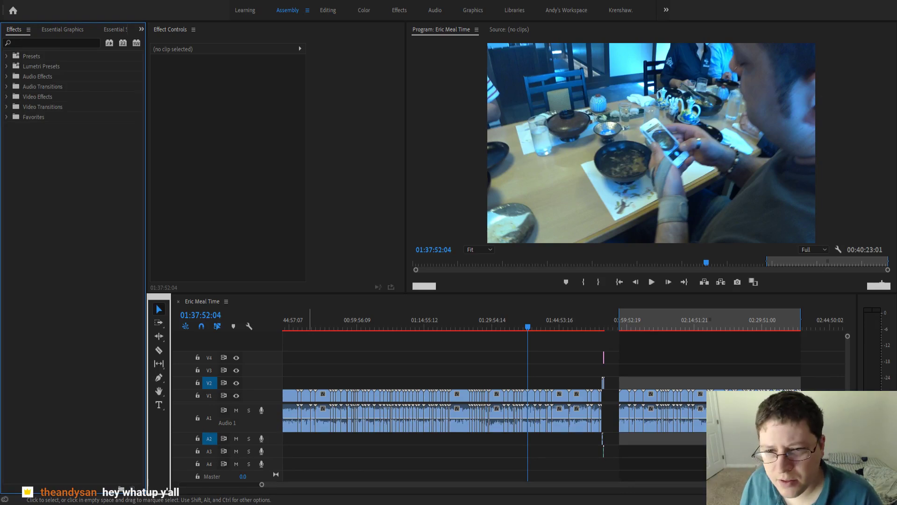
left_click(748, 458)
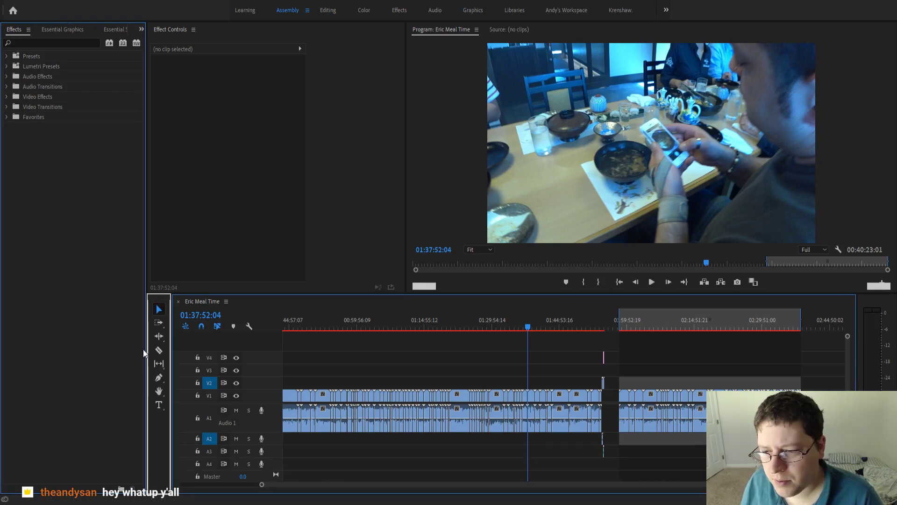
left_click(143, 411)
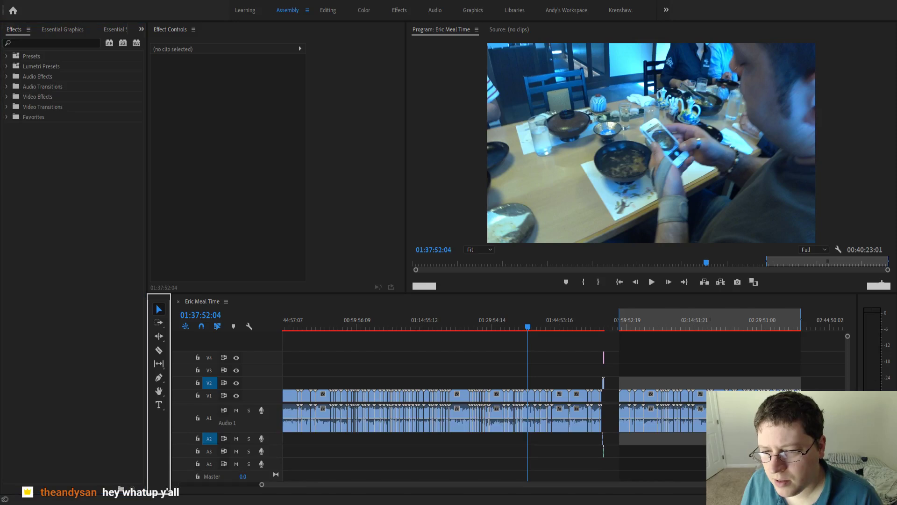
left_click(344, 351)
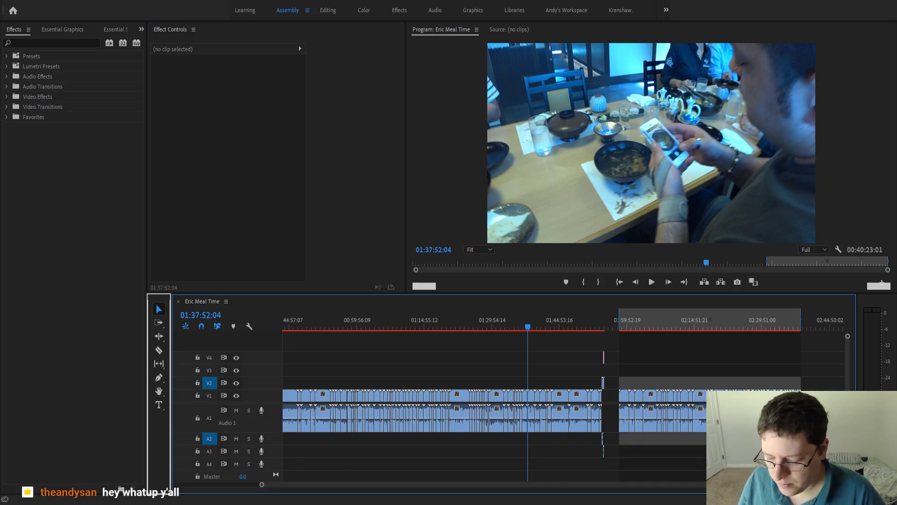
left_click(702, 392)
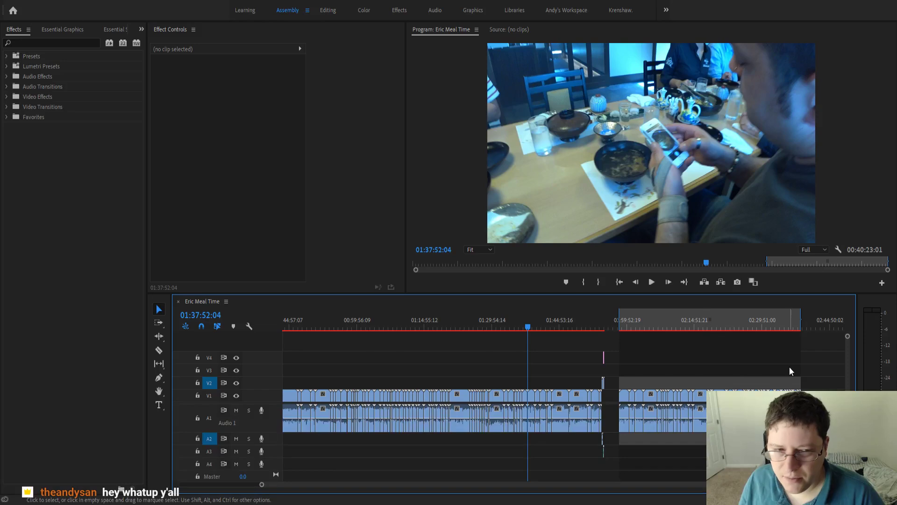
Skim the footage near the beginning of the last block of clips in the Eric Meal Time sequence.
left_click(657, 320)
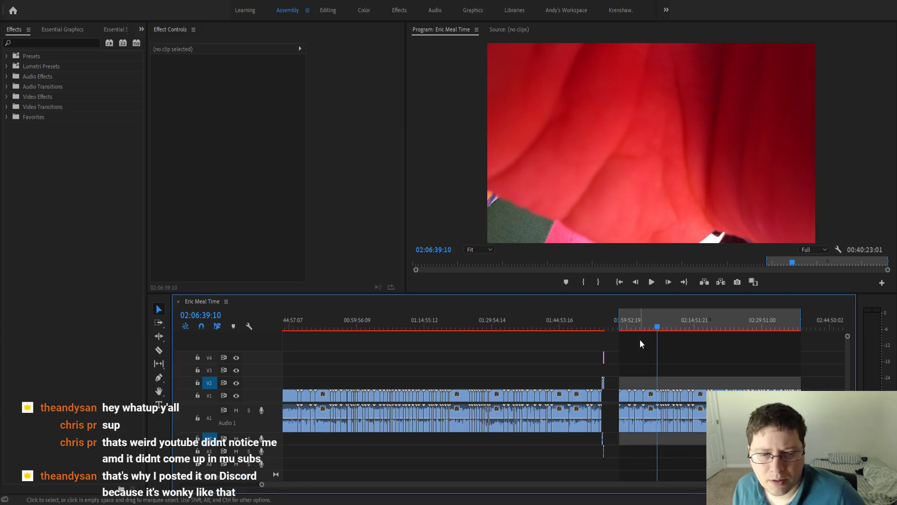
left_click(628, 326)
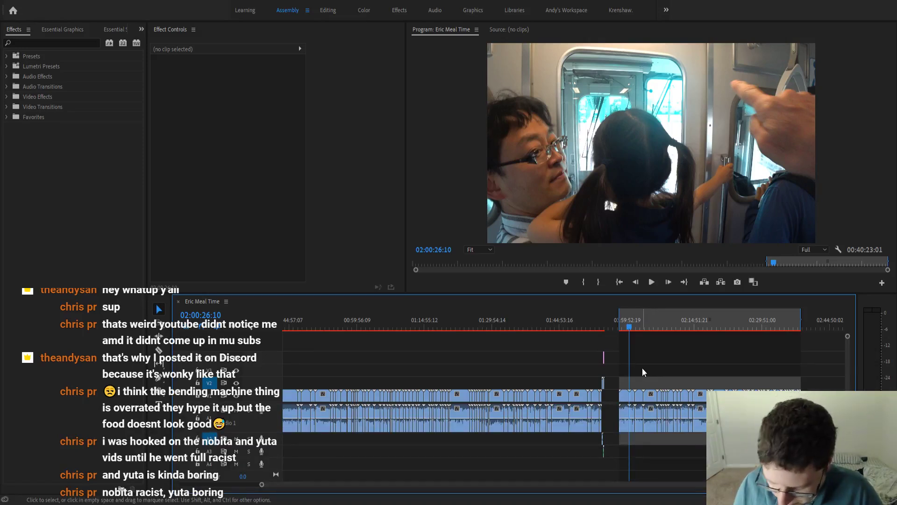
scroll(641, 367, "up", 3)
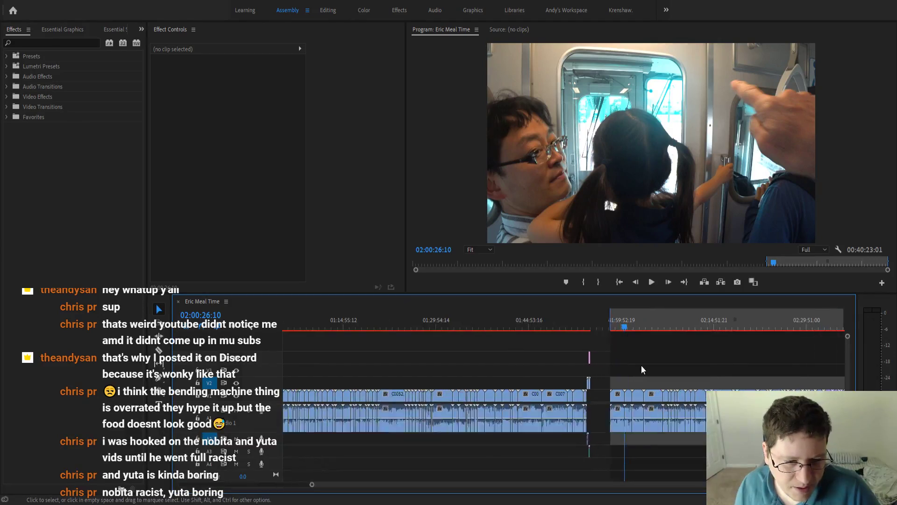
scroll(577, 377, "up", 1)
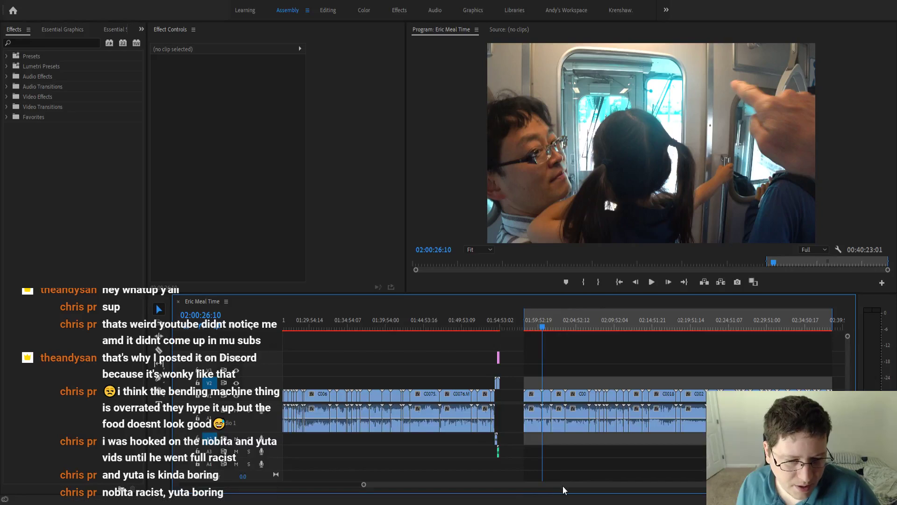
left_click_drag(562, 486, 582, 481)
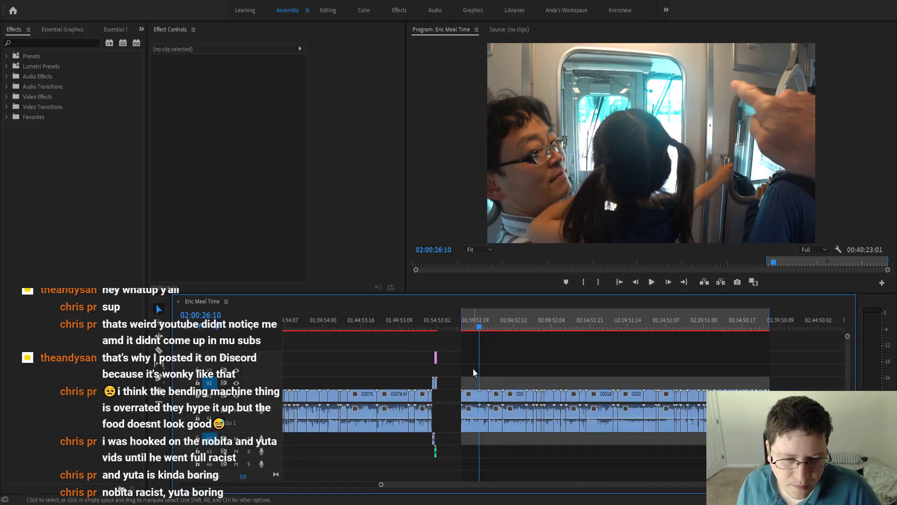
scroll(474, 365, "up", 2)
scroll(474, 365, "down", 1)
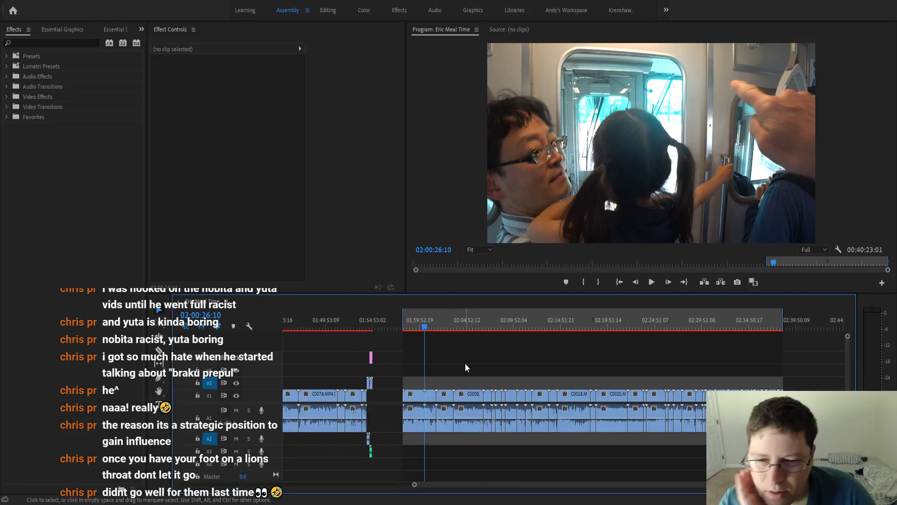
left_click(418, 323)
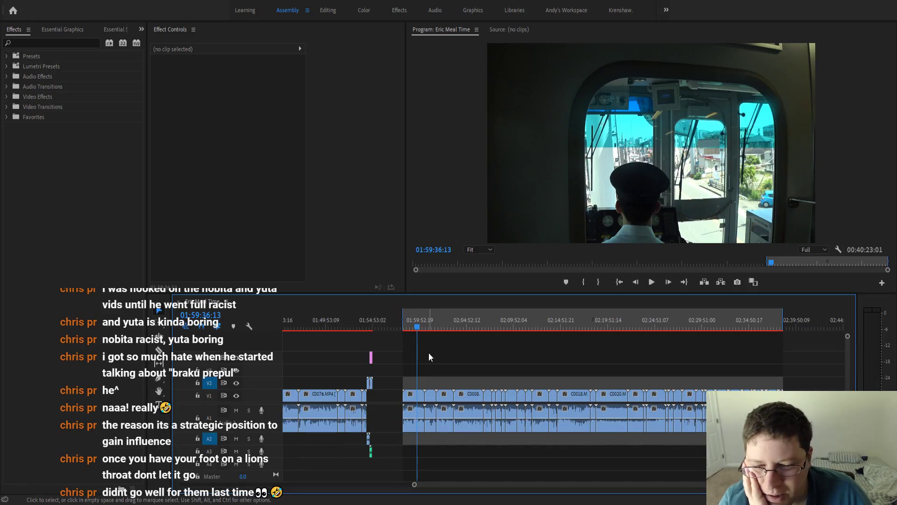
Place the playhead at the start of the C0005.MP4 clip that opens the last block of clips.
scroll(428, 354, "right", 2)
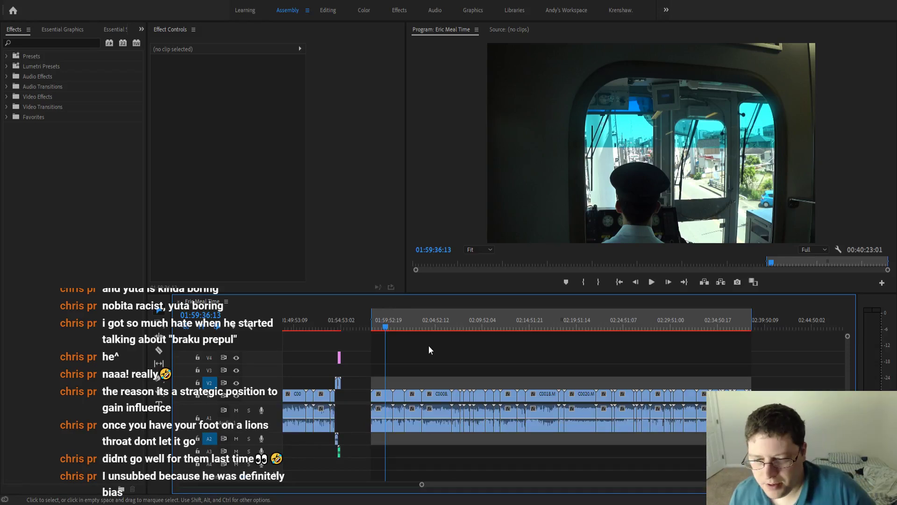
scroll(378, 349, "up", 5)
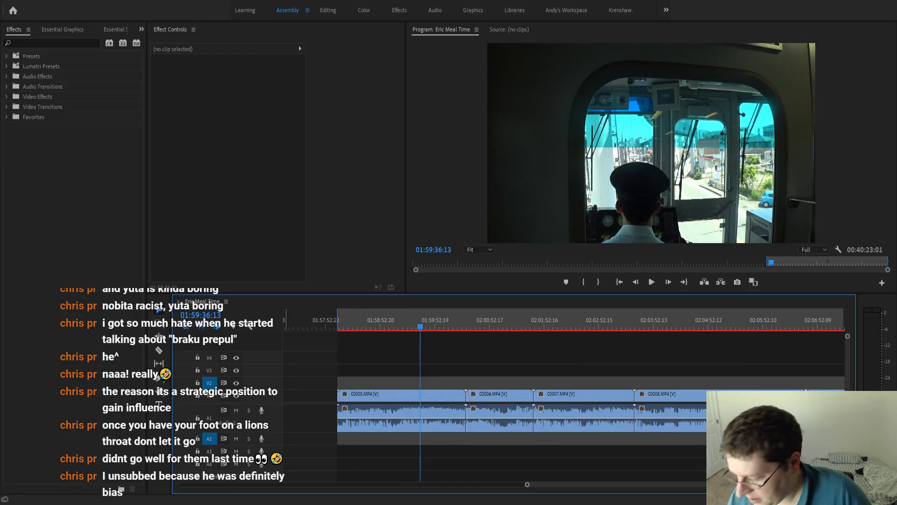
left_click(364, 327)
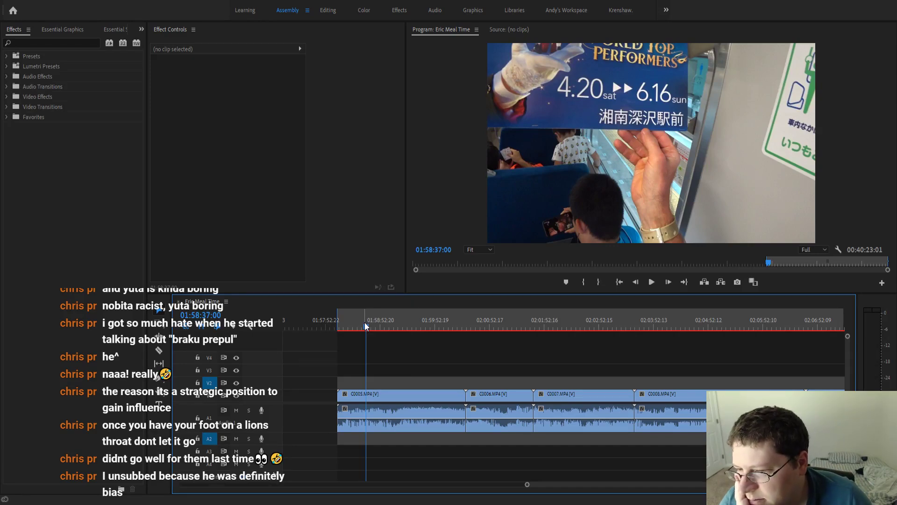
left_click(349, 328)
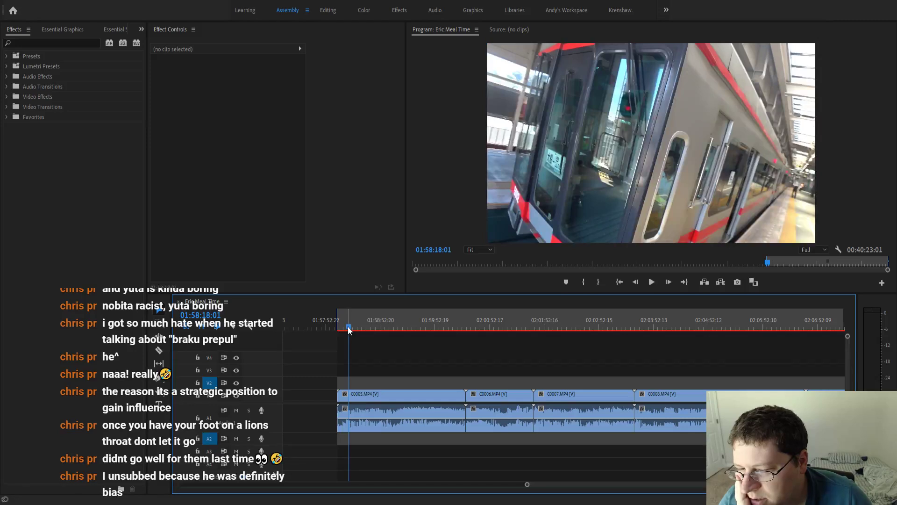
key("Up")
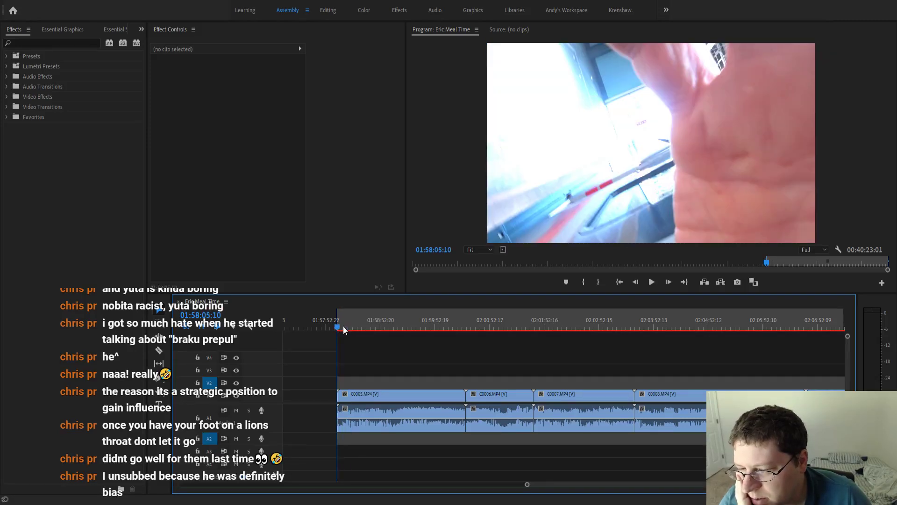
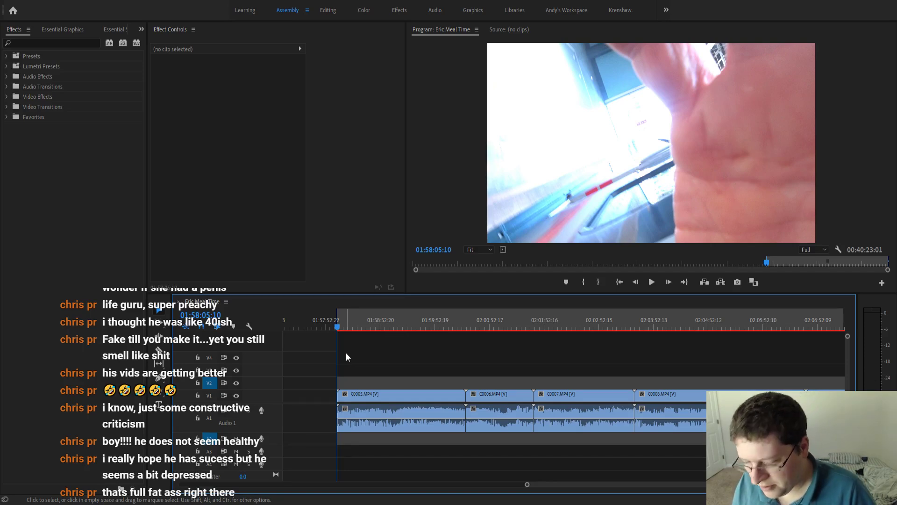
Examine the opening seconds of C0005.MP4 to find where the man starts speaking to the camera.
scroll(347, 360, "up", 3)
scroll(349, 357, "up", 3)
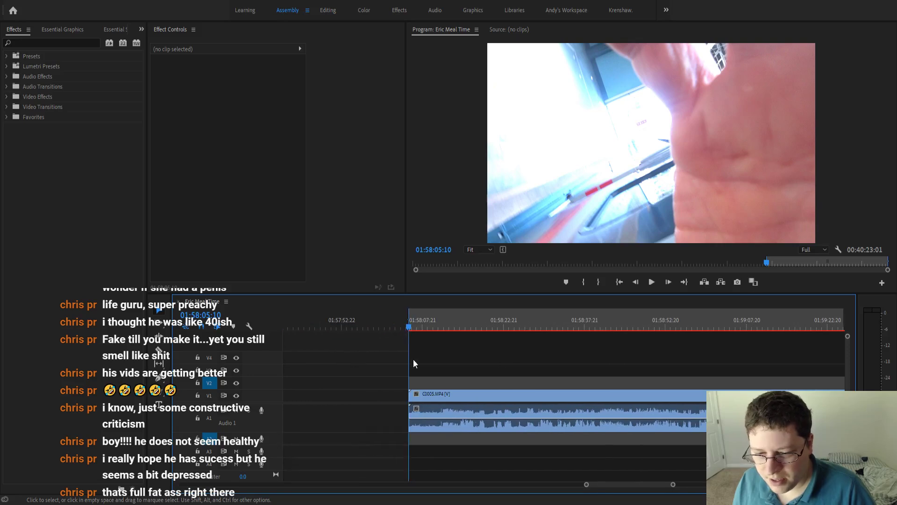
left_click(428, 327)
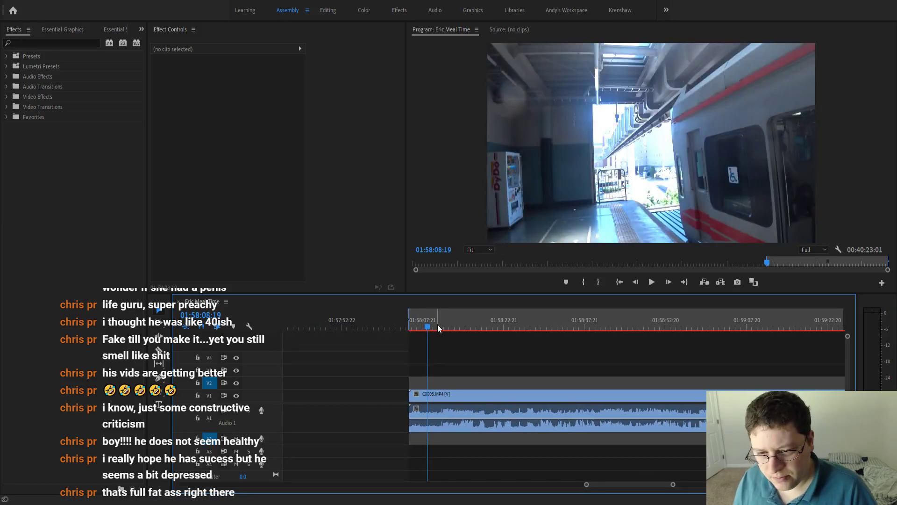
left_click(430, 322)
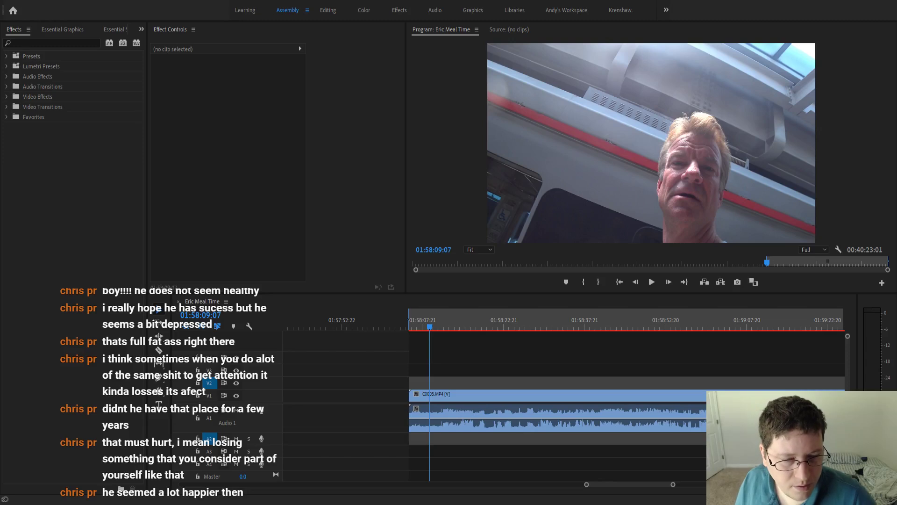
key("alt+Tab")
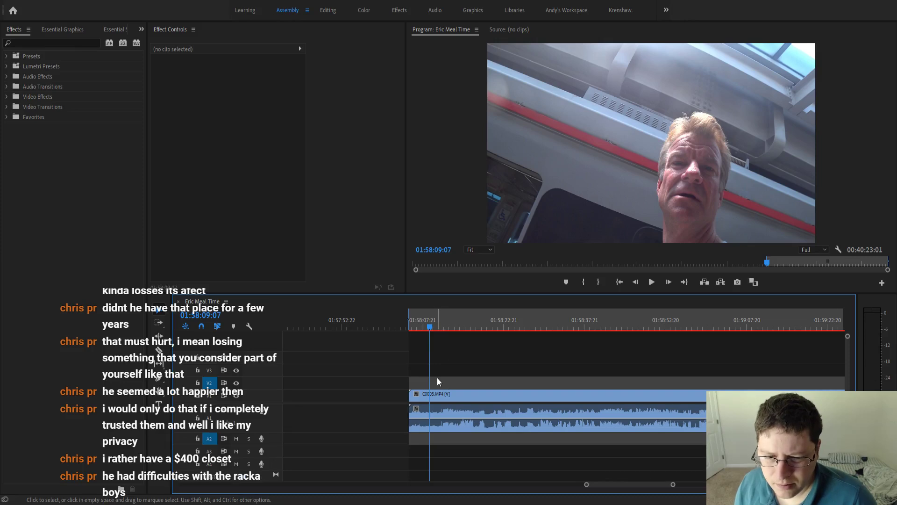
scroll(436, 376, "up", 3)
left_click(443, 326)
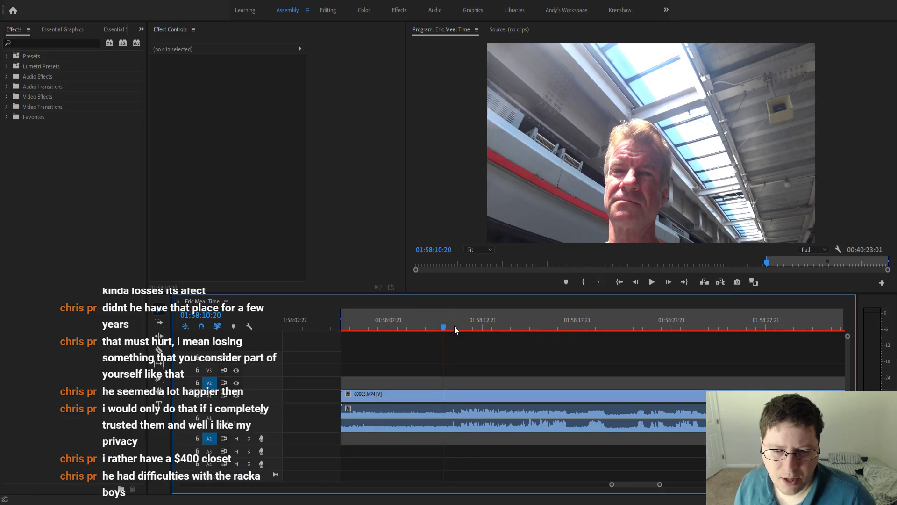
left_click(454, 327)
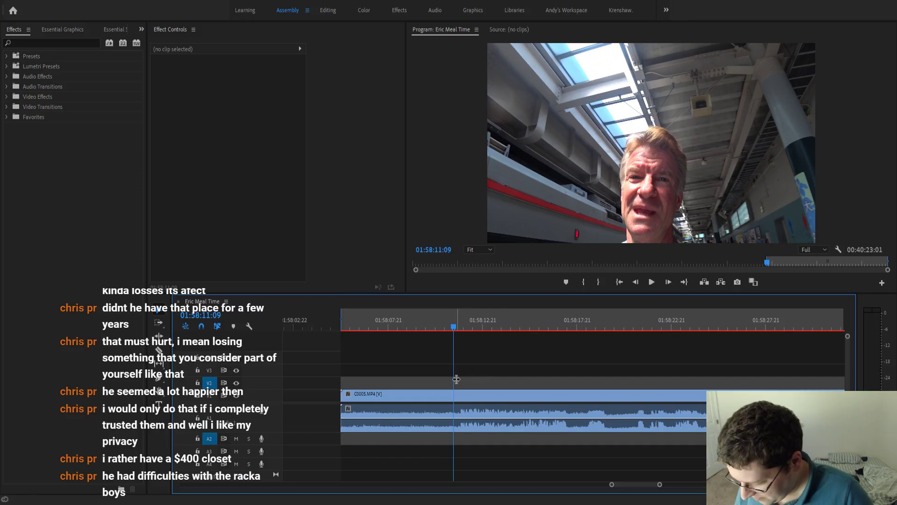
Split C0005.MP4 at 01:58:11:17, just before the speech, and ripple delete the portion before the cut.
key("equal")
scroll(458, 380, "up", 2)
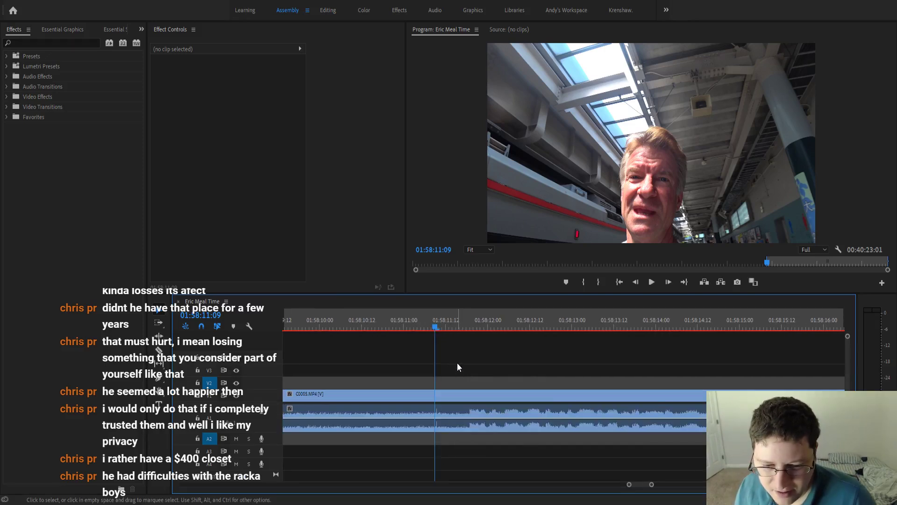
left_click_drag(458, 330, 461, 353)
key("ctrl+k")
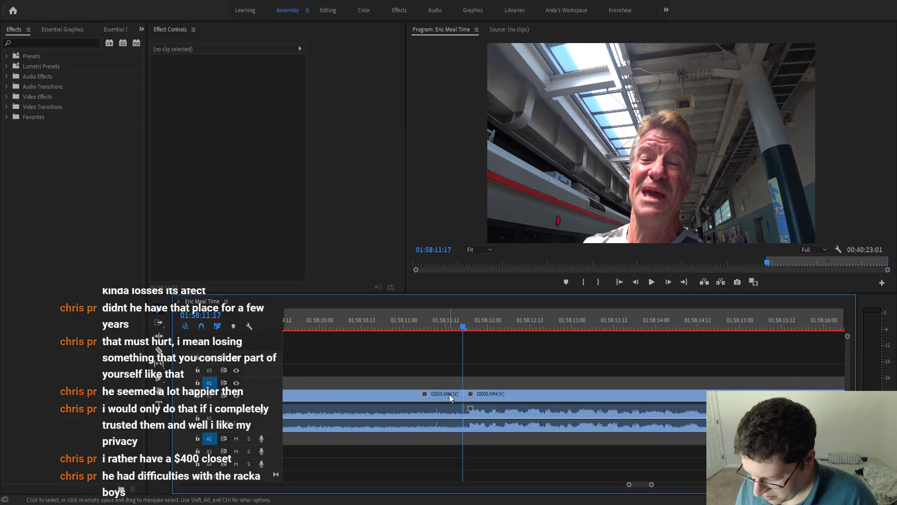
key("minus")
key("minus")
key("minus")
key("q")
left_click(430, 397)
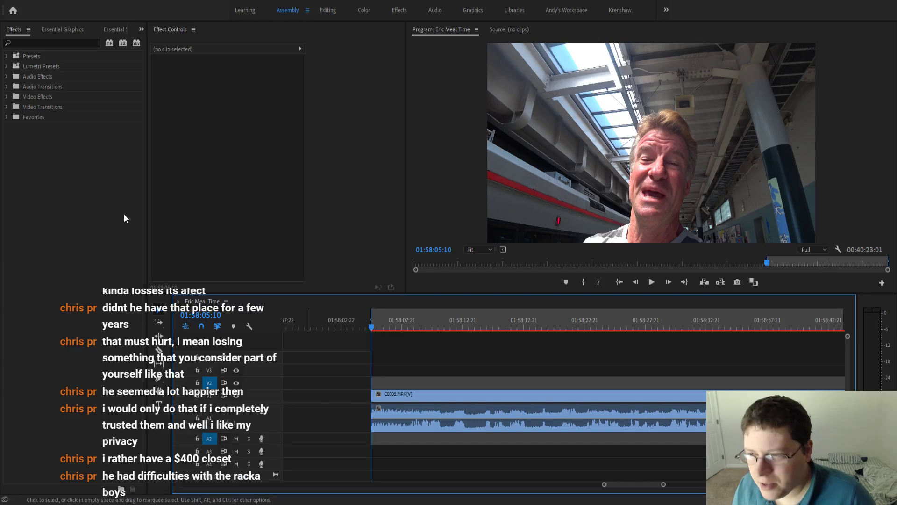
Add the favorite Constant Power transition at the start of C0005.MP4's audio, shorten it to 3 frames, and play back the opening.
left_click(7, 118)
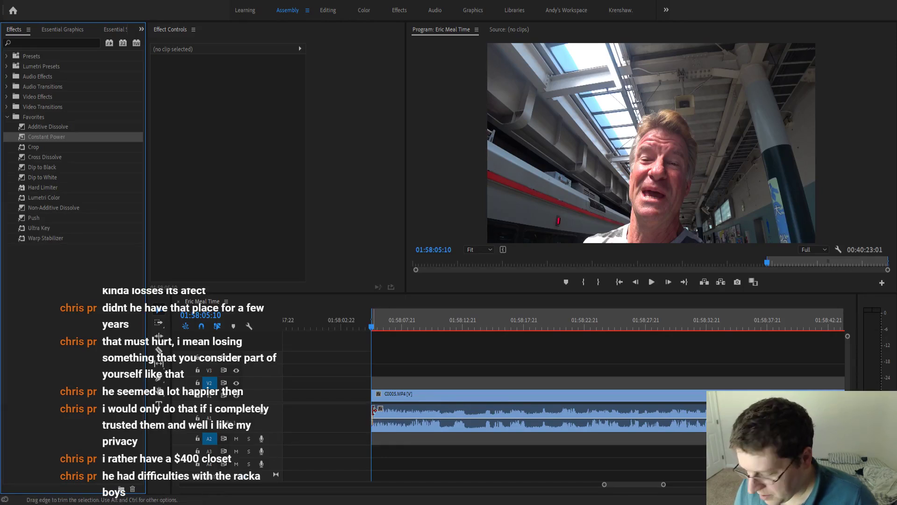
key("=")
key("=")
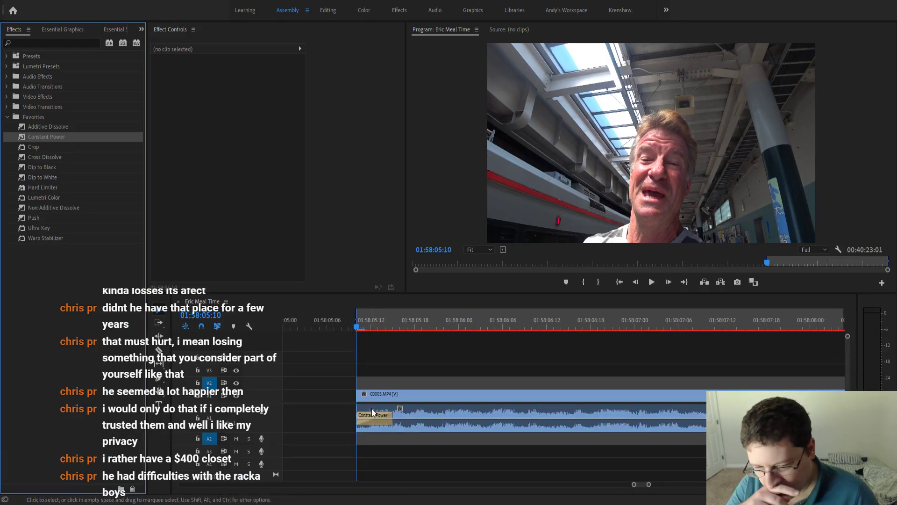
left_click_drag(390, 415, 371, 415)
left_click(372, 414)
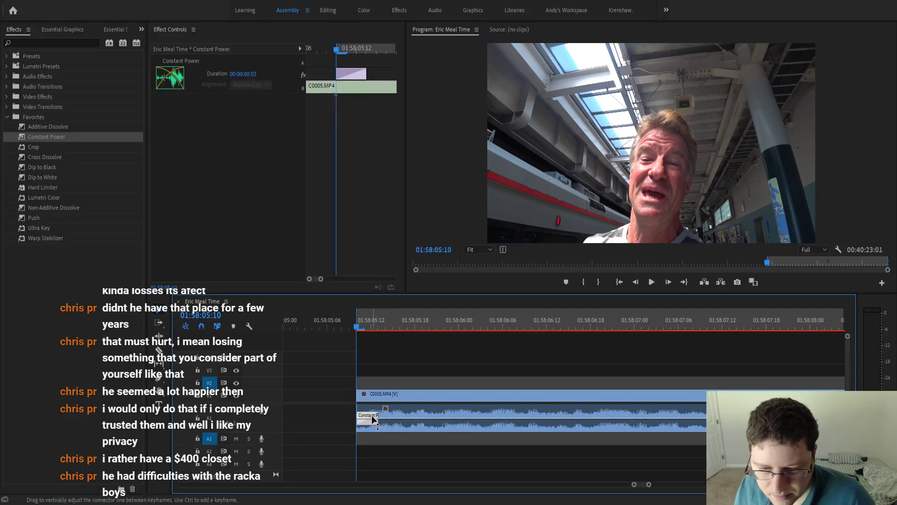
key("space")
key("space")
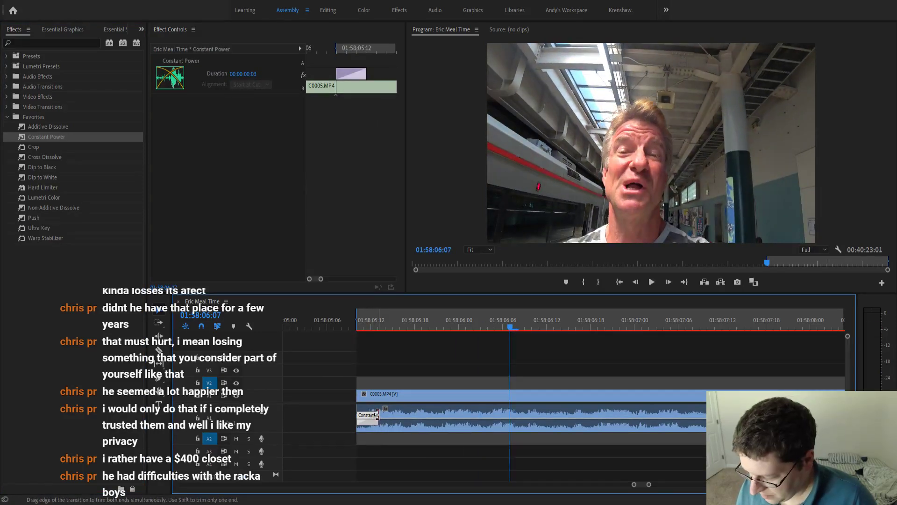
Copy the "Follow me on Instagram!" title, the Instagram logo image and their sound effects from the opening of the block starting with C0001.MP4.
key("minus")
key("minus")
key("minus")
key("minus")
key("minus")
key("minus")
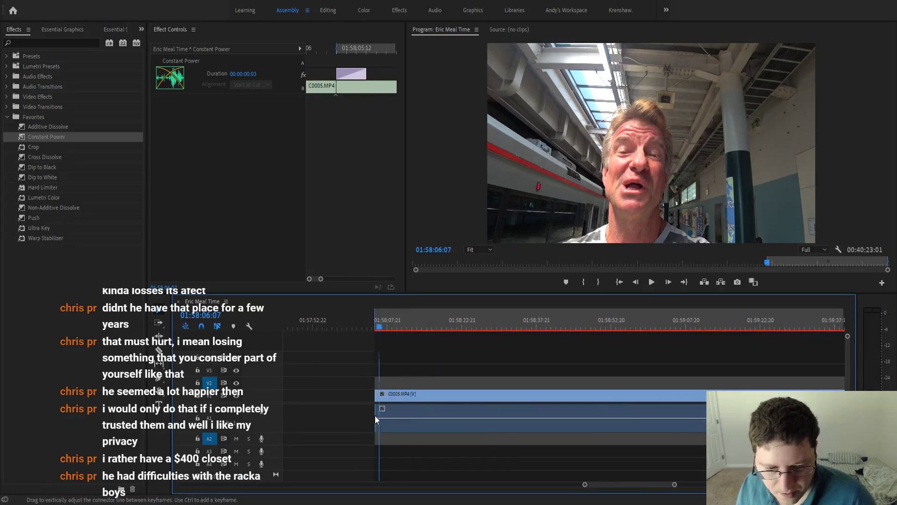
key("minus")
key("minus")
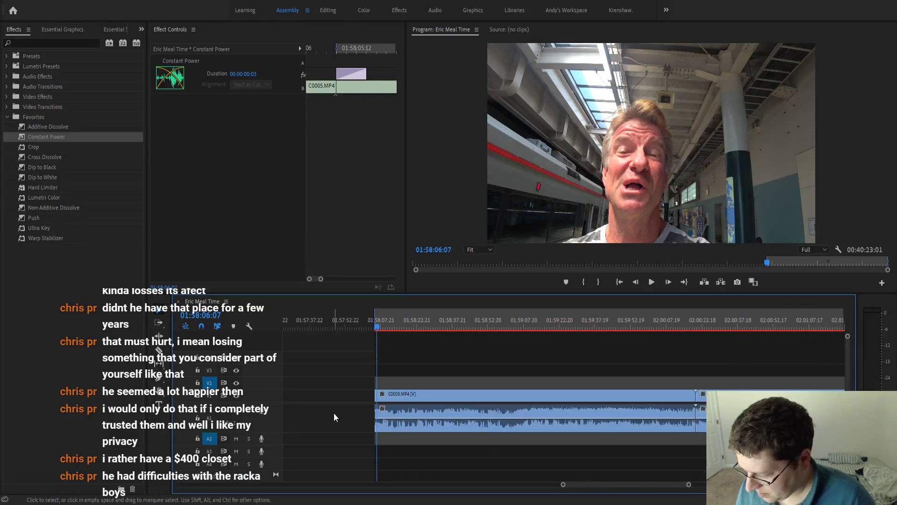
key("minus")
key("minus")
key("minus")
key("minus")
key("minus")
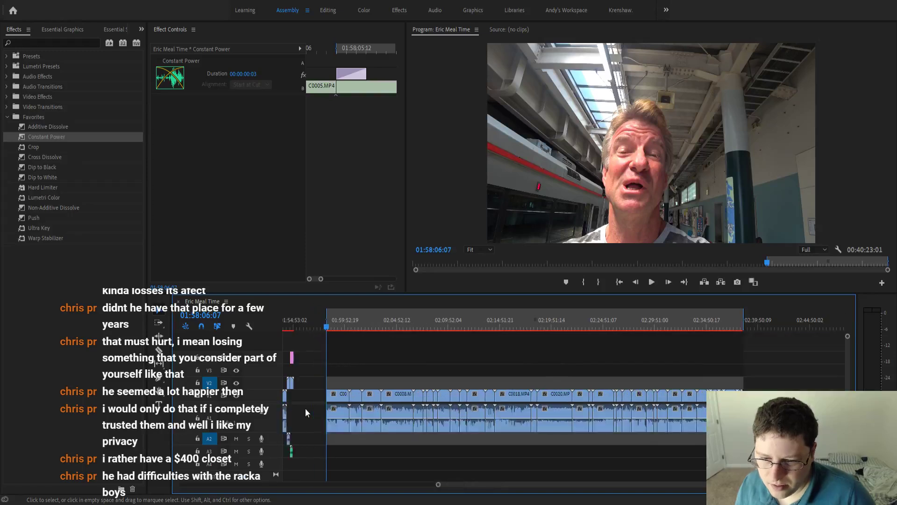
scroll(299, 355, "up", 5)
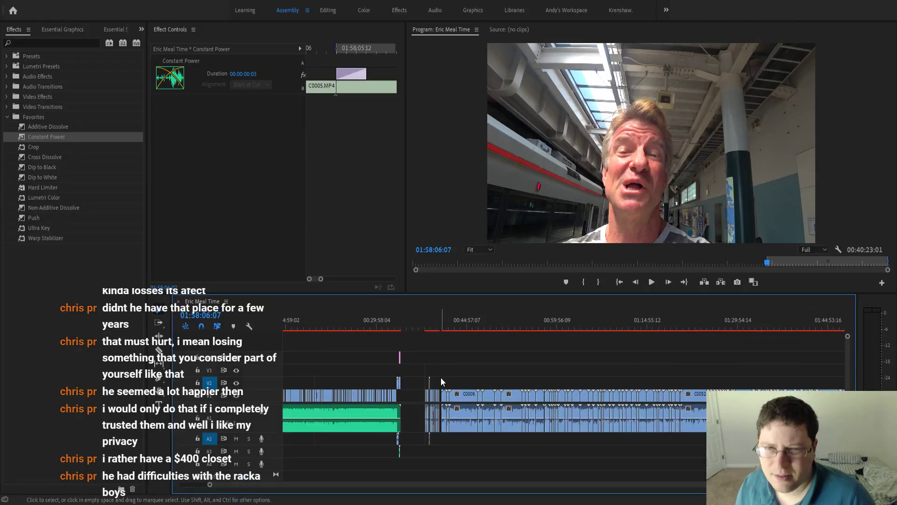
scroll(435, 377, "up", 8)
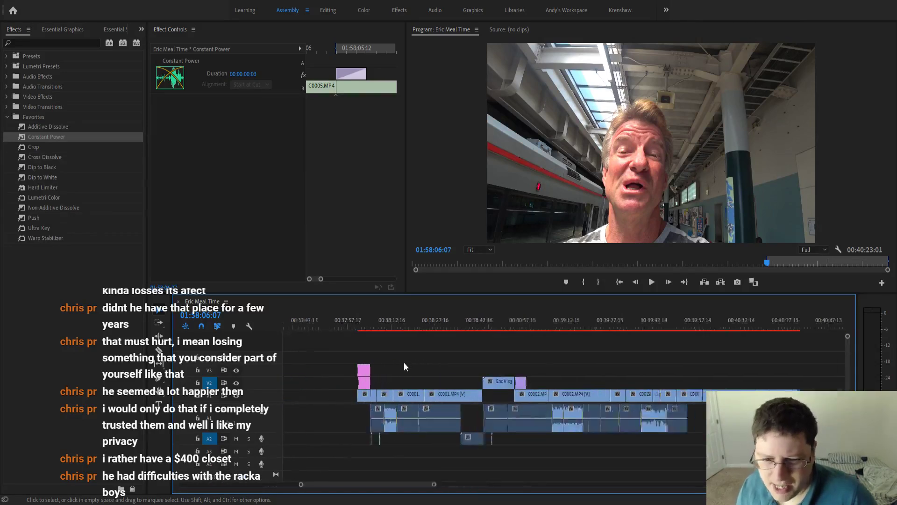
scroll(404, 362, "up", 3)
scroll(399, 354, "up", 5)
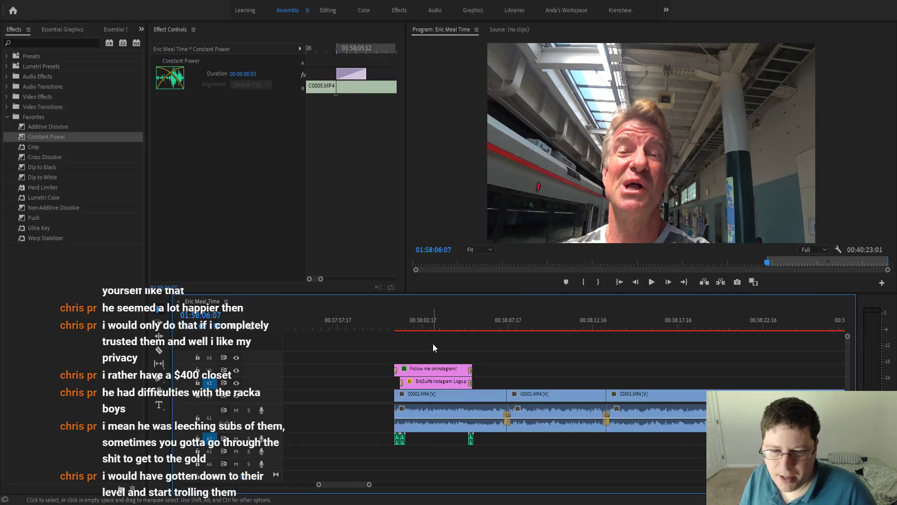
scroll(433, 345, "up", 2)
left_click_drag(427, 350, 370, 440)
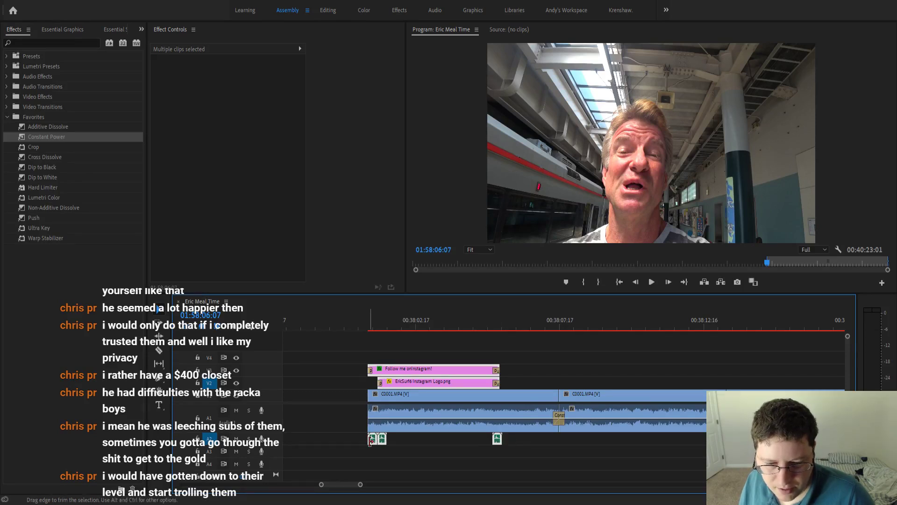
Paste the Instagram title, logo and sound effects over C0005.MP4 in the last block, at 01:58:08:08.
key("minus")
key("minus")
key("minus")
key("minus")
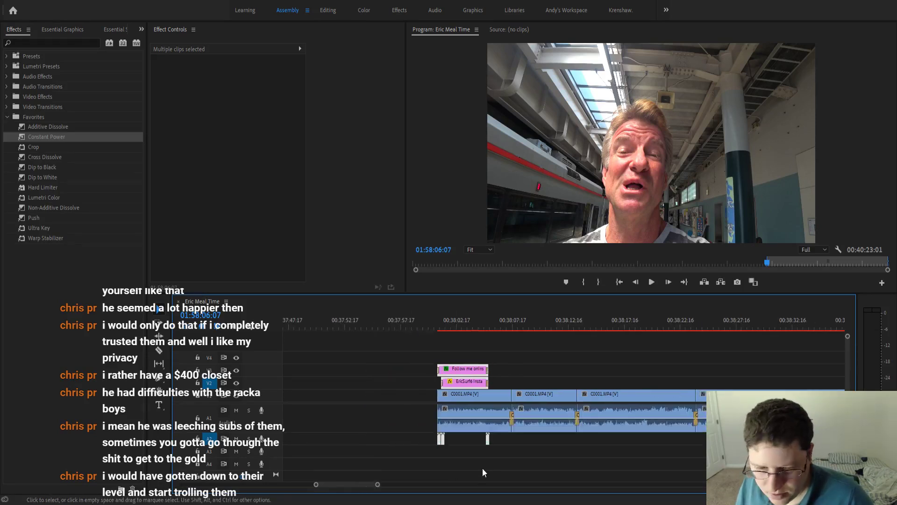
key("minus")
key("minus")
key("minus")
key("minus")
key("minus")
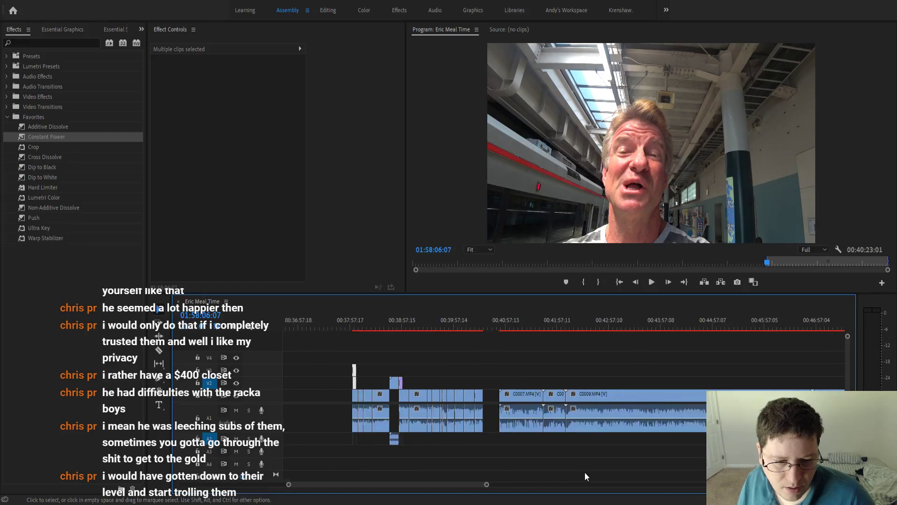
key("minus")
key("minus")
key("minus")
key("minus")
key("minus")
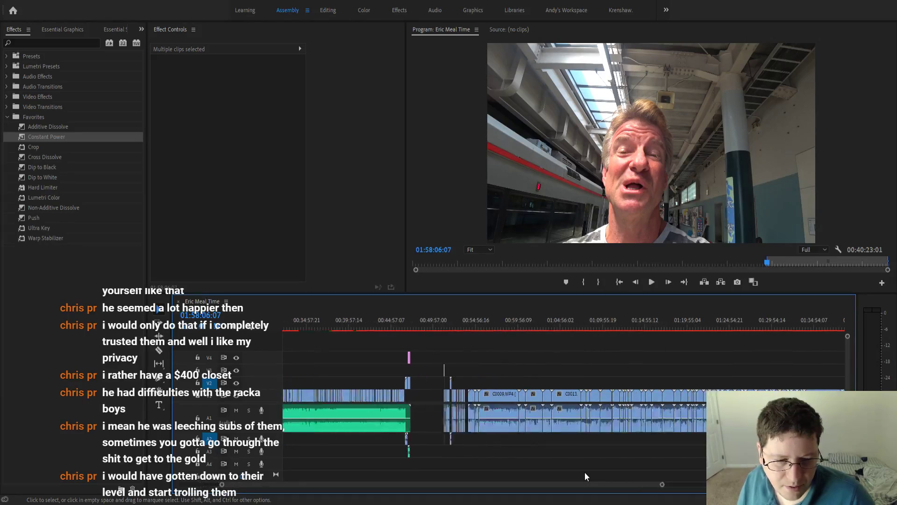
key("equal")
key("equal")
key("equal")
key("equal")
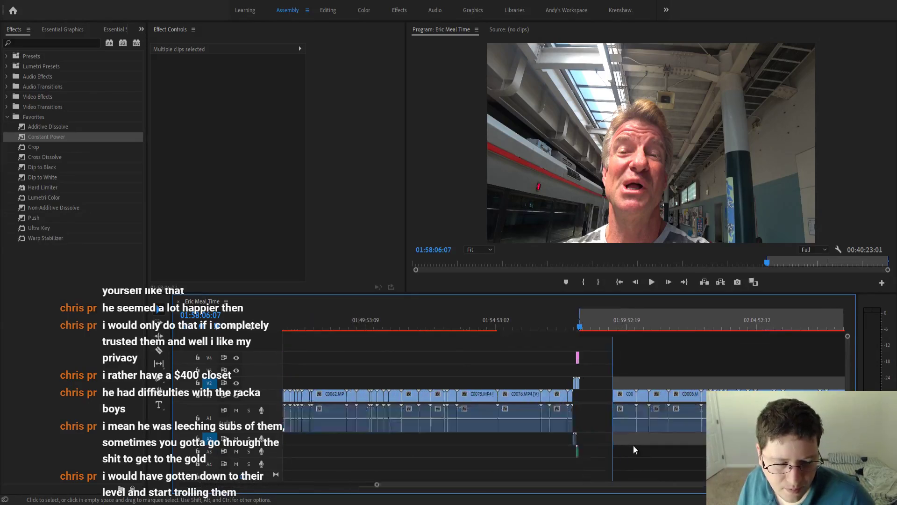
key("equal")
key("equal")
key("equal")
key("equal")
key("equal")
key("equal")
key("equal")
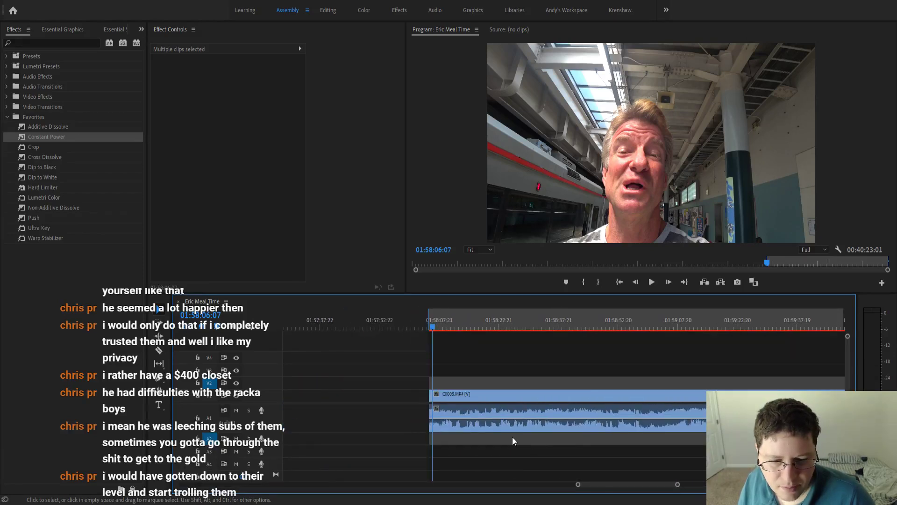
key("equal")
key("equal")
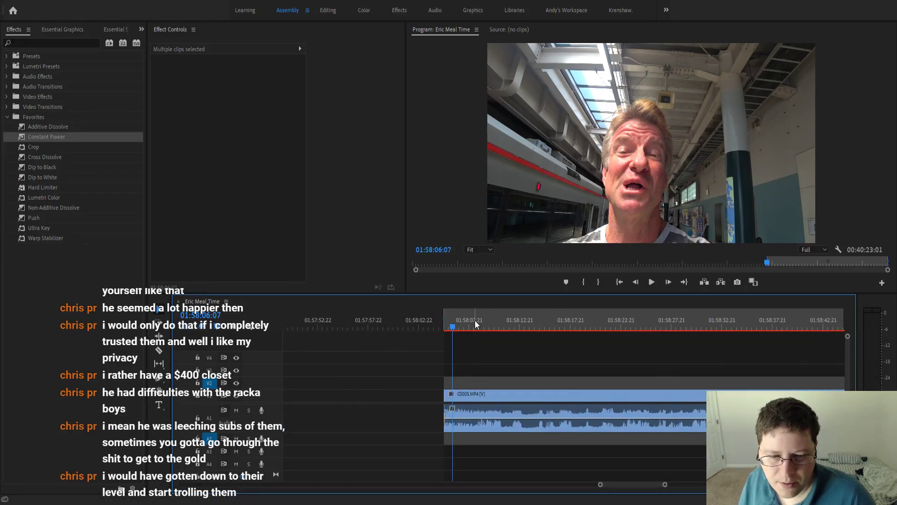
left_click(474, 322)
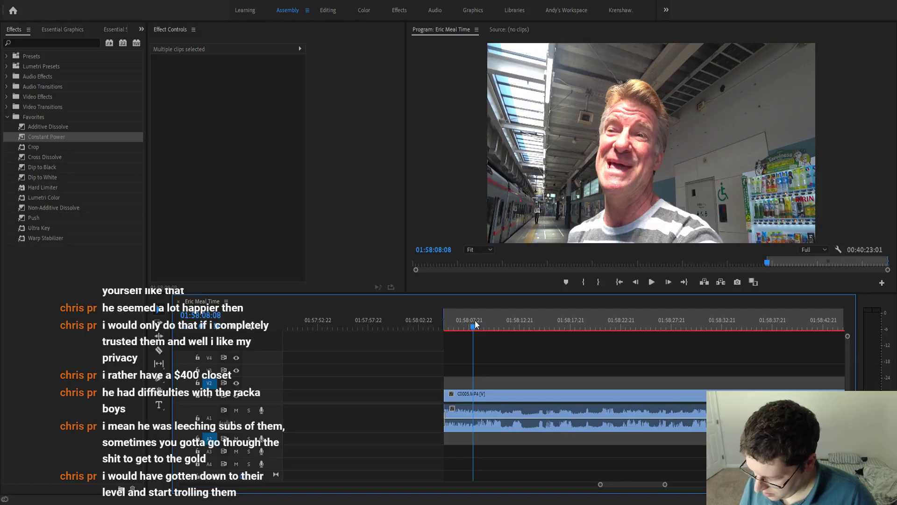
key("ctrl+v")
Move the pasted Instagram title, logo and sound effects together to line up with the start of C0005.MP4.
key("equal")
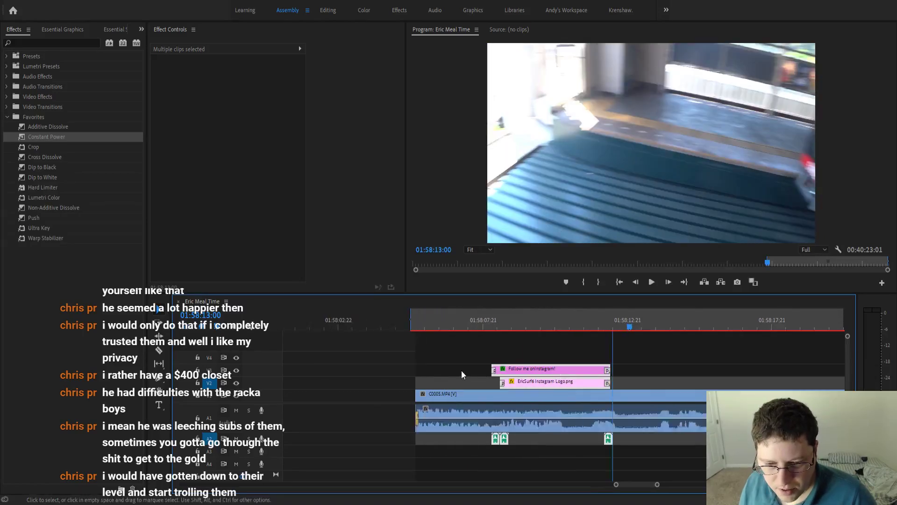
left_click_drag(528, 370, 411, 370)
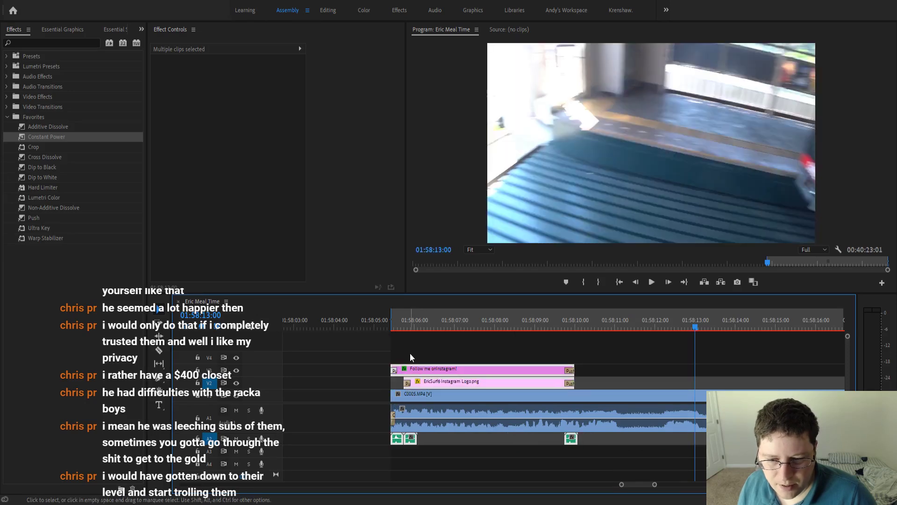
left_click(410, 354)
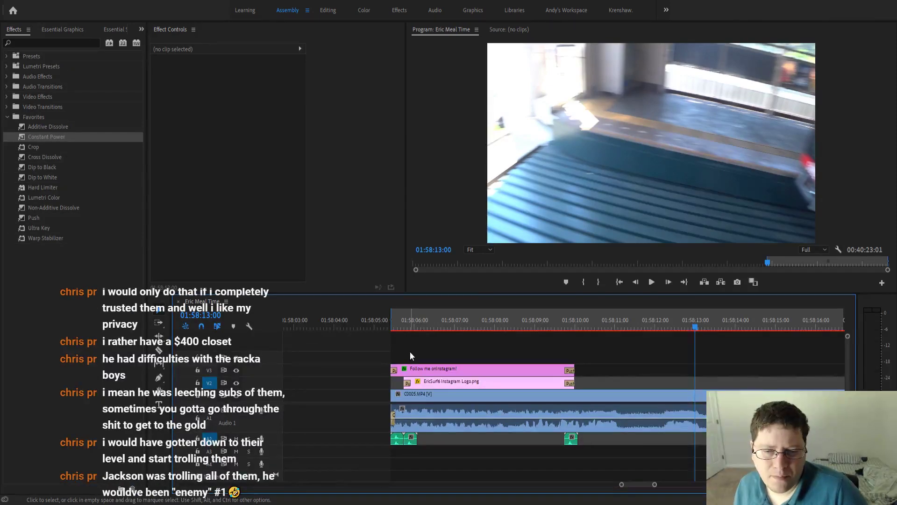
Play back the Instagram overlay from the start of C0005.MP4 and lower the program monitor's playback resolution to 1/4.
left_click(424, 325)
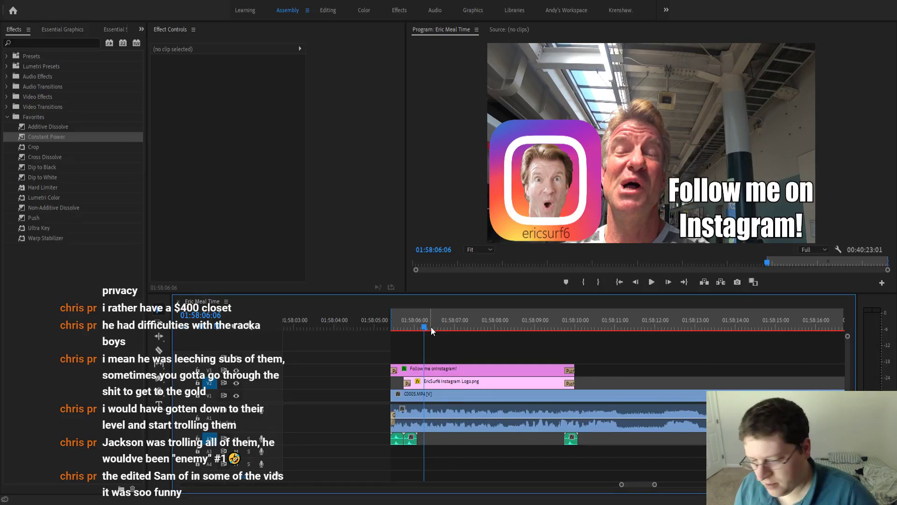
left_click_drag(426, 328, 392, 335)
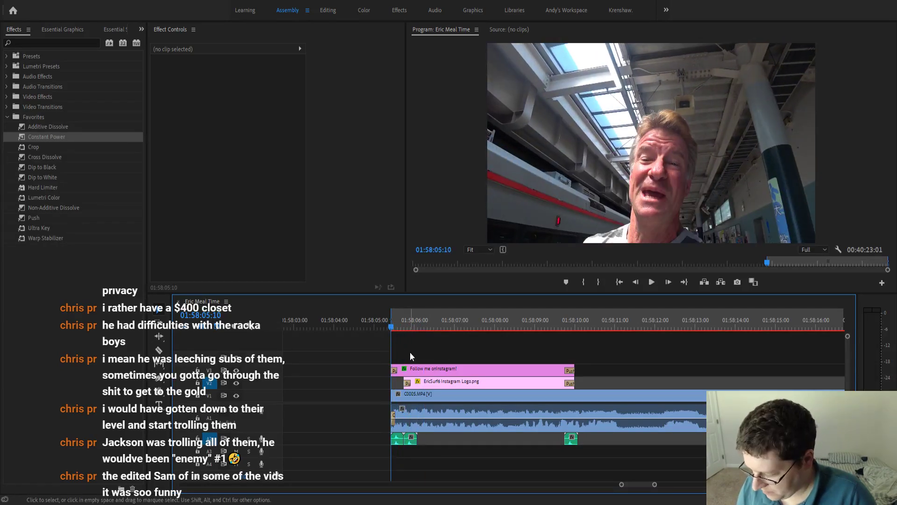
key("space")
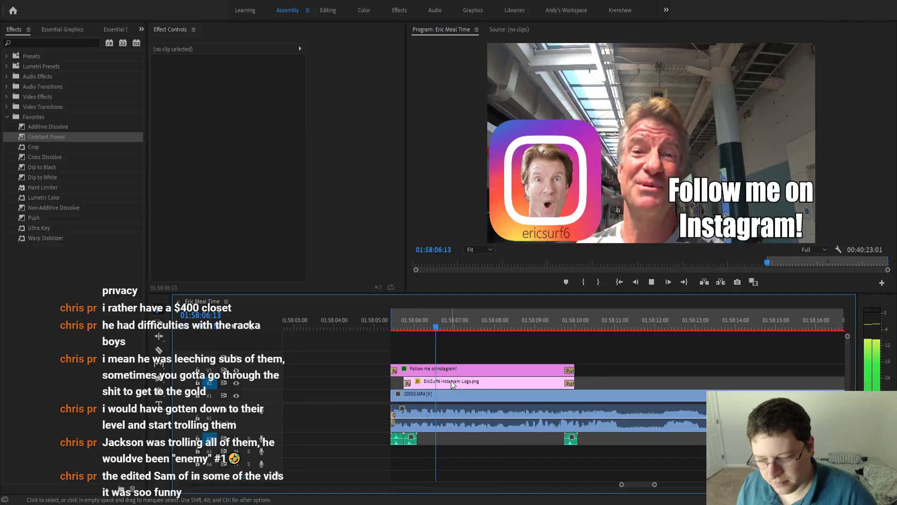
key("space")
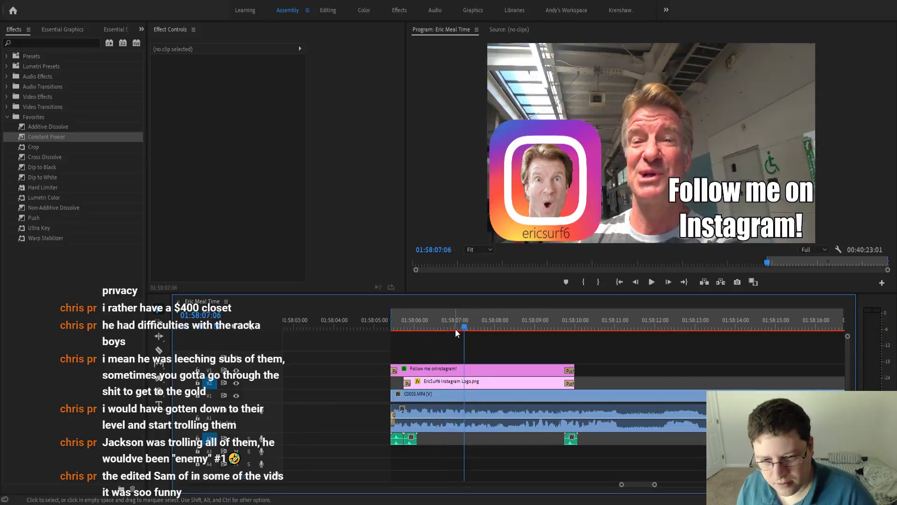
left_click(815, 248)
left_click(814, 281)
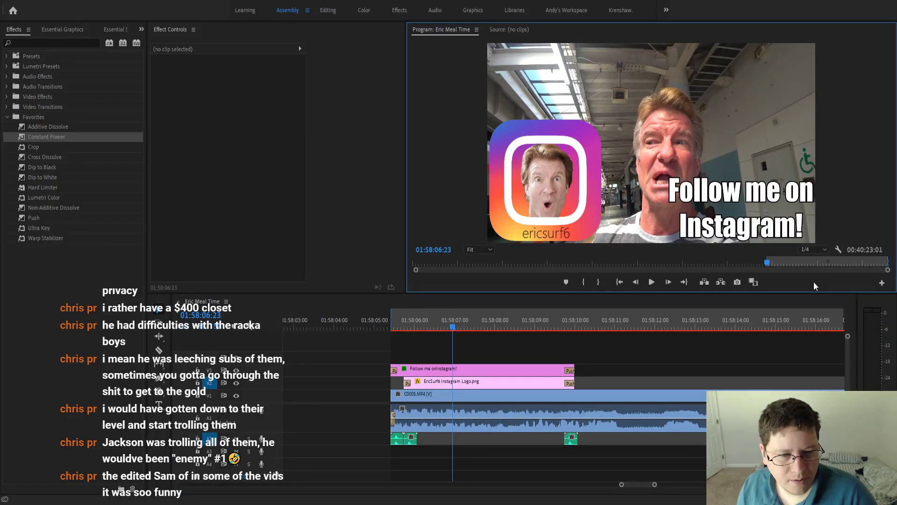
Review the overlay's timing and shorten the Instagram title and logo so their closing Push transitions begin at 01:58:08:09.
left_click(438, 320)
key("space")
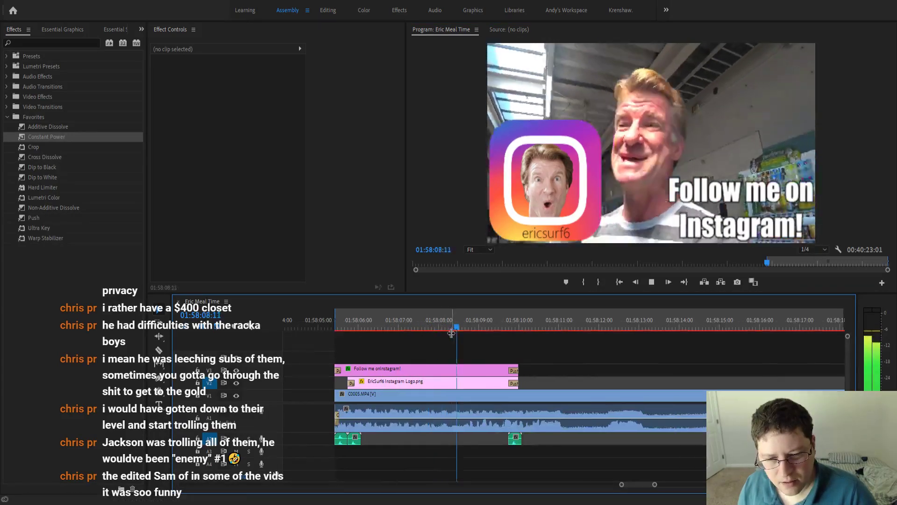
key("space")
key("equal")
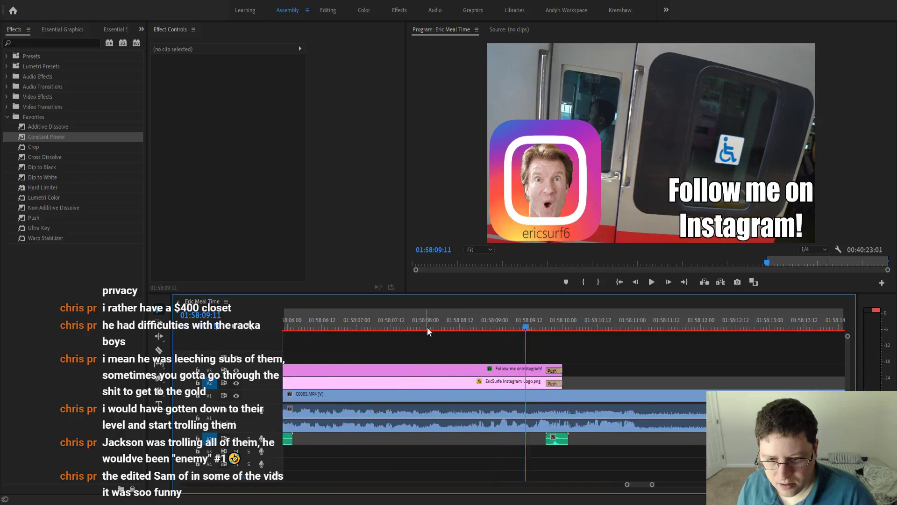
left_click(406, 320)
key("space")
key("space")
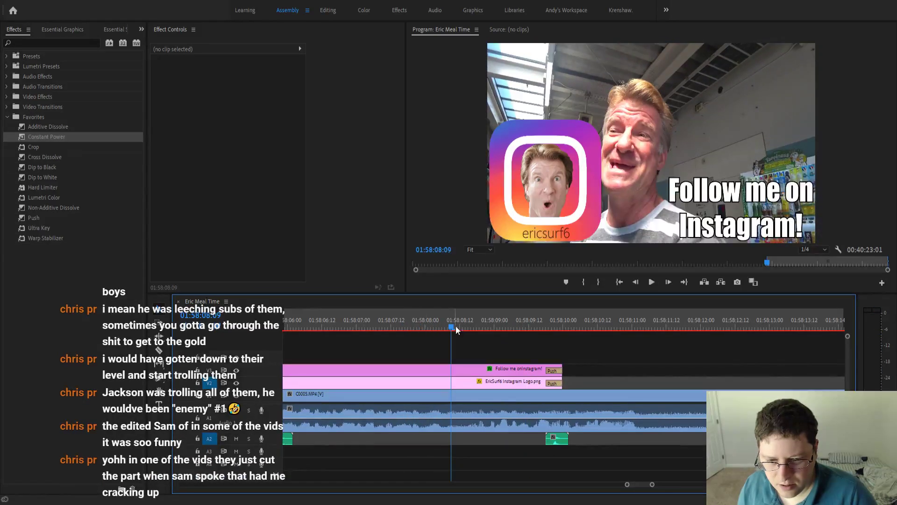
left_click_drag(561, 365, 468, 363)
left_click_drag(560, 381, 466, 383)
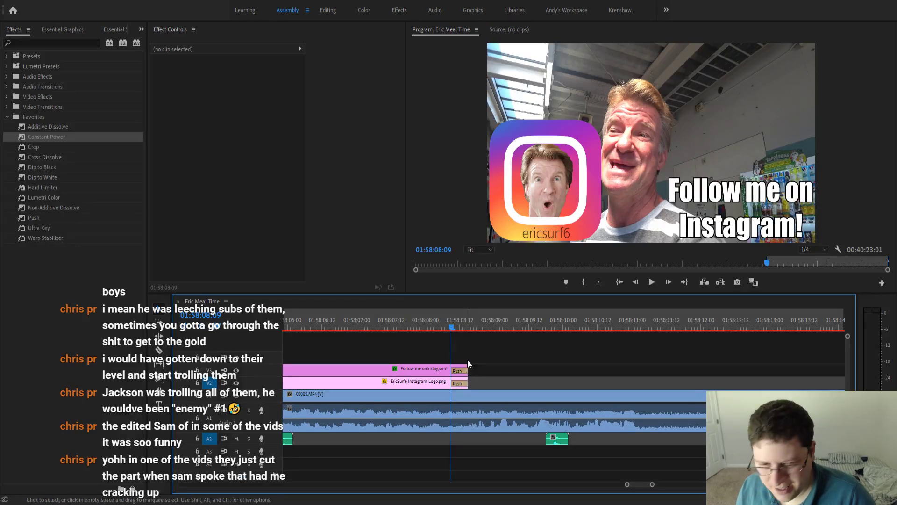
Move the closing Moving Graphic SFX.wav earlier to match the Push transitions, return the playhead to the block's start and save the project.
left_click(431, 314)
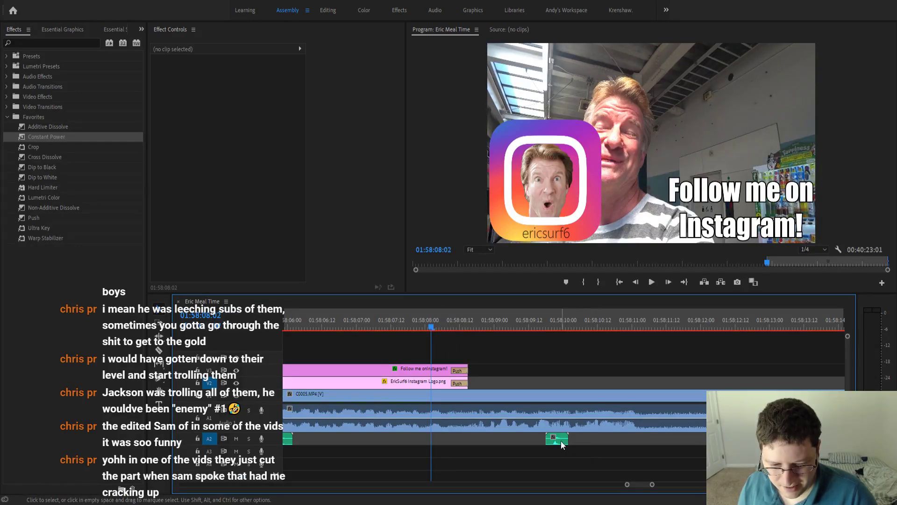
left_click_drag(561, 441, 467, 440)
key("minus")
key("minus")
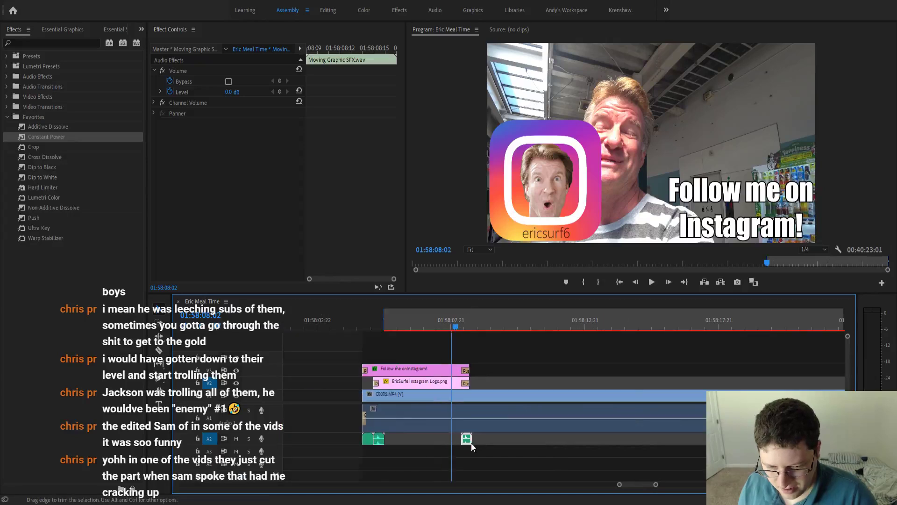
left_click_drag(453, 327, 386, 331)
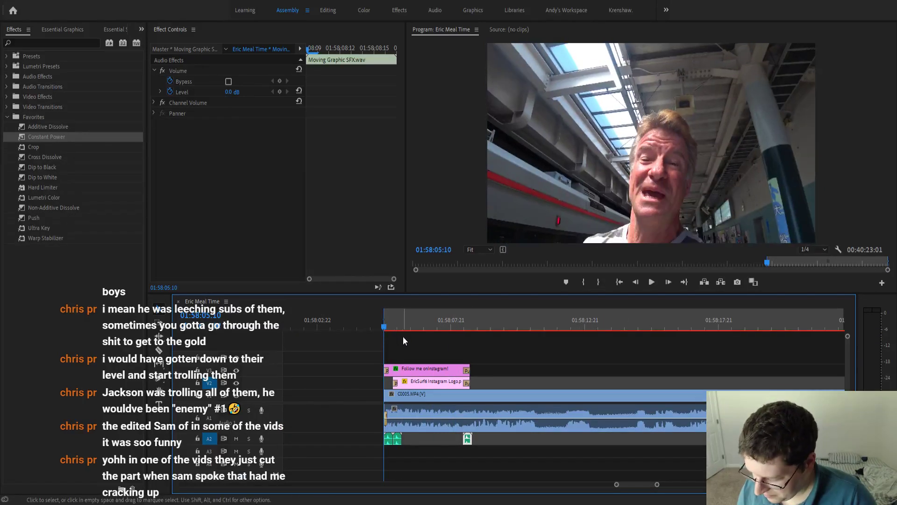
key("ctrl+s")
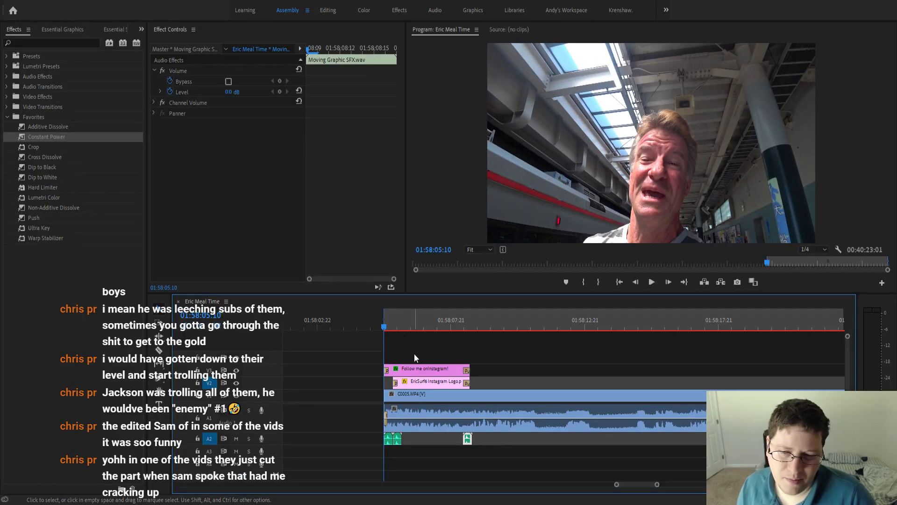
Look over the clips of the last block through C0038.MP4 and its place in the whole sequence.
scroll(421, 355, "down", 6)
scroll(459, 361, "down", 8)
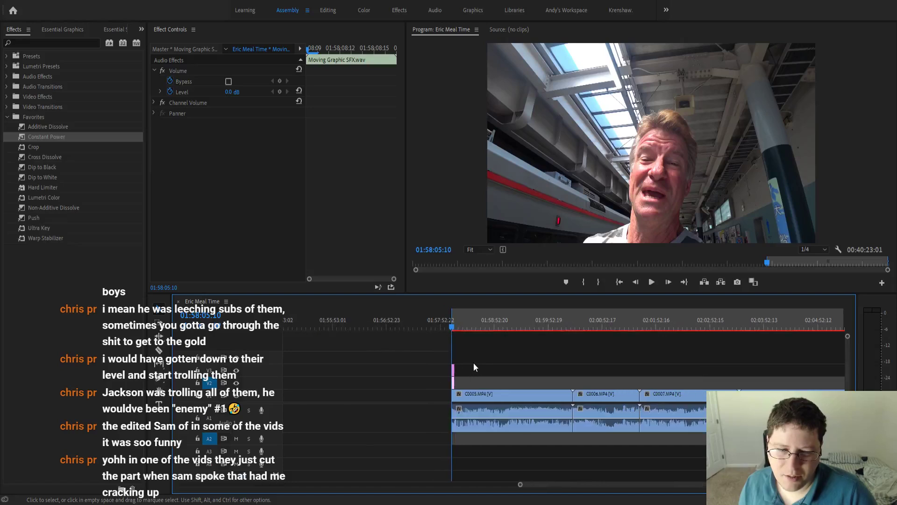
scroll(496, 365, "down", 3)
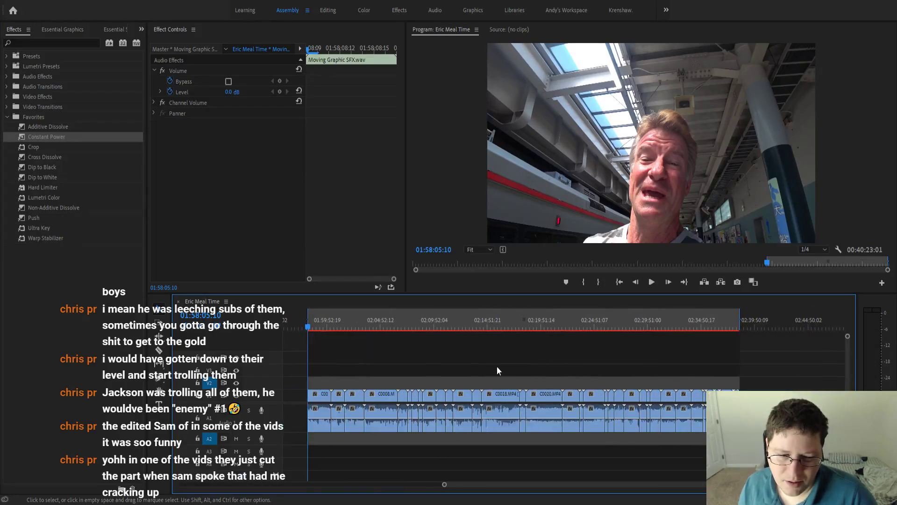
scroll(752, 370, "up", 8)
scroll(729, 376, "up", 2)
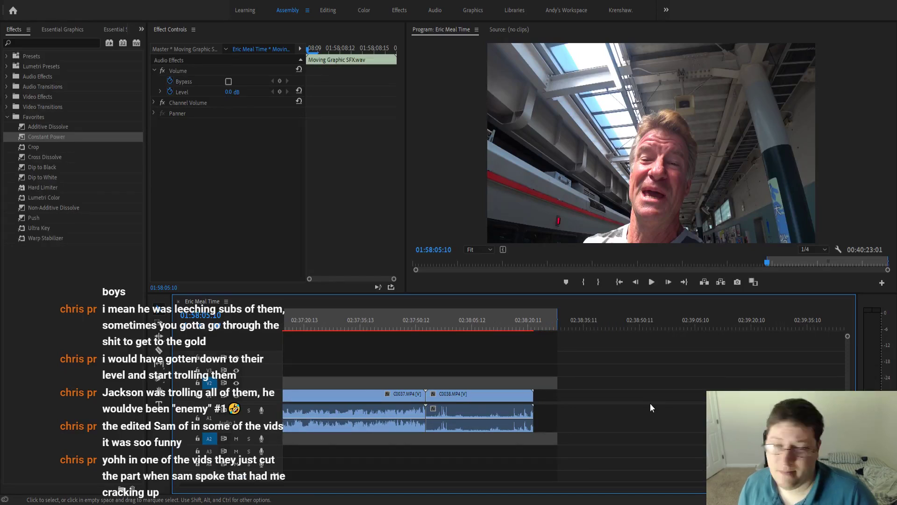
scroll(601, 411, "down", 10)
scroll(601, 411, "up", 4)
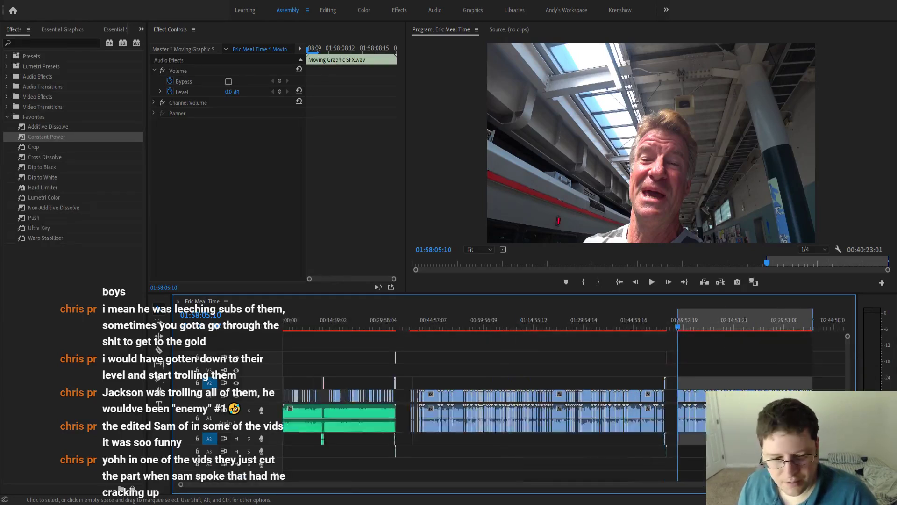
scroll(679, 372, "up", 6)
scroll(552, 374, "up", 8)
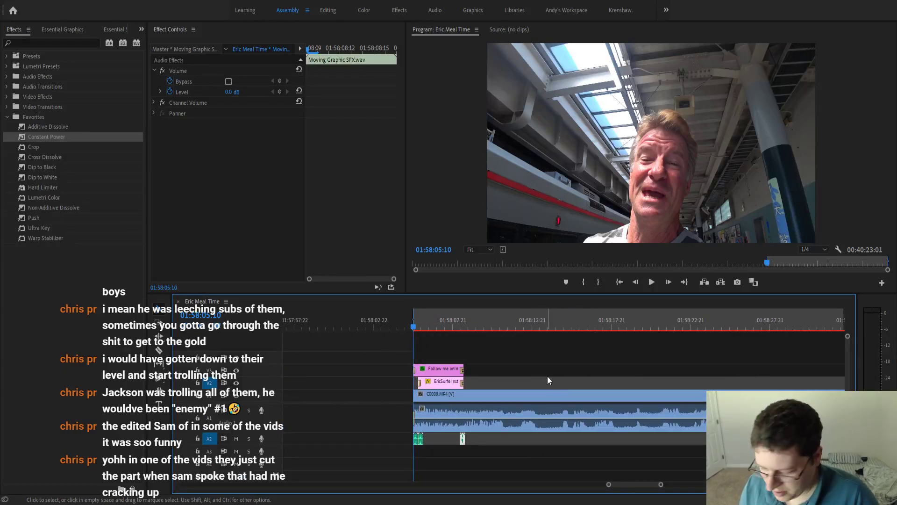
Play back the block's opening clip past the Instagram overlay and split C0005.MP4 at 01:58:12:01.
key("space")
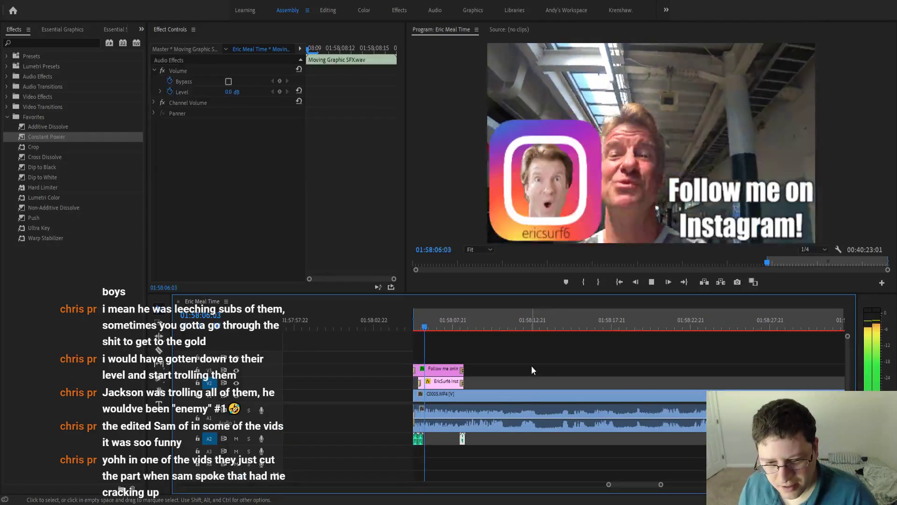
scroll(528, 372, "up", 2)
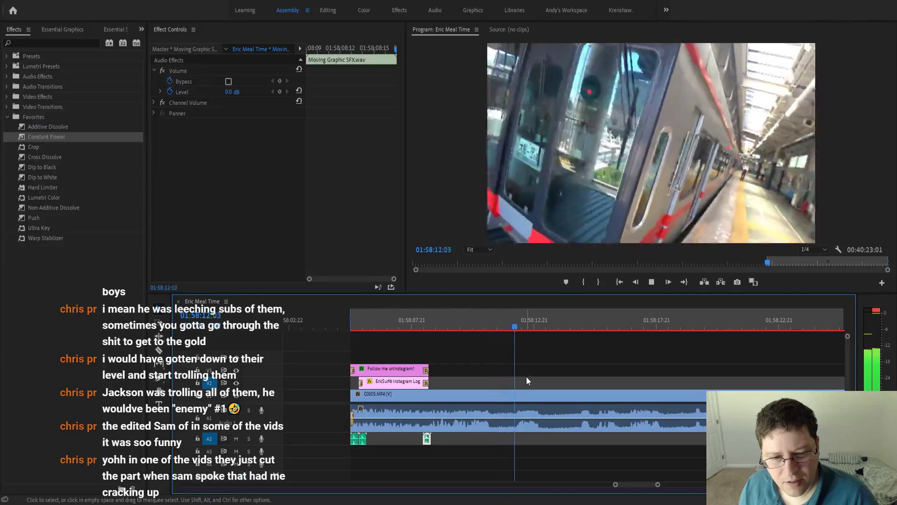
left_click(539, 328)
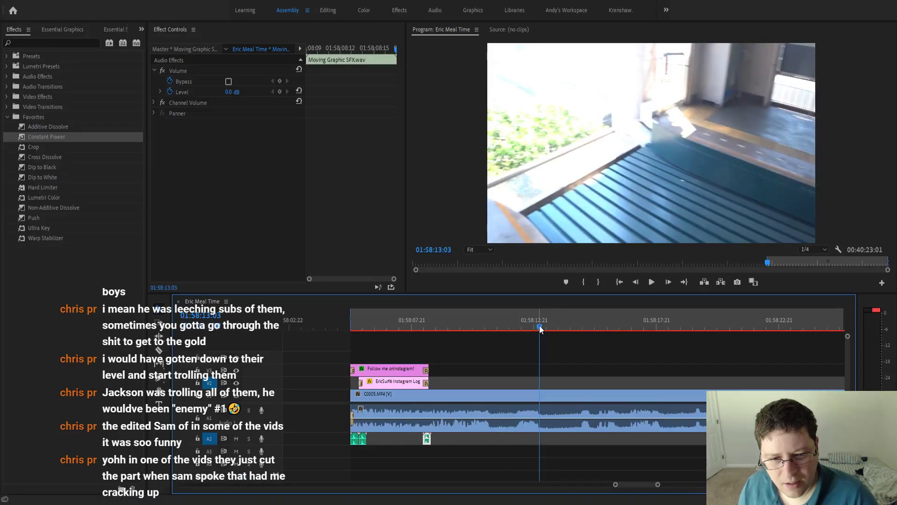
key("space")
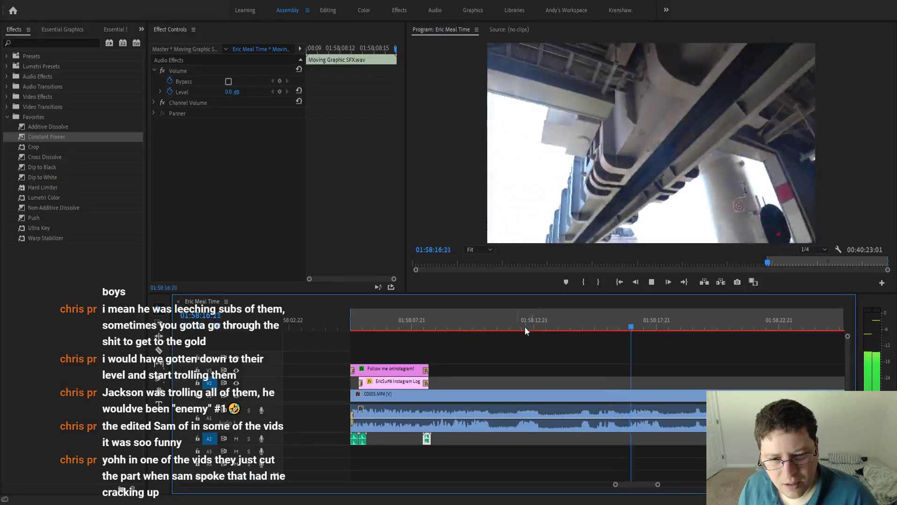
left_click_drag(470, 321, 464, 320)
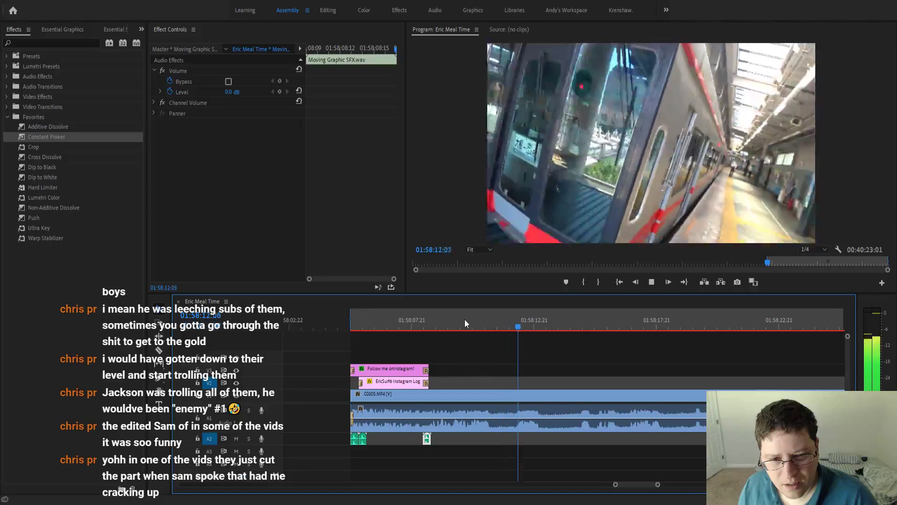
key("space")
left_click_drag(523, 329, 572, 329)
key("ctrl+k")
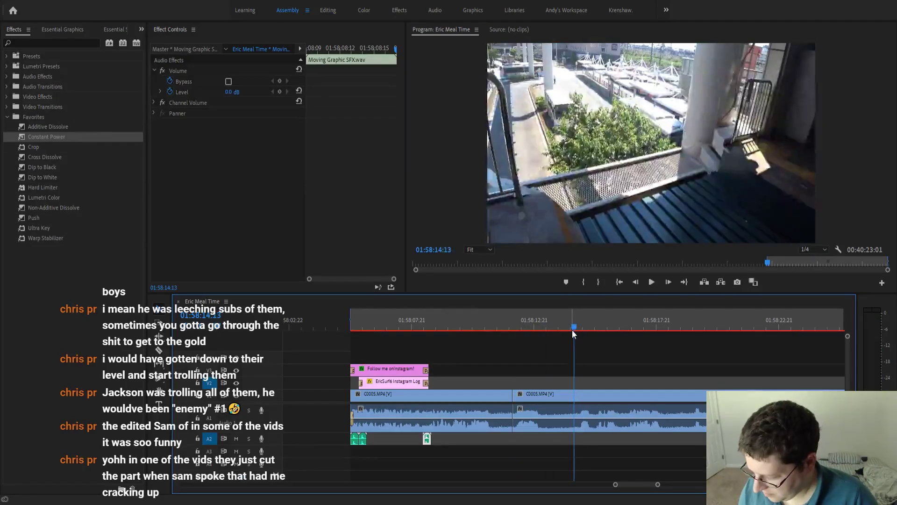
Review the footage after the cut, split C0005.MP4 at 01:58:14:16 and ripple-delete the section between the two cuts.
key("space")
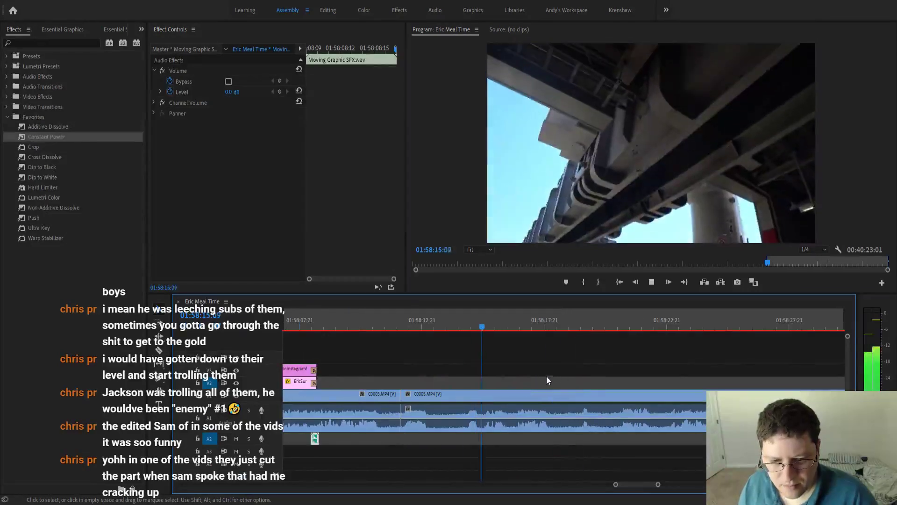
key("minus")
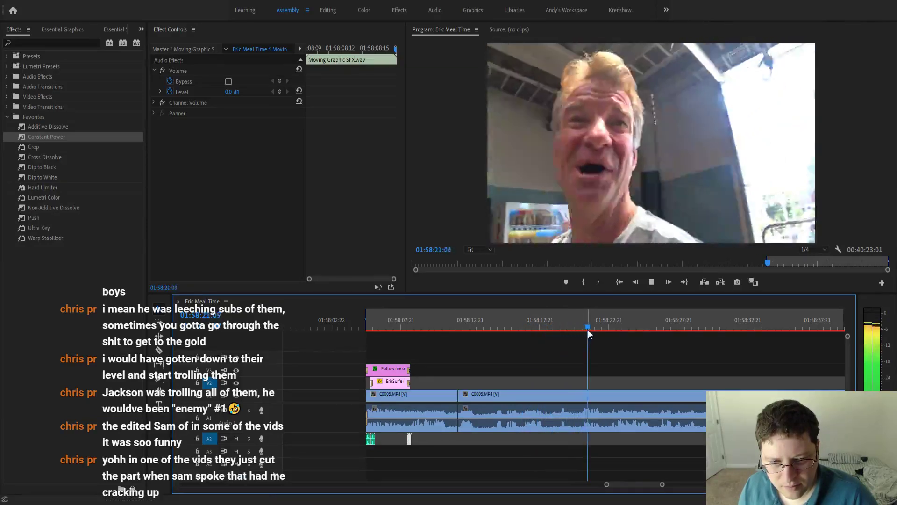
left_click(607, 327)
left_click_drag(607, 327, 495, 340)
key("space")
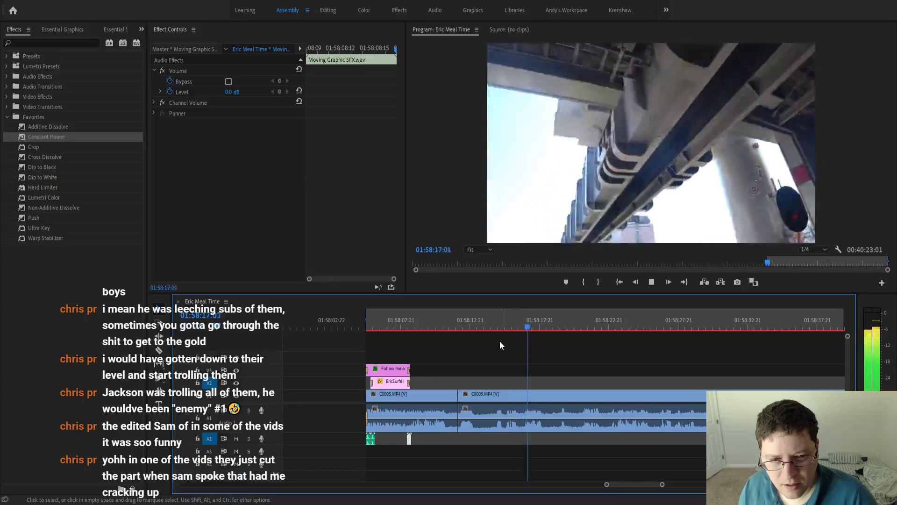
key("space")
key("equal")
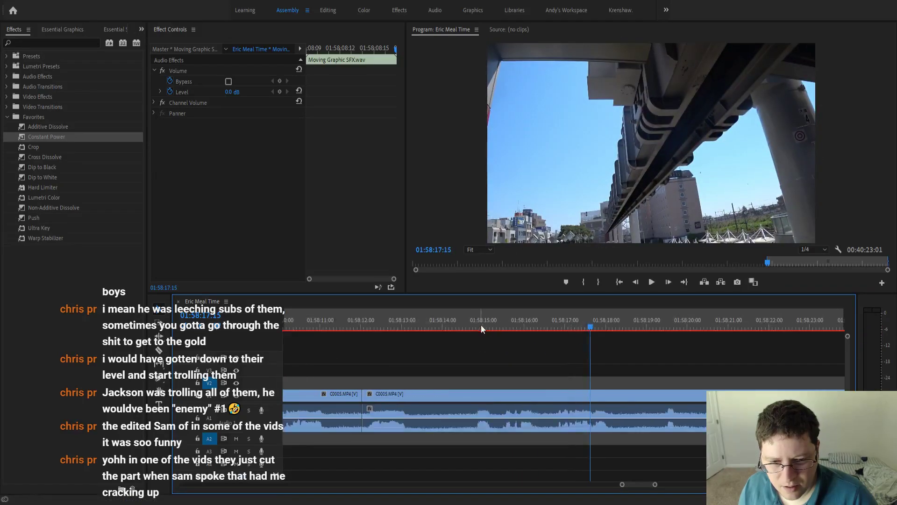
left_click(463, 322)
key("space")
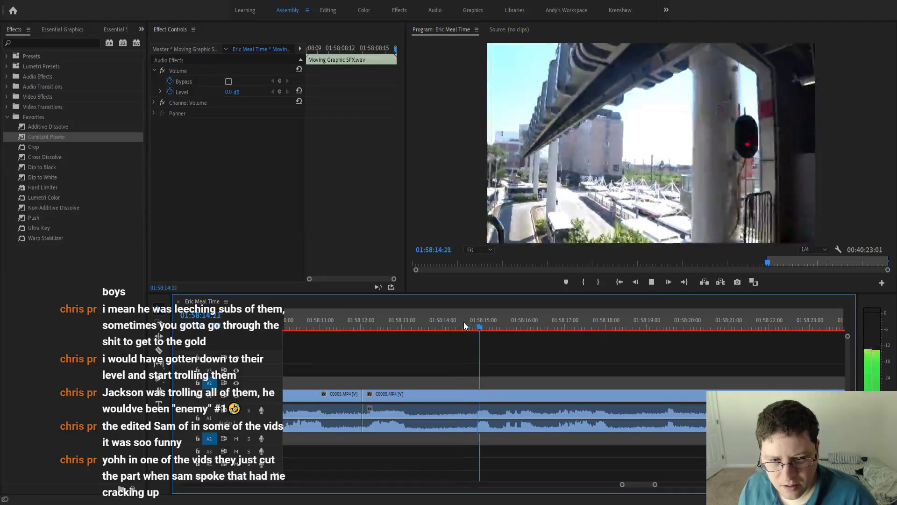
left_click_drag(495, 326, 469, 349)
key("Left")
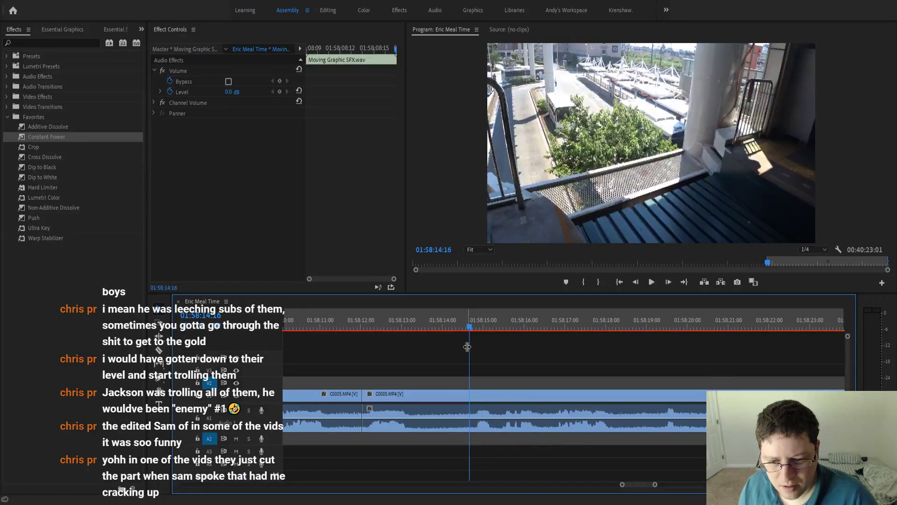
key("ctrl+k")
left_click(453, 399)
key("shift+Delete")
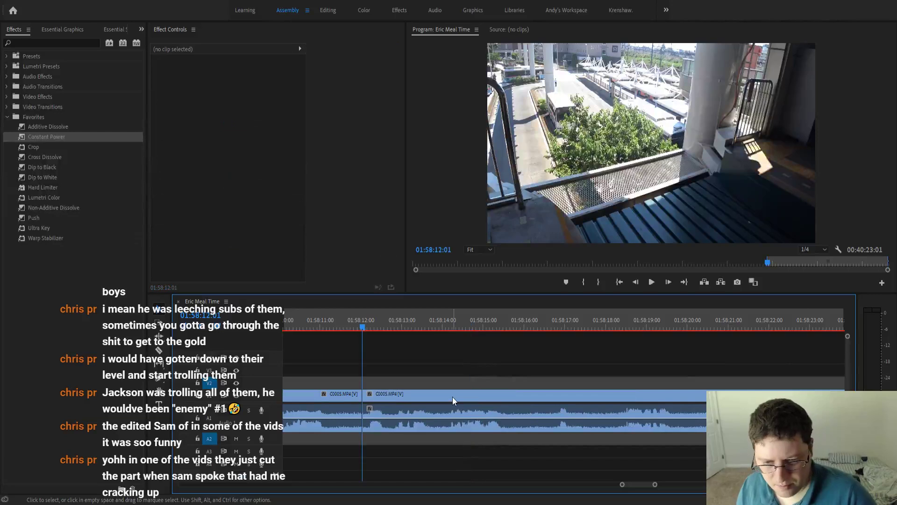
Add a Constant Power transition to the audio at the 01:58:12:01 cut and play through it.
left_click(332, 322)
left_click_drag(37, 137, 360, 418)
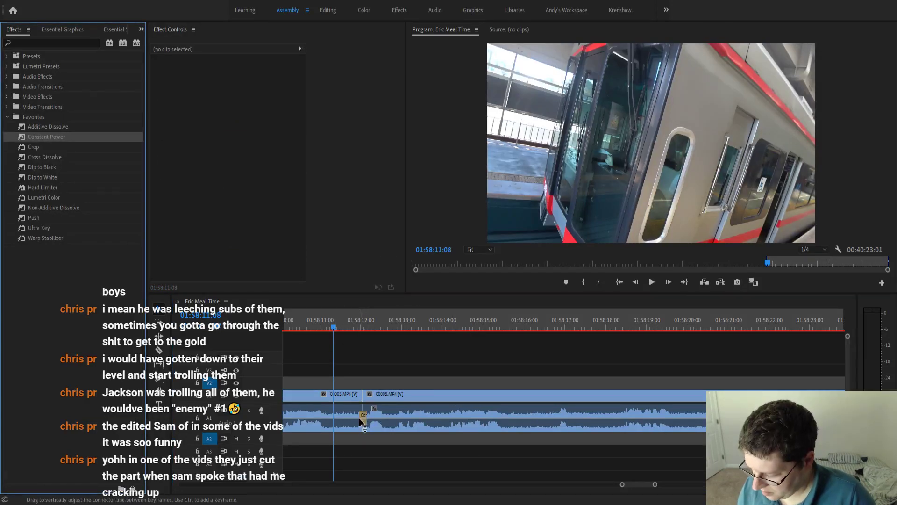
key("space")
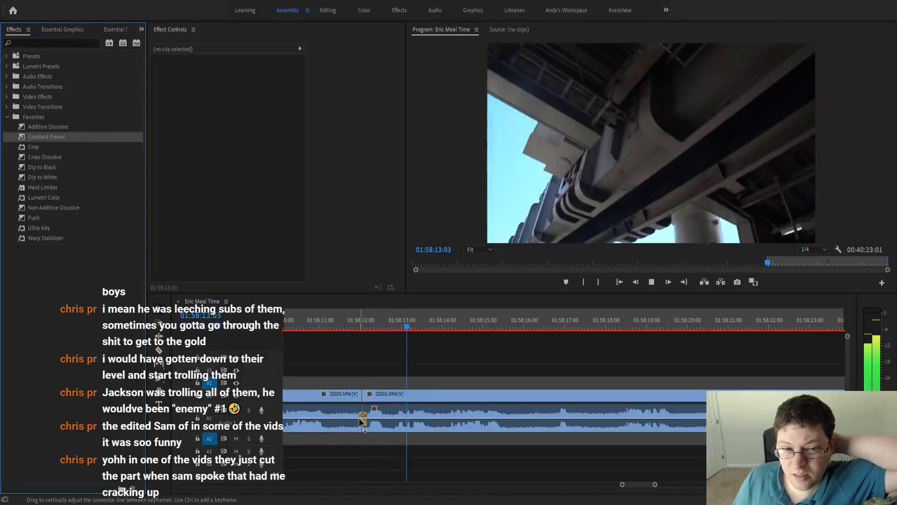
left_click(341, 320)
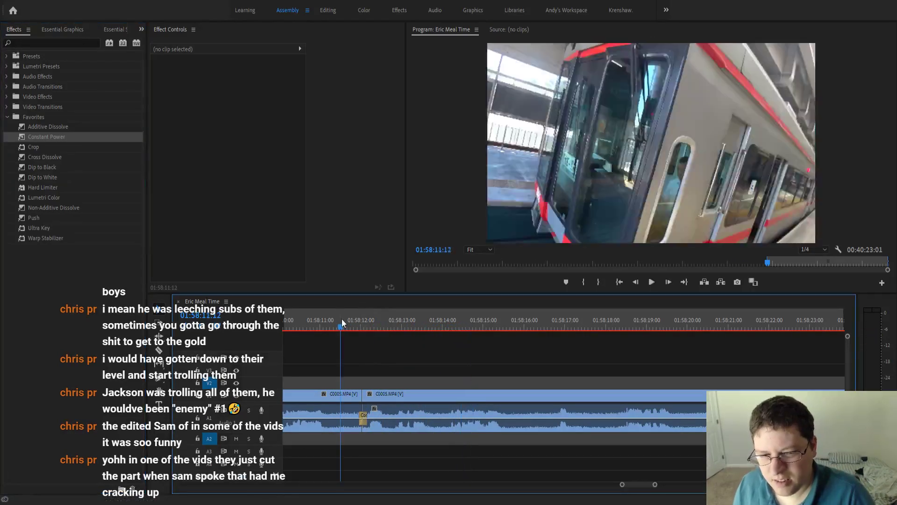
key("space")
key("space")
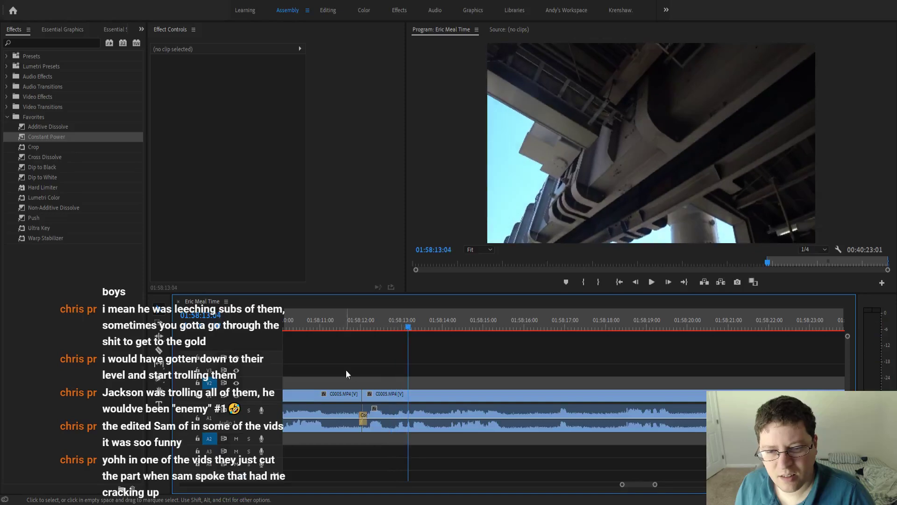
Ripple-trim the start of the C0005.MP4 clip after the Constant Power transition in two passes, playing back the cut after each.
scroll(355, 381, "up", 2)
left_click(159, 335)
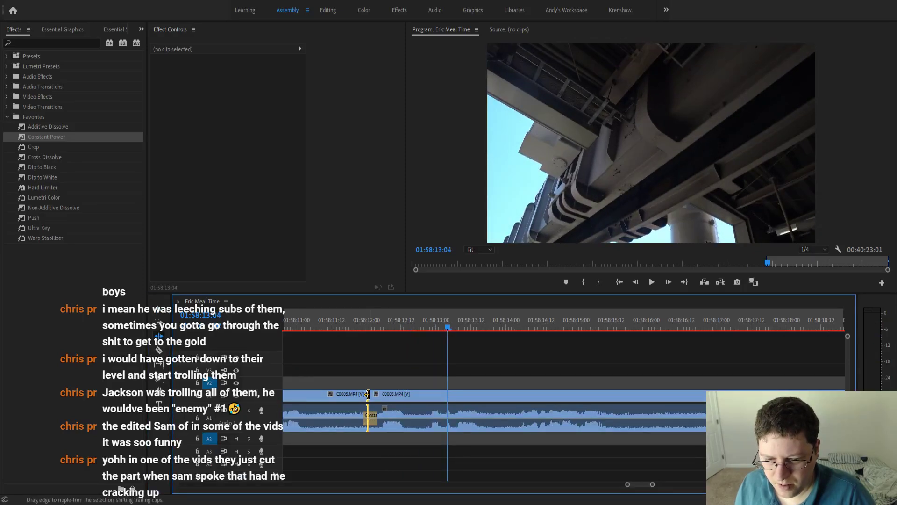
left_click_drag(366, 394, 421, 396)
left_click(323, 323)
key("space")
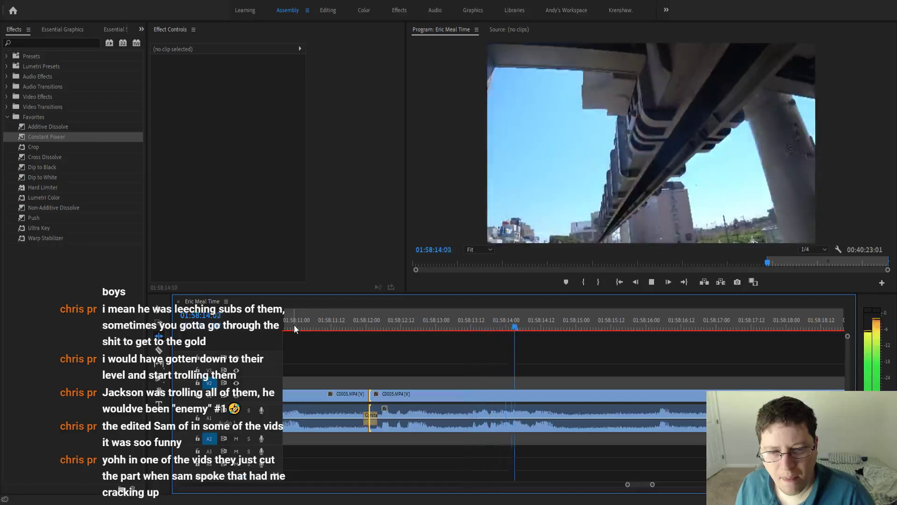
key("space")
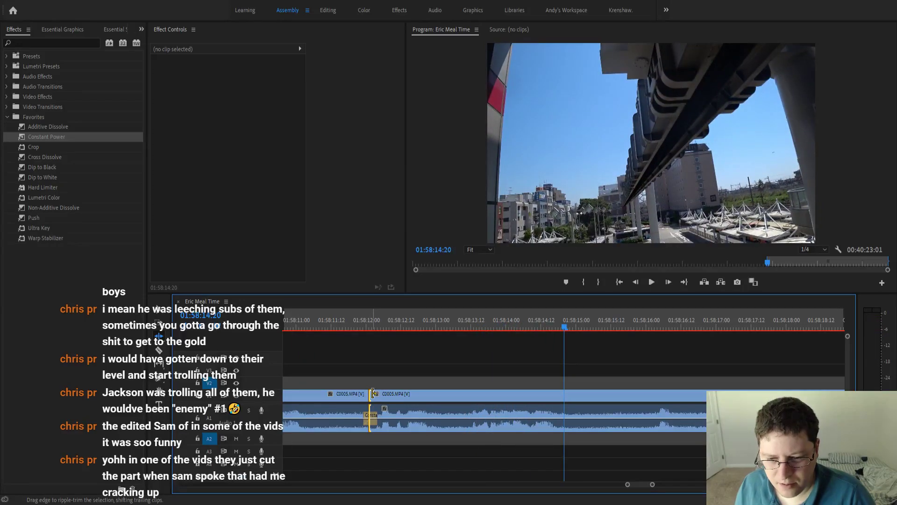
left_click_drag(373, 394, 467, 395)
left_click(308, 321)
key("space")
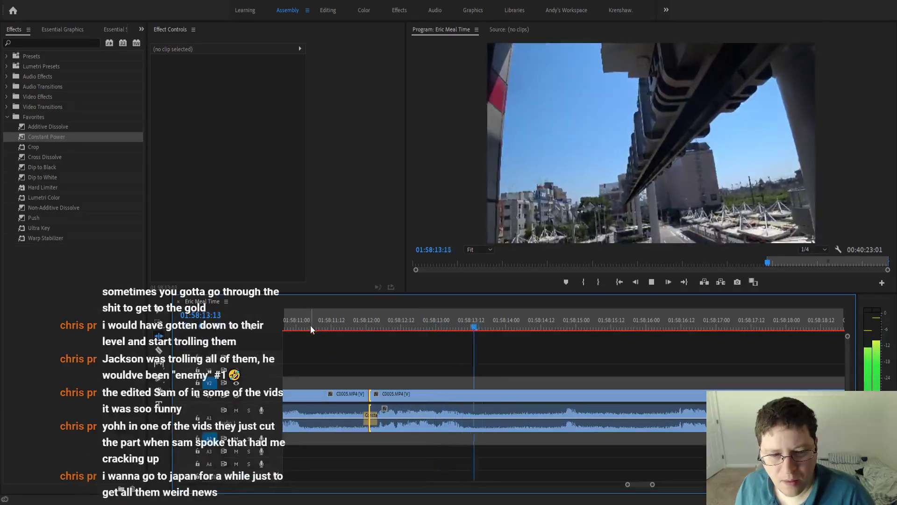
key("space")
Split C0005.MP4 at 01:58:13:16 and 01:58:16:06 and ripple-delete the section between these cuts.
left_click_drag(498, 323, 481, 335)
key("ctrl+k")
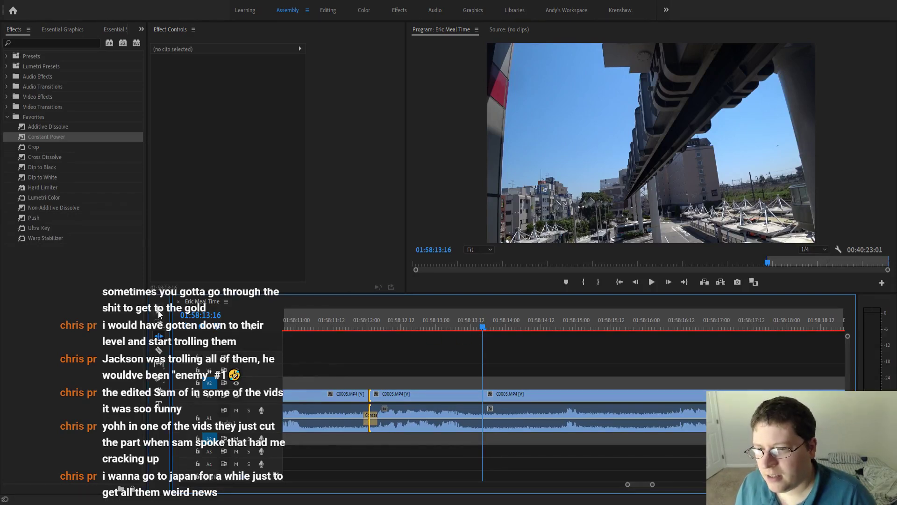
left_click(497, 322)
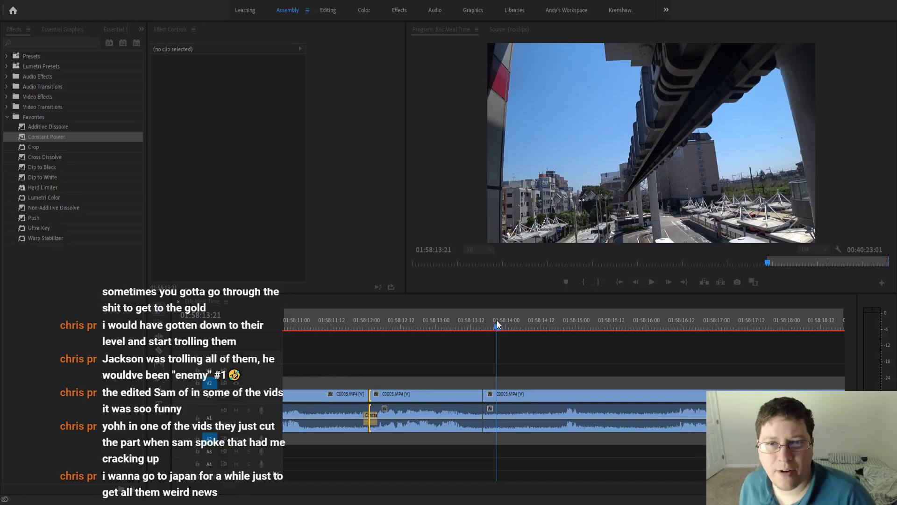
left_click(497, 320)
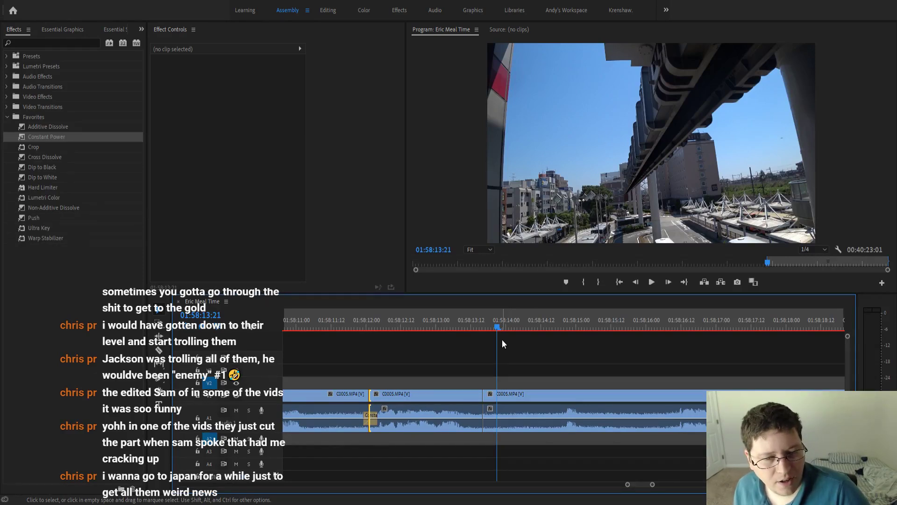
left_click(562, 318)
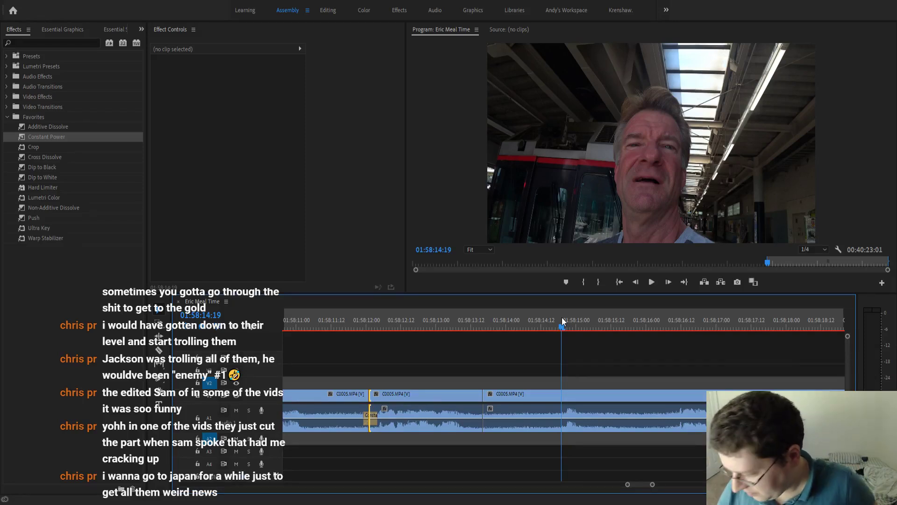
key("space")
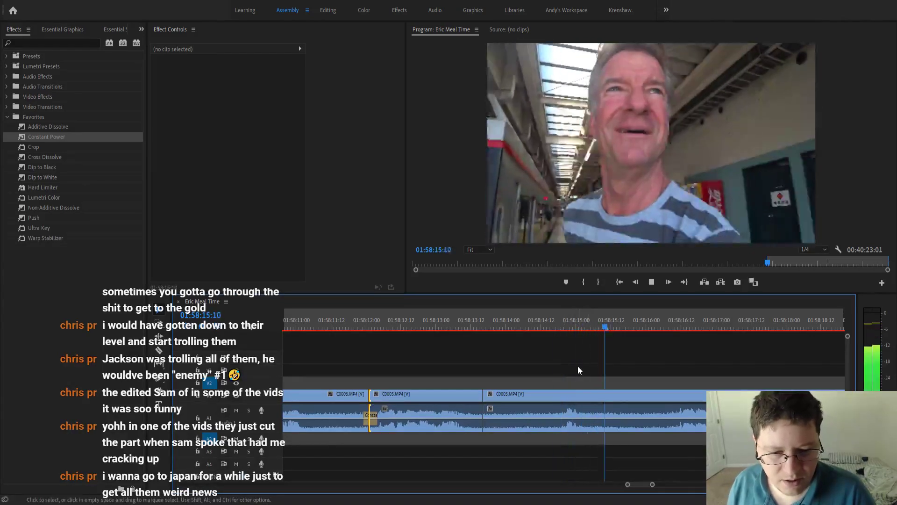
left_click_drag(699, 330, 663, 341)
key("ctrl+k")
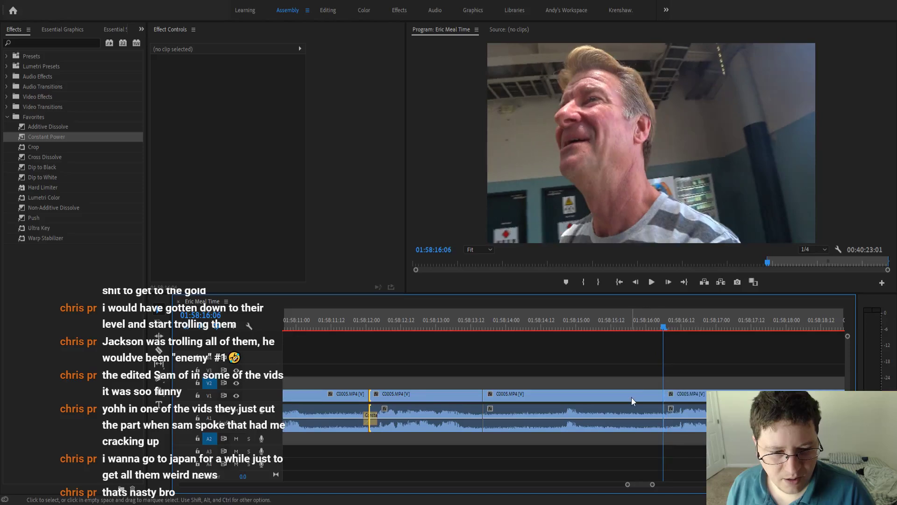
left_click(632, 397)
key("q")
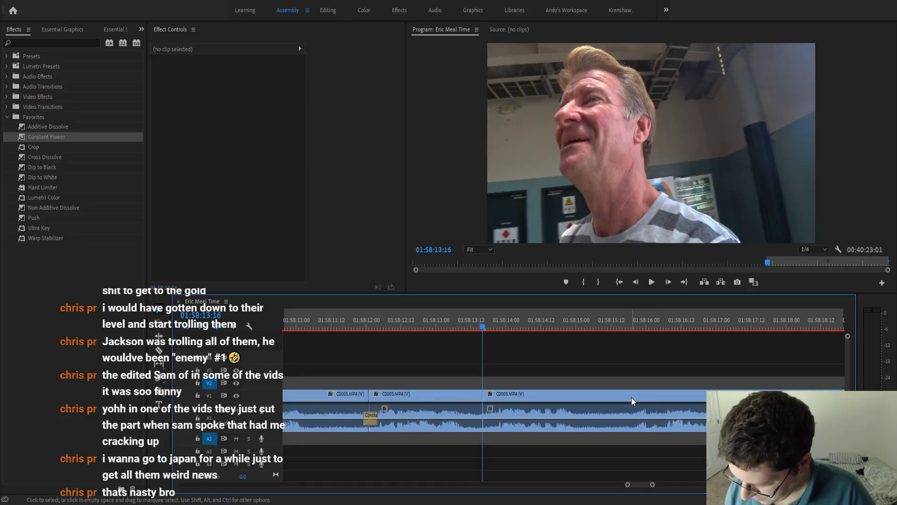
Add a Constant Power transition to the audio at the 01:58:13:16 cut and play through it.
left_click(457, 320)
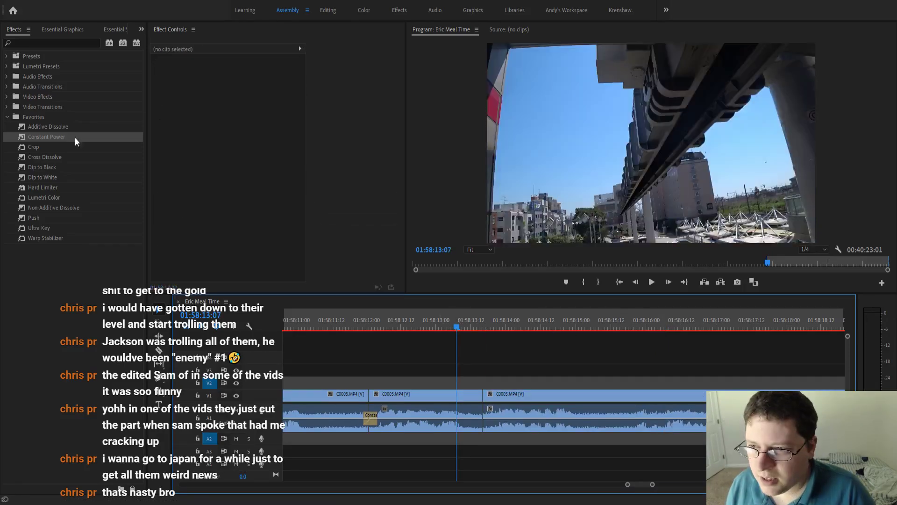
left_click_drag(76, 138, 420, 400)
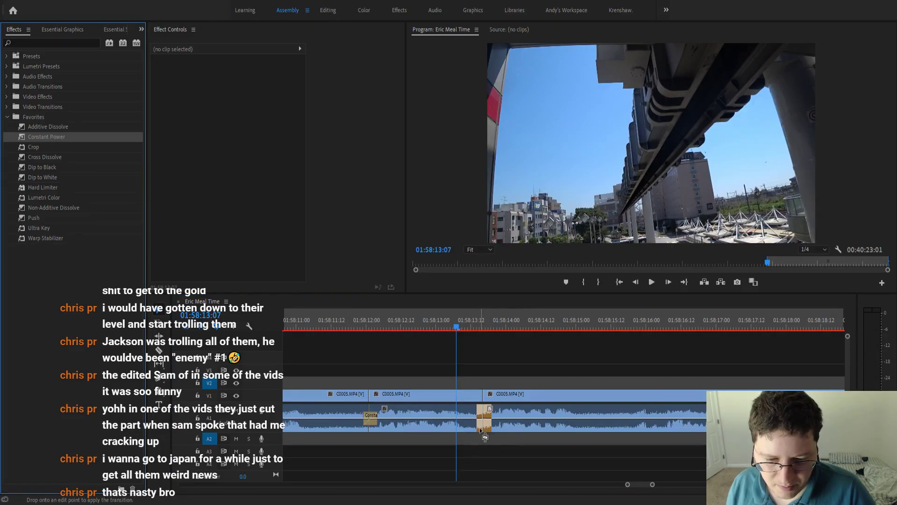
left_click_drag(485, 437, 479, 428)
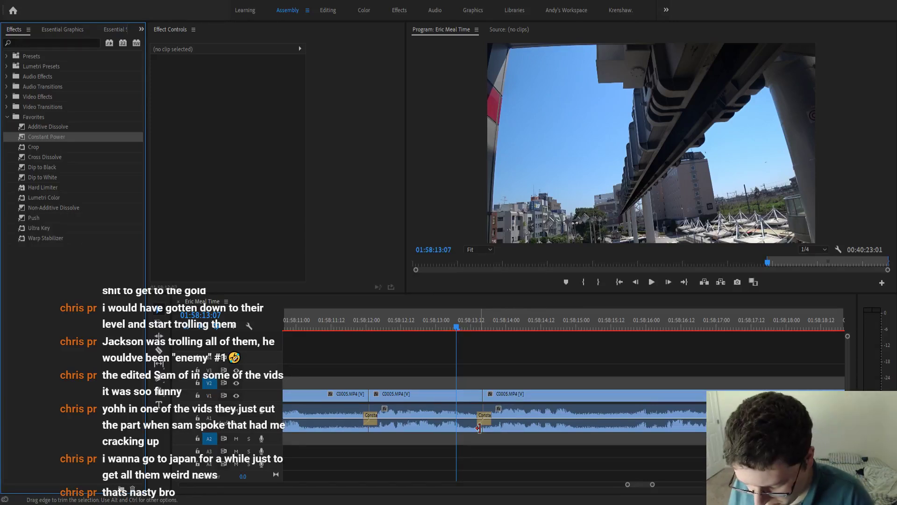
left_click(427, 318)
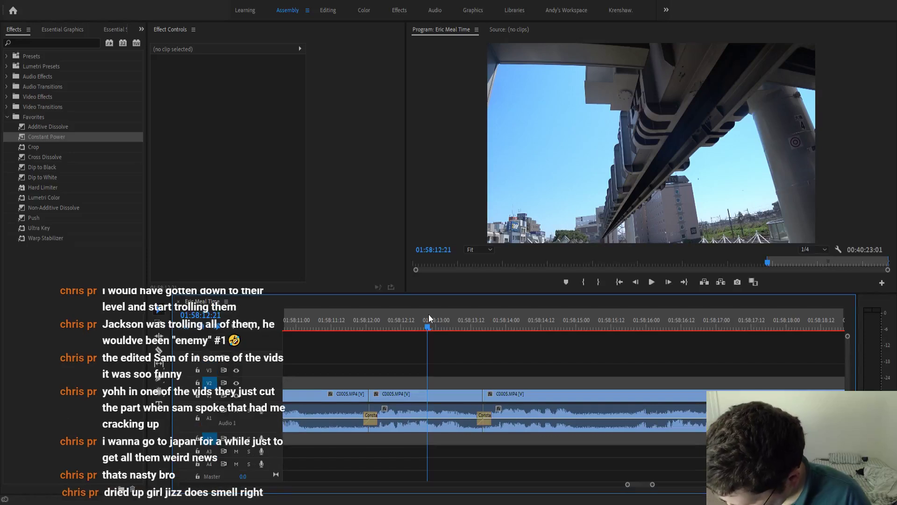
key("space")
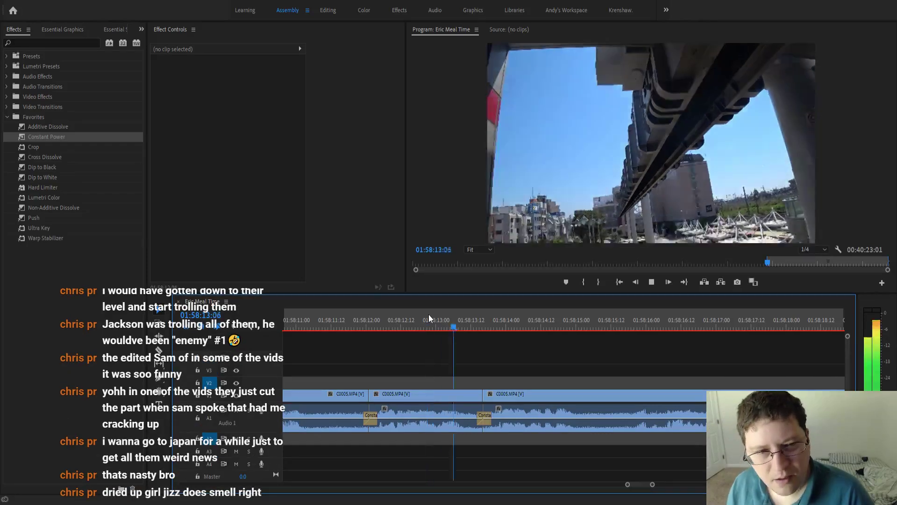
Stop playback at 01:58:15:04 and split C0005.MP4 there.
key("space")
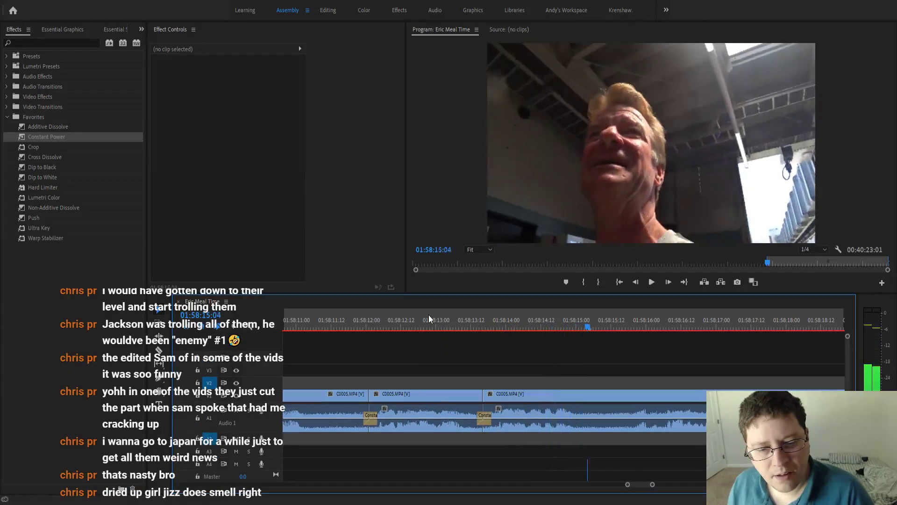
key("minus")
key("minus")
key("minus")
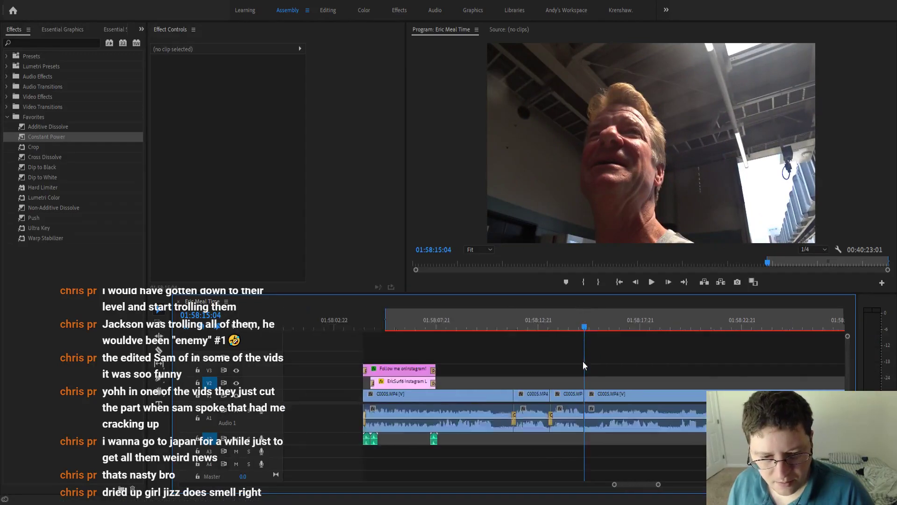
Move all clips after the 01:58:15:04 cut later in the timeline, opening a gap up to 02:02:53:16.
key("minus")
key("minus")
key("minus")
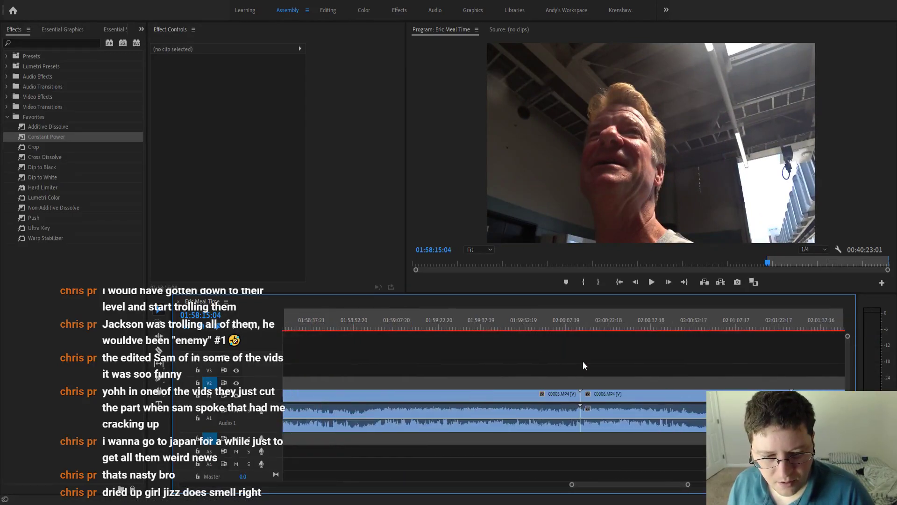
key("minus")
key("minus")
key("minus")
key("minus")
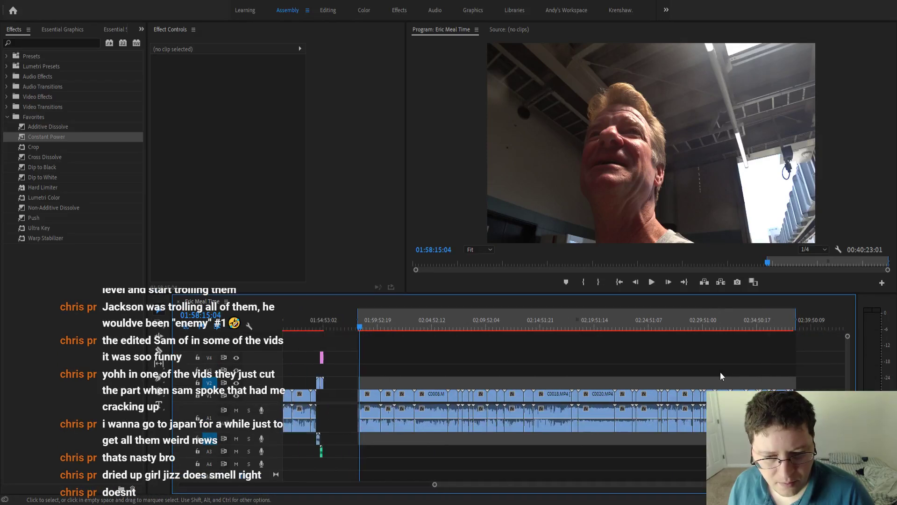
left_click_drag(810, 380, 423, 402)
left_click(397, 366)
Select the Eric Vlog Time Intro.mp4 clip near 00:38:45 and copy it.
scroll(396, 367, "up", 10)
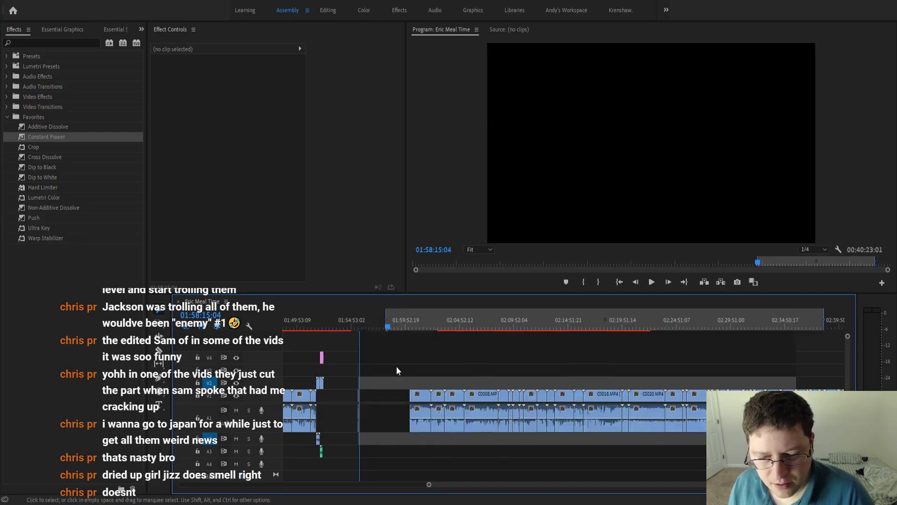
scroll(398, 369, "up", 8)
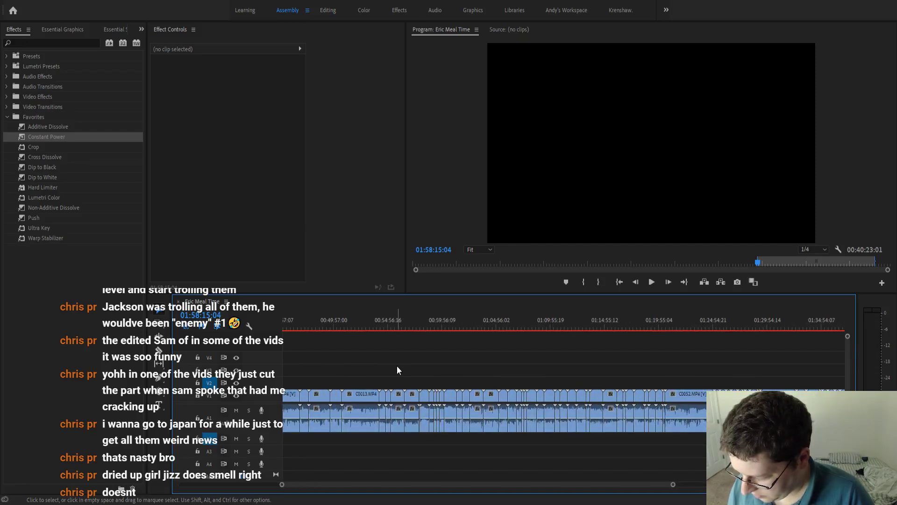
scroll(398, 366, "up", 6)
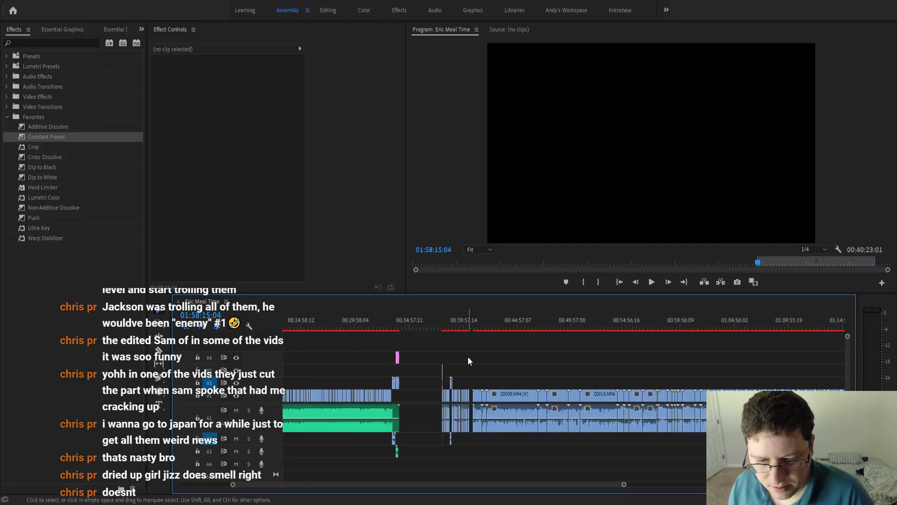
scroll(467, 357, "up", 15)
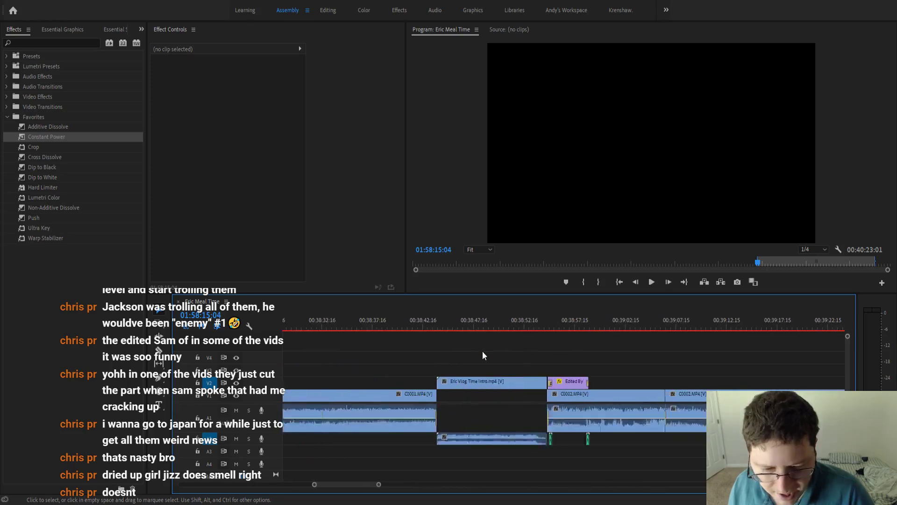
scroll(483, 355, "up", 3)
left_click(484, 386)
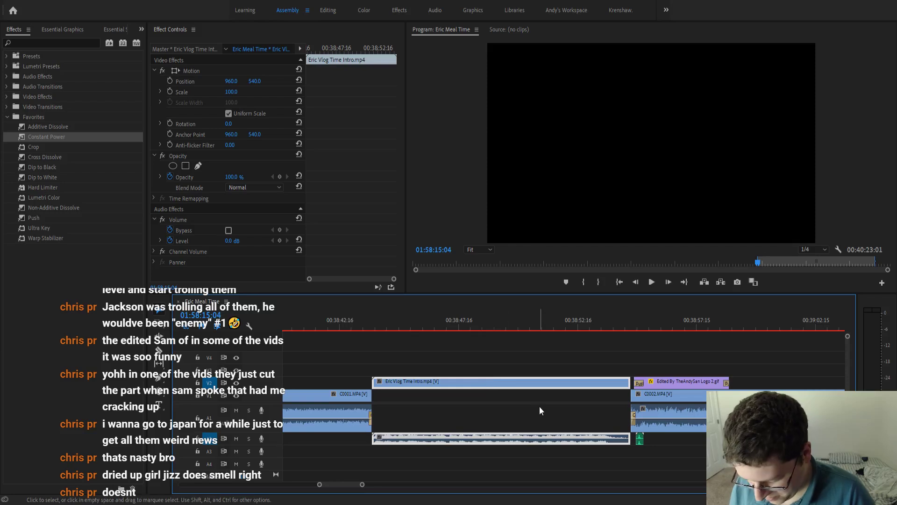
Paste the intro clip on V2 in the gap and snap its start to the C0005.MP4 end at 01:58:15:04.
scroll(540, 406, "down", 20)
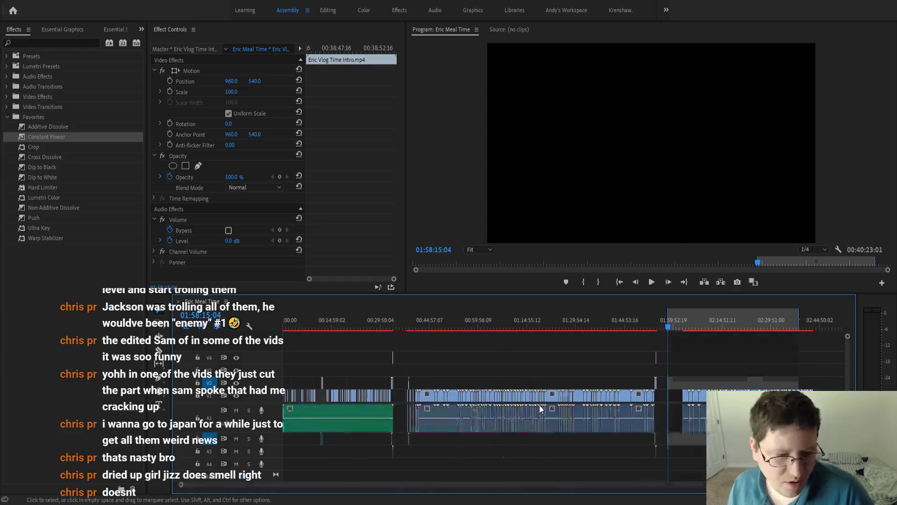
scroll(539, 407, "up", 15)
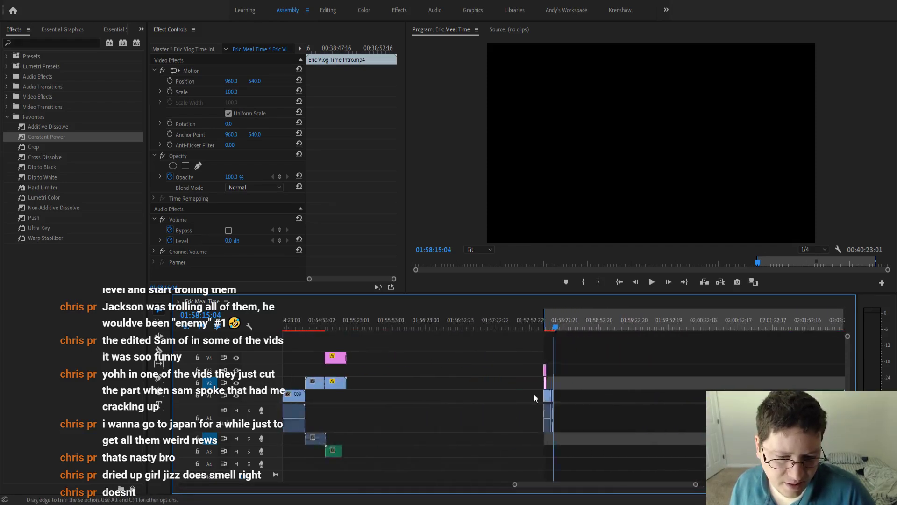
scroll(533, 394, "up", 12)
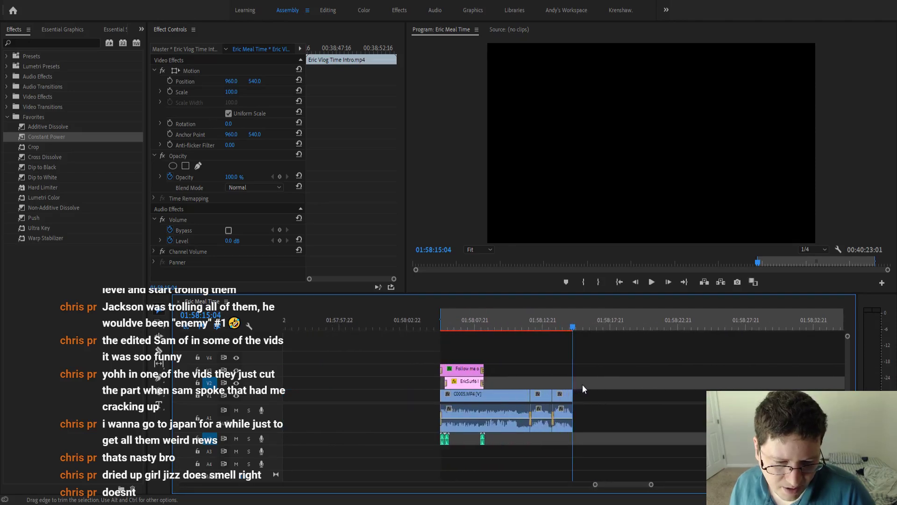
left_click(595, 326)
key("ctrl+v")
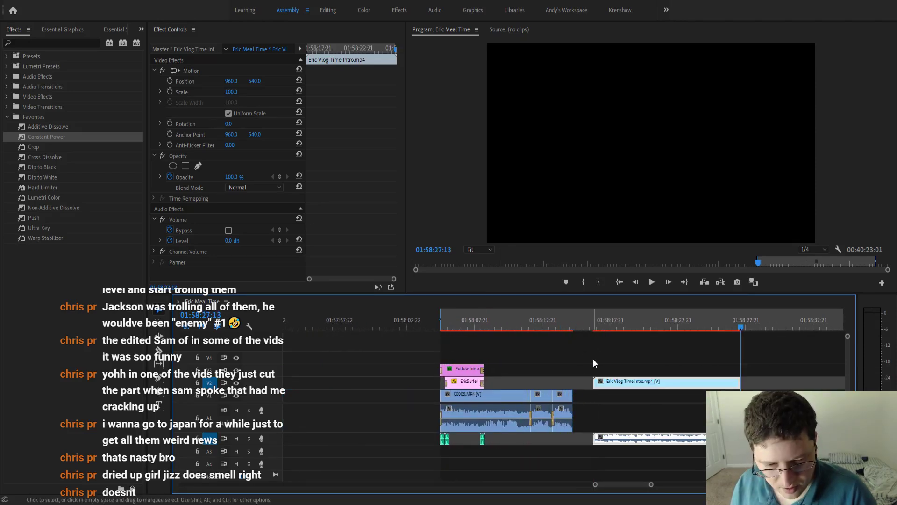
left_click_drag(612, 383, 592, 385)
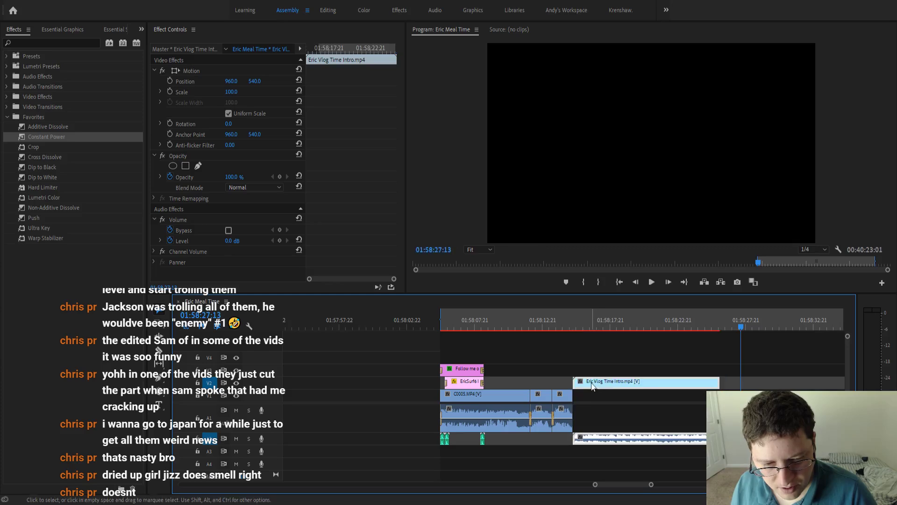
Add a Constant Power transition to the end of the C0005.MP4 audio before the intro and play through it.
scroll(567, 391, "up", 10)
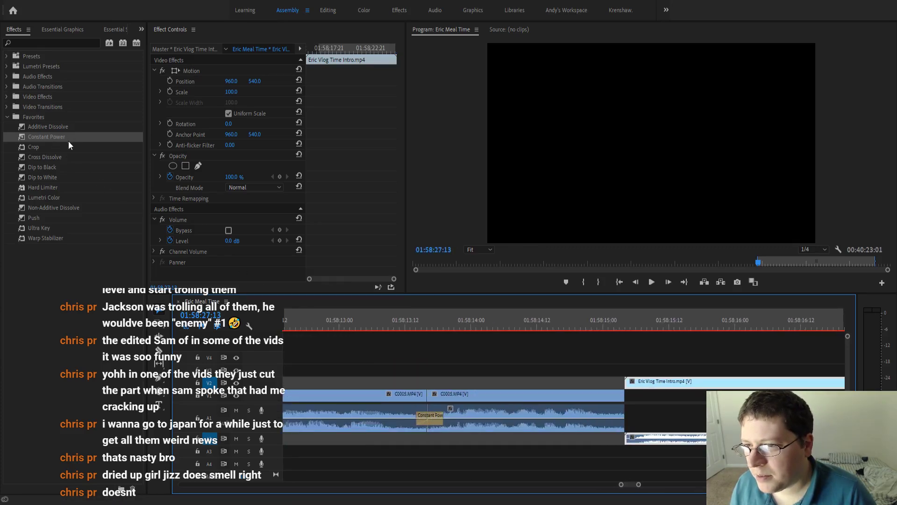
left_click_drag(58, 134, 621, 413)
left_click(503, 326)
key("space")
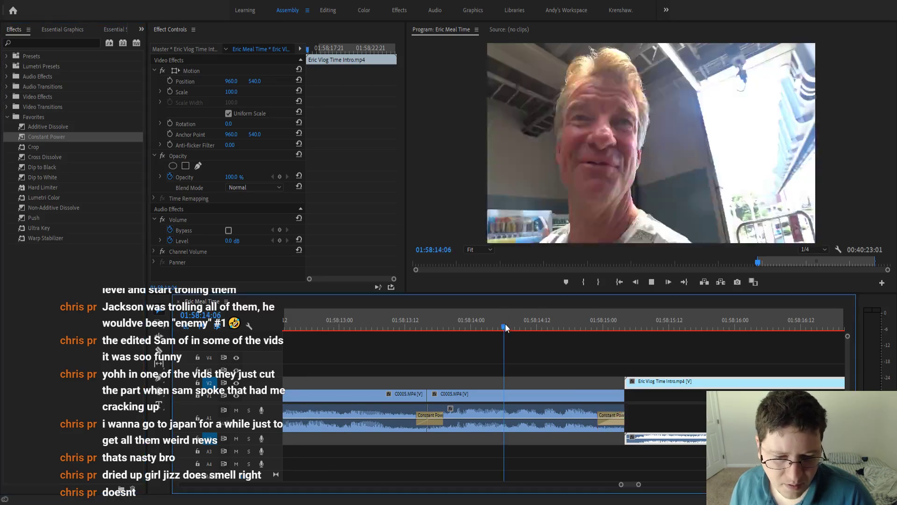
key("space")
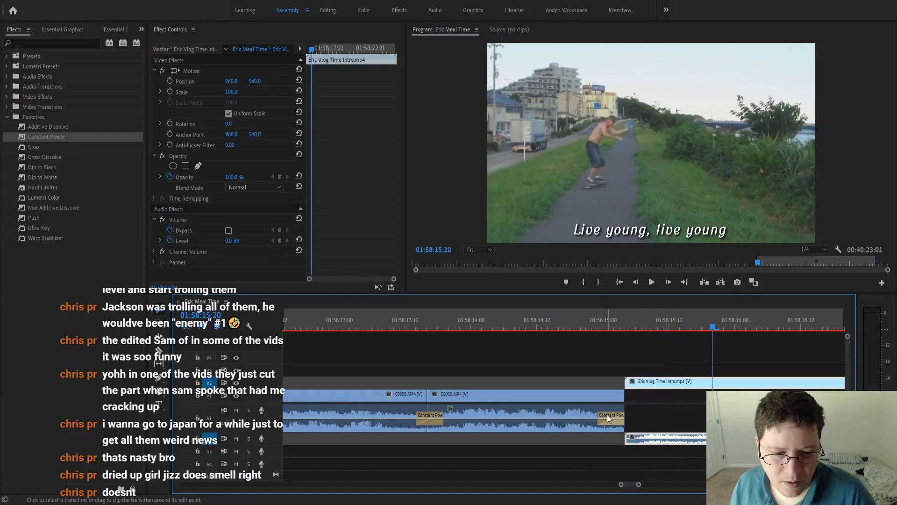
Shorten the Constant Power transition before the intro to 3 frames and play back the cut.
left_click_drag(600, 413, 613, 413)
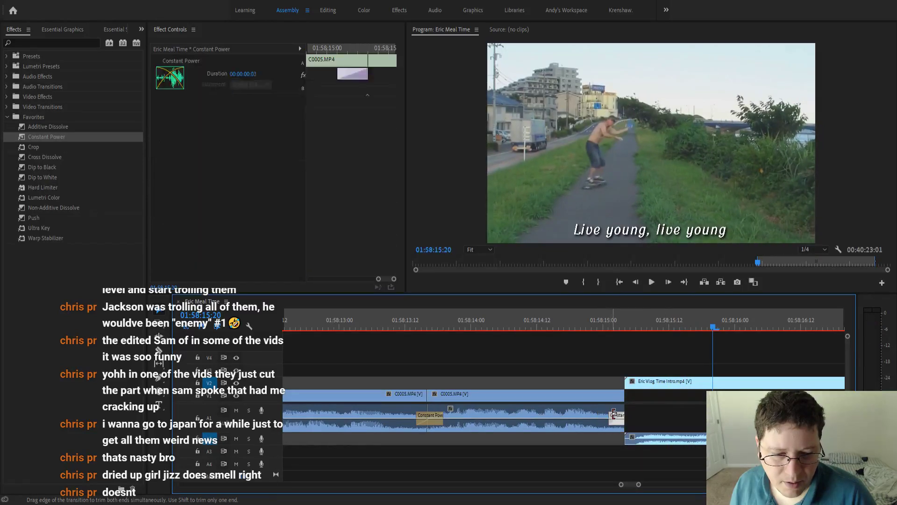
left_click(492, 313)
key("space")
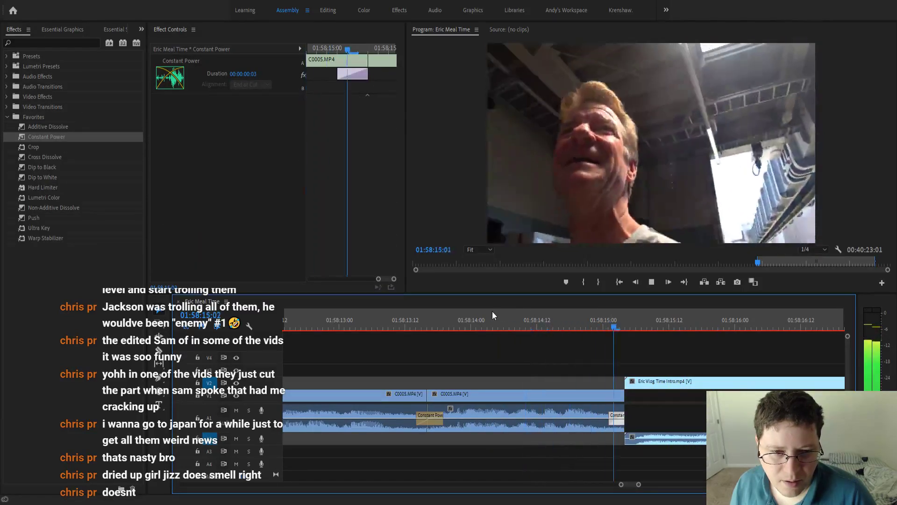
key("space")
Play the remaining C0005.MP4 footage from 02:02:53:16 to check where its useful content begins.
key("minus")
key("minus")
key("minus")
key("minus")
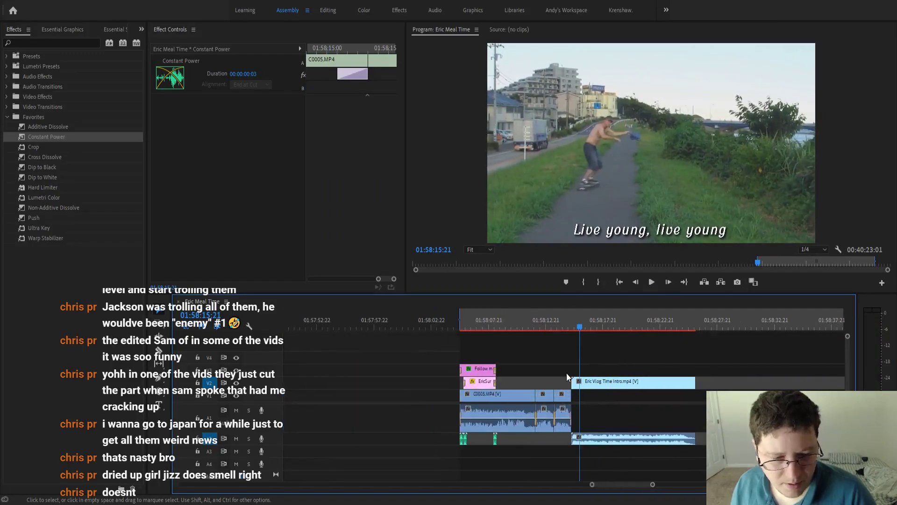
scroll(566, 372, "down", 5)
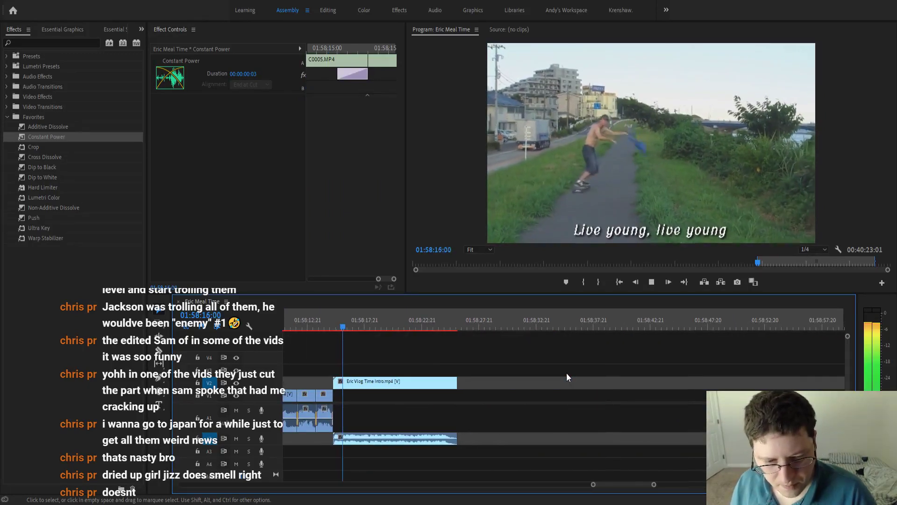
scroll(566, 374, "down", 8)
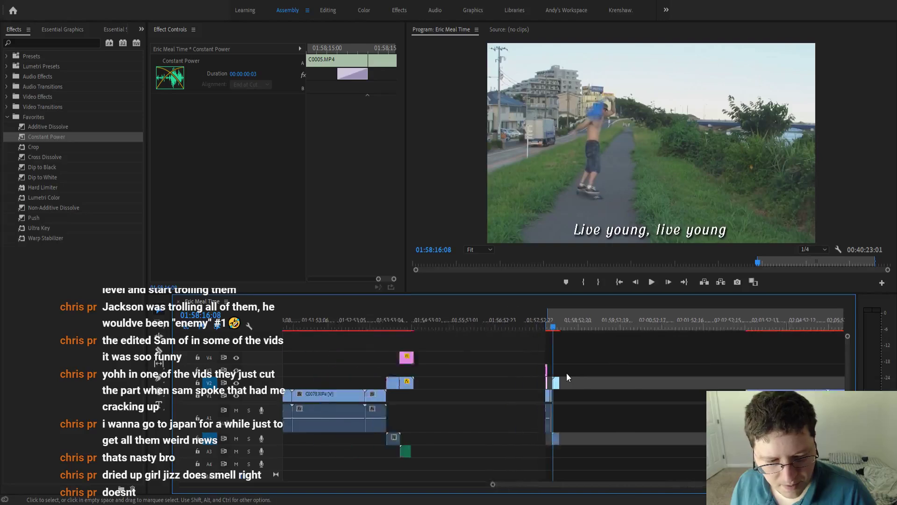
scroll(567, 372, "down", 2)
left_click(547, 323)
key("space")
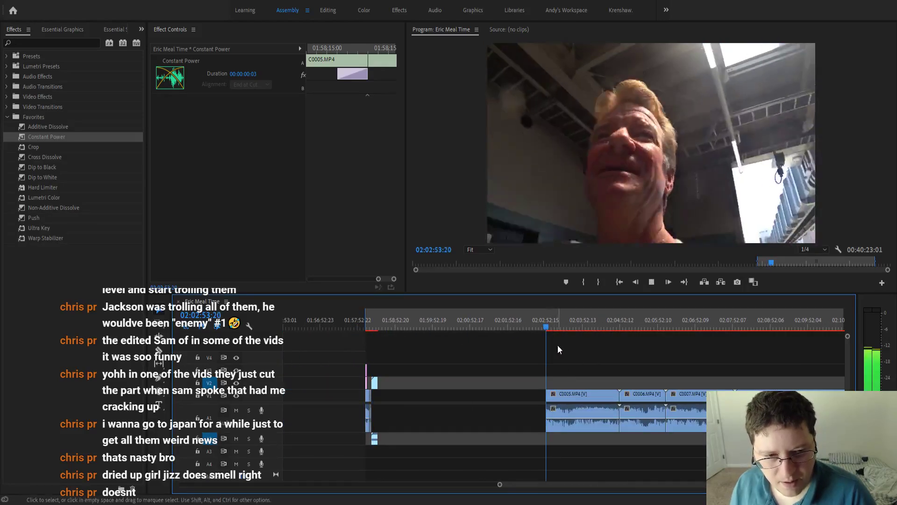
scroll(564, 353, "up", 1)
scroll(563, 353, "up", 3)
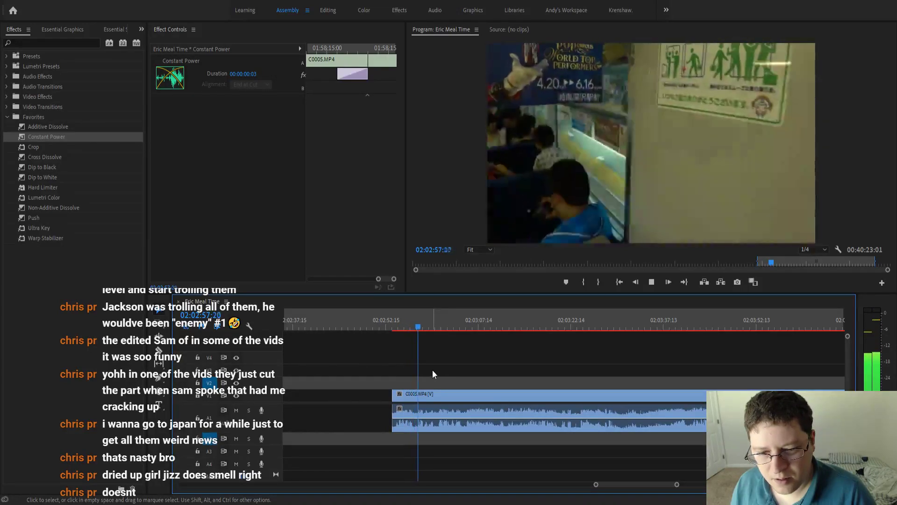
scroll(431, 369, "up", 4)
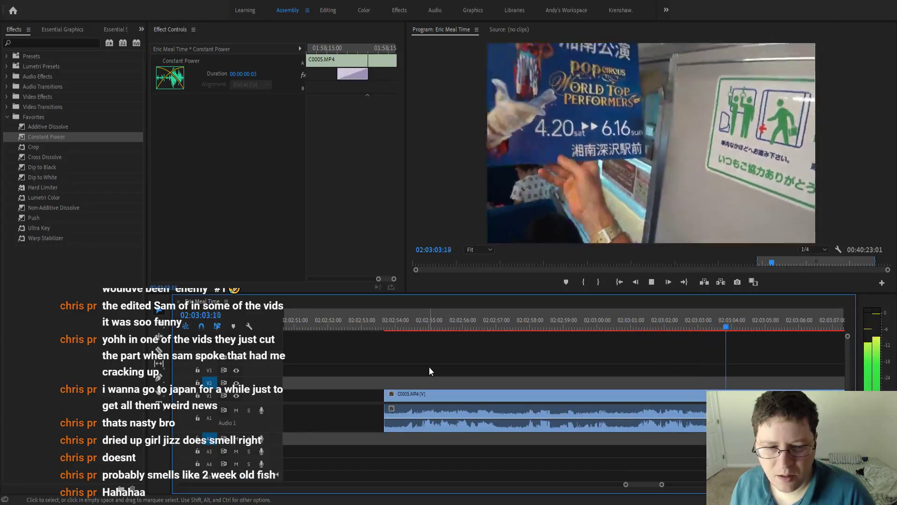
scroll(496, 387, "down", 4)
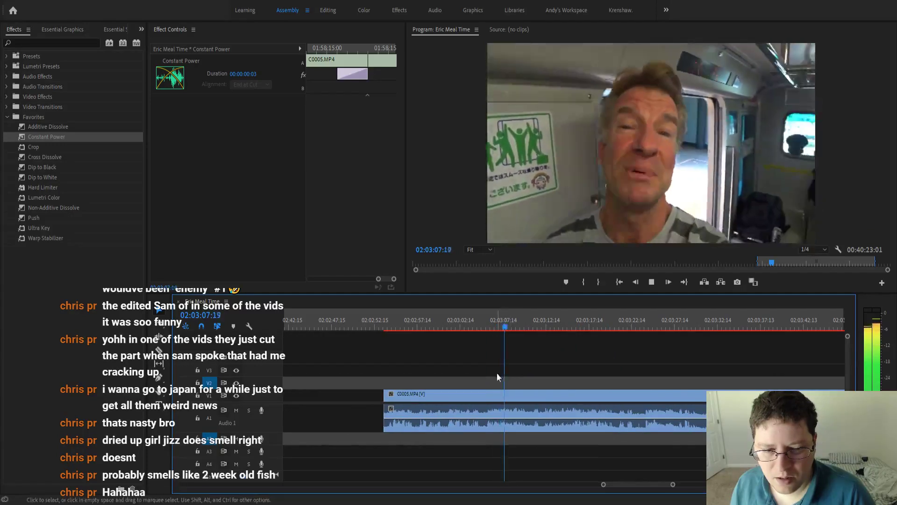
Split C0005.MP4 at 02:02:54:17 and ripple-delete the short section before the cut.
left_click(385, 326)
scroll(388, 346, "up", 4)
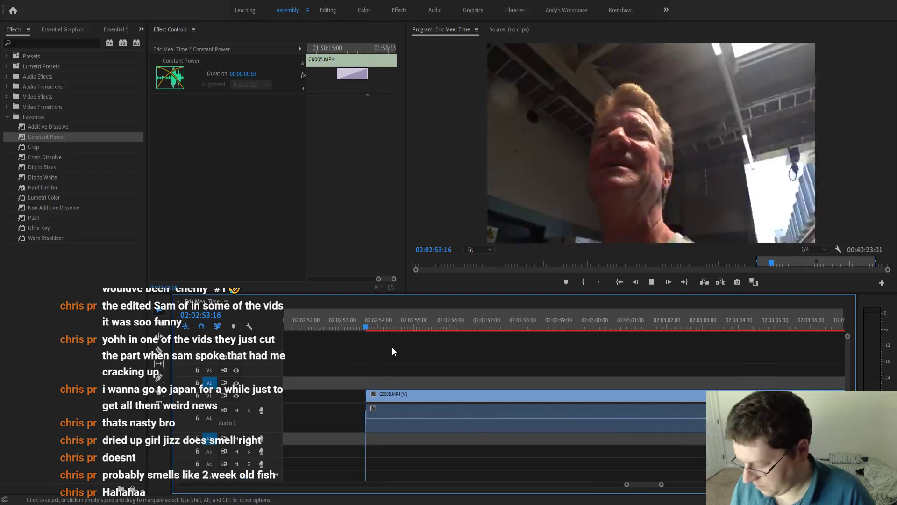
key("space")
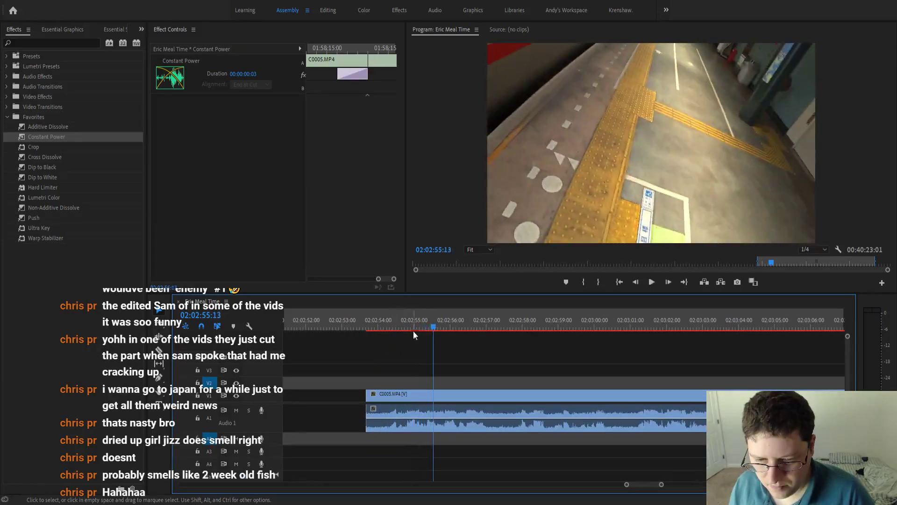
left_click_drag(434, 326, 405, 339)
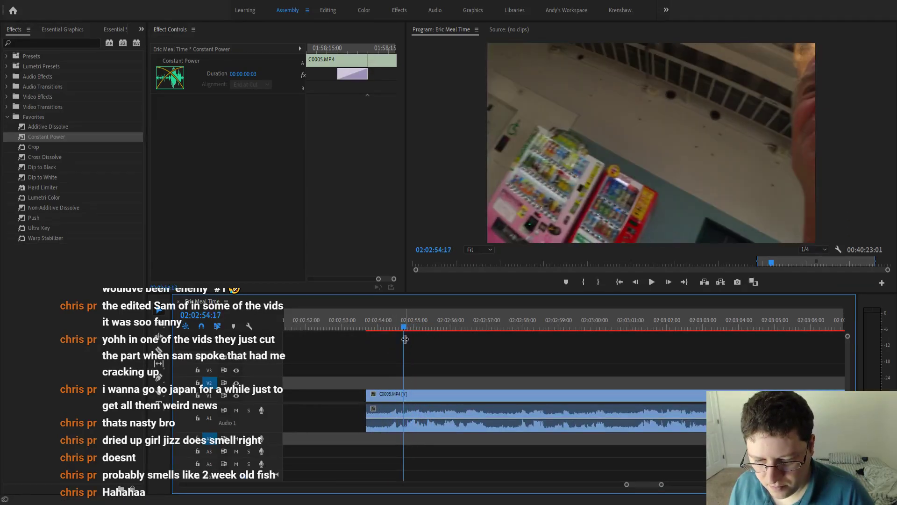
key("ctrl+k")
key("space")
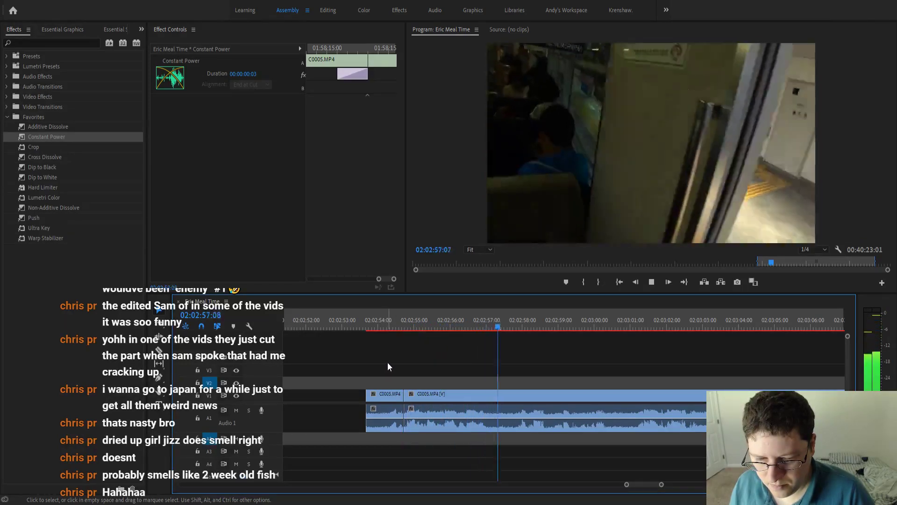
key("space")
left_click(391, 391)
key("shift+Delete")
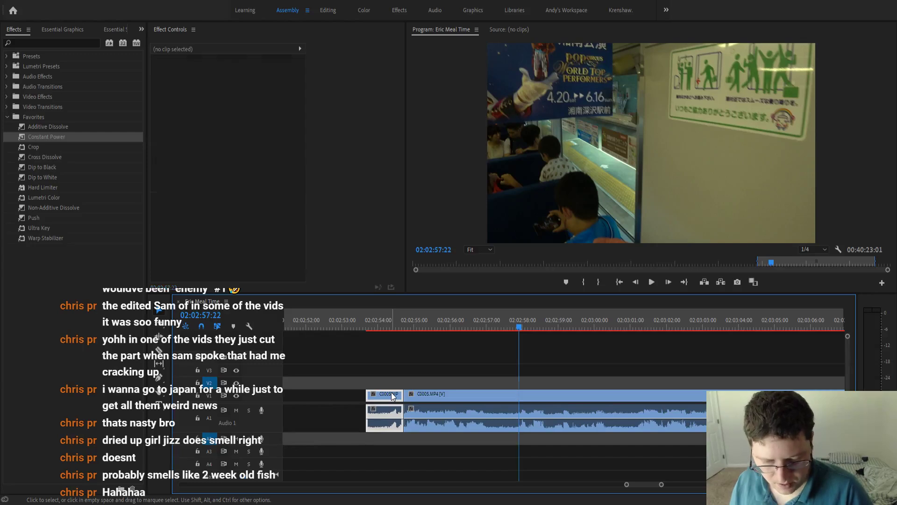
Move the remaining C0005.MP4 clip to start right after the intro and place the playhead at 01:58:26:01.
key("Up")
key("minus")
key("minus")
key("minus")
key("minus")
key("minus")
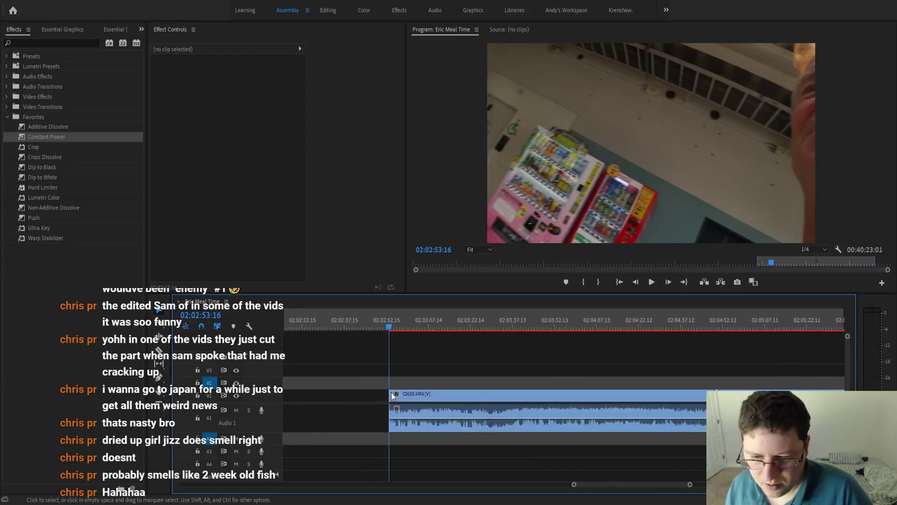
scroll(391, 392, "up", 3)
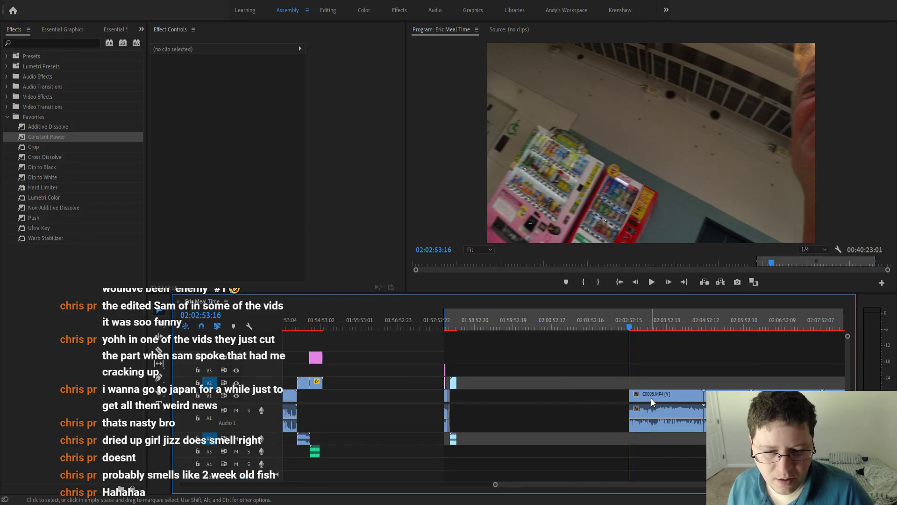
left_click_drag(651, 398, 469, 407)
scroll(458, 391, "up", 5)
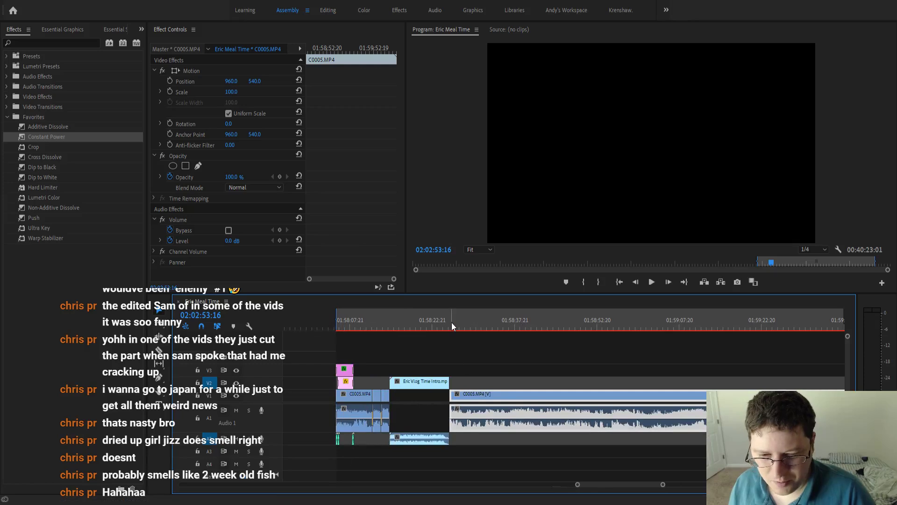
left_click(451, 322)
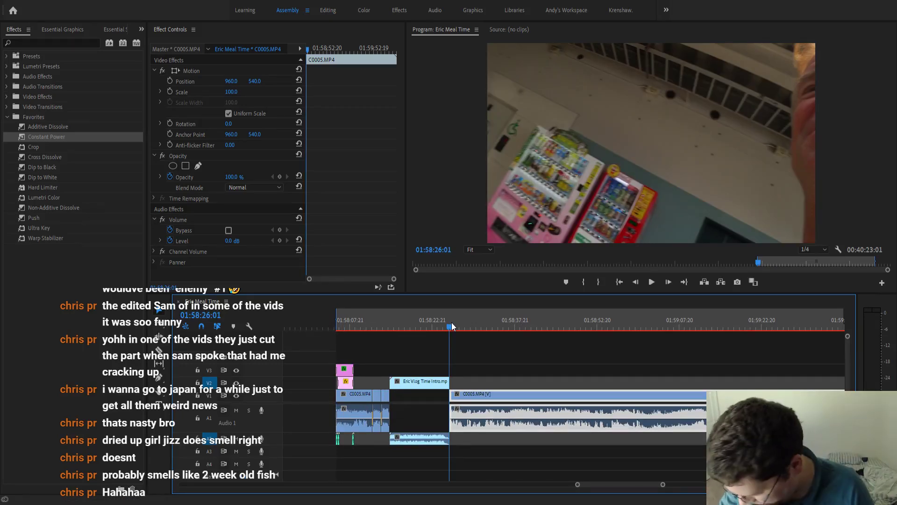
Add a 3-frame Constant Power transition to the start of the Eric Vlog Time Intro audio and play back the cut.
scroll(380, 345, "up", 4)
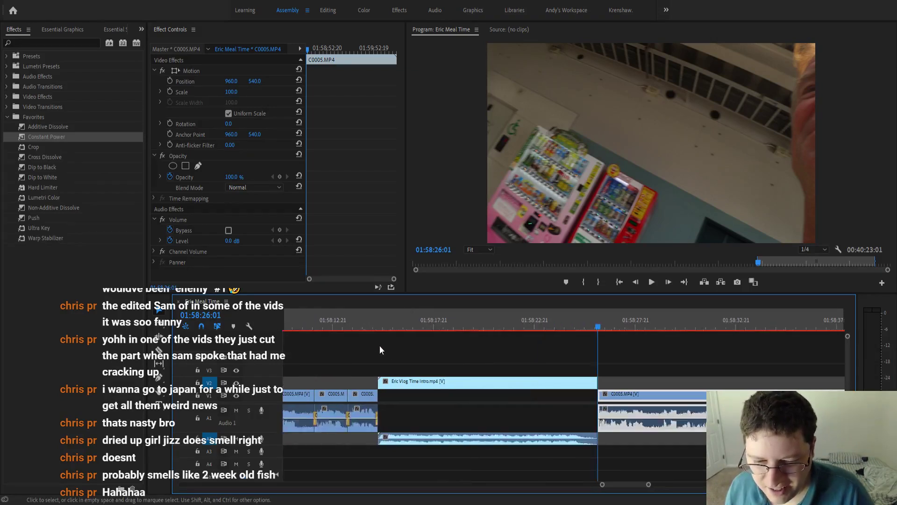
scroll(379, 345, "up", 4)
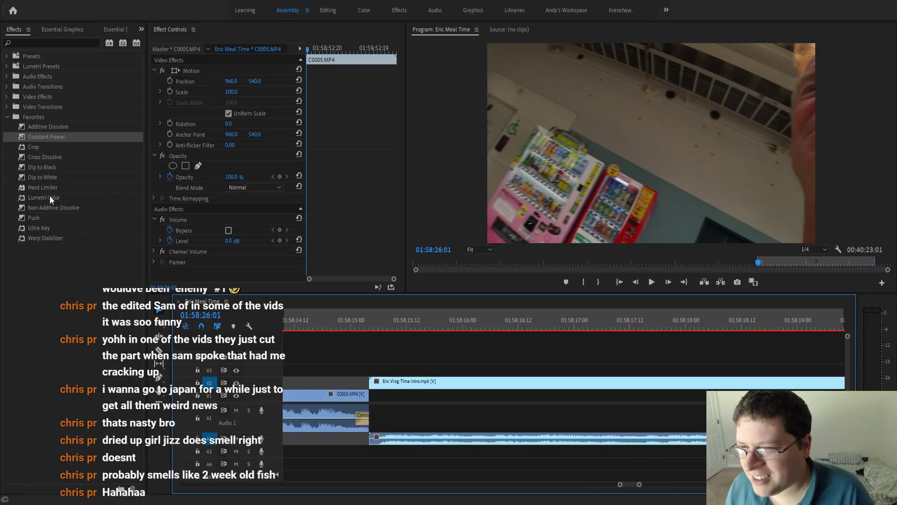
left_click_drag(42, 136, 383, 441)
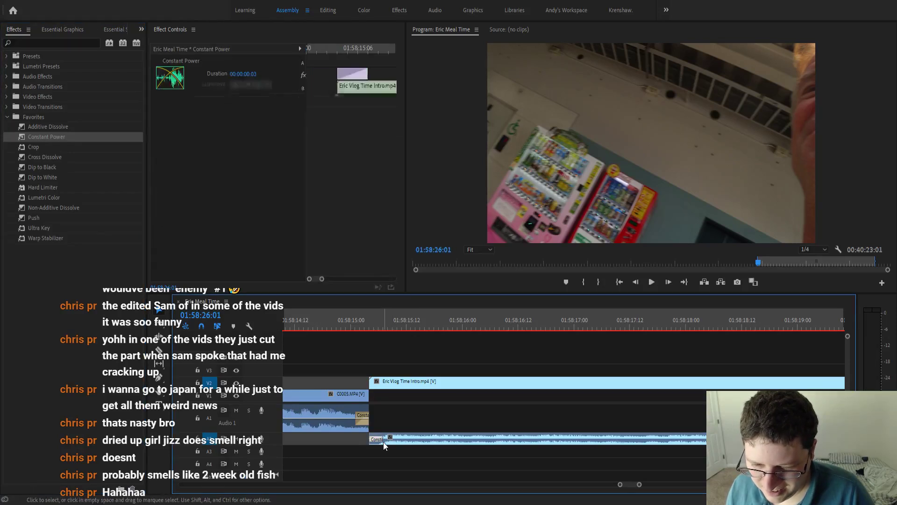
left_click(304, 329)
key("space")
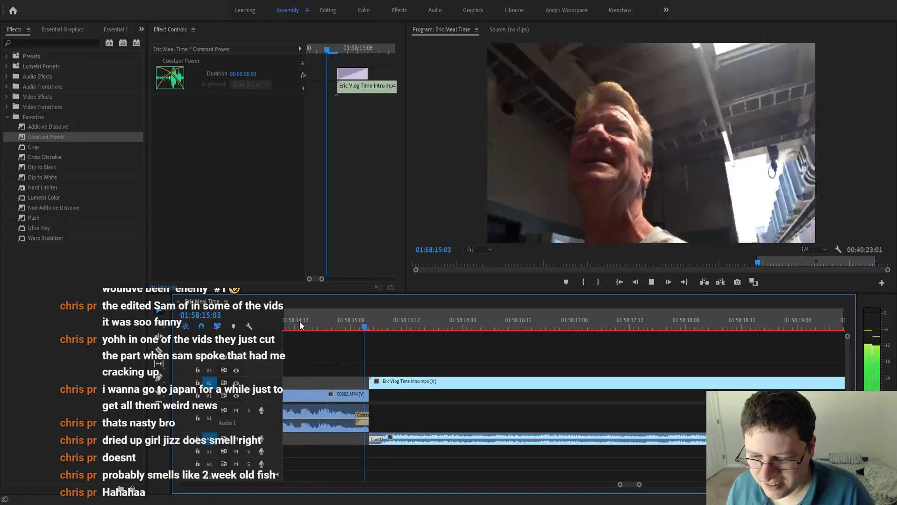
scroll(397, 381, "down", 4, "alt")
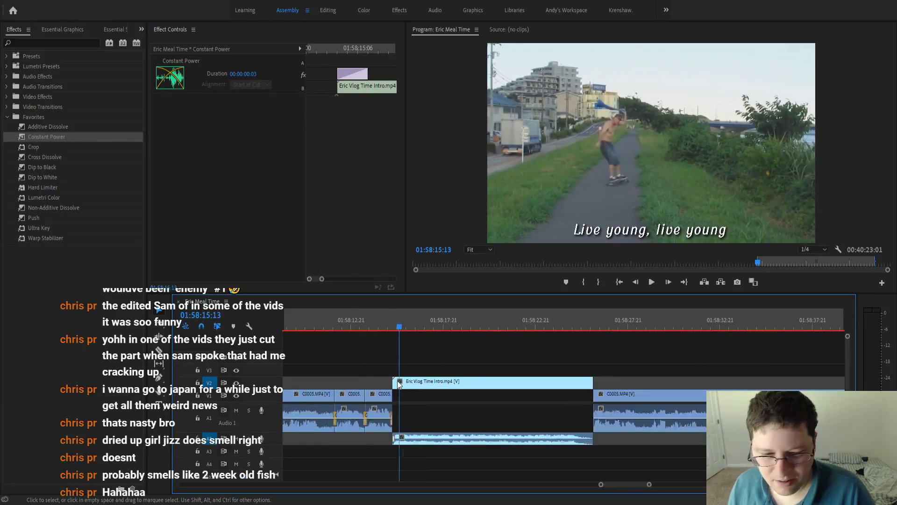
Add a 3-frame Constant Power transition to the start of the C0005.MP4 audio after the intro and play across the cut.
scroll(442, 385, "down", 3)
left_click(416, 317)
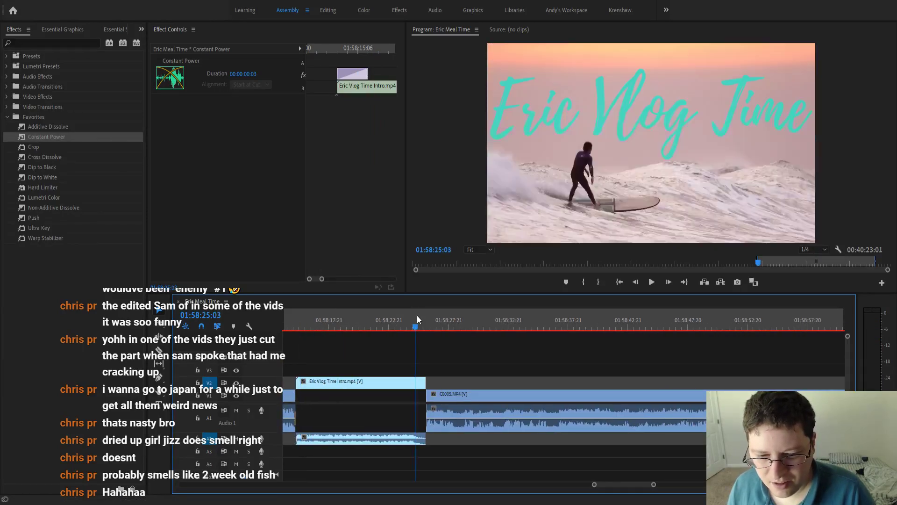
scroll(441, 343, "up", 6, "alt")
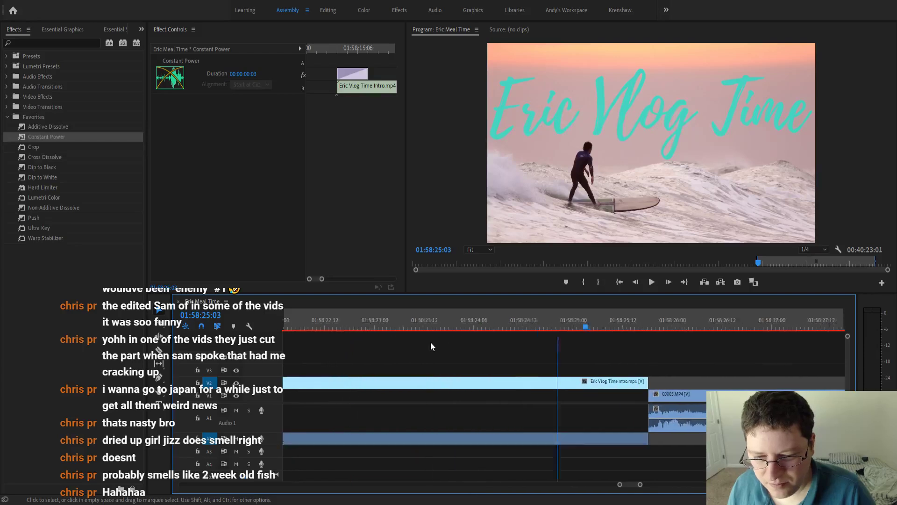
scroll(431, 340, "up", 5)
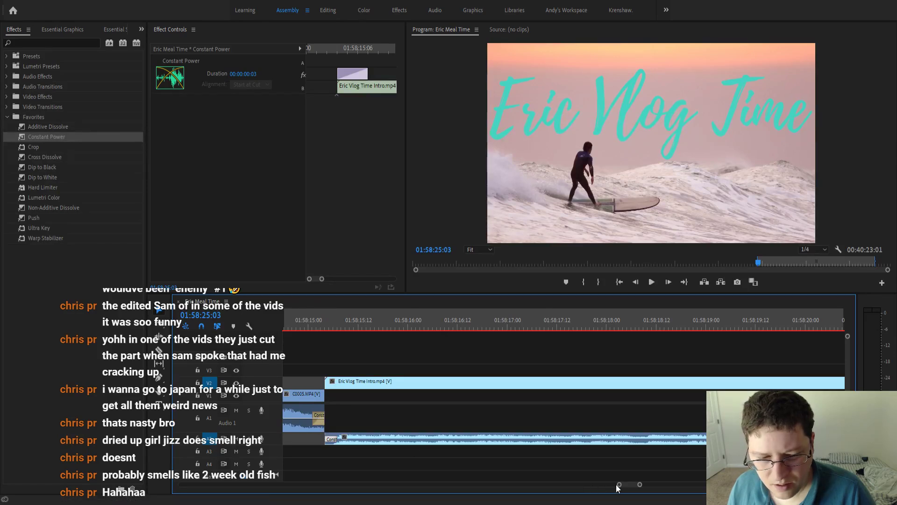
left_click_drag(625, 484, 563, 459)
left_click_drag(57, 137, 398, 395)
left_click_drag(440, 418, 441, 420)
scroll(449, 411, "up", 3)
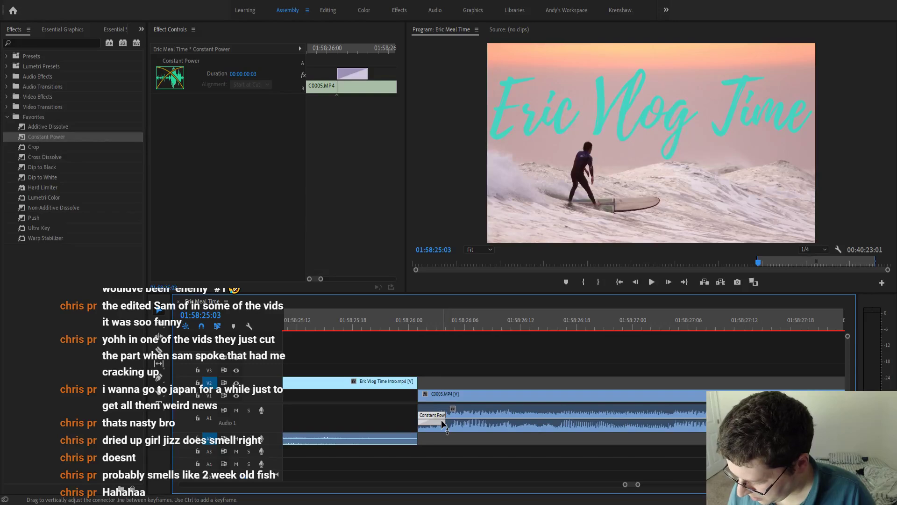
key("minus")
key("minus")
key("minus")
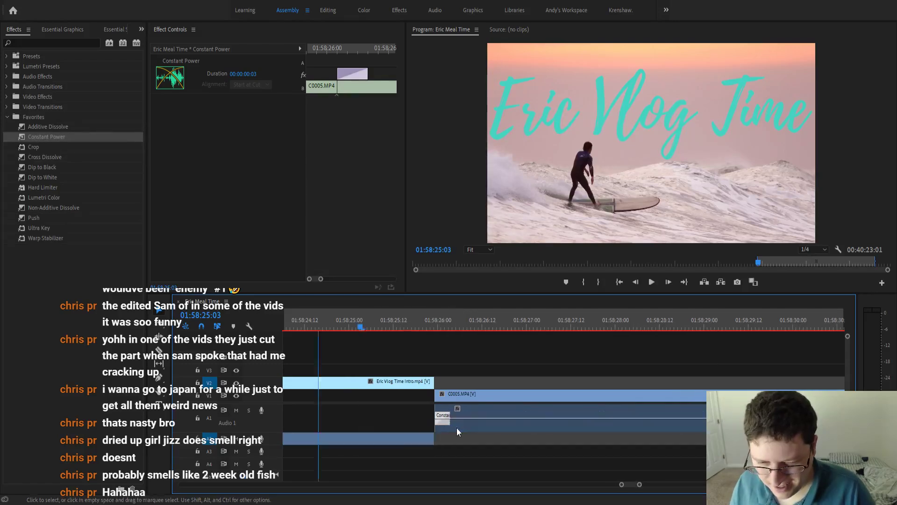
key("space")
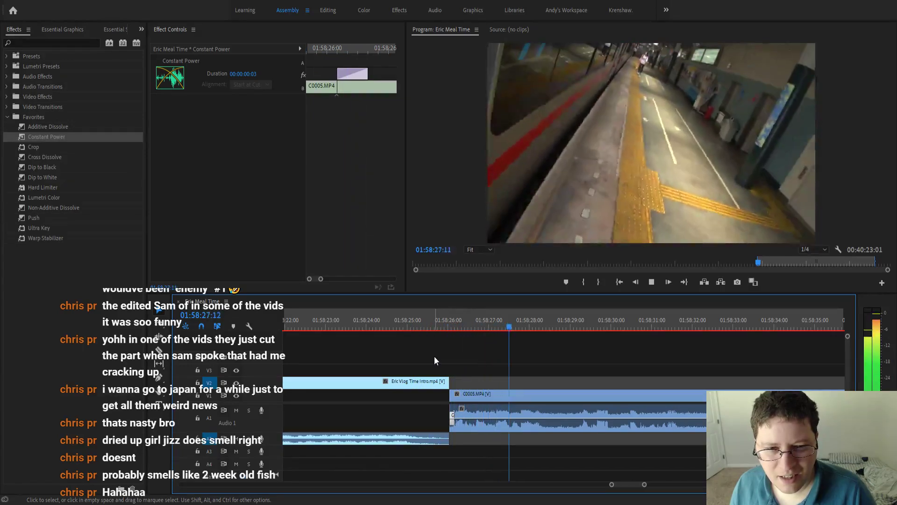
key("space")
Copy the Edited By TheAndySan Logo 2.gif clip and its two sound effects from the earlier vlog block near 00:38:57:15.
key("minus")
key("minus")
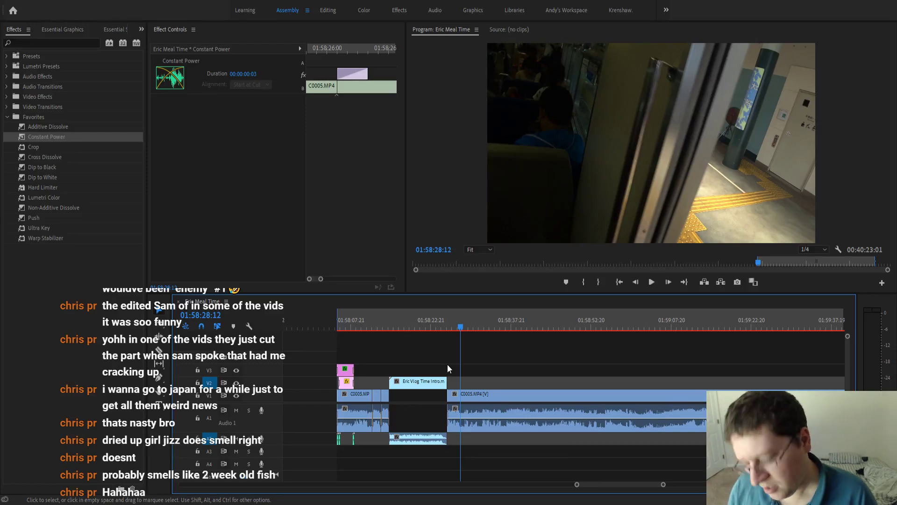
key("minus")
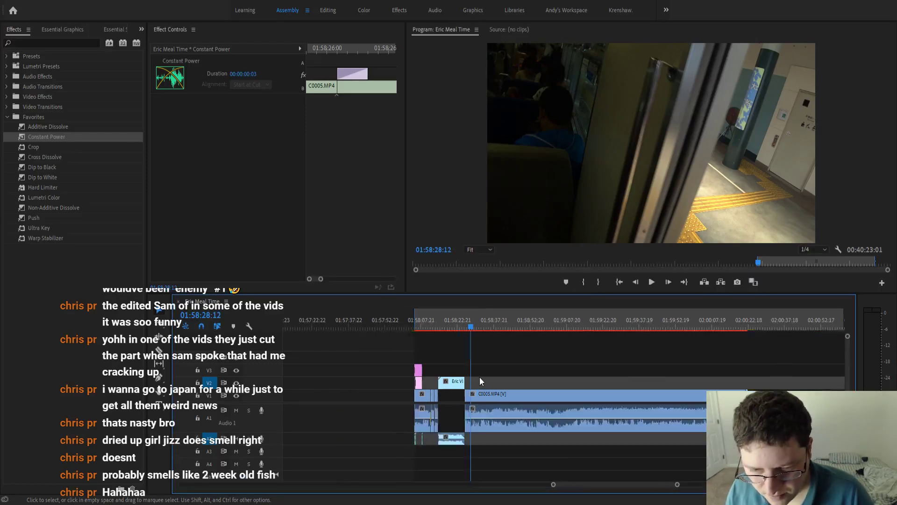
key("minus")
key("minus")
key("minus")
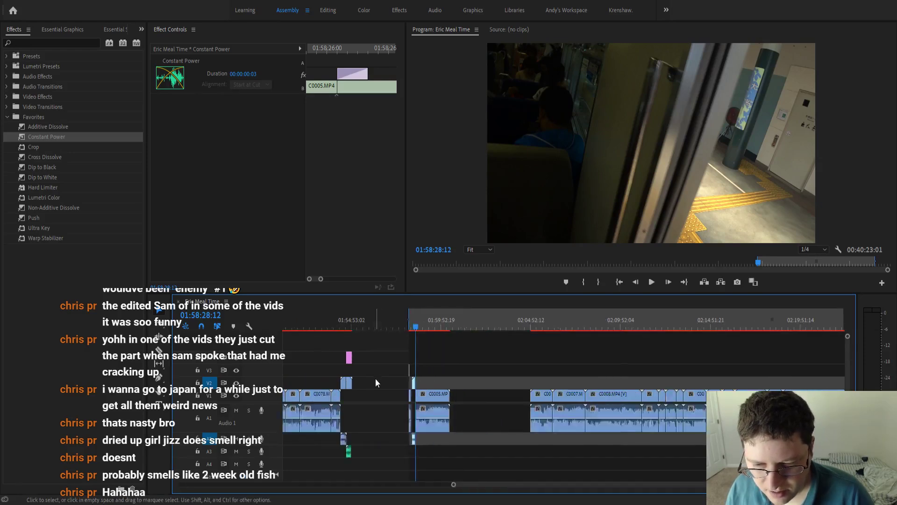
scroll(375, 381, "left", 10)
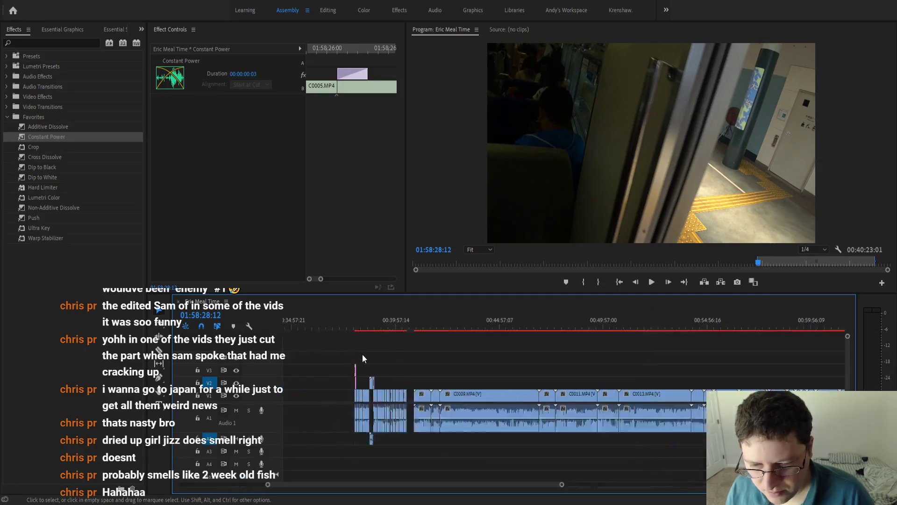
scroll(371, 352, "up", 5)
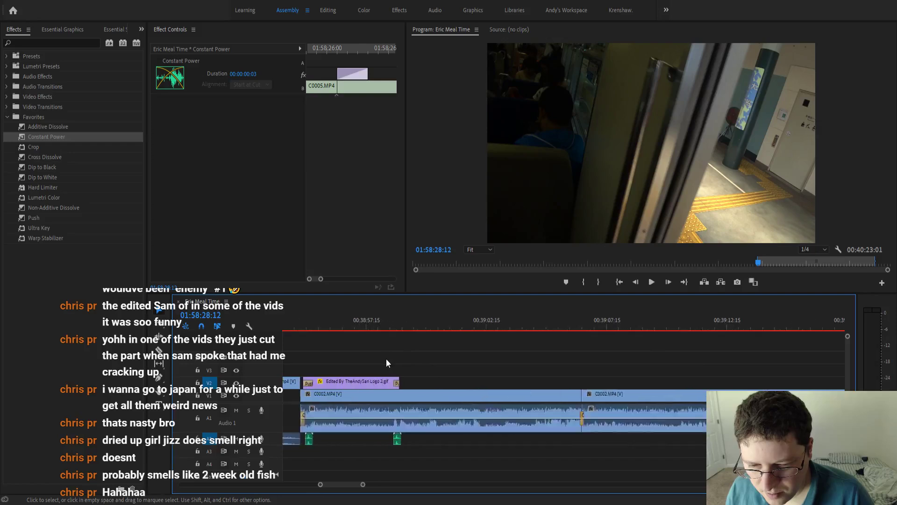
scroll(386, 358, "up", 1)
scroll(385, 358, "left", 2)
left_click(432, 383)
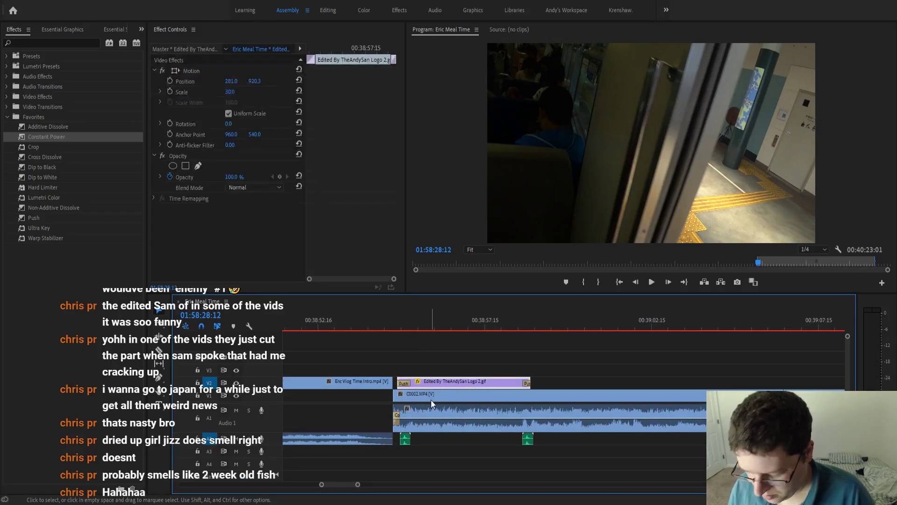
left_click(406, 439, "shift")
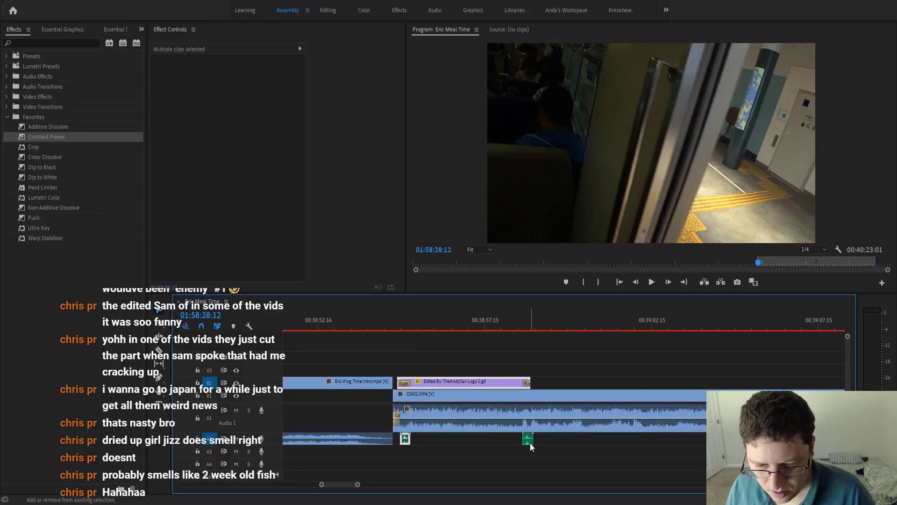
scroll(537, 452, "down", 4)
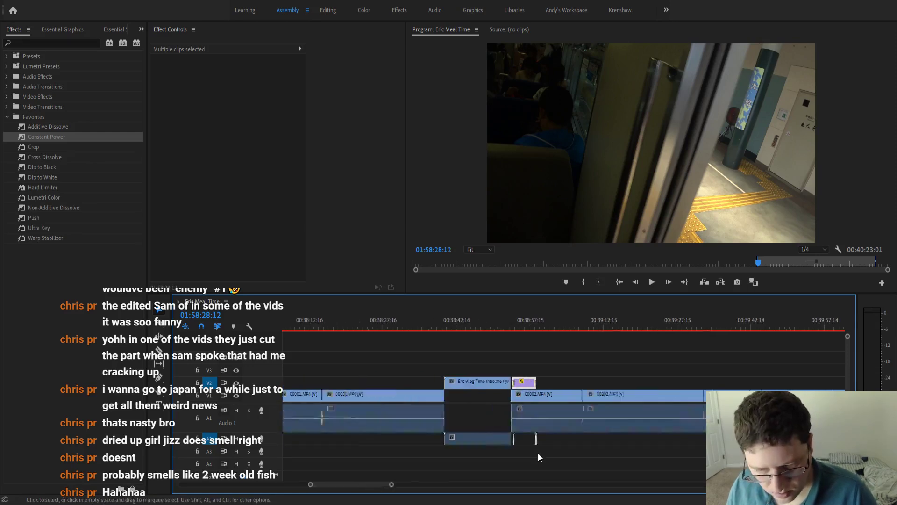
scroll(537, 452, "down", 8)
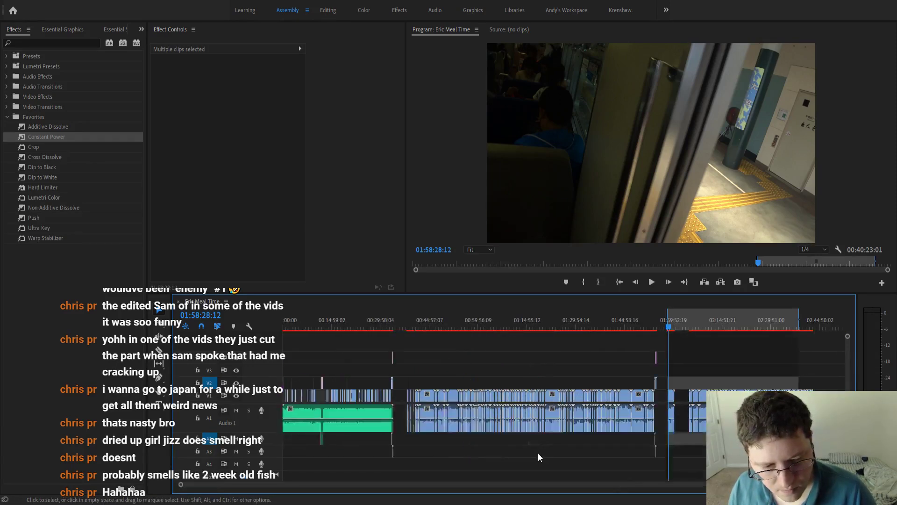
Paste the logo and its two sound effects above C0005.MP4, starting about three frames after the Eric Vlog Time Intro ends.
scroll(653, 426, "up", 10)
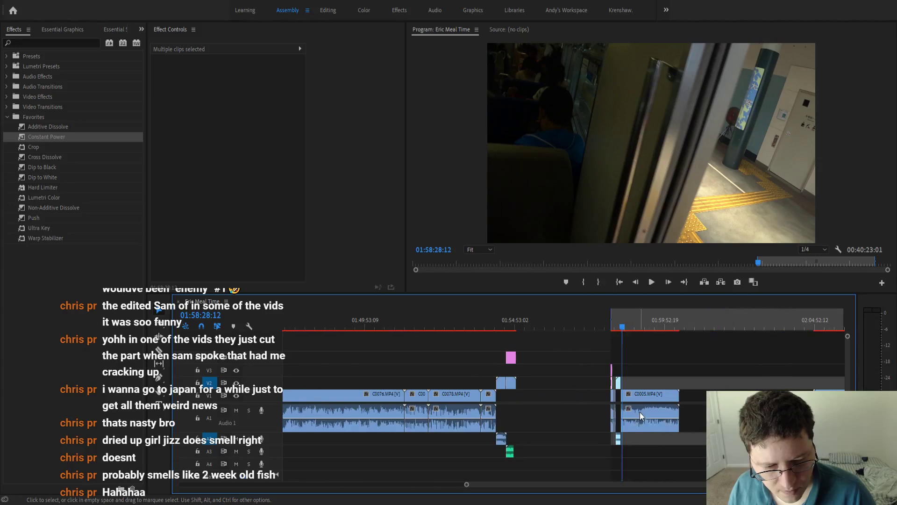
scroll(531, 401, "up", 8)
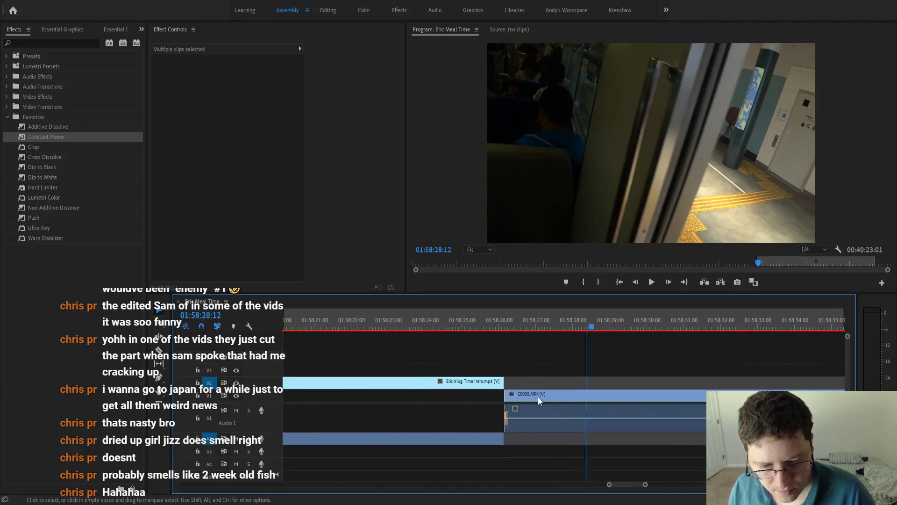
left_click(530, 326)
key("ctrl+v")
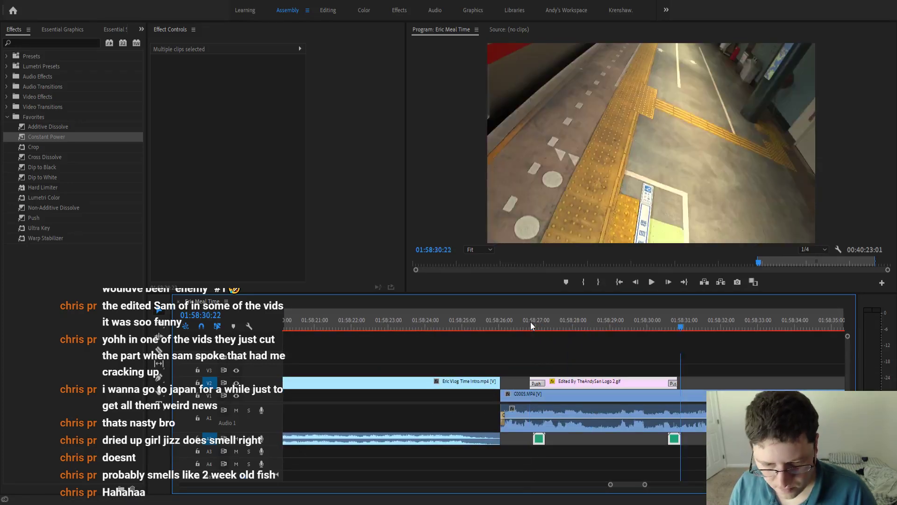
scroll(525, 344, "up", 5)
left_click_drag(596, 380, 527, 384)
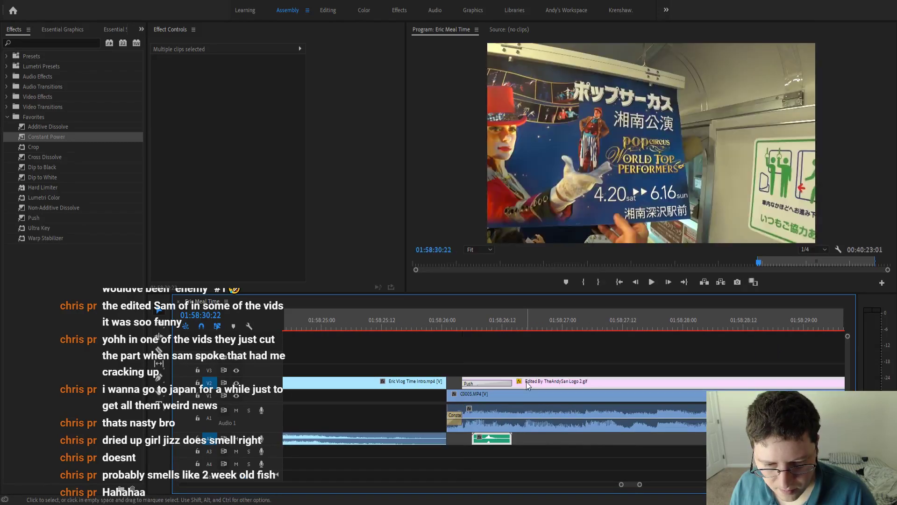
Play the end of the intro and the start of C0005.MP4 to check the pasted logo and sound effects.
left_click(509, 351)
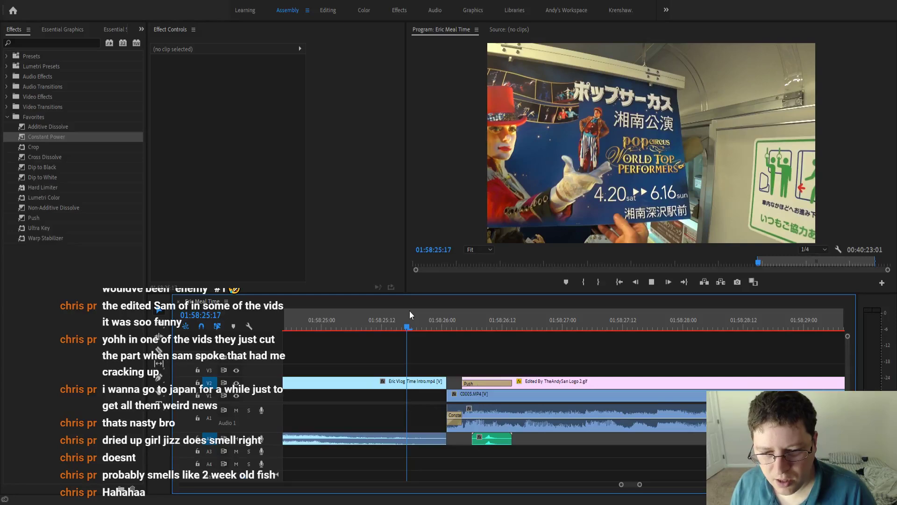
key("space")
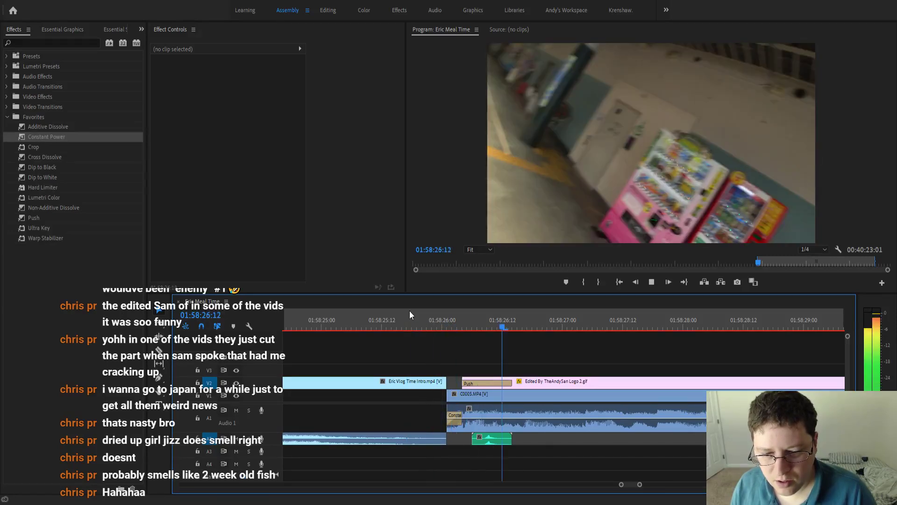
key("minus")
key("minus")
key("minus")
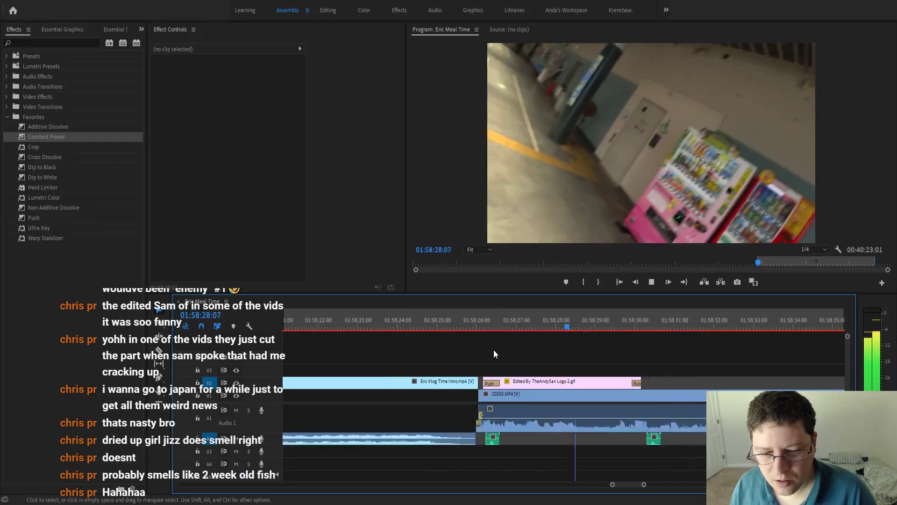
scroll(494, 354, "down", 2)
key("space")
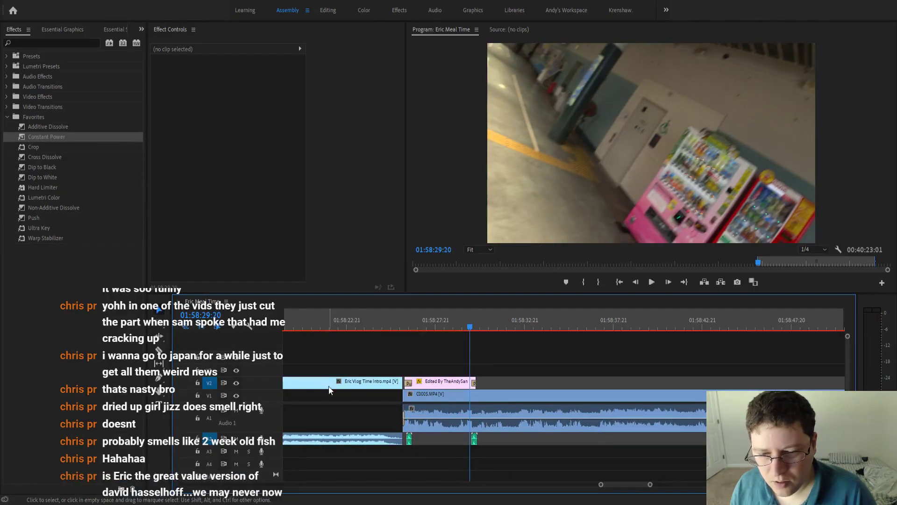
Hide video track V2 and play C0005.MP4 from 01:58:26:01 to check the footage without the logo.
left_click(236, 383)
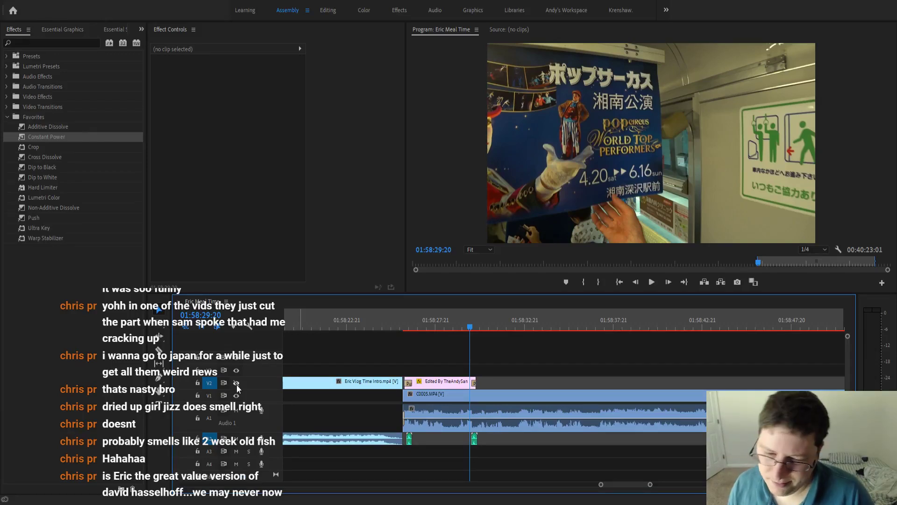
scroll(403, 351, "up", 5)
scroll(404, 352, "up", 2)
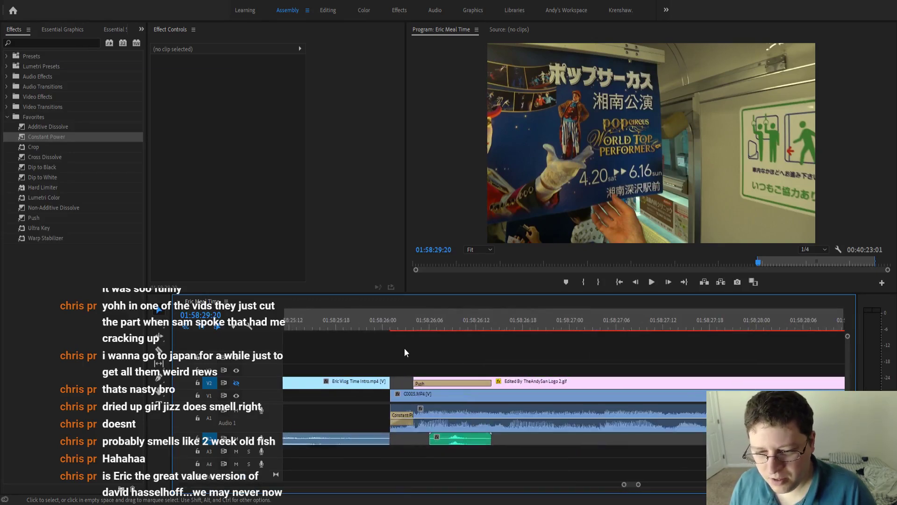
scroll(397, 339, "down", 6)
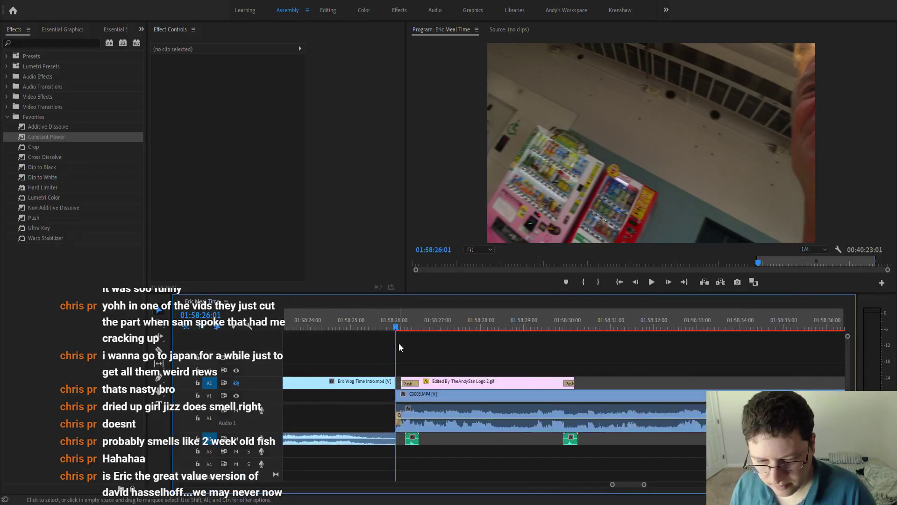
key("space")
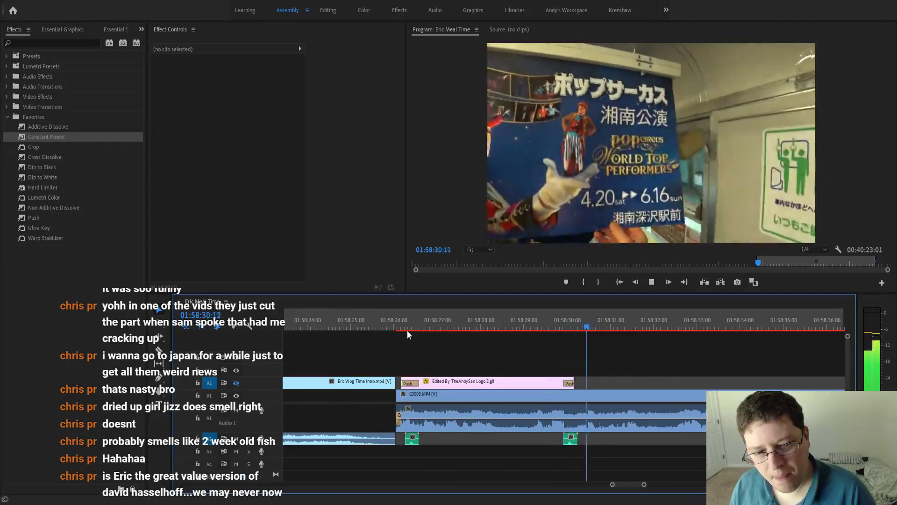
key("space")
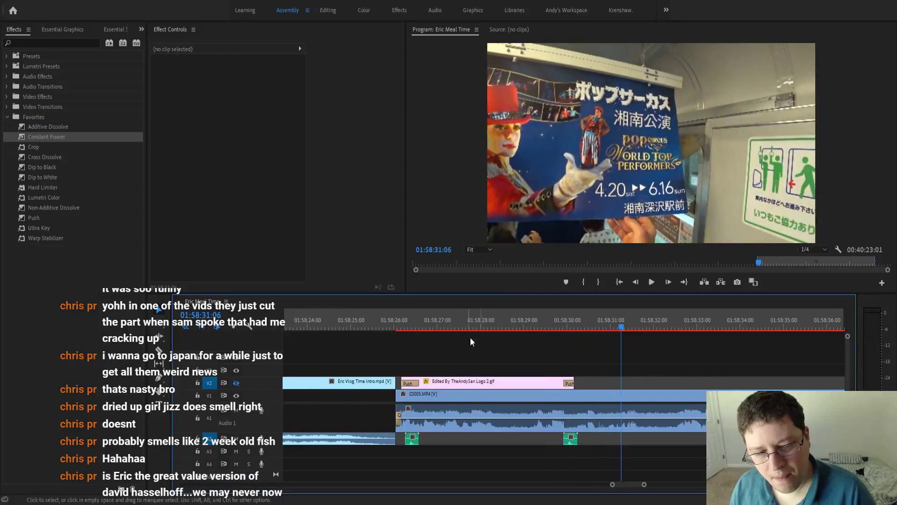
Show video track V2 again, replay the footage after the logo, and split C0005.MP4 at 01:58:31:19.
left_click(236, 382)
scroll(427, 467, "down", 4)
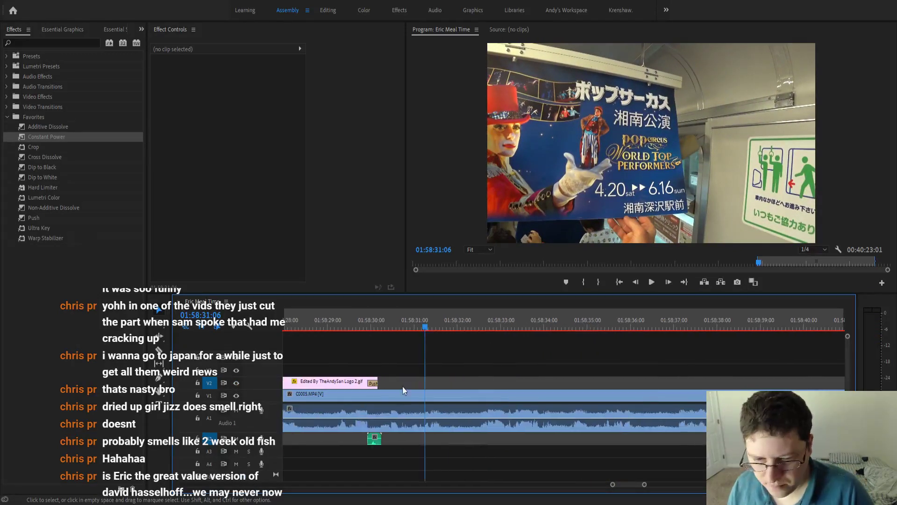
key("space")
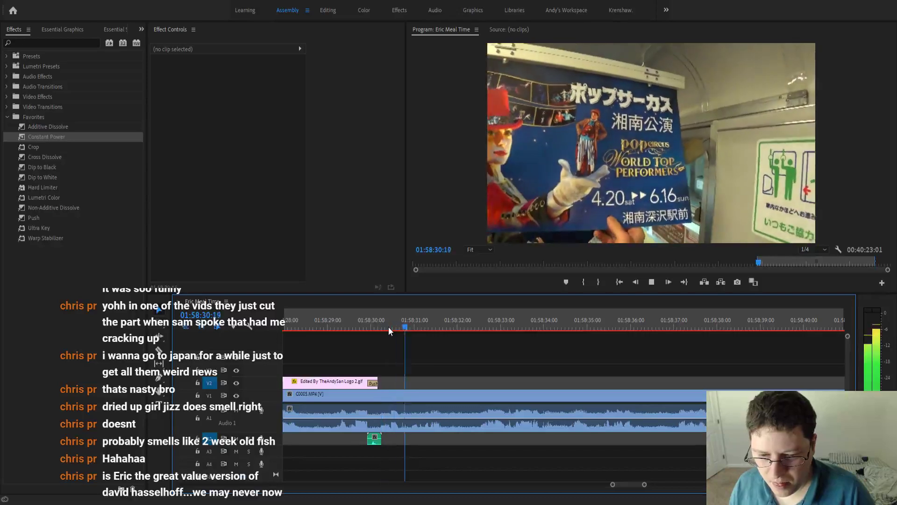
left_click(448, 327)
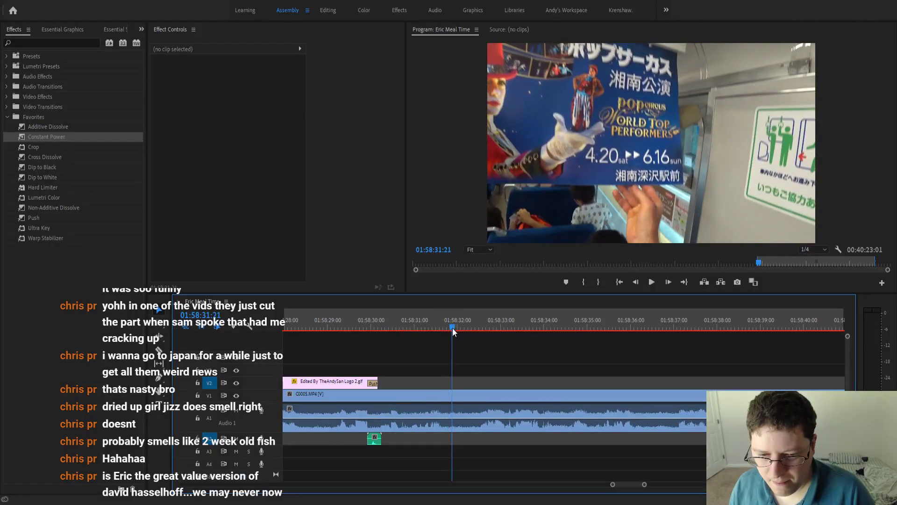
key("minus")
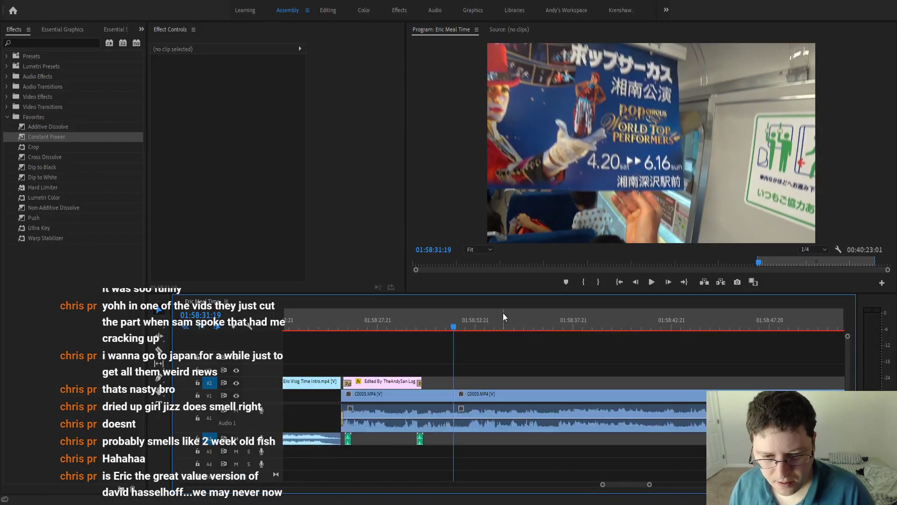
Play ahead to where the camera leaves the circus poster and split C0005.MP4 again at 01:58:37:00.
left_click(524, 322)
key("space")
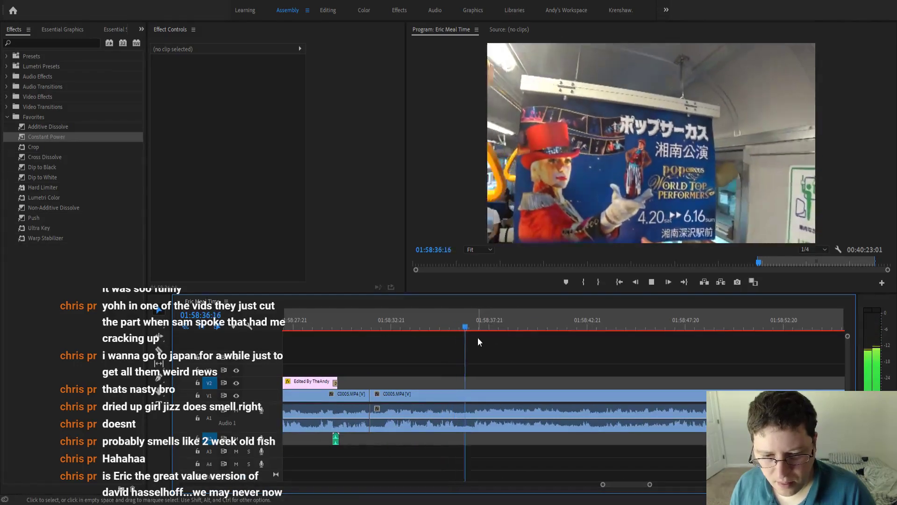
key("space")
key("equal")
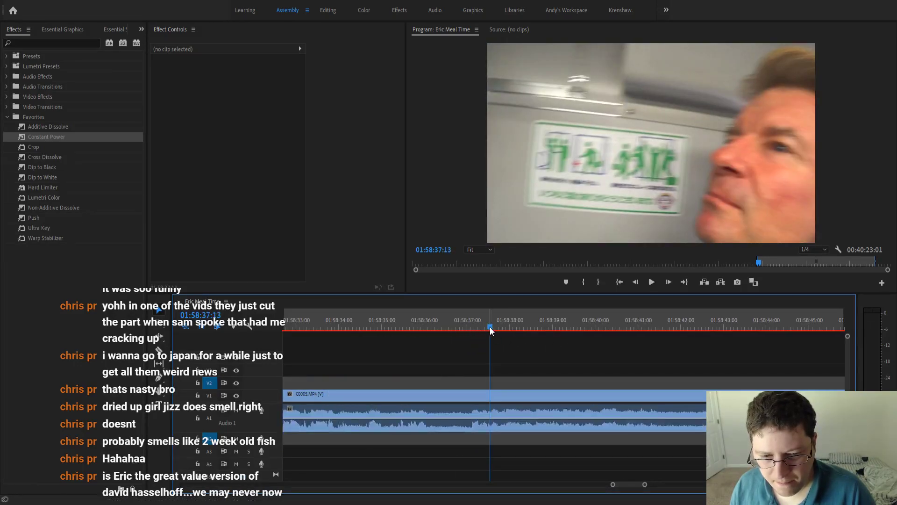
key("Left")
key("Left")
key("Left")
key("Left")
key("ctrl+k")
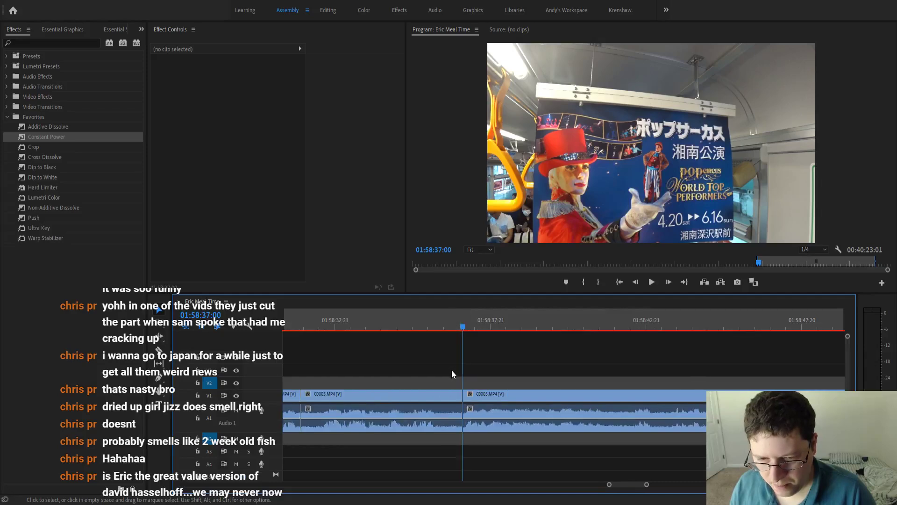
Ripple delete the C0005.MP4 section between 01:58:31:19 and 01:58:37:00 and apply Constant Power to the audio at the join.
key("minus")
scroll(453, 388, "up", 3)
left_click(470, 396)
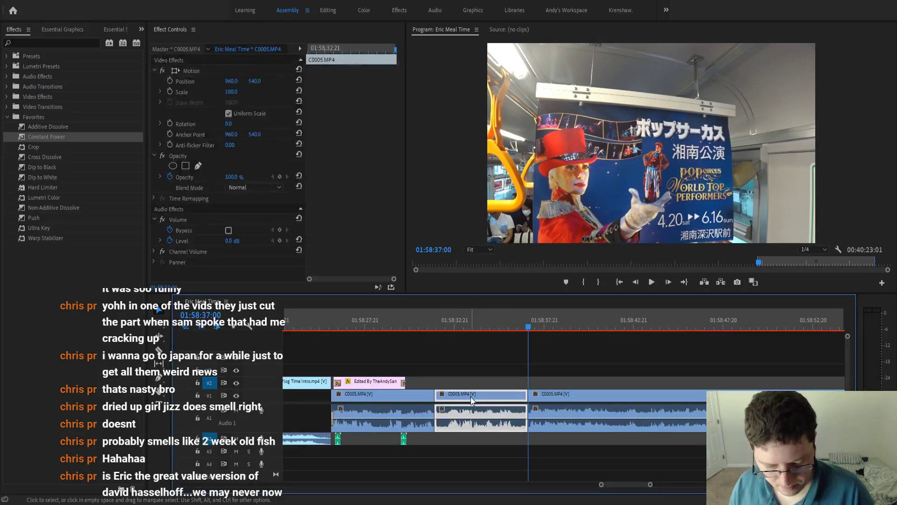
key("shift+Delete")
left_click(415, 319)
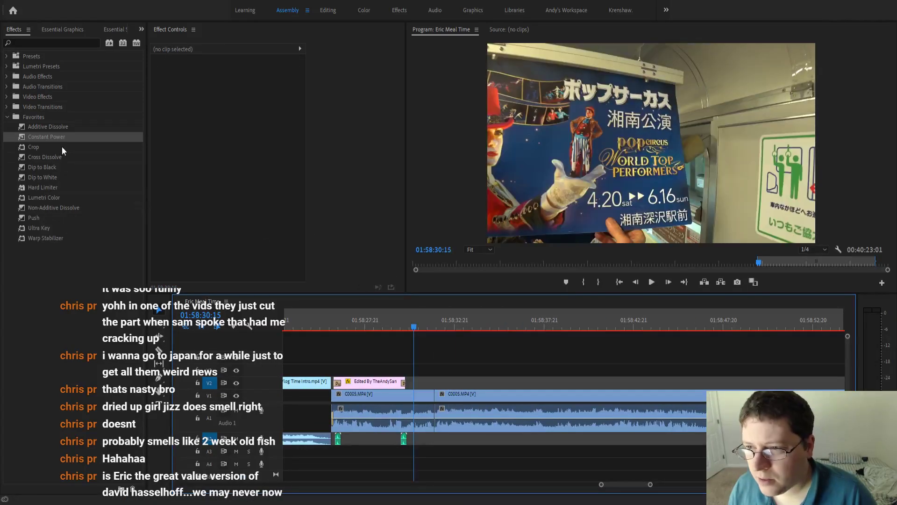
left_click(59, 138)
mouse_move(59, 137)
left_mouse_down()
mouse_move(428, 403)
mouse_move(434, 420)
left_mouse_up()
Play across the new join and split C0005.MP4 at about 01:58:36.
key("space")
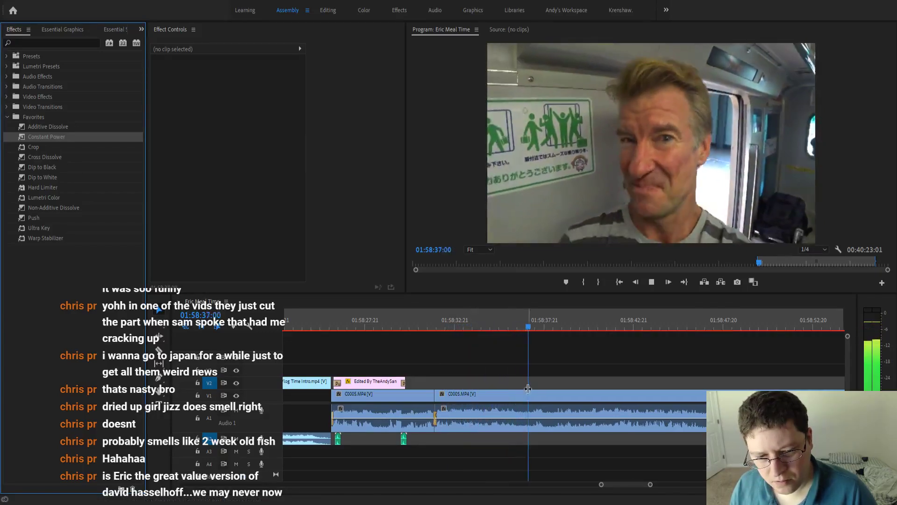
scroll(527, 394, "down", 2)
left_click(456, 322)
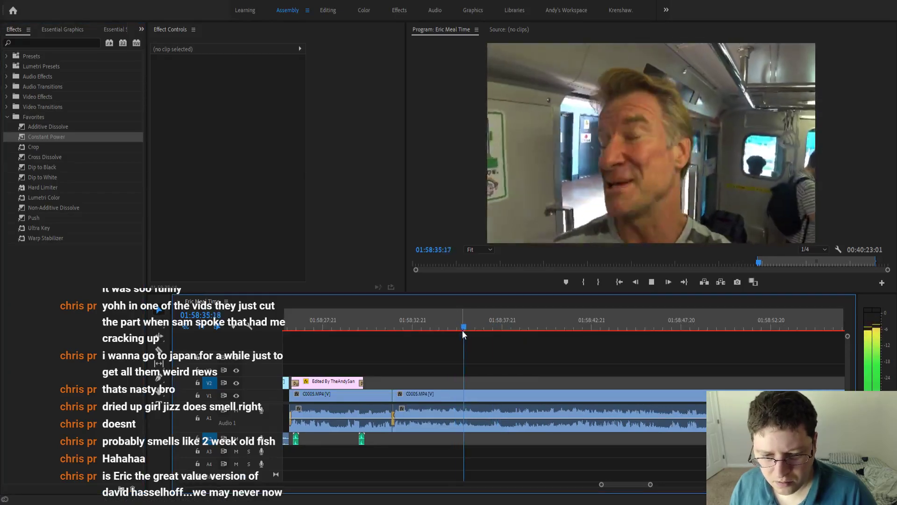
key("space")
Review the following footage for the end of the unwanted section and split C0005.MP4 at 01:58:42:14.
left_click(516, 322)
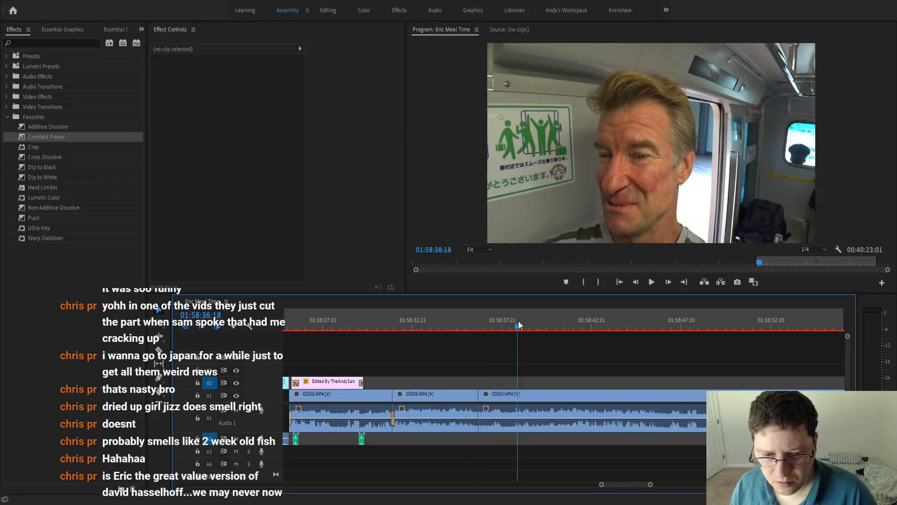
key("space")
scroll(517, 324, "down", 4)
scroll(465, 335, "up", 3)
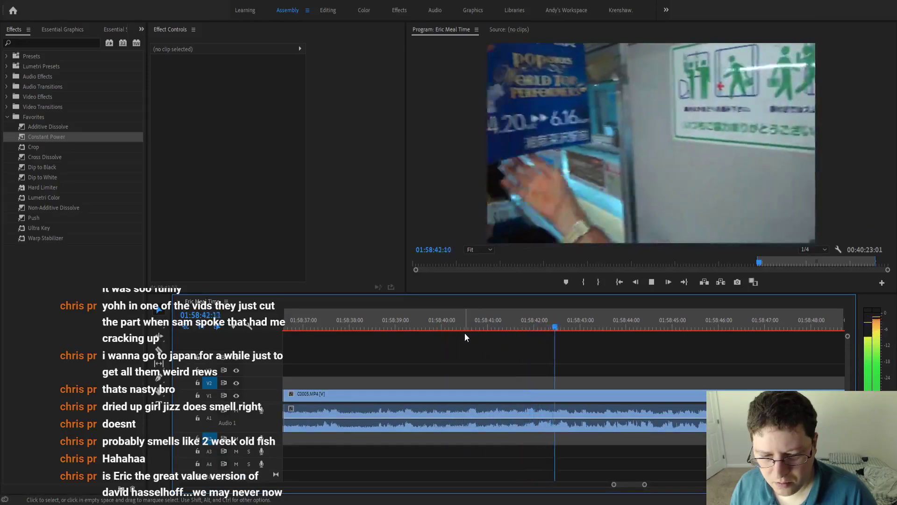
scroll(441, 330, "down", 3)
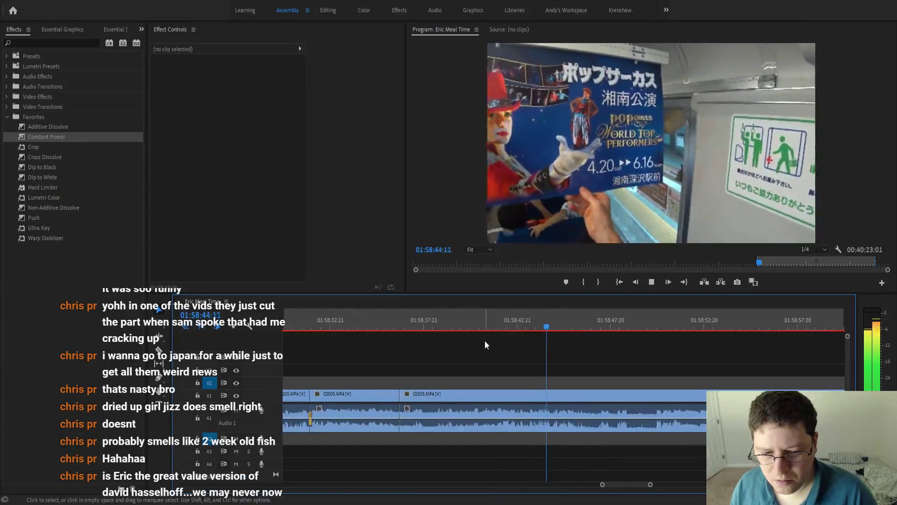
left_click(497, 322)
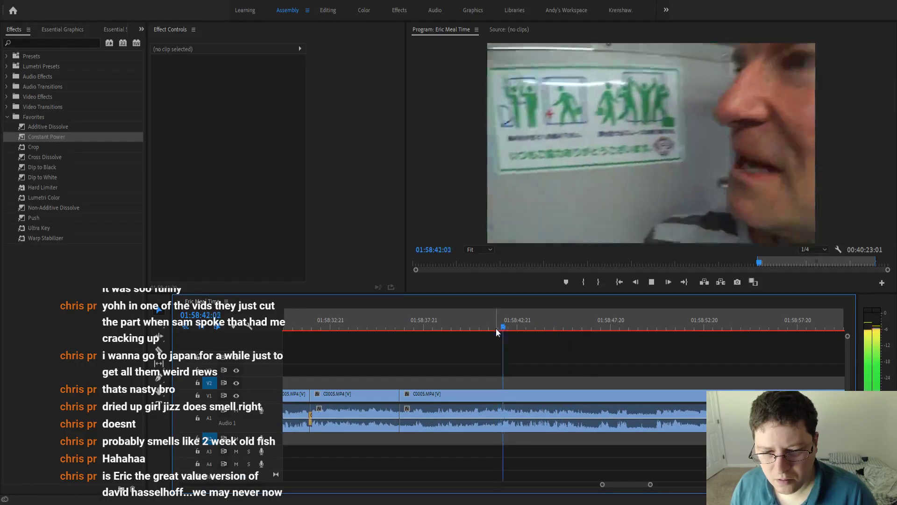
scroll(496, 328, "up", 3)
left_click(528, 321)
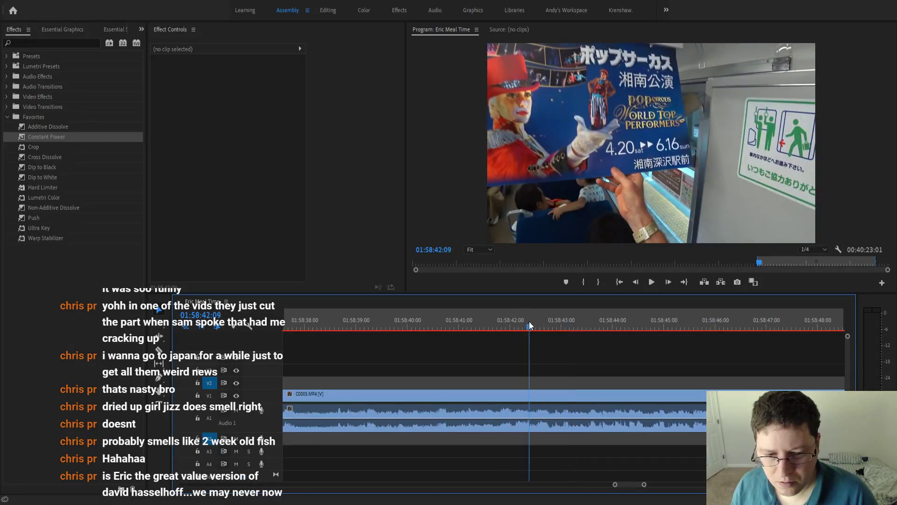
scroll(546, 330, "up", 2)
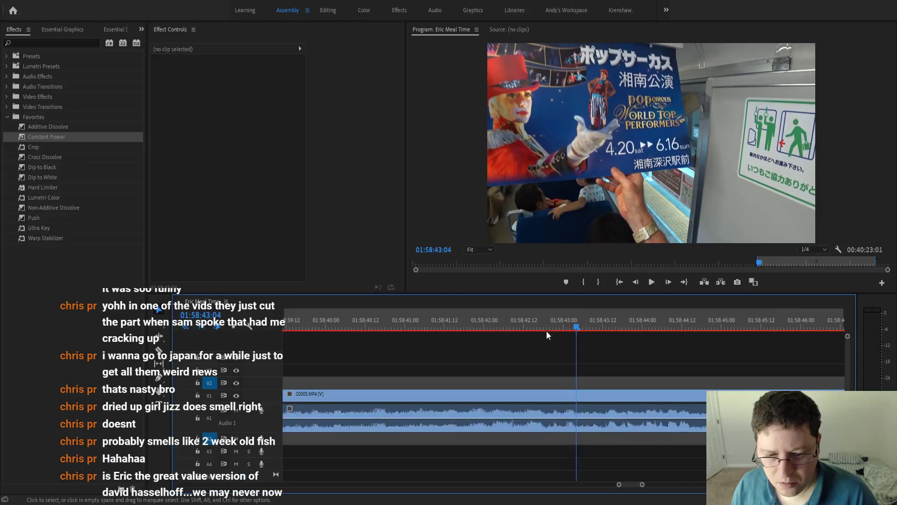
left_click(538, 322)
left_click_drag(560, 325, 531, 338)
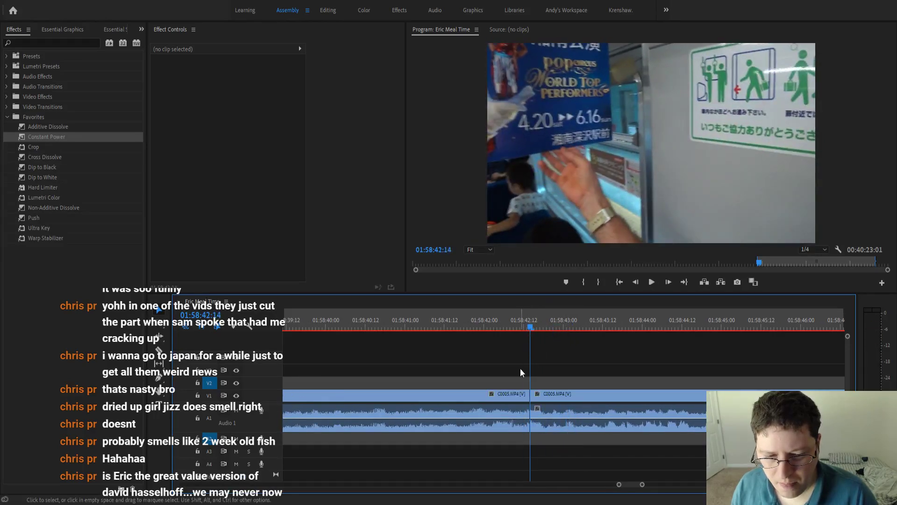
Ripple delete the C0005.MP4 section ending at 01:58:42:14 and apply Constant Power to the audio at the join.
scroll(520, 369, "down", 3)
left_click(507, 395)
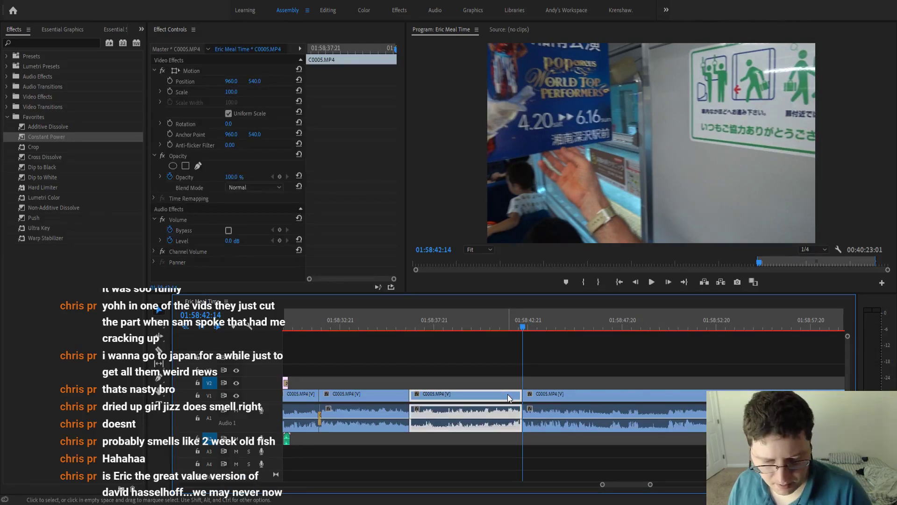
key("q")
left_click(395, 321)
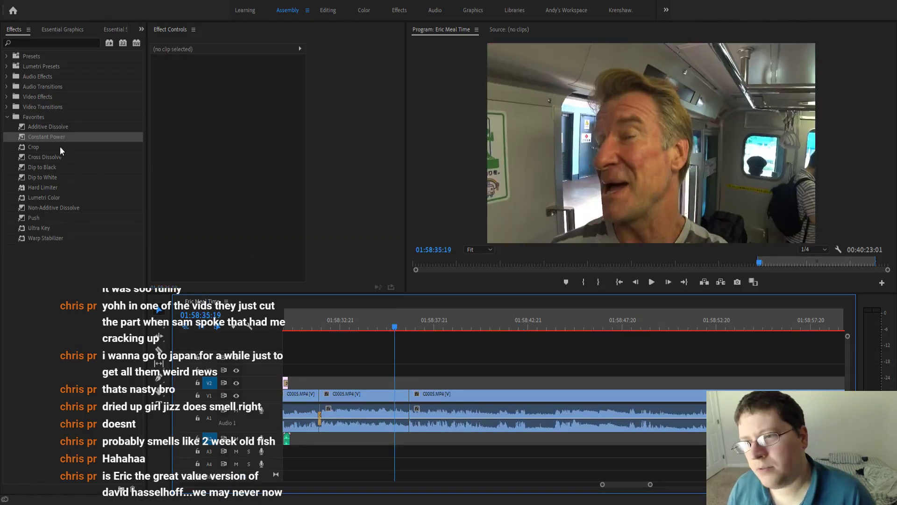
left_click_drag(53, 134, 338, 341)
left_click_drag(415, 421, 411, 419)
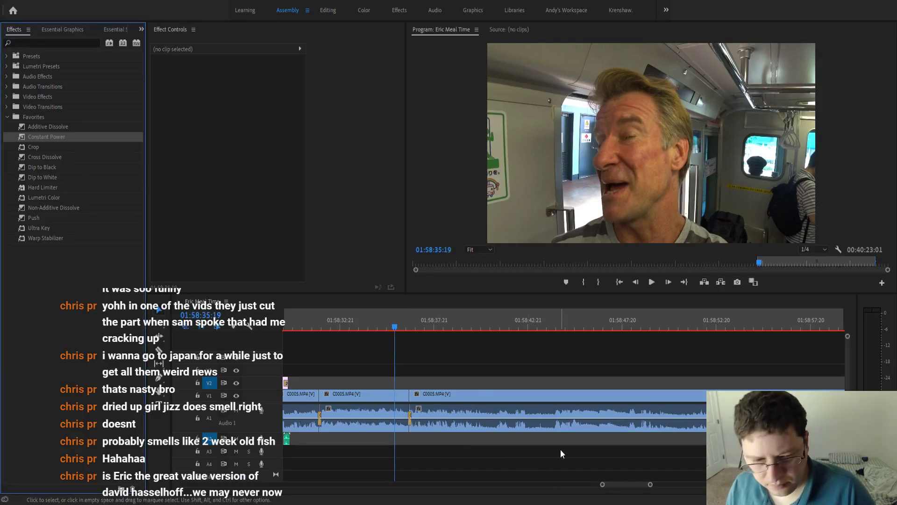
Skim the footage in the clips after the timeline gap, from about 02:10:52 to 02:14:29.
key("minus")
key("minus")
key("minus")
key("minus")
key("minus")
key("minus")
key("minus")
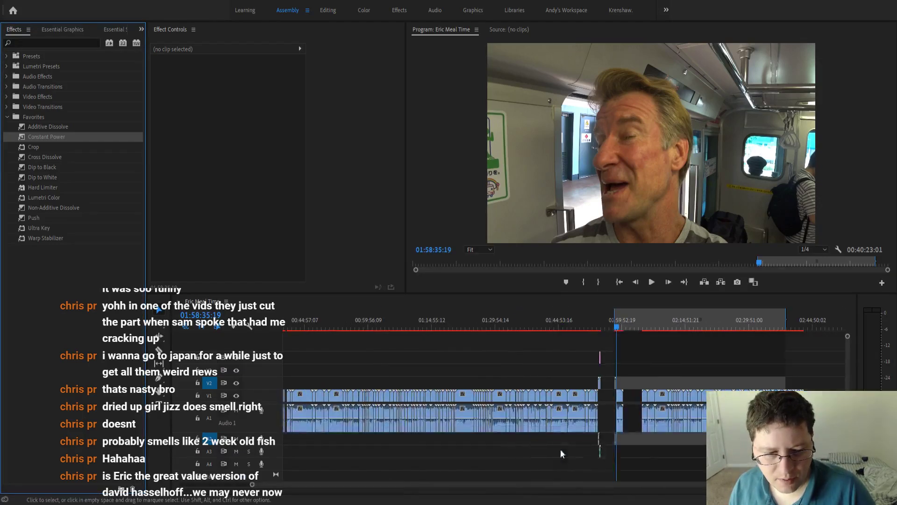
key("equal")
key("equal")
key("equal")
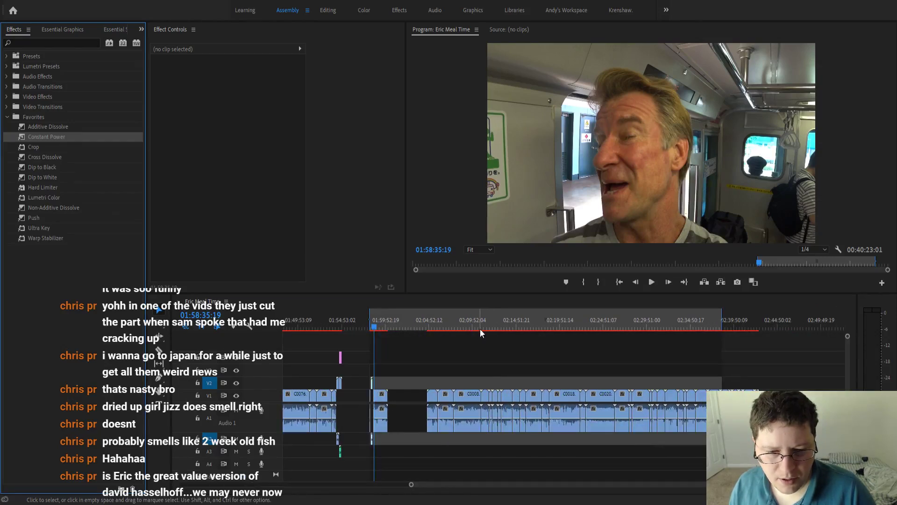
left_click(481, 328)
left_click(489, 328)
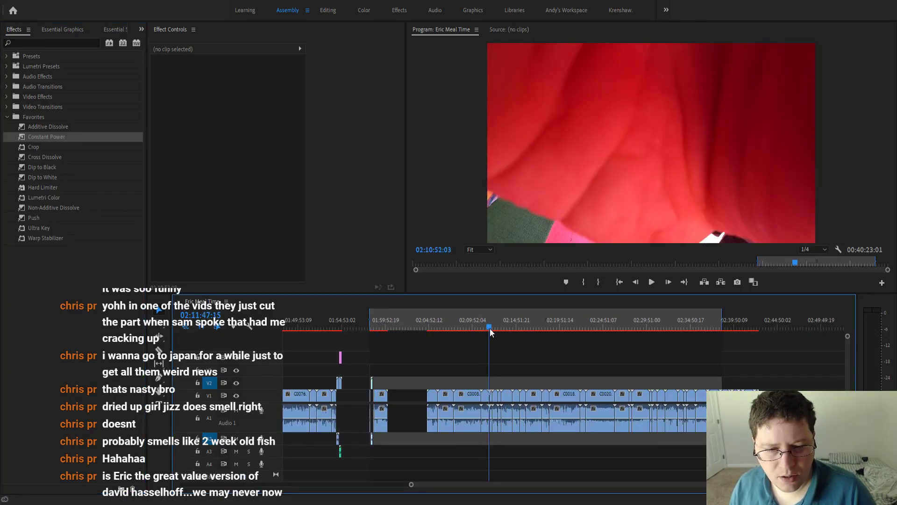
left_click_drag(489, 328, 512, 329)
key("space")
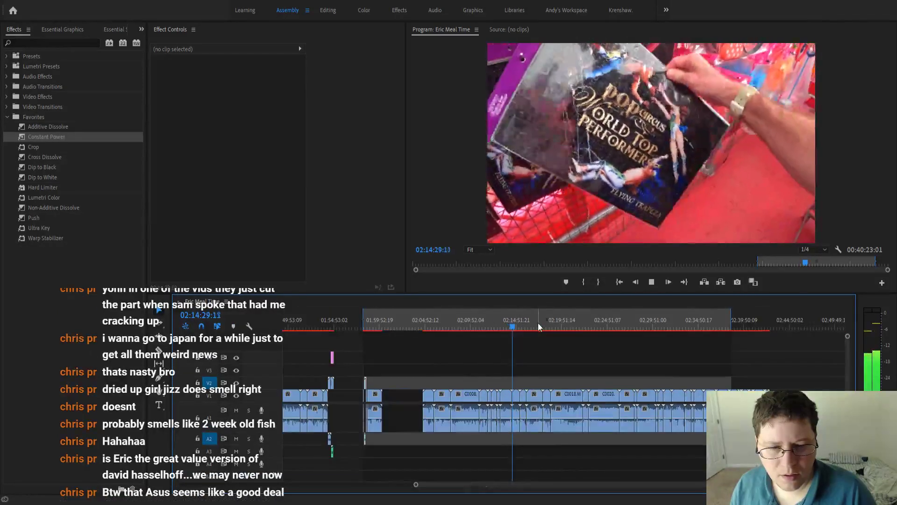
Sample the footage at several points between about 02:17:10 and 02:26:14 to review the rest of the block.
left_click(537, 322)
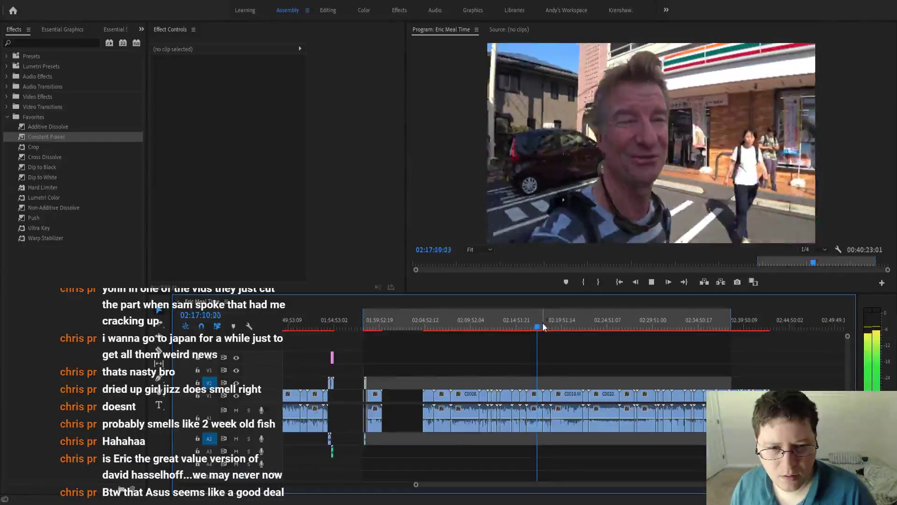
left_click(551, 326)
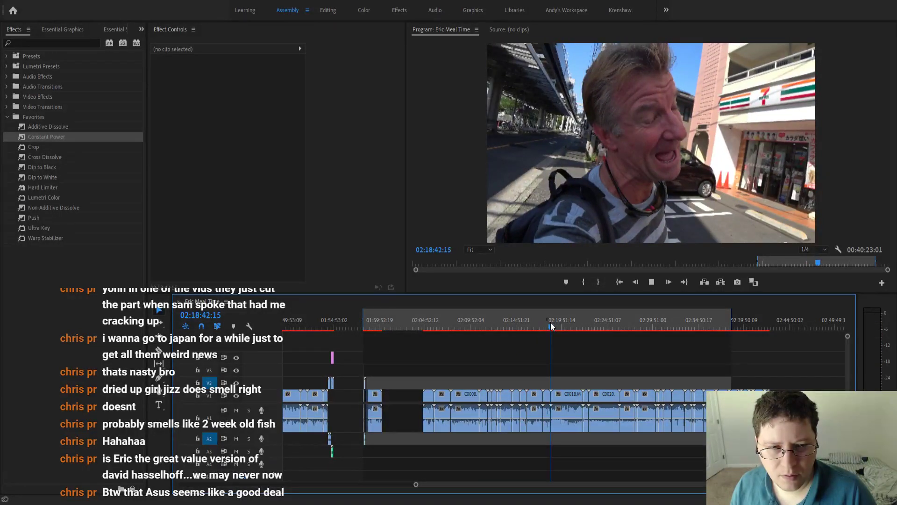
left_click(559, 326)
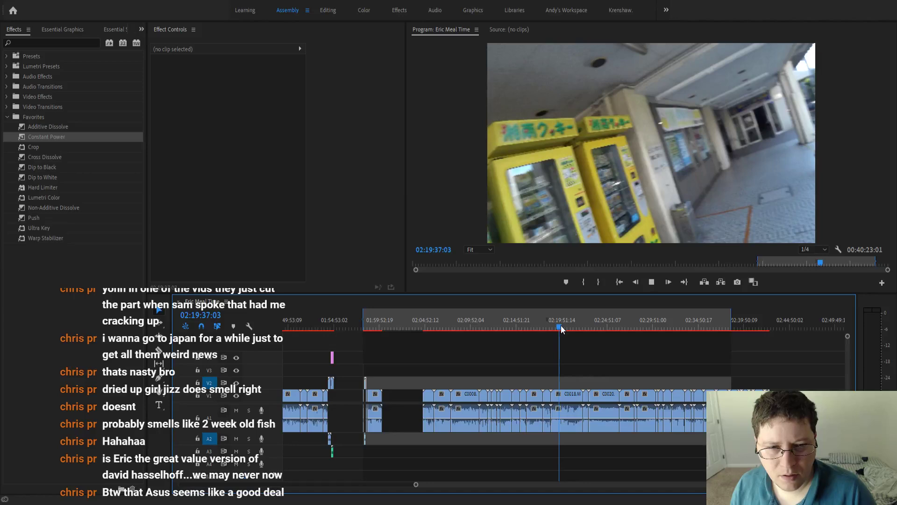
left_click(573, 328)
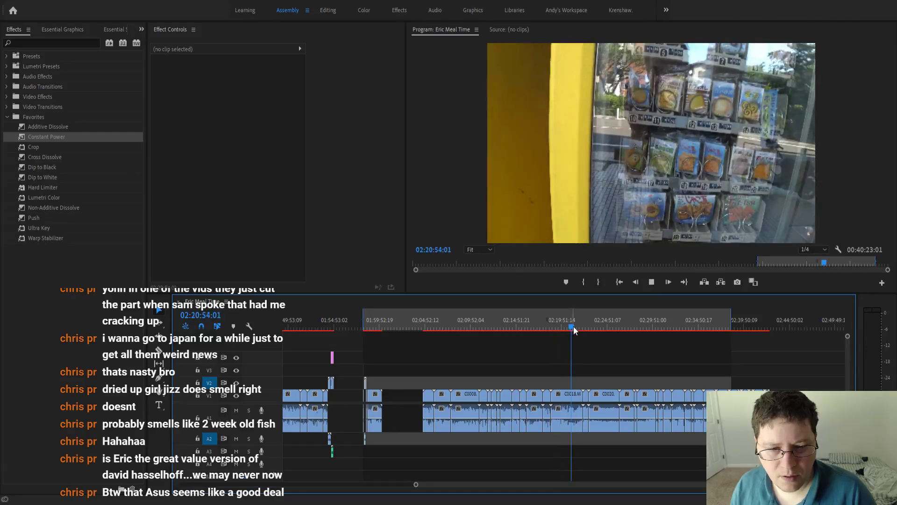
key("space")
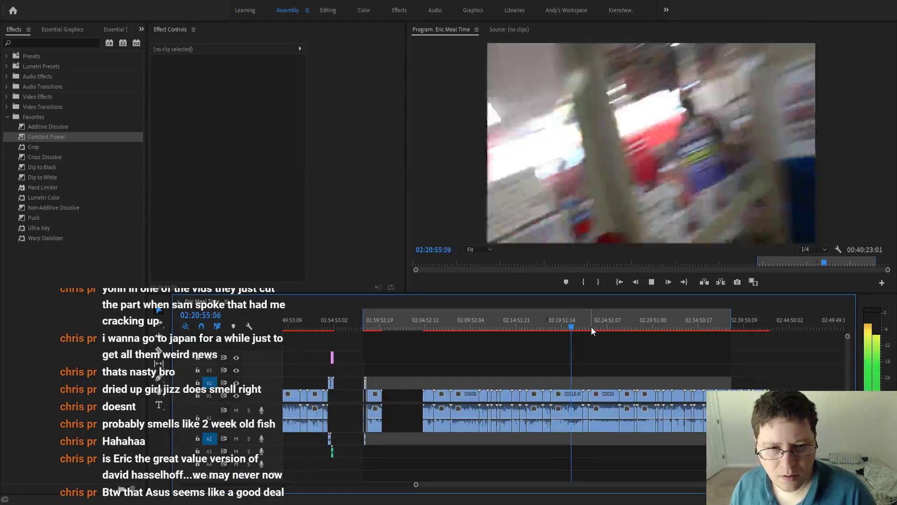
left_click(597, 327)
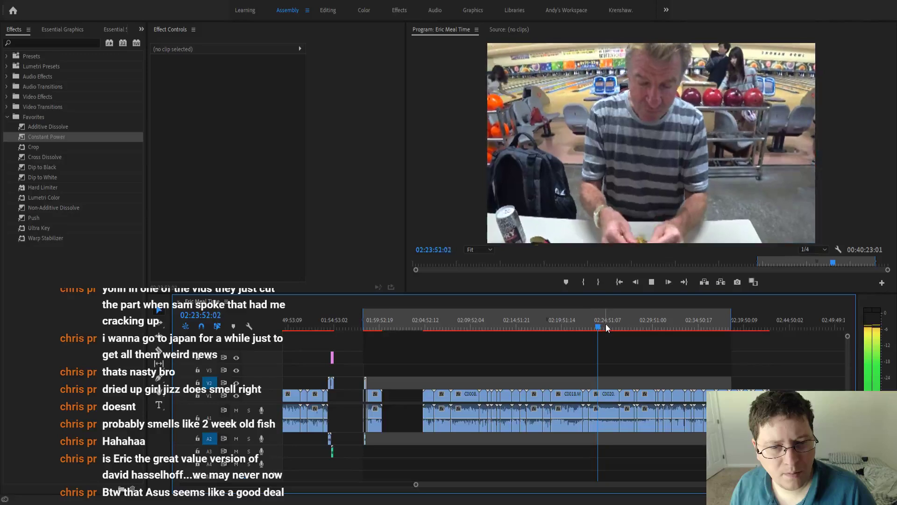
left_click(607, 327)
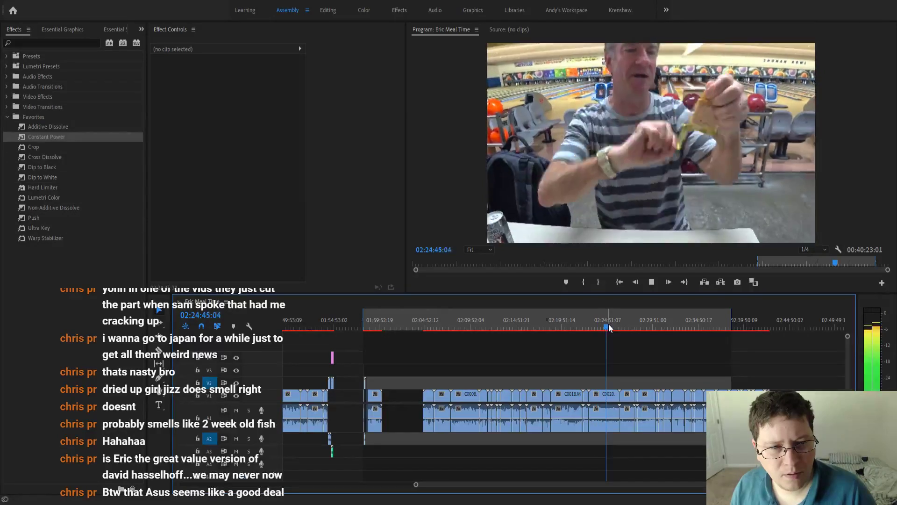
left_click(619, 327)
left_click(619, 327)
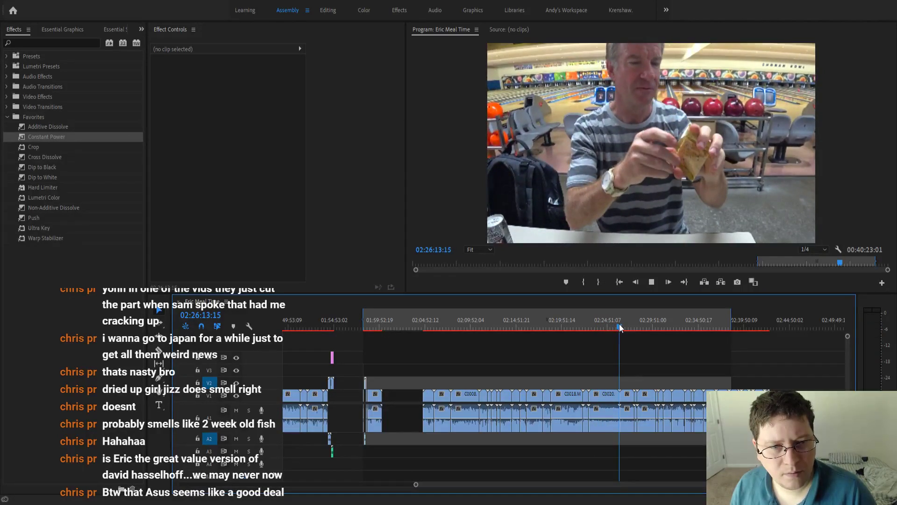
key("space")
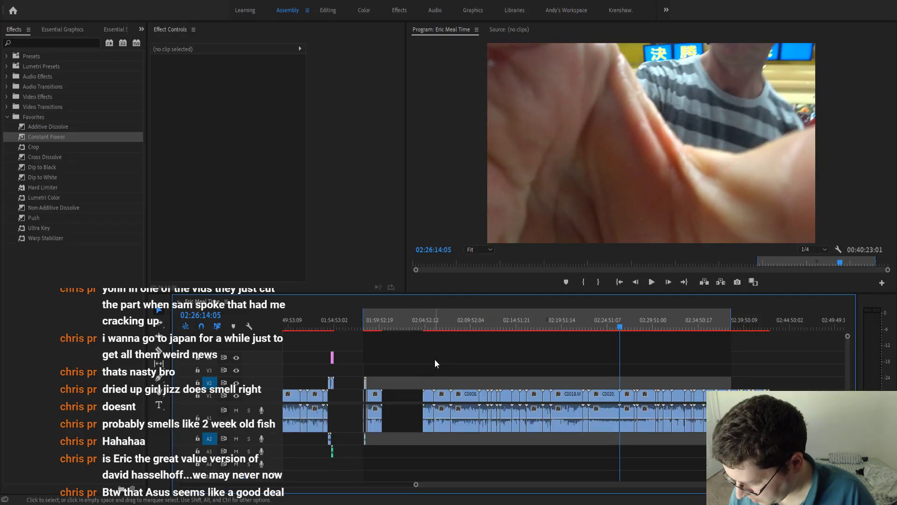
Move all the clips after the timeline gap, starting with C0006.MP4, about 3 minutes earlier, closer to the end of C0005.MP4.
left_click_drag(425, 367, 778, 435)
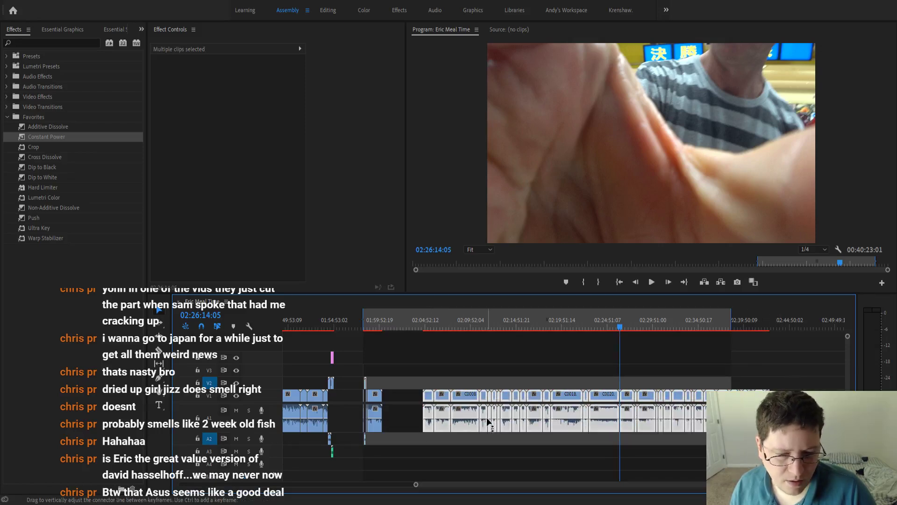
scroll(488, 422, "up", 4)
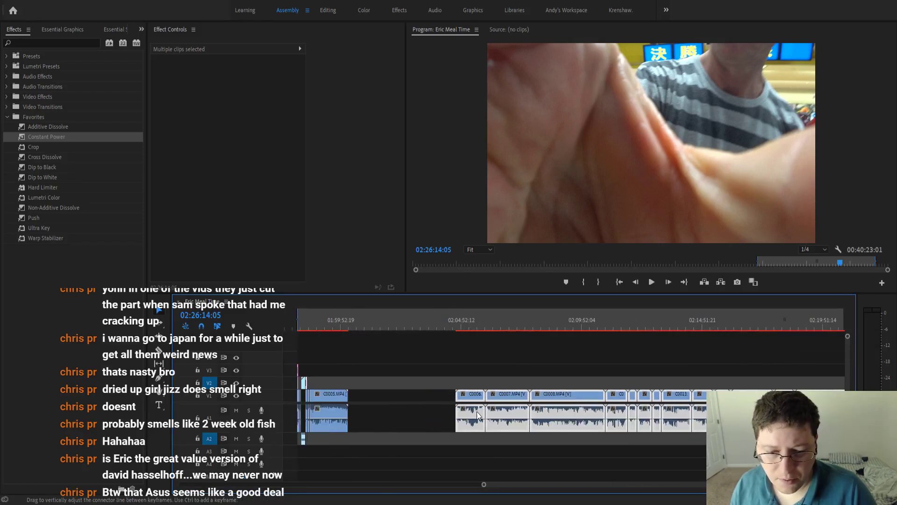
left_click_drag(478, 414, 404, 415)
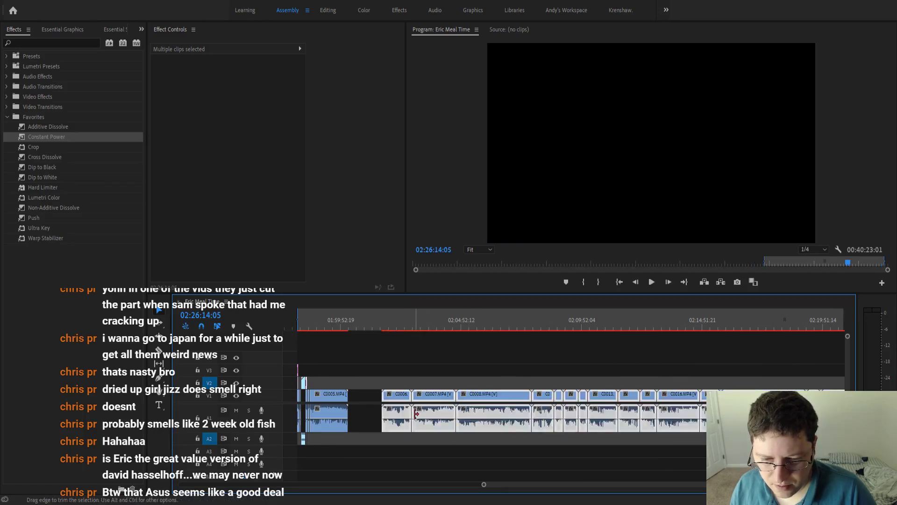
scroll(792, 379, "down", 5)
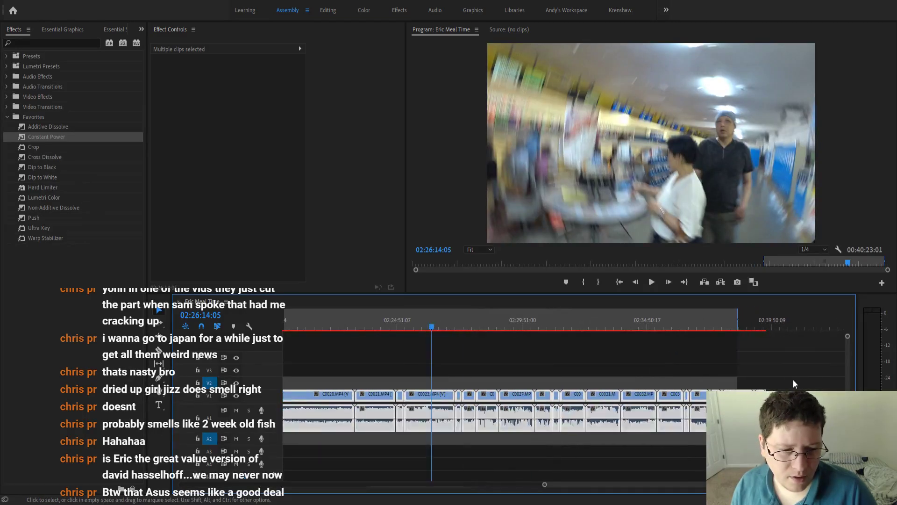
left_click(777, 367)
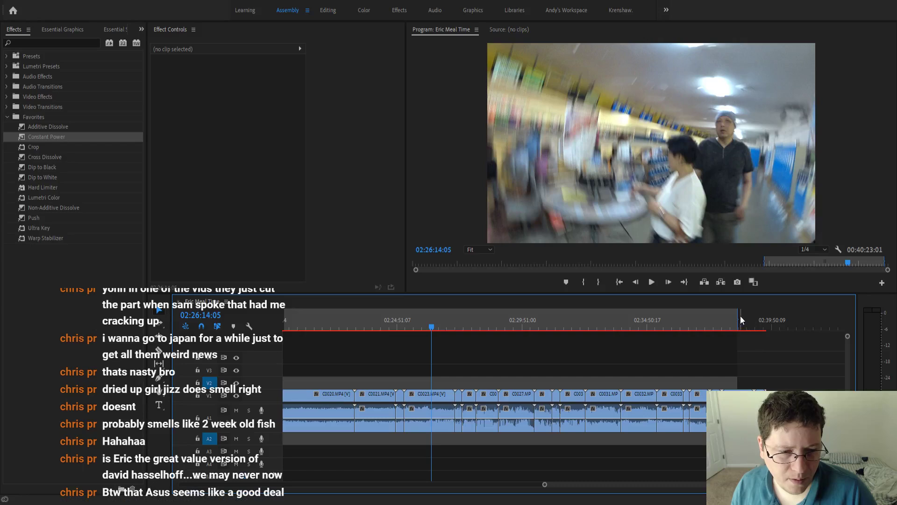
Extend the sequence's out point to the end of the last clip in the block.
left_click_drag(737, 318, 776, 323)
key("minus")
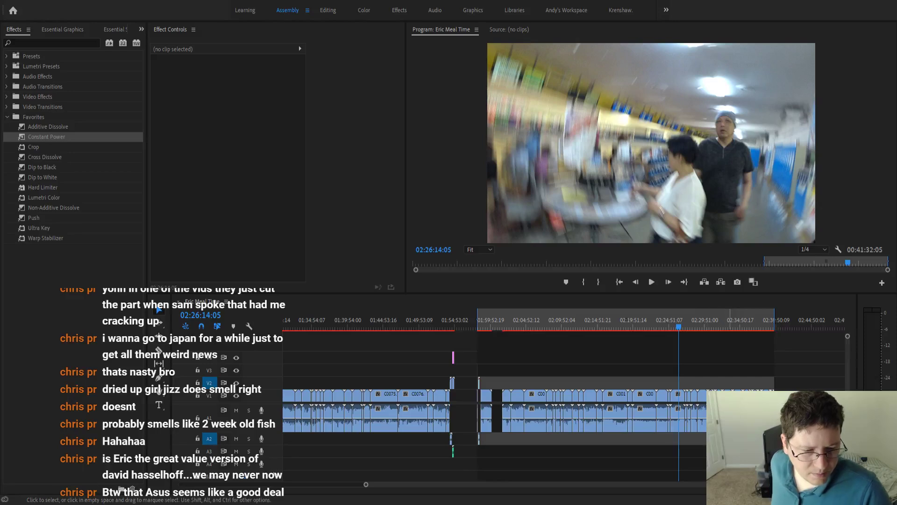
key("alt+Tab")
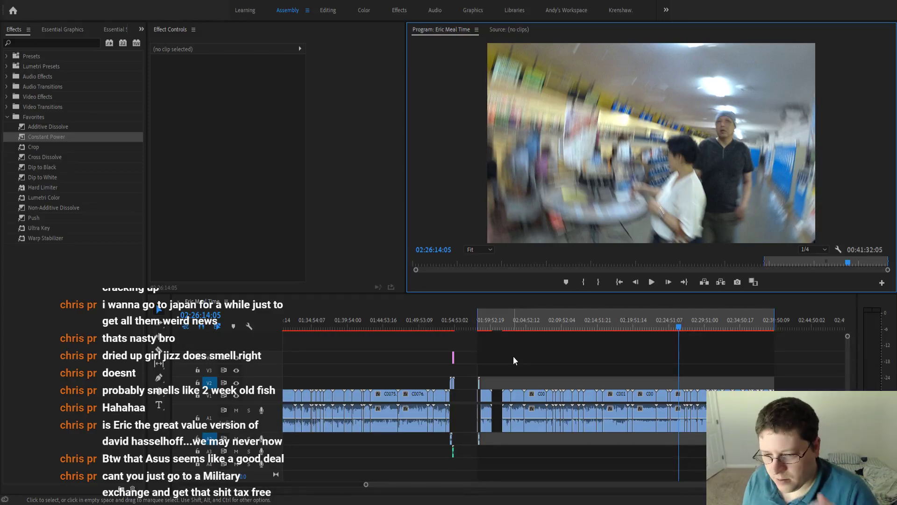
Return the playhead to the C0005.MP4 footage at 01:58:36:12, near the start of the block.
left_click(484, 324)
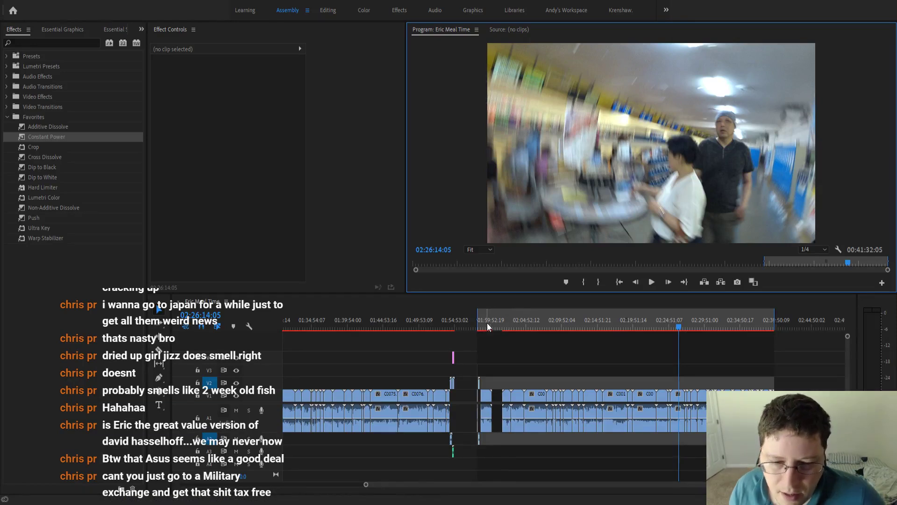
key("Left")
key("Left")
key("Left")
key("Left")
key("Left")
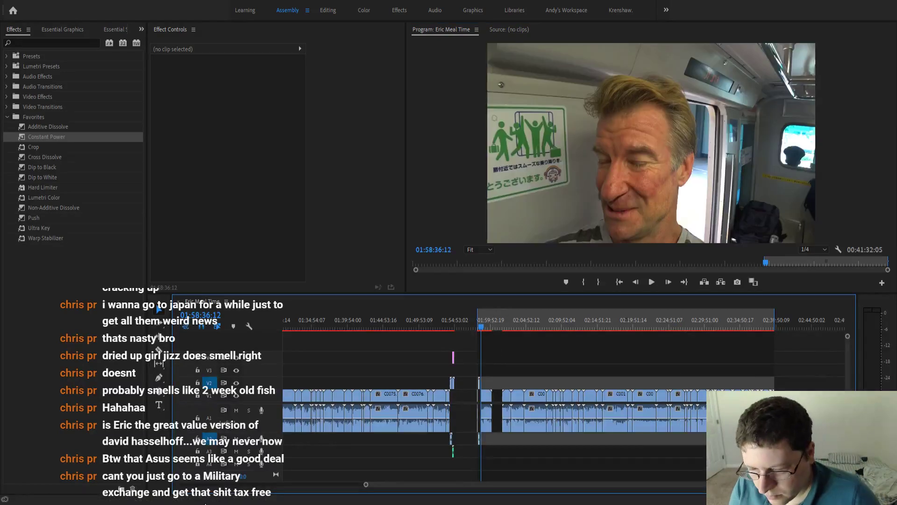
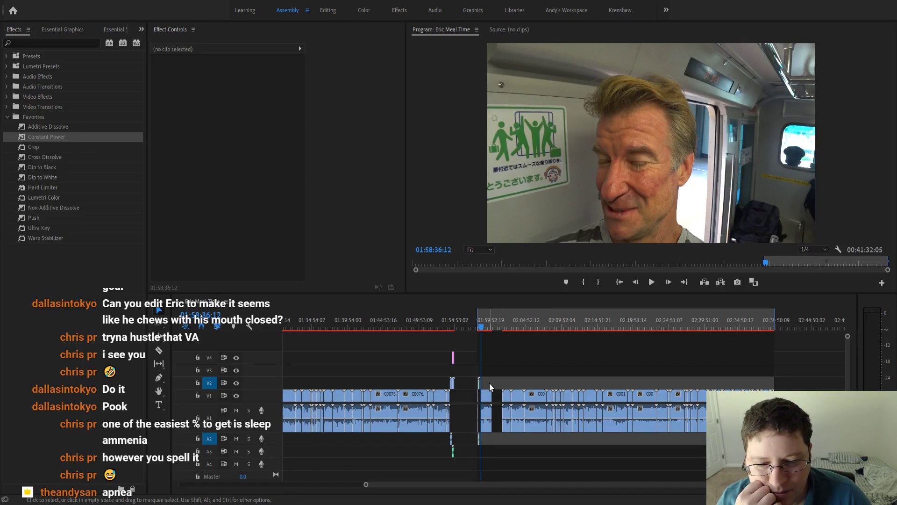
scroll(489, 381, "up", 3)
scroll(497, 378, "down", 3)
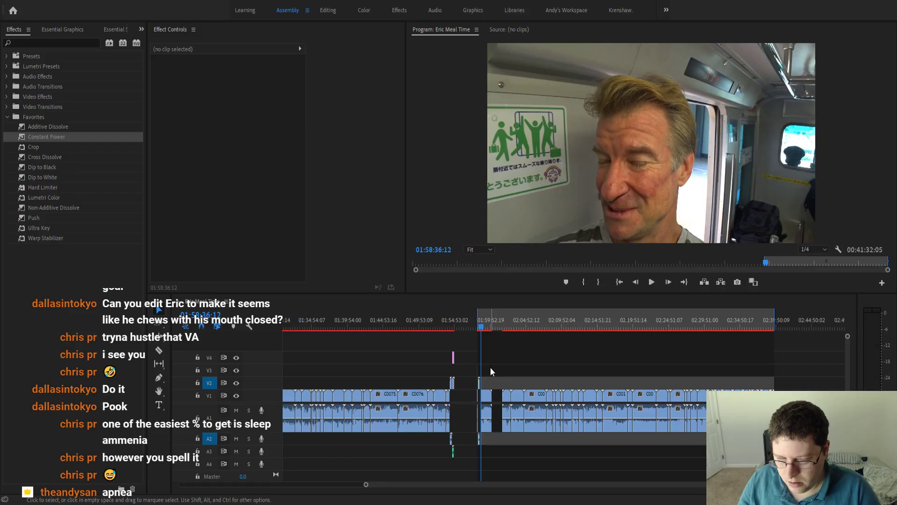
scroll(484, 366, "up", 6)
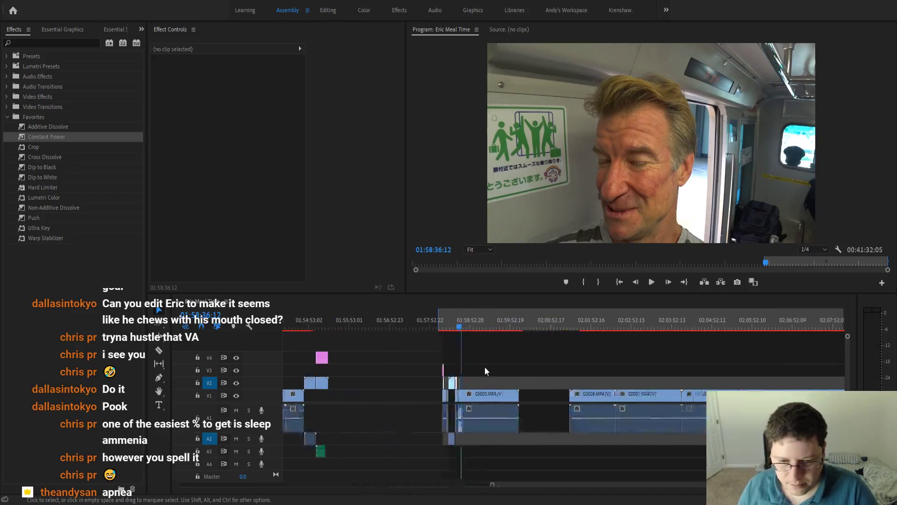
scroll(484, 366, "up", 3)
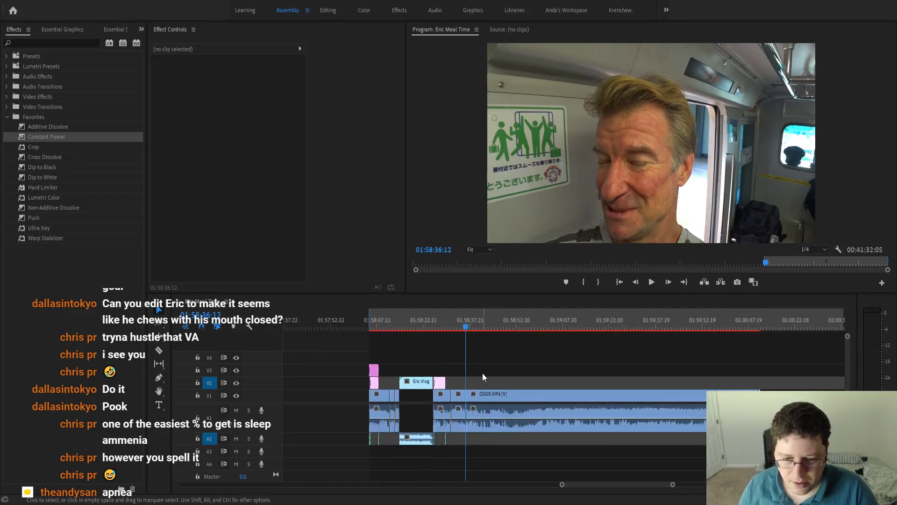
Play C0005.MP4 from 01:58:36:00 across the audio transition to check the join.
left_click(460, 325)
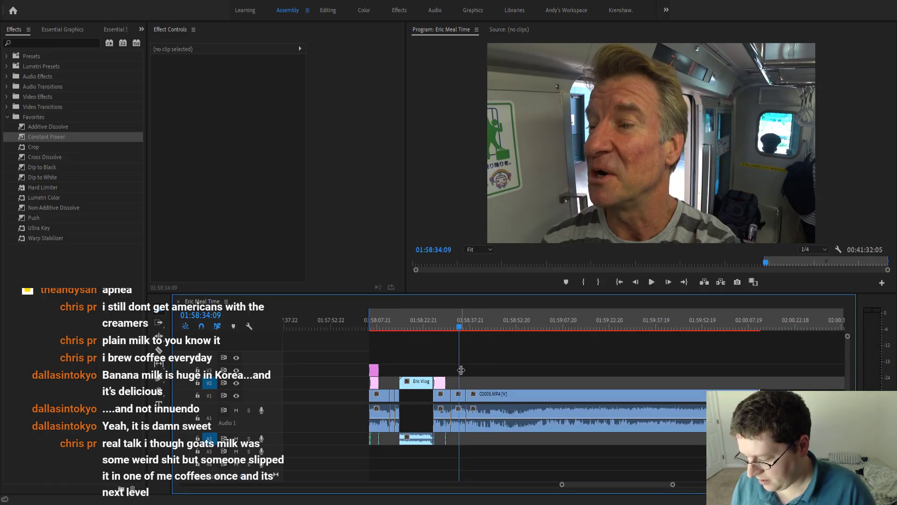
scroll(464, 374, "up", 6)
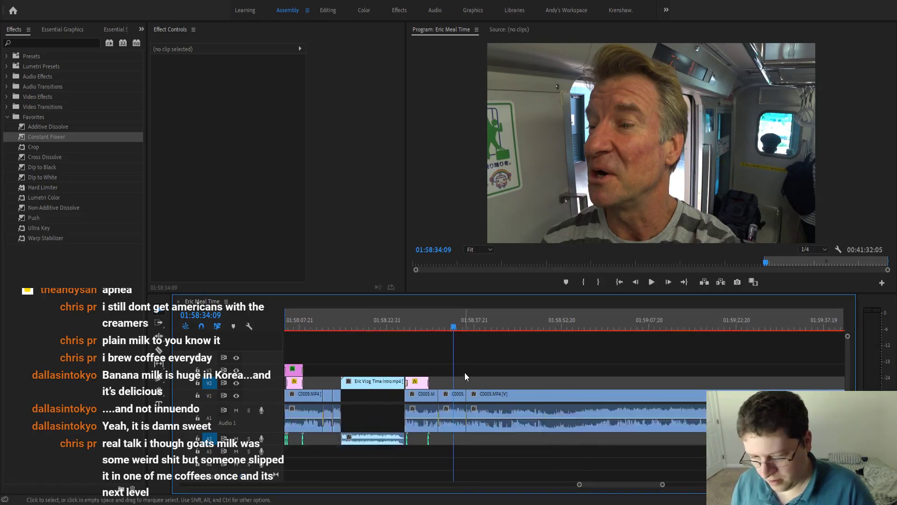
left_click(462, 321)
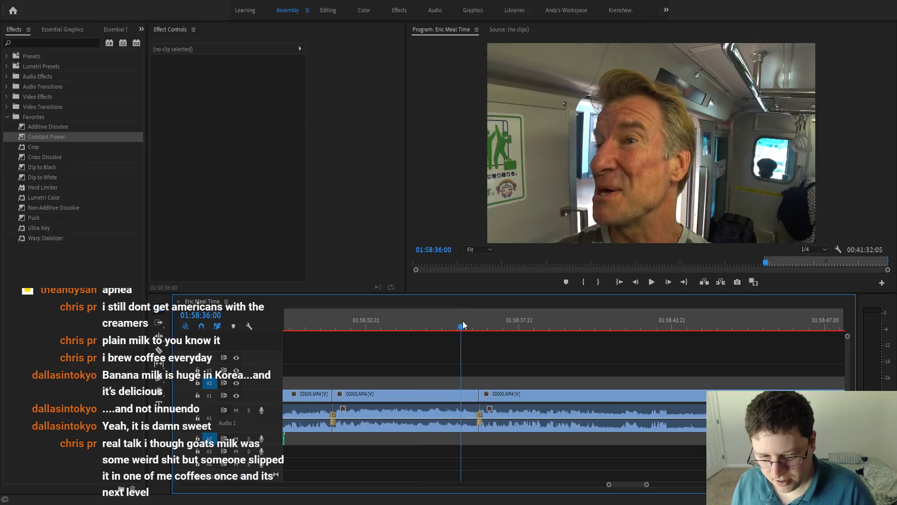
key("space")
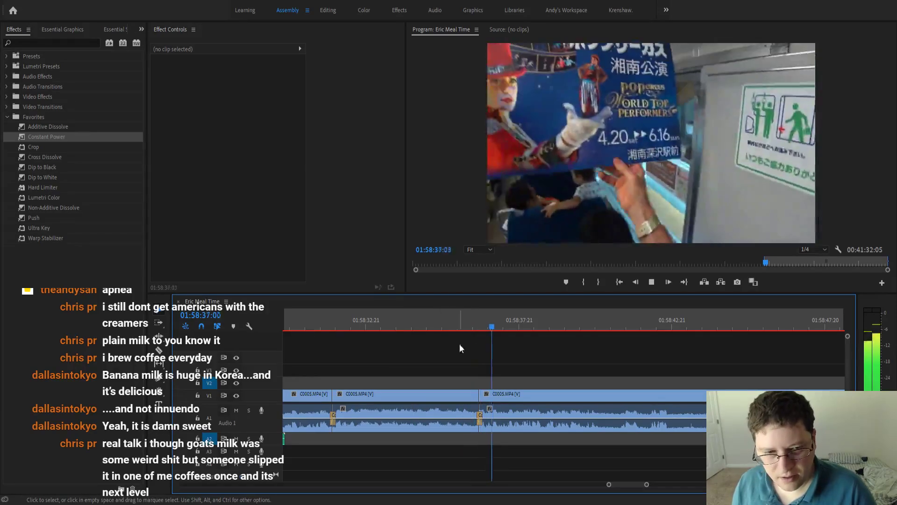
left_click(423, 322)
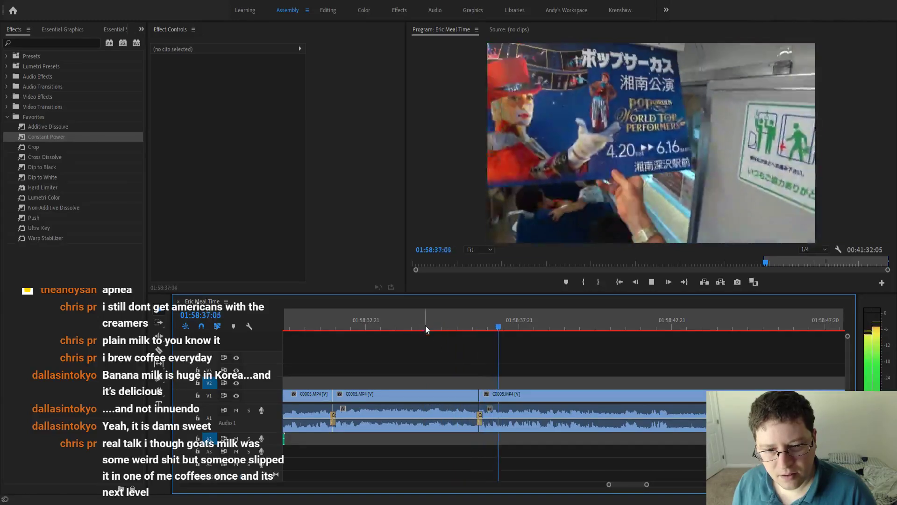
Play on through the poster shot and split C0005.MP4 at 01:58:40:17.
scroll(439, 346, "down", 2)
scroll(439, 346, "down", 1)
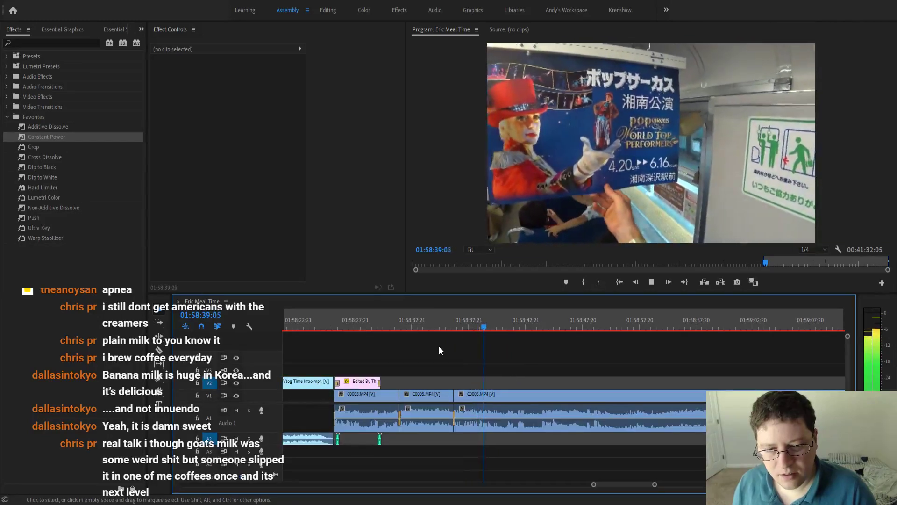
scroll(489, 348, "up", 1)
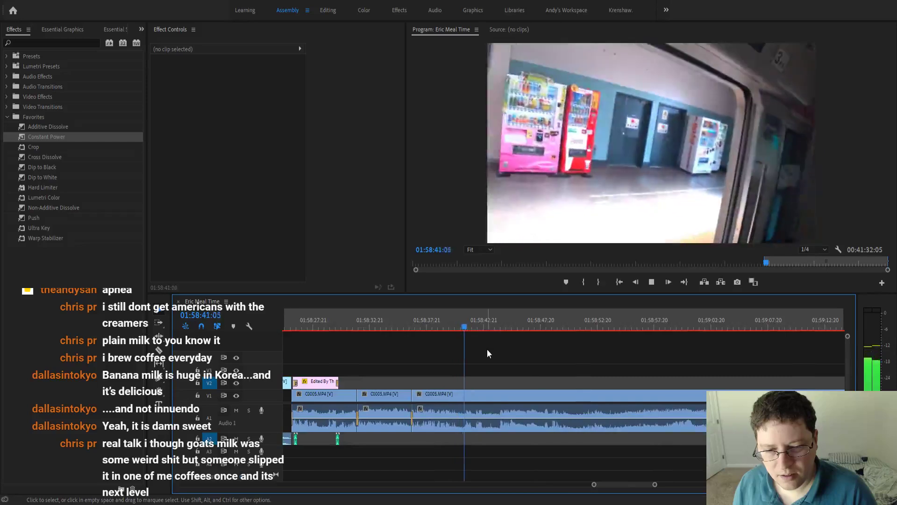
scroll(486, 348, "up", 2)
left_click(379, 325)
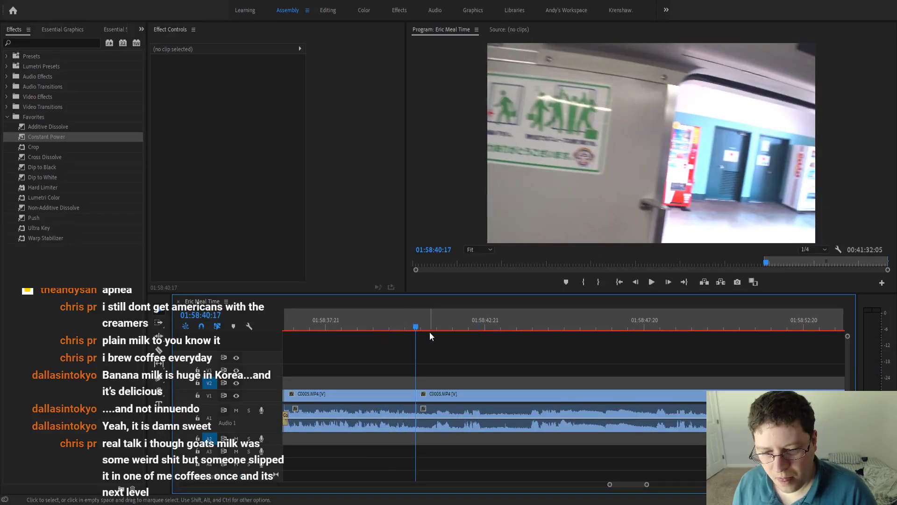
key("ctrl+k")
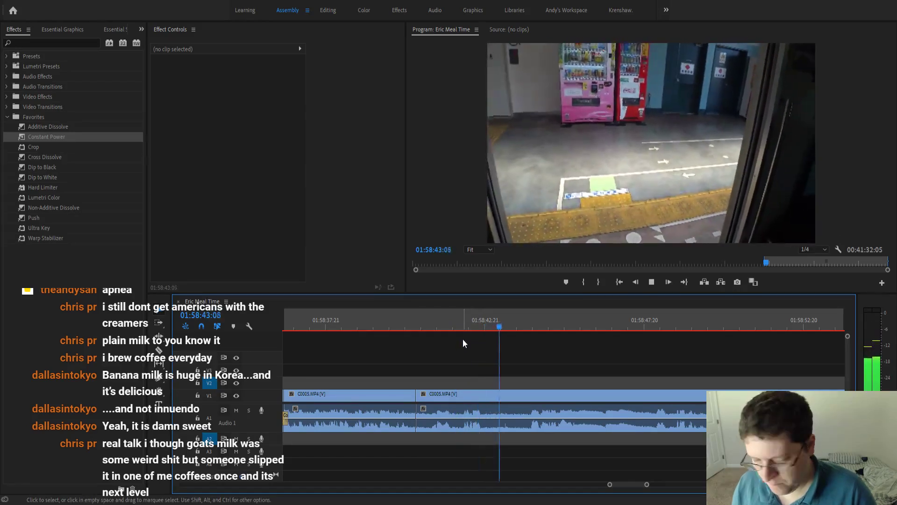
Review the C0005.MP4 footage after the split, up to about 01:59:09, for the end of the unwanted section.
key("space")
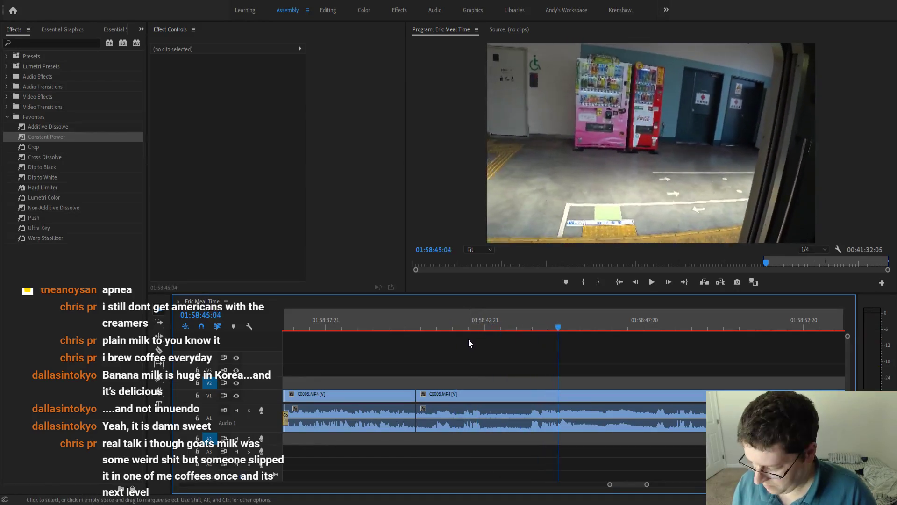
key("space")
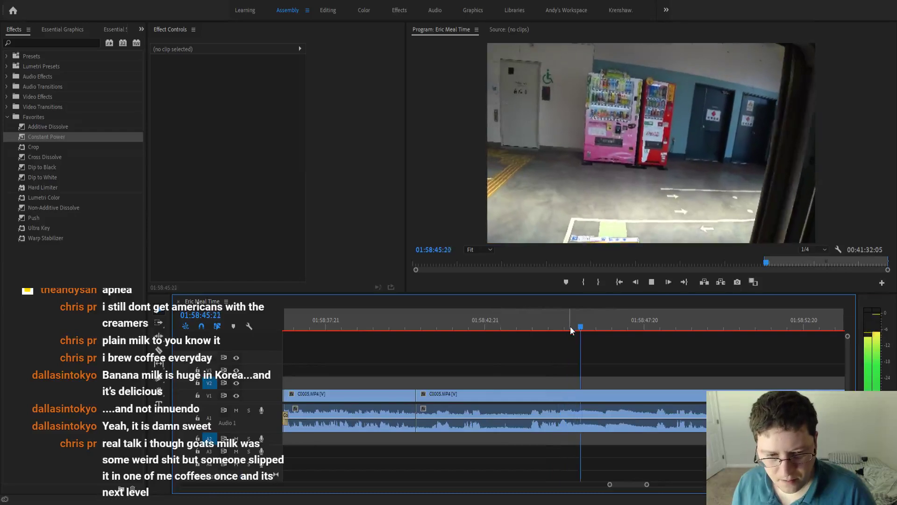
key("minus")
key("minus")
scroll(555, 368, "down", 1)
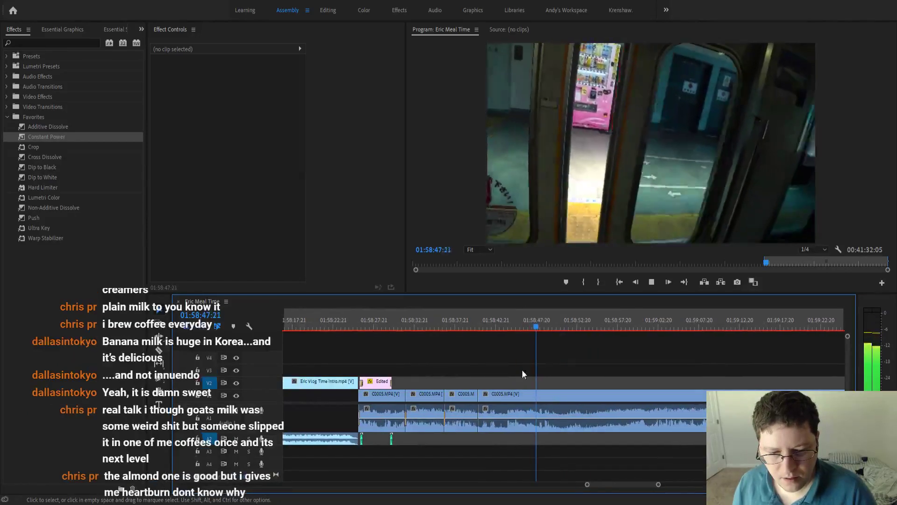
scroll(551, 370, "down", 1)
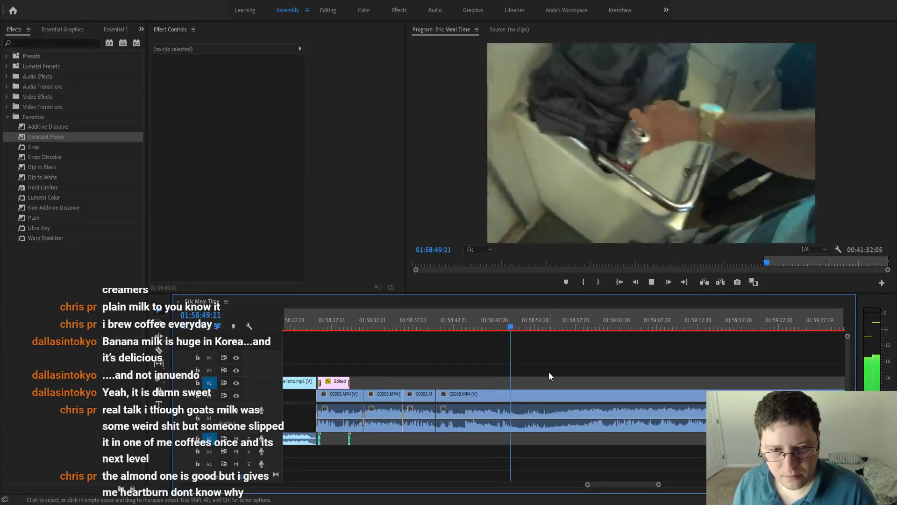
key("space")
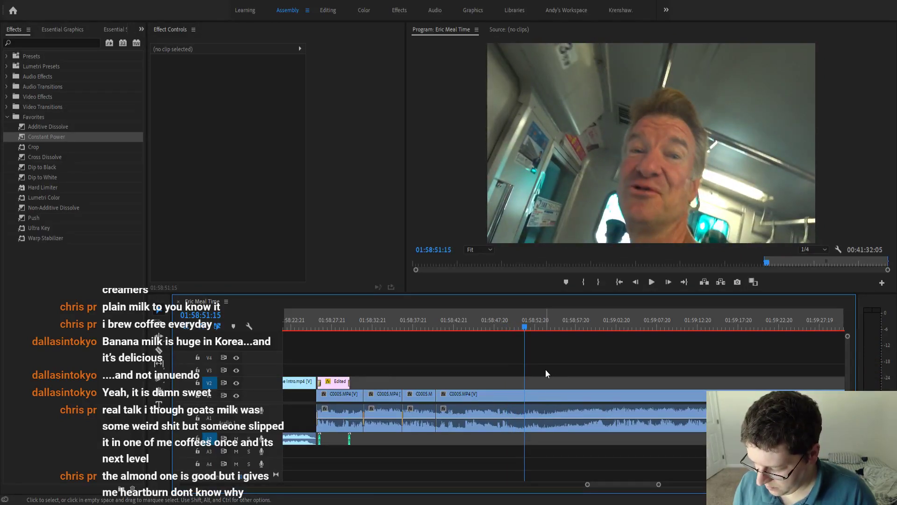
key("space")
scroll(544, 372, "down", 1)
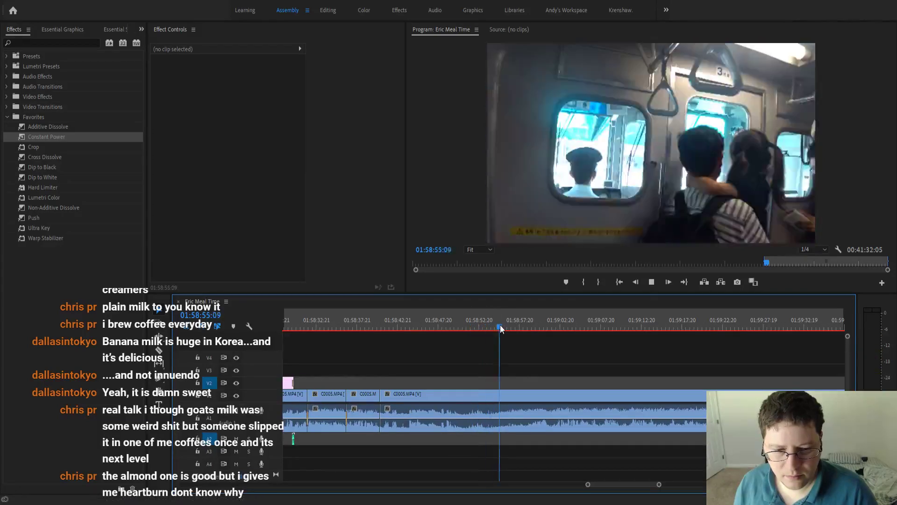
left_click(527, 328)
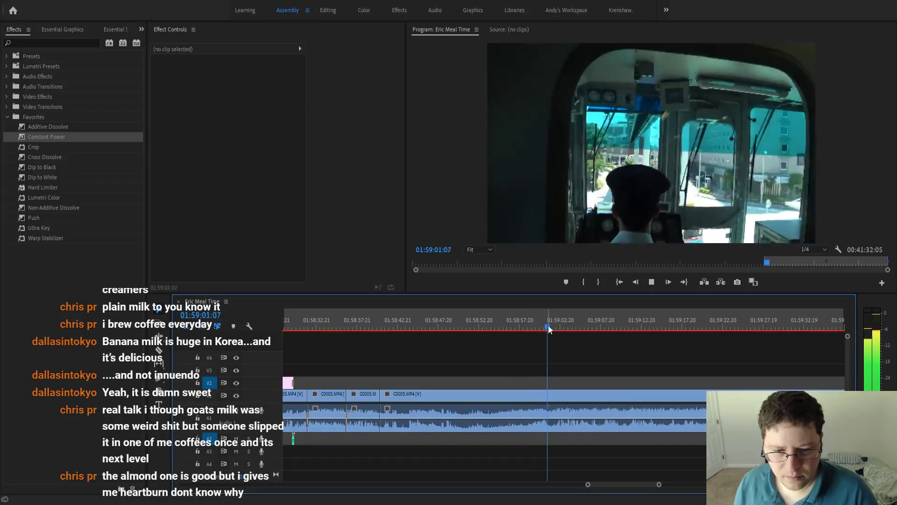
scroll(553, 367, "down", 2)
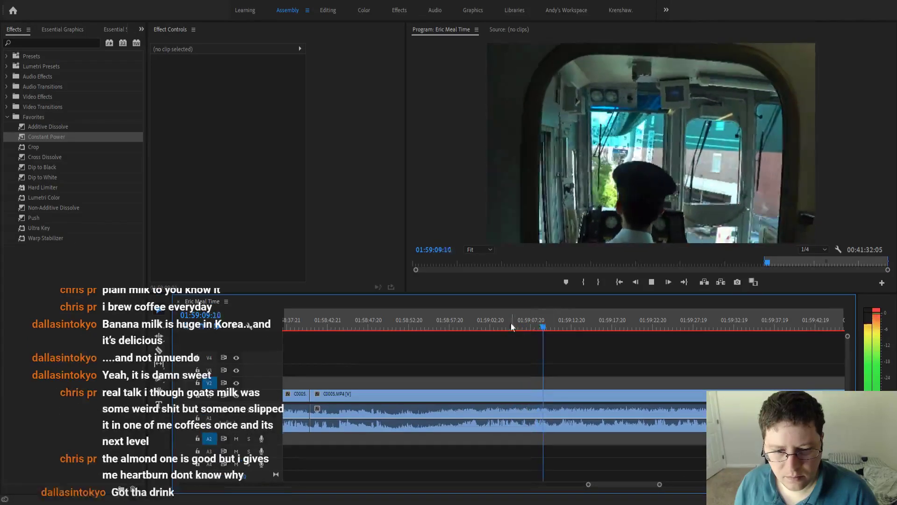
Replay the train driver shot from about 01:58:58 to find the cut point and split C0005.MP4 at 01:58:58:21.
left_click(481, 326)
key("equal")
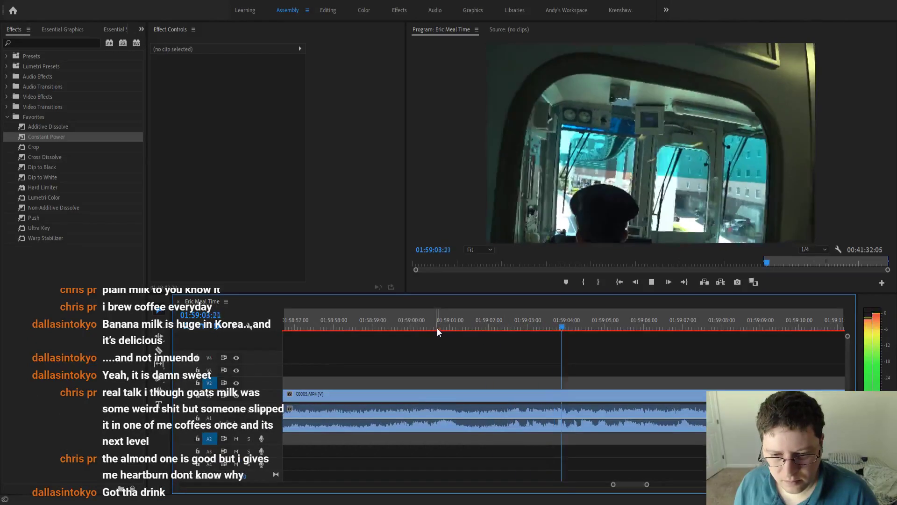
left_click(373, 323)
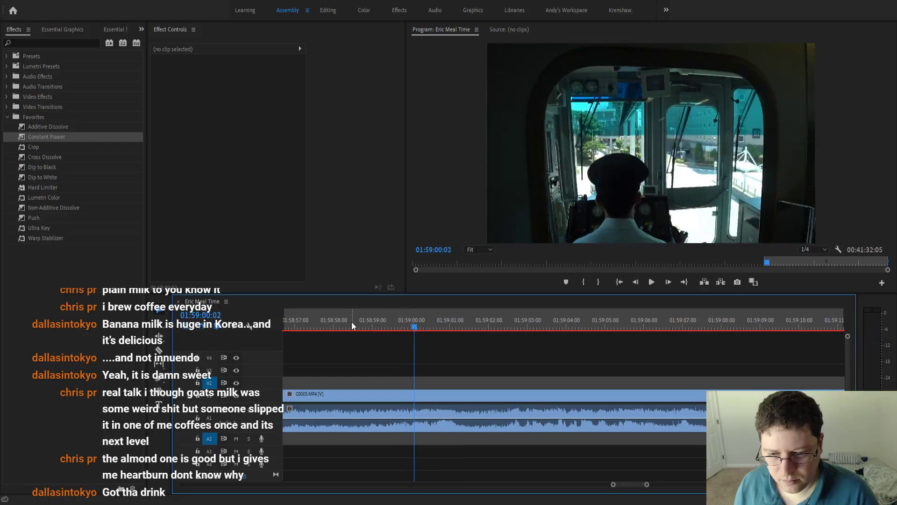
left_click(327, 318)
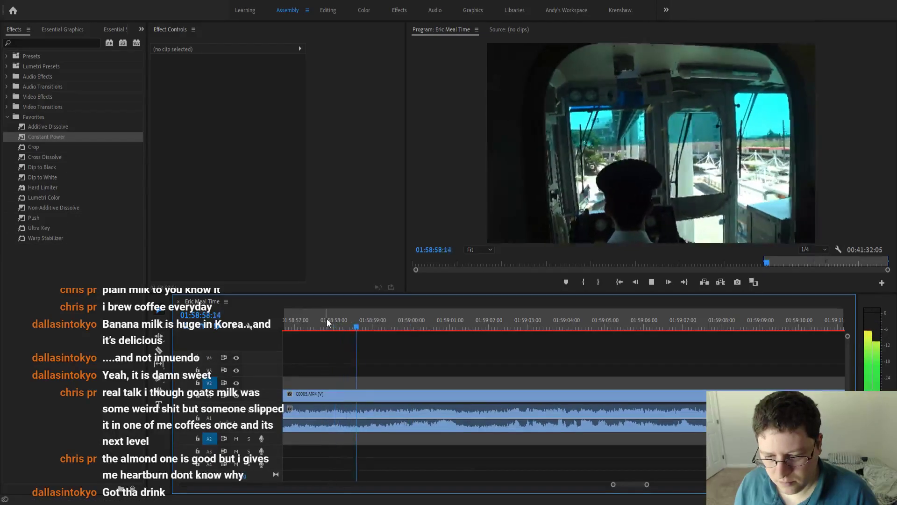
key("space")
left_click_drag(399, 324, 366, 336)
key("ctrl+k")
key("minus")
key("minus")
key("minus")
key("minus")
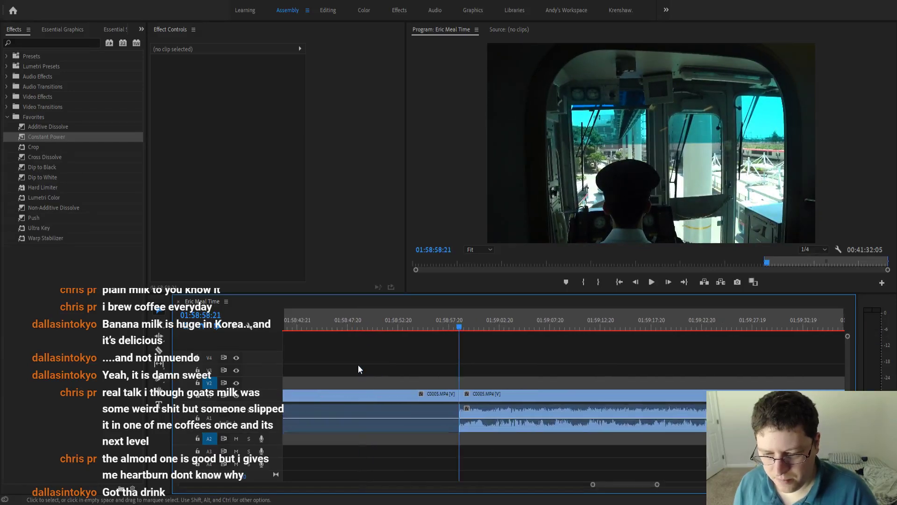
Ripple-delete the C0005.MP4 section between 01:58:40:17 and 01:58:58:21 and apply Constant Power to the new audio join.
left_click(477, 396)
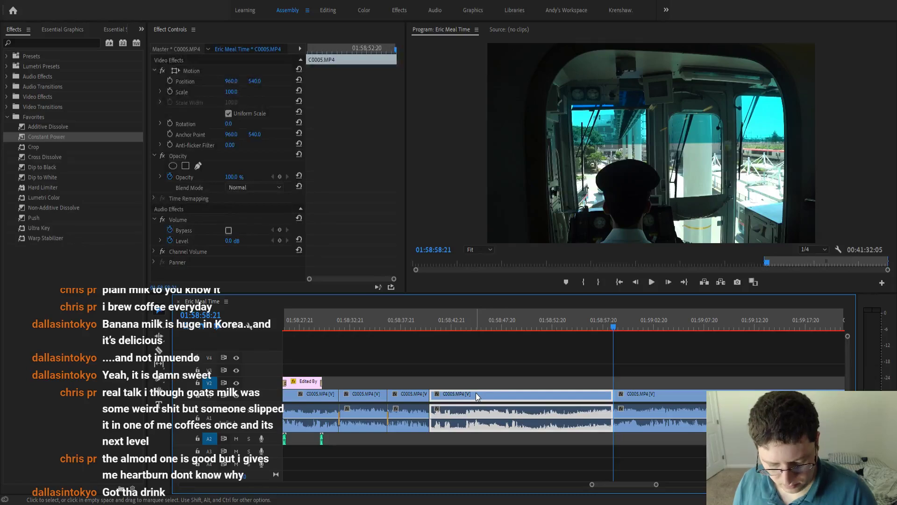
key("shift+Delete")
key("Up")
left_click(413, 326)
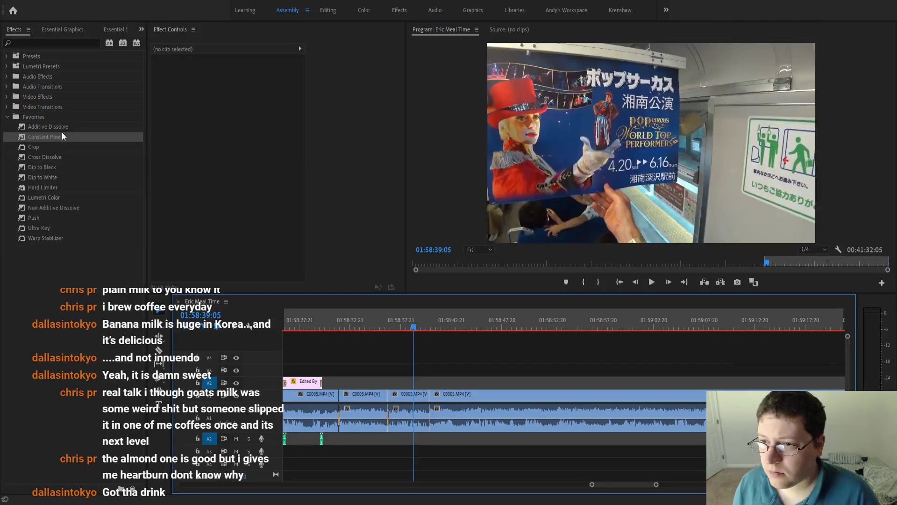
left_click_drag(62, 133, 426, 412)
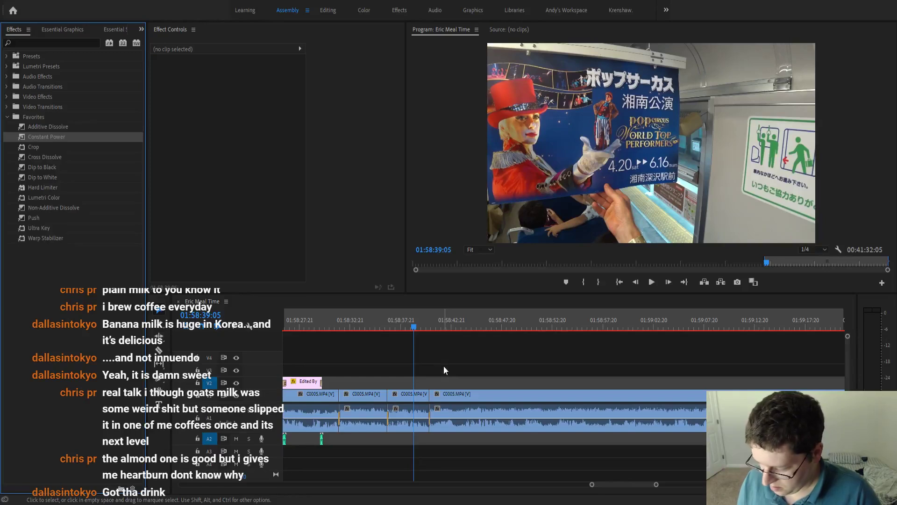
Move C0006.MP4 and all clips following it earlier, leaving only a small gap after C0005.MP4.
scroll(444, 373, "down", 8)
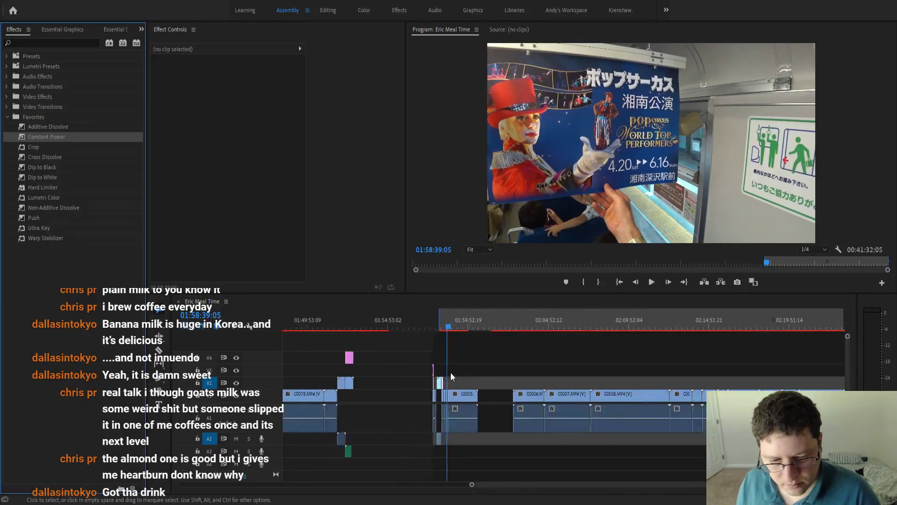
scroll(450, 375, "down", 3)
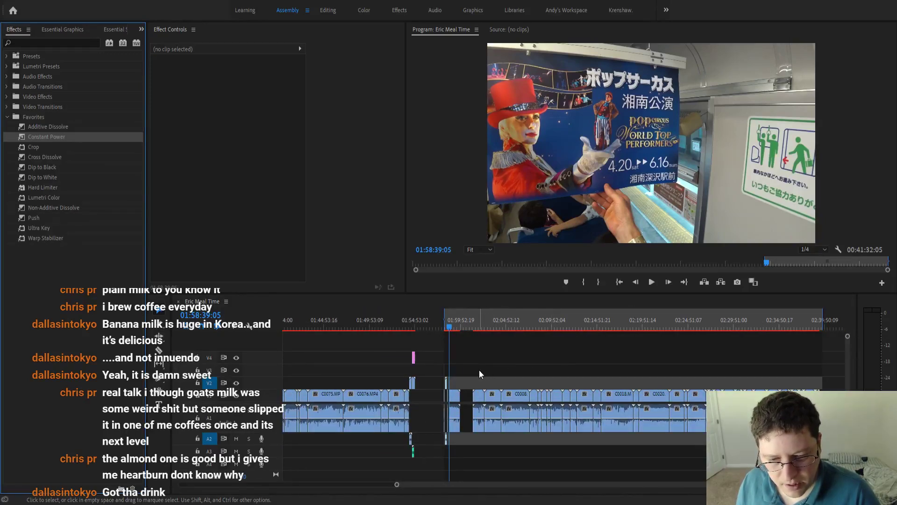
left_click_drag(479, 369, 717, 432)
scroll(462, 399, "up", 5)
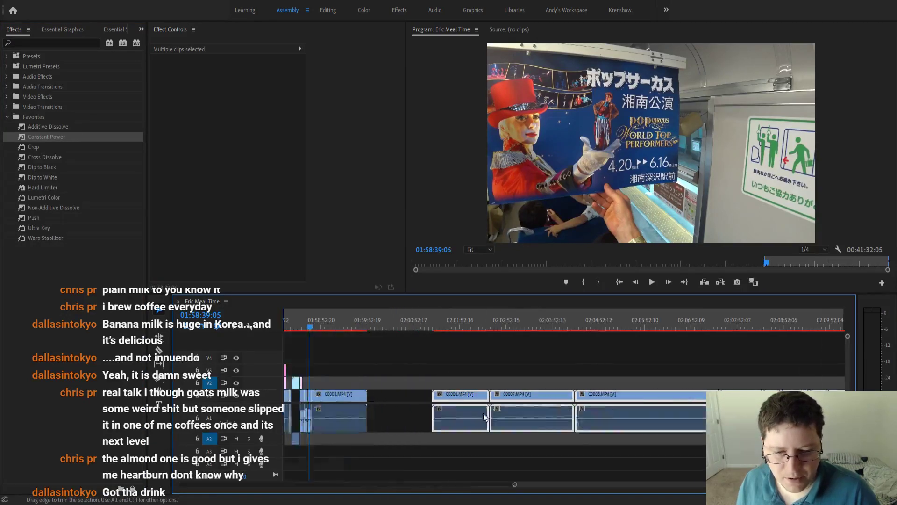
left_click_drag(414, 401, 392, 402)
left_click(388, 369)
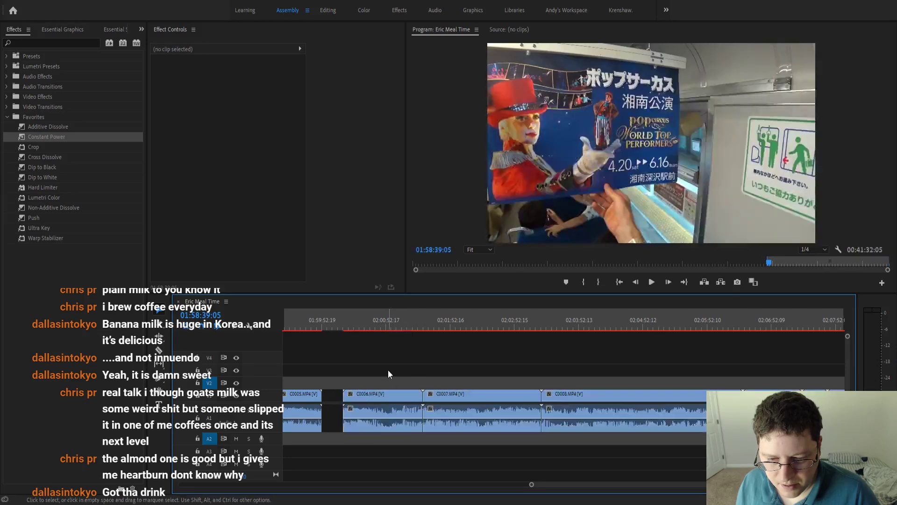
Copy the outro video, end scroll, Endslate 10.jpg and their audio from the previous block and paste them past the end of C0038.MP4.
key("minus")
key("minus")
key("minus")
key("minus")
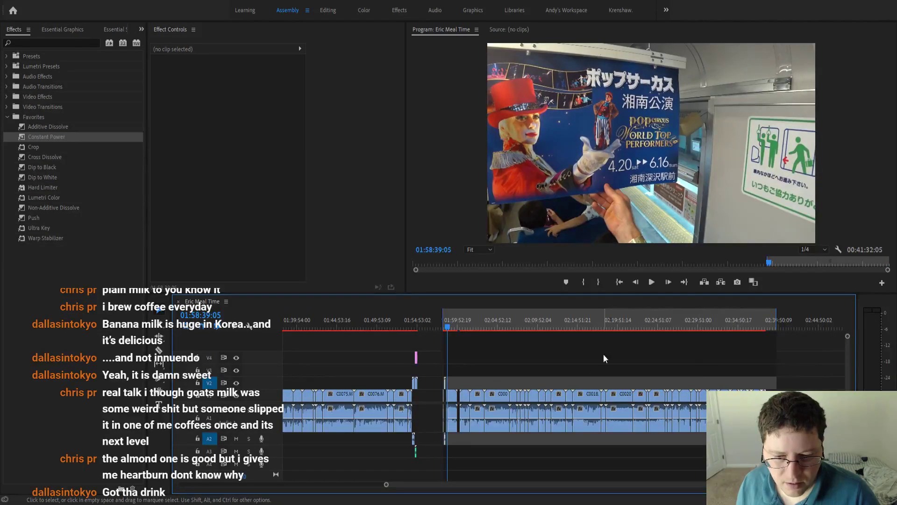
scroll(410, 351, "up", 6)
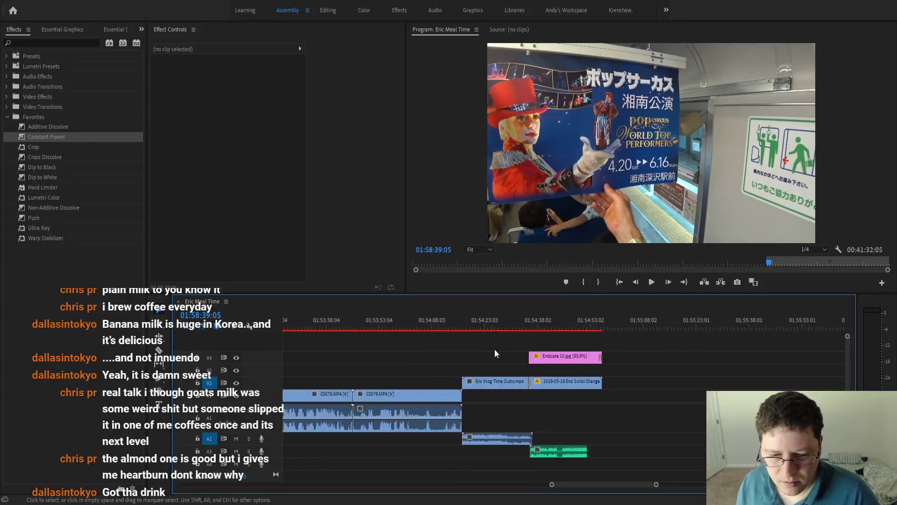
left_click_drag(492, 343, 609, 462)
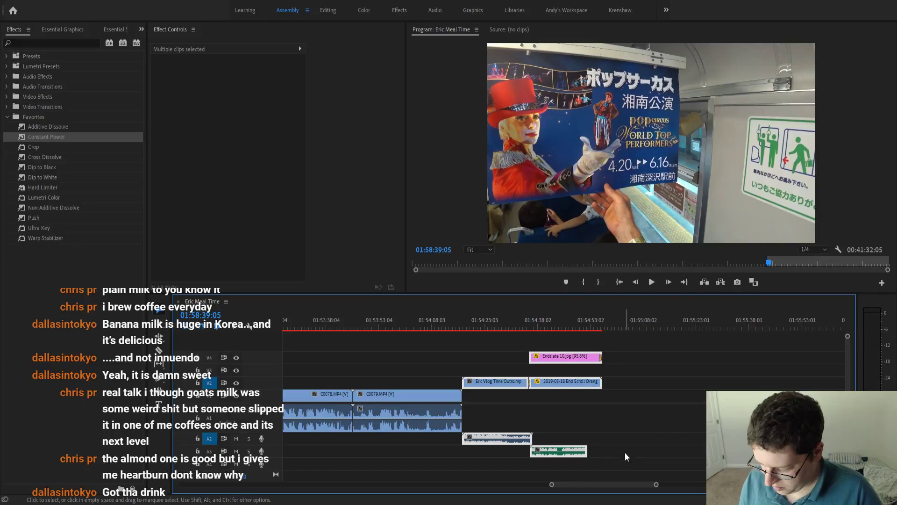
scroll(671, 431, "down", 8)
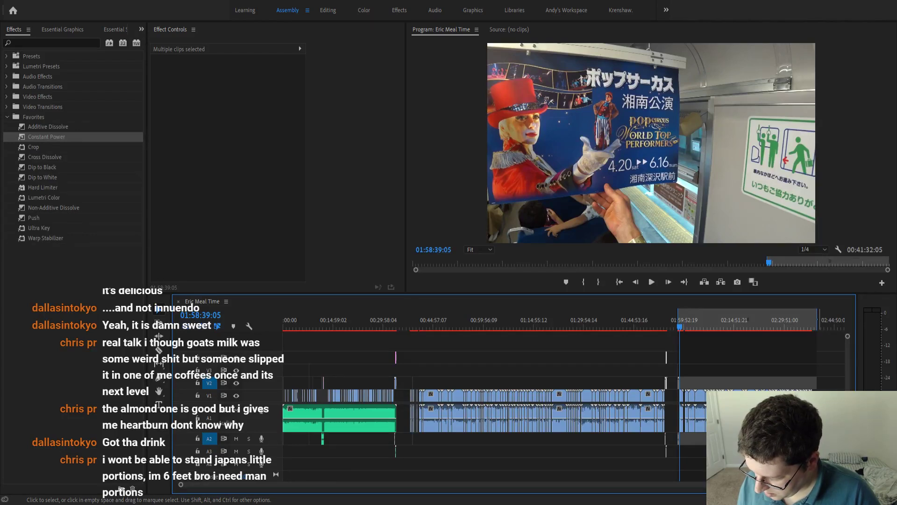
scroll(671, 411, "up", 8)
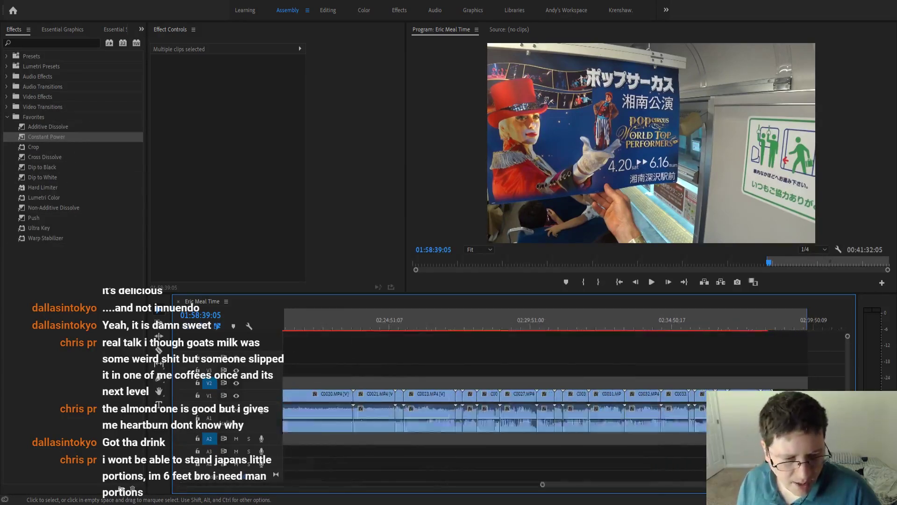
scroll(809, 411, "up", 3)
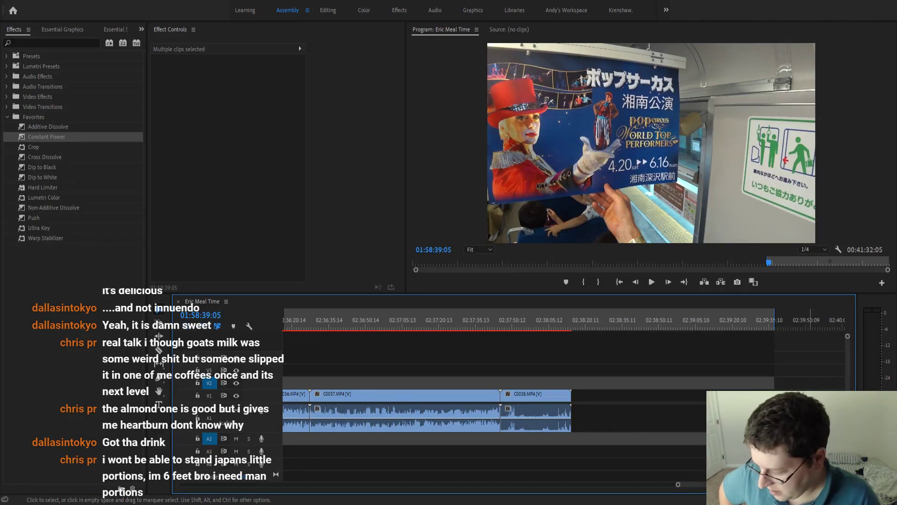
left_click(646, 324)
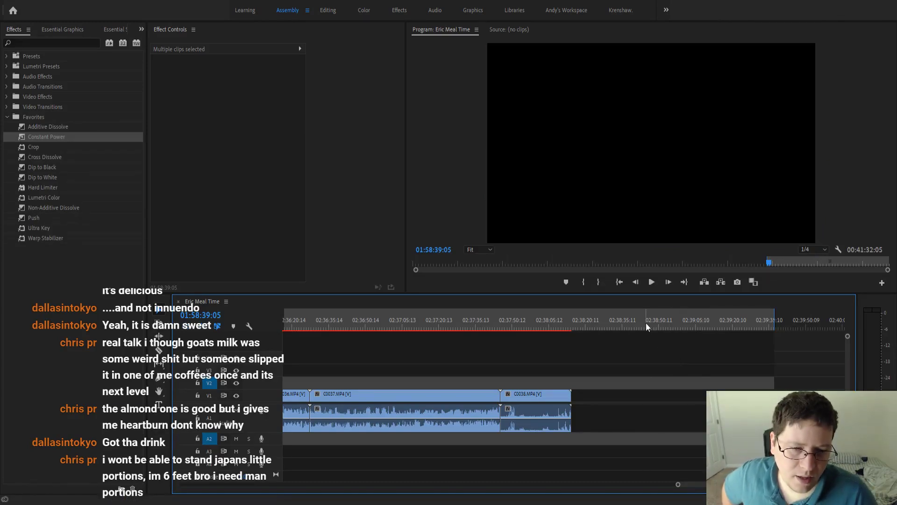
key("ctrl+v")
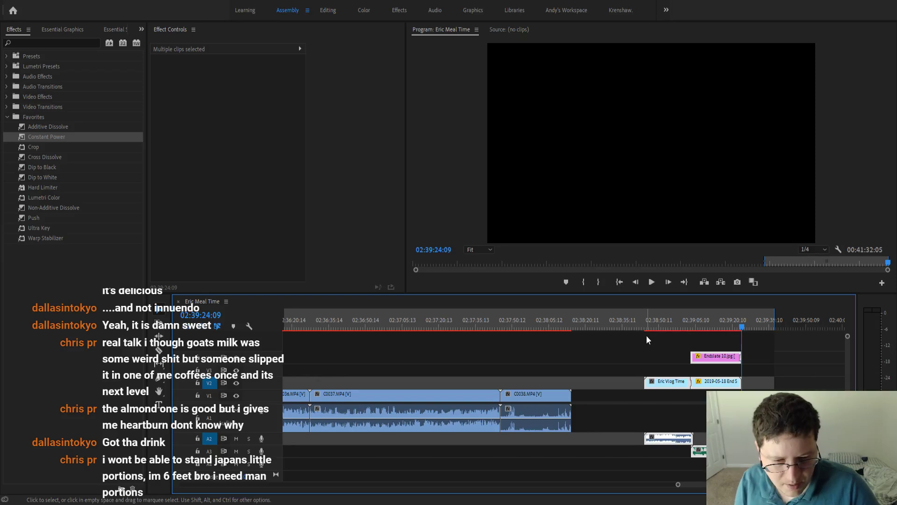
Move the pasted outro group against the end of C0038.MP4 and set the sequence's out point to the outro's end.
left_click_drag(656, 383, 582, 363)
left_click(582, 359)
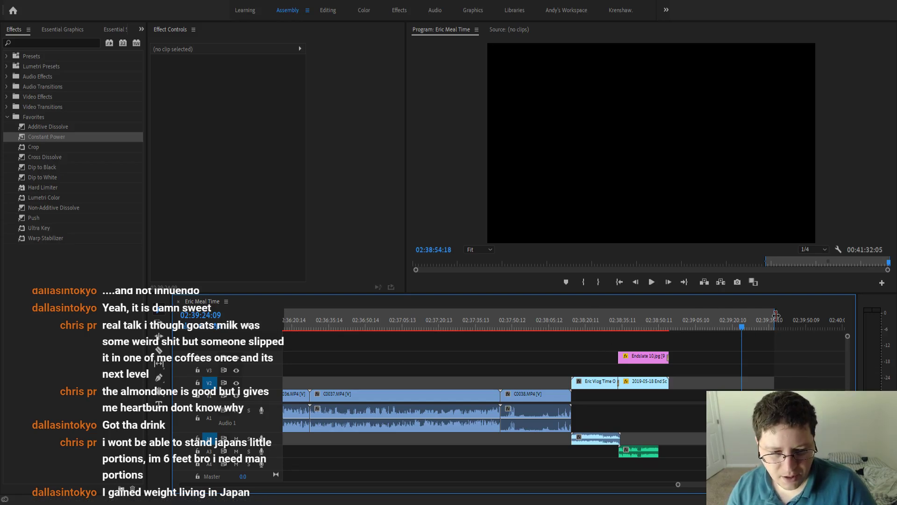
left_click_drag(776, 315, 675, 331)
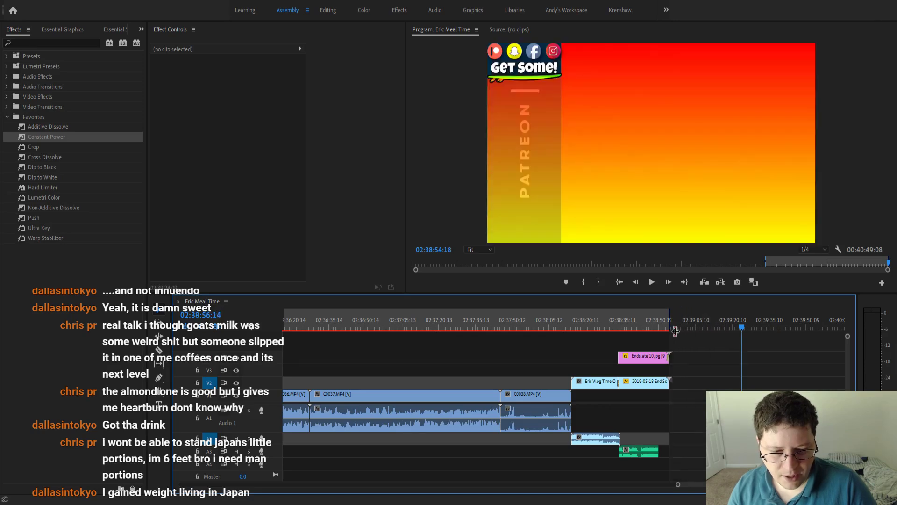
Add Eric Voice 7.output.wav on track A4 beneath Eric Voice 6.output.wav in the outro, aligning the starts of both clips.
left_click(638, 323)
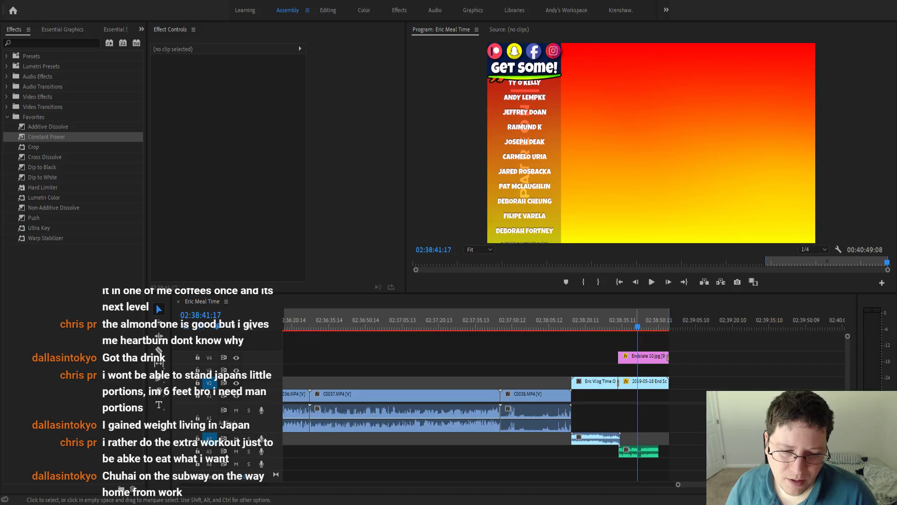
left_click(647, 451)
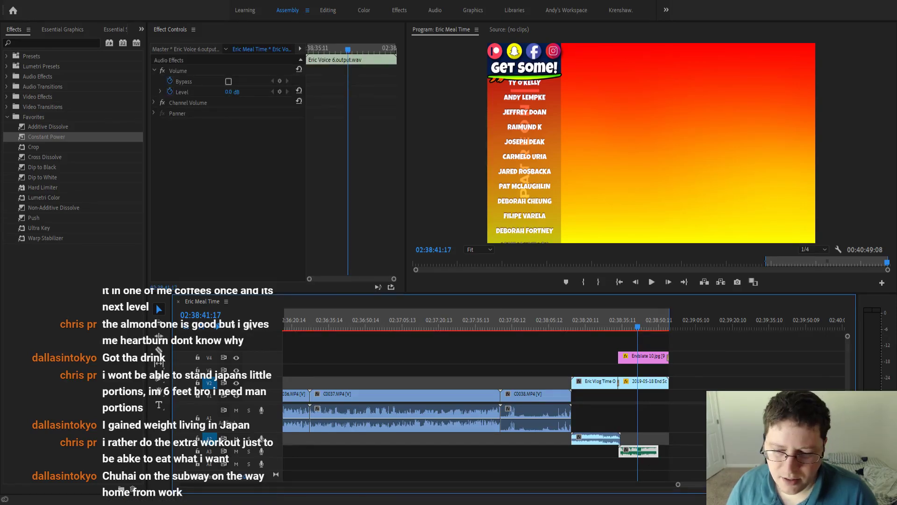
key("g")
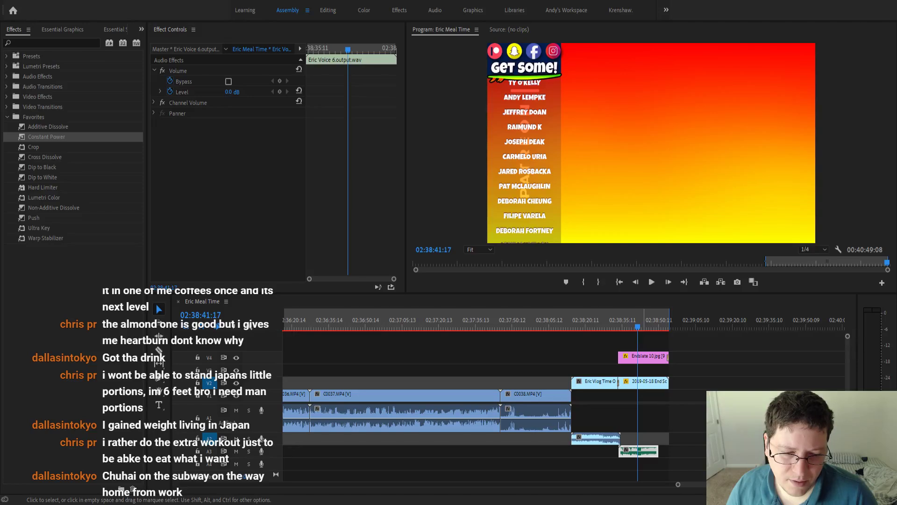
key("Return")
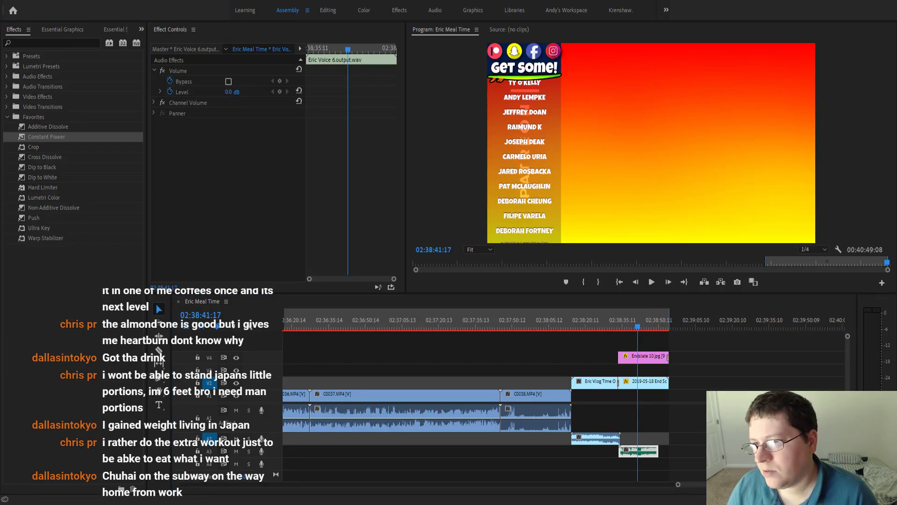
mouse_move(573, 423)
left_mouse_down()
mouse_move(619, 464)
mouse_move(635, 464)
left_mouse_up()
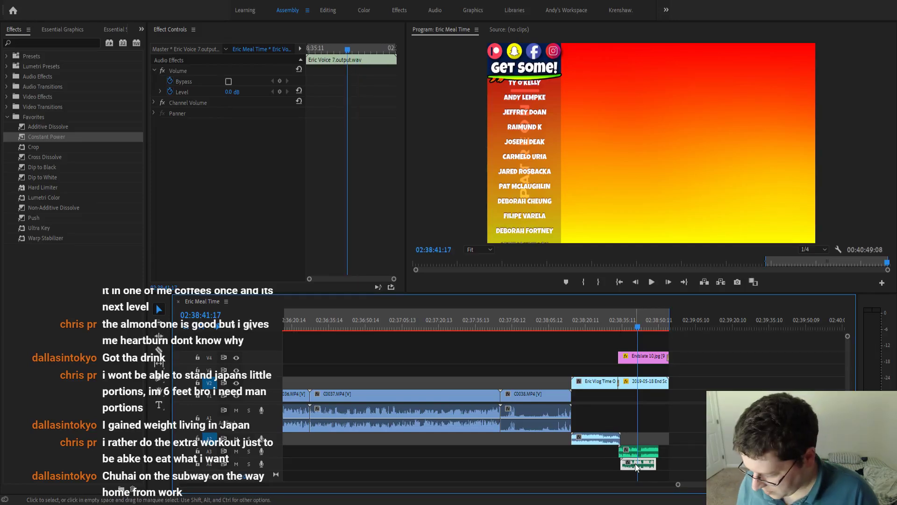
key("=")
key("=")
key("=")
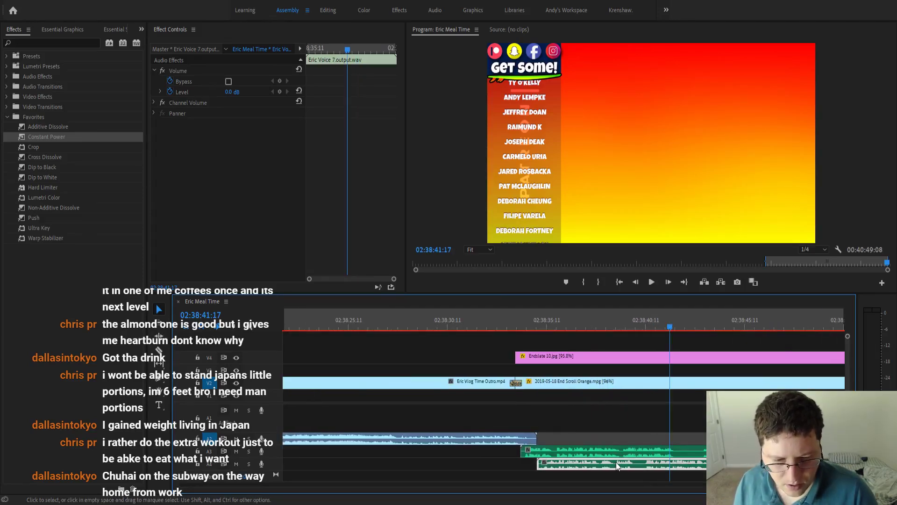
left_click_drag(614, 466, 596, 464)
Delete Eric Voice 6.output.wav from the outro and move Eric Voice 7.output.wav up to track A3 in its place.
left_click(595, 453)
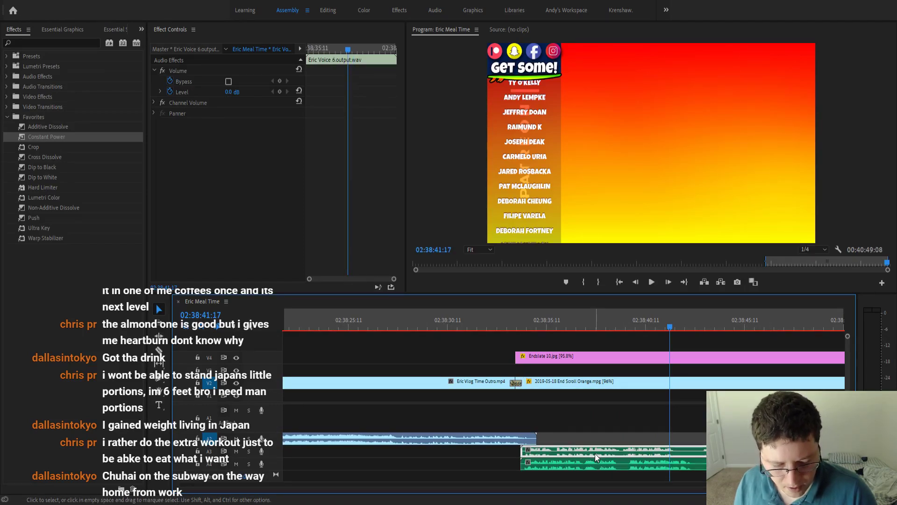
key("Delete")
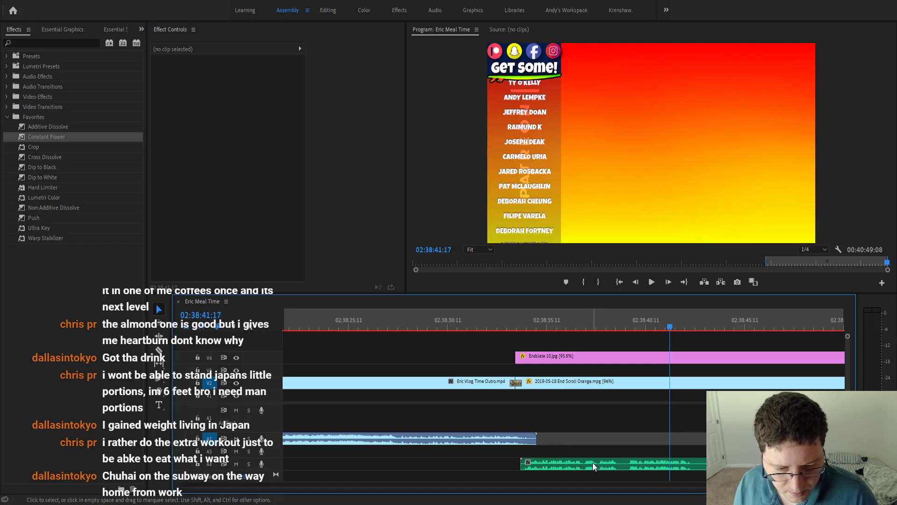
left_click_drag(593, 462, 592, 453)
key("minus")
key("minus")
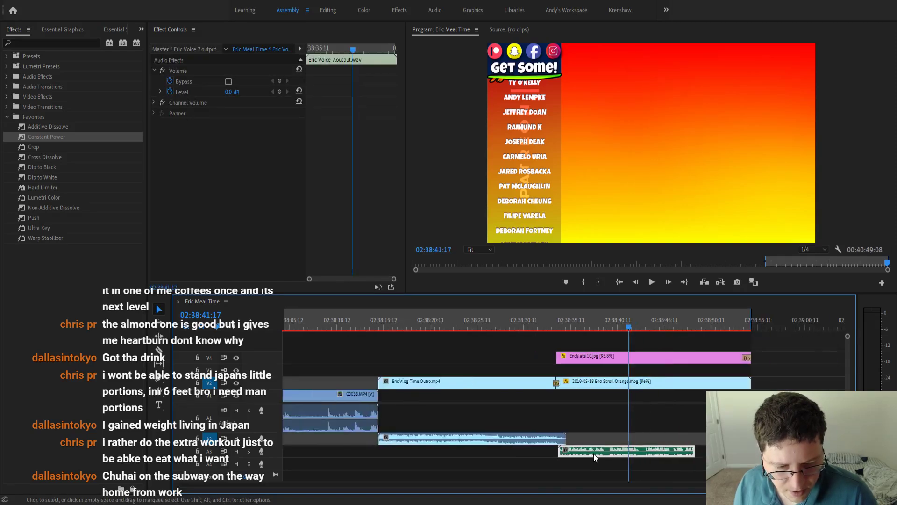
left_click(682, 320)
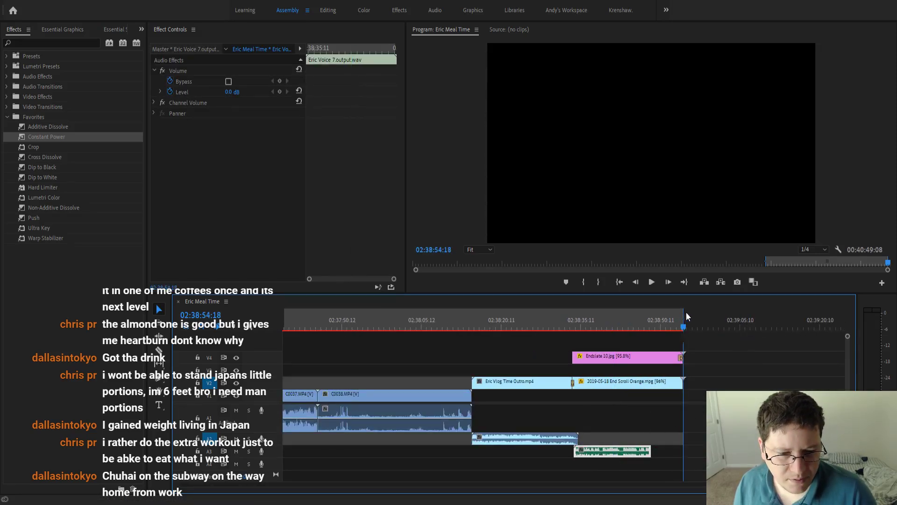
left_click_drag(682, 315, 722, 311)
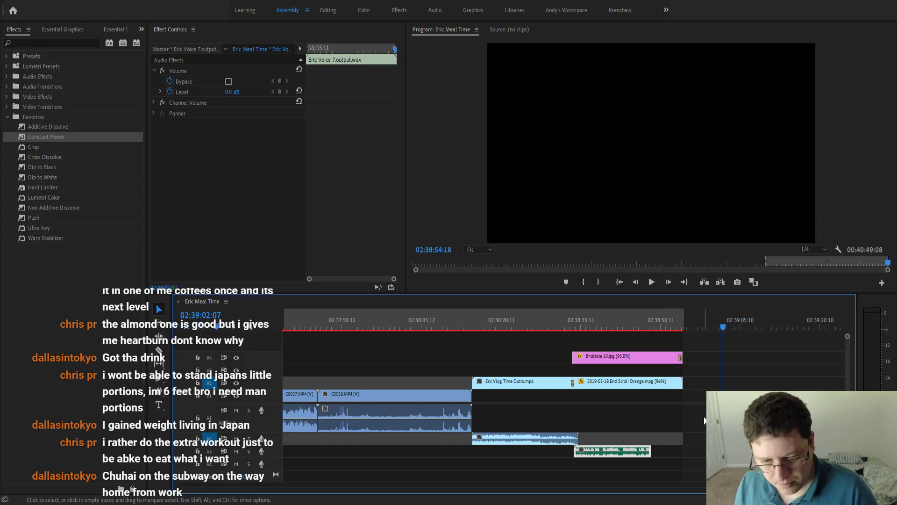
key("minus")
key("minus")
key("minus")
key("minus")
left_click(646, 345)
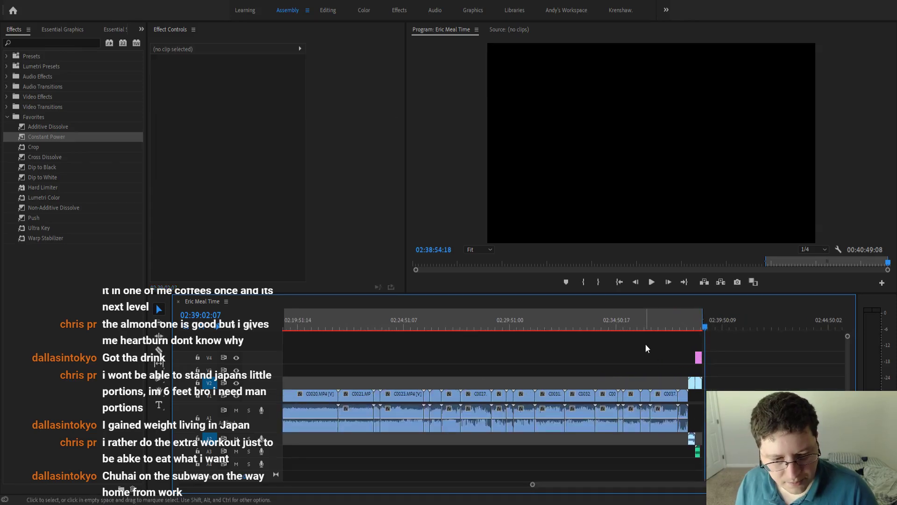
key("minus")
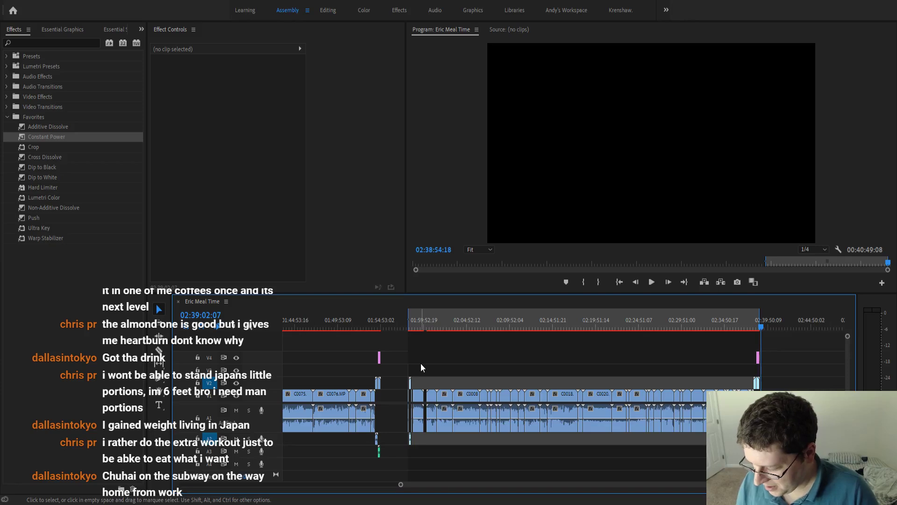
Return to the start of the block and place the playhead at 01:58:39:15, just before the latest C0005.MP4 join.
scroll(422, 352, "up", 6)
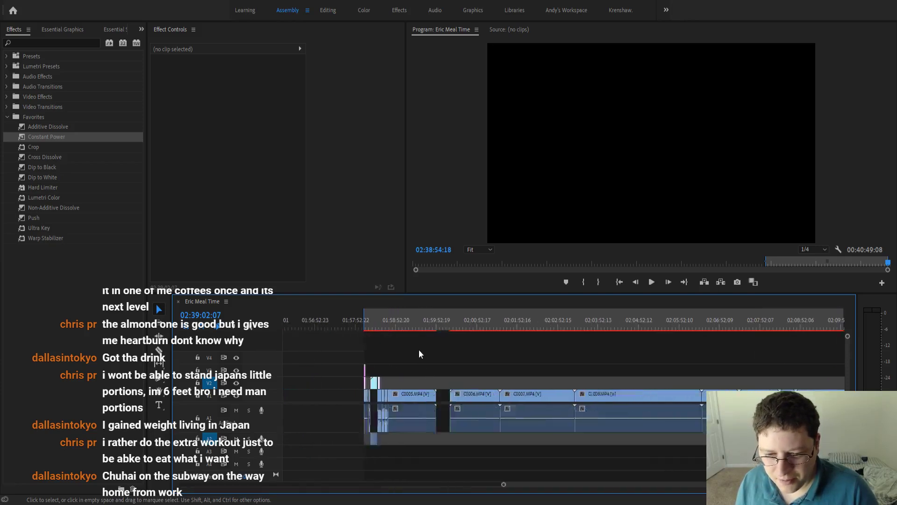
scroll(427, 354, "up", 2)
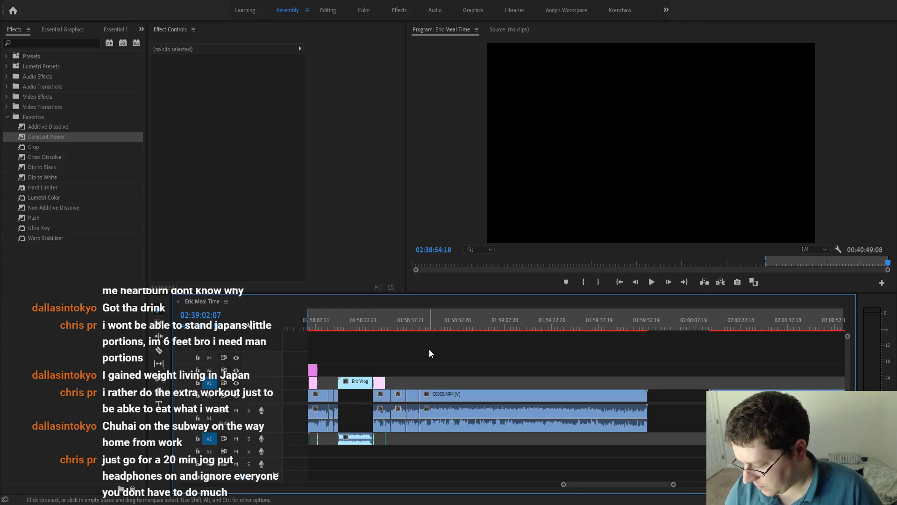
left_click(414, 325)
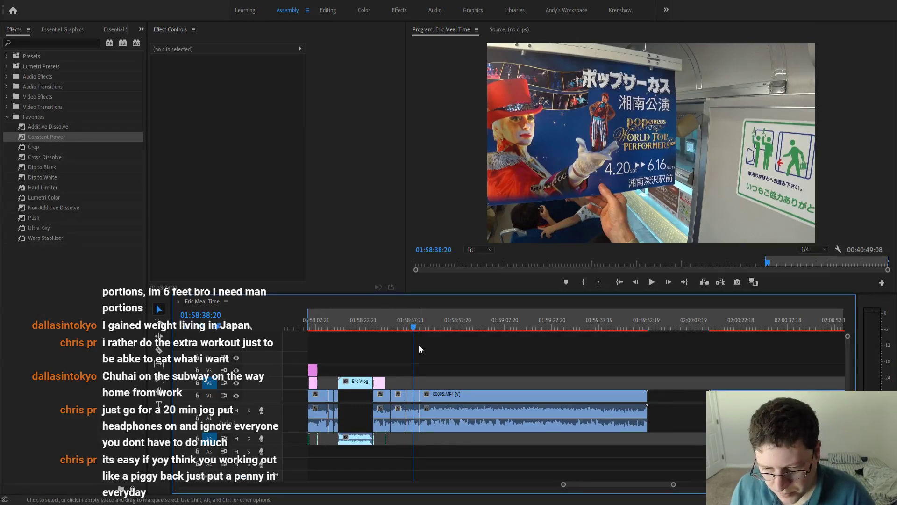
scroll(419, 343, "up", 2)
scroll(414, 350, "up", 2)
left_click(411, 317)
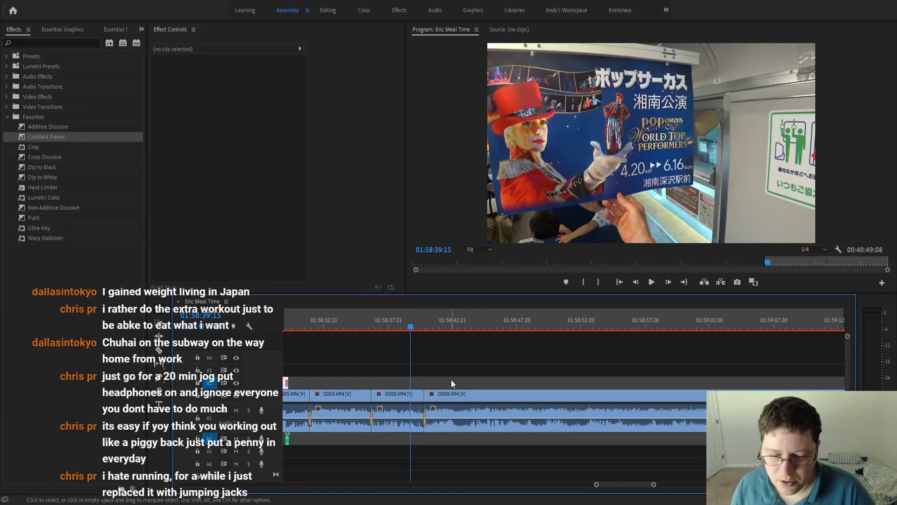
key("minus")
key("minus")
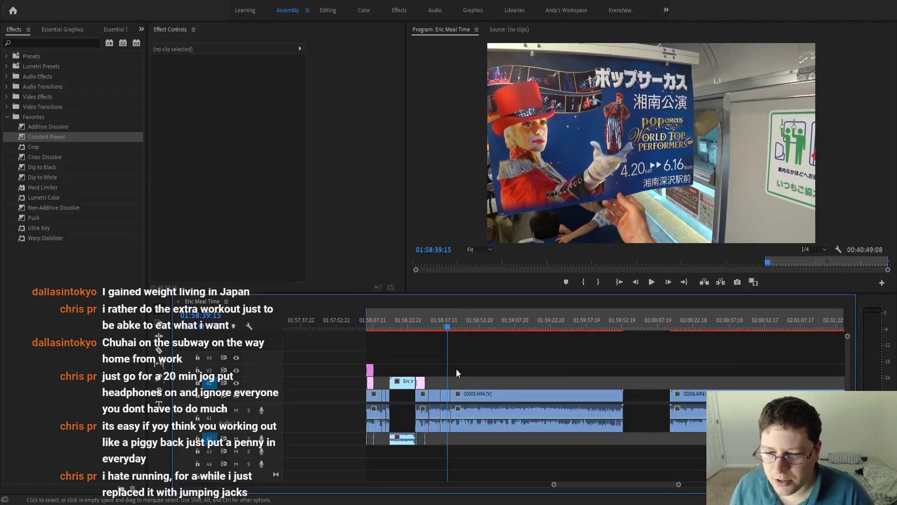
Play on from 01:58:39:15 past the C0005.MP4 join and split the clip at 01:58:43:07.
key("equal")
key("equal")
key("equal")
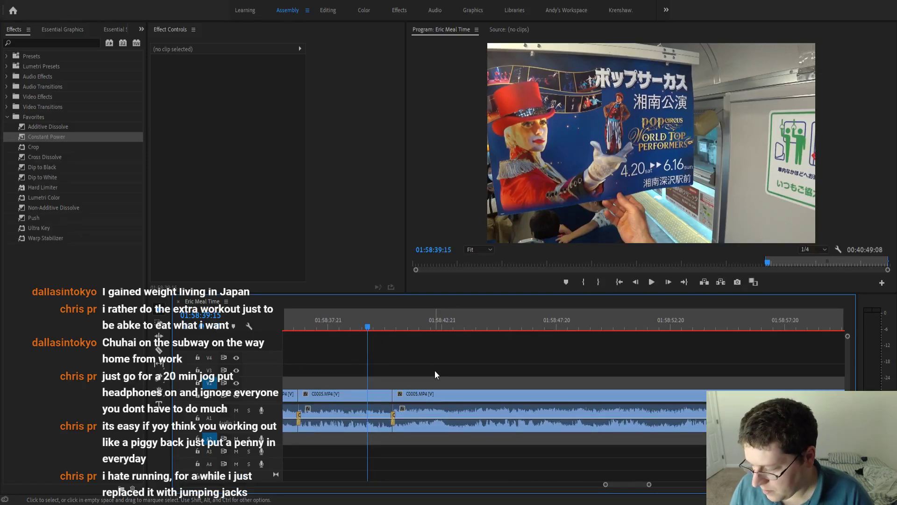
key("space")
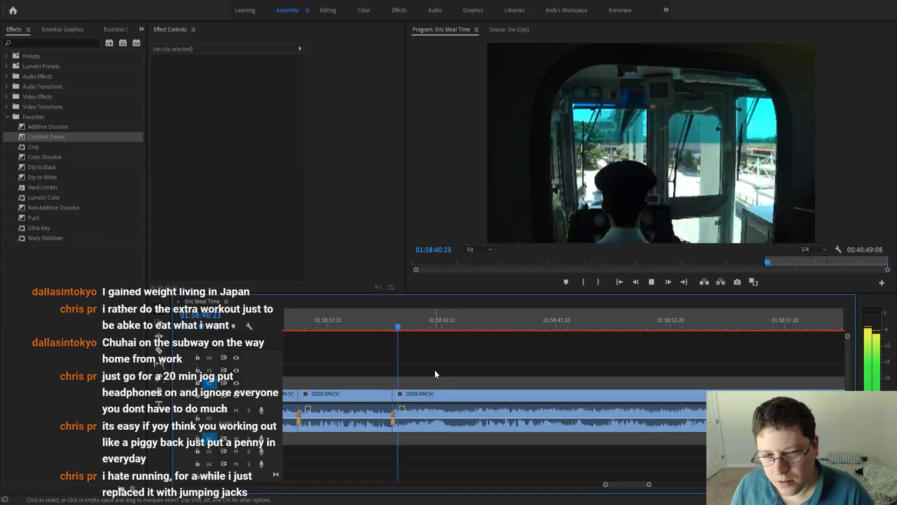
key("minus")
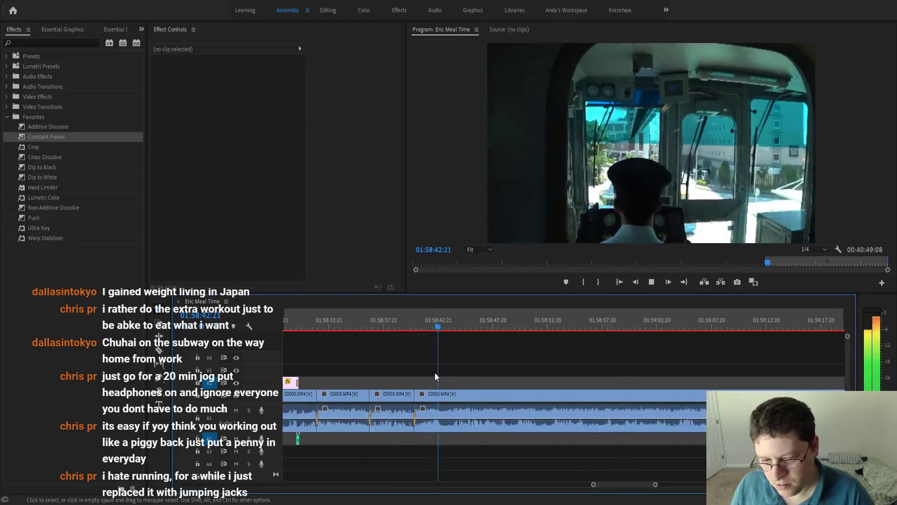
key("equal")
key("equal")
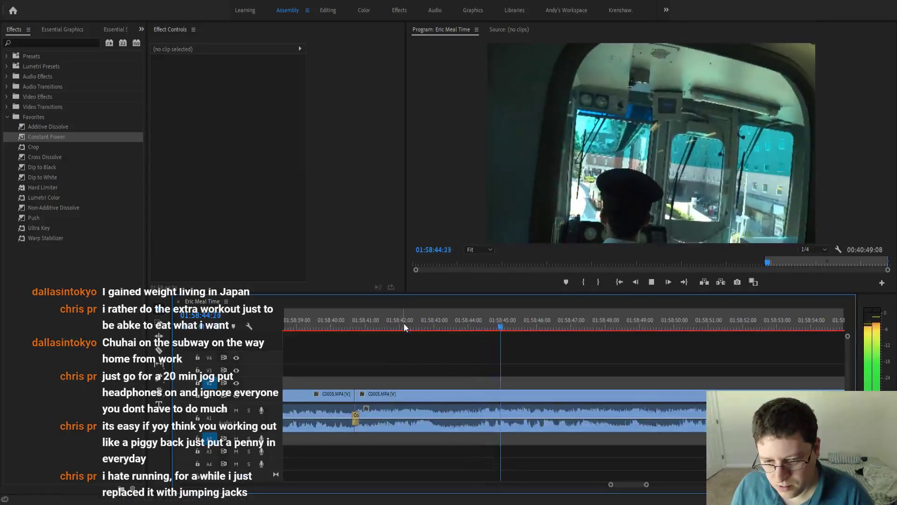
left_click_drag(404, 324, 443, 329)
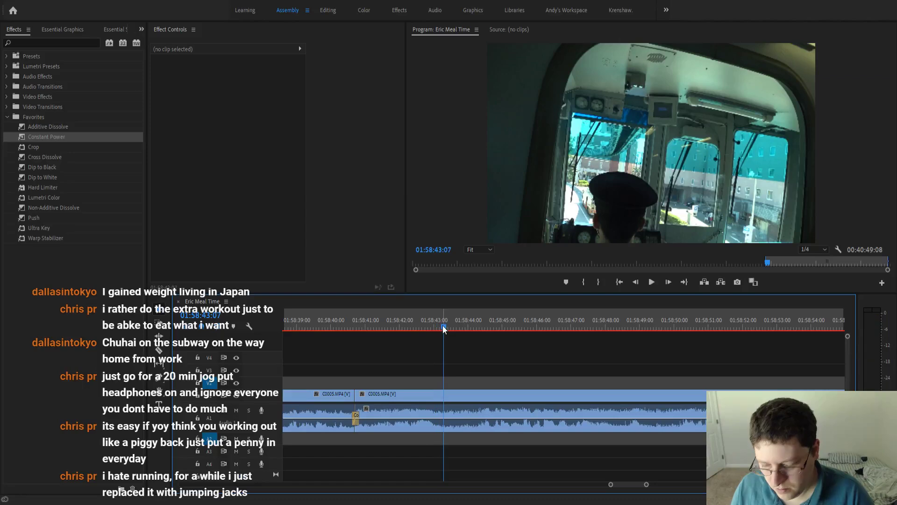
key("ctrl+k")
Split C0005.MP4 again at 01:58:44:18 and ripple-delete the short section between the two cuts.
key("space")
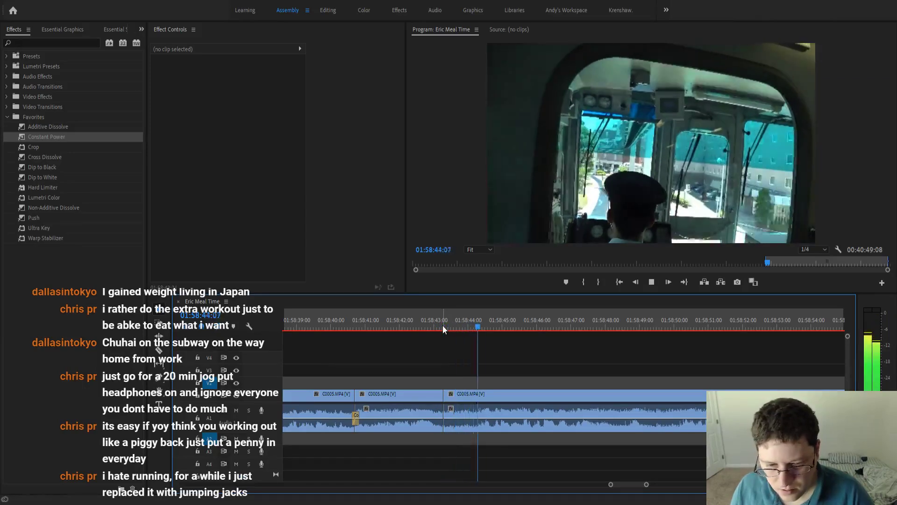
left_click_drag(516, 324, 494, 334)
key("ctrl+k")
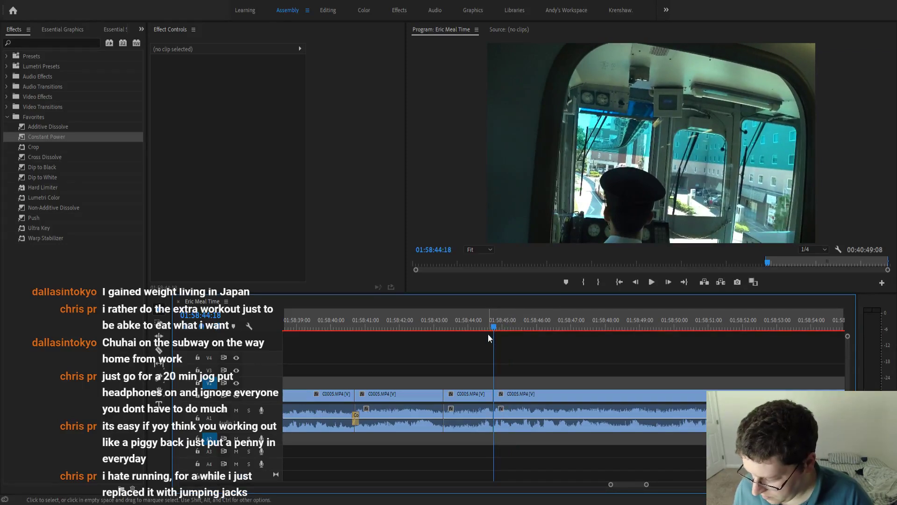
left_click(475, 392)
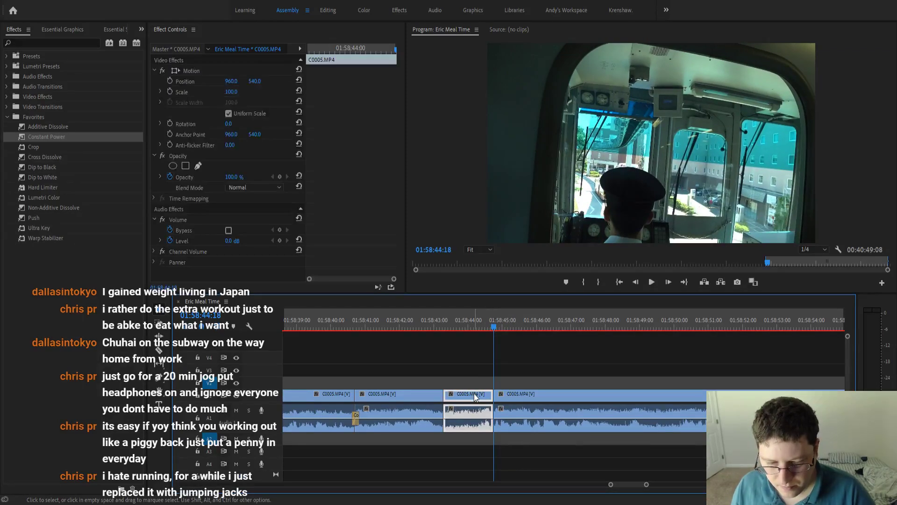
key("shift+Delete")
Add a Constant Power transition to the new C0005.MP4 audio join at 01:58:43:07 and play it back from 01:58:42:12.
left_click(424, 322)
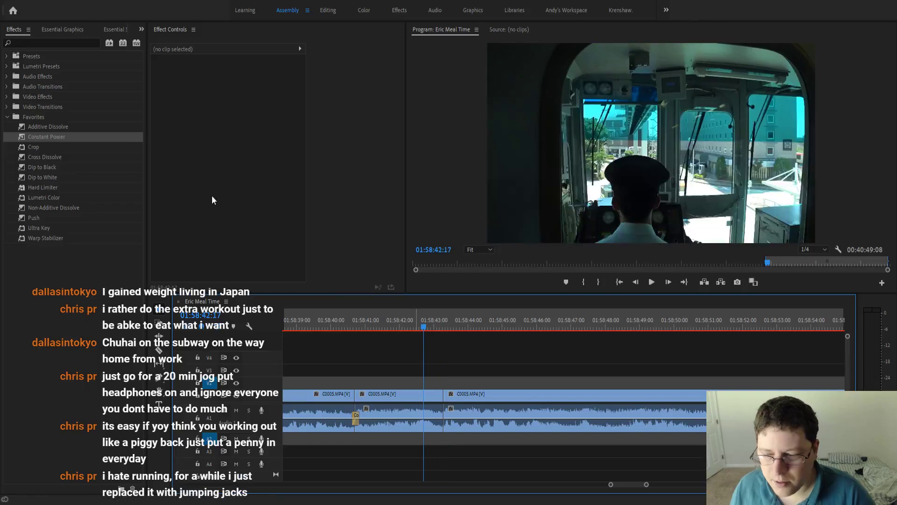
left_click_drag(48, 137, 444, 423)
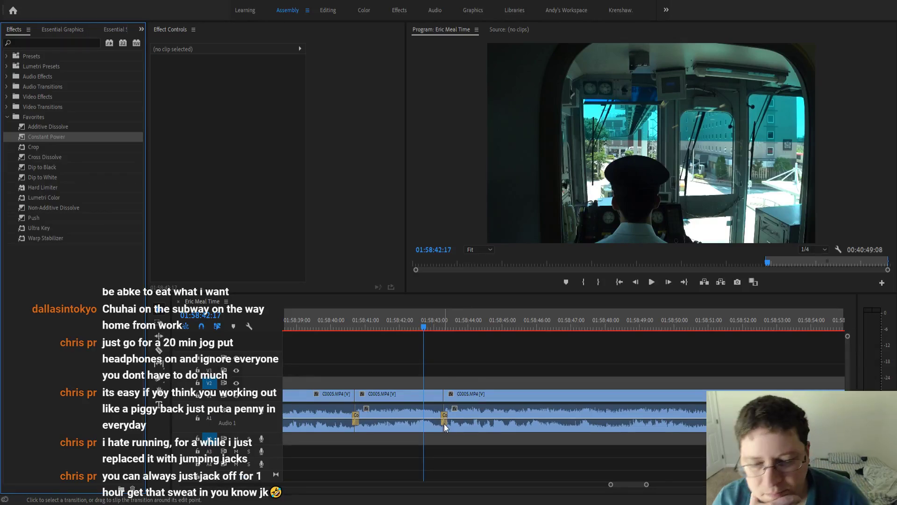
left_click(417, 322)
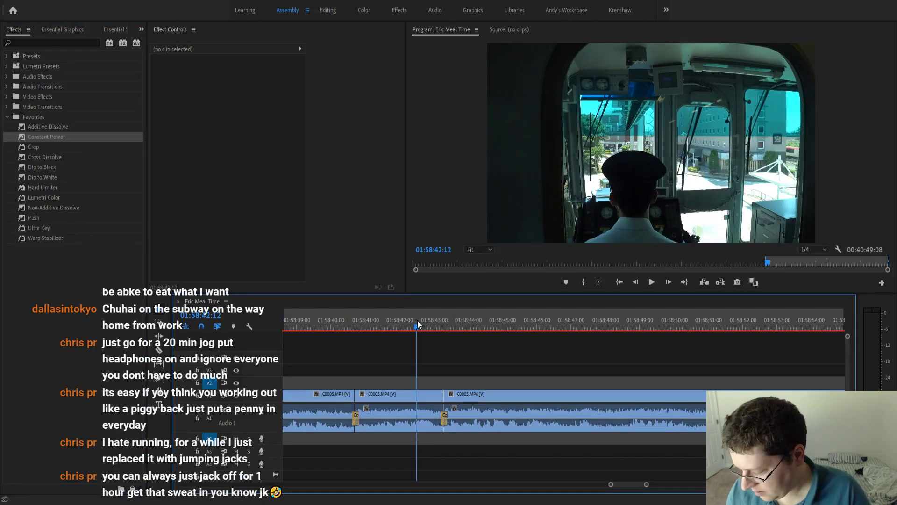
key("space")
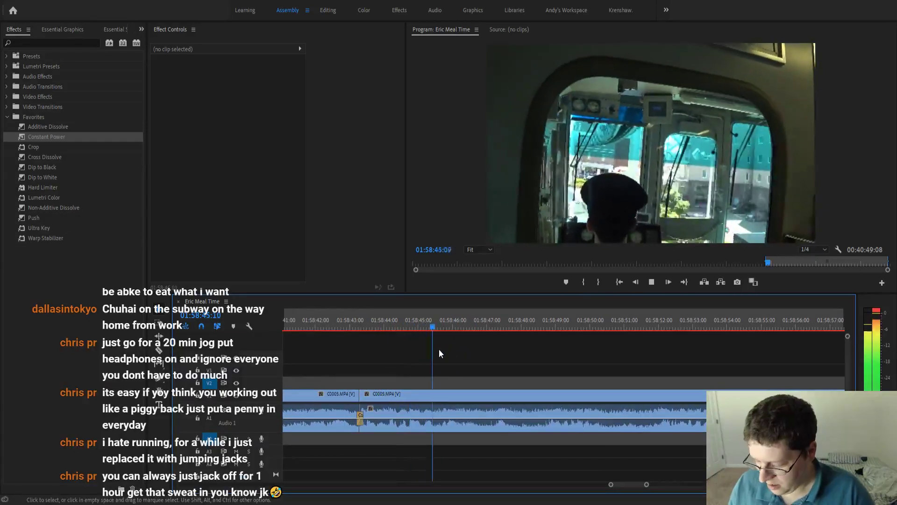
Replay the C0005.MP4 footage after the newest join and split the clip at 01:58:47:00.
key("minus")
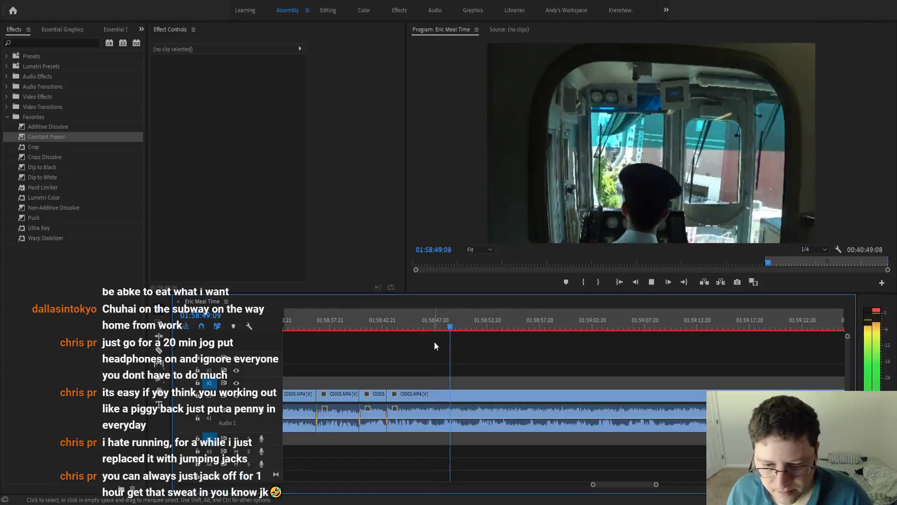
left_click(403, 323)
key("equal")
key("equal")
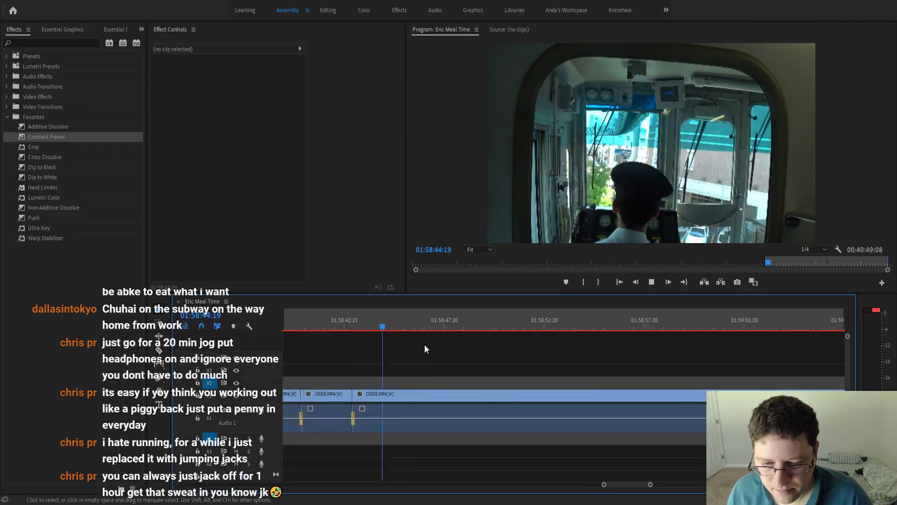
key("space")
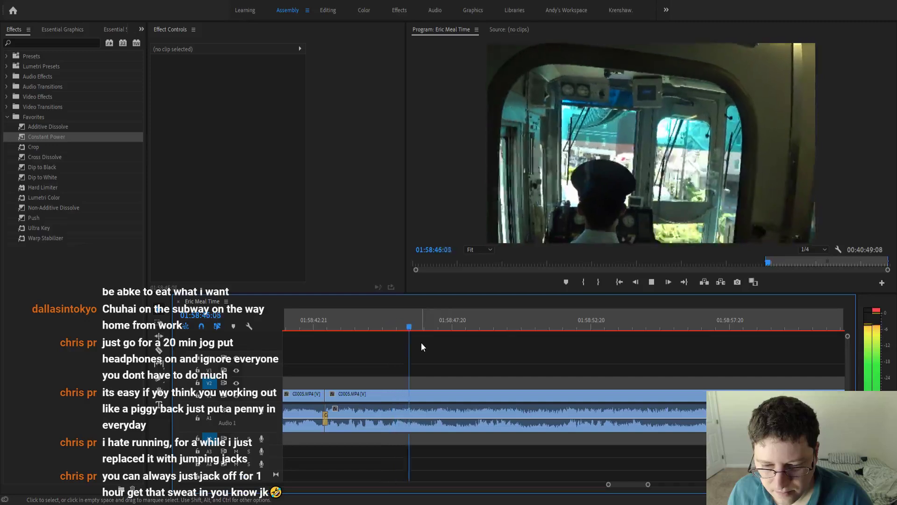
key("space")
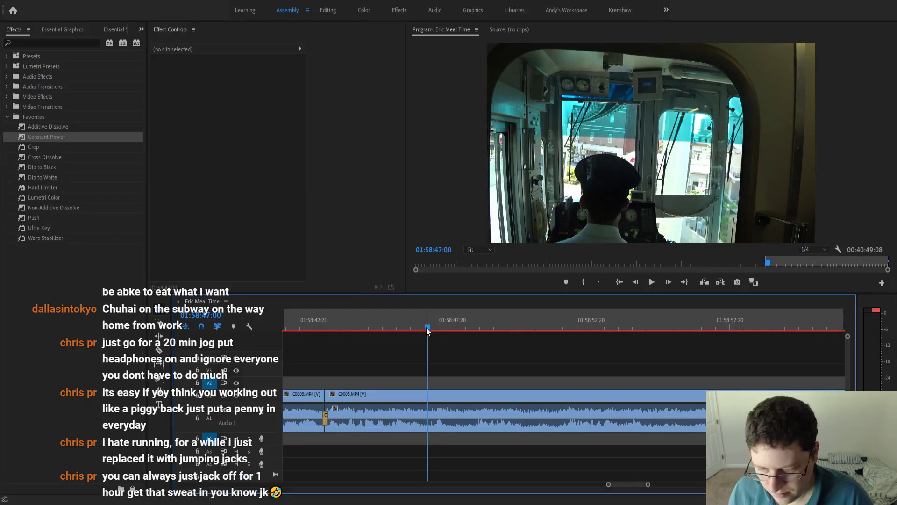
key("ctrl+k")
Split C0005.MP4 about 1.5 seconds after the 01:58:47:00 cut and ripple-delete the section in between.
left_click_drag(431, 326, 472, 331)
key("ctrl+k")
left_click(466, 394)
key("shift+Delete")
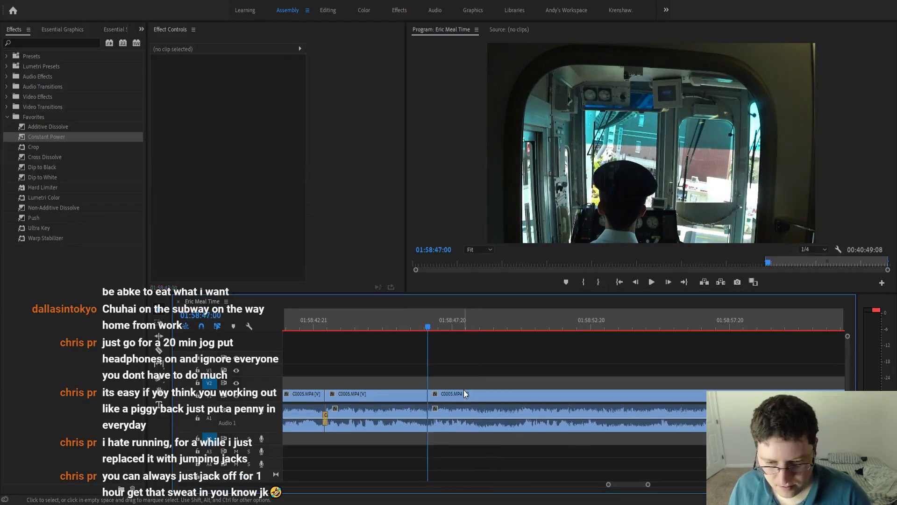
Add a Constant Power audio transition at the C0005.MP4 cut at 01:58:47:00 and play back the surrounding footage.
left_click_drag(414, 331, 406, 330)
mouse_move(53, 137)
left_mouse_down()
mouse_move(410, 412)
mouse_move(430, 416)
left_mouse_up()
key("space")
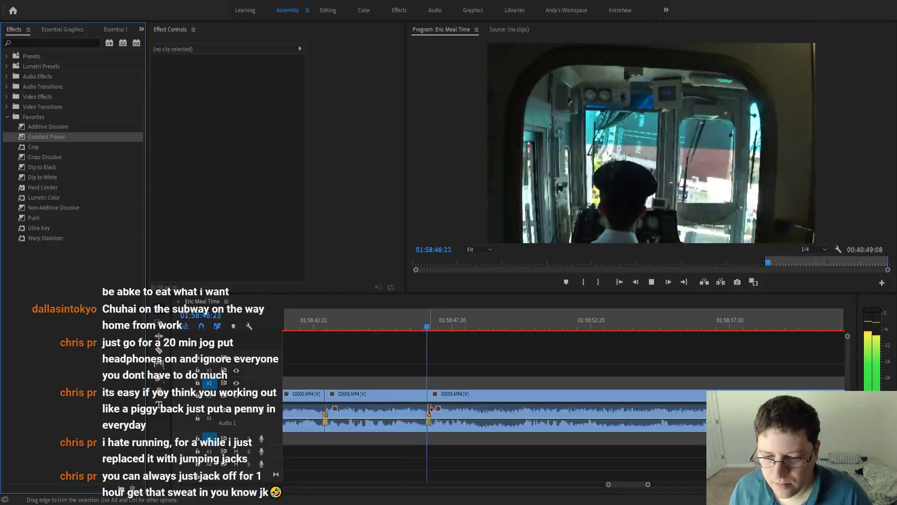
left_click(369, 322)
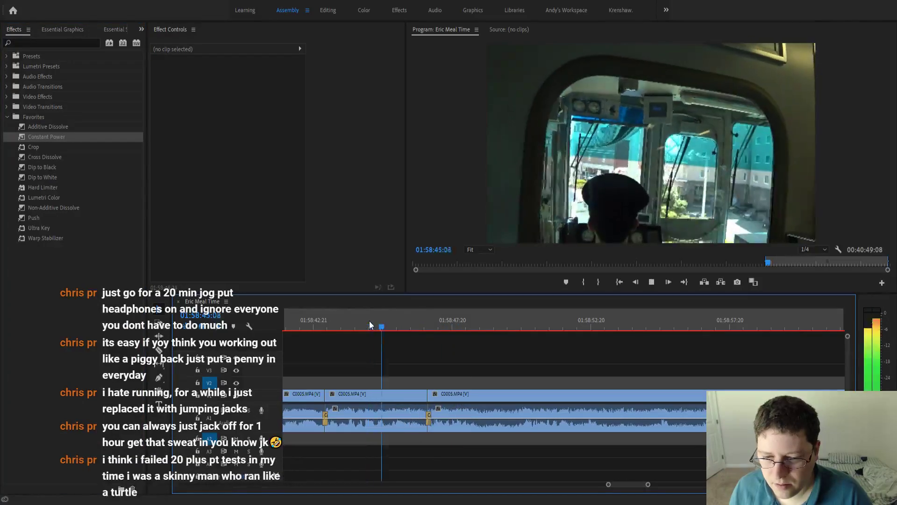
key("space")
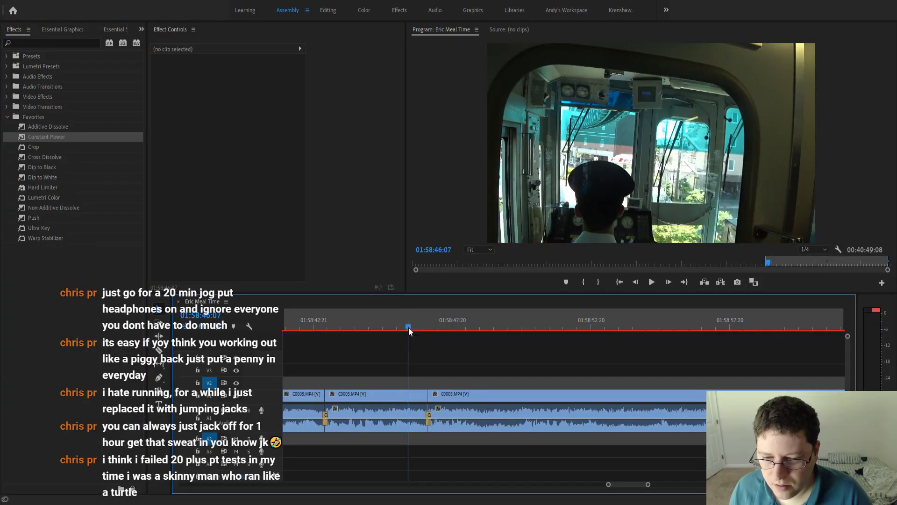
Ripple-trim the end of the C0005.MP4 clip before the newest transition back to 01:58:46:03.
left_click_drag(408, 327, 404, 329)
left_click(159, 335)
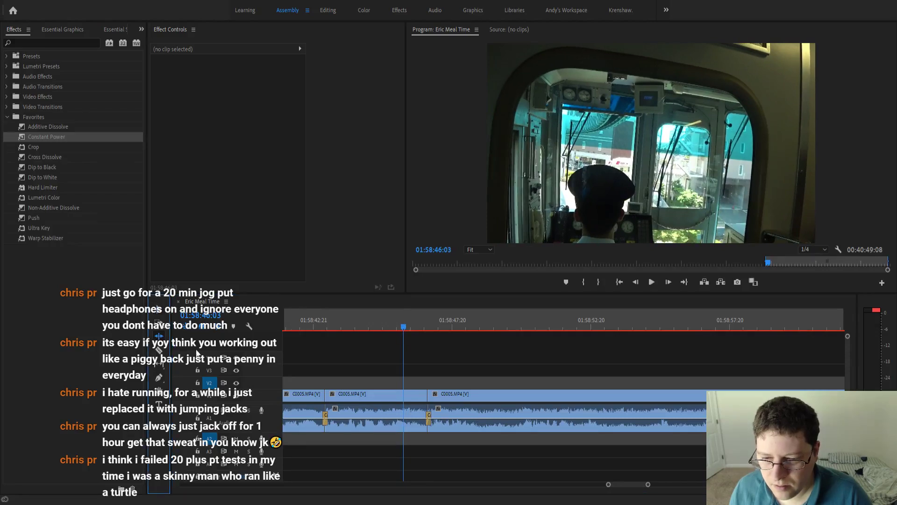
left_click(426, 394)
left_click_drag(416, 394, 402, 394)
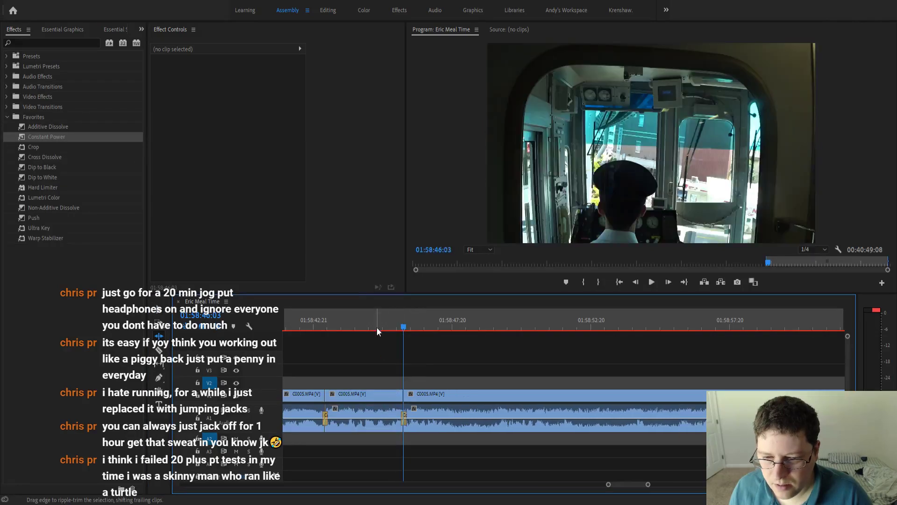
Play back the trimmed cut from before 01:58:46:03 and save the project.
left_click(369, 322)
key("space")
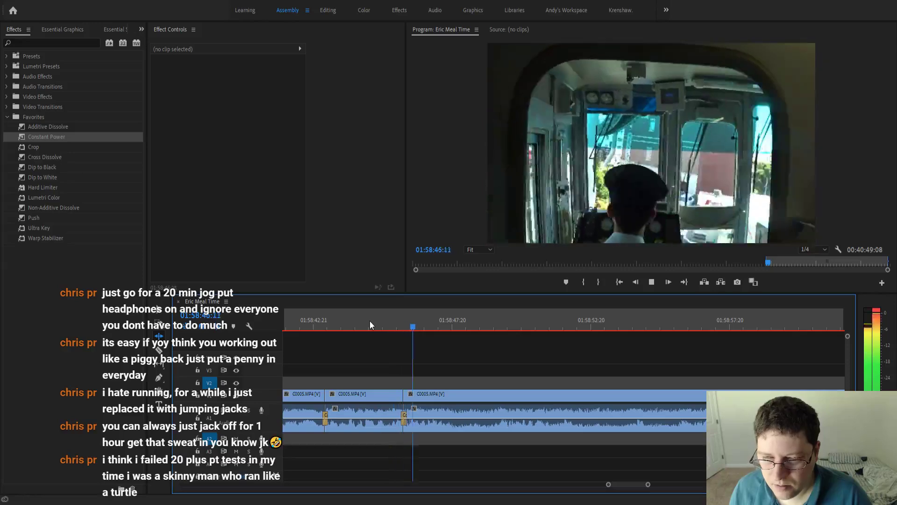
left_click(160, 313)
key("space")
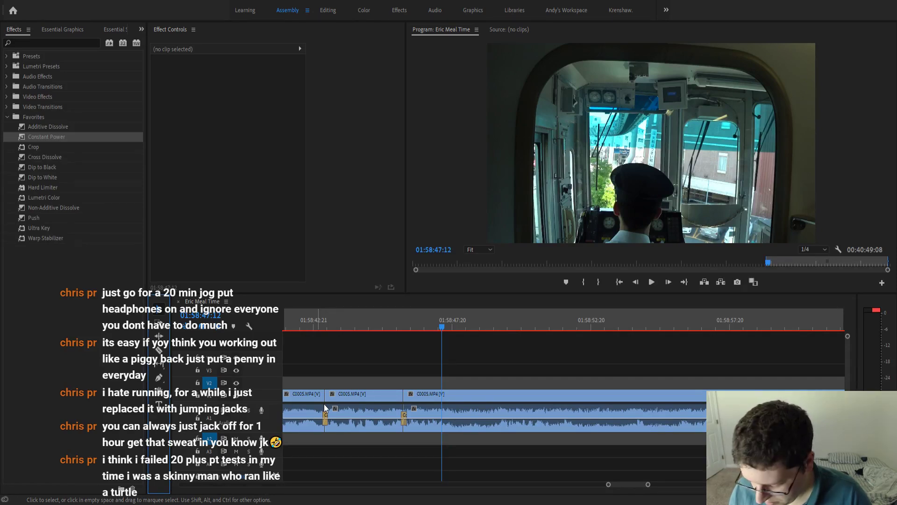
key("ctrl+s")
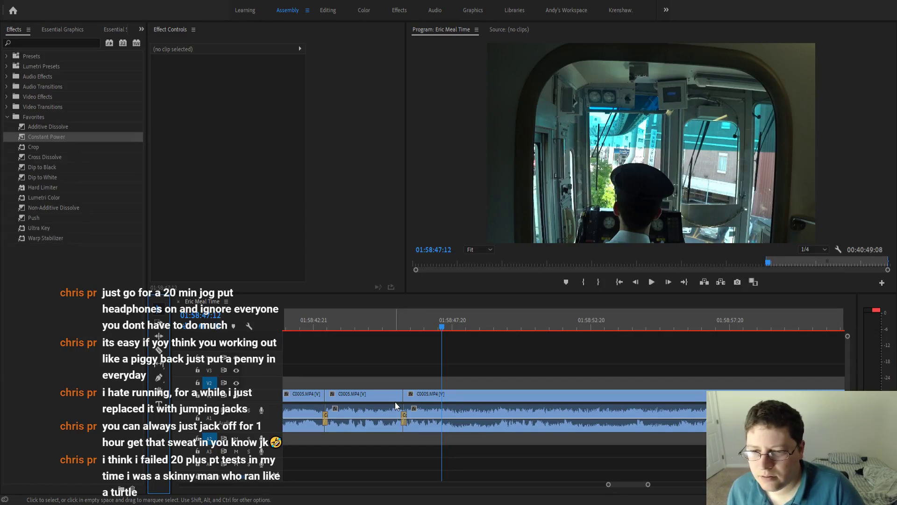
Play the sequence from 01:58:44:11 to review the train cab footage across the last cut.
left_click(389, 321)
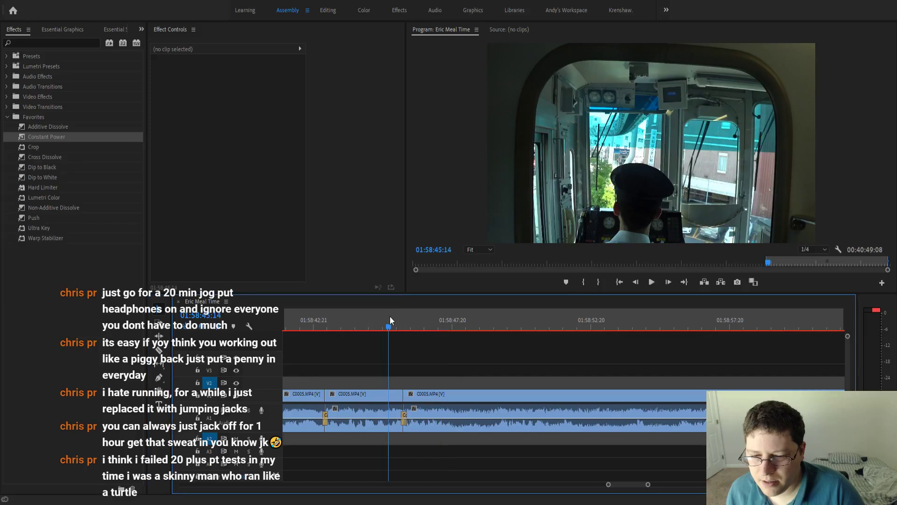
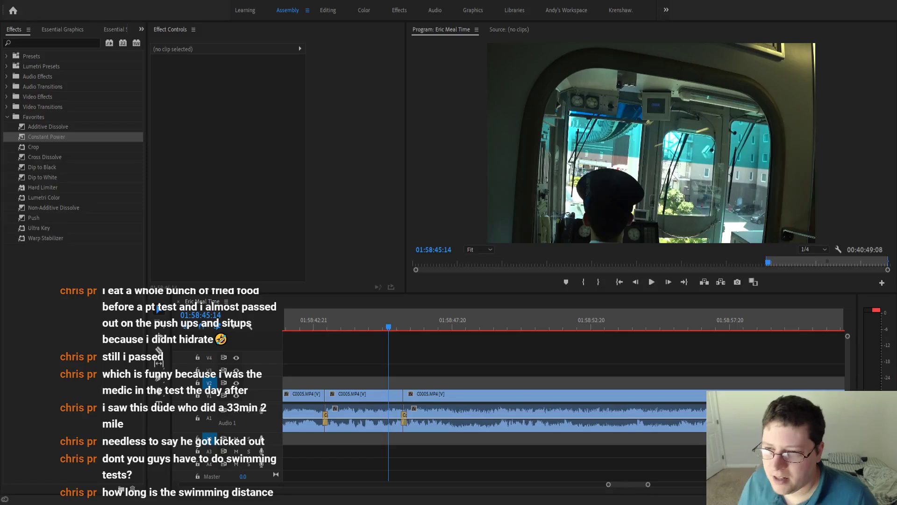
left_click(681, 30)
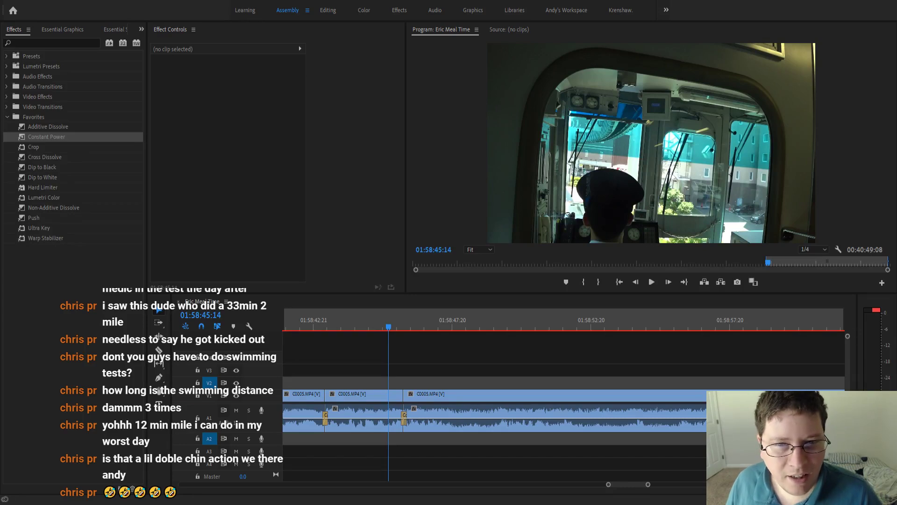
left_click(417, 383)
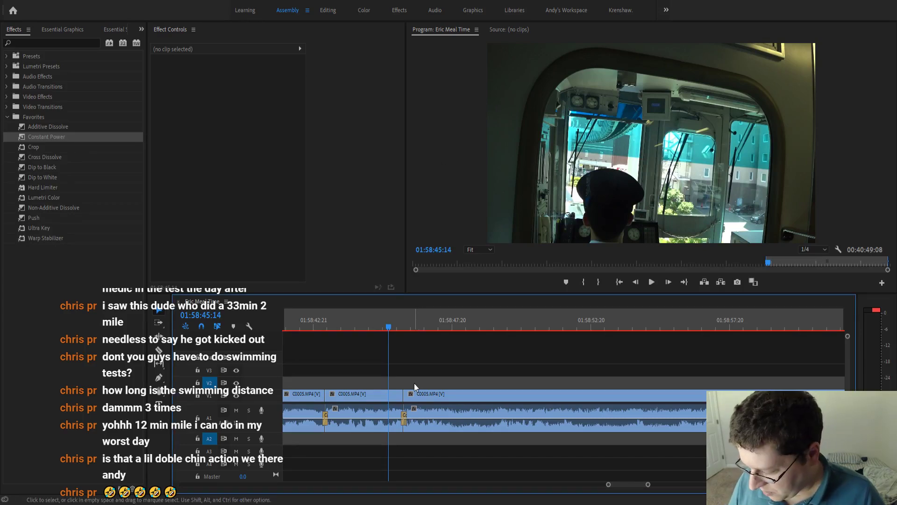
left_click(384, 318)
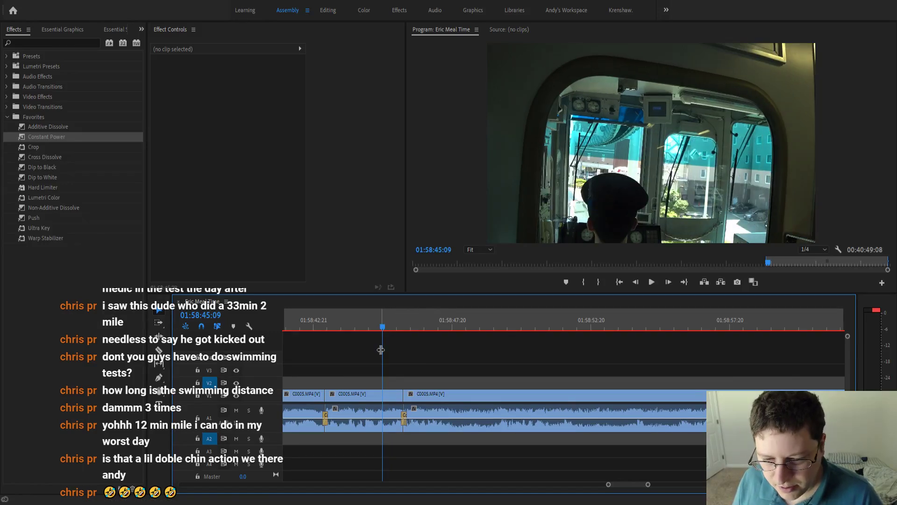
left_click(358, 321)
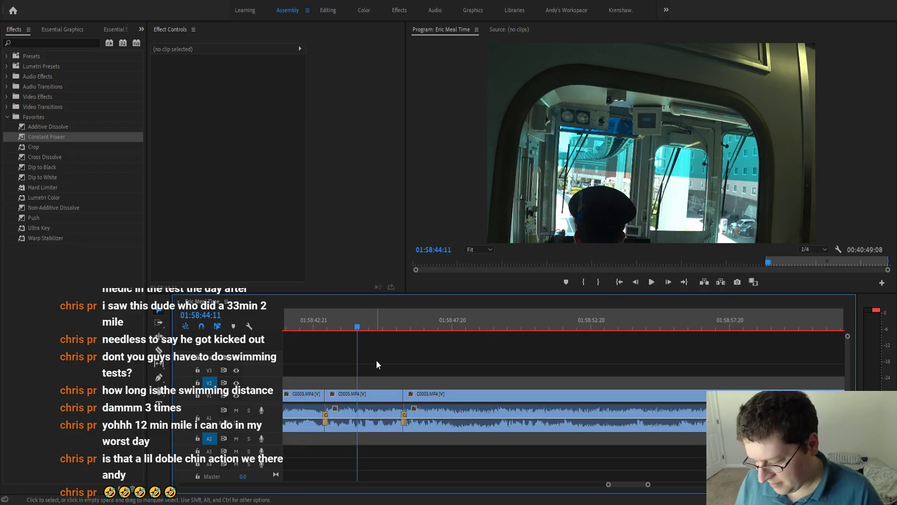
key("space")
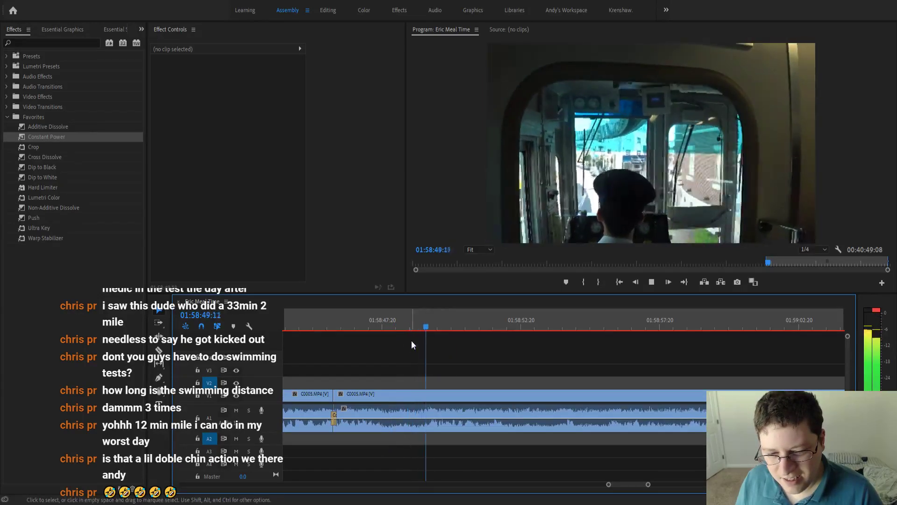
Split the last C0005.MP4 clip at 01:58:48:00 and 01:58:49:10, and ripple-delete the section between the cuts.
left_click(366, 320)
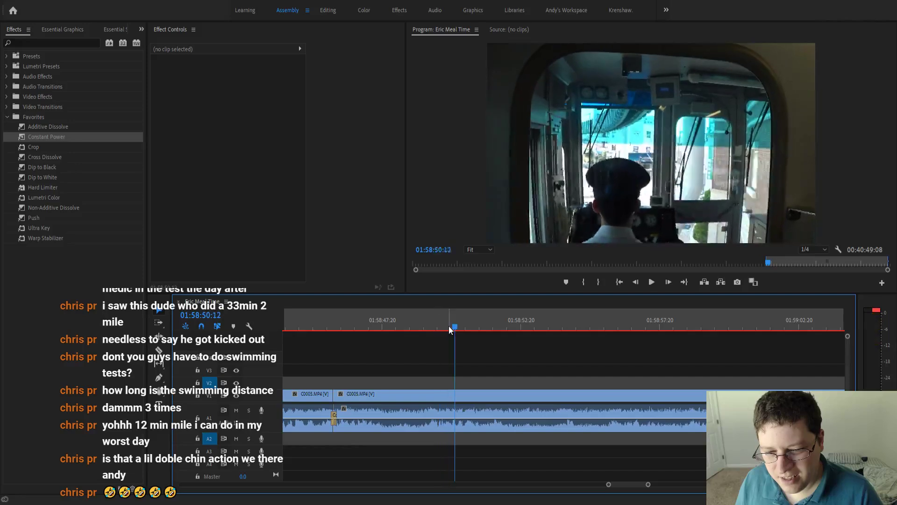
left_click(358, 327)
key("space")
key("ctrl+k")
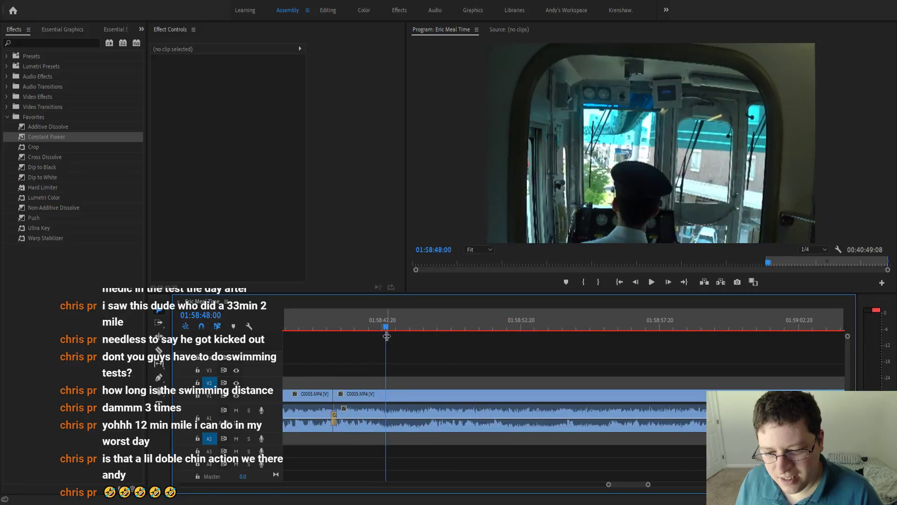
left_click_drag(384, 328, 422, 331)
key("Up")
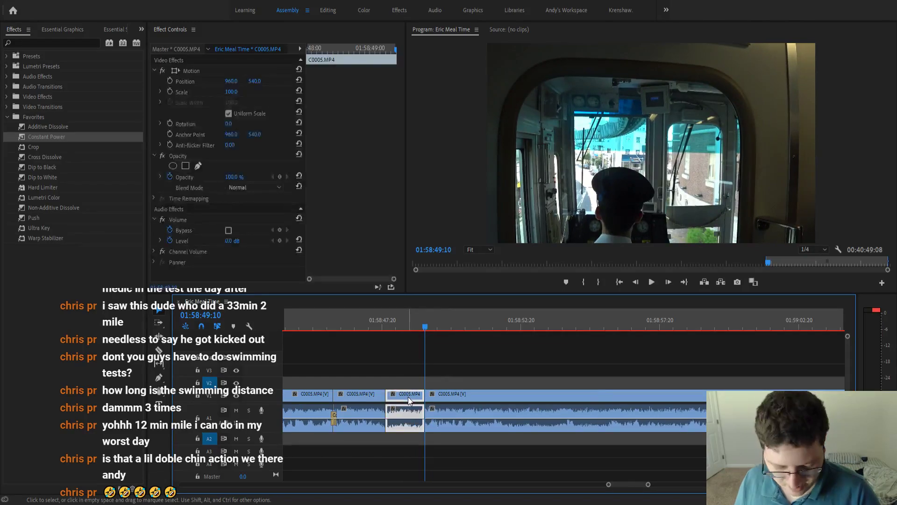
Add a Constant Power audio transition at the new cut at 01:58:48:00 and play back the footage after it.
left_click(366, 321)
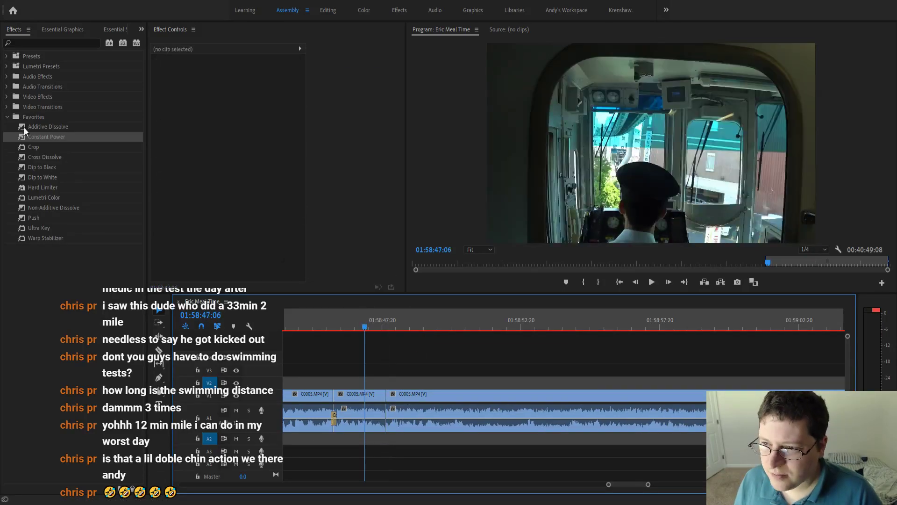
left_click_drag(39, 138, 308, 370)
left_click_drag(388, 423, 388, 420)
key("space")
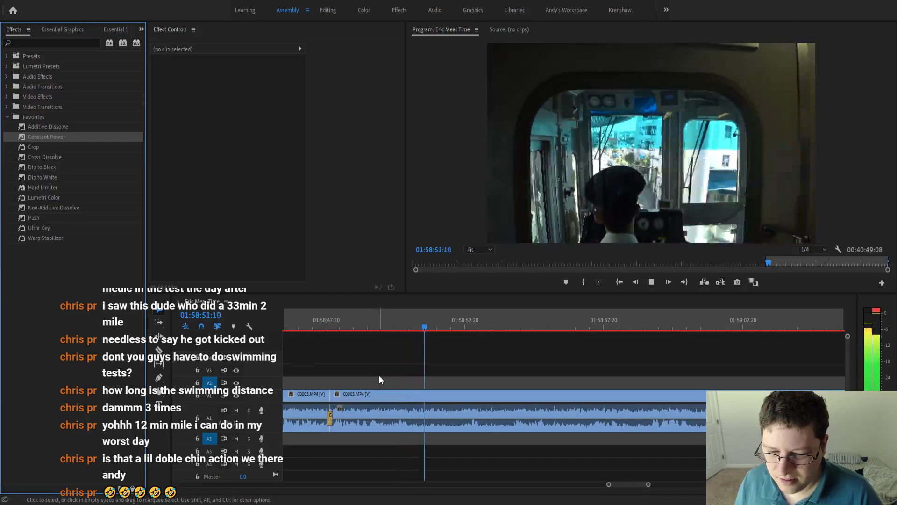
Replay the cab footage and split the last C0005.MP4 clip at 01:58:51:06.
left_click(396, 326)
key("space")
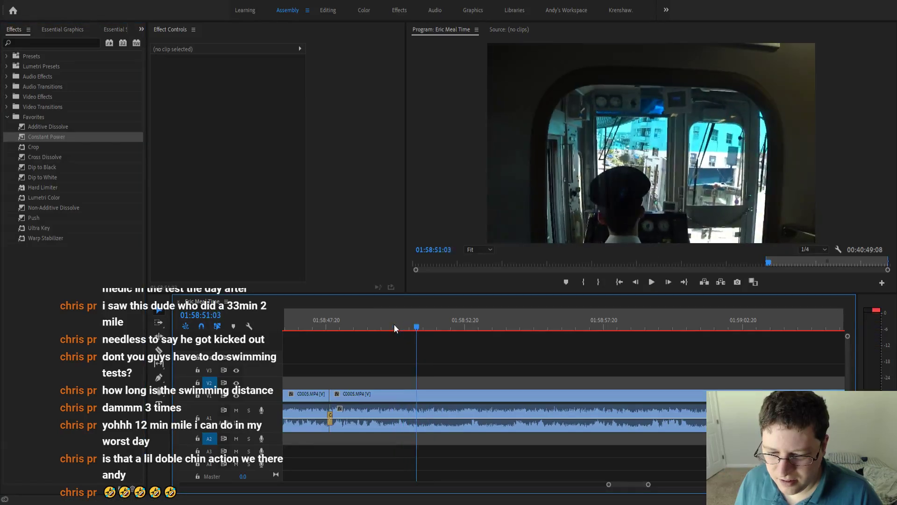
key("space")
key("ctrl+k")
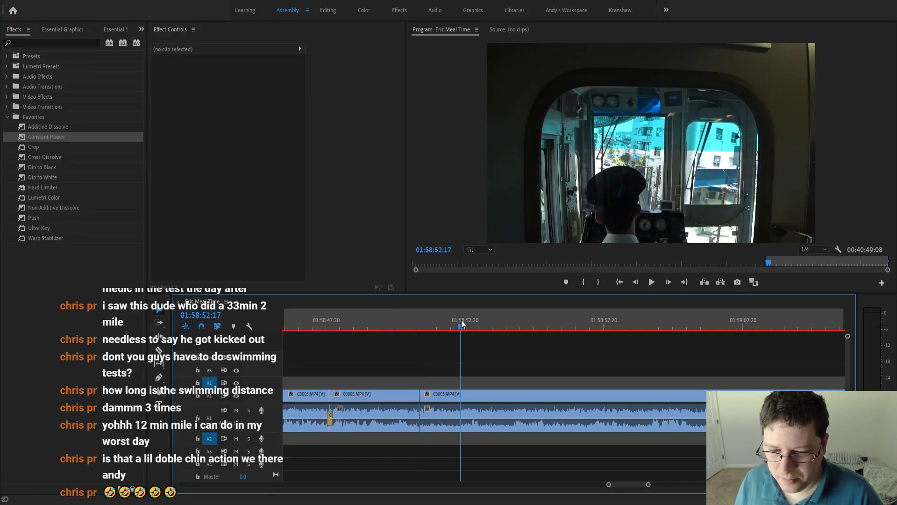
Skim the rest of the last C0005.MP4 clip to its end for footage worth keeping.
key("minus")
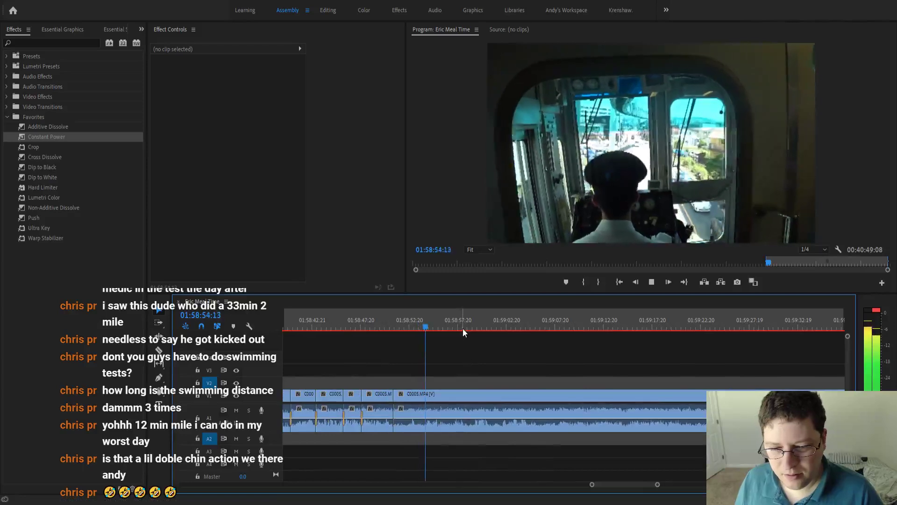
left_click_drag(462, 322, 498, 318)
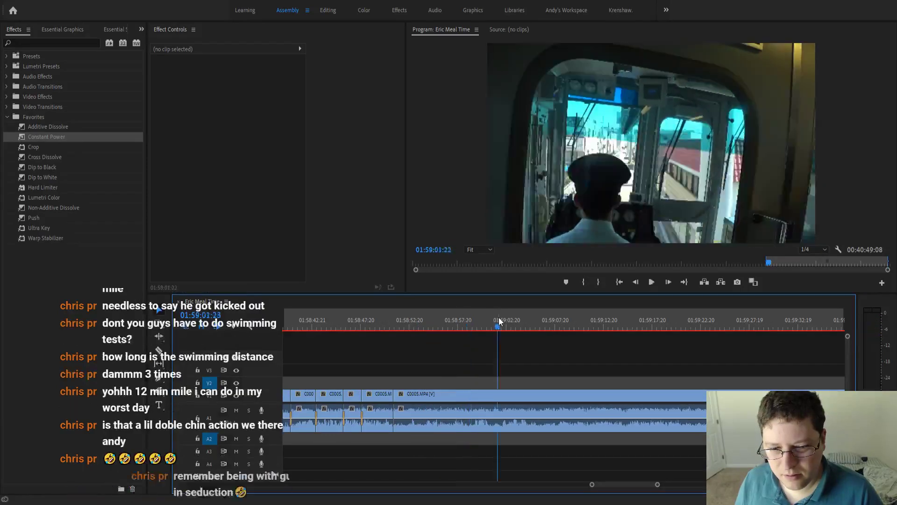
key("space")
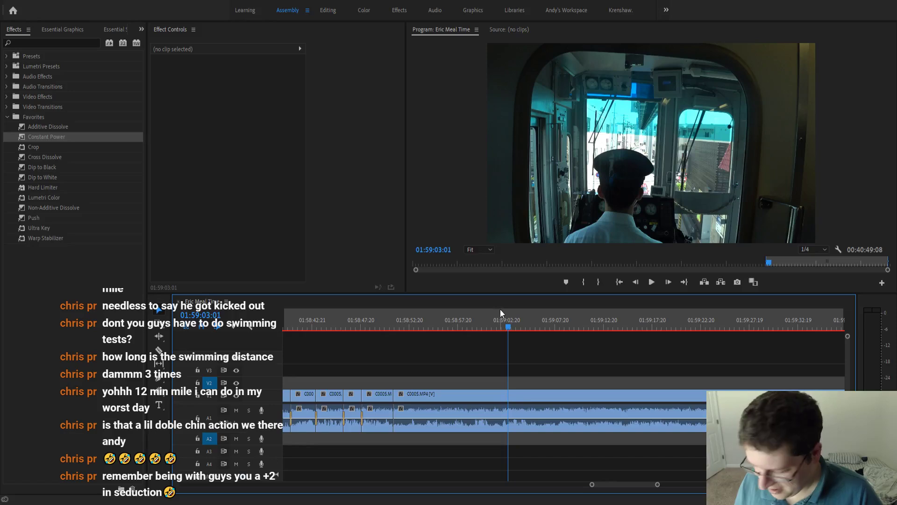
left_click(522, 321)
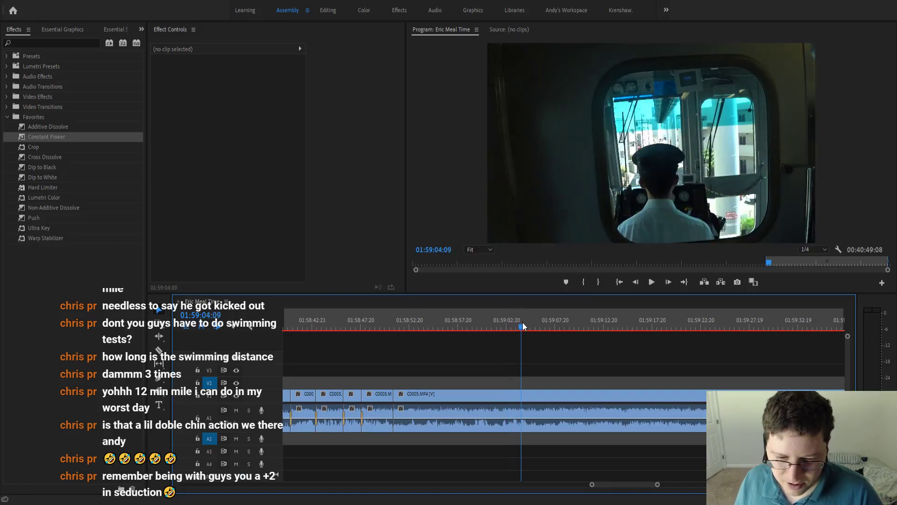
key("space")
scroll(514, 332, "down", 3)
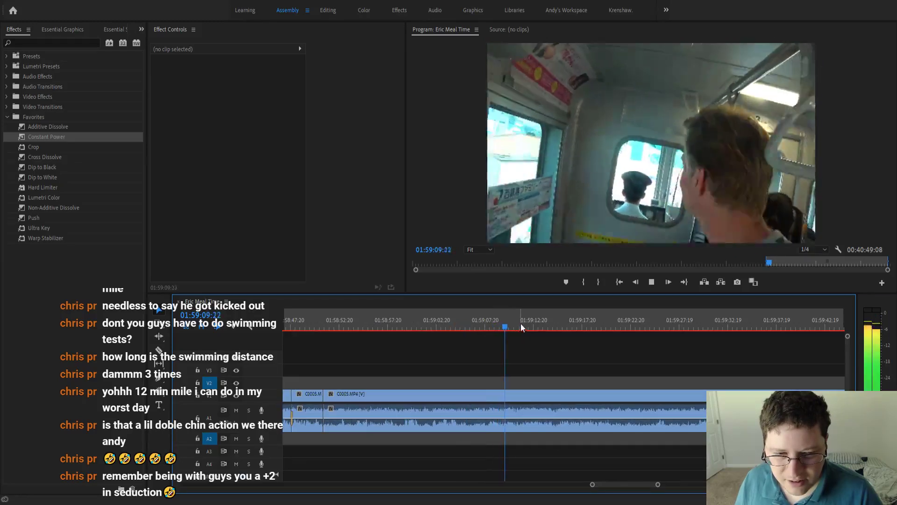
left_click(532, 322)
key("space")
left_click(559, 322)
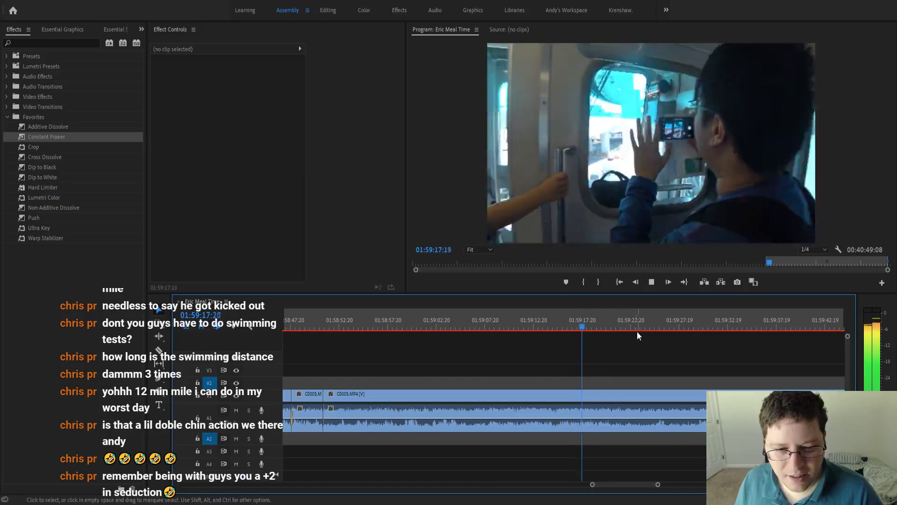
left_click(638, 322)
key("minus")
key("minus")
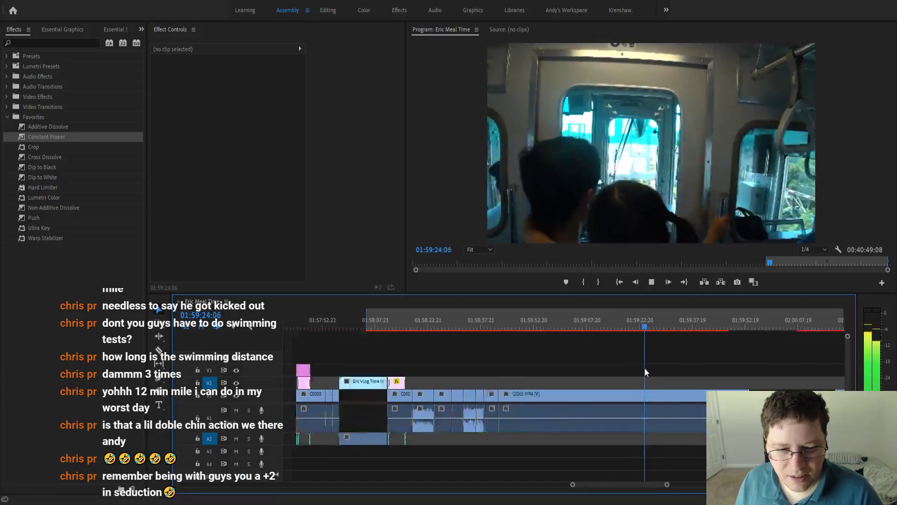
left_click(622, 323)
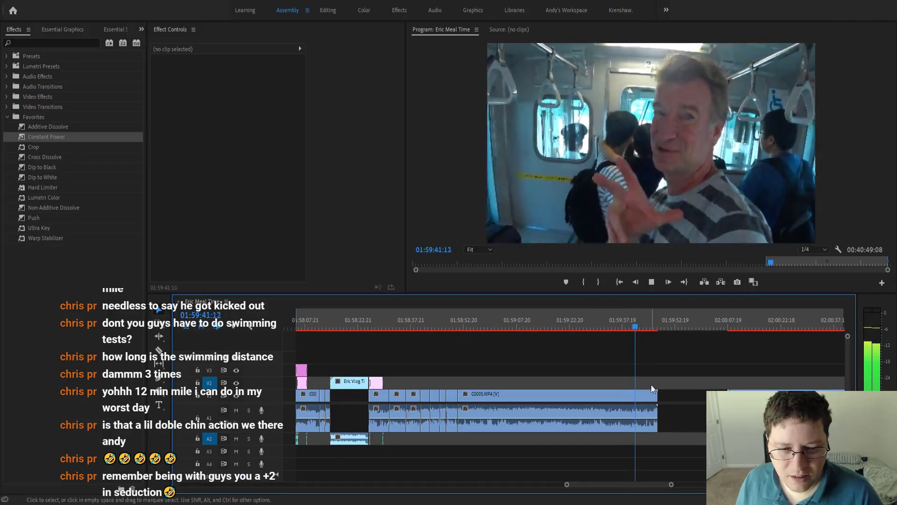
Stop playback and ripple-delete the remaining C0005.MP4 clip after the cut at 01:58:51:06.
key("space")
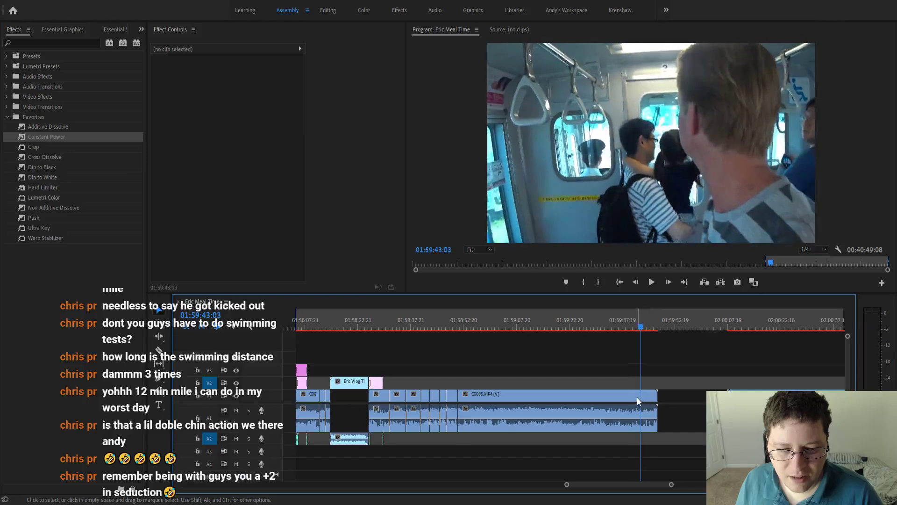
left_click(637, 398)
key("shift+Delete")
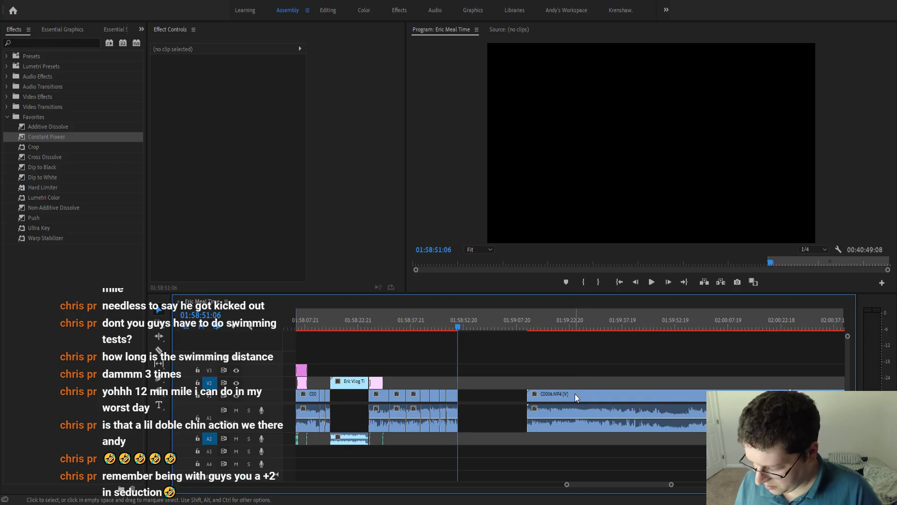
Move the C0006.MP4 clip earlier to start at 01:58:57:22 and place the playhead at its first frame.
left_click_drag(574, 393, 517, 393)
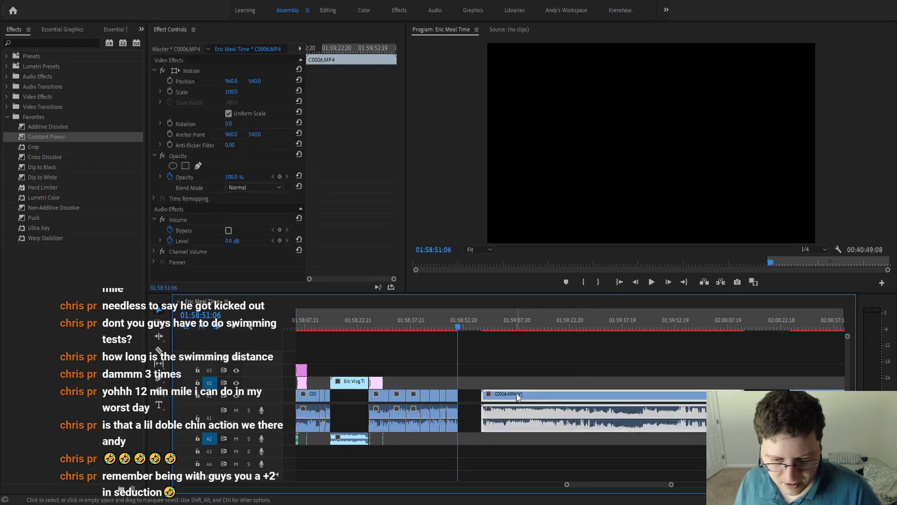
left_click(480, 321)
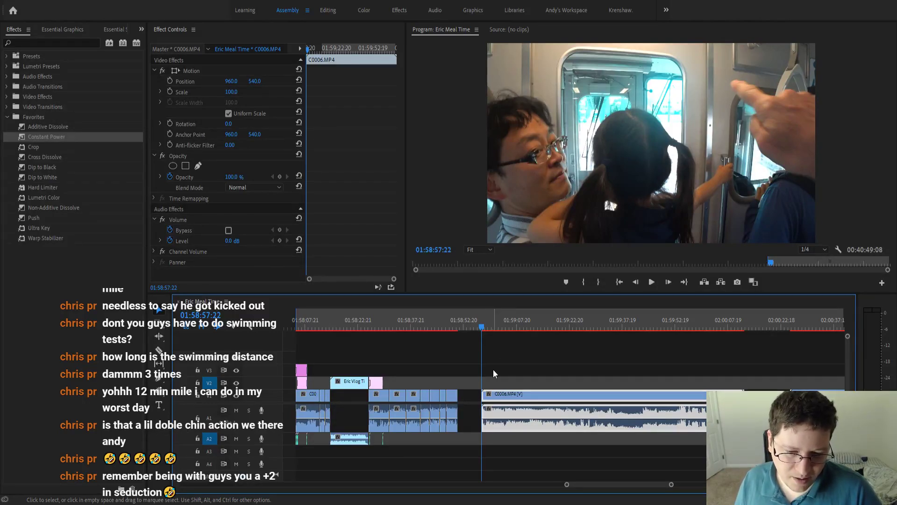
scroll(486, 370, "up", 2)
scroll(486, 370, "up", 3)
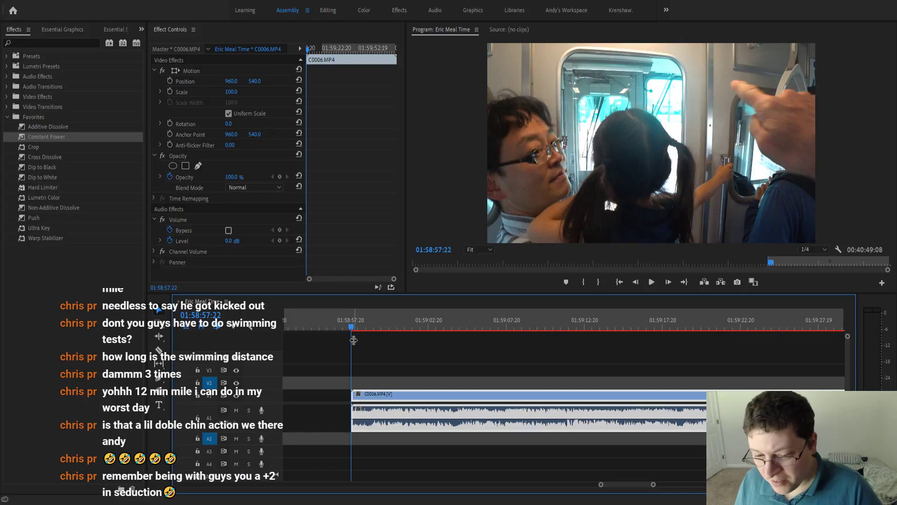
Play and skim the C0006.MP4 clip from its start to find where the usable train door footage begins.
key("space")
scroll(359, 354, "down", 1)
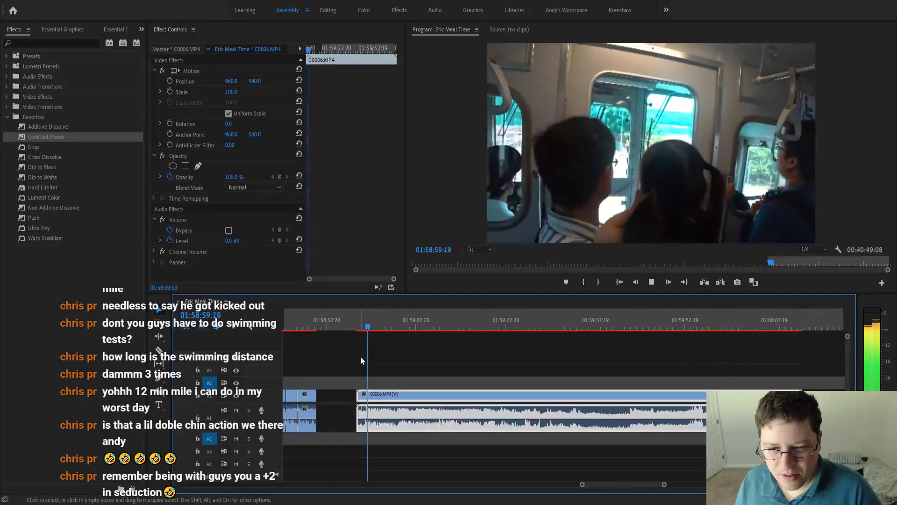
scroll(360, 356, "down", 2)
left_click(386, 327)
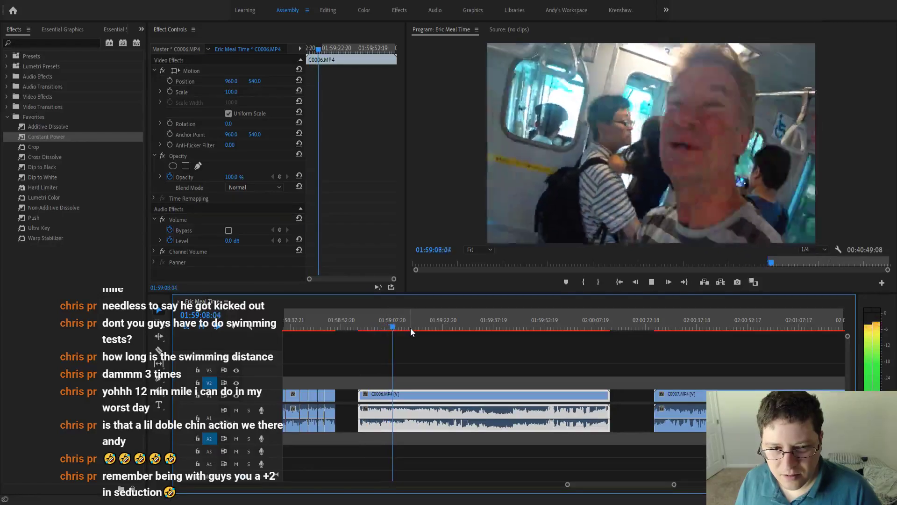
key("space")
left_click(424, 327)
key("space")
left_click(449, 327)
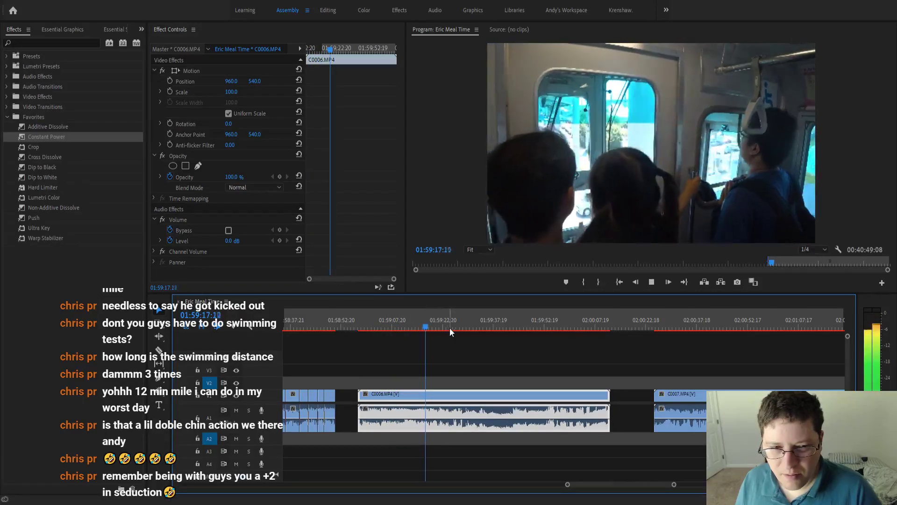
left_click(485, 327)
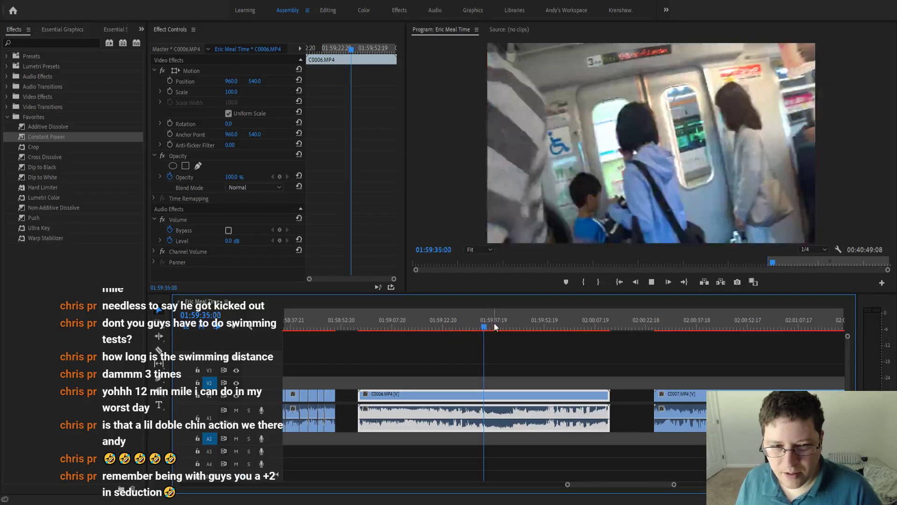
left_click(515, 322)
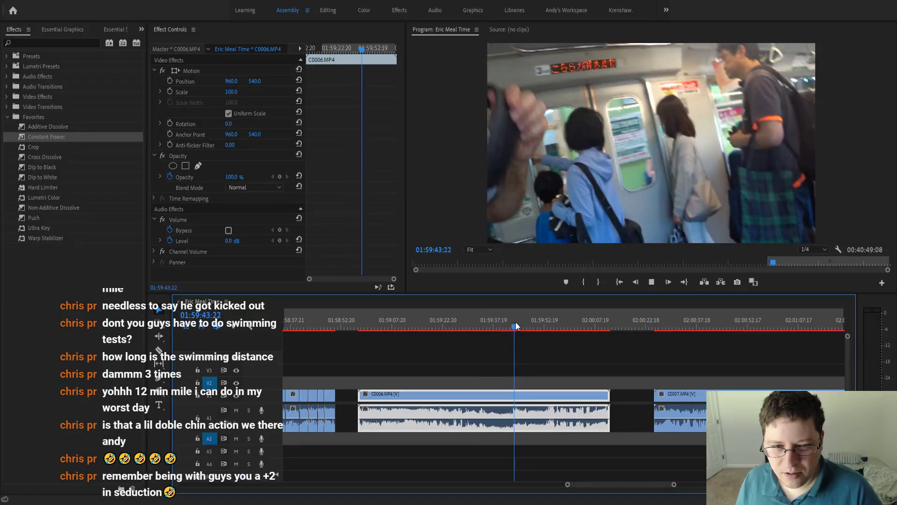
key("space")
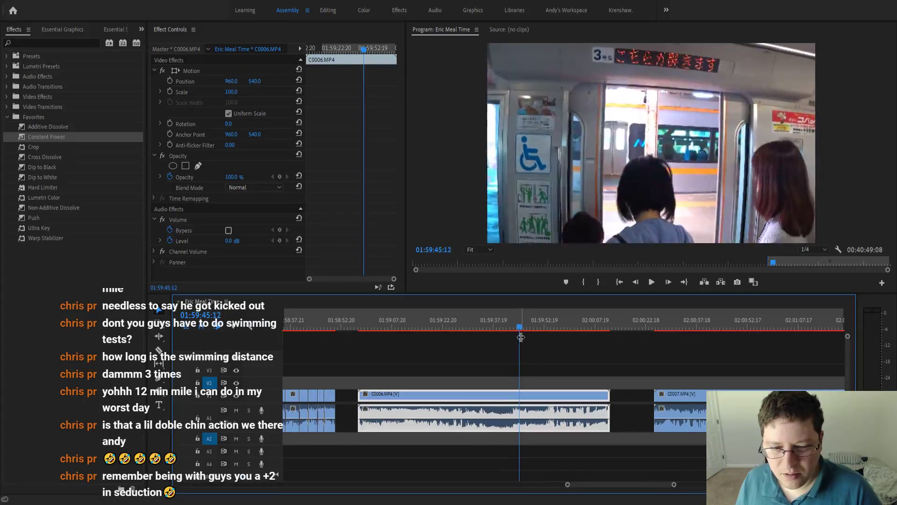
Find the moment just before the train doors open and split the C0006.MP4 clip at 01:59:43:10.
key("equal")
left_click_drag(520, 328, 495, 338)
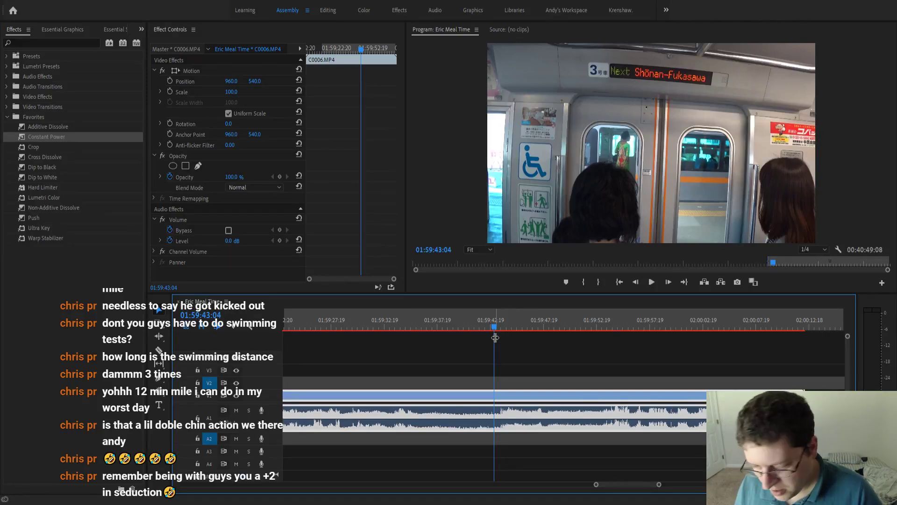
left_click_drag(495, 327, 492, 328)
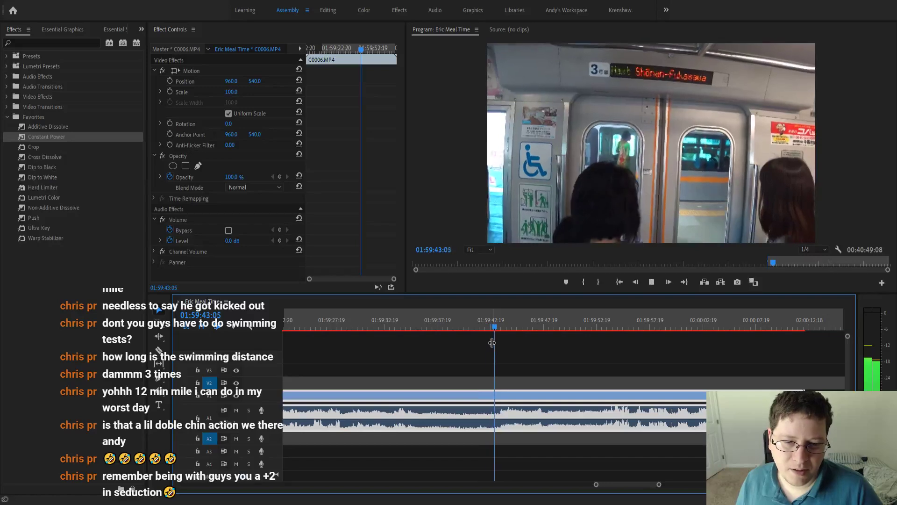
left_click(508, 328)
left_click_drag(508, 329, 497, 333)
key("minus")
key("ctrl+k")
Ripple-delete the C0006.MP4 section before the cut and move the remaining clip against the end of the last C0005.MP4 clip.
scroll(471, 397, "down", 3)
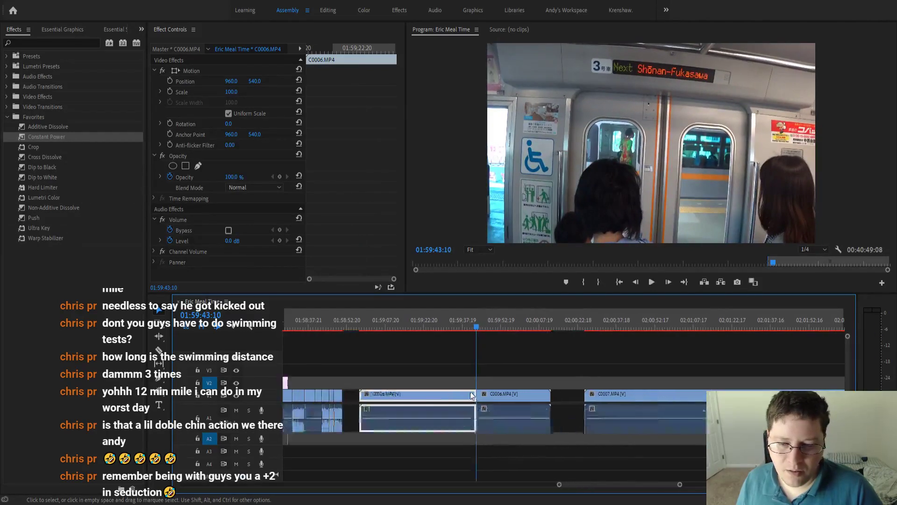
key("shift+Delete")
key("equal")
key("equal")
key("equal")
key("equal")
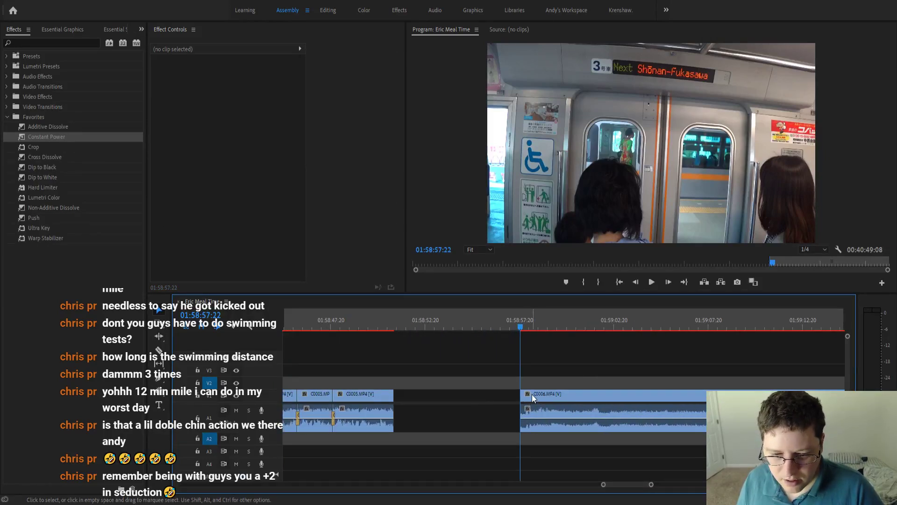
left_click_drag(532, 394, 403, 388)
Add a Constant Power audio transition at the cut between C0005.MP4 and C0006.MP4 and play through it from 01:58:49:22.
scroll(402, 388, "up", 3)
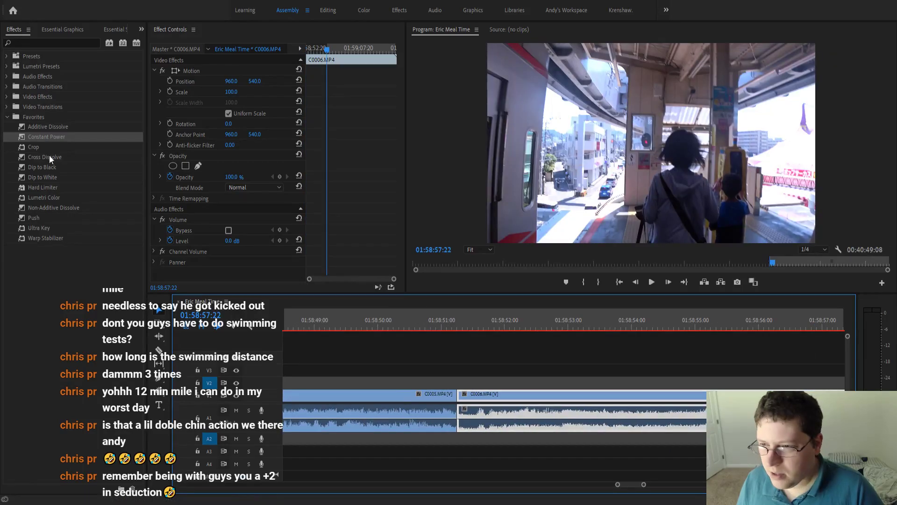
left_click_drag(50, 136, 457, 422)
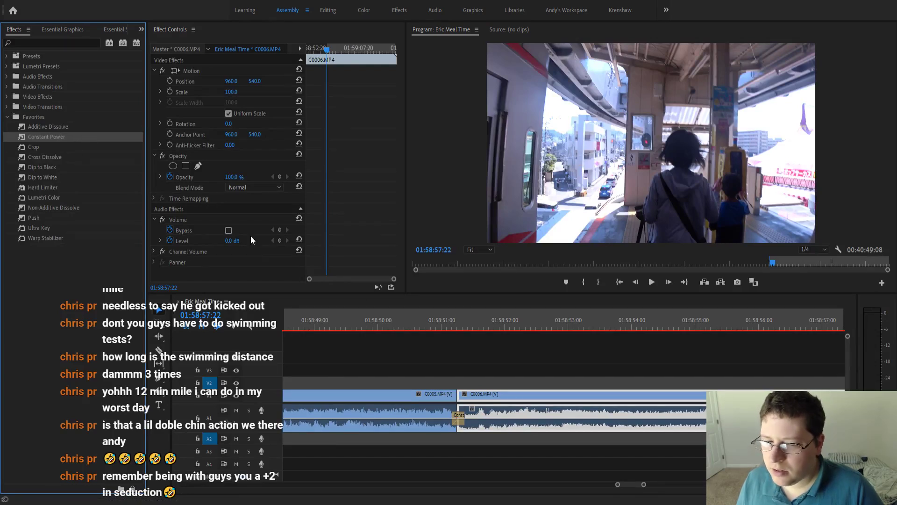
left_click(374, 318)
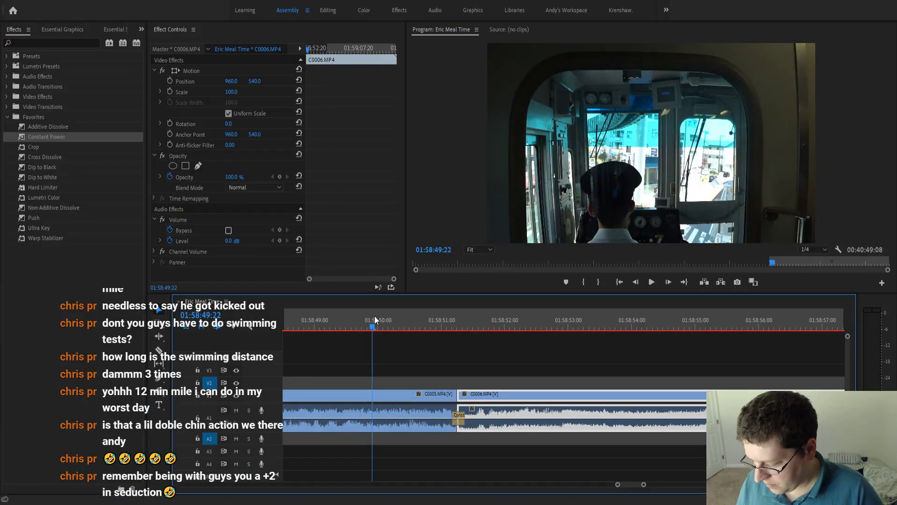
key("space")
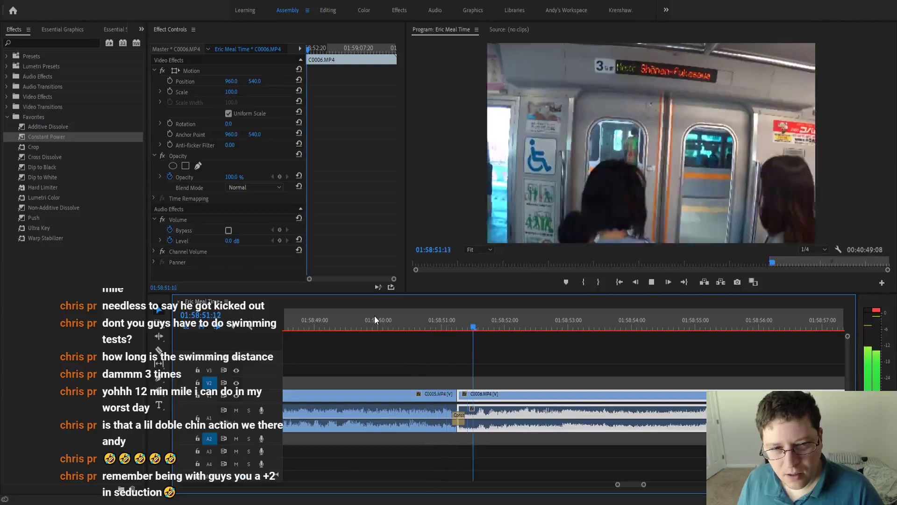
Review the footage of the passengers stepping off the train and split the C0006.MP4 clip at 01:58:54:12.
key("minus")
key("minus")
key("minus")
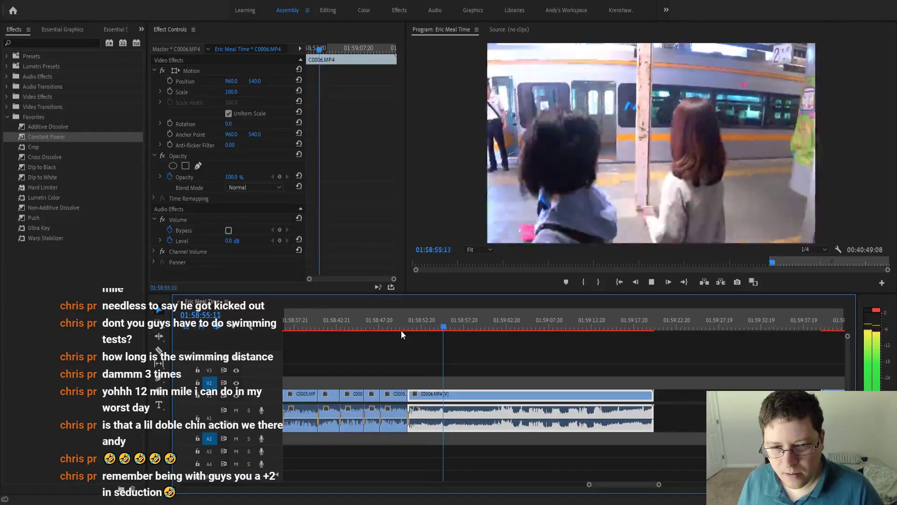
key("equal")
key("equal")
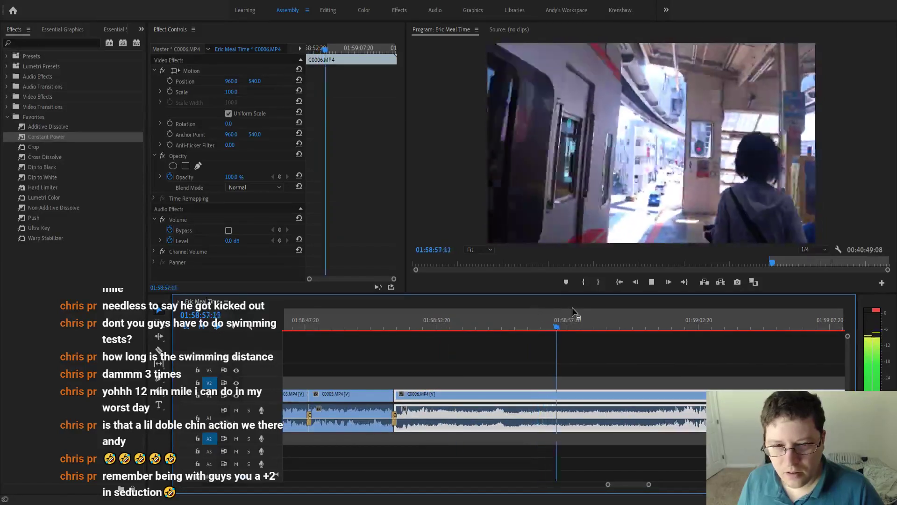
left_click(472, 319)
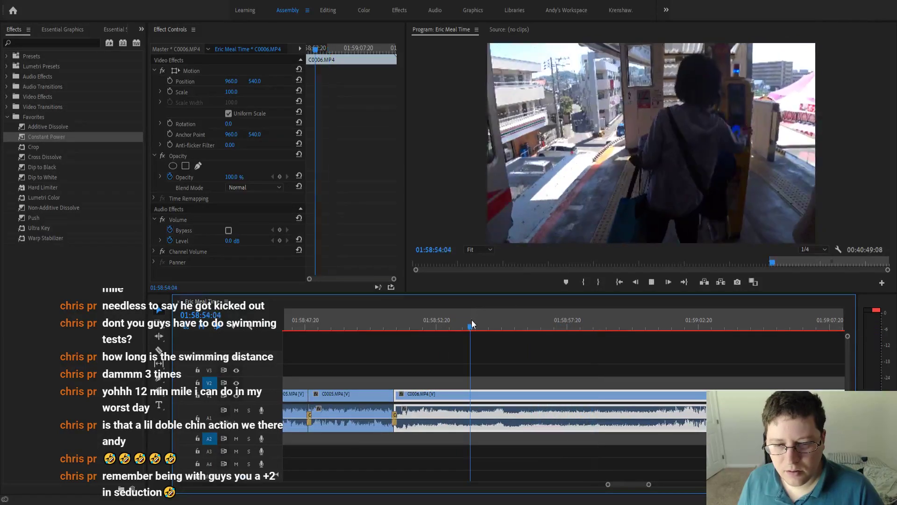
left_click(496, 328)
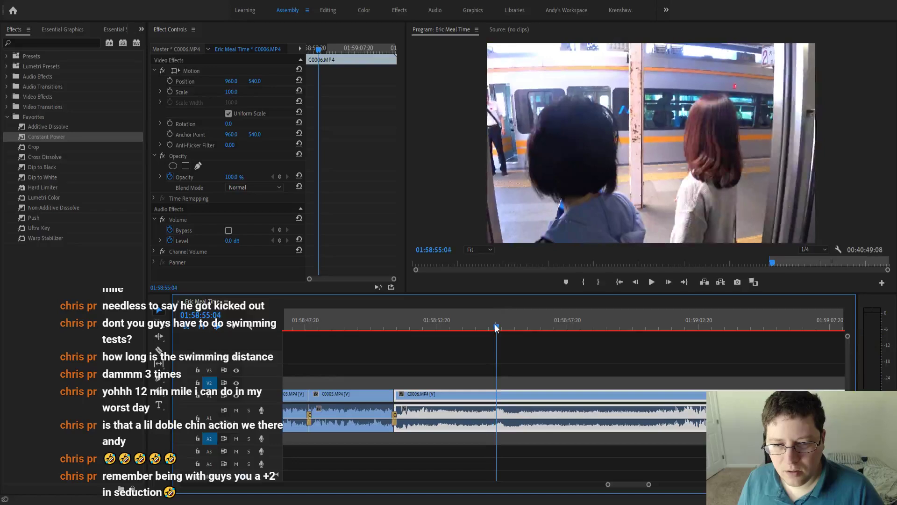
left_click(457, 331)
key("space")
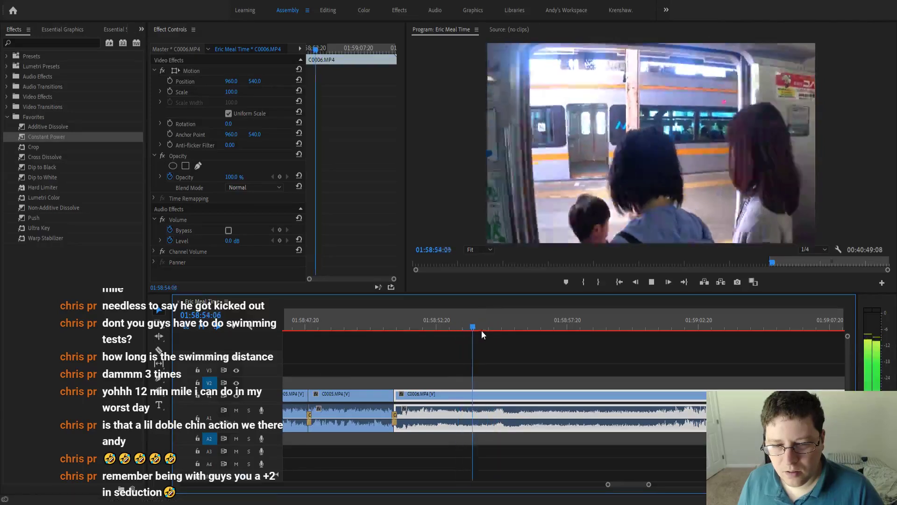
left_click(481, 331)
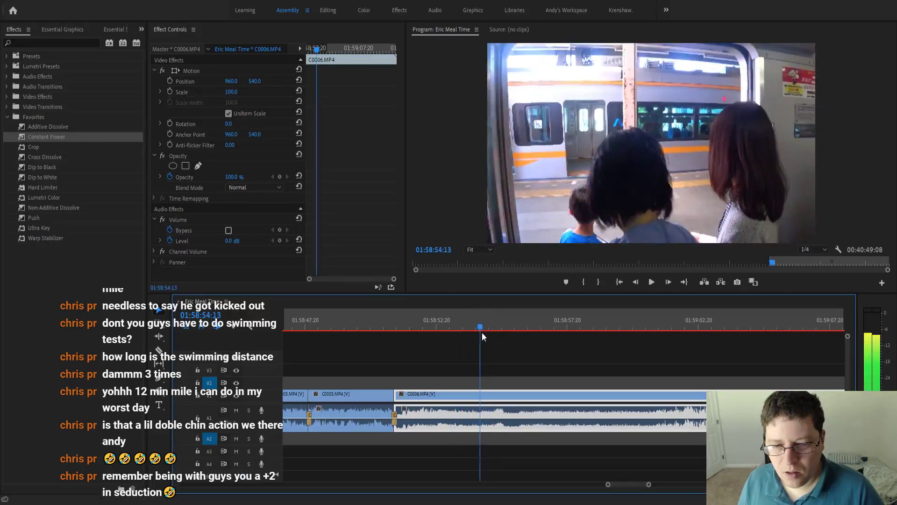
key("ctrl+k")
Split the C0006.MP4 clip again at 01:59:05:05 on the platform and ripple-delete the section between the two cuts.
key("minus")
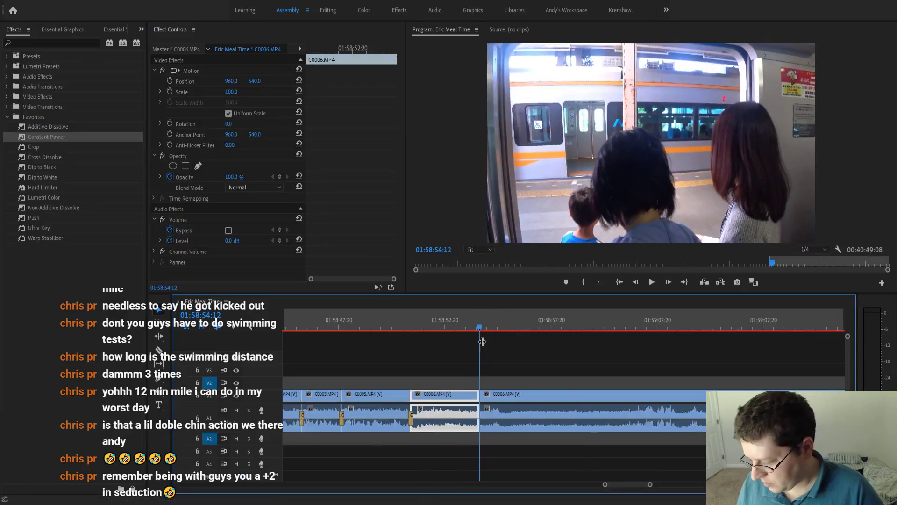
key("minus")
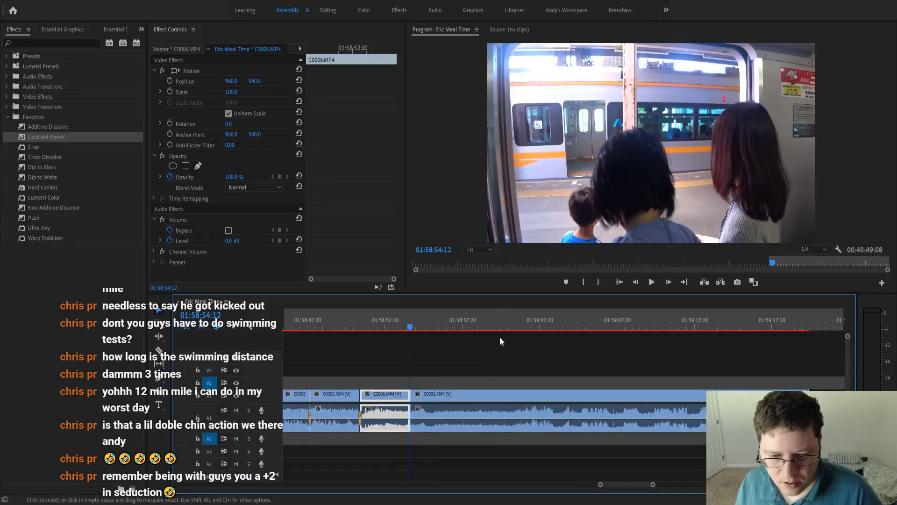
left_click(514, 322)
key("space")
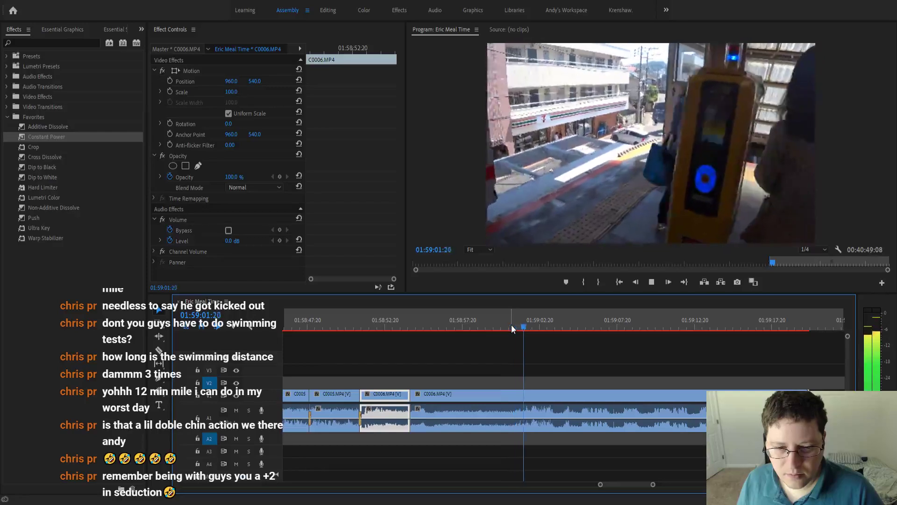
scroll(507, 333, "down", 2)
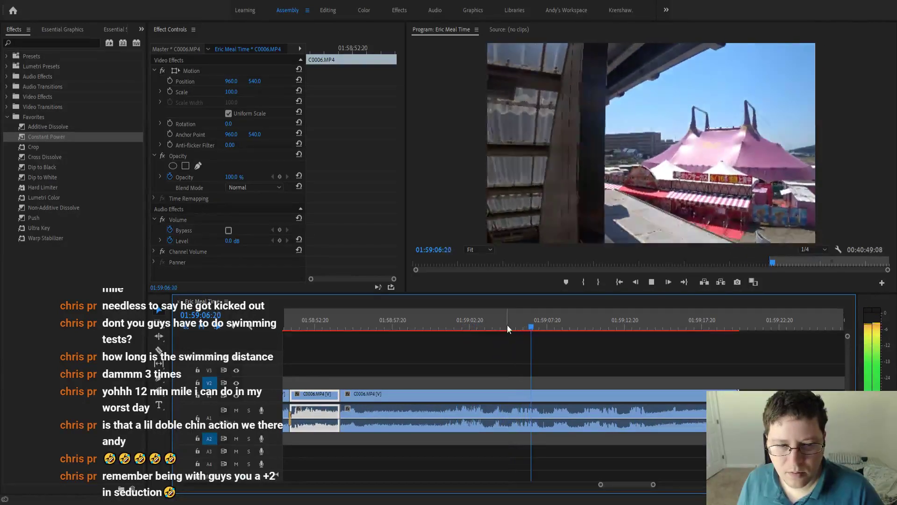
left_click_drag(529, 323, 506, 340)
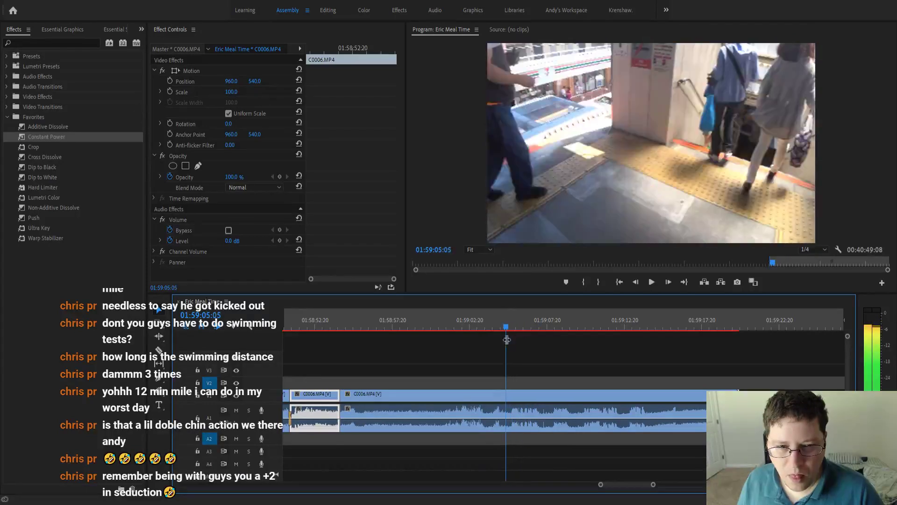
key("minus")
key("minus")
key("minus")
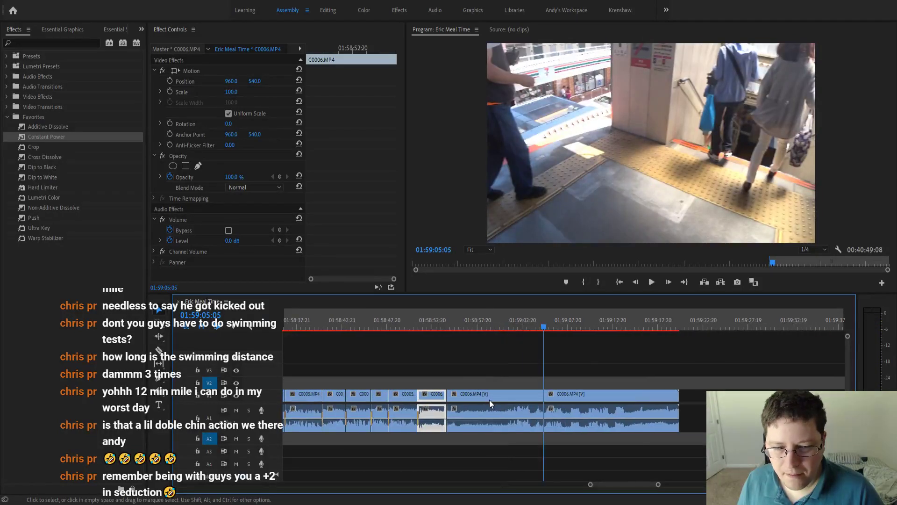
left_click(489, 399)
key("q")
Add a Constant Power audio transition at the C0006.MP4 cut at 01:58:54:12 and replay the footage across it.
key("equal")
key("equal")
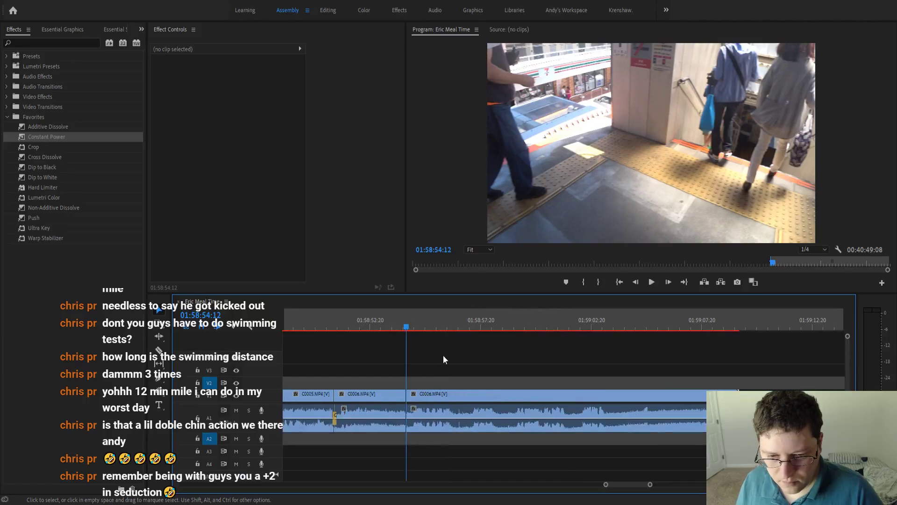
left_click(389, 320)
left_click_drag(49, 136, 408, 423)
key("space")
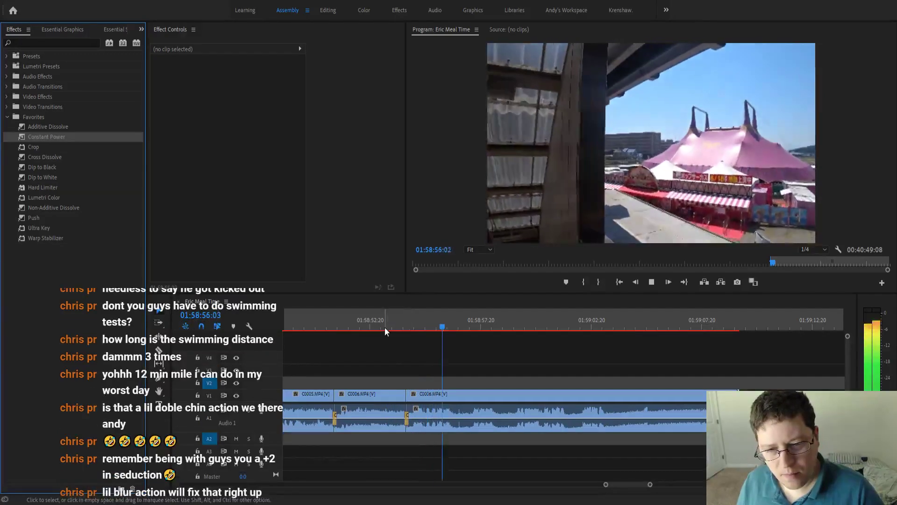
left_click(387, 326)
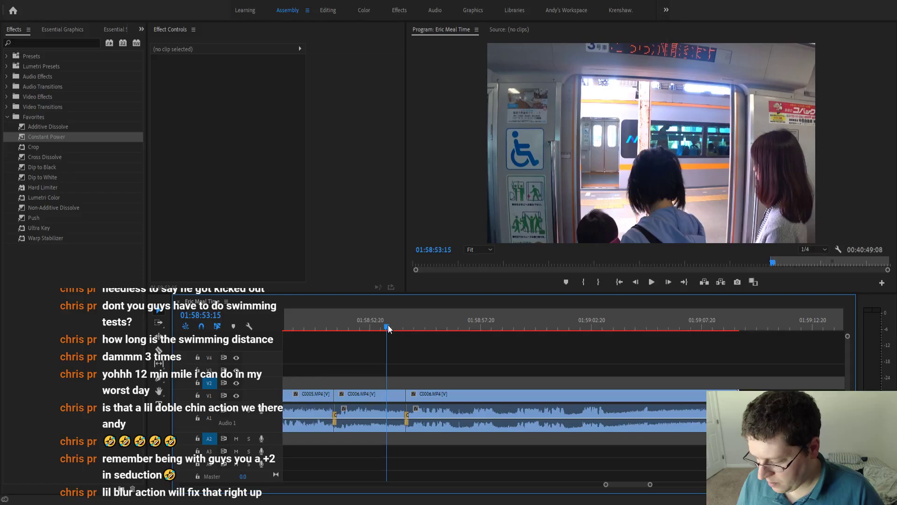
key("space")
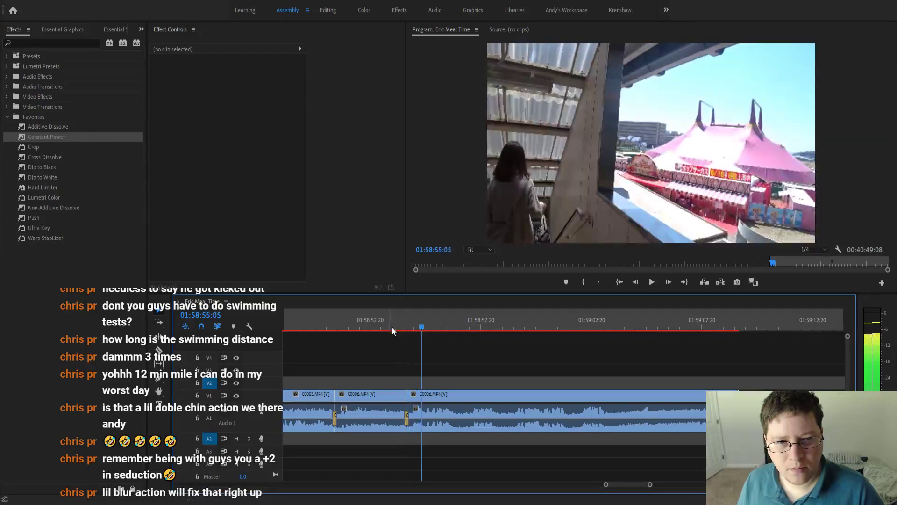
Add an Additive Dissolve to the video at the 01:58:54:12 cut between the C0006.MP4 clips and play it back.
key("=")
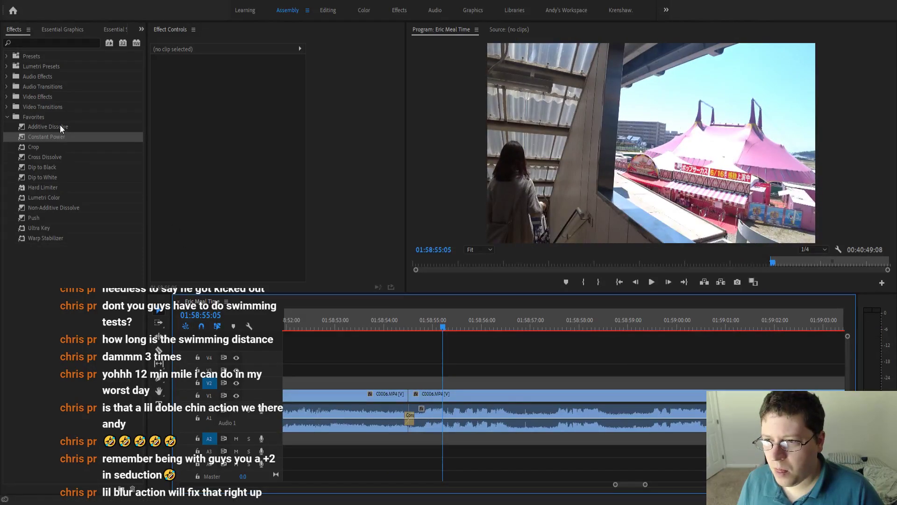
left_click_drag(60, 125, 412, 397)
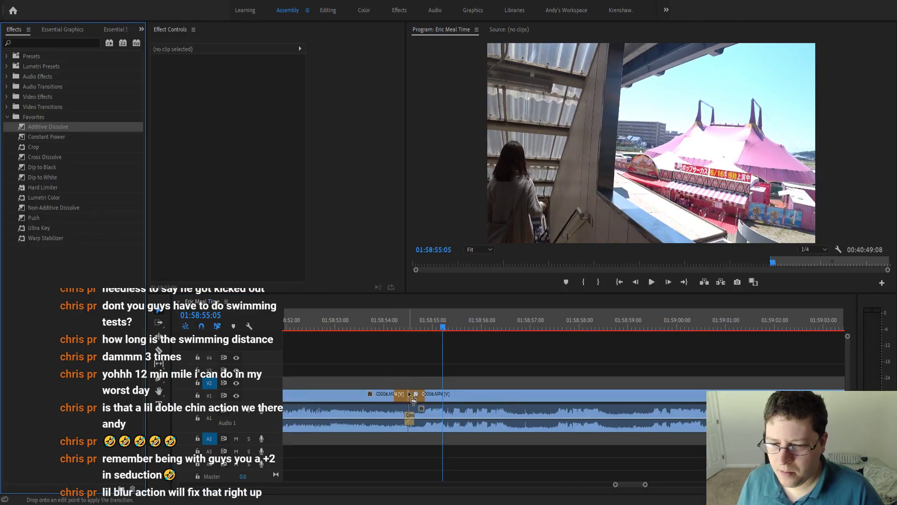
left_click(356, 327)
key("space")
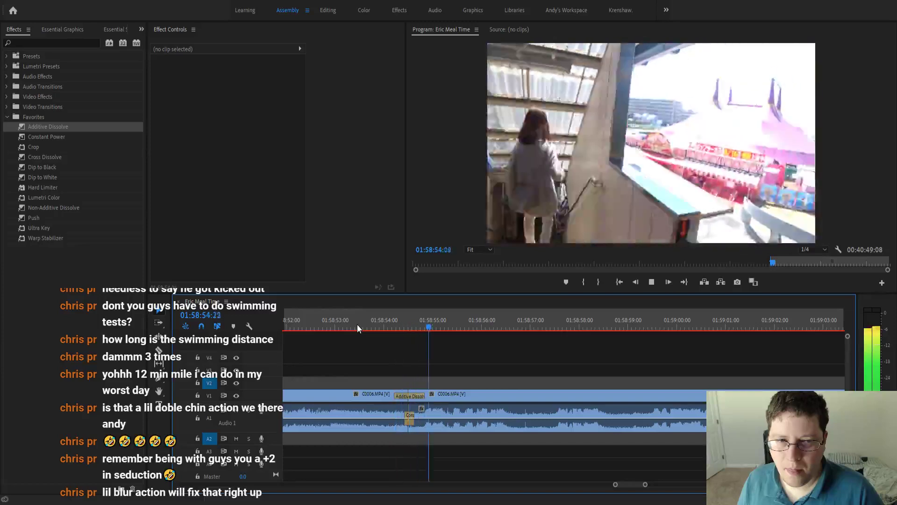
Stop playback on the pink tent view and split the C0006.MP4 clip at 01:58:56:20.
key("space")
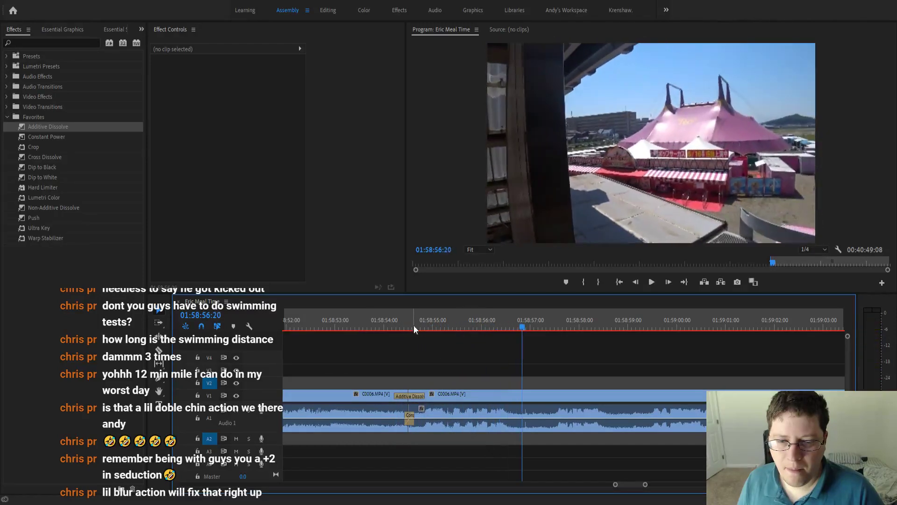
key("minus")
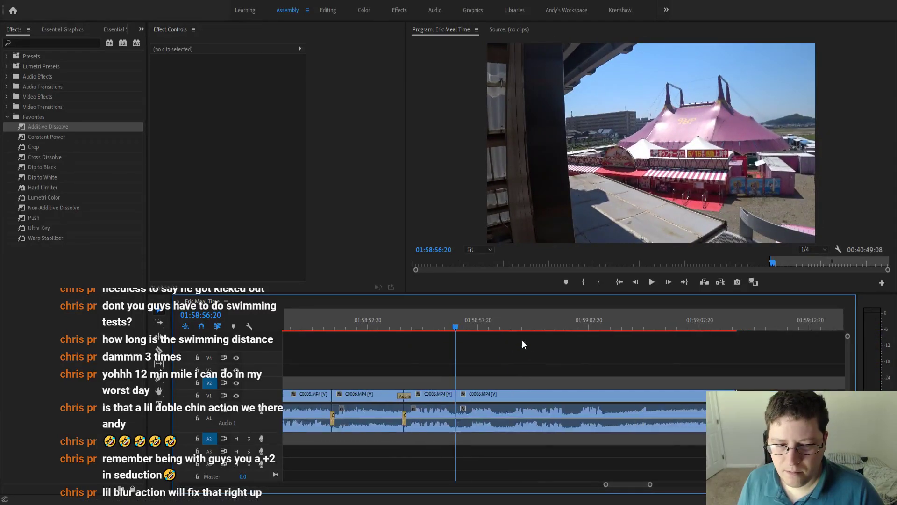
Play on through the pink tent view and delete the rest of the C0006.MP4 clip after the 01:58:56:20 cut.
key("space")
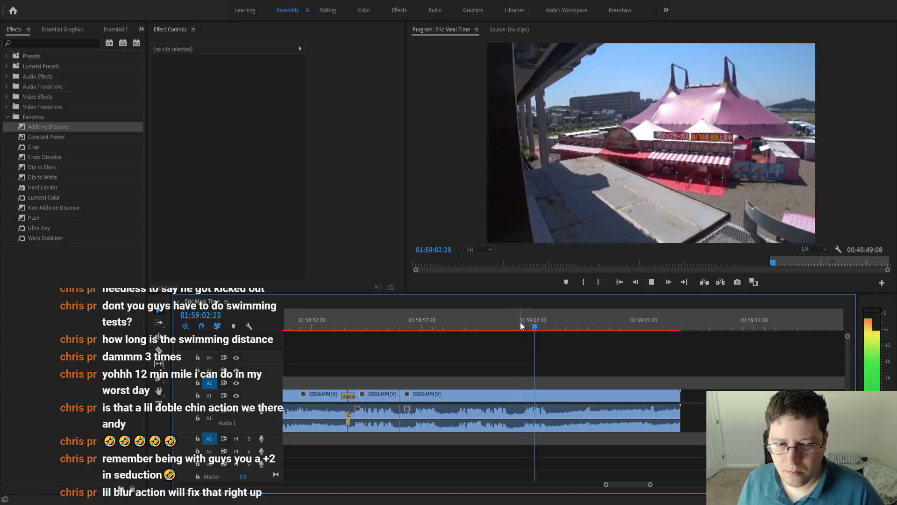
left_click(499, 393)
key("Delete")
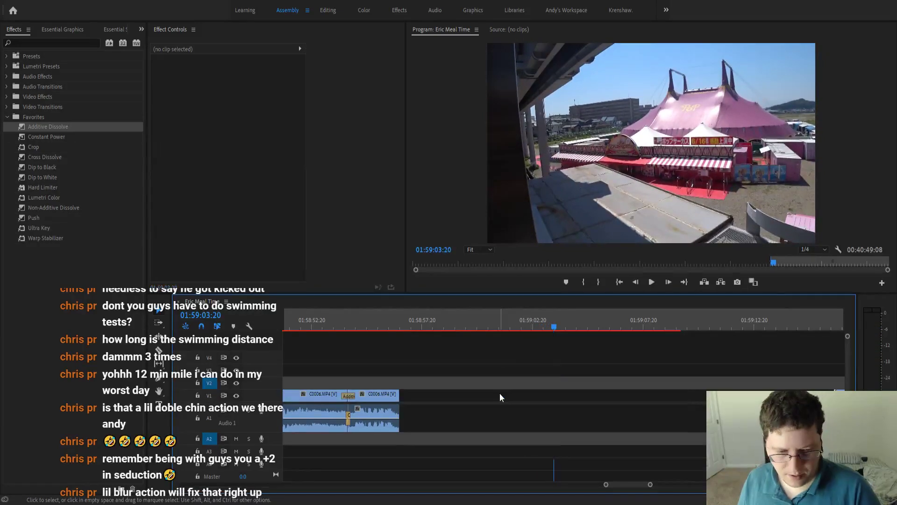
Pull the sequence's Out point back to the end of the last clips, for an In-to-Out duration of 00:38:38:08.
key("minus")
key("minus")
key("minus")
key("minus")
key("minus")
key("minus")
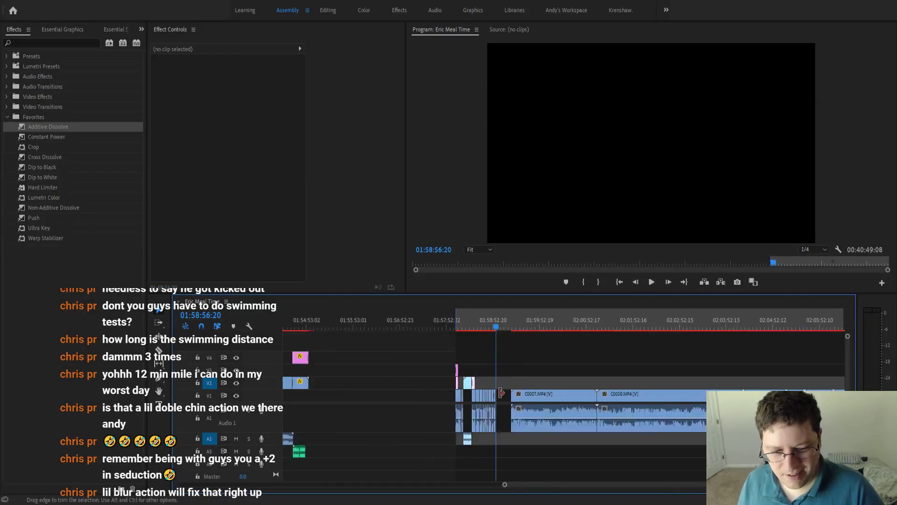
scroll(500, 396, "down", 5)
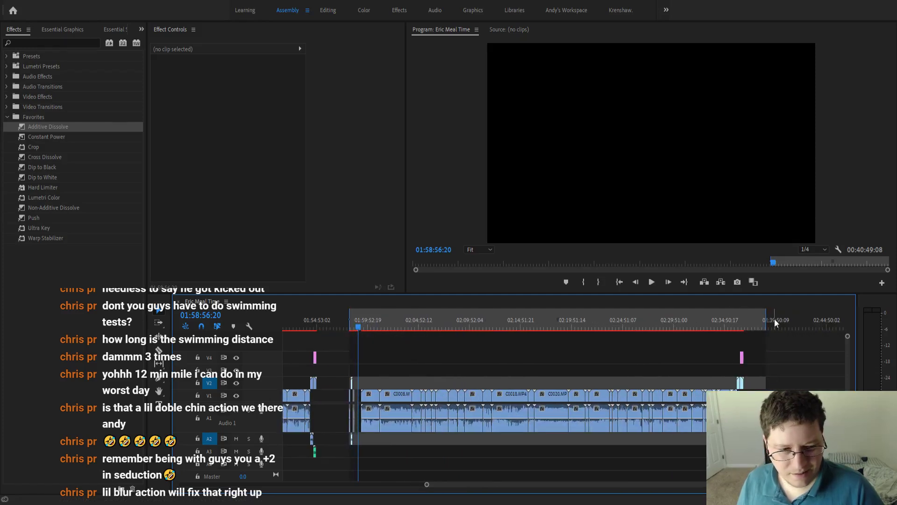
left_click_drag(754, 316, 743, 315)
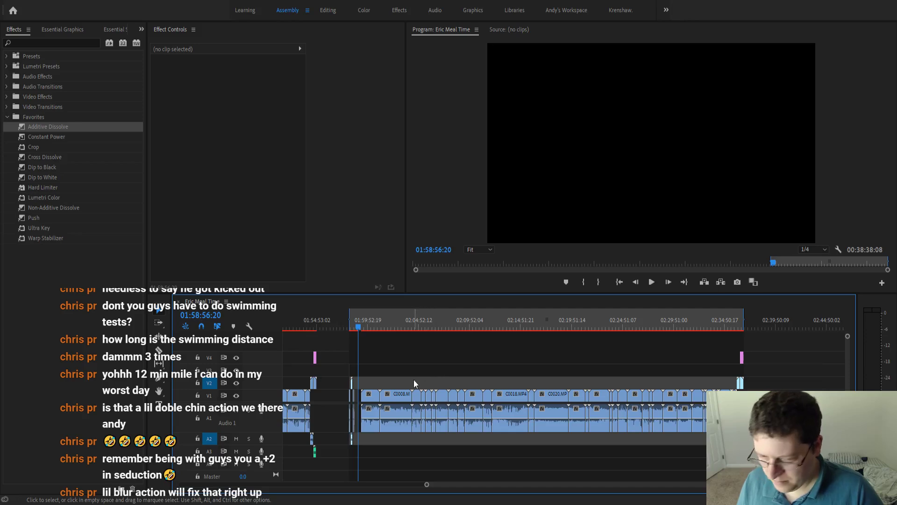
Remove the Additive Dissolve from the cut between the last two C0006.MP4 clips and replay the footage from 01:58:50:16.
key("equal")
key("equal")
key("equal")
key("equal")
key("equal")
key("equal")
key("equal")
key("equal")
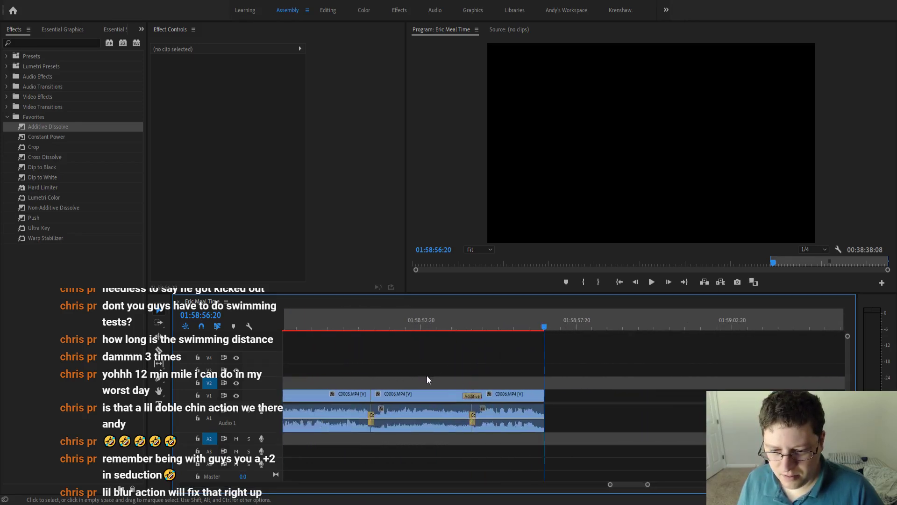
left_click(468, 395)
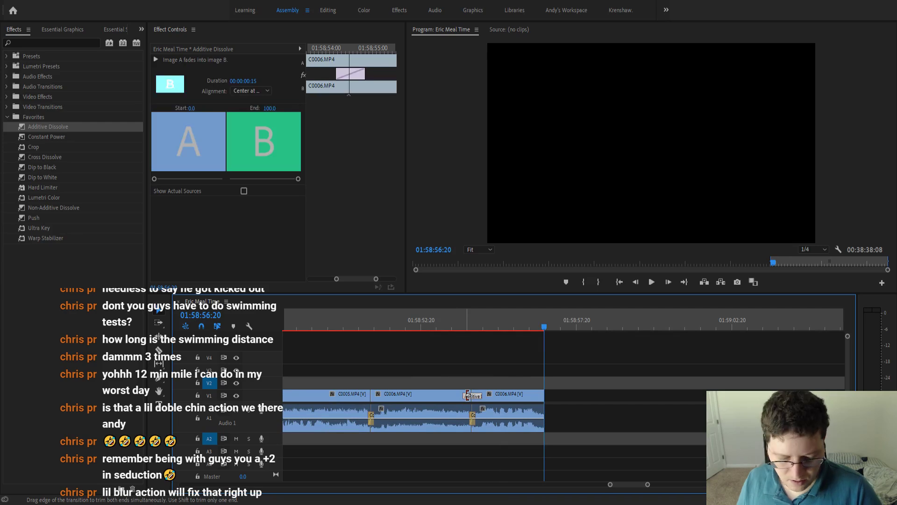
key("Delete")
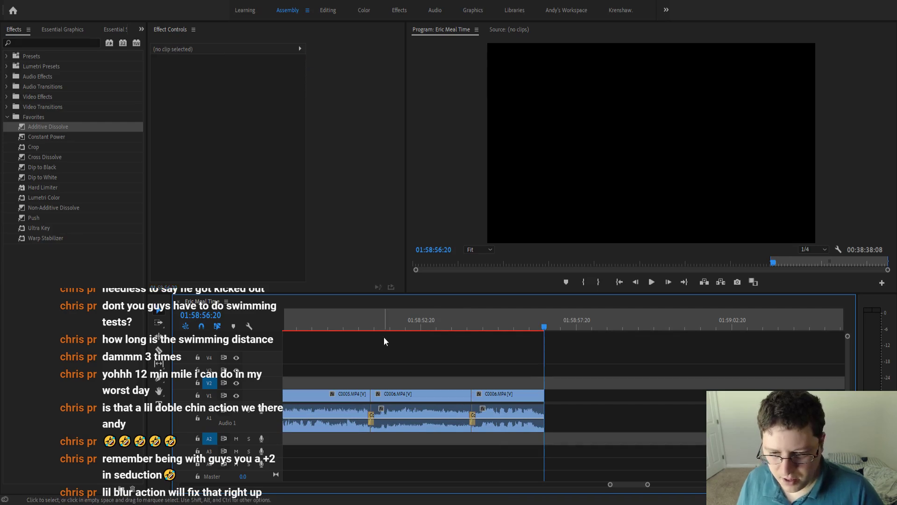
left_click(352, 318)
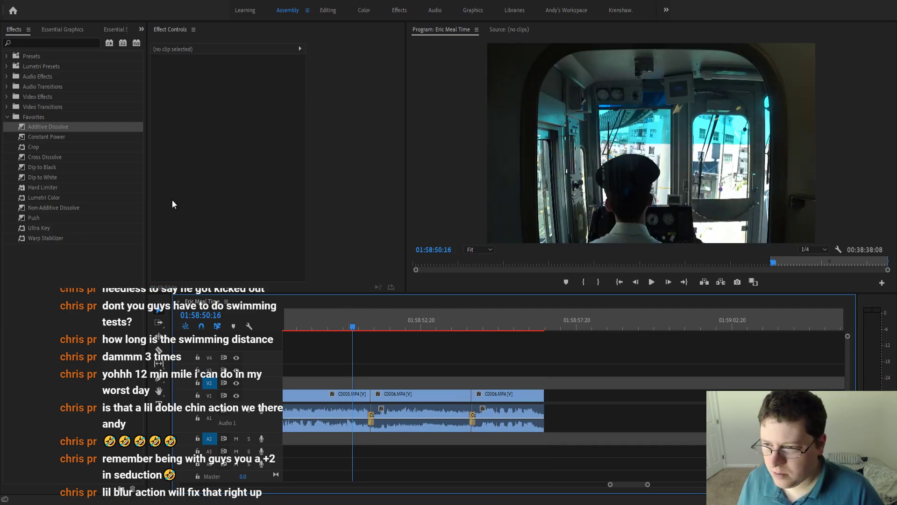
key("space")
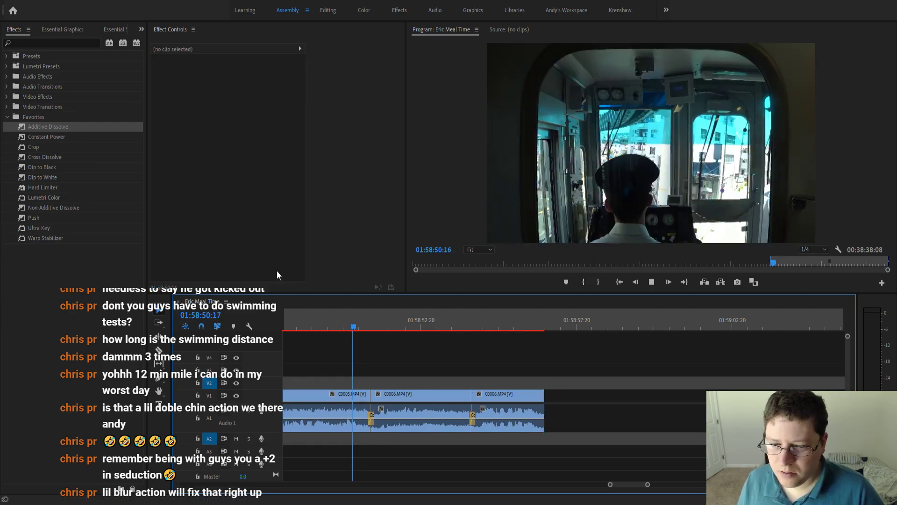
key("space")
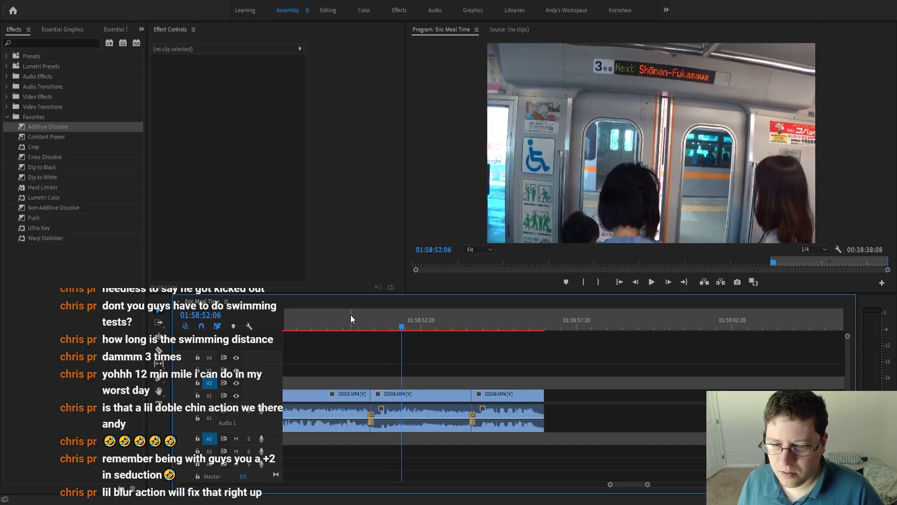
Preview the opening of the C0007.MP4 clip after the gap, from 01:59:16:11, and save the project.
left_click(551, 326)
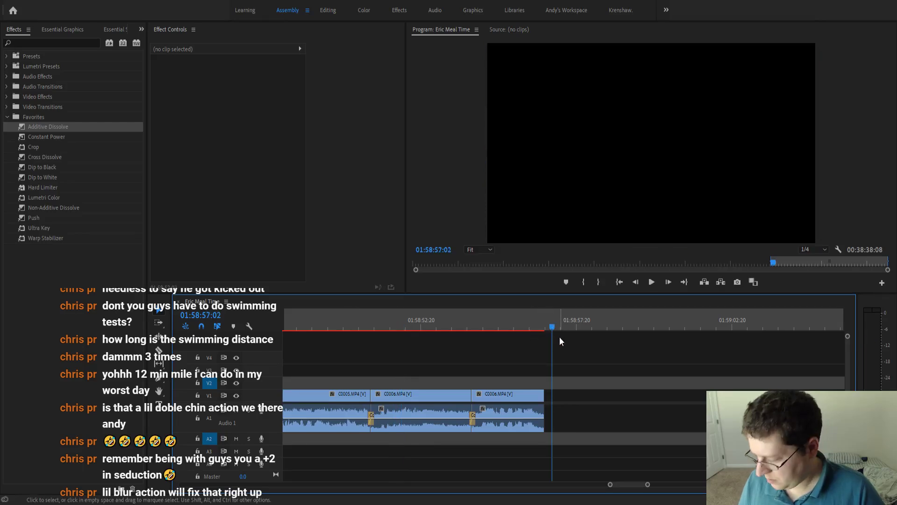
key("minus")
key("minus")
key("minus")
key("minus")
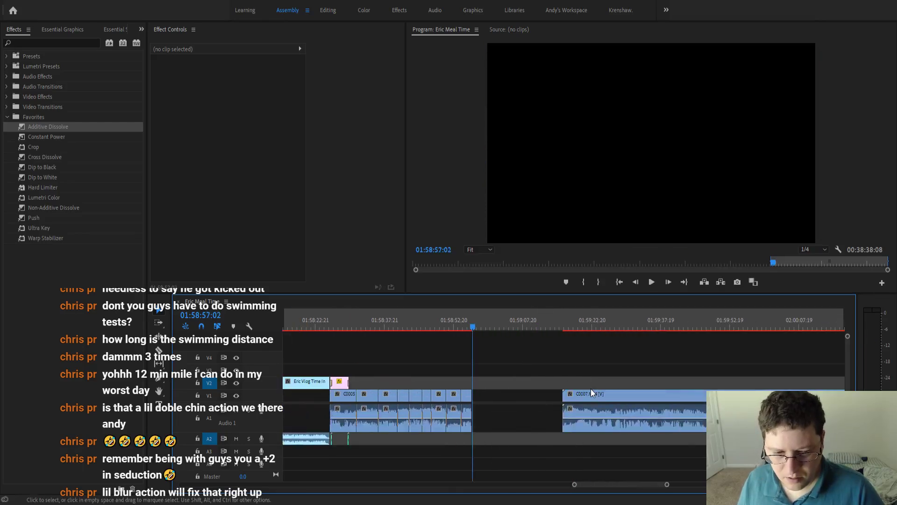
left_click(462, 320)
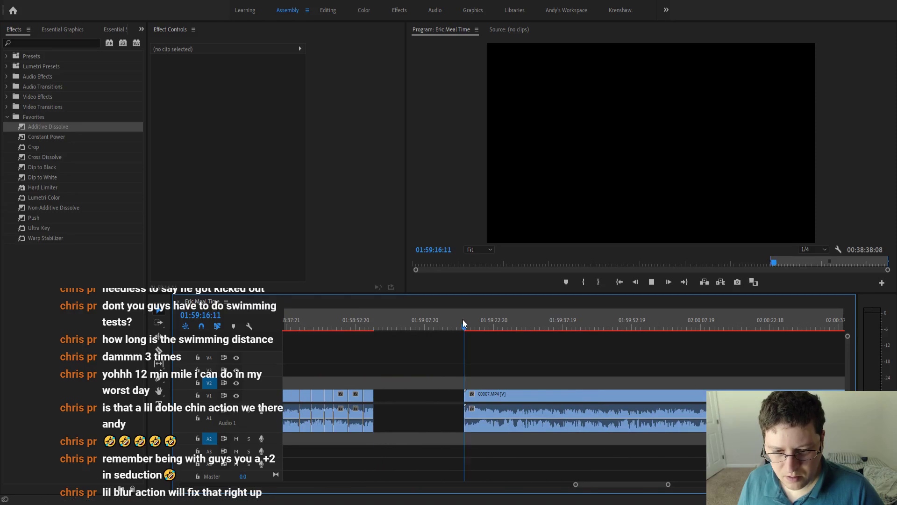
key("space")
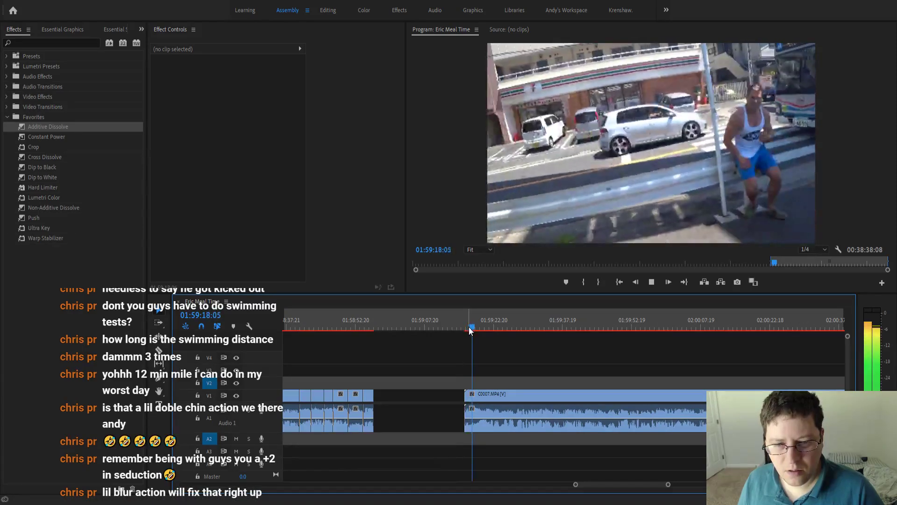
key("space")
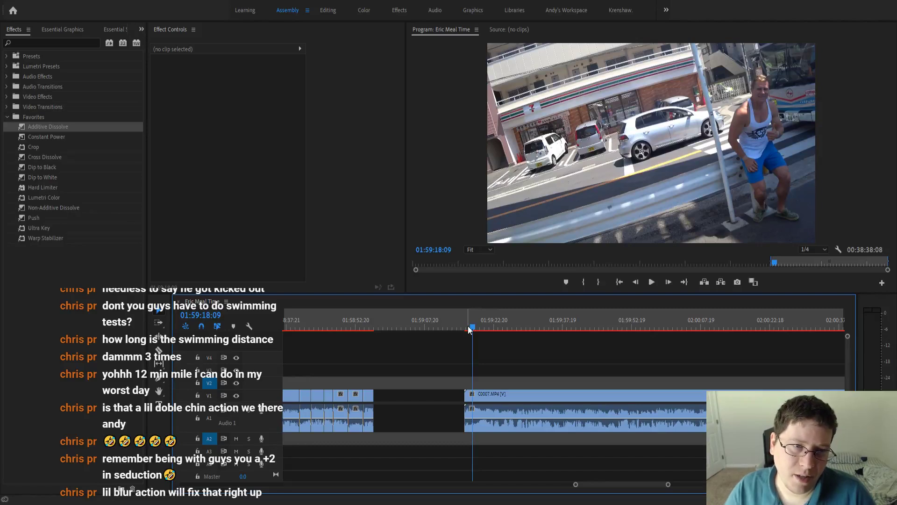
key("ctrl+s")
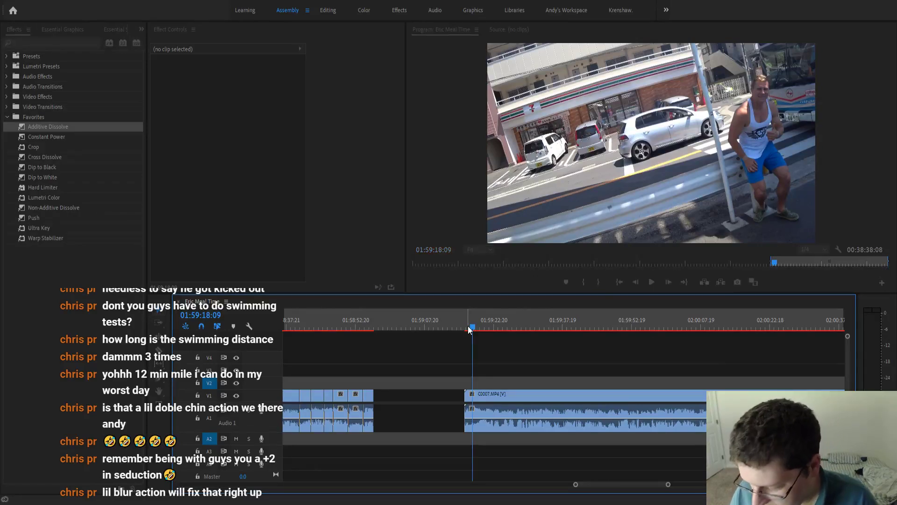
Replay the opening of C0007.MP4, split the clip at 01:59:18:02 and ripple-delete the part before the cut.
scroll(486, 368, "down", 6)
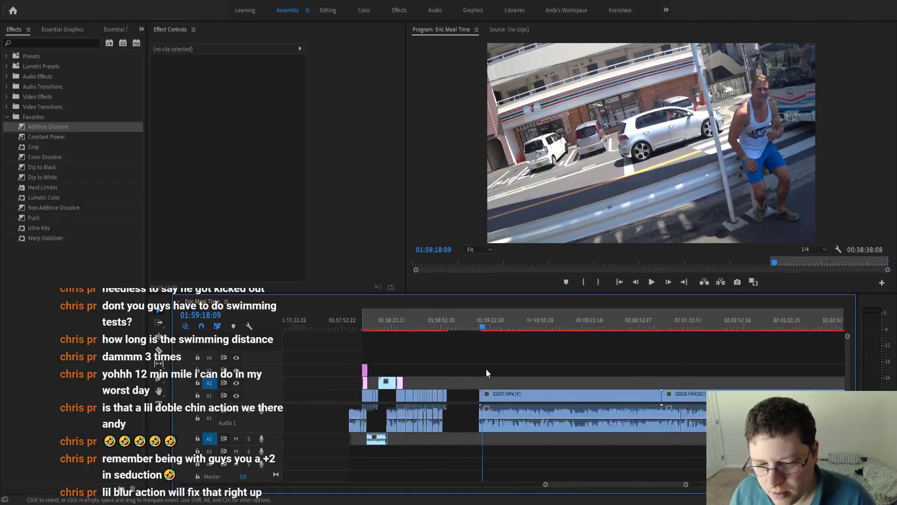
scroll(489, 369, "up", 2)
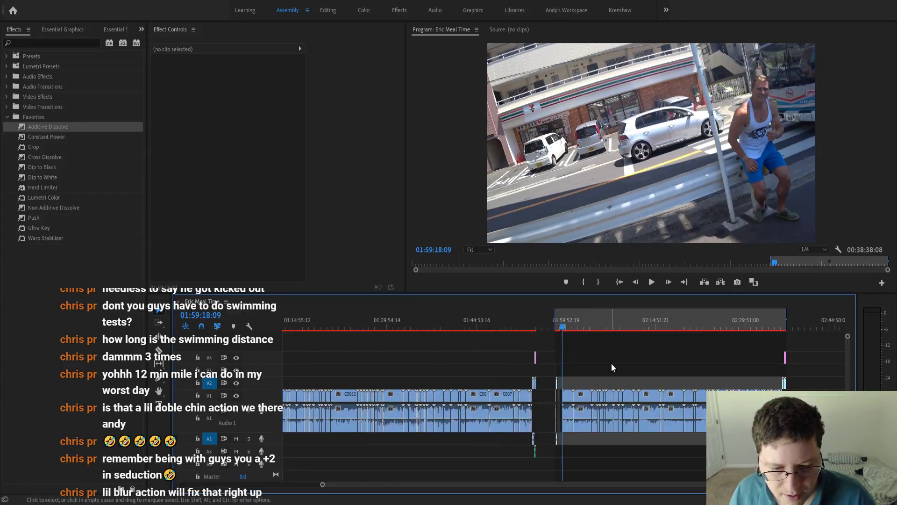
scroll(571, 365, "up", 2)
scroll(571, 365, "up", 5)
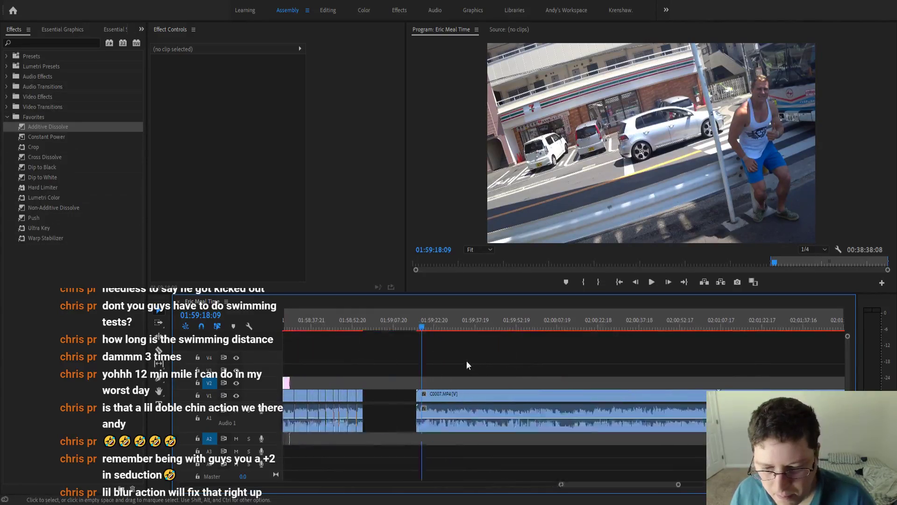
scroll(447, 360, "up", 1)
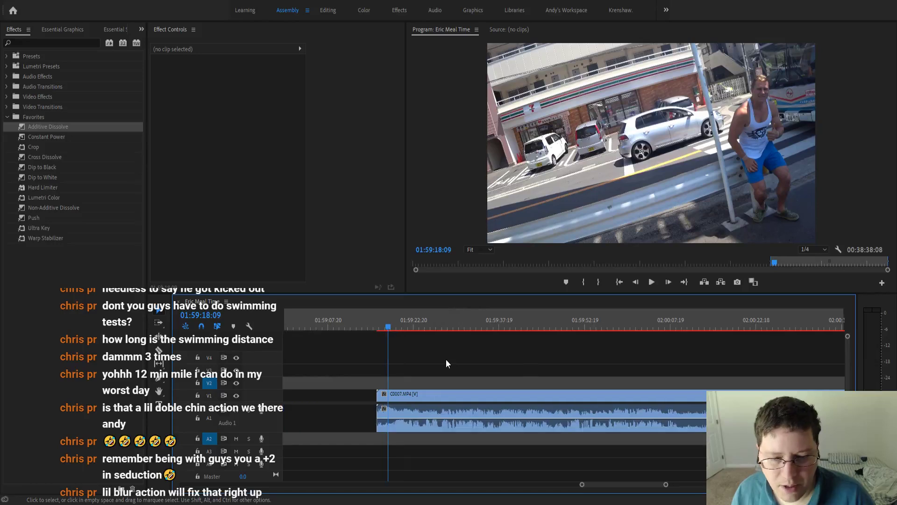
scroll(446, 357, "up", 1)
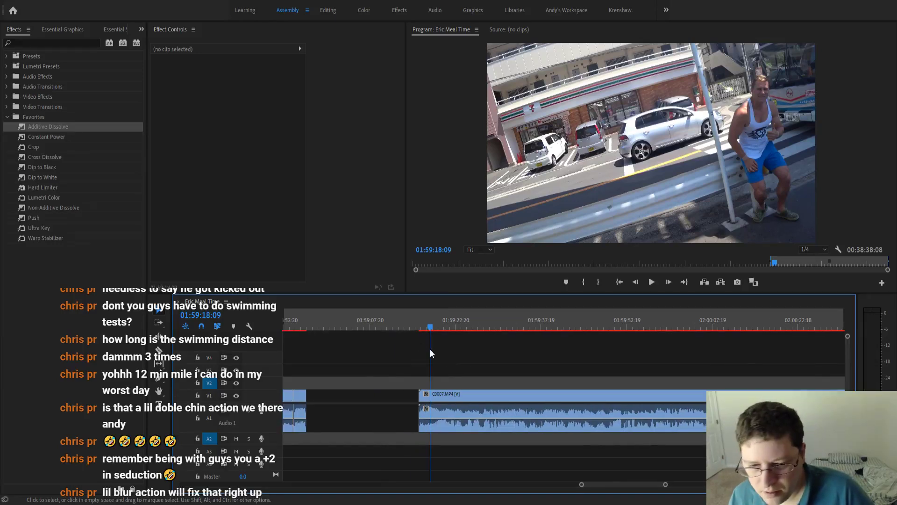
left_click(421, 323)
key("space")
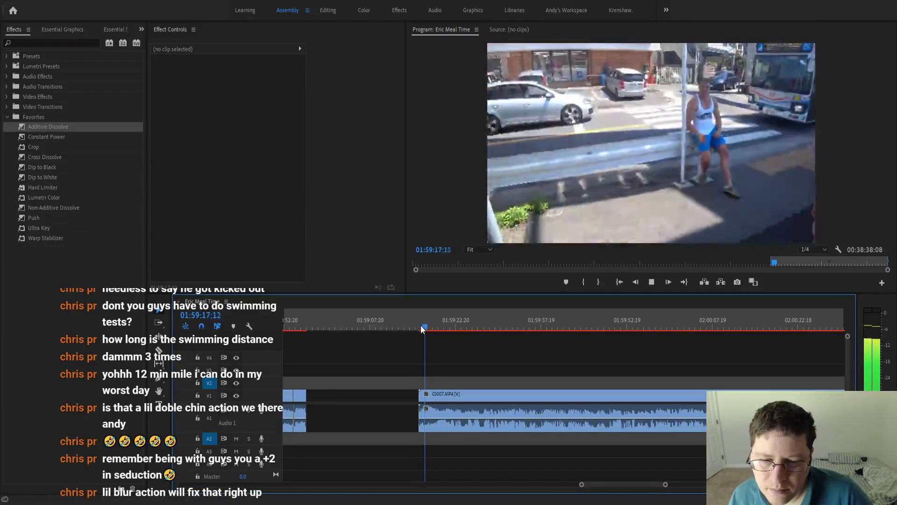
scroll(417, 338, "up", 10)
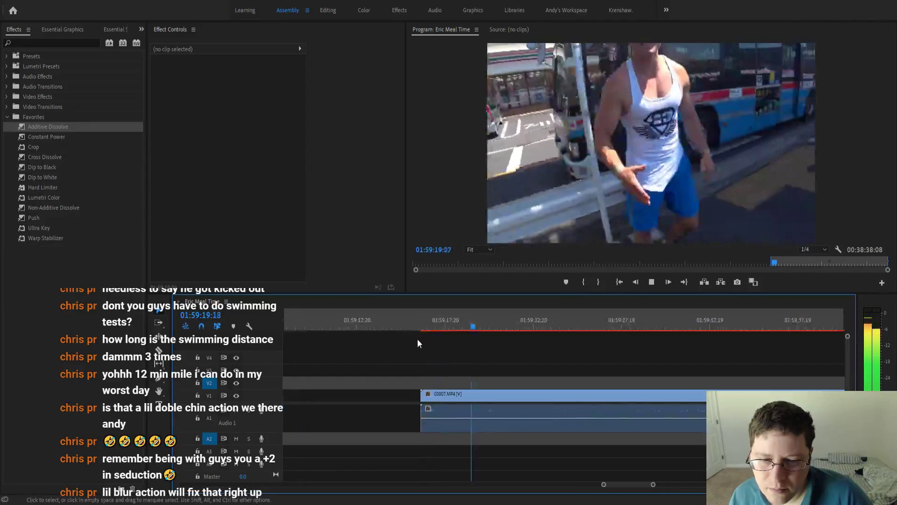
left_click(458, 318)
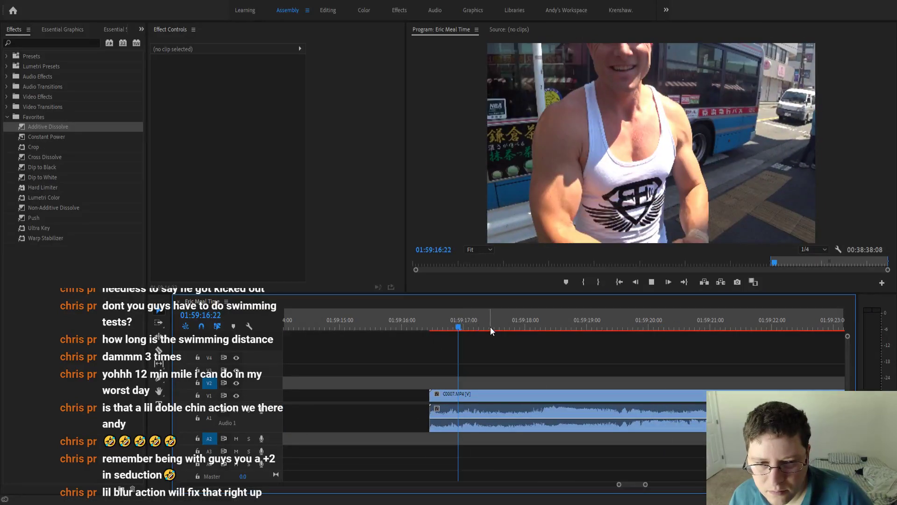
key("space")
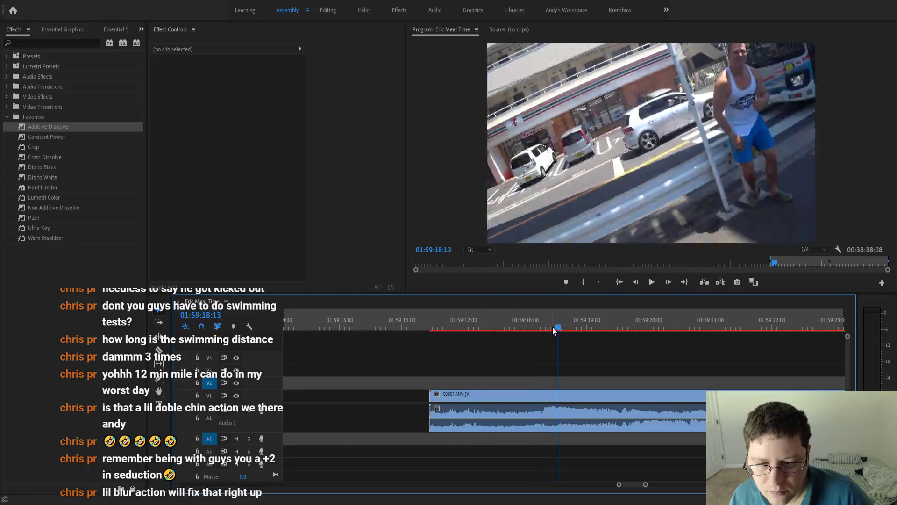
left_click_drag(552, 326, 530, 341)
key("ctrl+k")
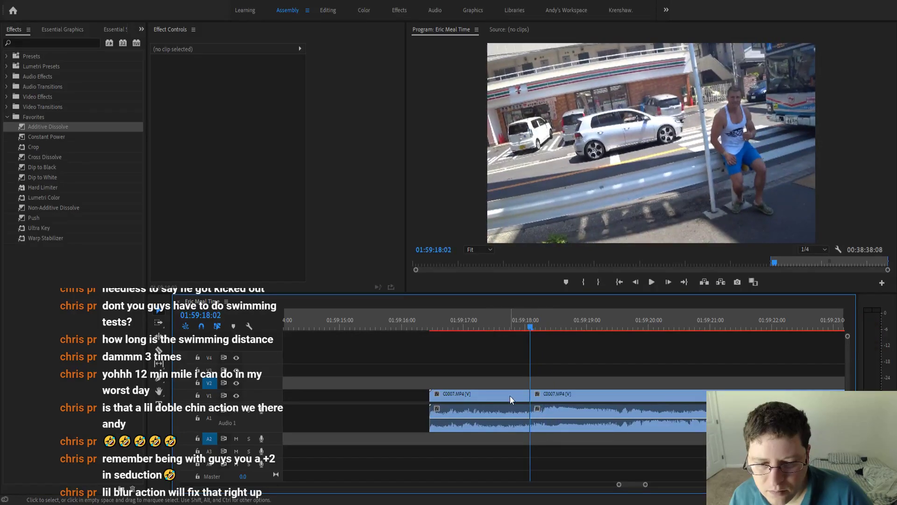
left_click(509, 396)
key("shift+Delete")
Move the trimmed C0007.MP4 clip back to meet the end of the last C0006.MP4 clip at 01:58:56:20, closing the gap.
key("Up")
key("minus")
key("minus")
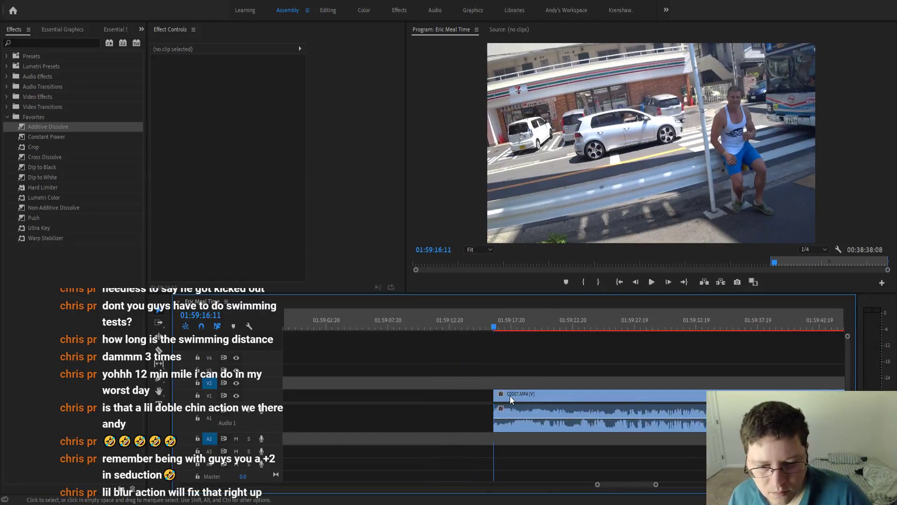
key("minus")
key("minus")
left_click_drag(593, 394, 459, 398)
Add an Additive Dissolve to the video and a Constant Power transition to the audio at the cut between C0006.MP4 and C0007.MP4.
scroll(462, 385, "up", 4)
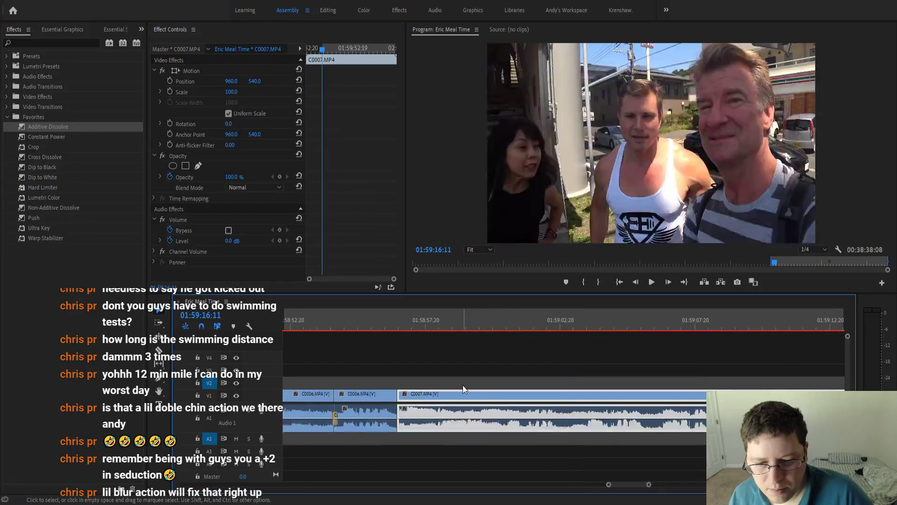
left_click_drag(41, 125, 404, 397)
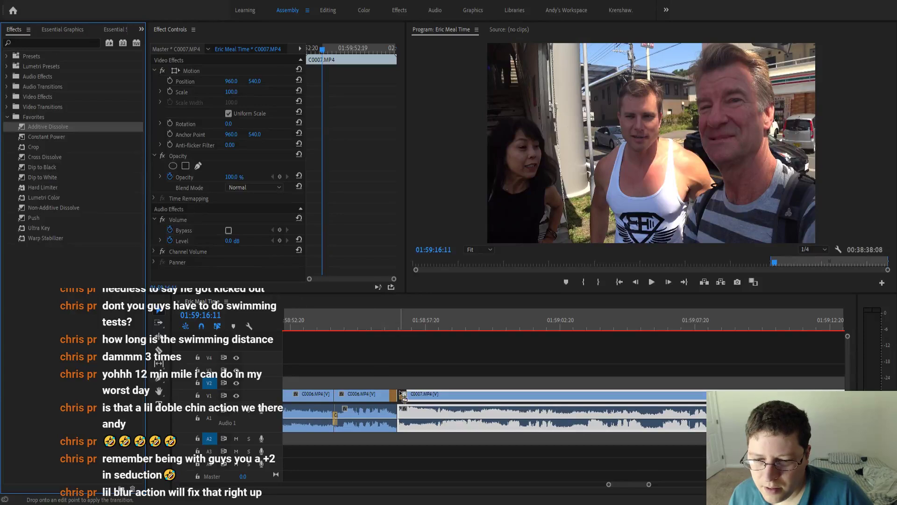
left_click_drag(49, 136, 402, 378)
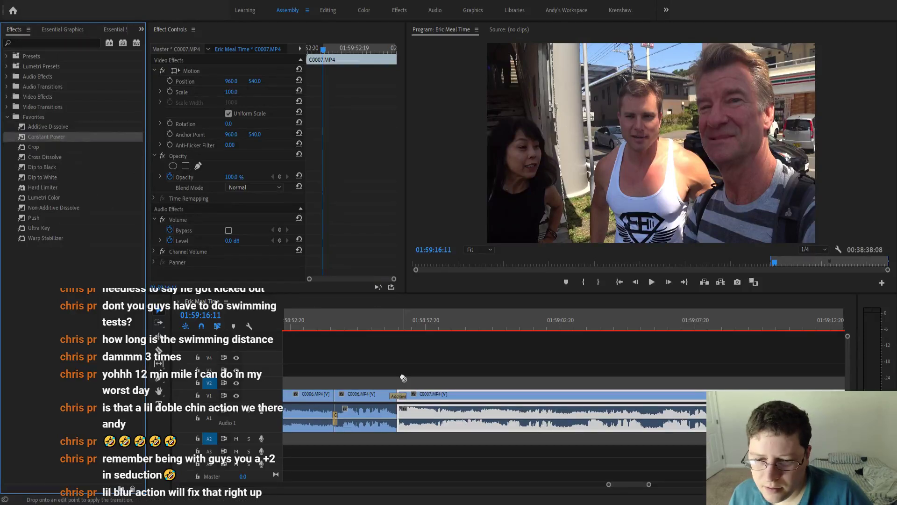
left_click_drag(399, 426, 397, 426)
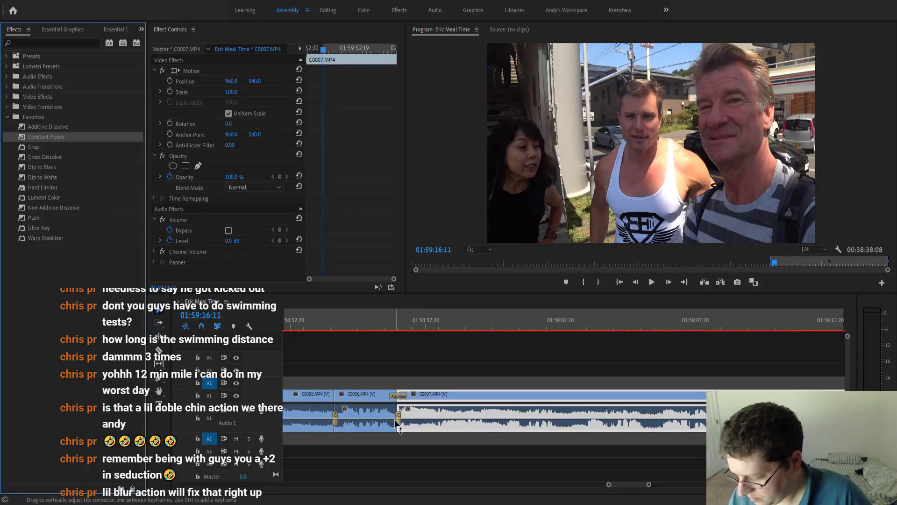
Preview the opening of the C0007.MP4 clip after the dissolve and split the clip at 01:59:02:16.
left_click(377, 319)
key("space")
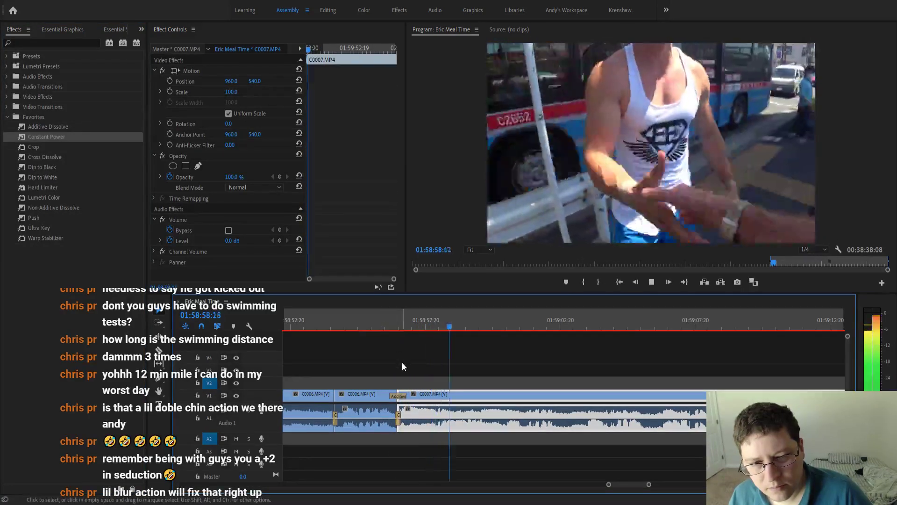
key("minus")
key("minus")
key("minus")
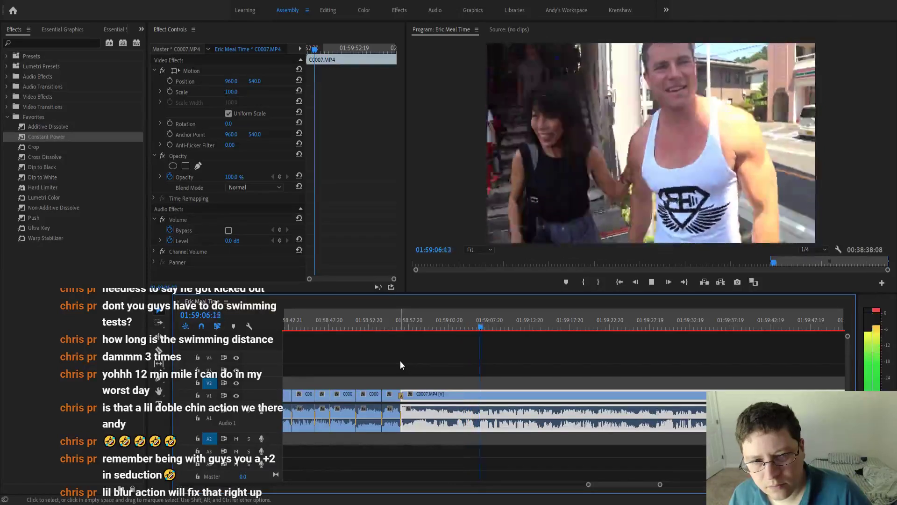
scroll(401, 360, "down", 3)
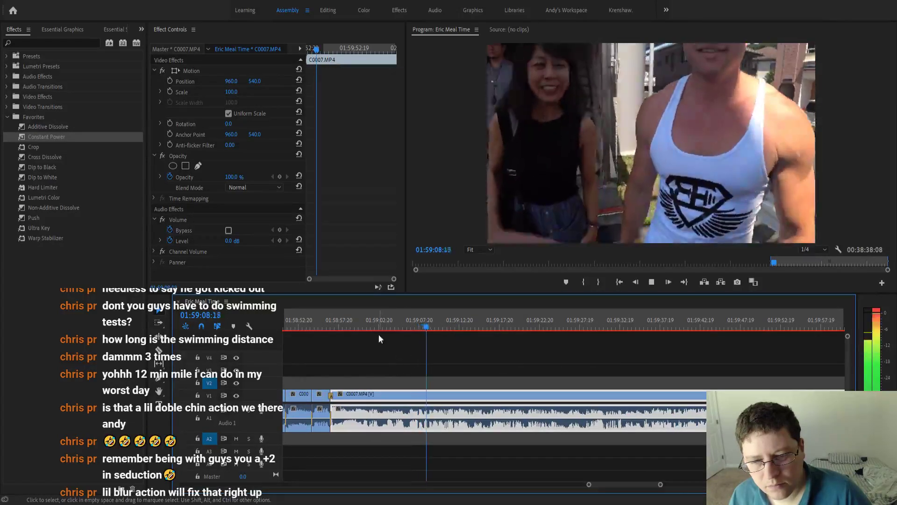
left_click(364, 324)
scroll(374, 357, "up", 3)
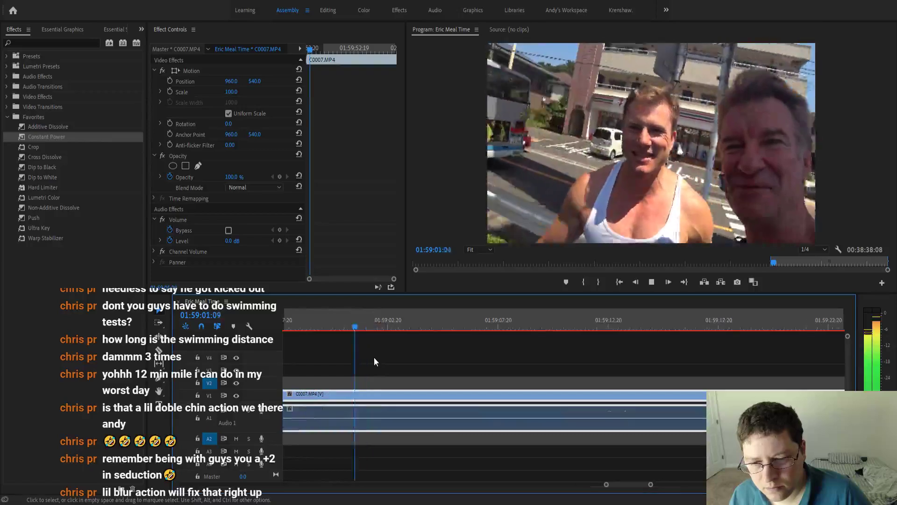
scroll(374, 357, "up", 2)
key("space")
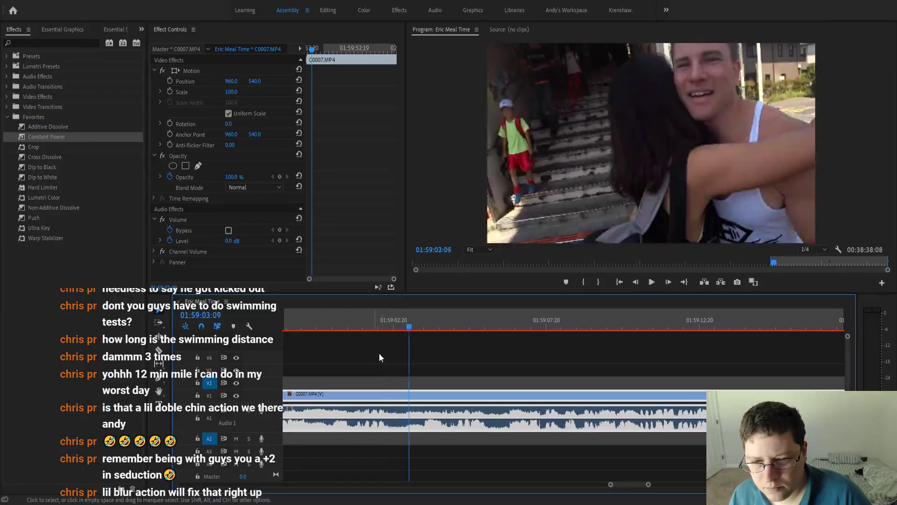
left_click_drag(409, 330, 388, 336)
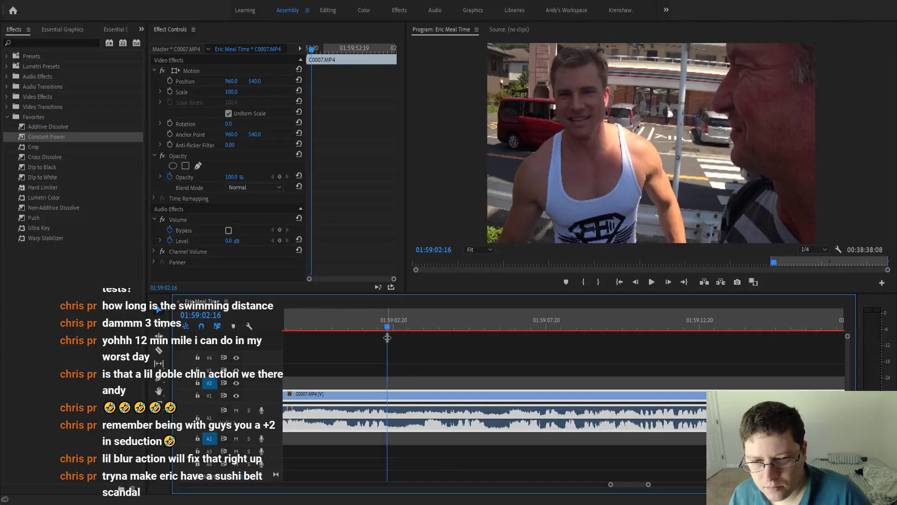
key("ctrl+k")
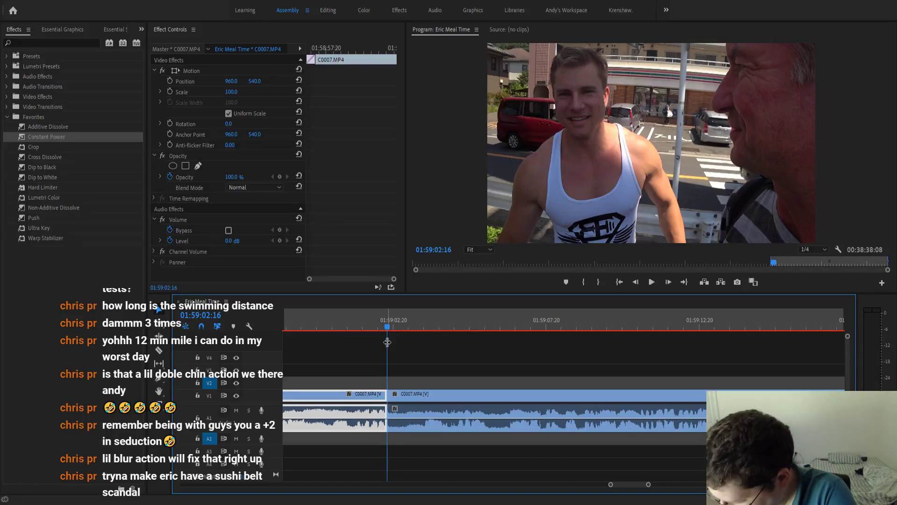
Review C0007.MP4 after the new cut, sampling from 01:59:03:11 to about 01:59:29, for the point where the footage should resume.
left_click(412, 323)
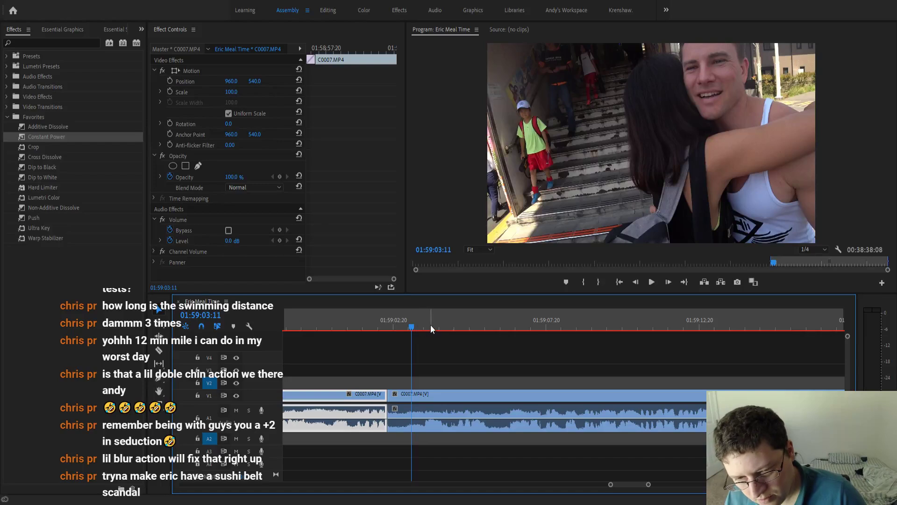
left_click(430, 327)
left_click(450, 326)
left_click(464, 326)
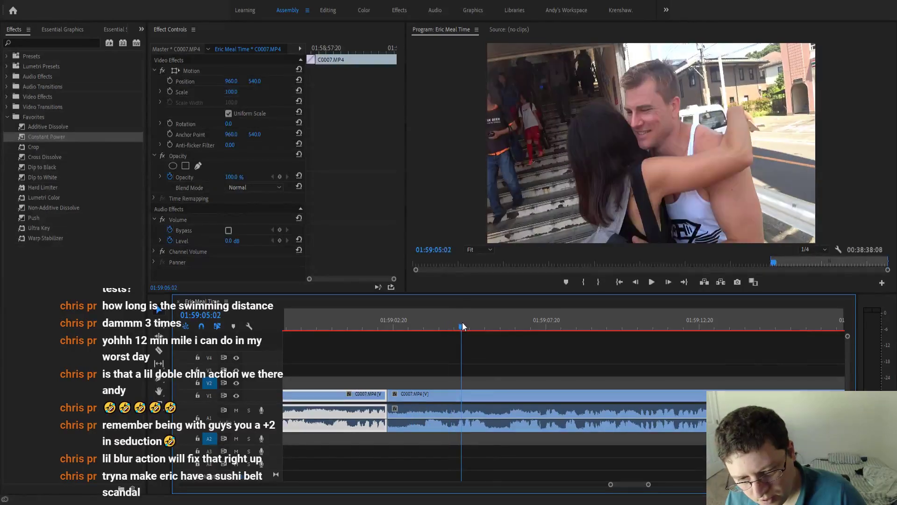
left_click(493, 325)
key("space")
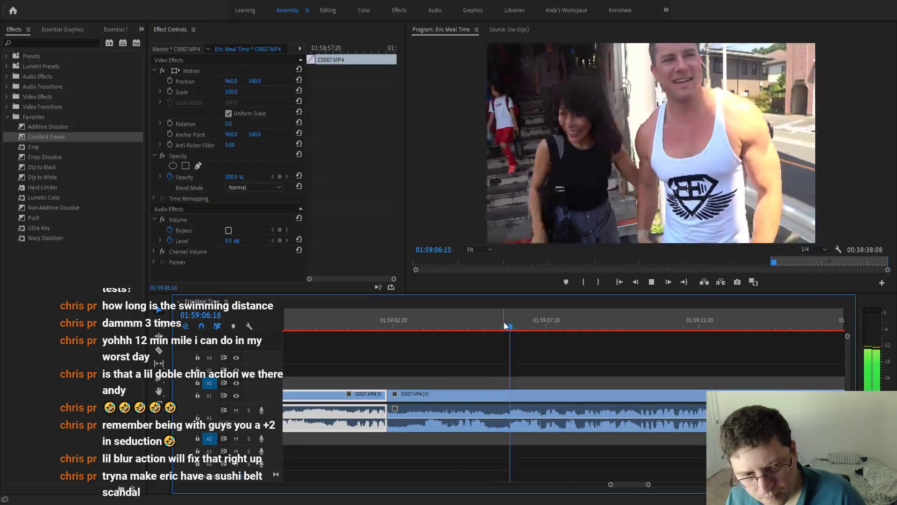
scroll(506, 337, "down", 1)
key("space")
key("minus")
key("minus")
key("minus")
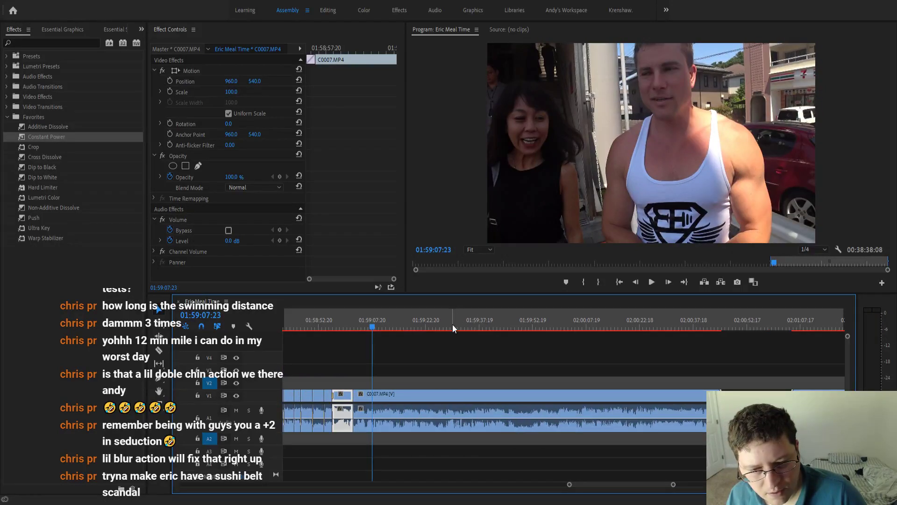
left_click(451, 327)
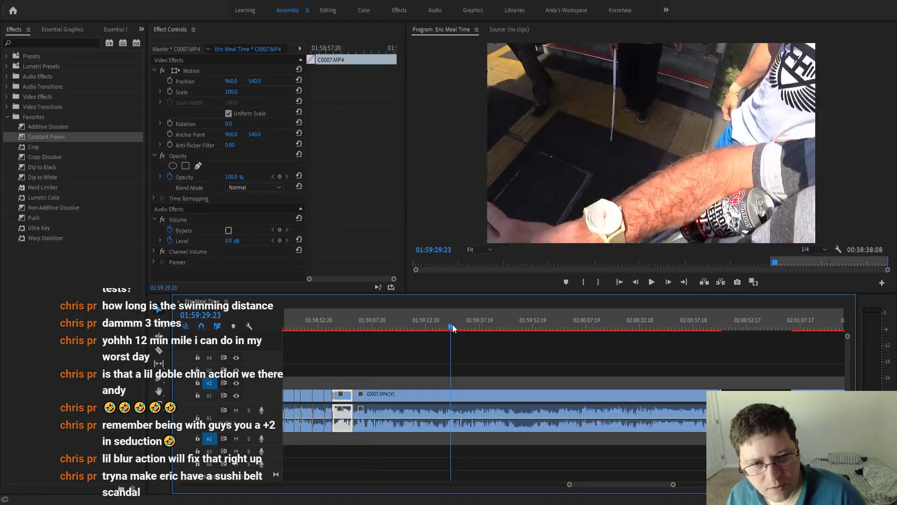
left_click(399, 327)
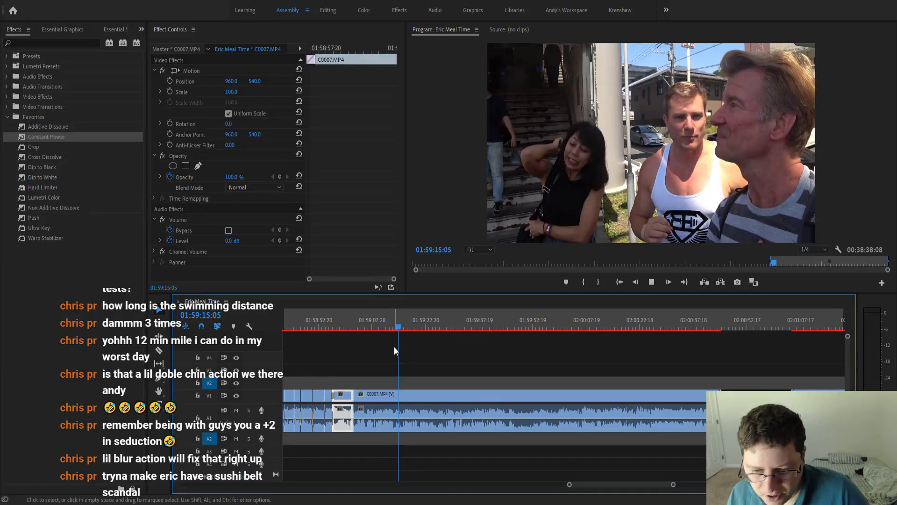
key("space")
key("=")
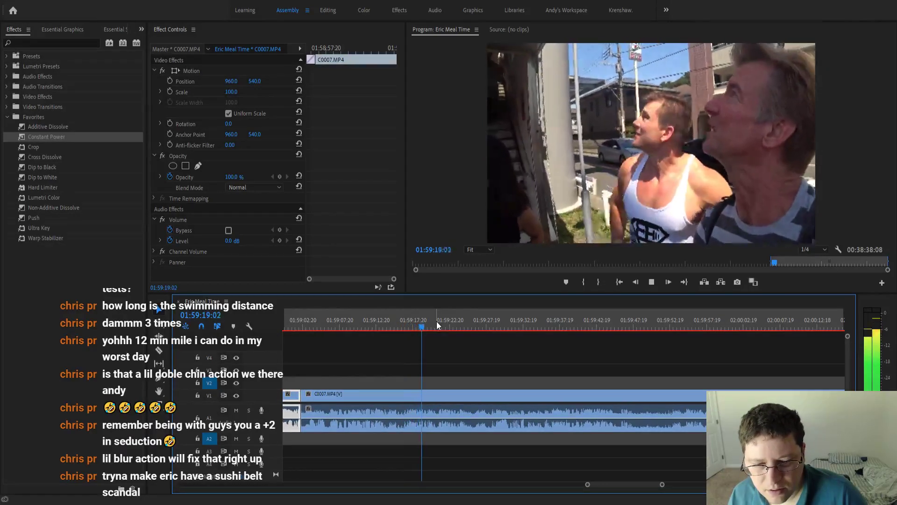
left_click(443, 325)
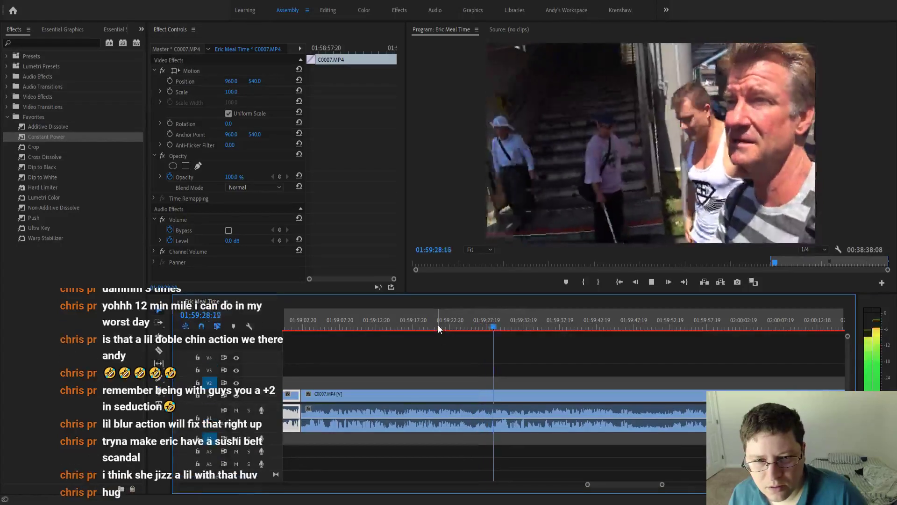
Replay C0007.MP4 from 01:59:19:13 and split the clip at 01:59:21:19, just before the men resume talking.
left_click(427, 329)
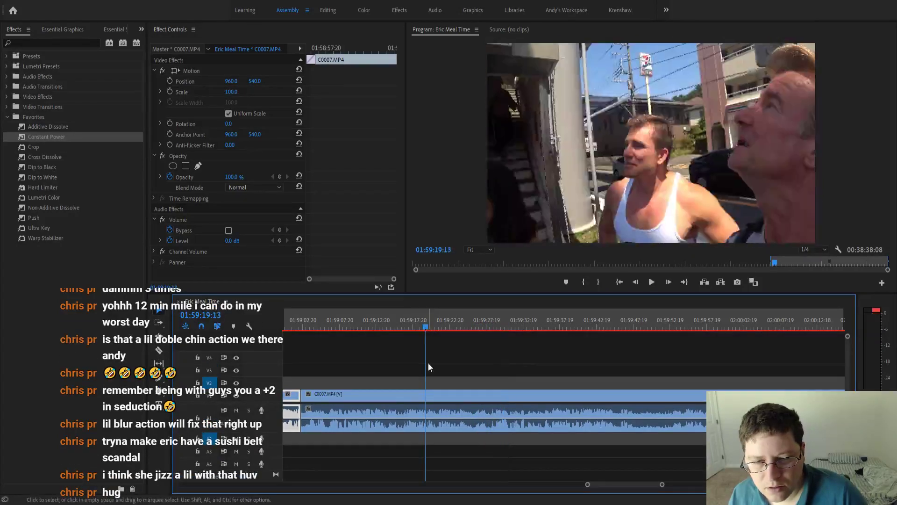
key("=")
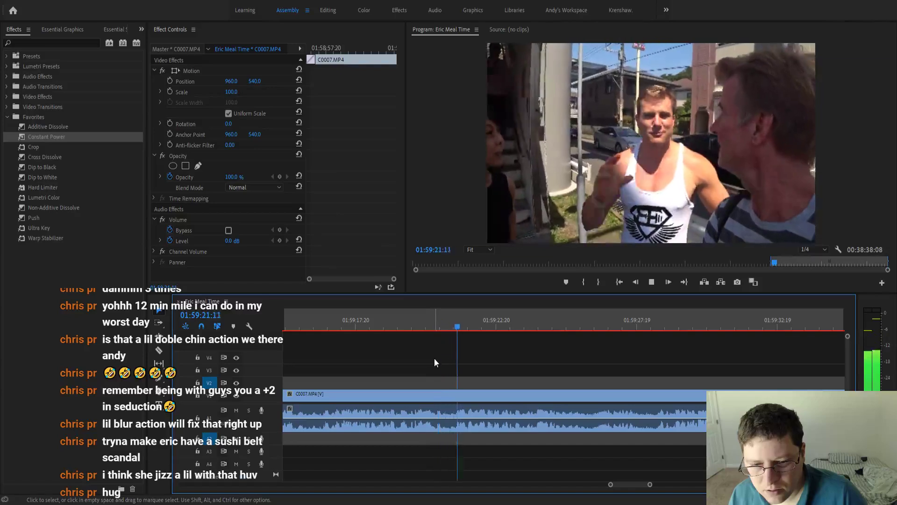
key("space")
scroll(472, 342, "up", 2)
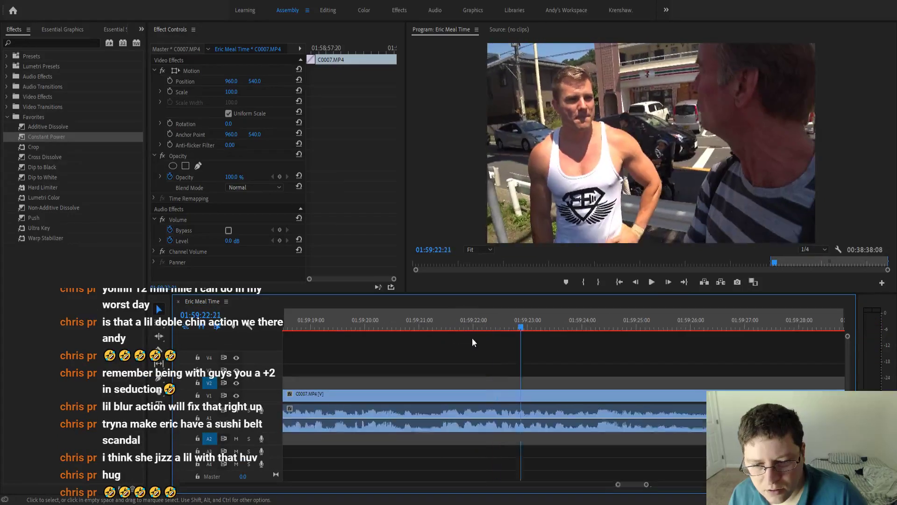
left_click(460, 329)
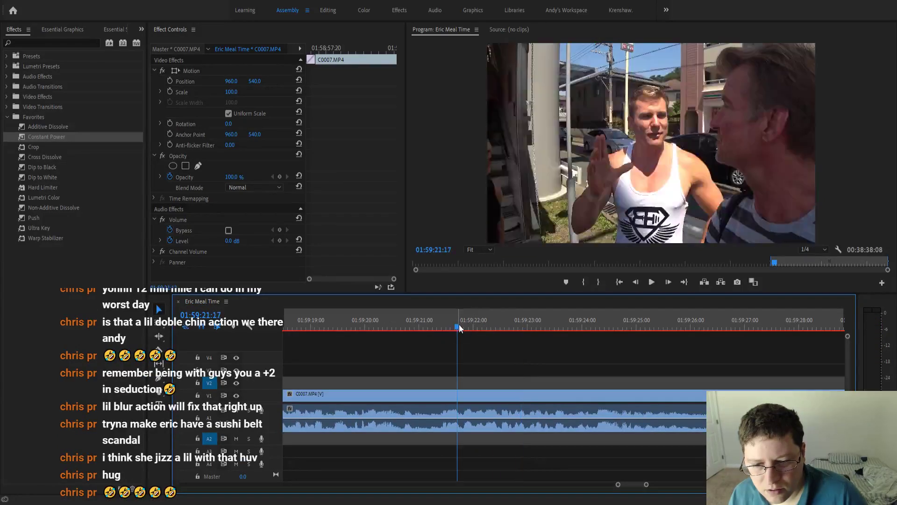
key("space")
key("space")
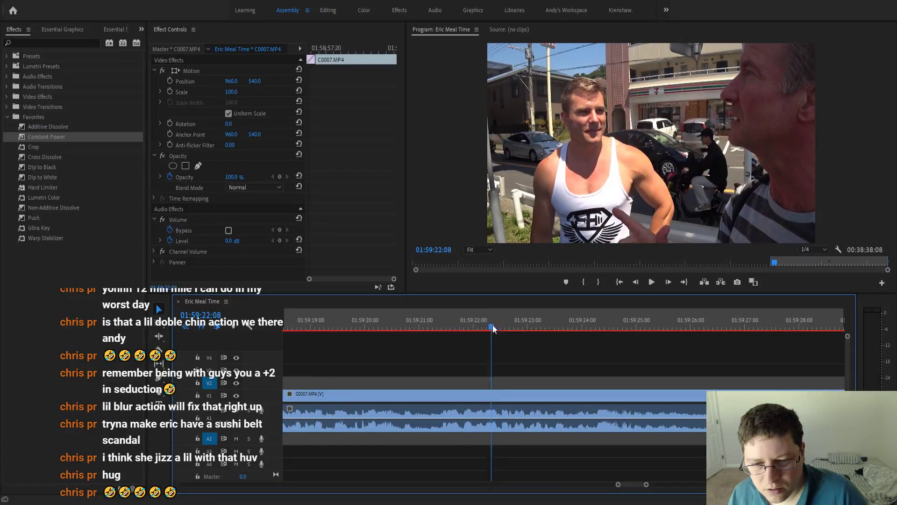
left_click(466, 328)
key("Left")
key("Left")
key("ctrl+k")
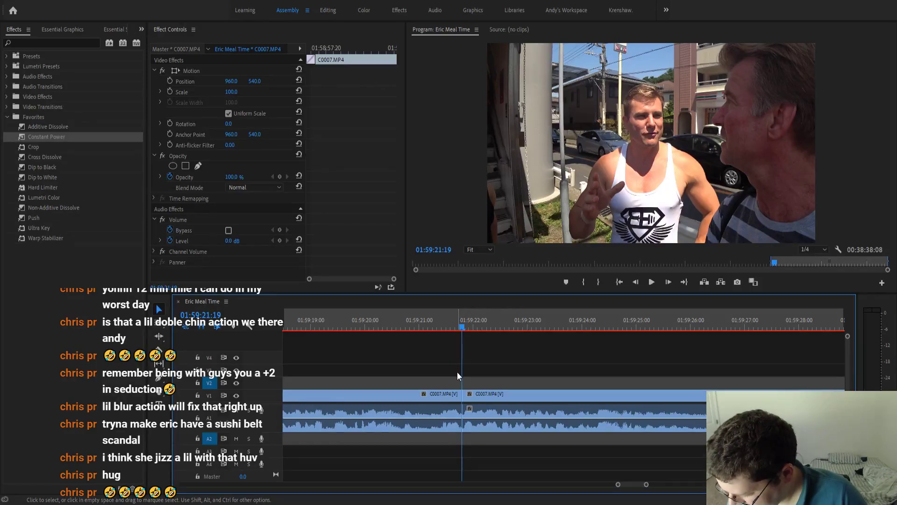
Ripple-delete the C0007.MP4 section between the cuts at 01:59:02:16 and 01:59:21:19.
key("minus")
key("minus")
key("minus")
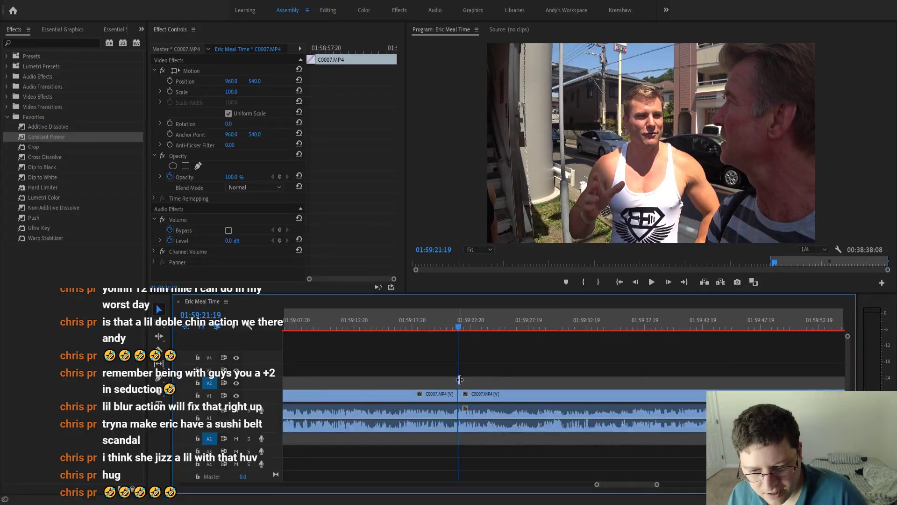
key("minus")
key("minus")
left_click(508, 402)
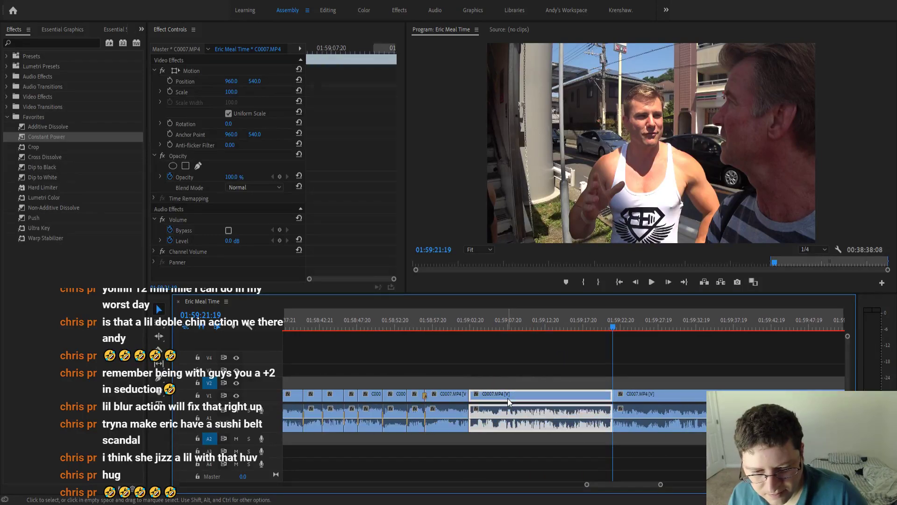
key("shift+Delete")
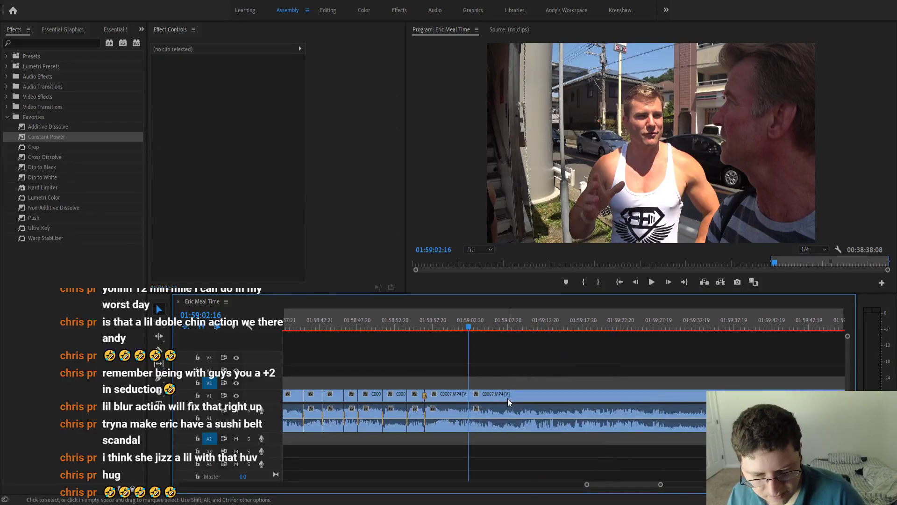
Add a Constant Power transition to the audio at the C0007.MP4 cut at 01:59:02:16 and play across it.
left_click(456, 326)
left_click_drag(49, 136, 470, 424)
scroll(470, 425, "up", 5, "alt")
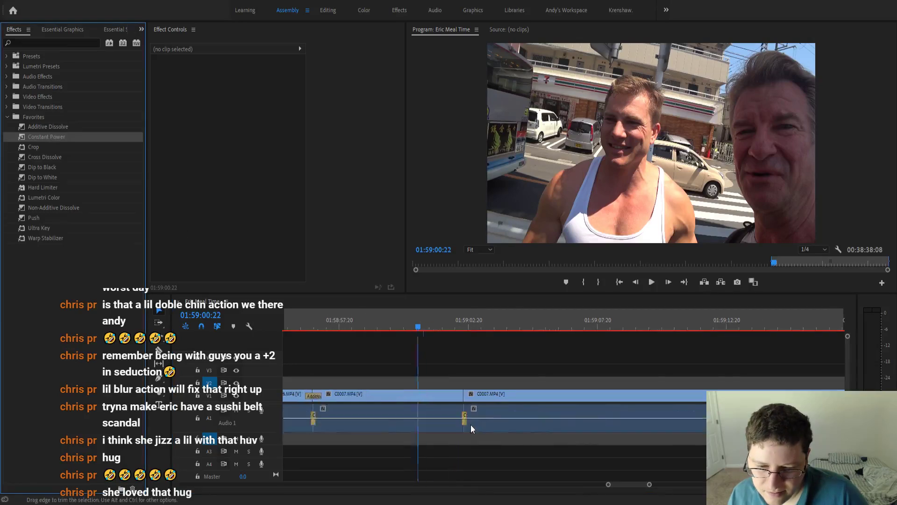
key("space")
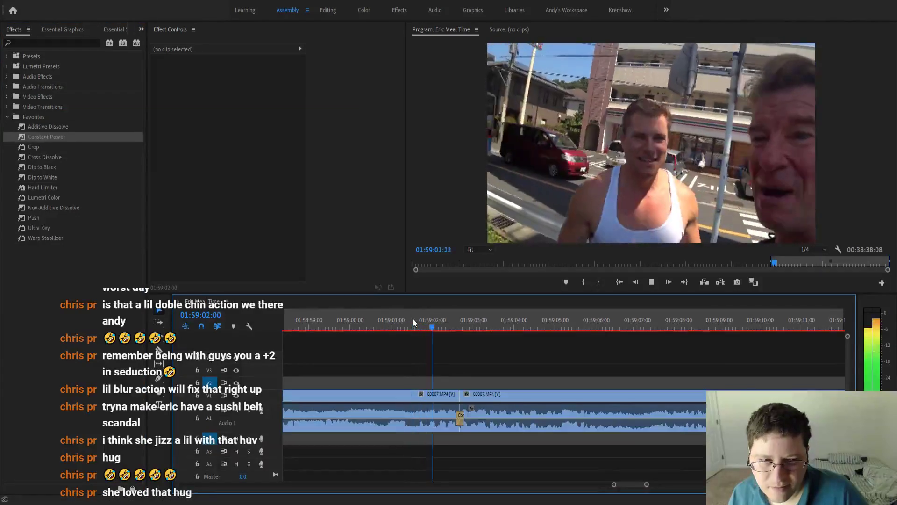
key("space")
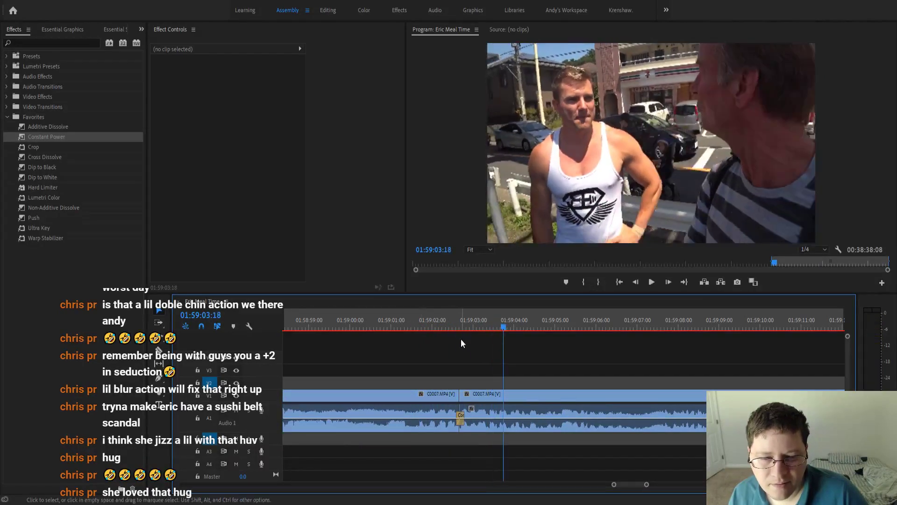
Ripple-trim the end of the C0007.MP4 clip before the cut about 5 frames later and replay the cut.
scroll(463, 352, "up", 2, "alt")
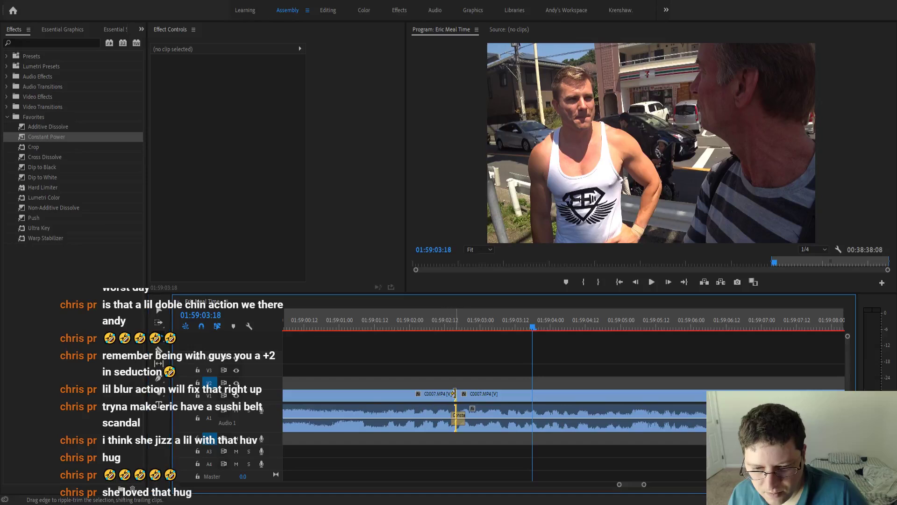
left_click_drag(456, 393, 471, 392)
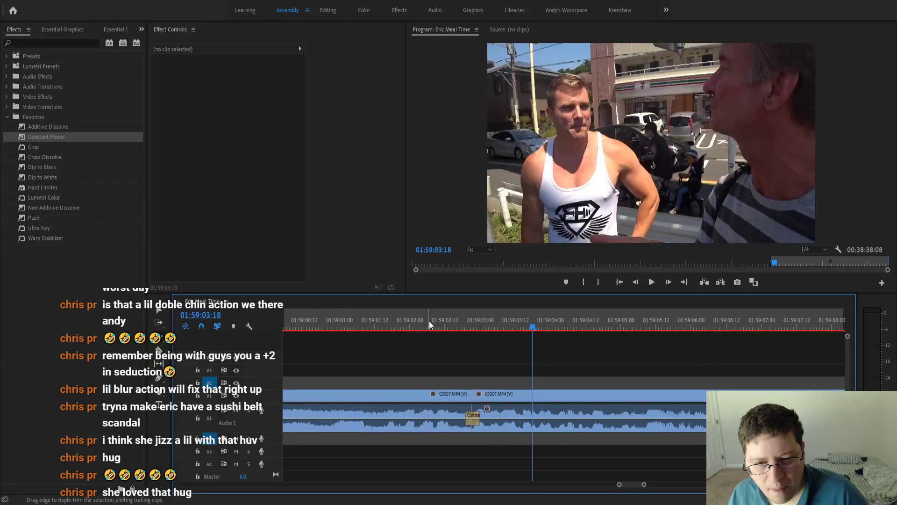
left_click(429, 321)
key("space")
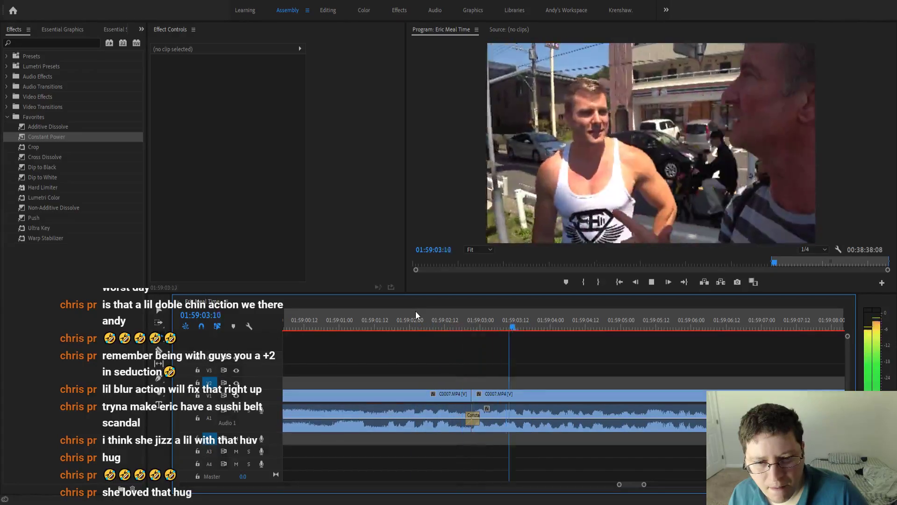
key("space")
Fine-tune the C0007.MP4 cut with small ripple trims, moving it about one frame earlier, replay it and return to the Selection tool.
left_click_drag(471, 393, 469, 394)
left_click(406, 327)
key("space")
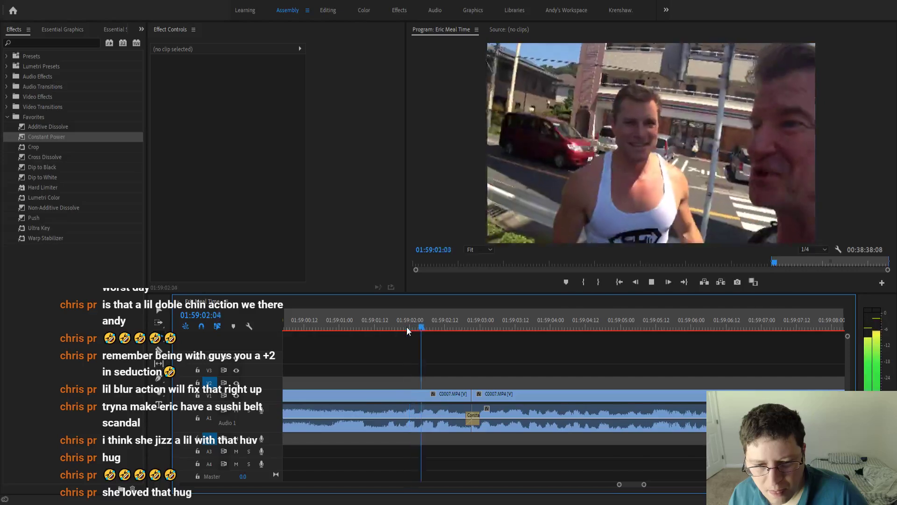
key("space")
key("=")
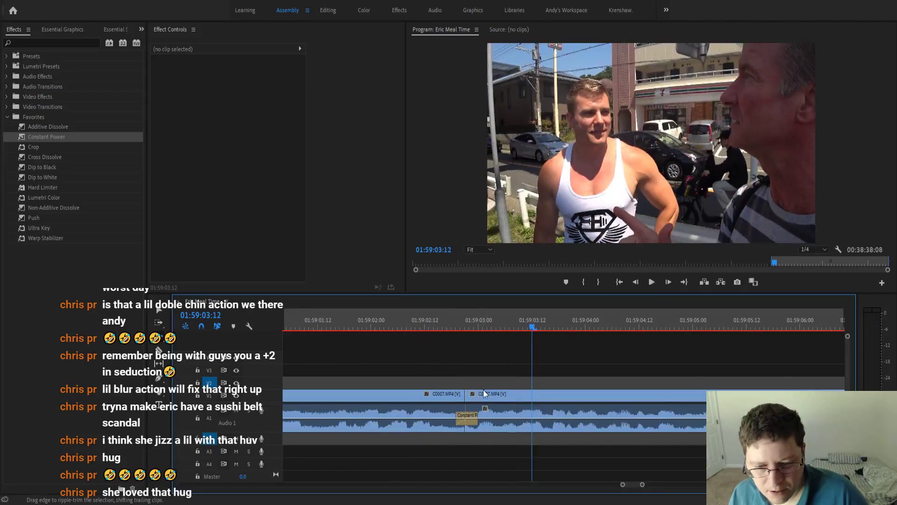
left_click_drag(459, 395, 455, 394)
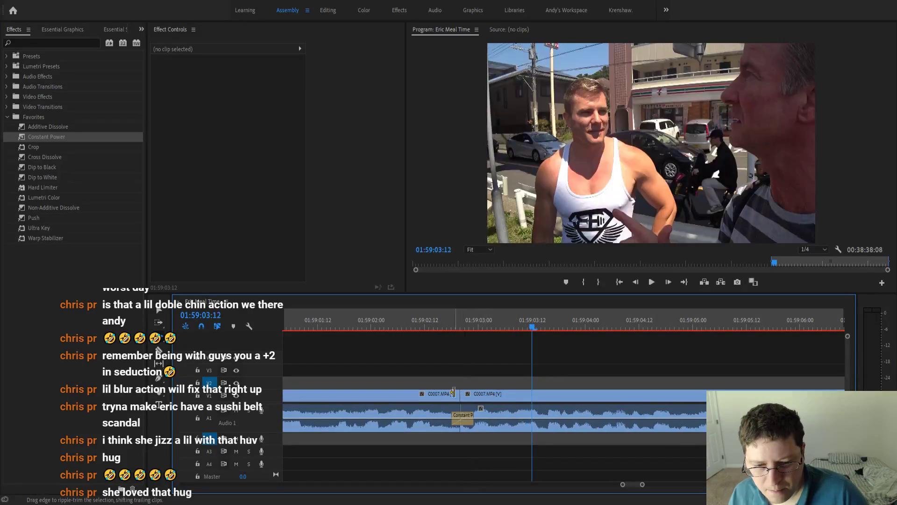
left_click(398, 325)
key("space")
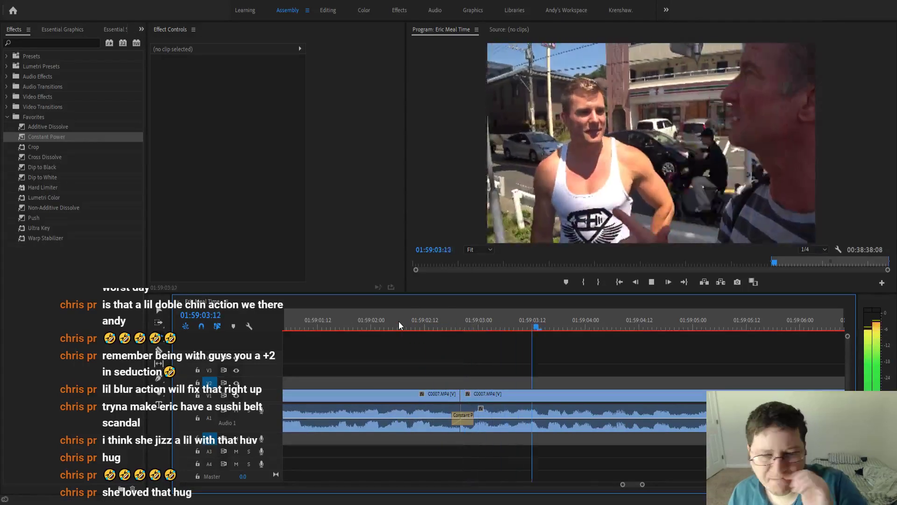
left_click(160, 311)
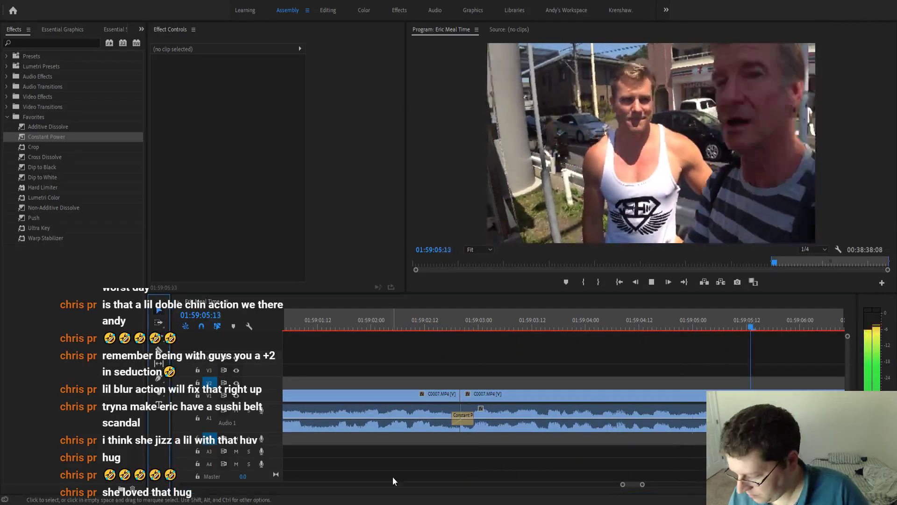
Play through the C0007.MP4 footage from about 01:59:05 to 01:59:18 and check it for another section to remove.
key("minus")
key("minus")
key("minus")
key("minus")
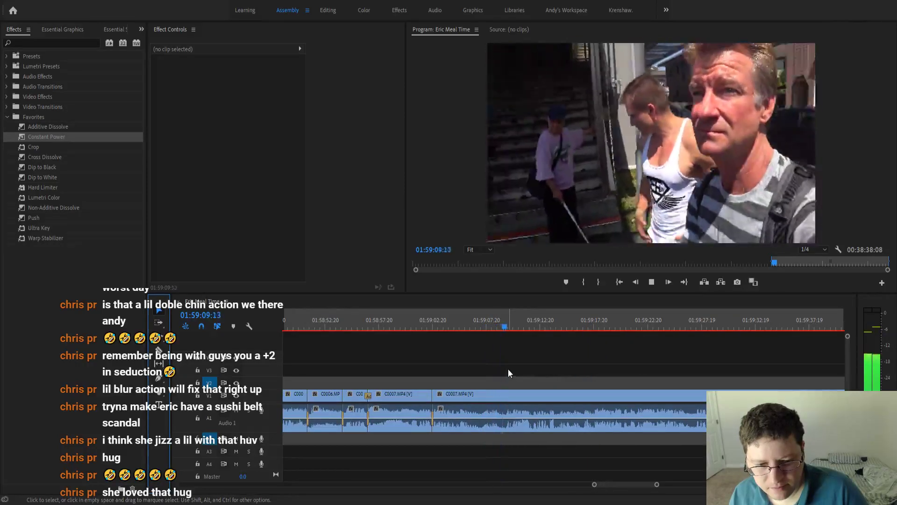
key("equal")
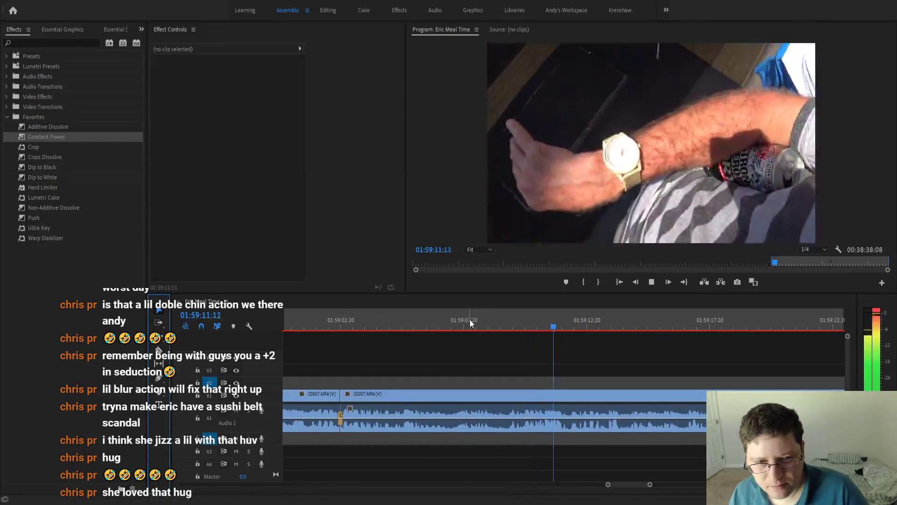
key("minus")
key("minus")
key("minus")
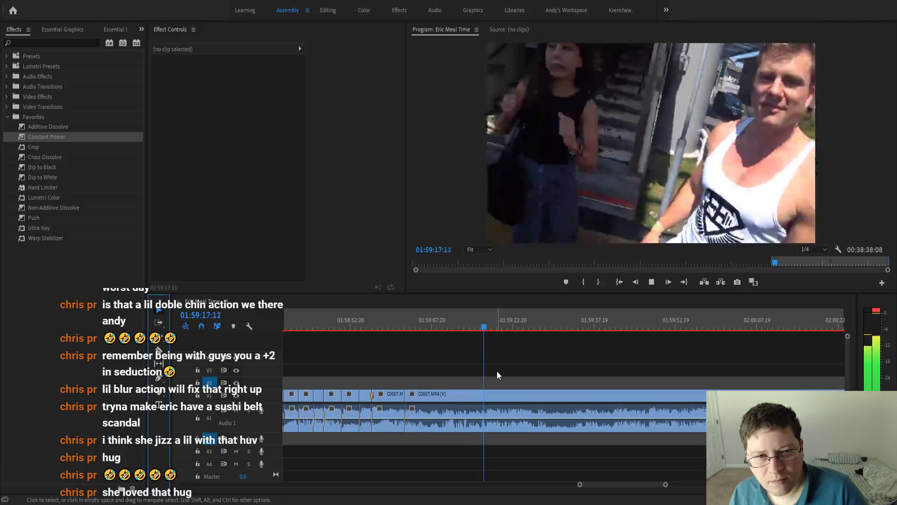
key("space")
Replay the watch shot in the C0007.MP4 clip and cut the clip at 01:59:14:04.
key("equal")
key("equal")
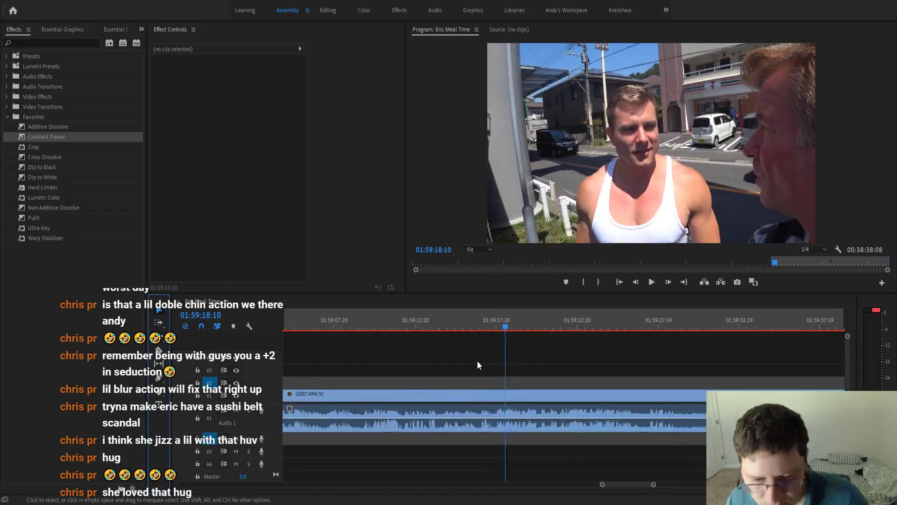
left_click(420, 325)
key("space")
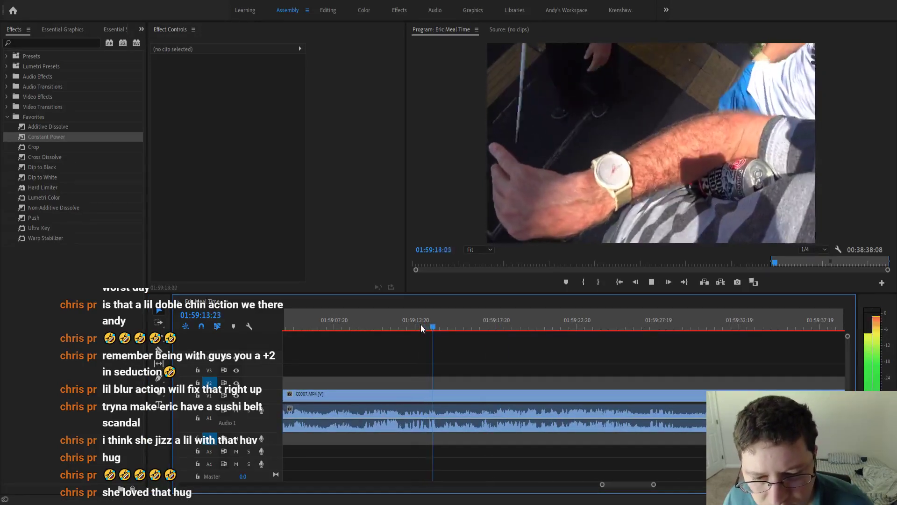
key("space")
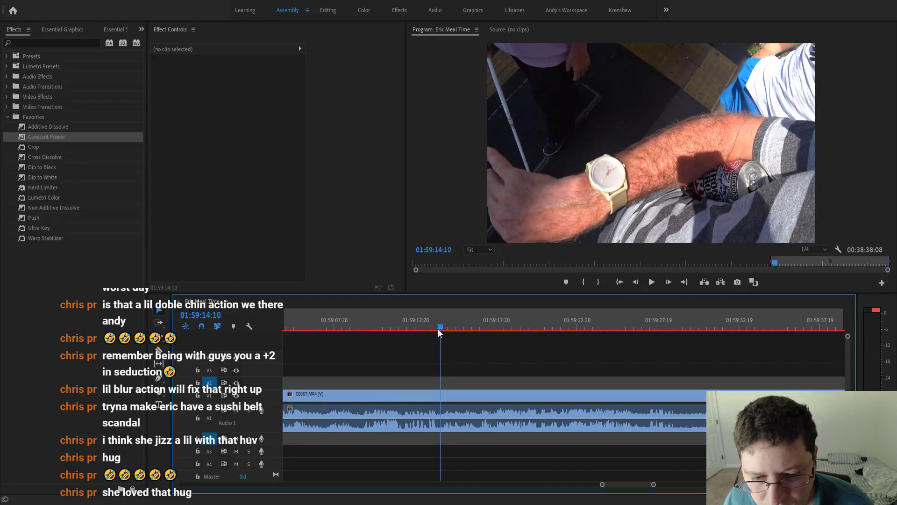
key("space")
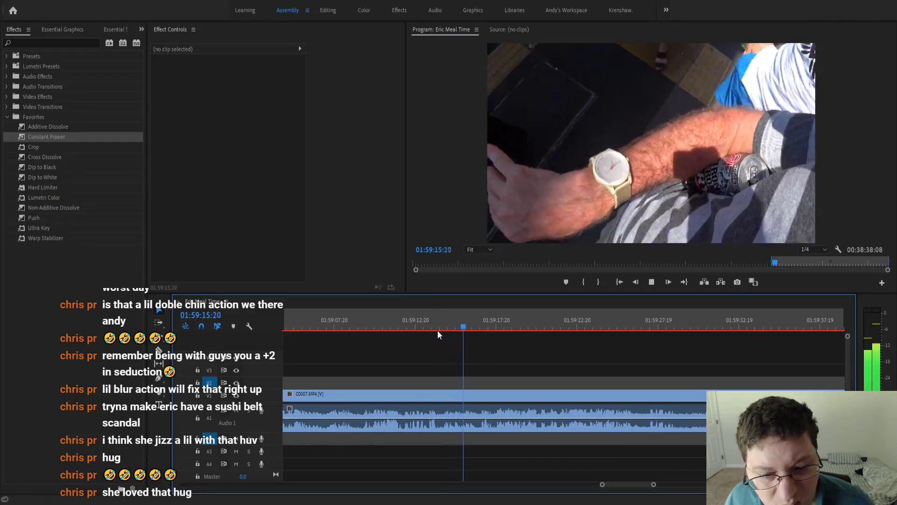
key("space")
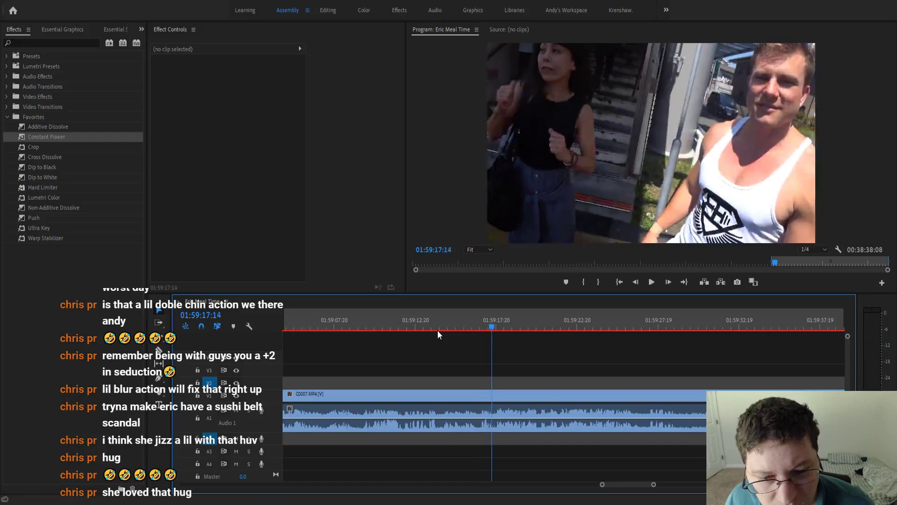
left_click(433, 324)
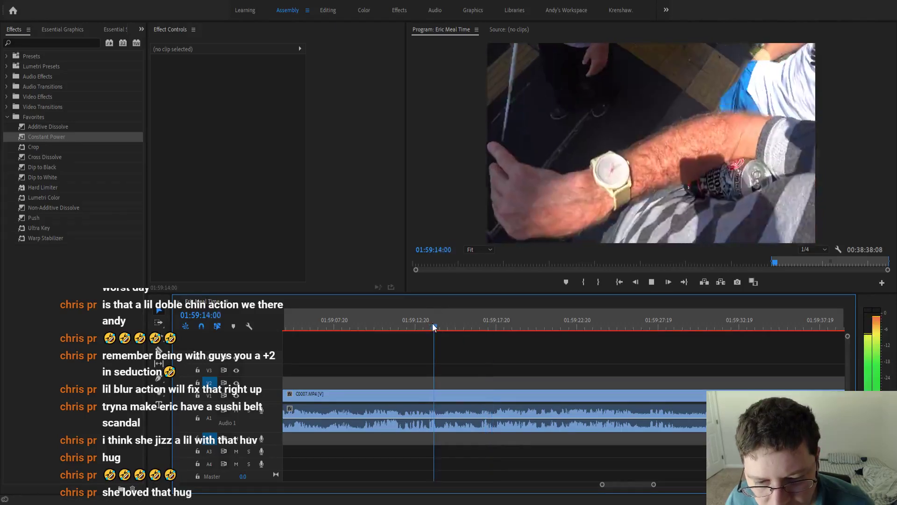
scroll(433, 343, "up", 1)
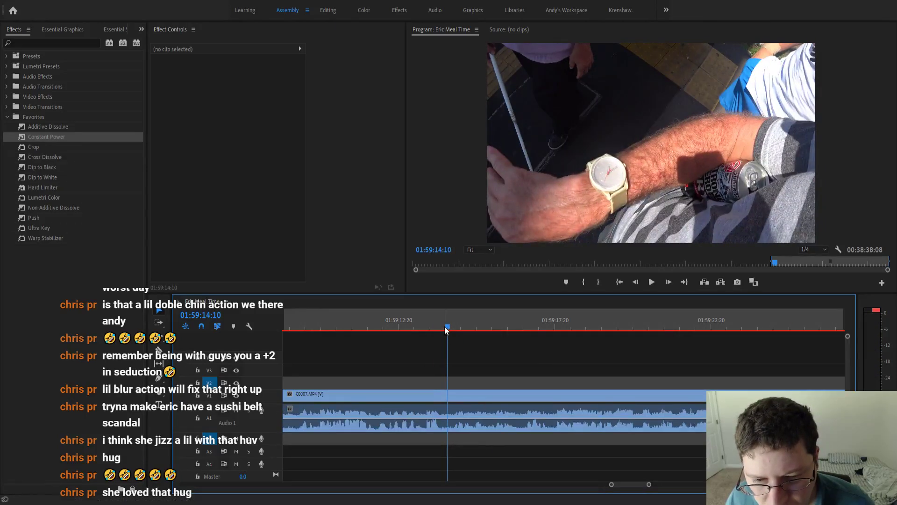
left_click(439, 329)
key("ctrl+k")
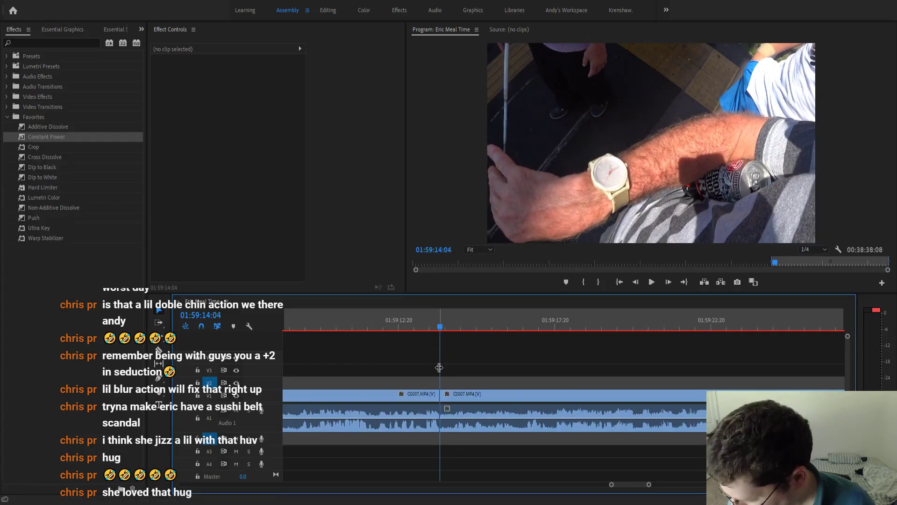
Cut the C0007.MP4 clip at 01:59:17:22 and ripple-delete the section back to the cut at 01:59:14:04.
scroll(445, 369, "down", 5)
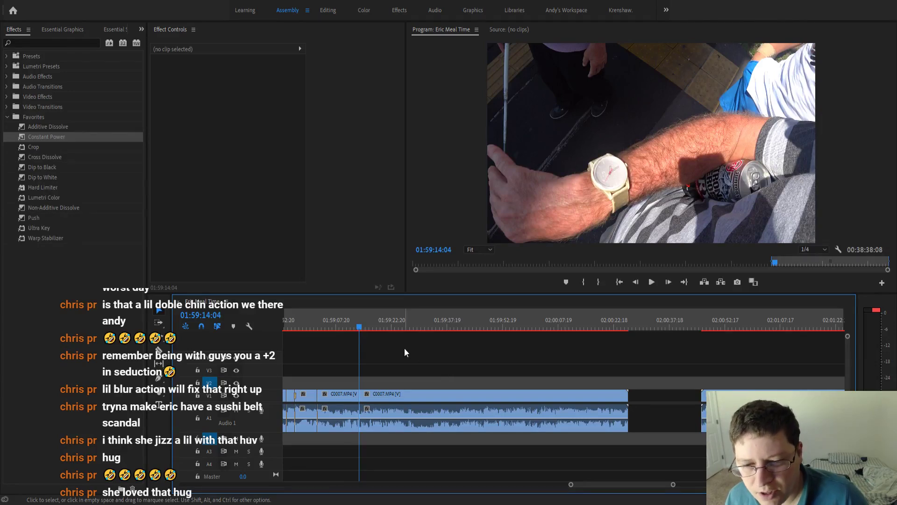
left_click(396, 322)
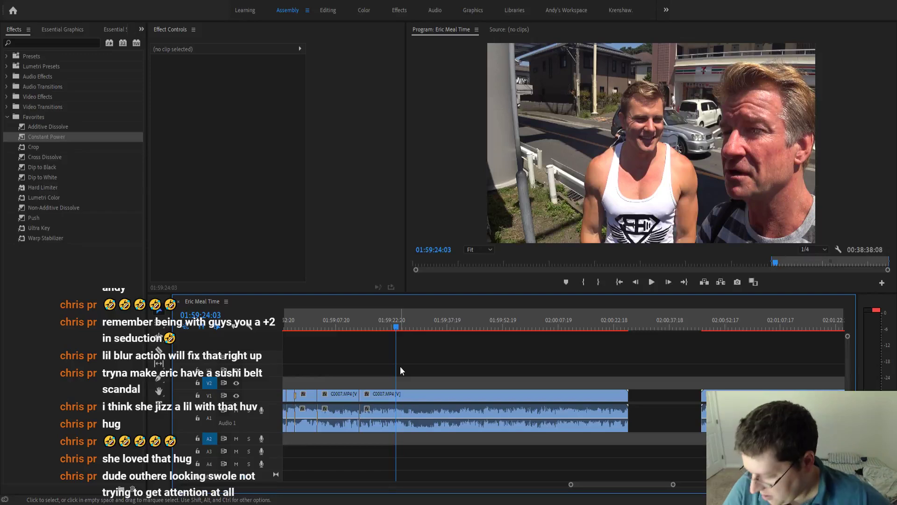
left_click(380, 322)
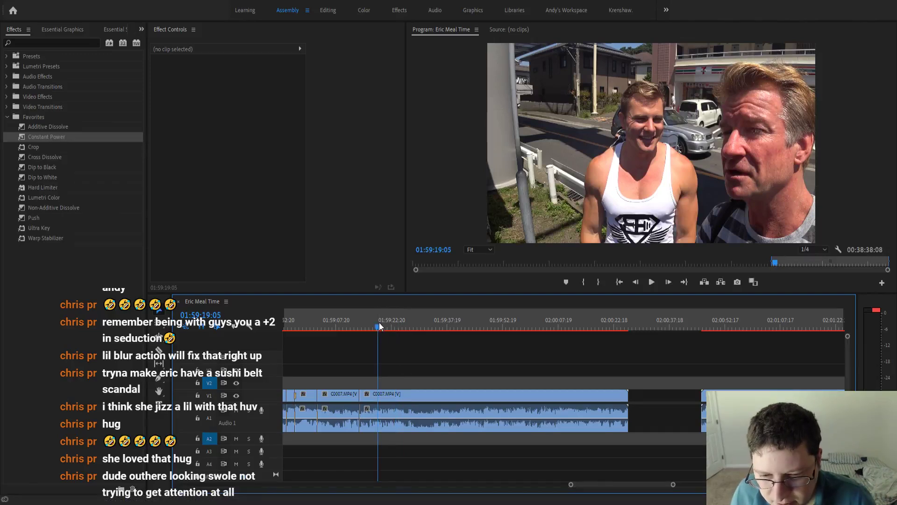
key("space")
key("=")
key("=")
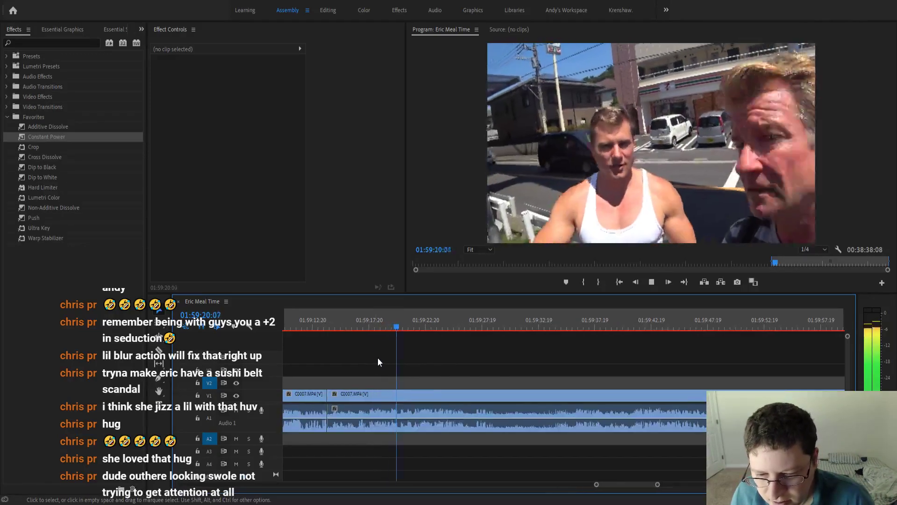
left_click(368, 330)
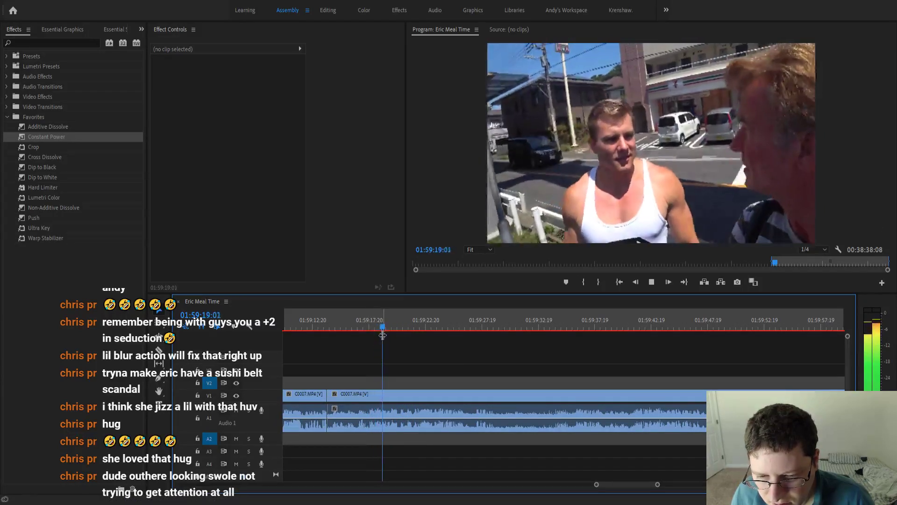
key("space")
left_click_drag(403, 329, 370, 343)
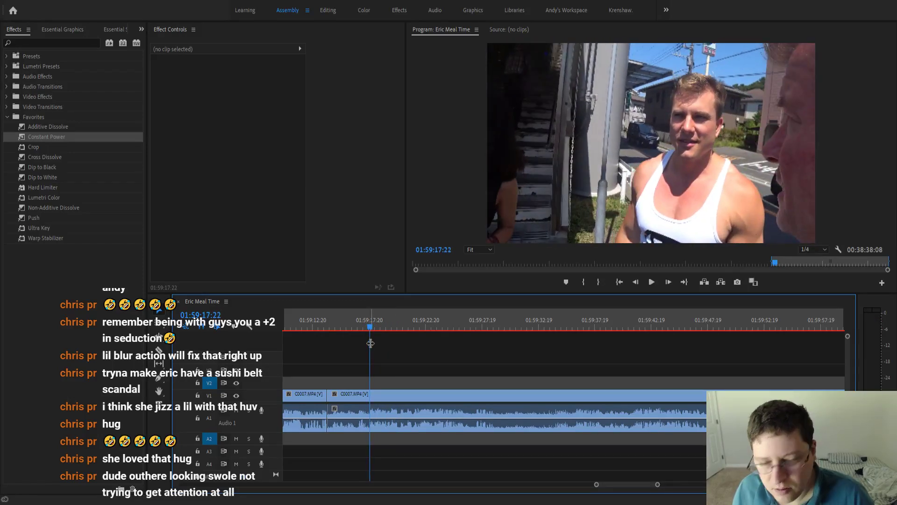
scroll(379, 388, "up", 2)
left_click(396, 393)
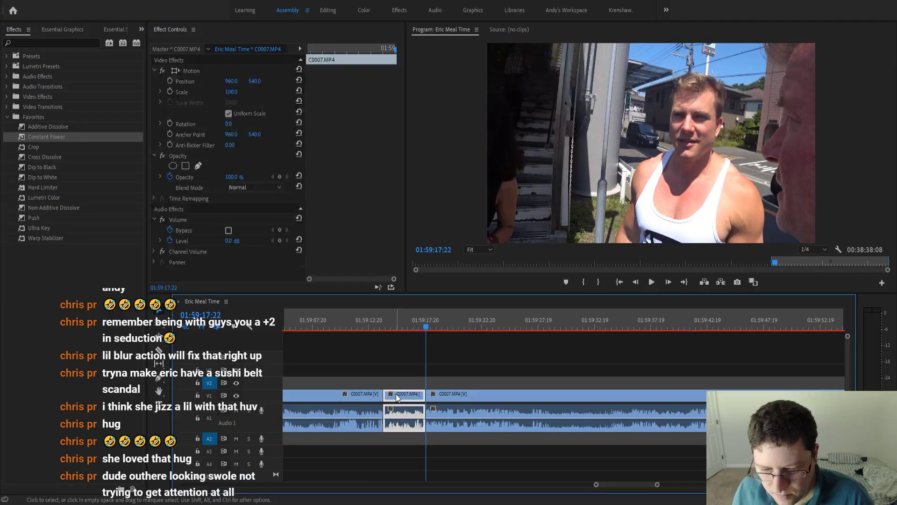
key("Up")
Add a Constant Power transition to the audio at the C0007.MP4 cut at 01:59:14:04 and play across it.
left_click(364, 322)
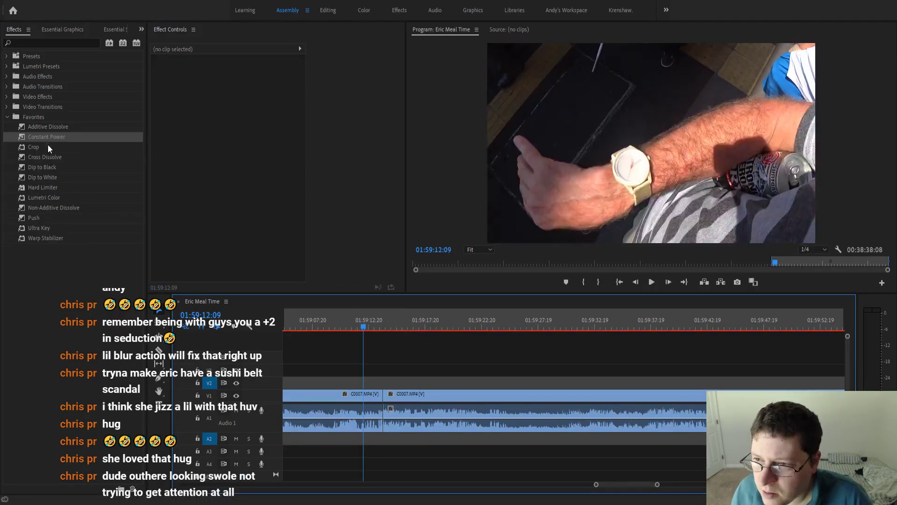
left_click_drag(47, 137, 387, 411)
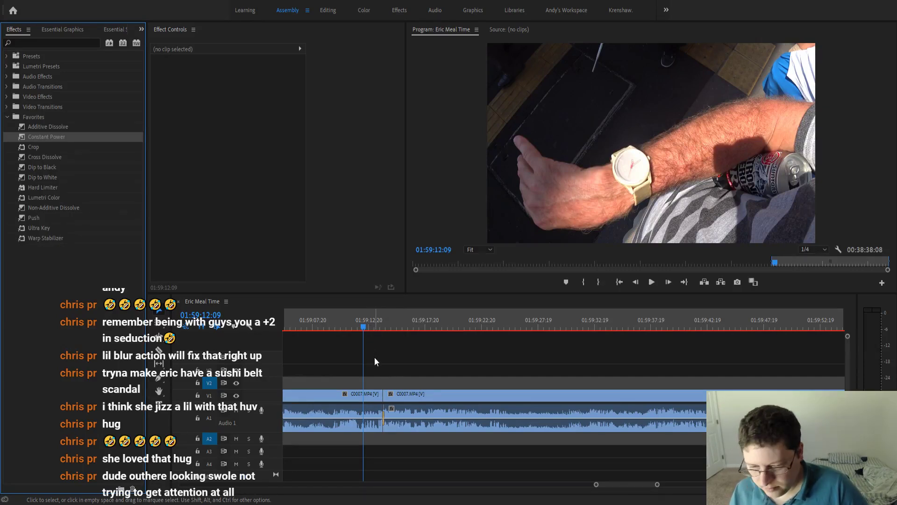
key("space")
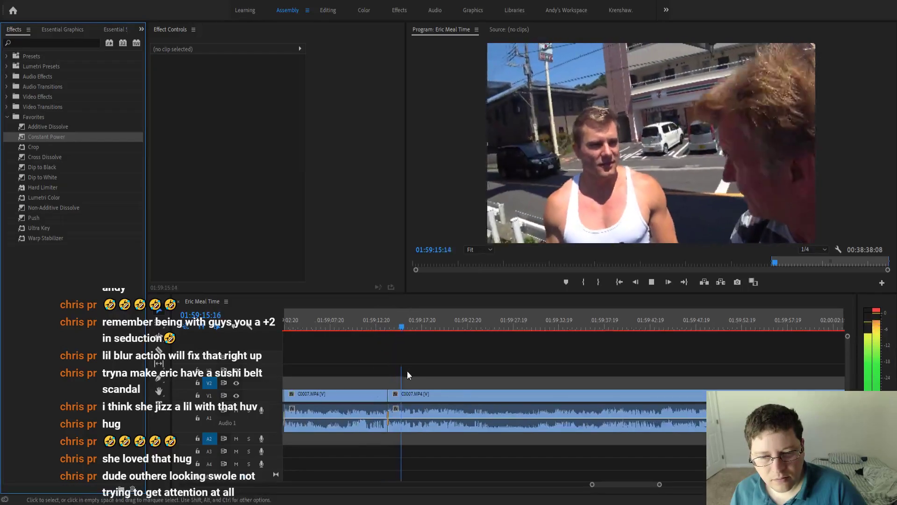
key("minus")
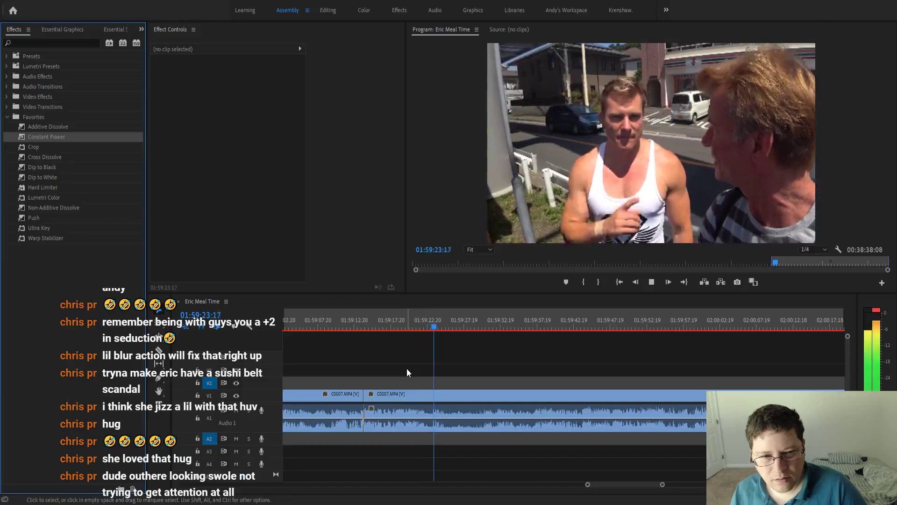
Replay the C0007.MP4 footage from about 01:59:19 and cut the clip at 01:59:20:17.
scroll(407, 363, "up", 3)
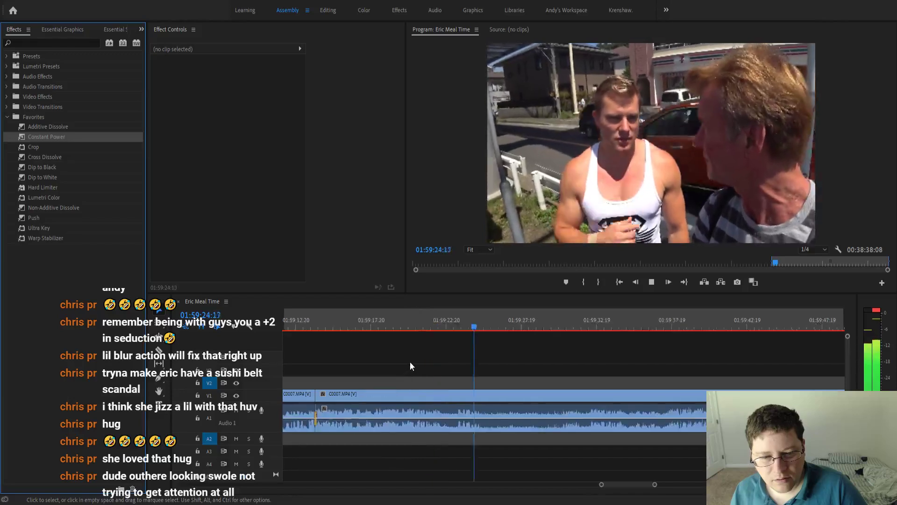
left_click(378, 322)
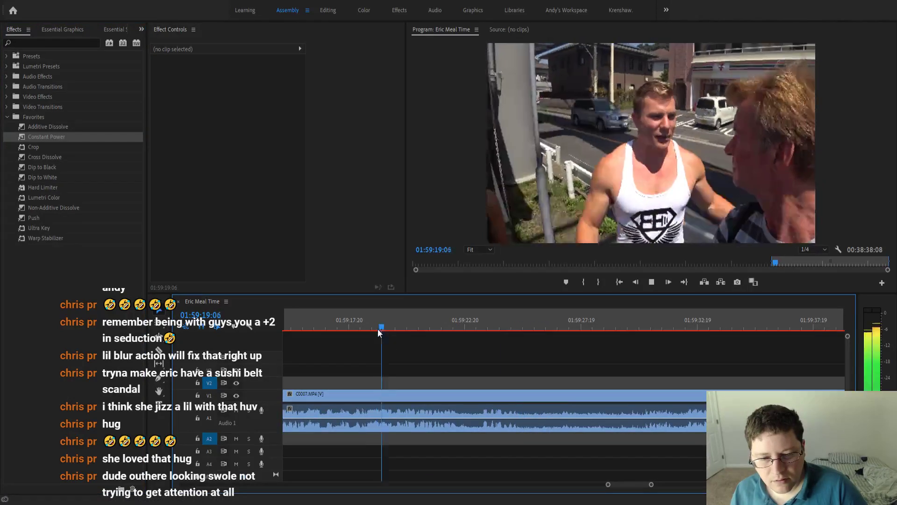
scroll(379, 331, "up", 1)
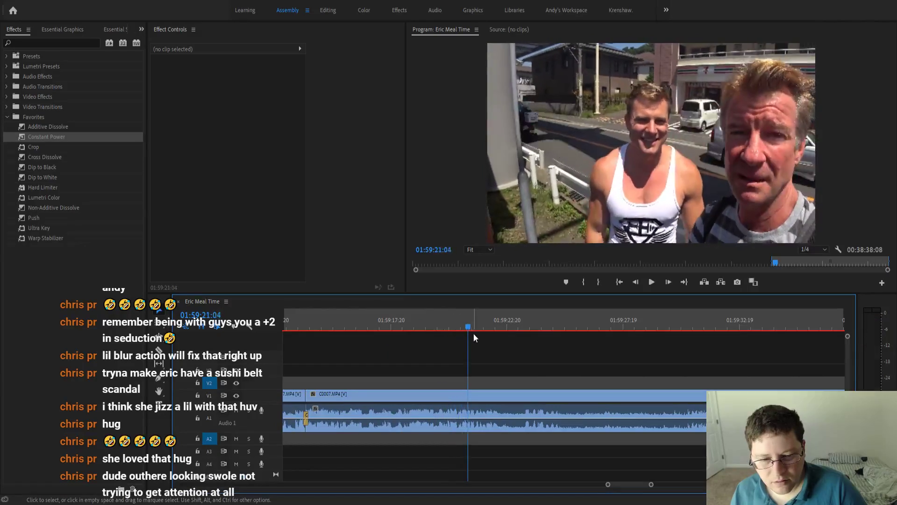
scroll(465, 333, "down", 3)
left_click(443, 329)
mouse_move(442, 330)
left_mouse_down()
mouse_move(405, 335)
mouse_move(444, 334)
left_mouse_up()
key("ctrl+k")
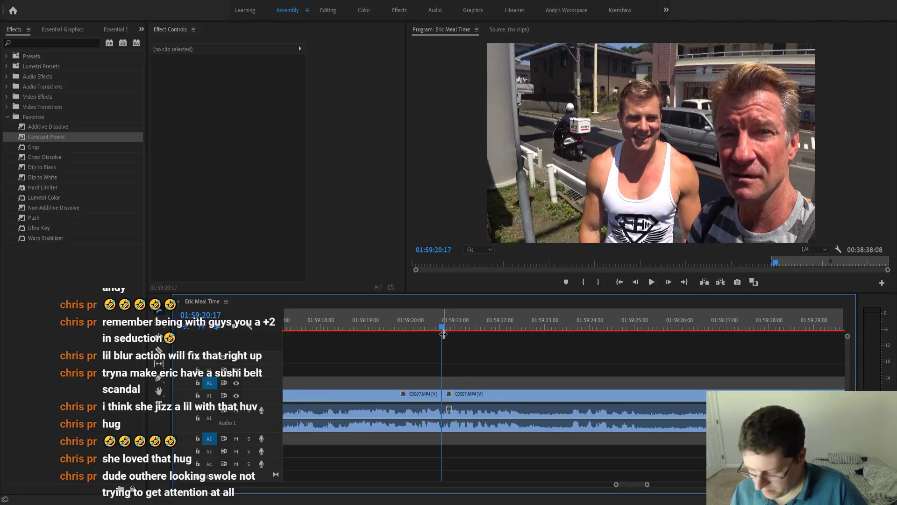
Play the C0007.MP4 footage up to 01:59:33:06 and look for where the section starting at 01:59:20:17 should end.
key("minus")
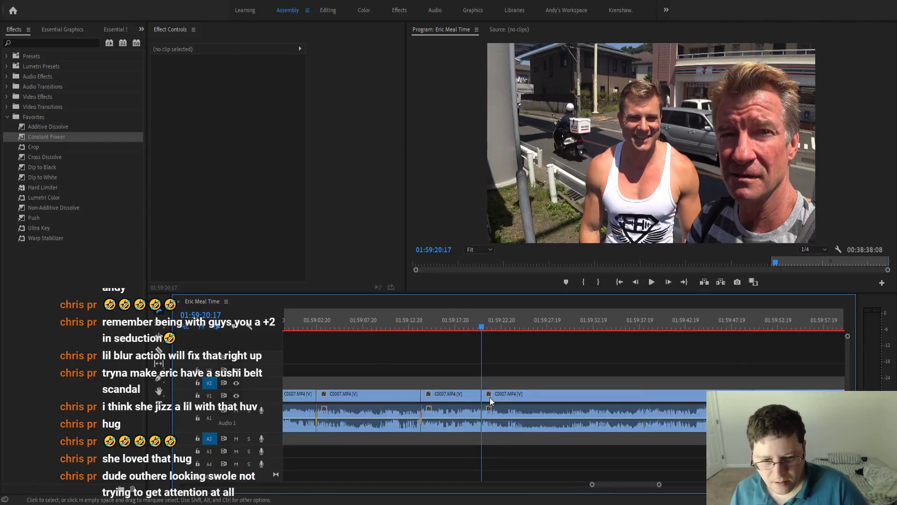
left_click(566, 323)
key("space")
key("minus")
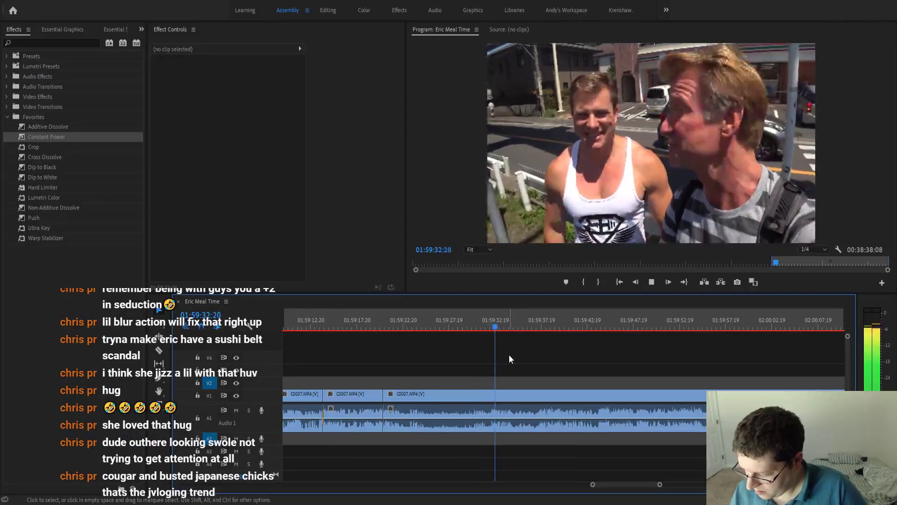
key("space")
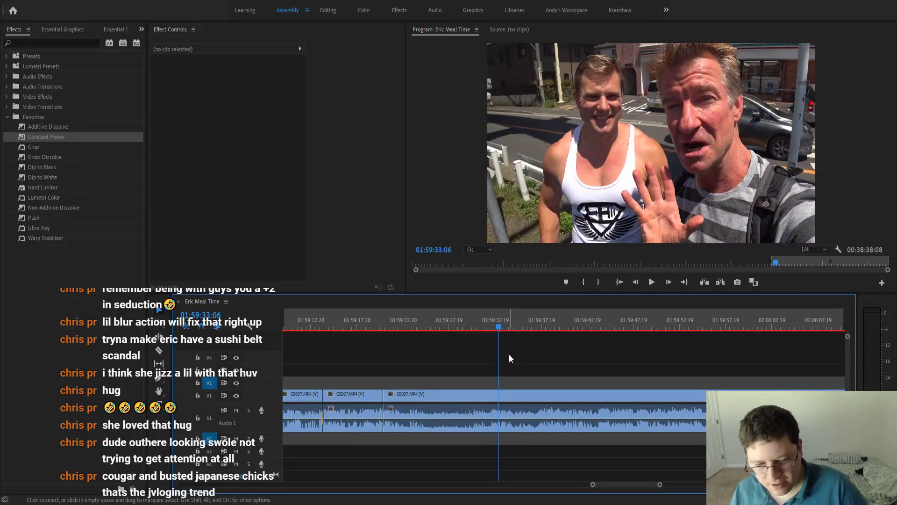
key("minus")
key("minus")
key("minus")
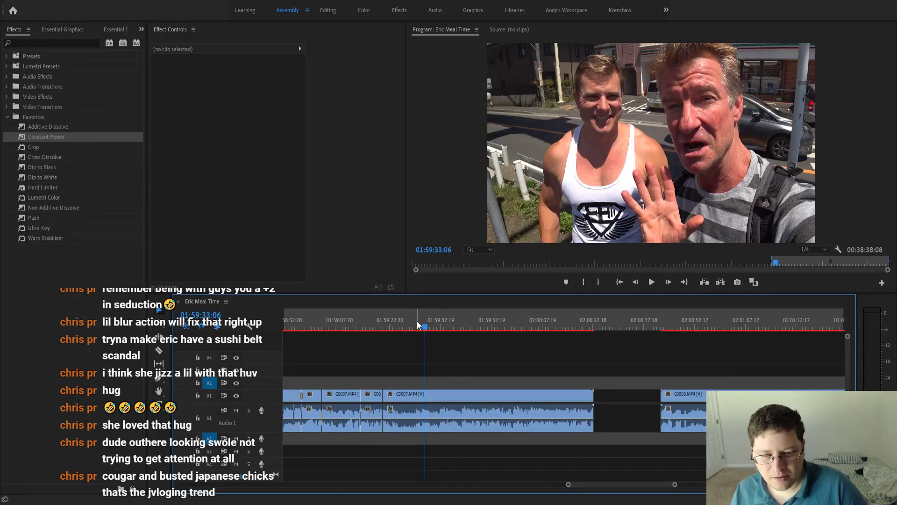
Play the C0007.MP4 footage from 01:59:30:20 to about 01:59:46 and look for where the unwanted section should end.
left_click(416, 327)
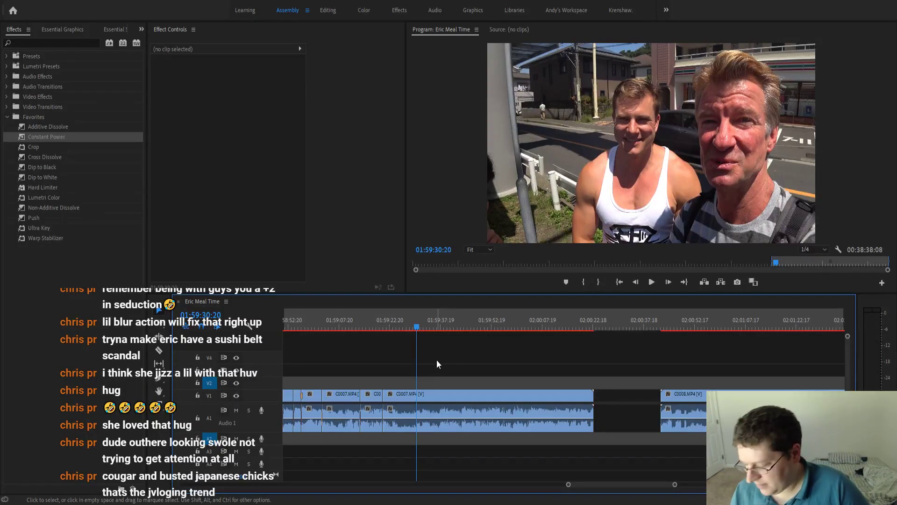
key("=")
key("=")
key("=")
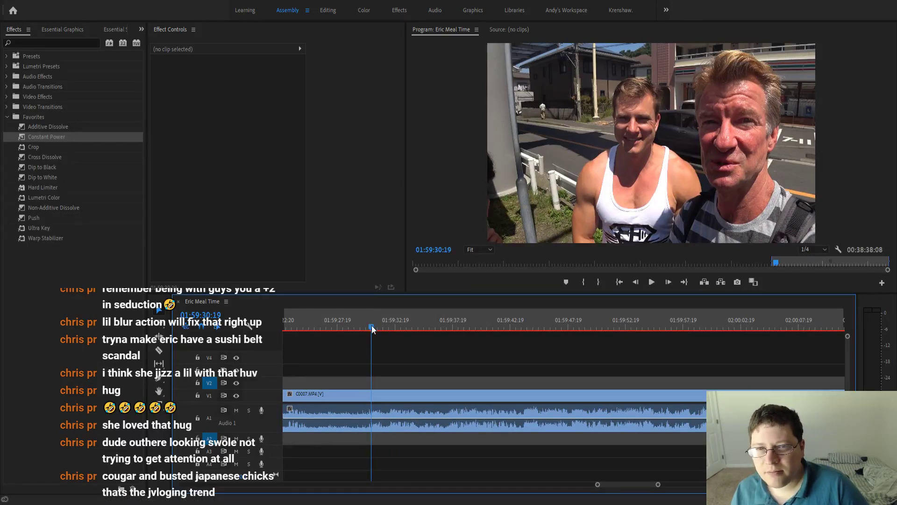
key("space")
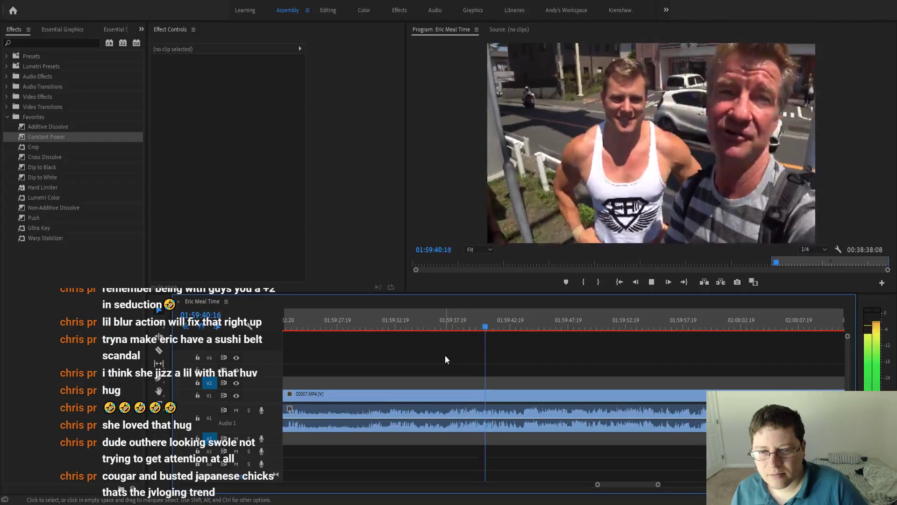
key("minus")
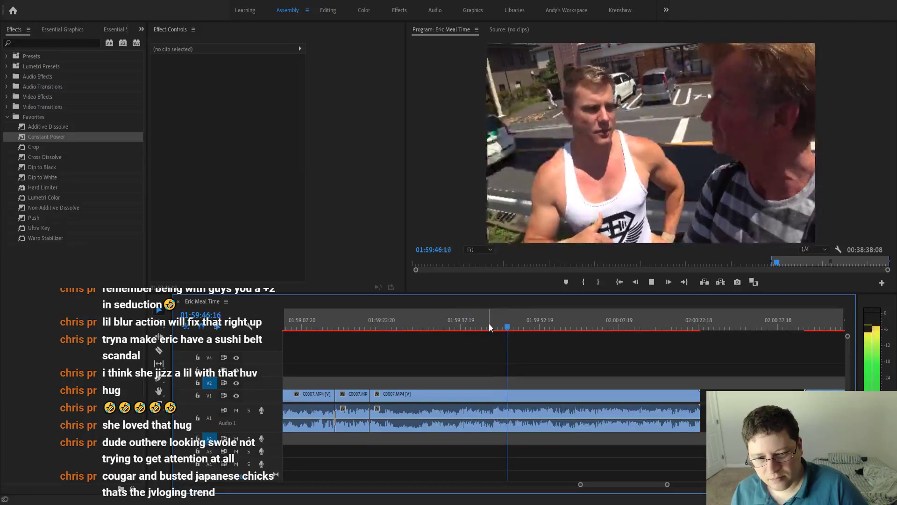
left_click(500, 329)
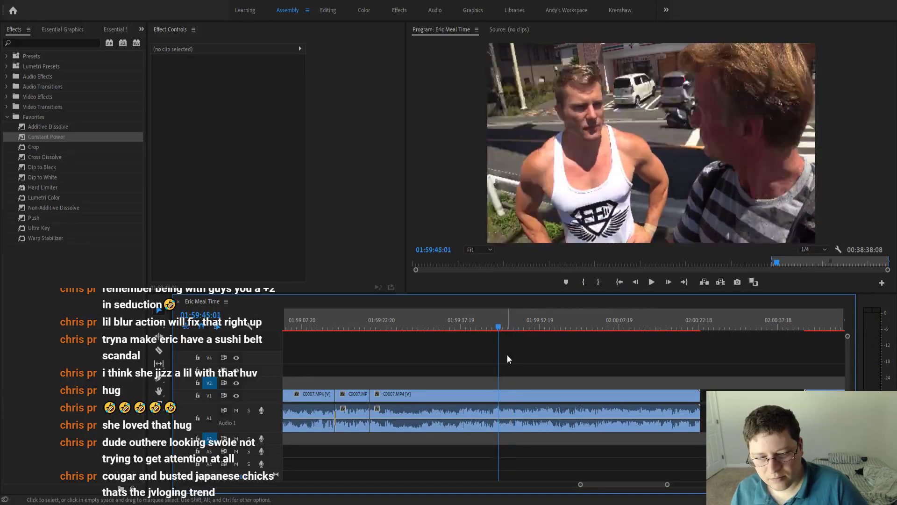
Replay the C0007.MP4 footage around 01:59:44 and cut the clip at 01:59:43:23.
key("equal")
key("equal")
key("equal")
key("equal")
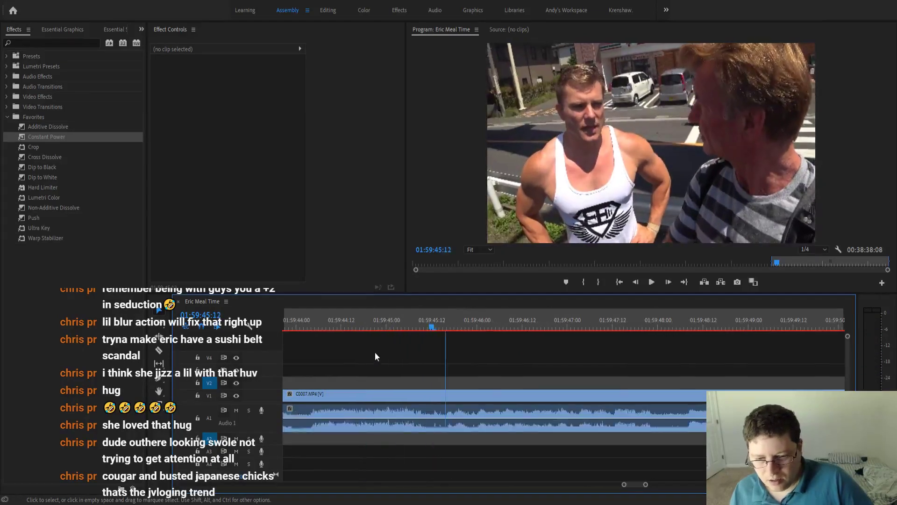
scroll(374, 352, "up", 3)
left_click(405, 327)
key("space")
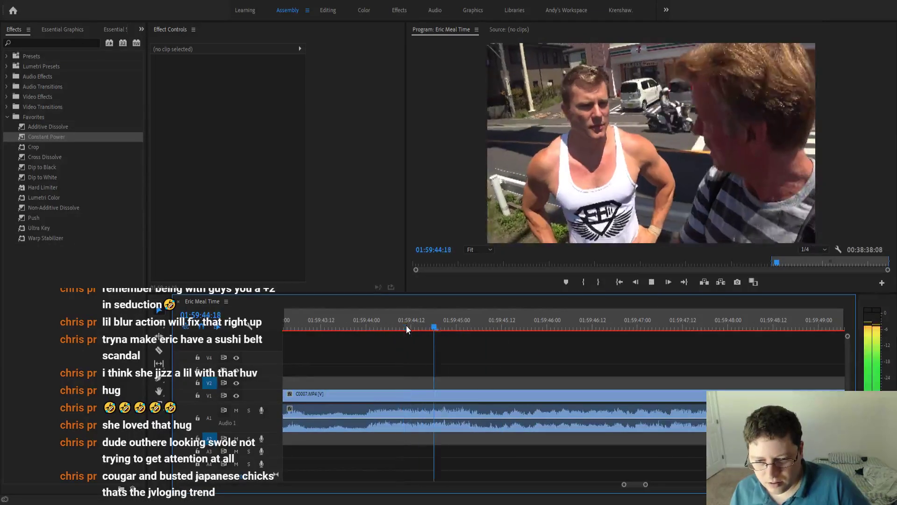
left_click(361, 329)
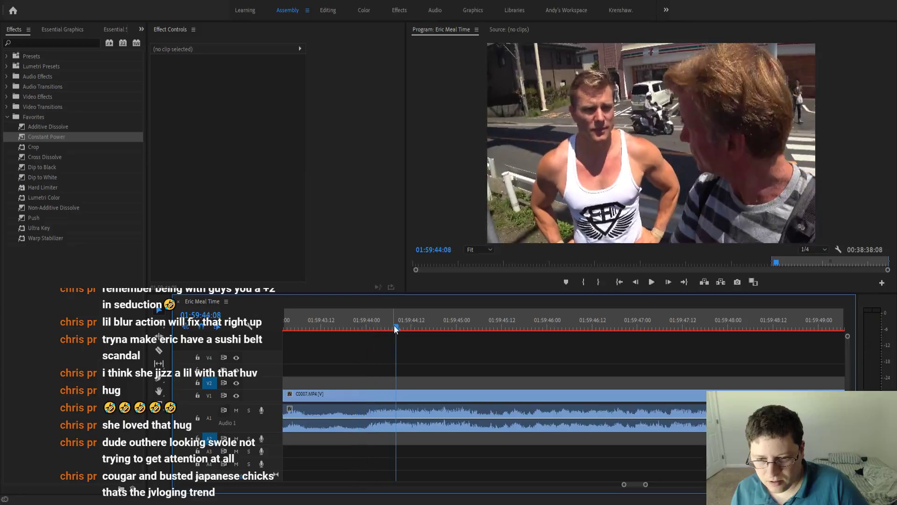
key("j")
key("k")
key("ctrl+k")
Ripple-delete the C0007.MP4 section between the cuts at 01:59:20:17 and 01:59:43:23.
key("minus")
key("minus")
key("minus")
key("minus")
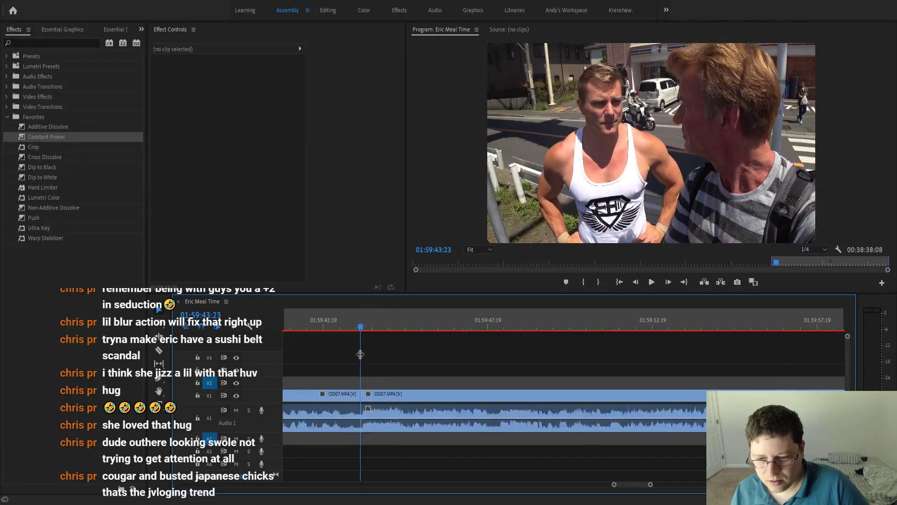
left_click(423, 393)
key("q")
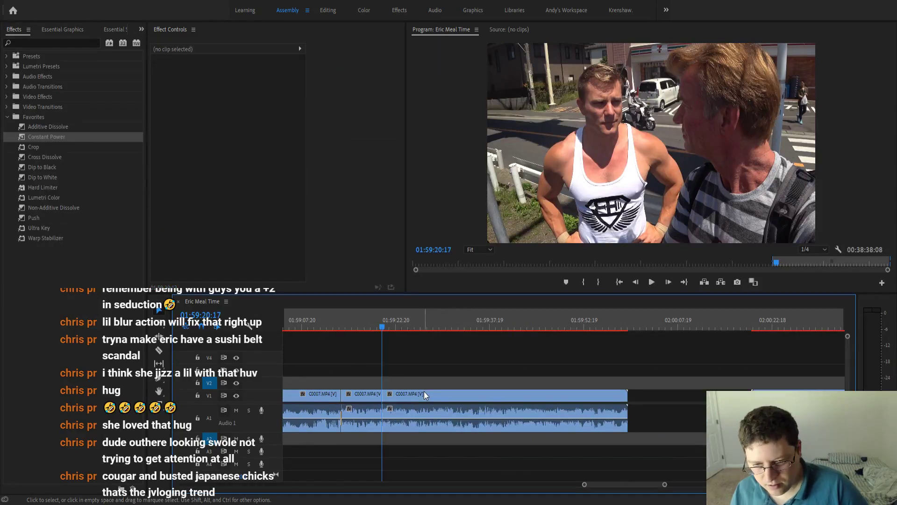
Add a Constant Power transition to the audio at the C0007.MP4 cut at 01:59:20:17 and play across it.
left_click(371, 320)
left_click_drag(52, 138, 386, 413)
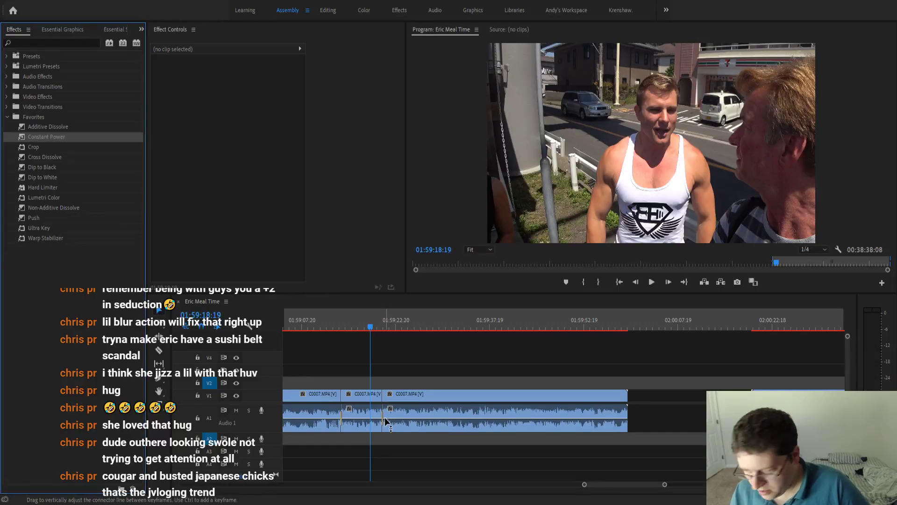
key("space")
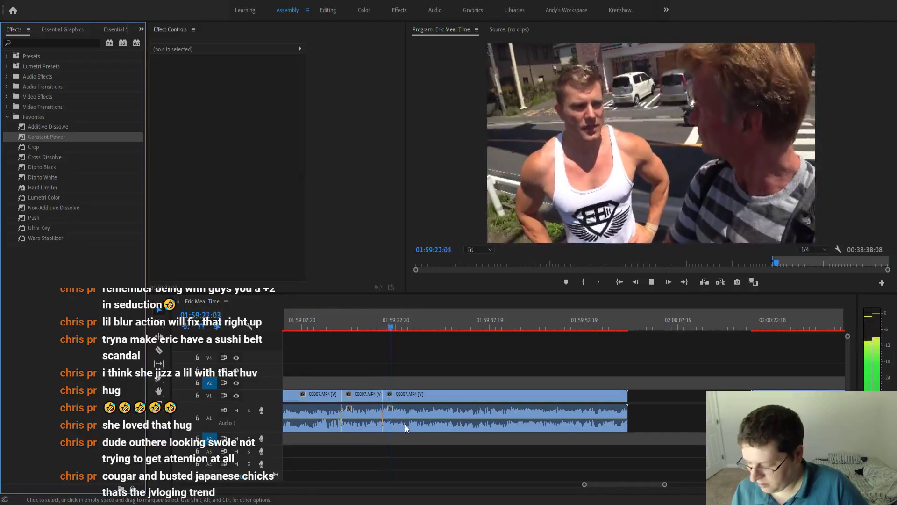
key("space")
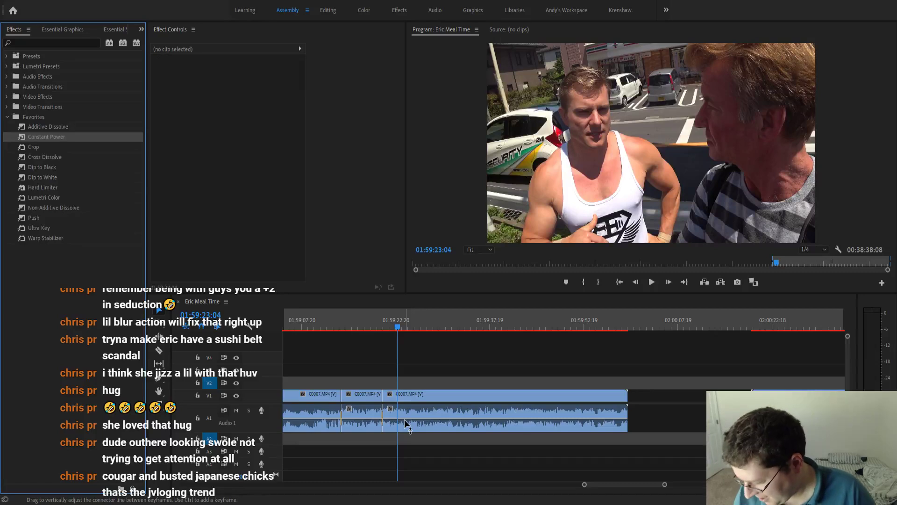
Play the C0007.MP4 footage up to about 01:59:37, replay the part around 01:59:31, and cut the clip at 01:59:31:02.
key("space")
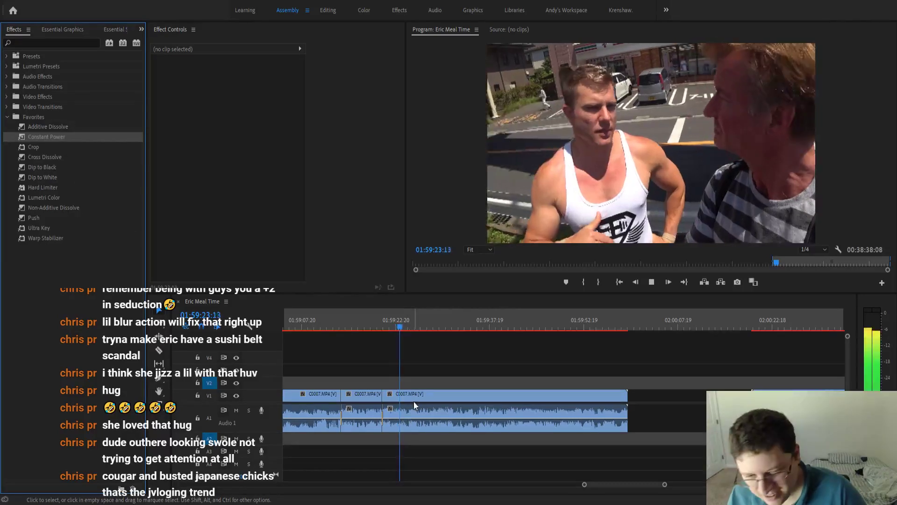
key("equal")
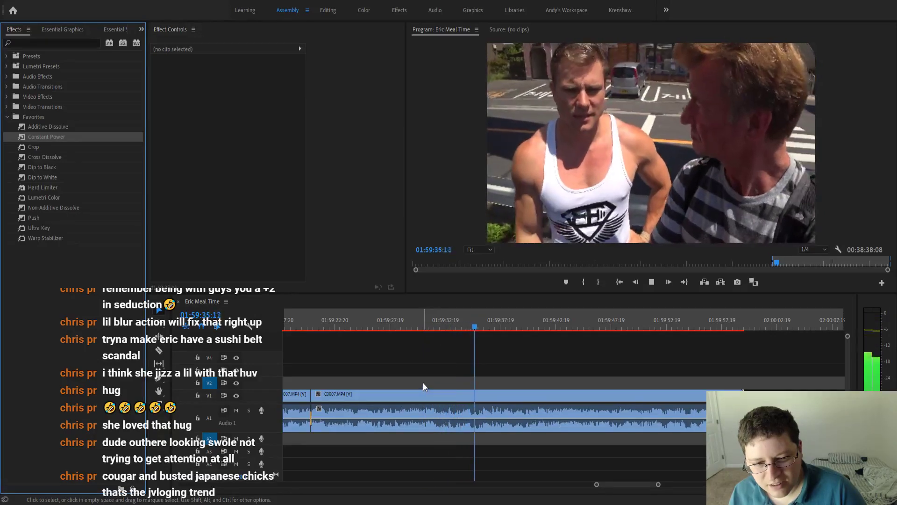
scroll(469, 358, "up", 3)
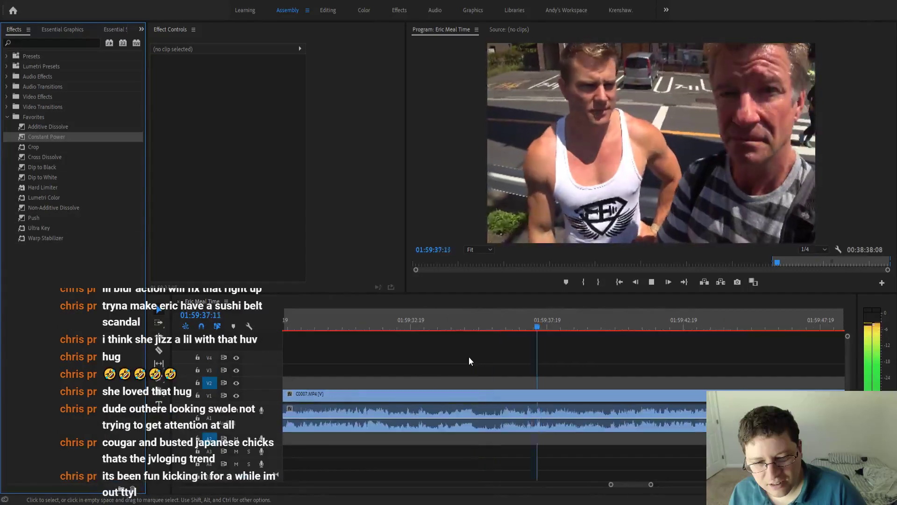
left_click(361, 321)
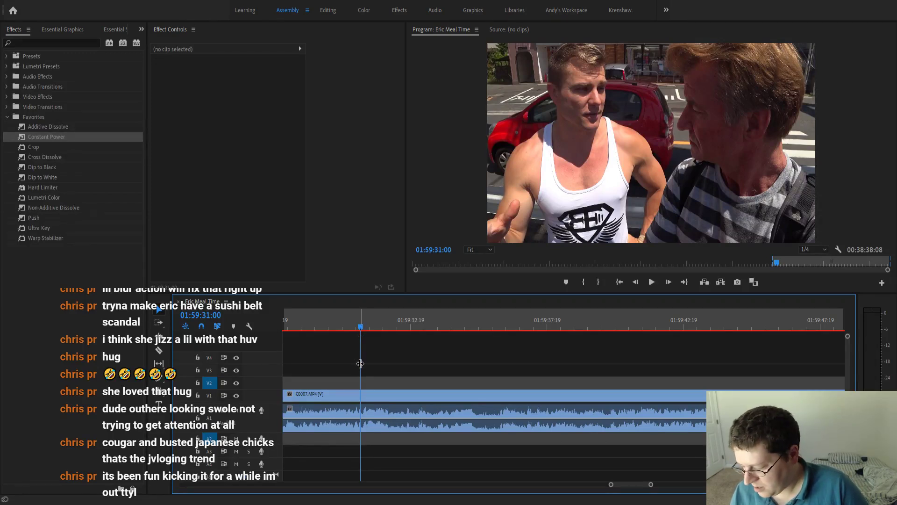
key("space")
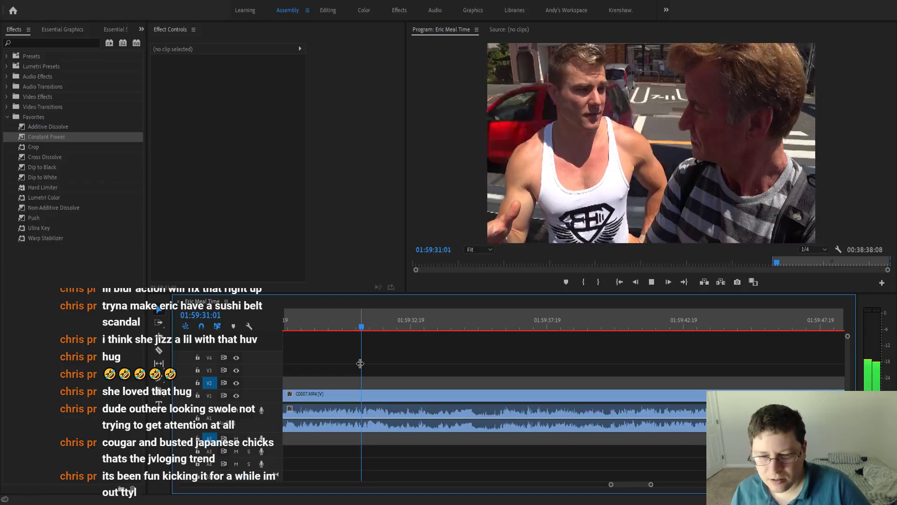
key("space")
key("equal")
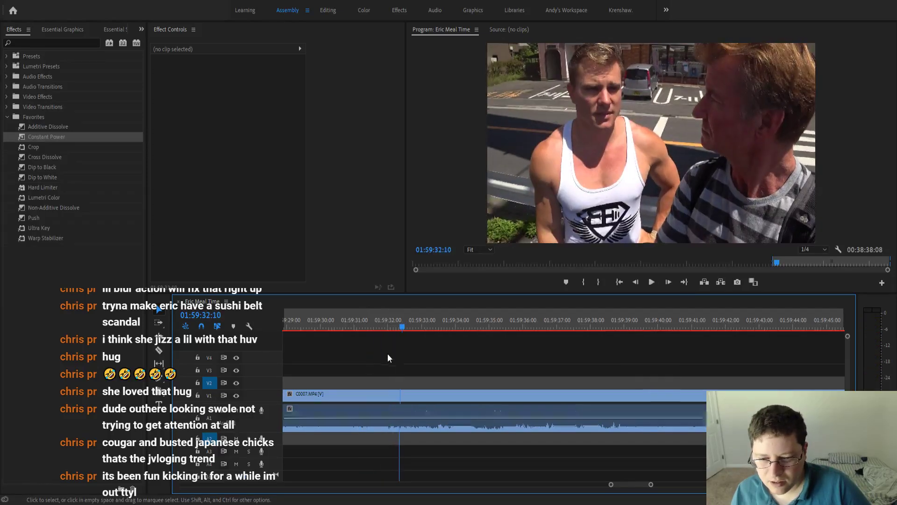
left_click_drag(398, 332, 321, 346)
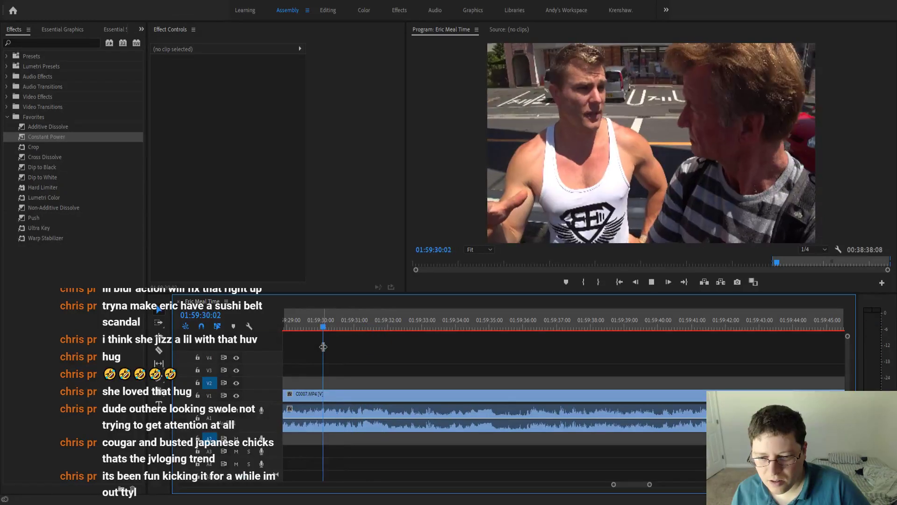
key("space")
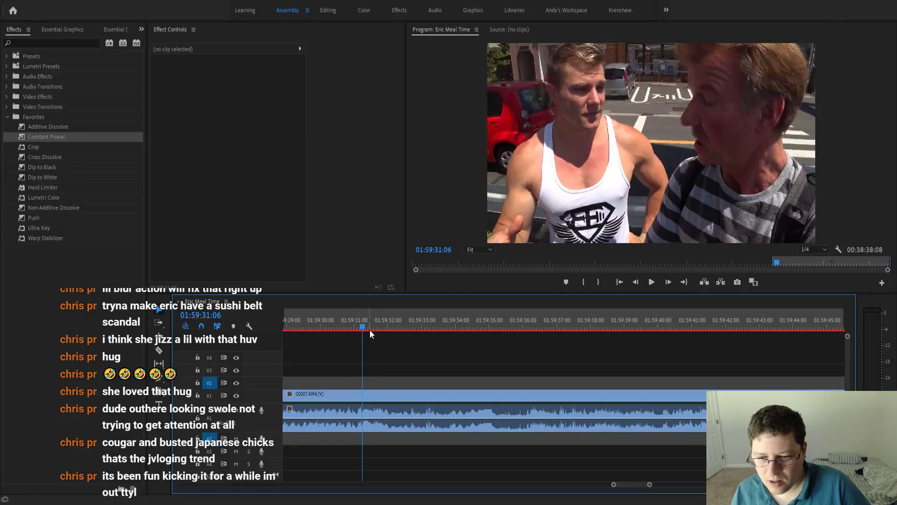
left_click(359, 329)
mouse_move(358, 328)
left_mouse_down()
mouse_move(346, 332)
mouse_move(356, 327)
left_mouse_up()
key("ctrl+k")
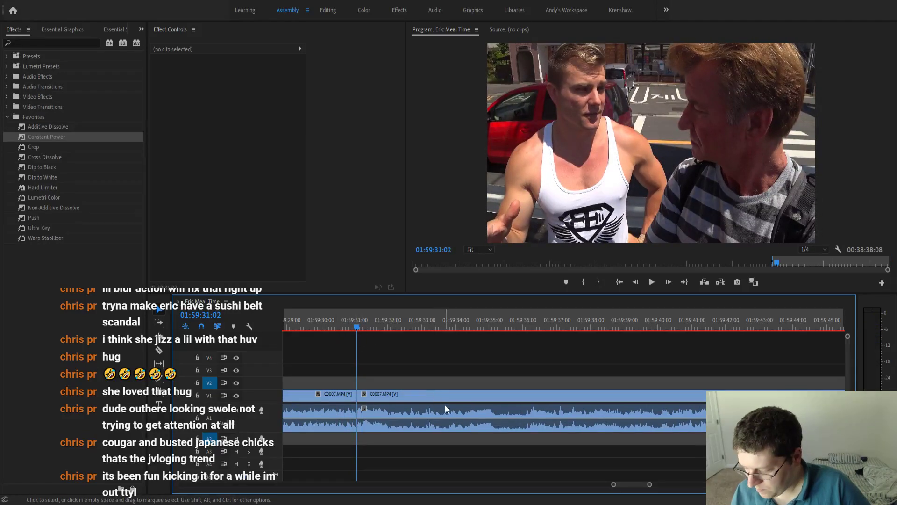
Play through the rest of the C0007.MP4 footage from 01:59:37 to 01:59:58:15 and check whether any of it is worth keeping.
scroll(453, 399, "down", 3, "alt")
left_click(486, 329)
key("space")
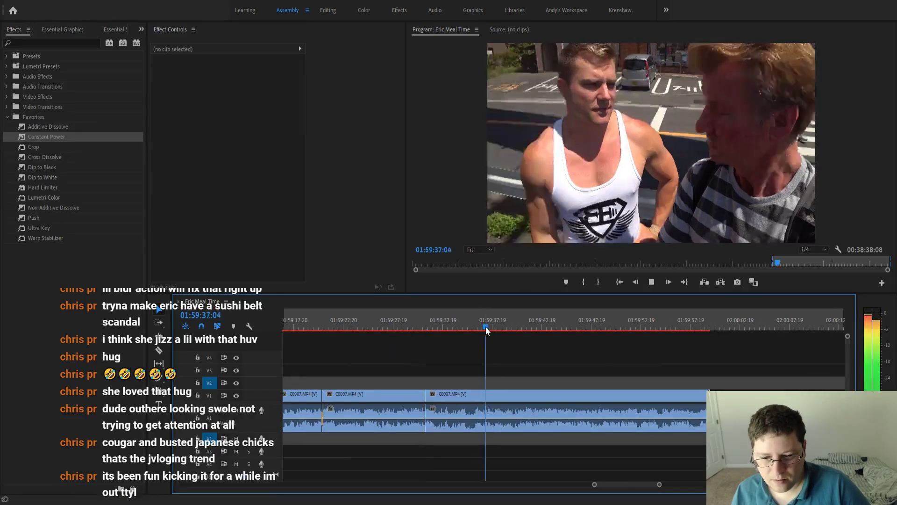
scroll(481, 328, "down", 2)
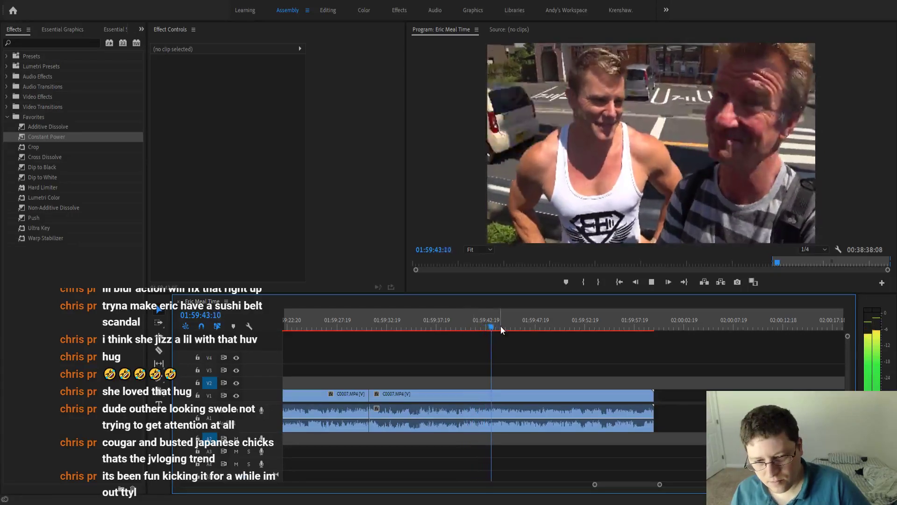
left_click(528, 324)
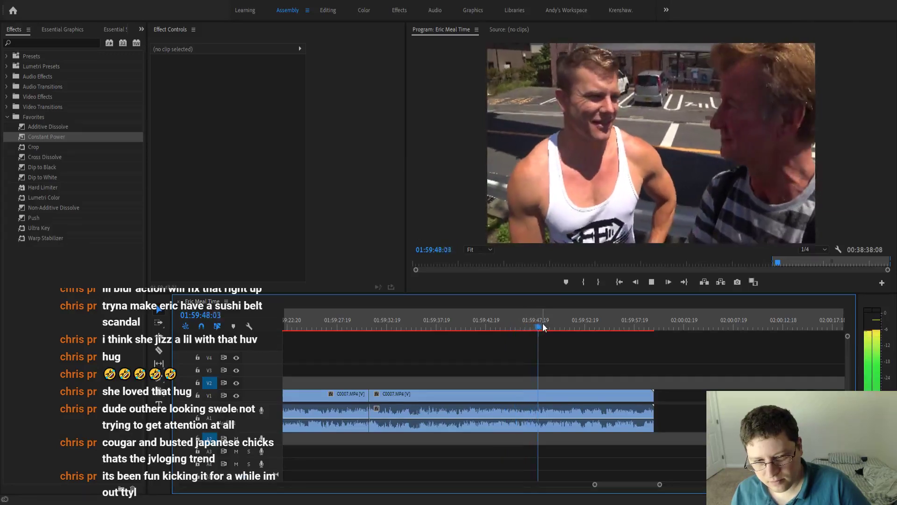
left_click(569, 321)
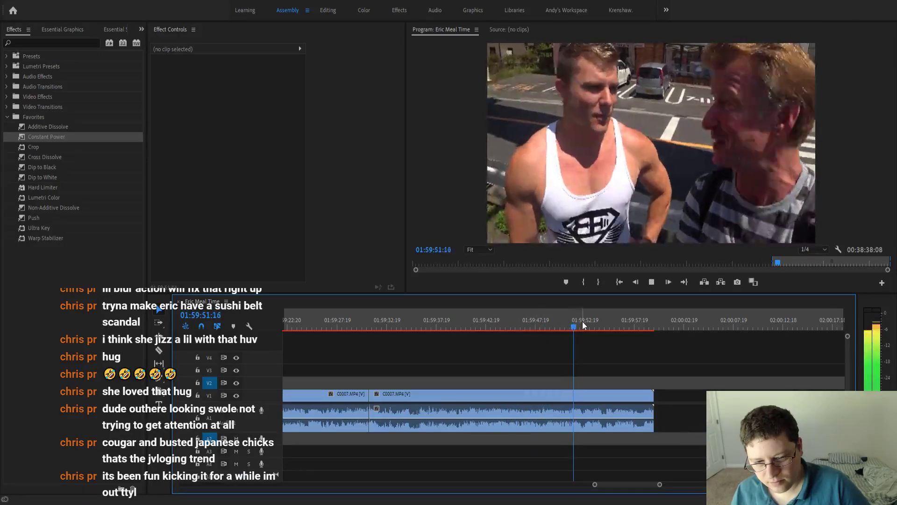
left_click(559, 324)
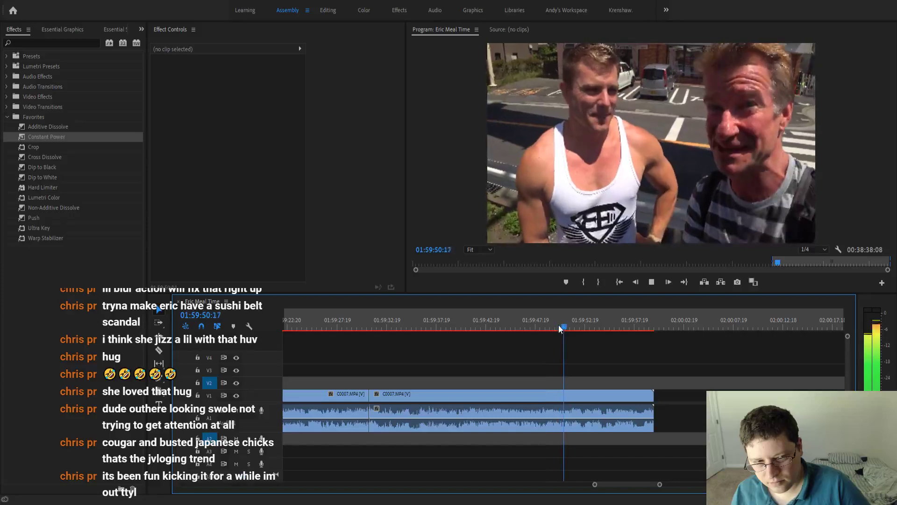
scroll(557, 346, "down", 2)
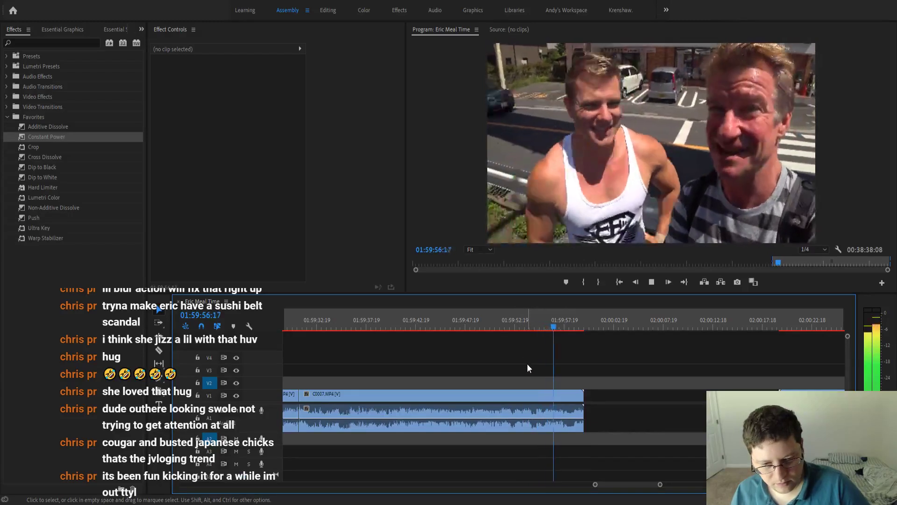
key("space")
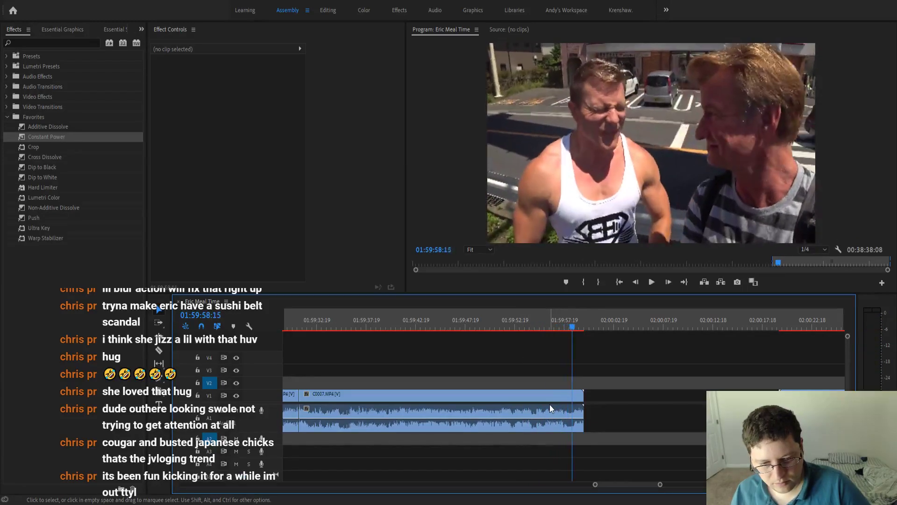
Ripple-delete the remaining C0007.MP4 section after the cut at 01:59:31:02.
left_click(548, 397)
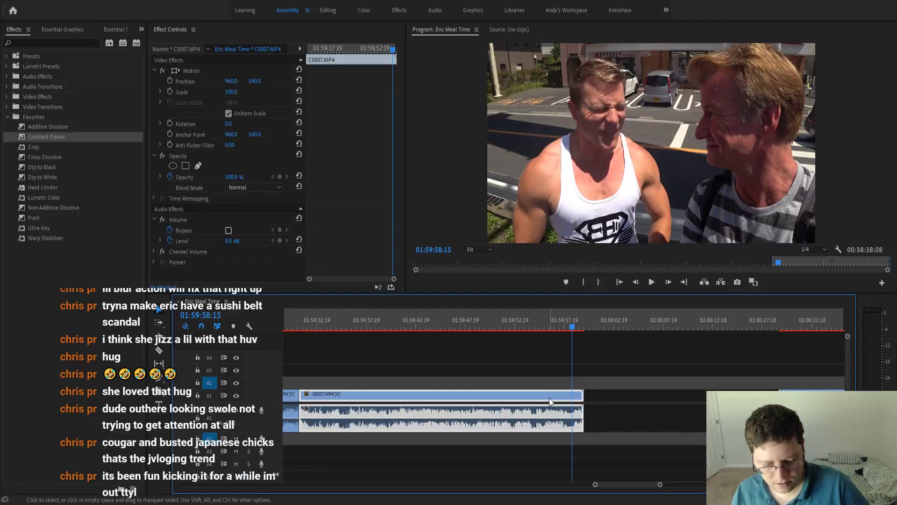
key("shift+Delete")
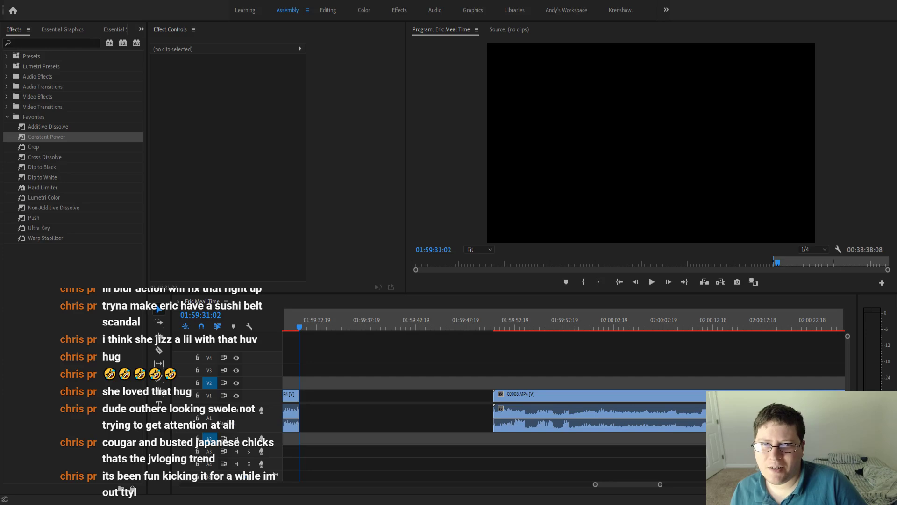
left_click(445, 289)
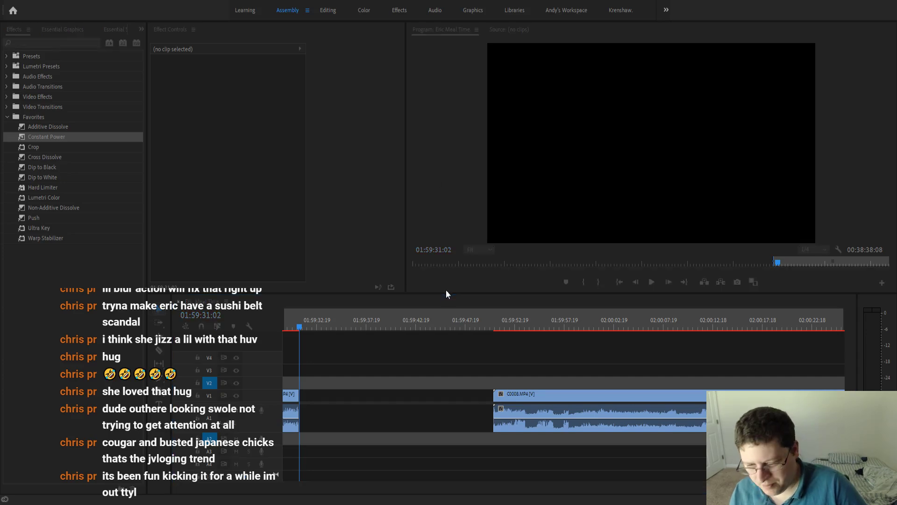
Play the end of C0007.MP4 up to 01:59:31:02, and play the opening of C0008.MP4 from about 01:59:51.
scroll(389, 383, "down", 2)
scroll(389, 383, "down", 1)
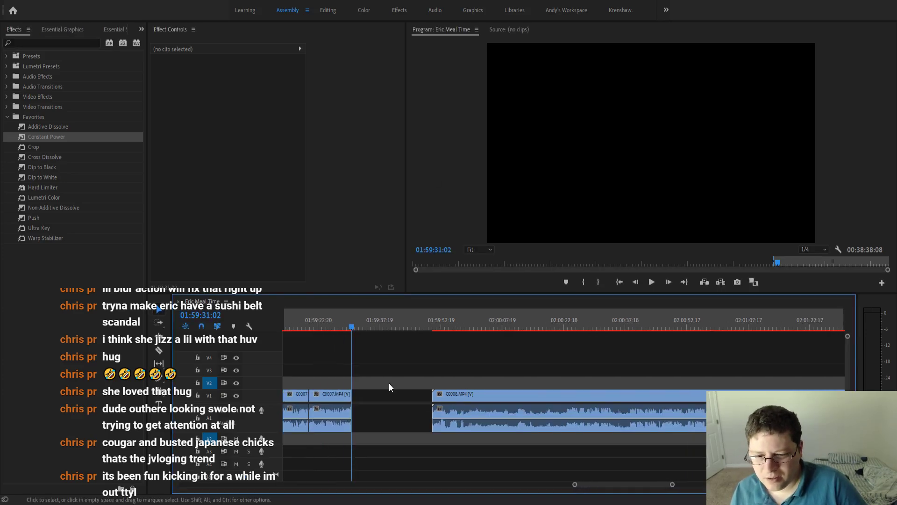
left_click(343, 321)
key("space")
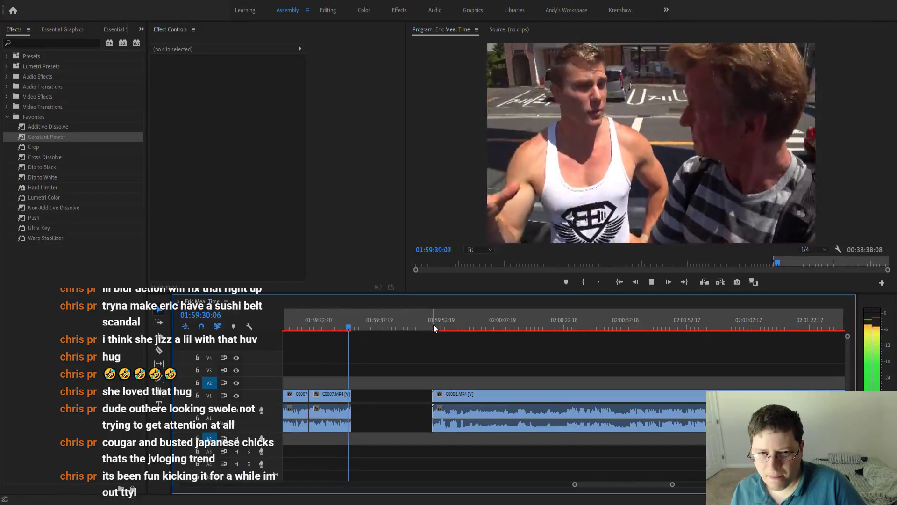
left_click(433, 324)
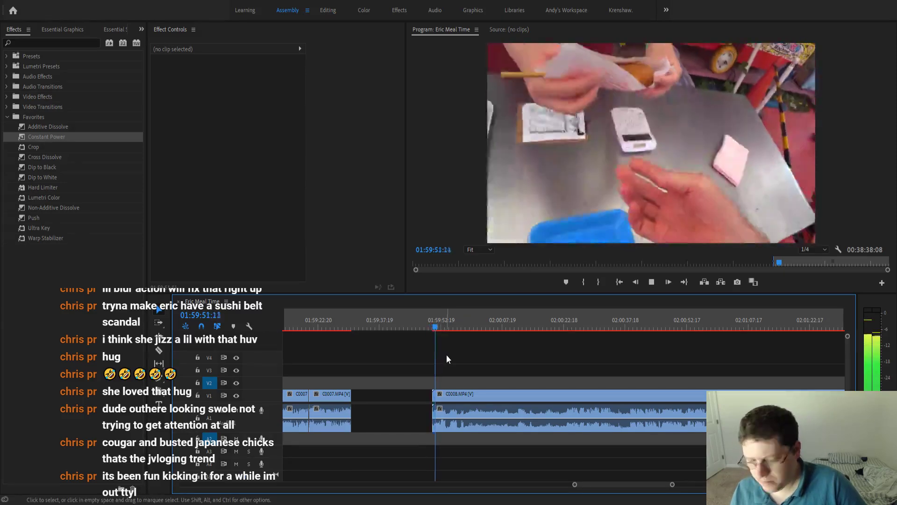
key("equal")
key("equal")
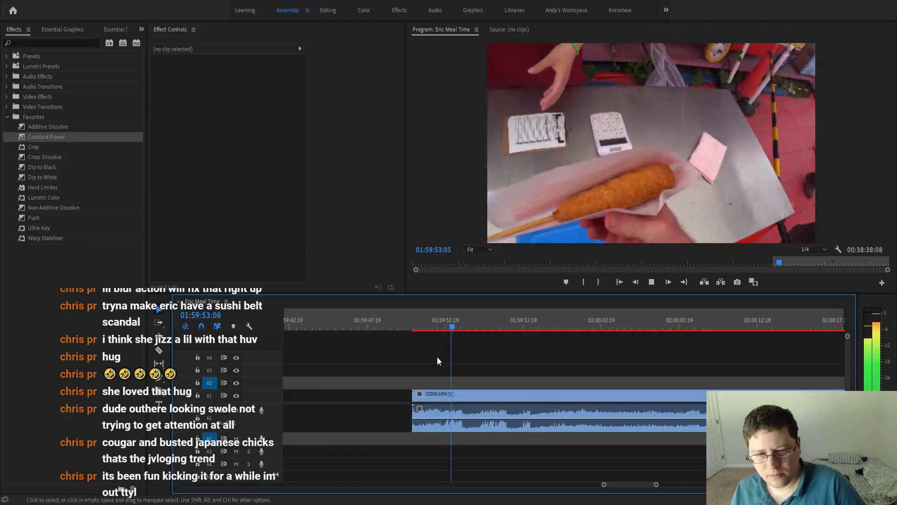
key("minus")
key("minus")
key("minus")
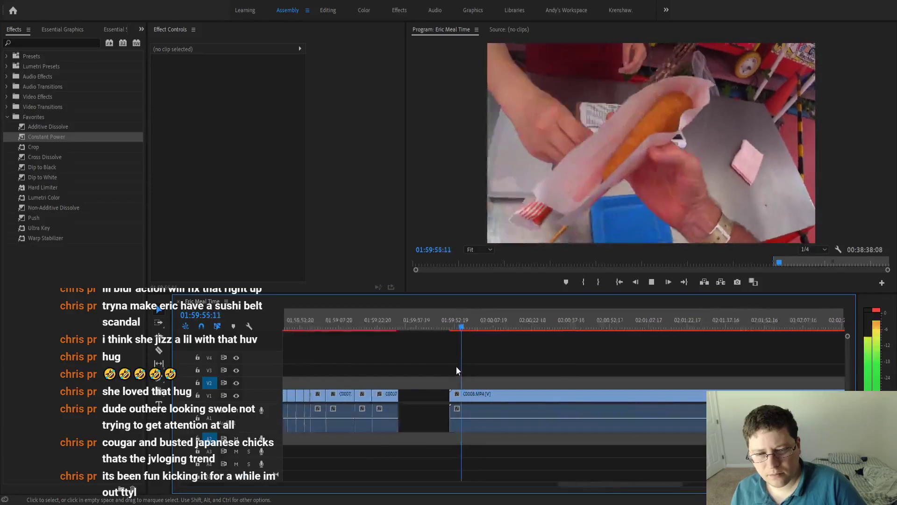
Skim C0008.MP4 around 02:00:20, 02:00:42 and 02:01:28 to judge the food and T-shirt stall footage.
left_click(506, 314)
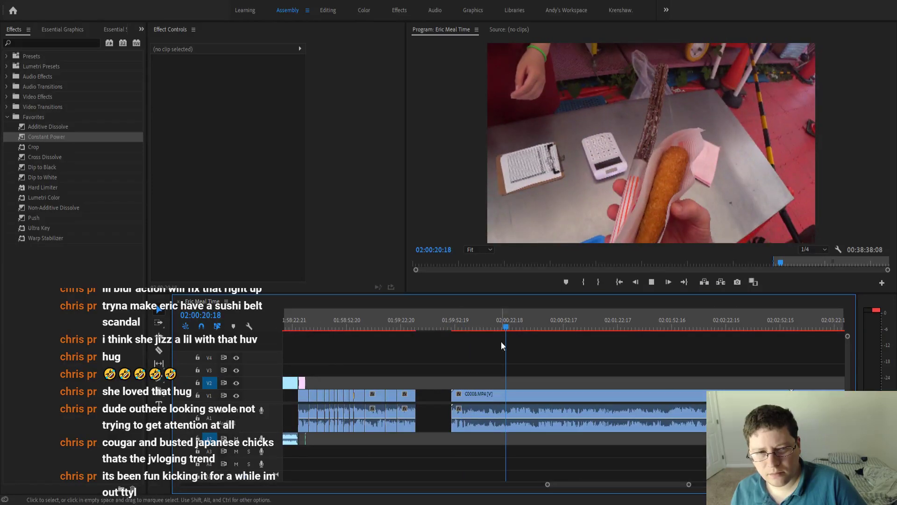
scroll(500, 341, "down", 2)
scroll(495, 349, "down", 1)
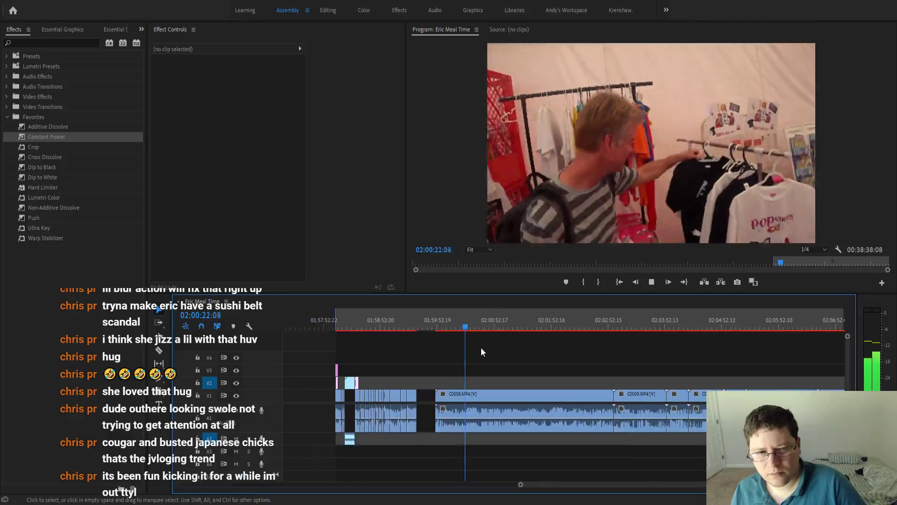
left_click(486, 322)
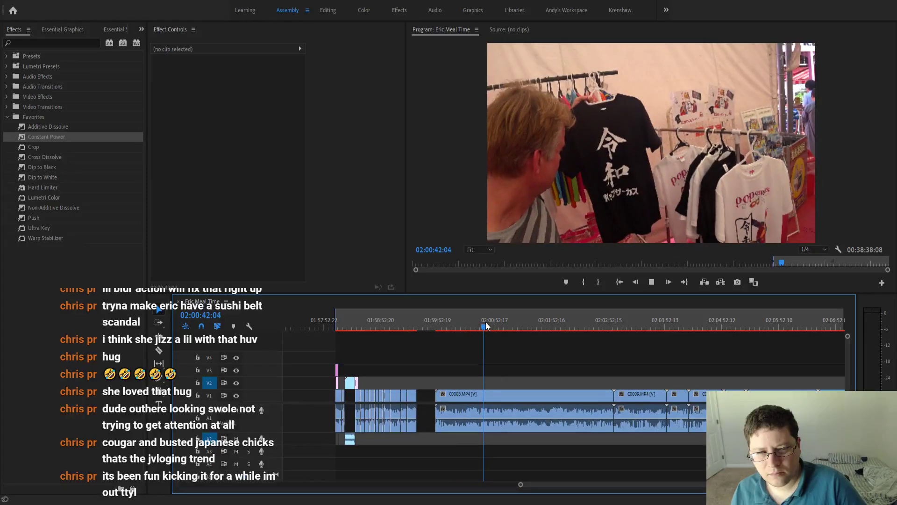
left_click(529, 321)
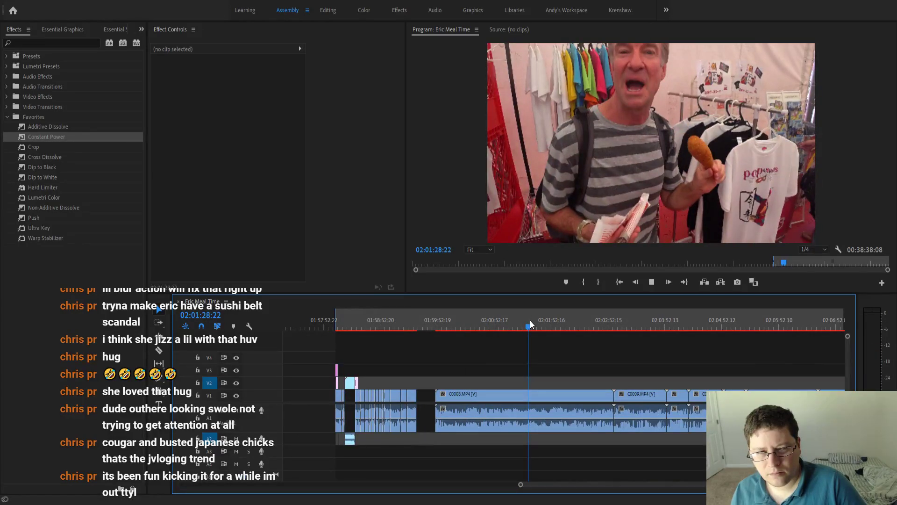
left_click(441, 321)
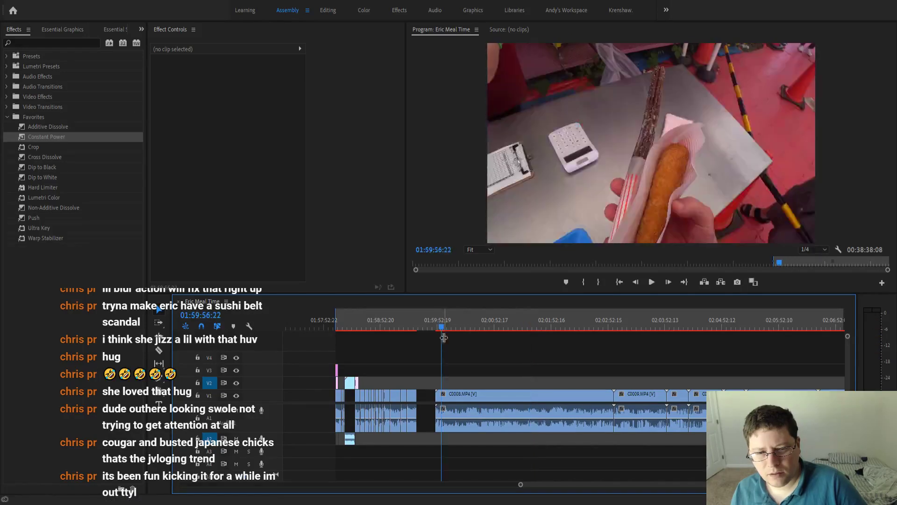
Play the start of C0008.MP4, cut it at 01:59:52:12 and ripple-delete the section before the cut.
scroll(417, 354, "up", 5)
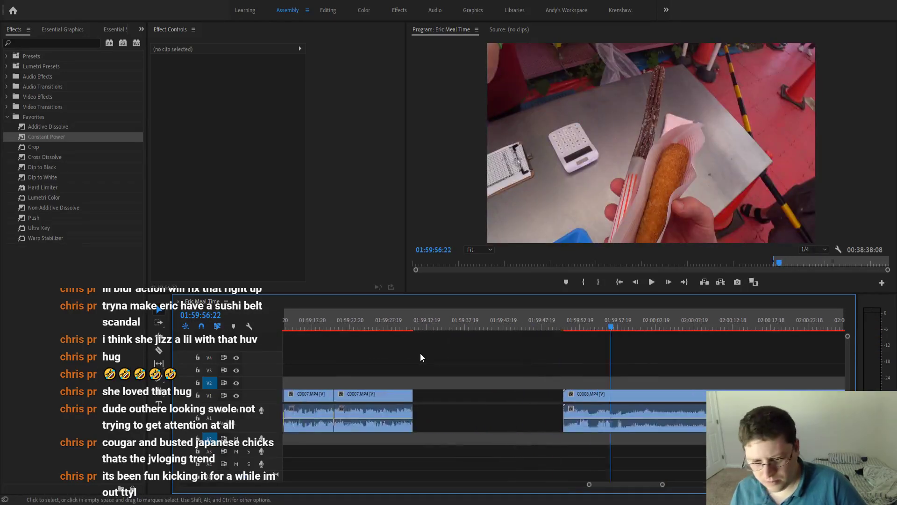
scroll(423, 352, "up", 3)
scroll(424, 355, "down", 2)
left_click(413, 328)
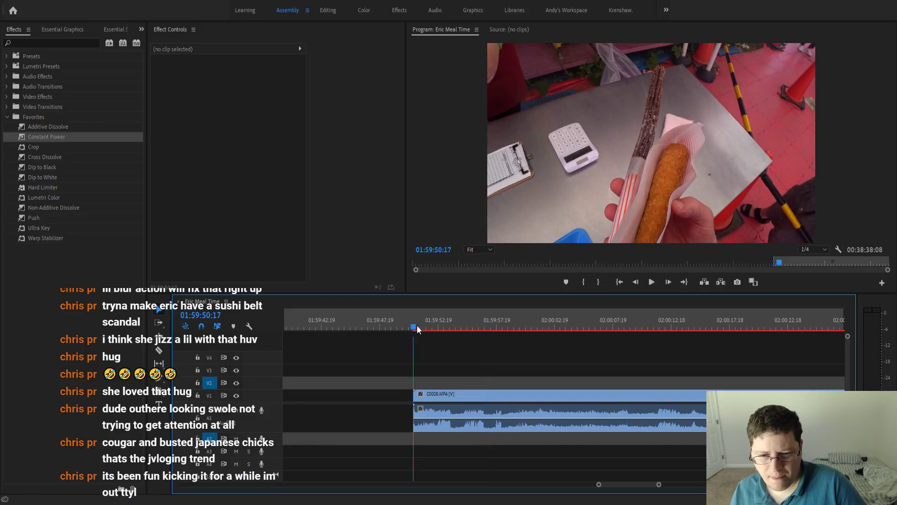
key("space")
scroll(422, 329, "up", 2)
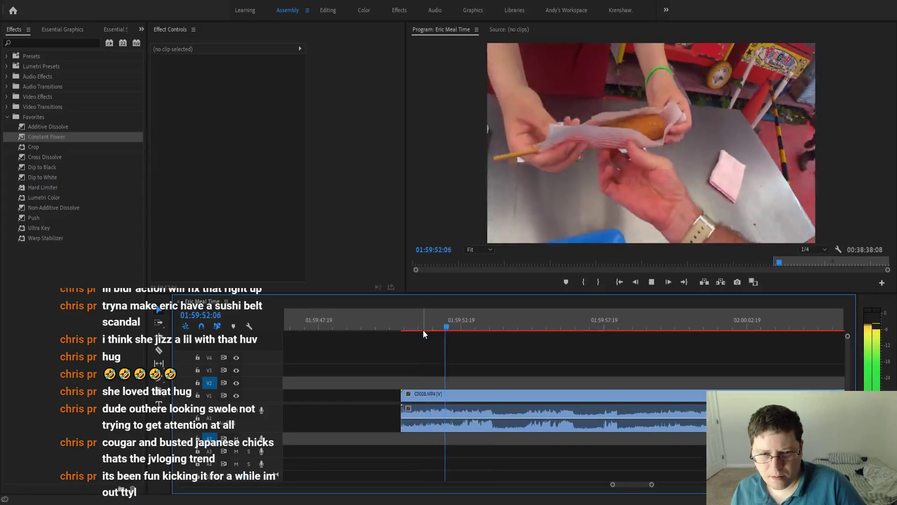
key("space")
left_click(470, 327)
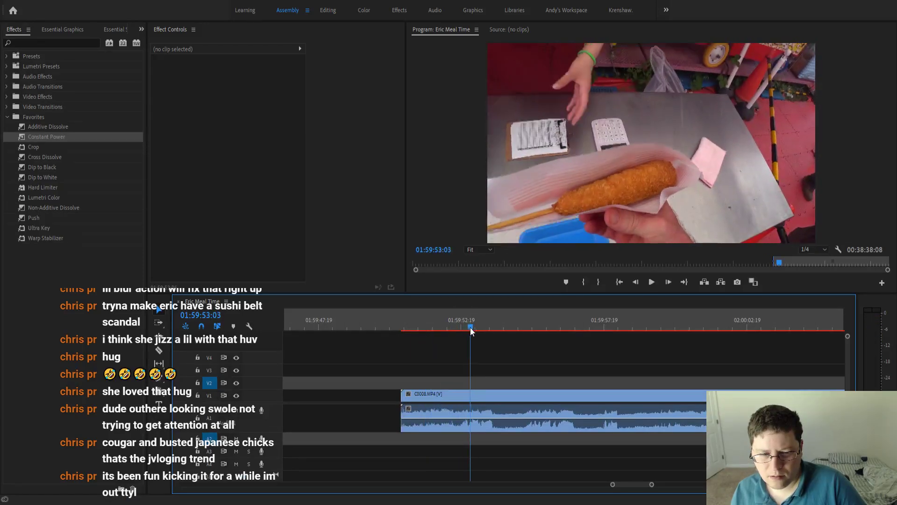
left_click_drag(470, 327, 452, 339)
key("ctrl+k")
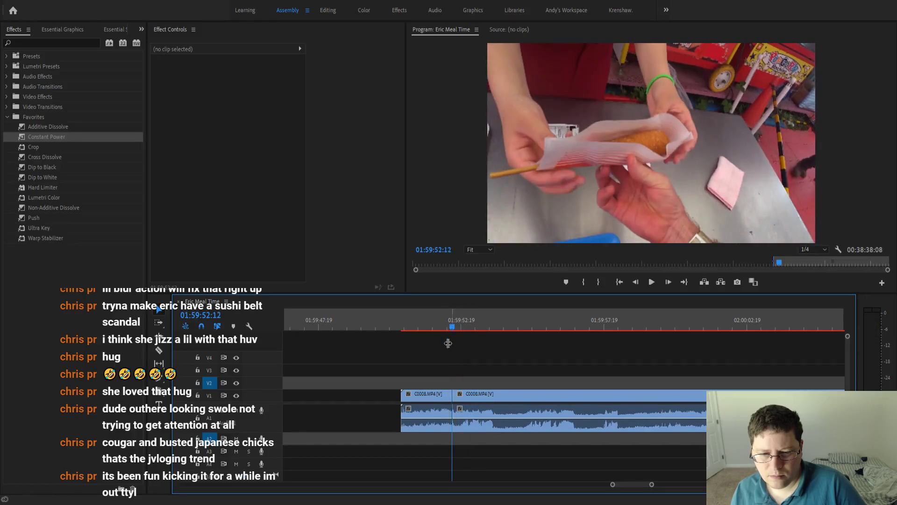
left_click(434, 396)
key("q")
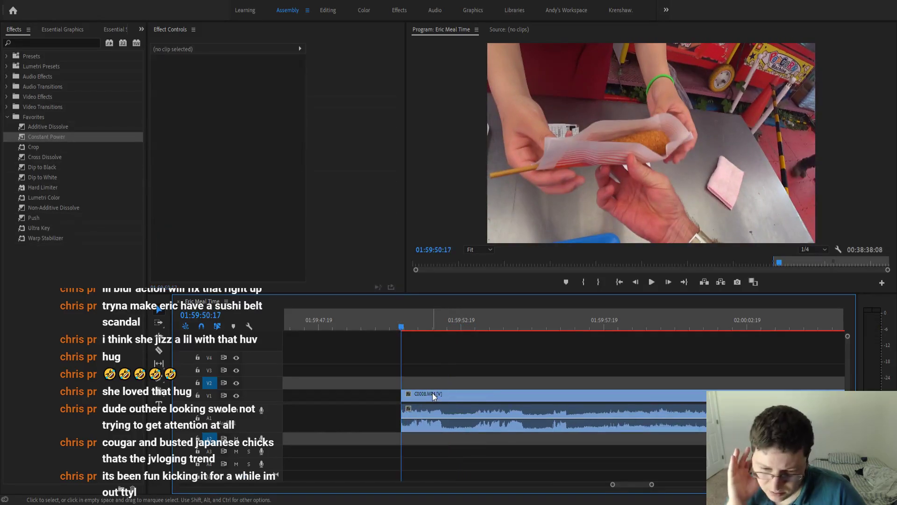
Move the C0008.MP4 clip back against the end of C0007.MP4 to close the gap between them.
key("minus")
key("minus")
key("minus")
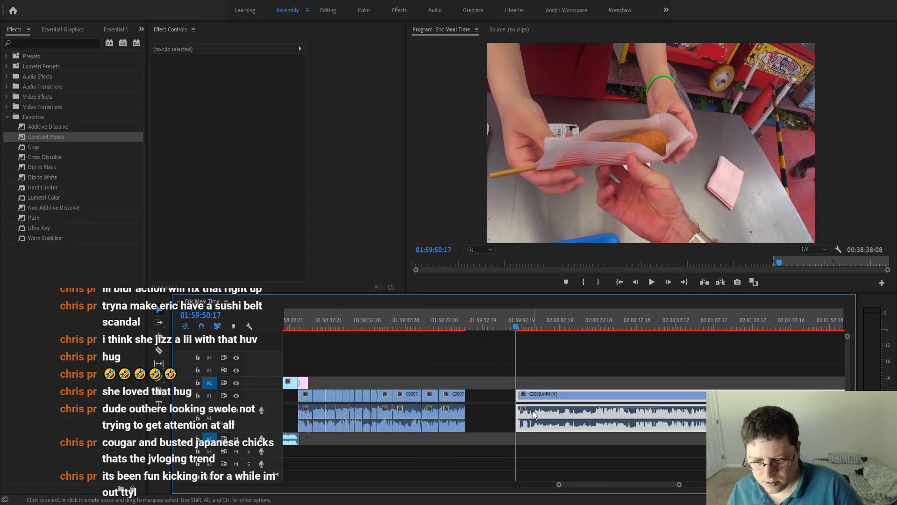
left_click_drag(533, 410, 486, 419)
Add a Constant Power audio transition and an Additive Dissolve video transition between C0007.MP4 and C0008.MP4, and play across the cut.
key("equal")
key("equal")
key("equal")
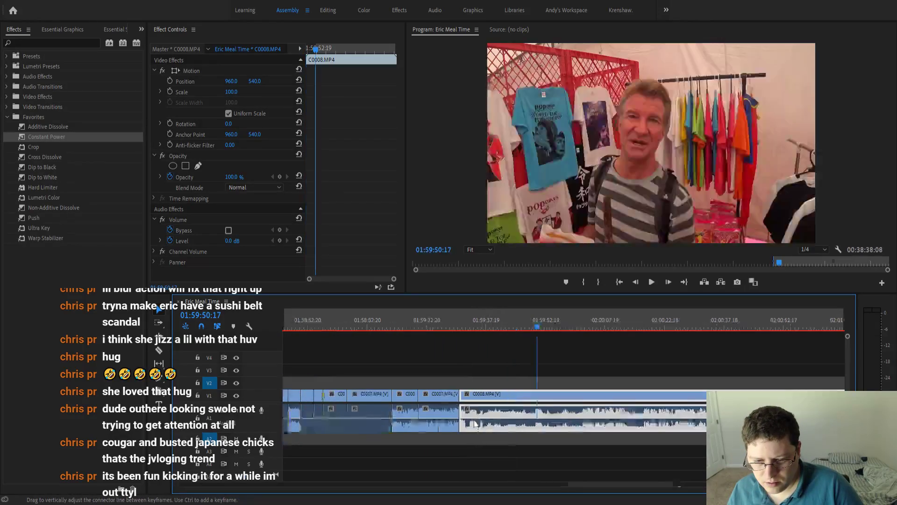
left_click_drag(39, 136, 444, 430)
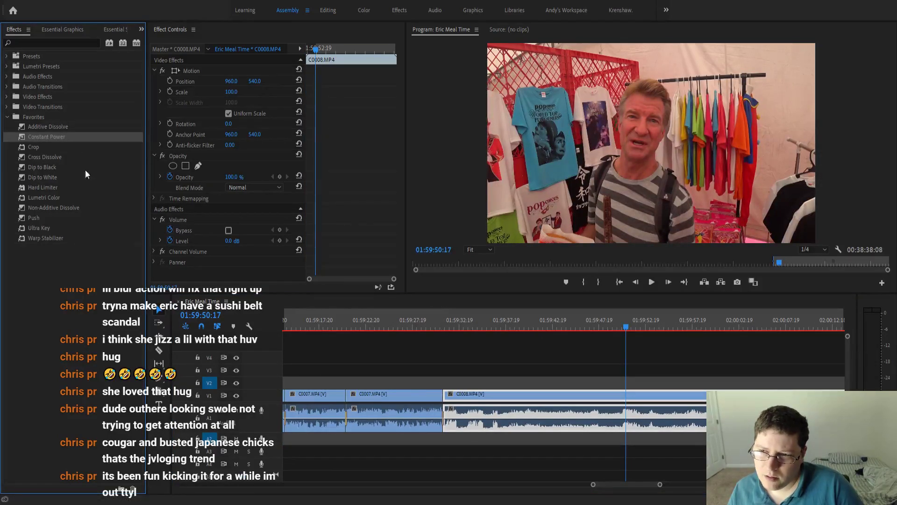
mouse_move(55, 127)
left_mouse_down()
mouse_move(345, 315)
mouse_move(444, 395)
left_mouse_up()
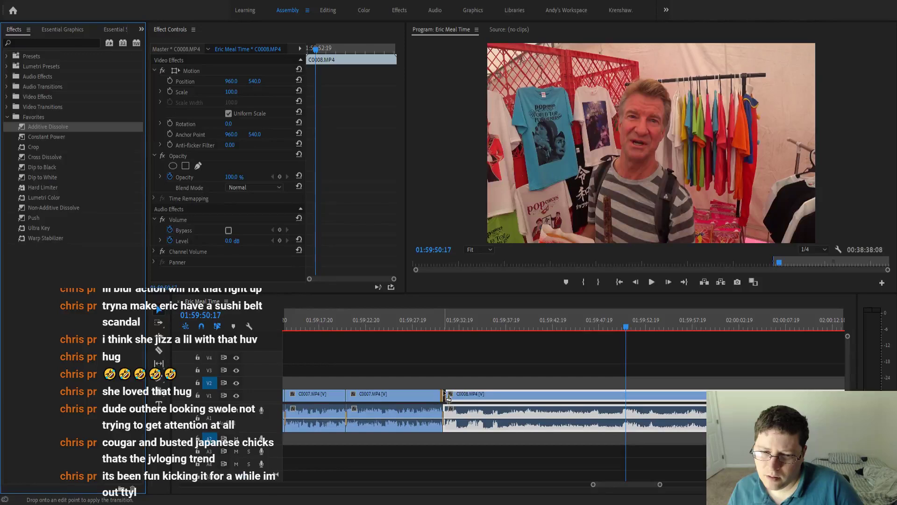
left_click(420, 325)
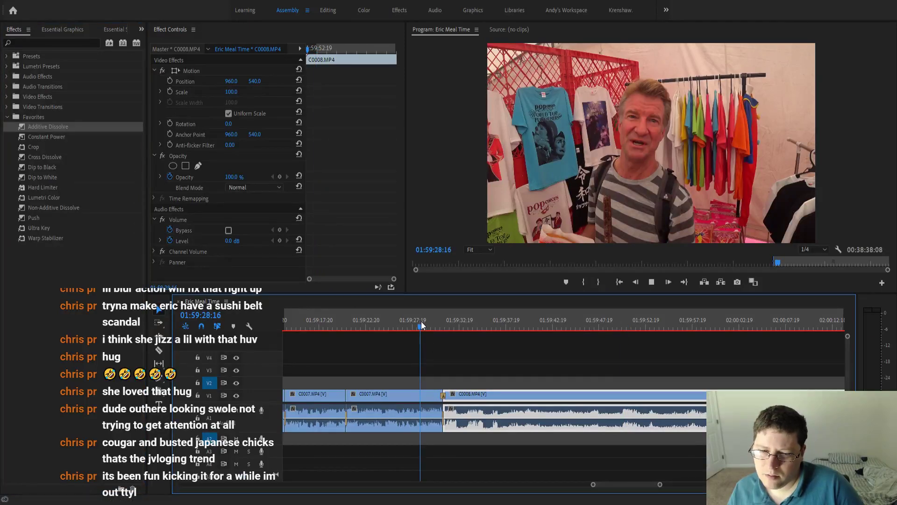
key("space")
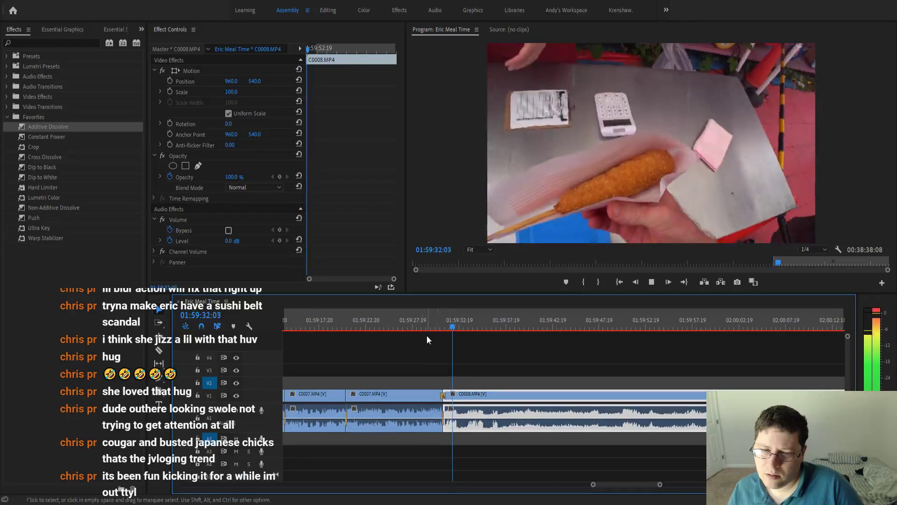
key("space")
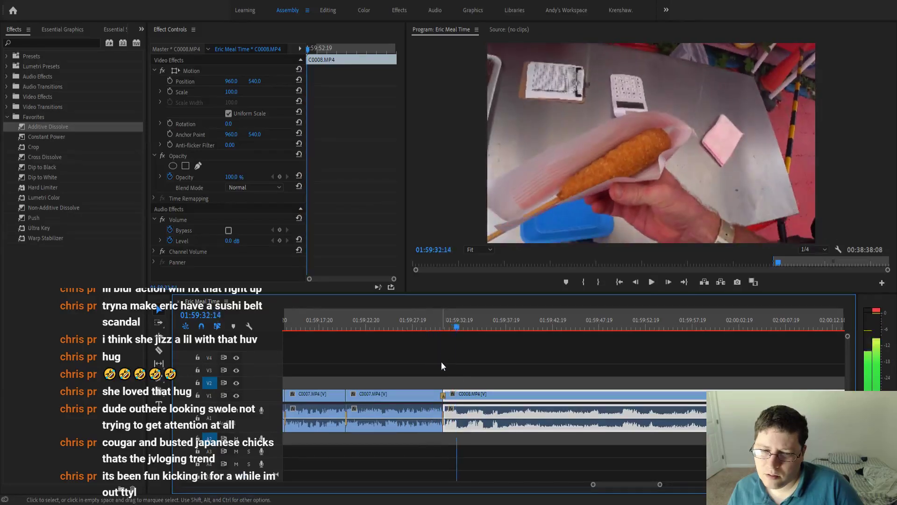
Roll the edit point between C0007.MP4 and C0008.MP4 a few frames later and play across it.
scroll(441, 361, "up", 5)
left_click(159, 336)
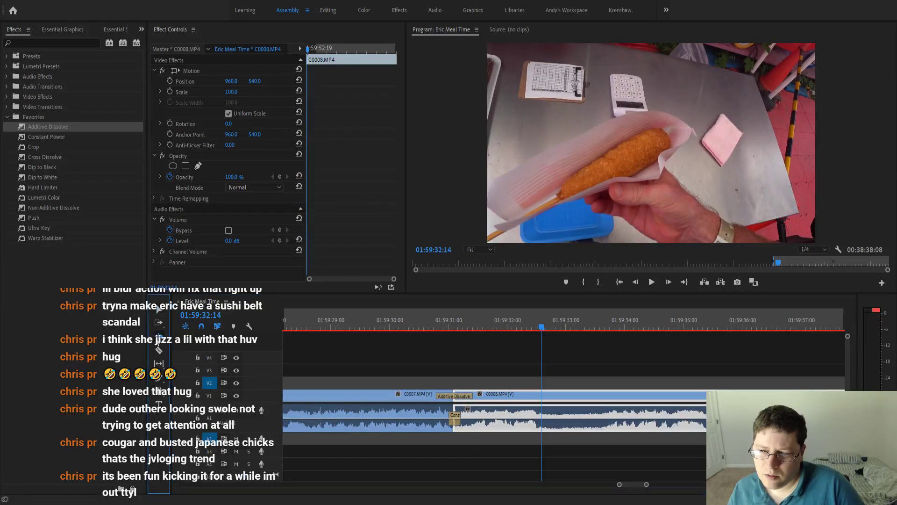
left_click_drag(451, 411, 460, 411)
left_click(394, 320)
key("space")
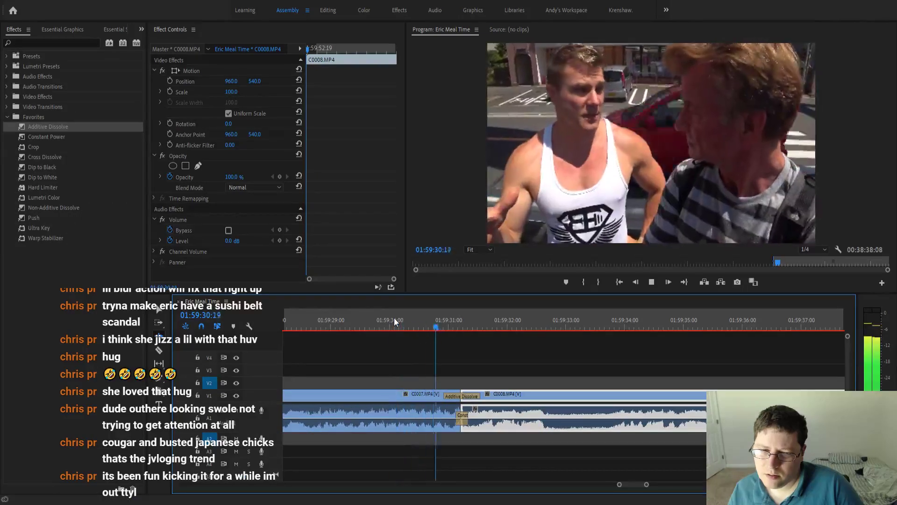
left_click(158, 309)
Cut the C0008.MP4 clip at 01:59:35:22, while both snacks are held over the table.
key("minus")
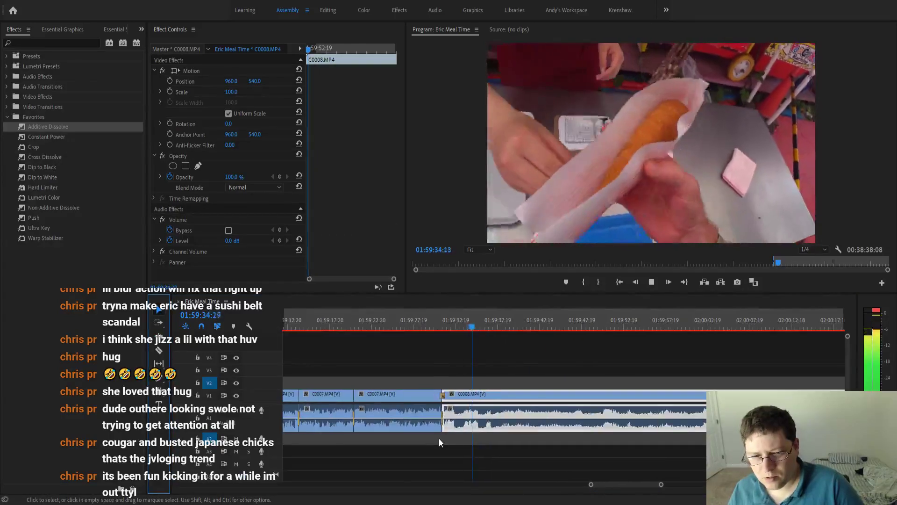
key("minus")
key("equal")
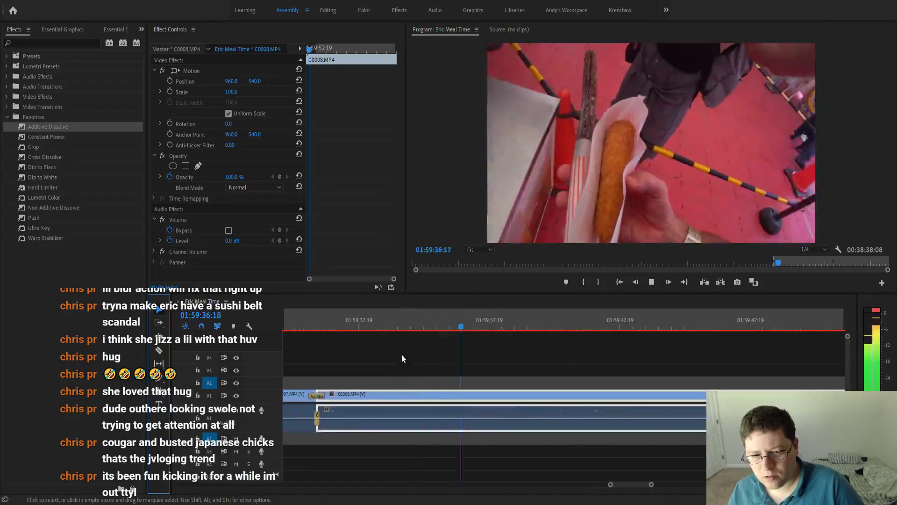
left_click(401, 327)
left_click_drag(402, 327, 439, 327)
key("ctrl+k")
key("minus")
key("minus")
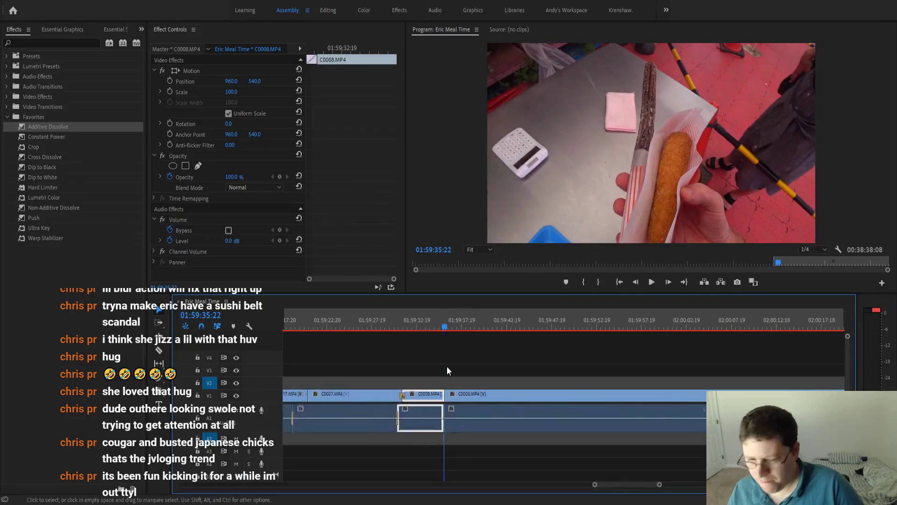
Review the C0008.MP4 footage following the 01:59:35:22 cut up to the T-shirt stall, and cut the clip at 02:00:01:20.
left_click(419, 327)
key("space")
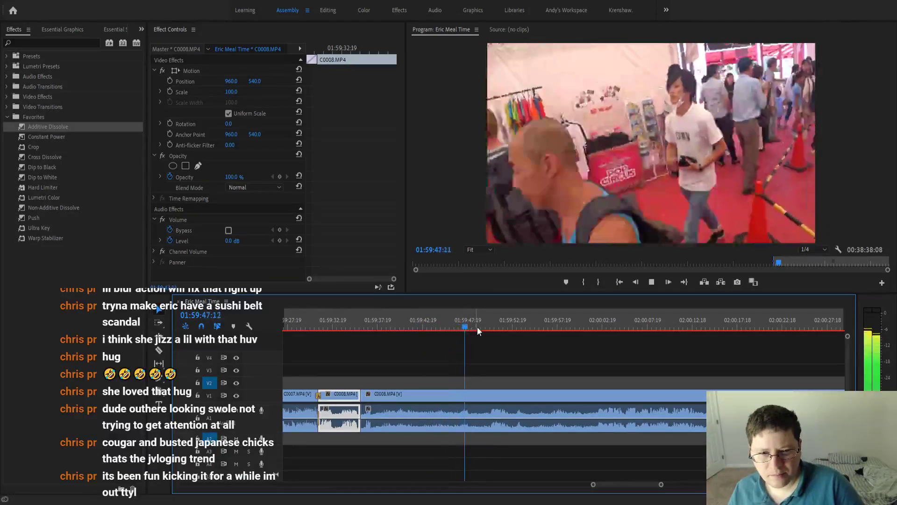
left_click(498, 326)
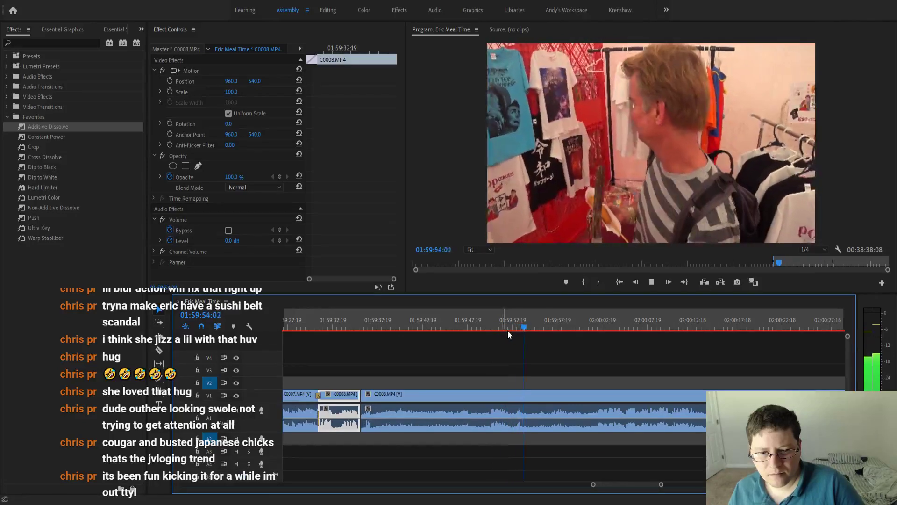
left_click(587, 319)
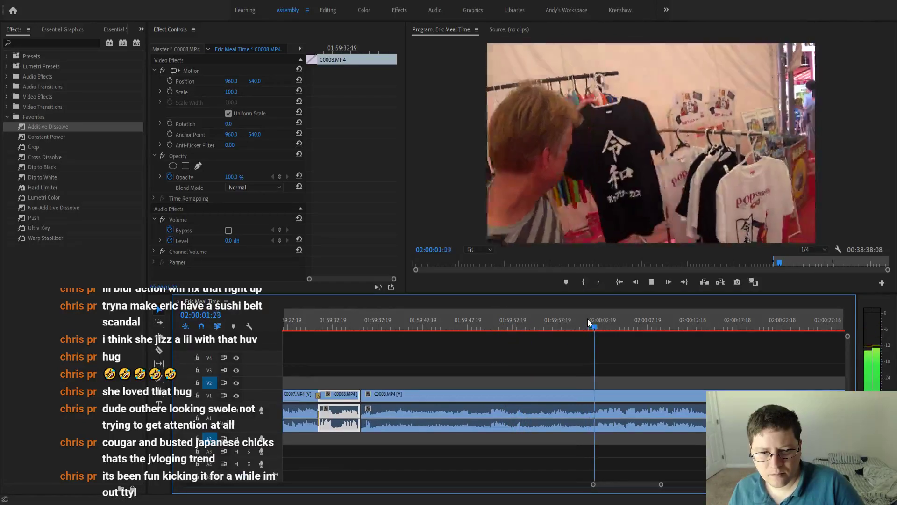
key("minus")
key("minus")
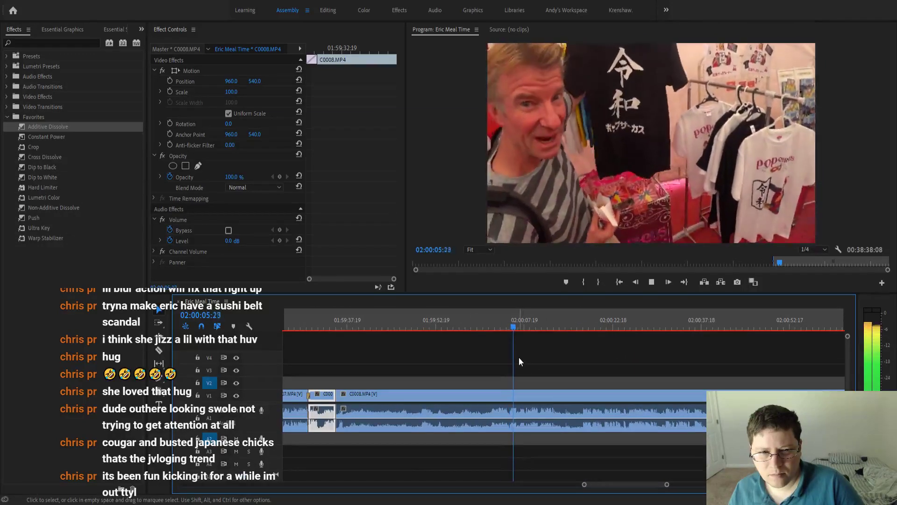
key("equal")
key("equal")
left_click_drag(550, 326, 464, 344)
key("ctrl+k")
Ripple-delete the C0008.MP4 section between the cuts at 01:59:35:22 and 02:00:01:20.
scroll(466, 349, "up", 3)
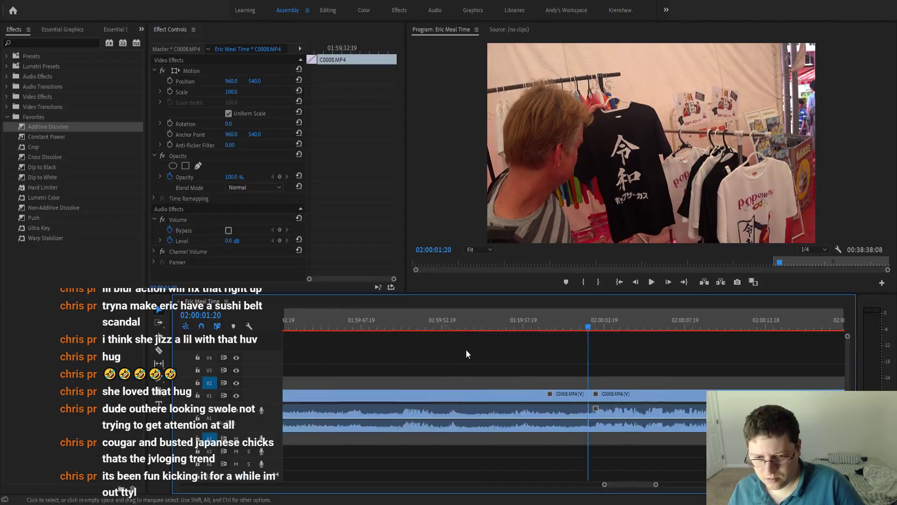
scroll(464, 354, "up", 4)
left_click(470, 396)
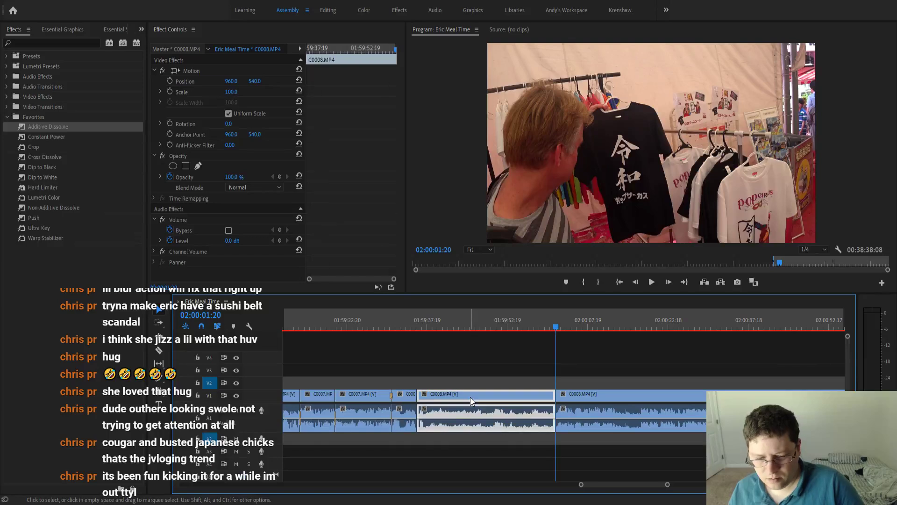
key("shift+Delete")
scroll(452, 374, "down", 2)
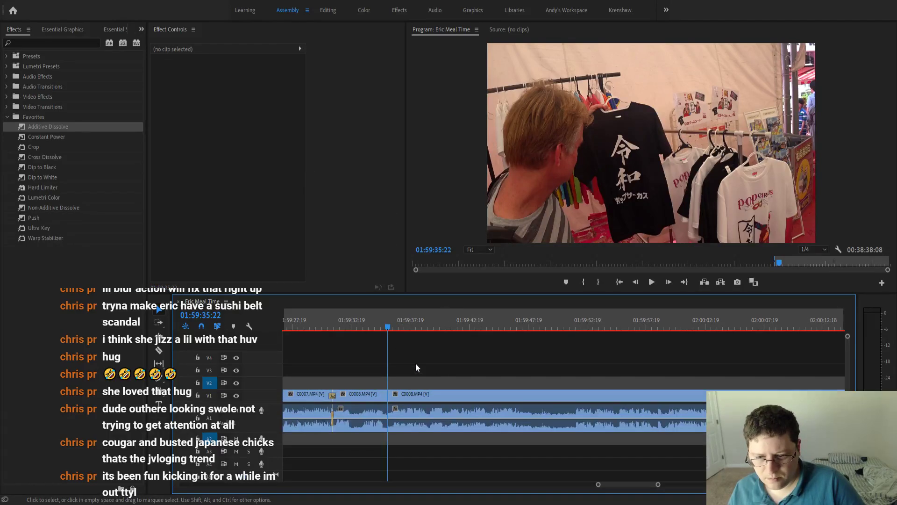
Add a Constant Power crossfade to the audio at the 01:59:35:22 cut between the two C0008.MP4 clips.
left_click(370, 328)
left_click(40, 133)
left_click(39, 136)
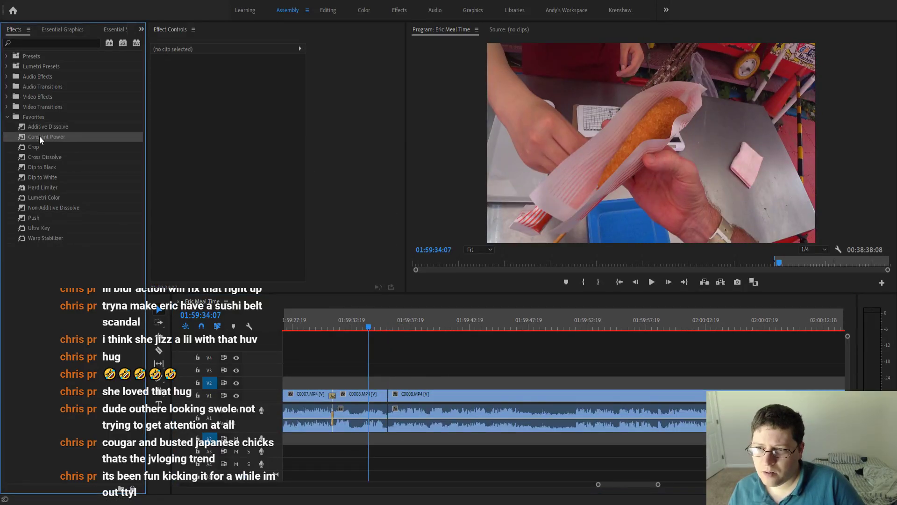
mouse_move(39, 135)
left_mouse_down()
mouse_move(412, 452)
mouse_move(388, 414)
left_mouse_up()
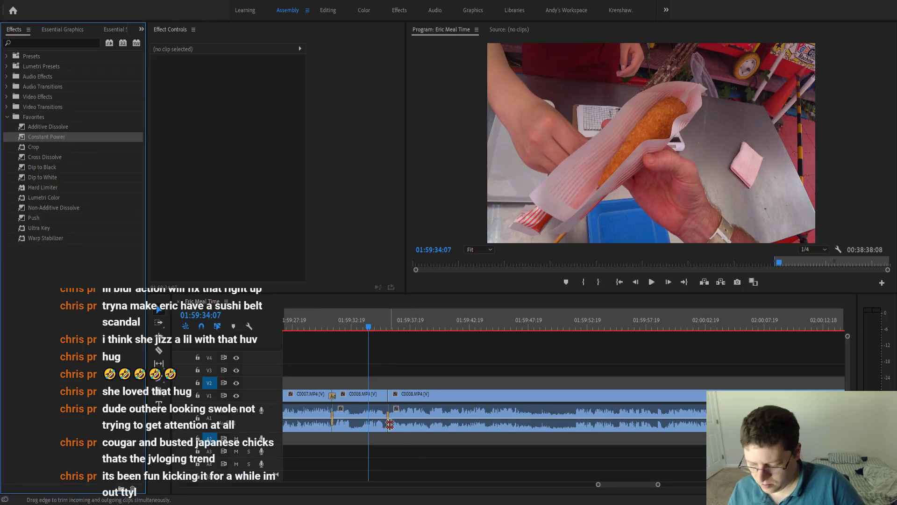
Pull the sequence's out point back to the end of the closing endslate clips, giving a marked range of 00:36:54:12.
scroll(459, 424, "up", 3)
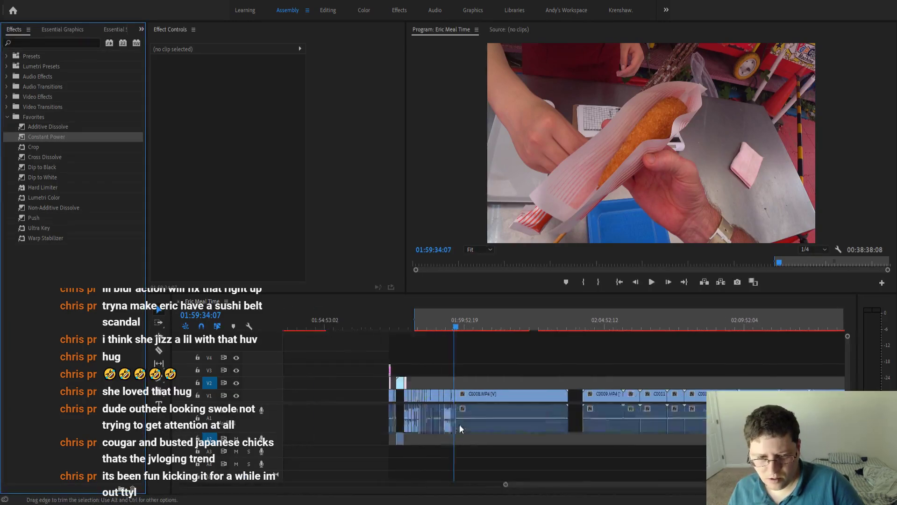
scroll(460, 428, "down", 5)
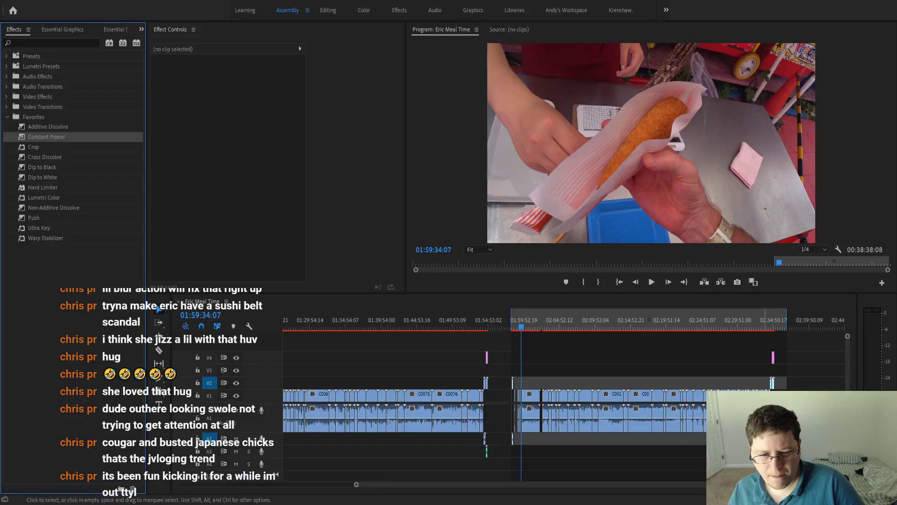
scroll(747, 320, "up", 4)
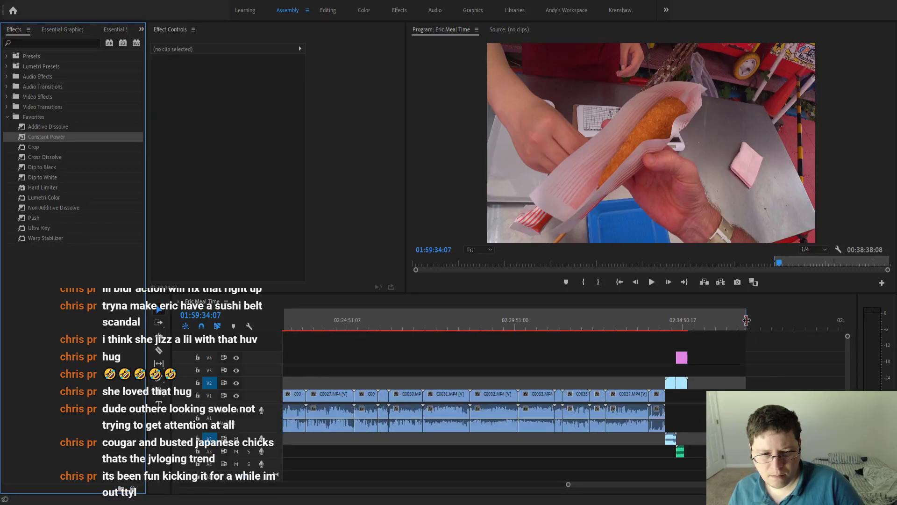
left_click_drag(747, 320, 693, 329)
scroll(560, 375, "down", 3)
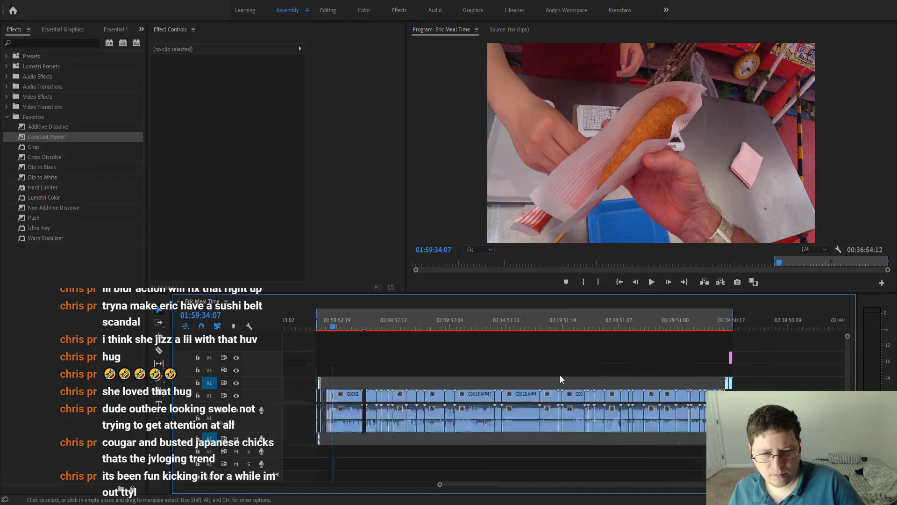
scroll(559, 375, "down", 2)
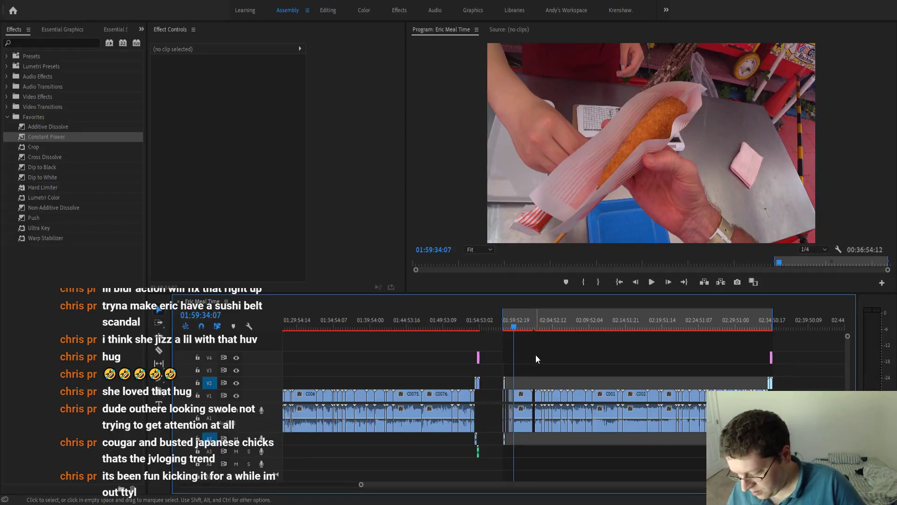
Delete the whole middle block of clips on all tracks, leaving the first block and the block inside the marked range.
scroll(474, 377, "down", 4)
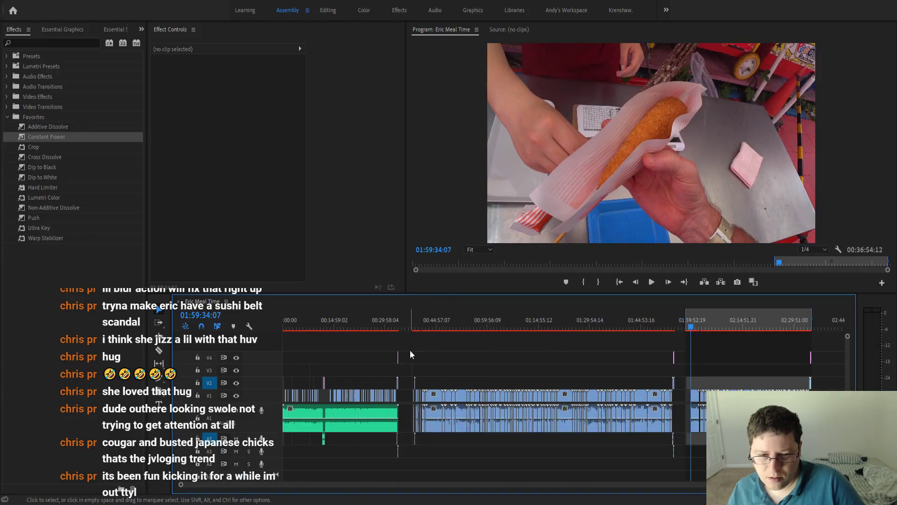
left_click_drag(410, 348, 682, 466)
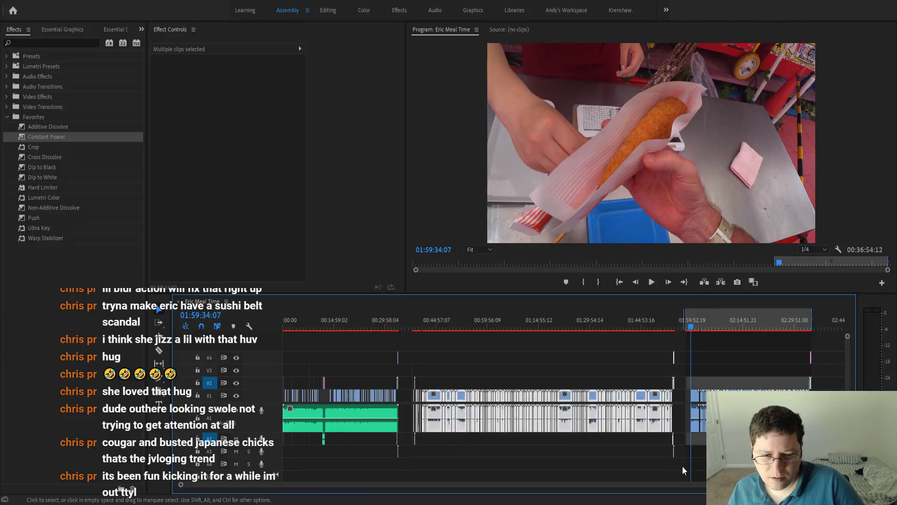
key("Delete")
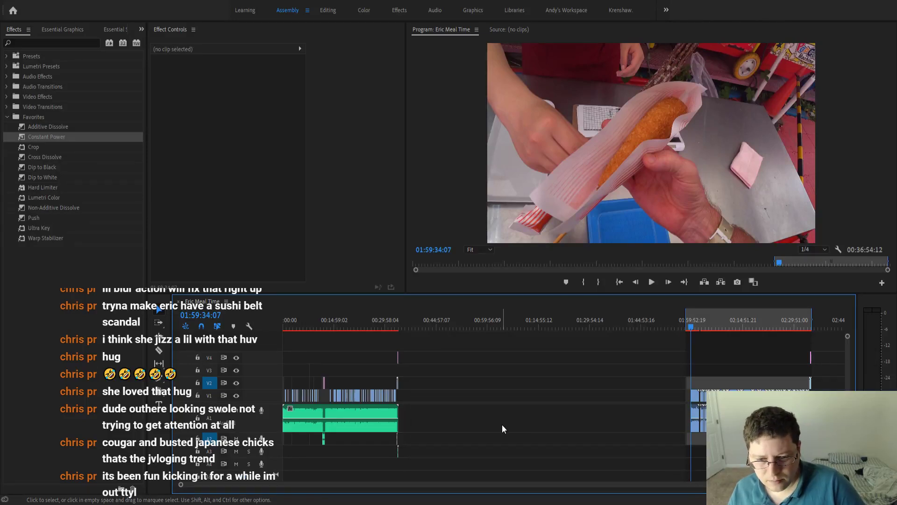
Check the outro at 00:33:32:07 and ripple-delete the entire first block of clips, including its green audio and endslate.
scroll(408, 385, "up", 3)
scroll(408, 385, "up", 6)
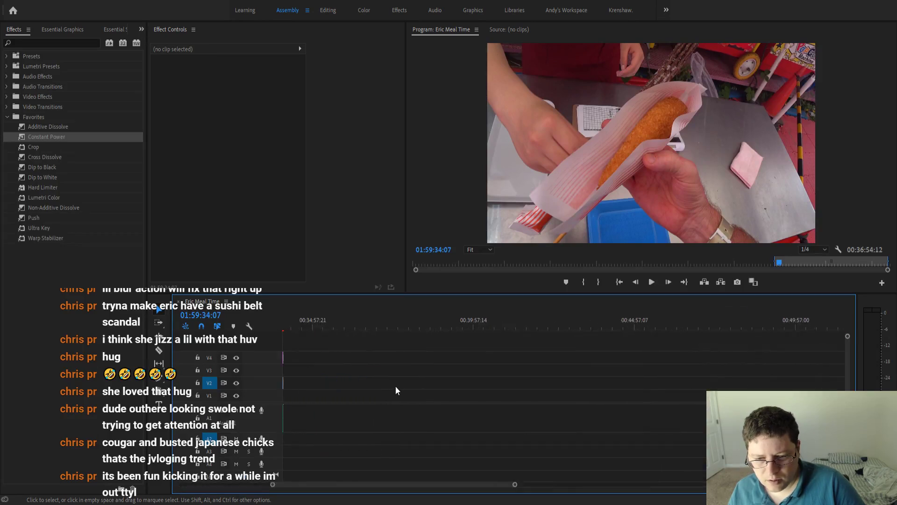
scroll(456, 382, "up", 2)
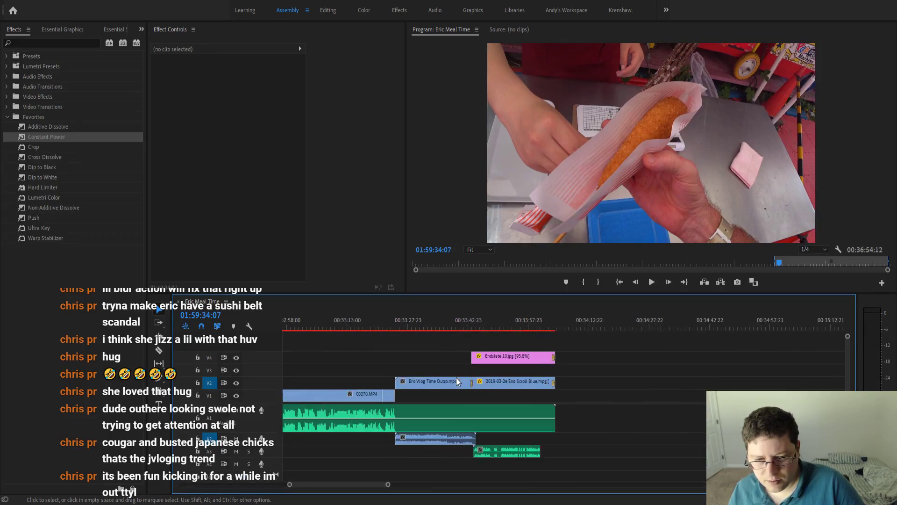
left_click(425, 322)
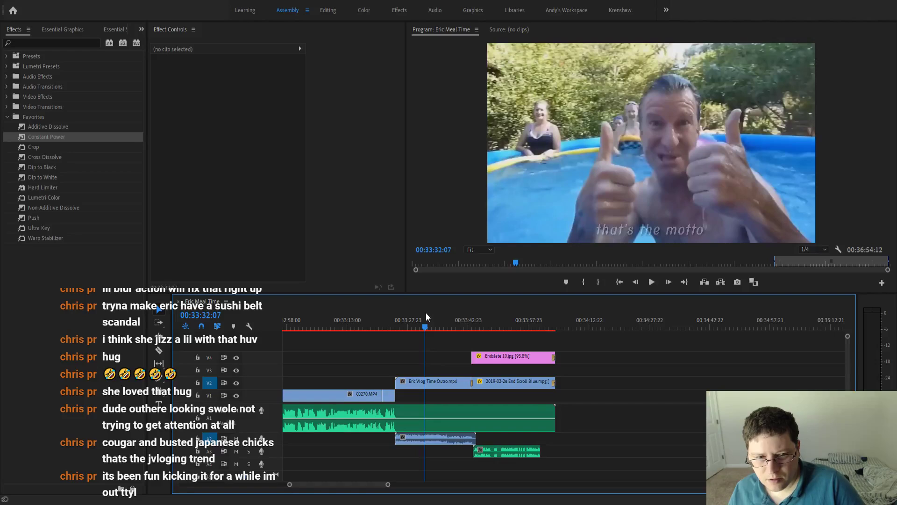
scroll(441, 363, "down", 9)
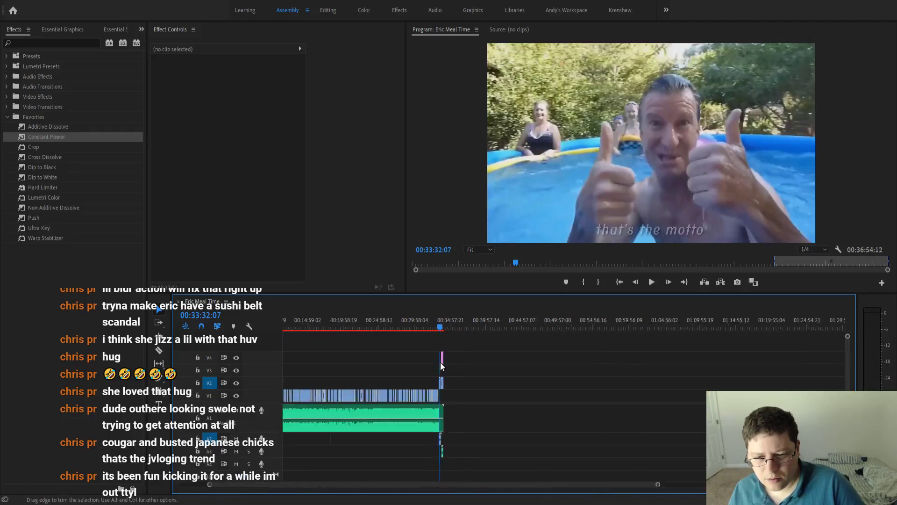
scroll(440, 363, "down", 3)
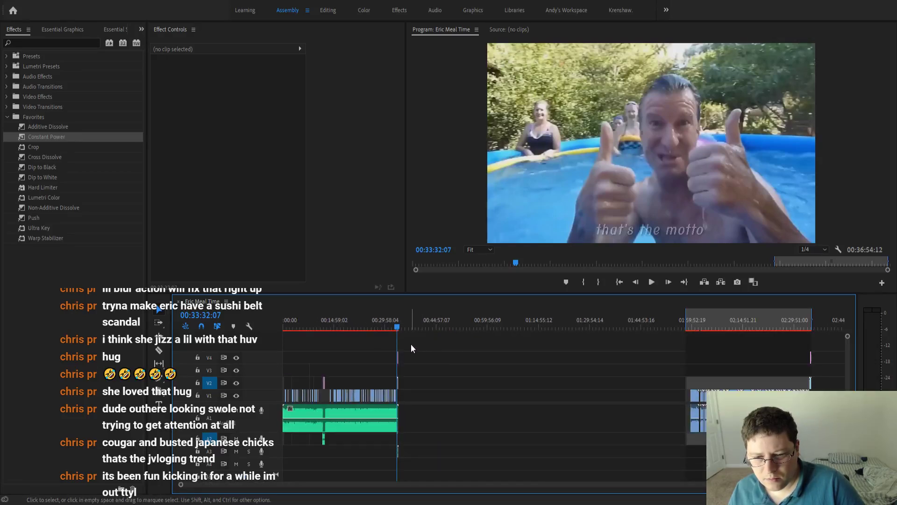
left_click_drag(411, 344, 245, 466)
key("shift+Delete")
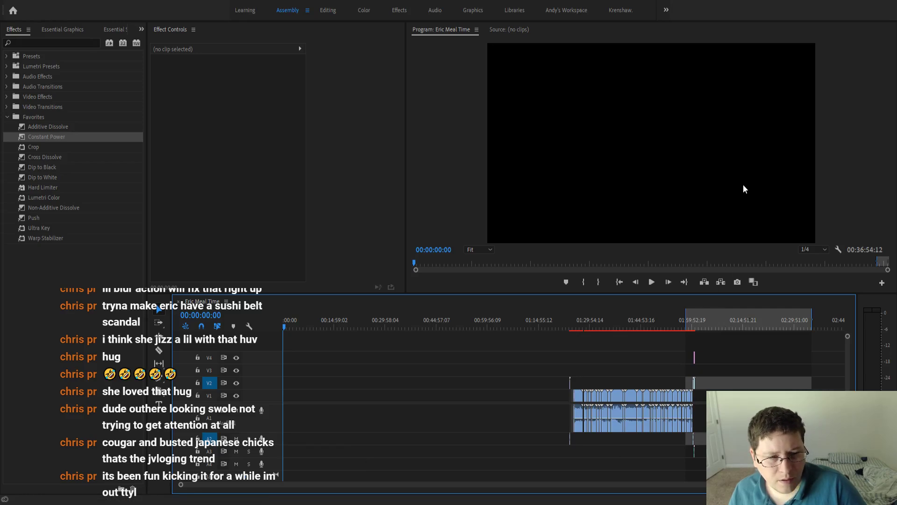
Move all remaining clips together to the start of the sequence at 00:00:00:00.
key("ctrl+a")
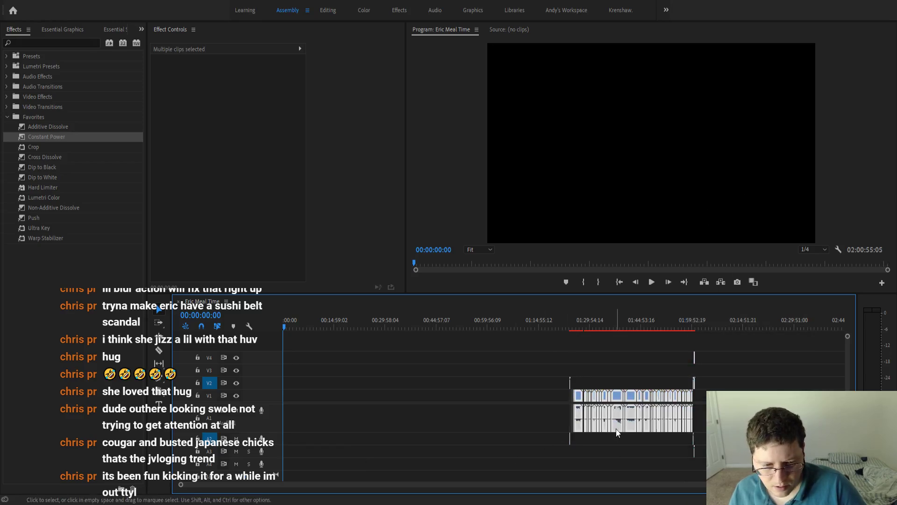
left_click_drag(617, 424, 316, 423)
left_click(372, 341)
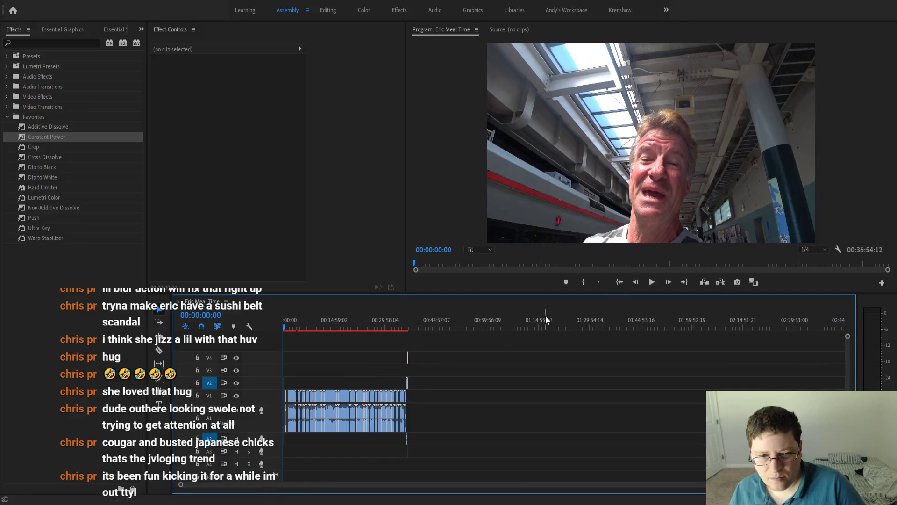
Mark the in point at 00:00:00:00 and the out point at the sequence's last frame, 00:36:54:11.
left_click(655, 287)
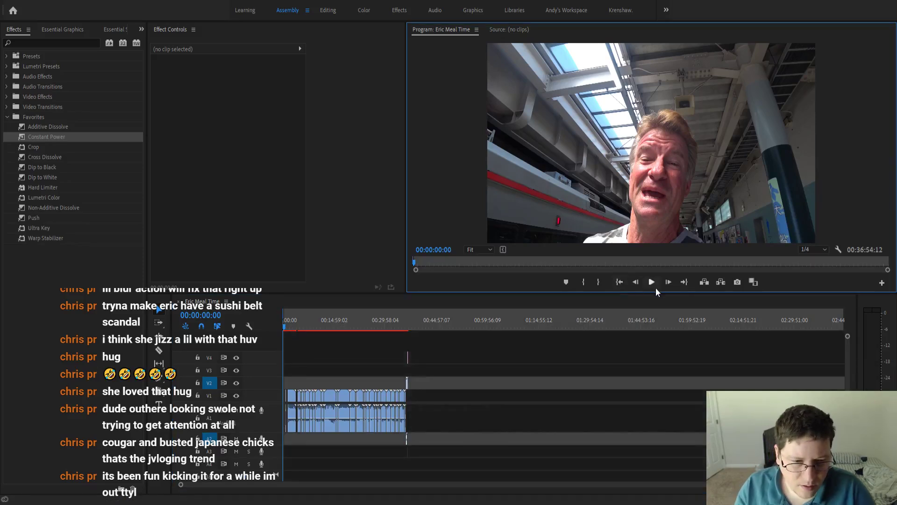
left_click(681, 285)
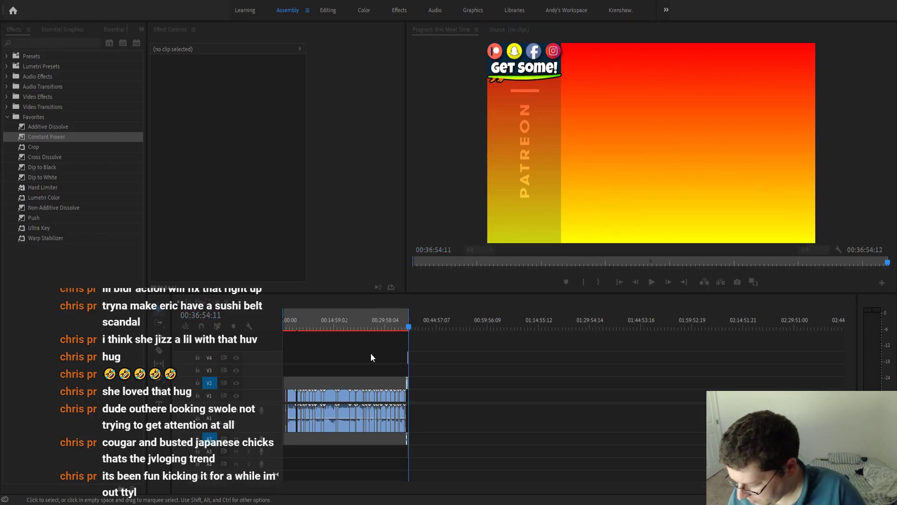
scroll(349, 352, "up", 5)
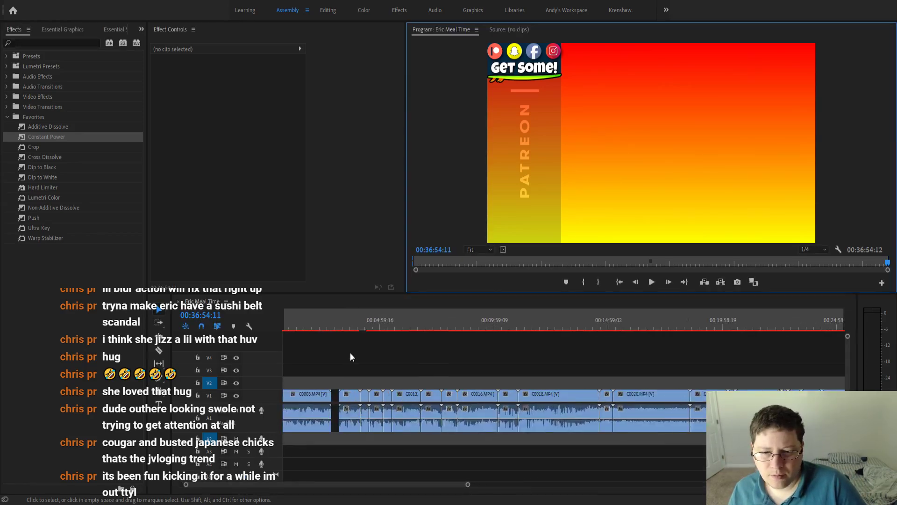
scroll(355, 351, "down", 3)
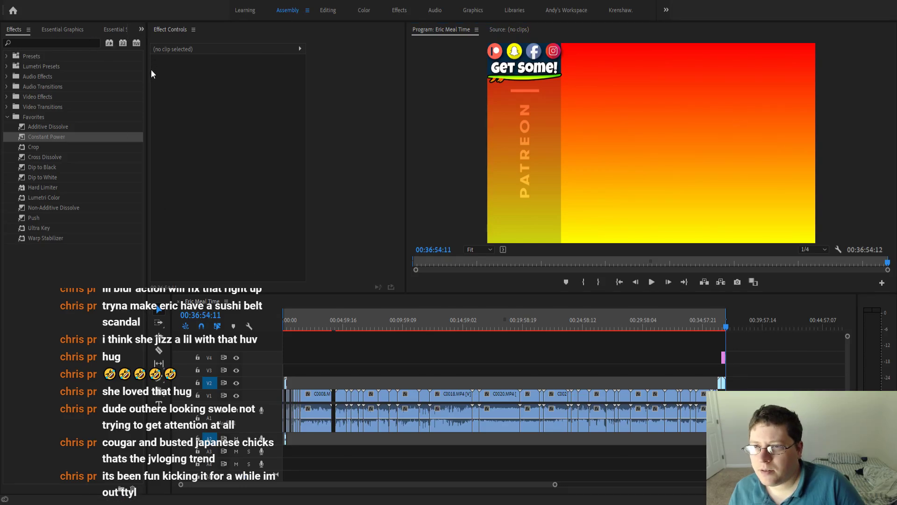
Deselect the selected project item, look through the project's clips and return to the effects list.
key("shift+1")
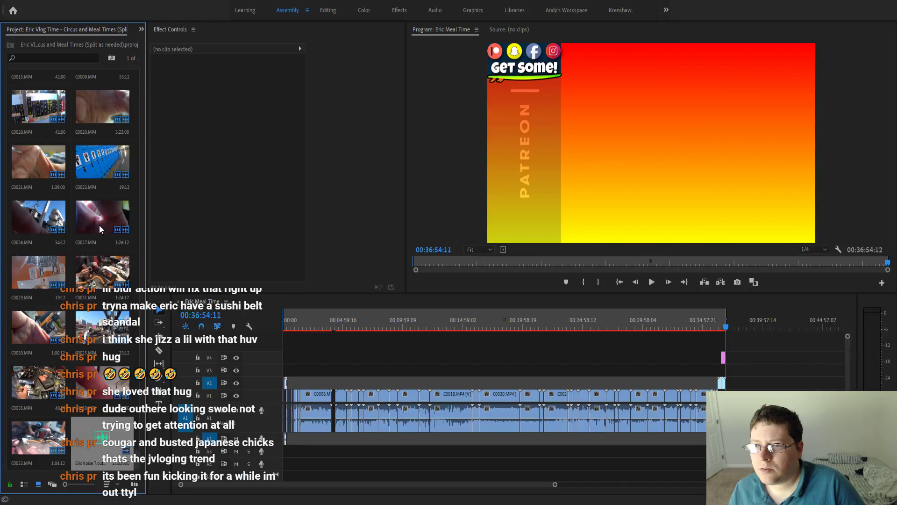
key("ctrl+shift+a")
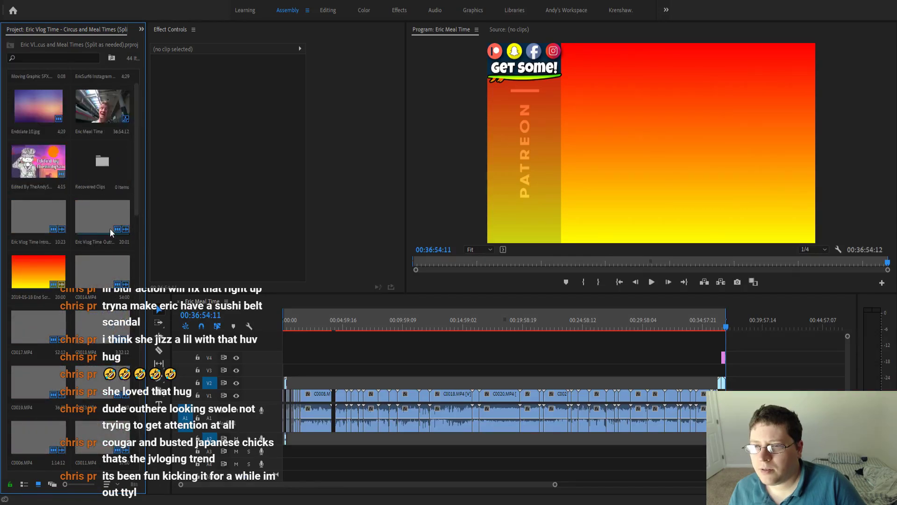
scroll(107, 229, "down", 10)
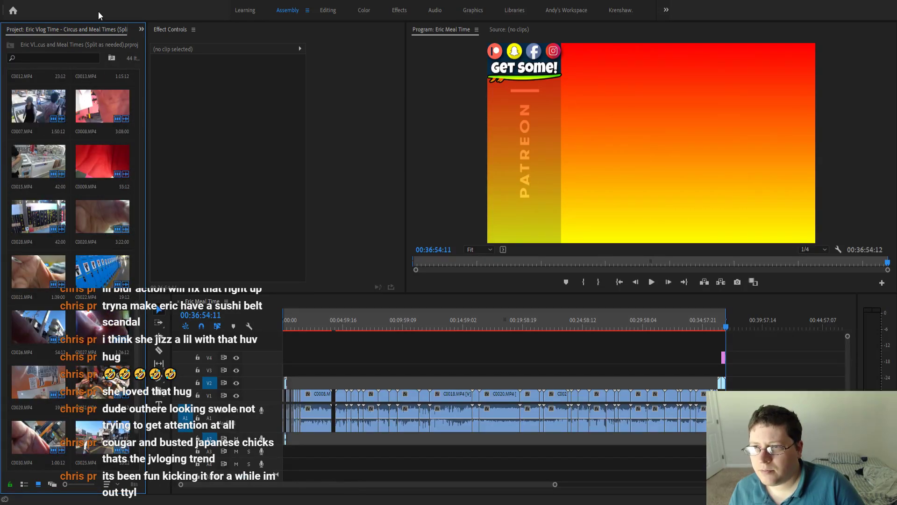
key("shift+7")
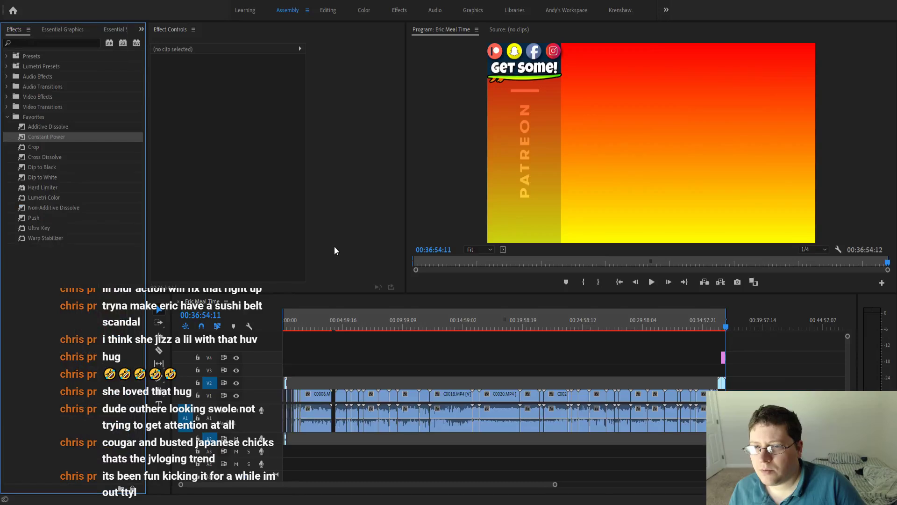
Locate the cut between the C0008.MP4 clips near 00:01:30 and play from the snack shot into the T-shirt stall footage.
left_click(347, 316)
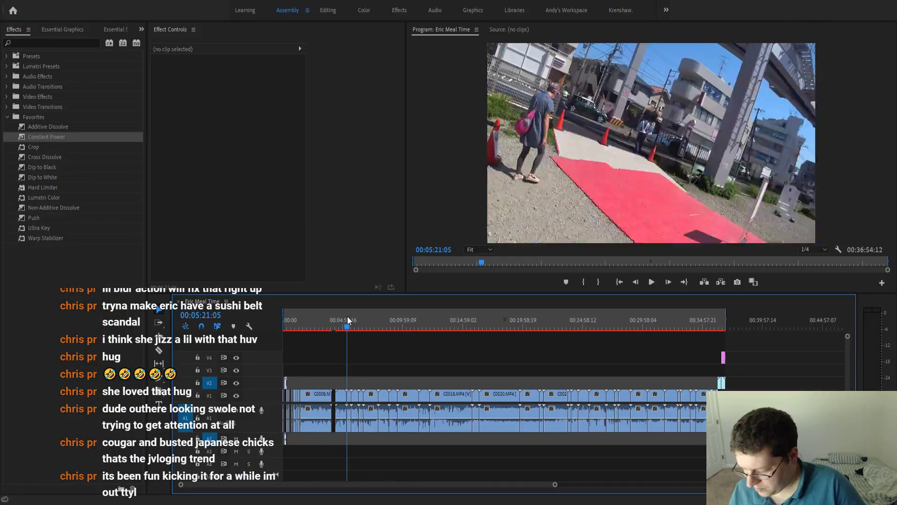
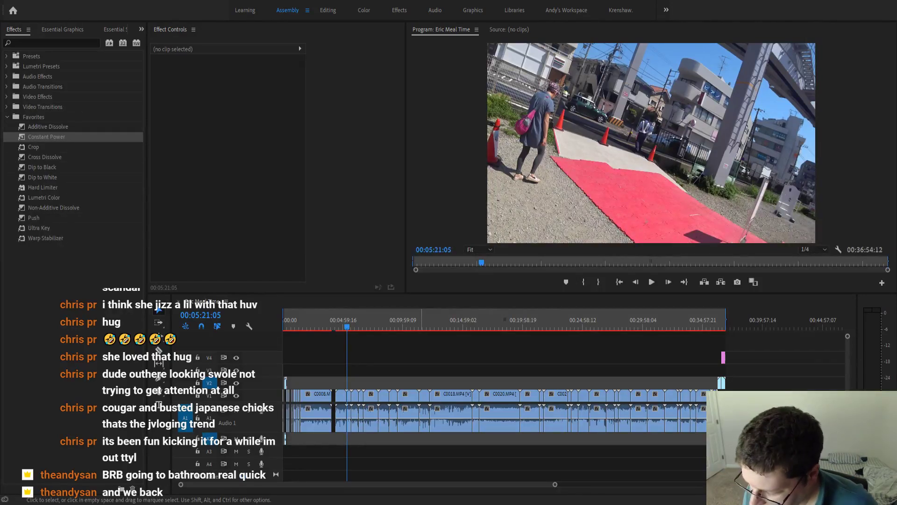
key("equal")
key("equal")
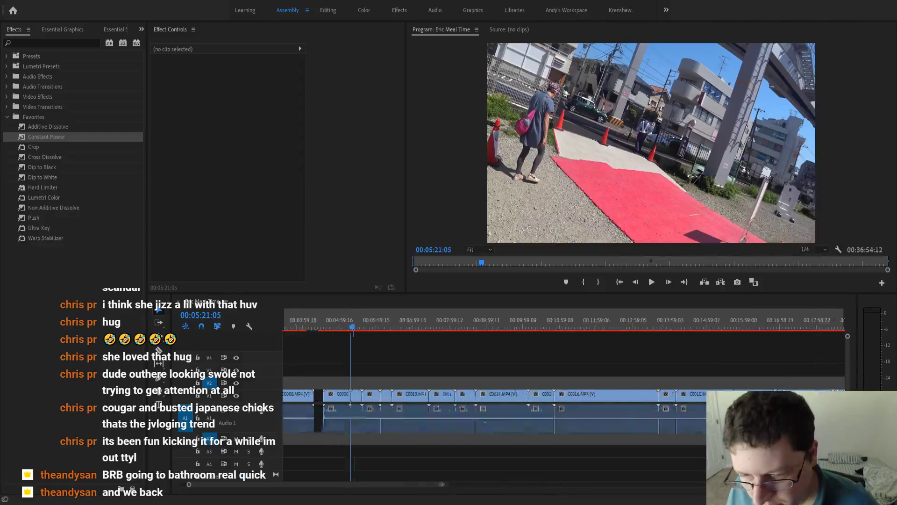
left_click(392, 328)
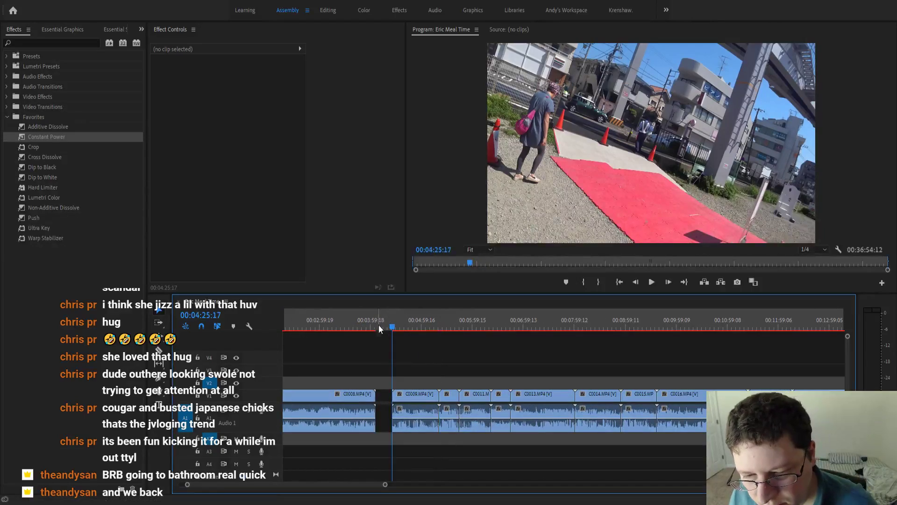
left_click(364, 330)
scroll(371, 338, "up", 5)
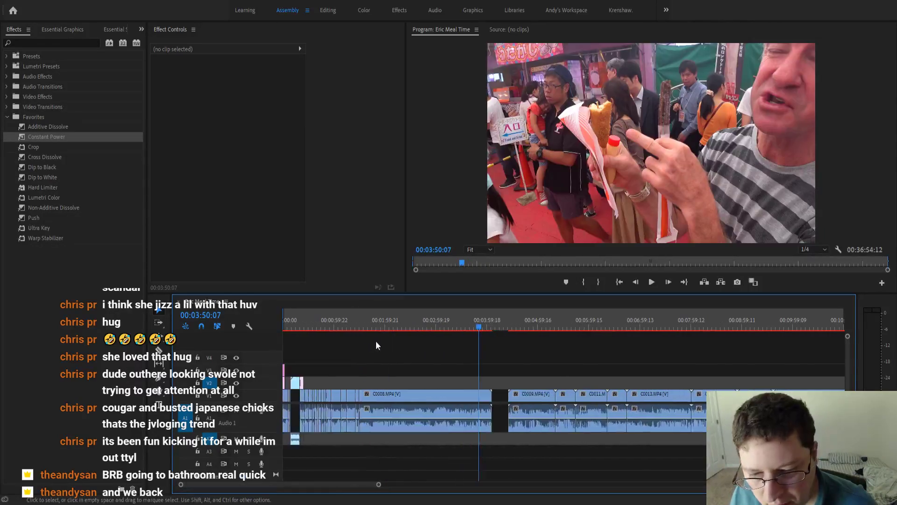
scroll(369, 339, "up", 3)
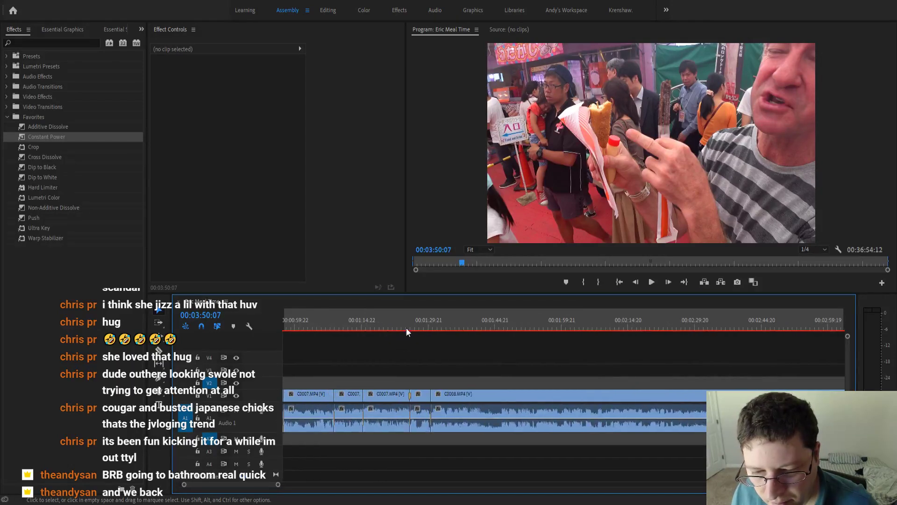
left_click(424, 320)
key("space")
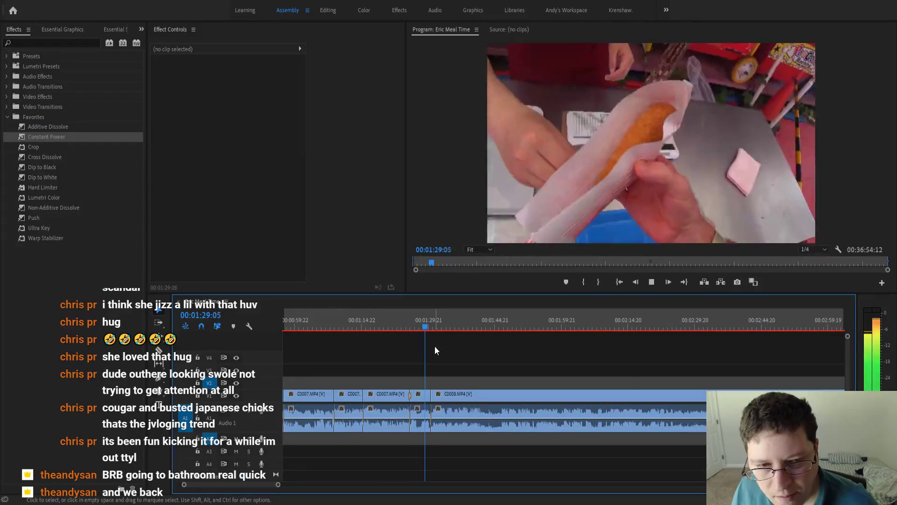
scroll(435, 350, "up", 2)
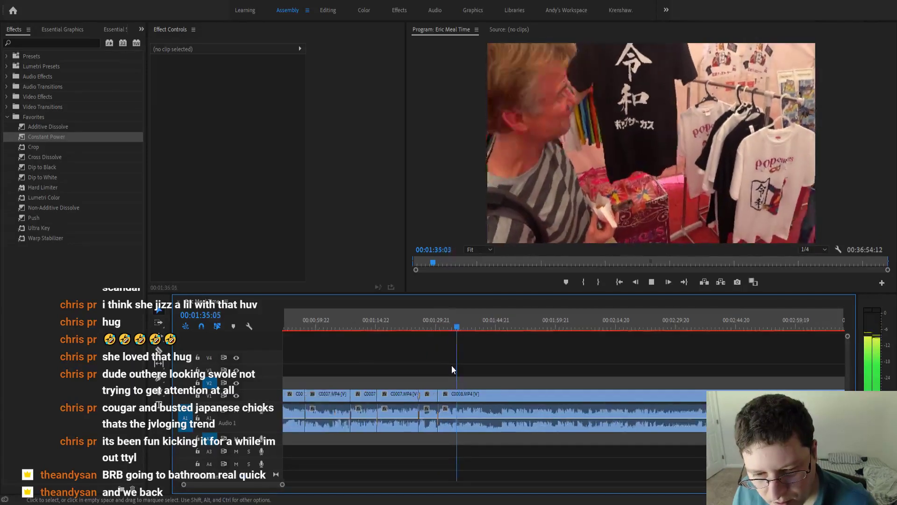
scroll(451, 366, "down", 1)
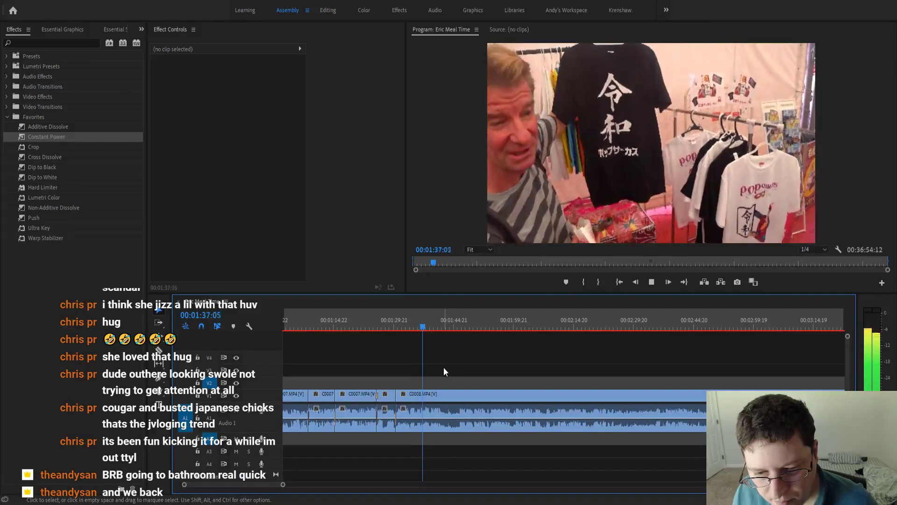
Review the start of the T-shirt stall footage and cut the C0008.MP4 clip at about 00:01:33.
scroll(441, 363, "up", 2)
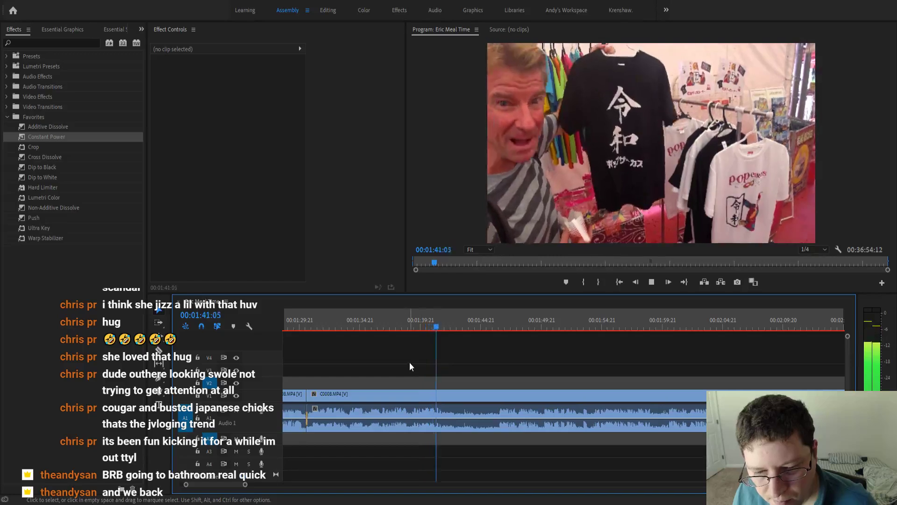
scroll(411, 363, "up", 1)
left_click(404, 328)
key("space")
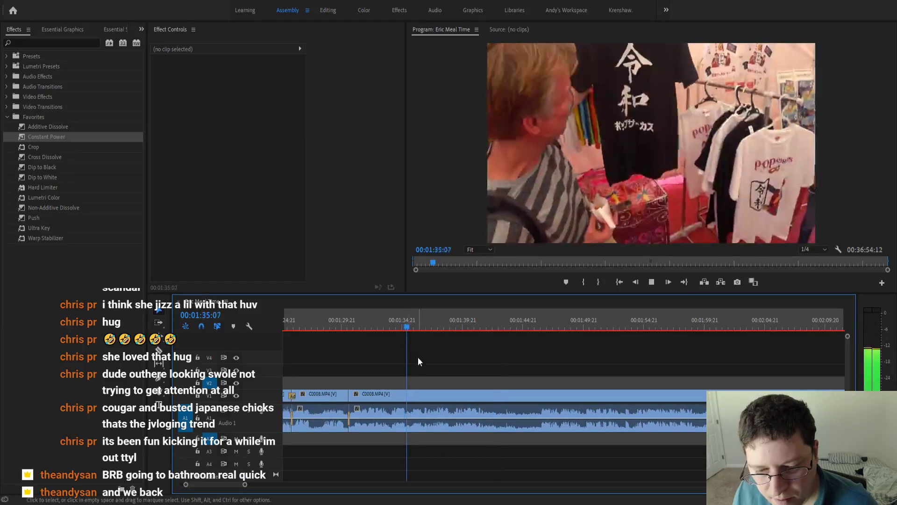
scroll(417, 358, "up", 1)
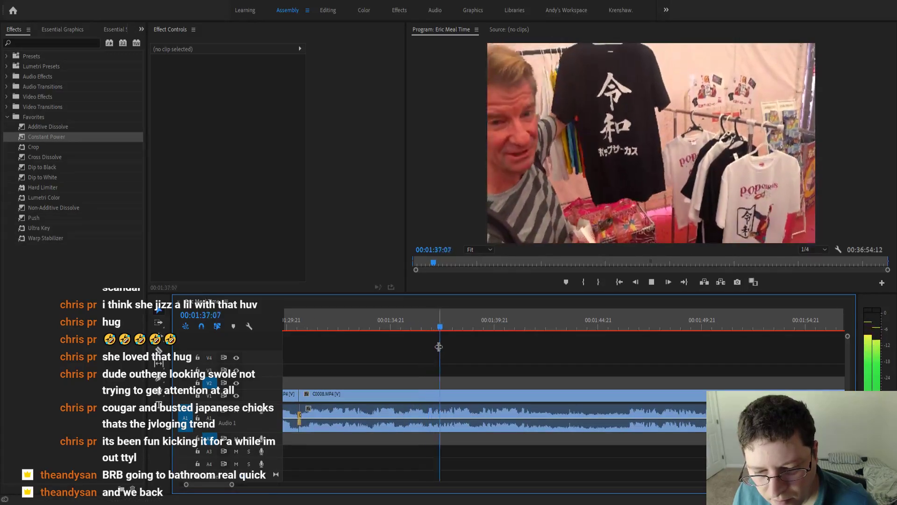
left_click(353, 327)
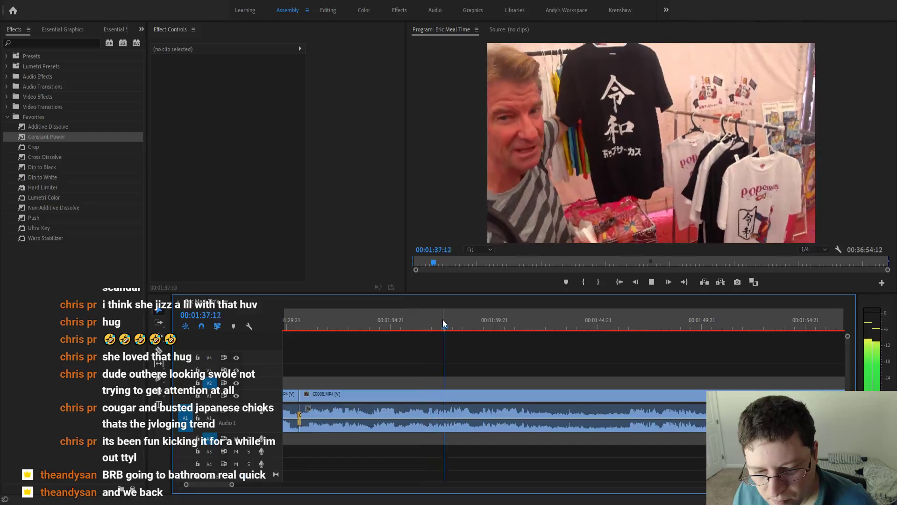
key("space")
left_click(316, 326)
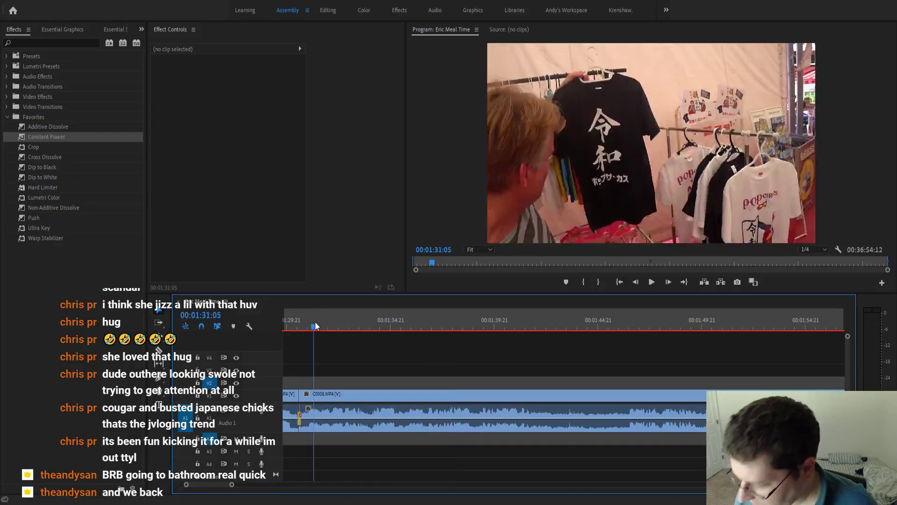
key("space")
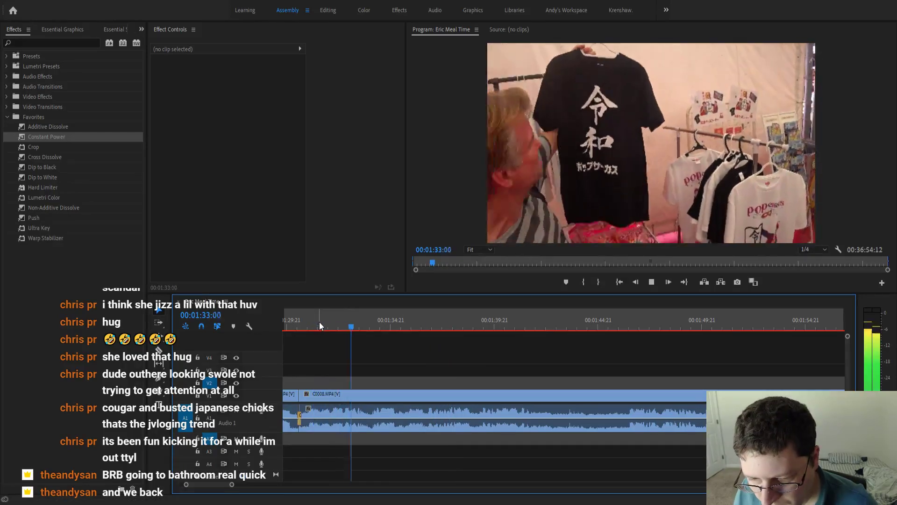
key("space")
left_click_drag(375, 322, 369, 327)
key("ctrl+k")
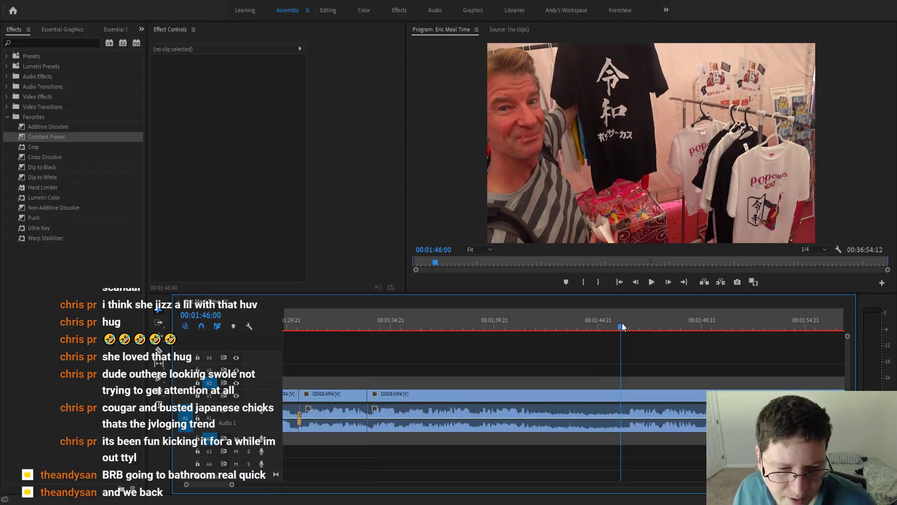
Play the T-shirt stall footage in C0008.MP4 from 00:01:46:00 to 00:01:57:12 to look for the next cut.
left_click(621, 323)
key("space")
key("minus")
key("minus")
key("minus")
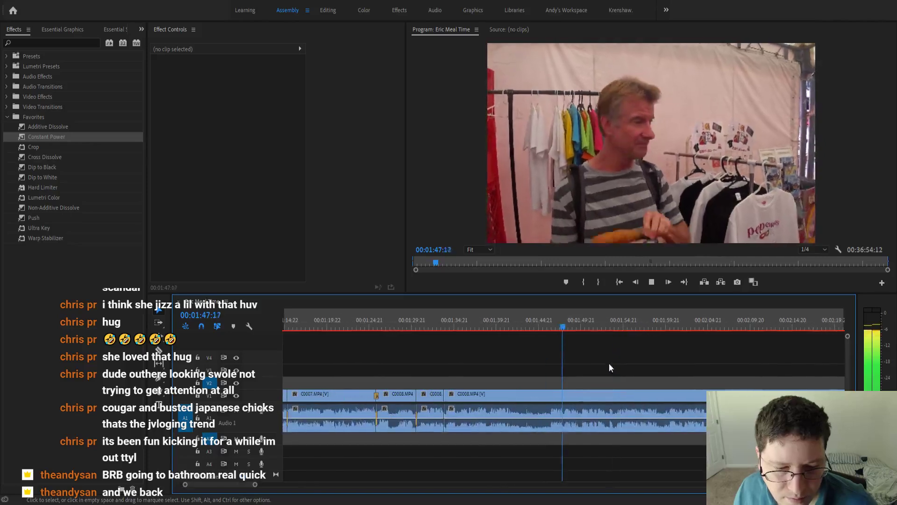
key("equal")
key("equal")
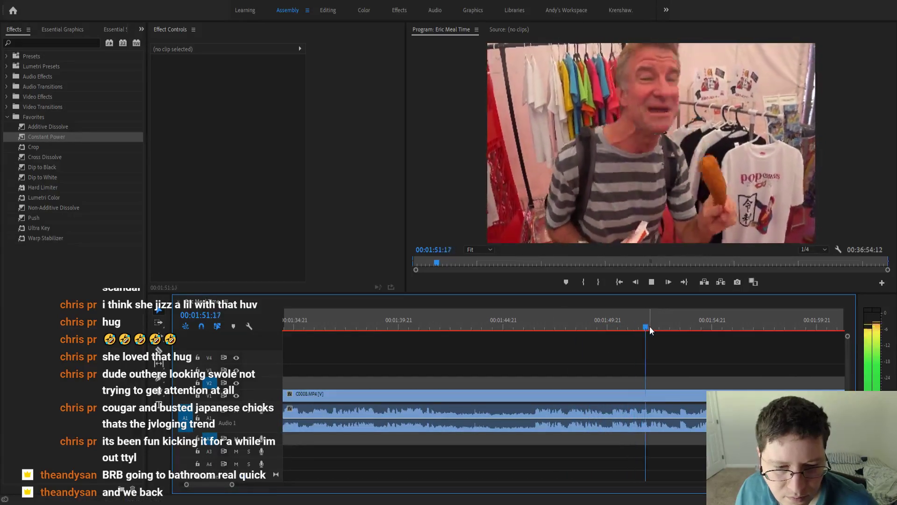
key("minus")
key("minus")
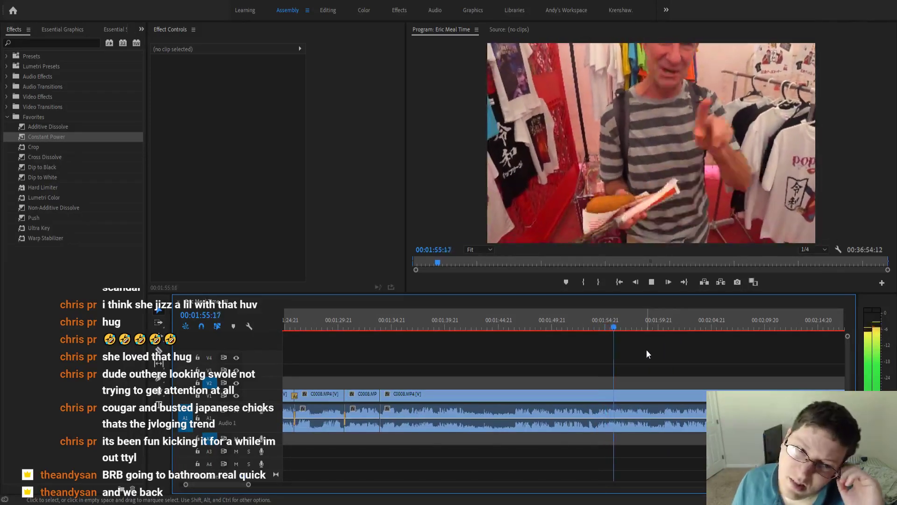
key("space")
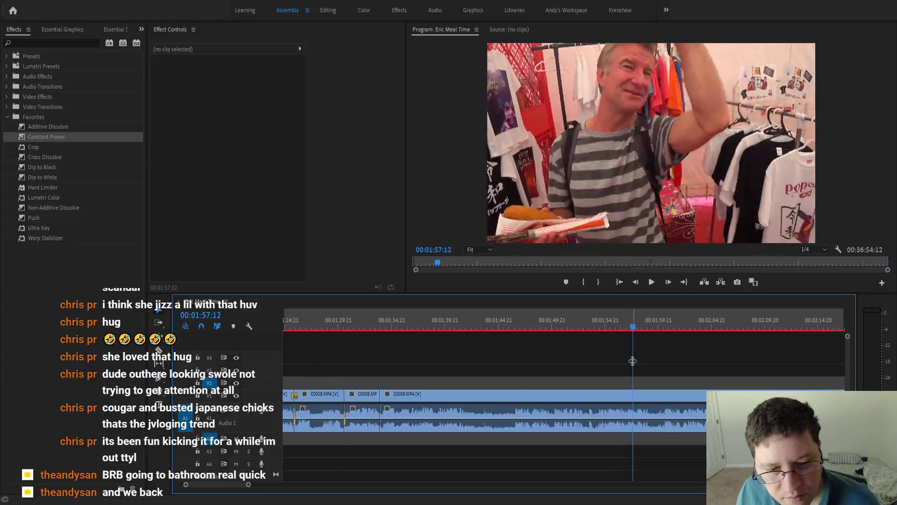
Scrub ahead through the rest of the sequence and return to the gap before C0009.MP4 near 00:04:25.
key("minus")
key("minus")
key("minus")
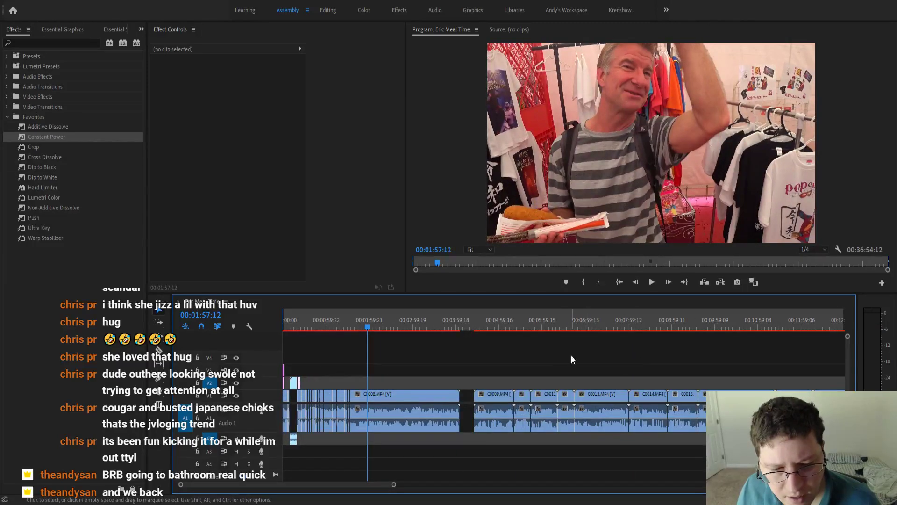
left_click(495, 323)
left_click_drag(497, 329, 756, 343)
key("minus")
key("minus")
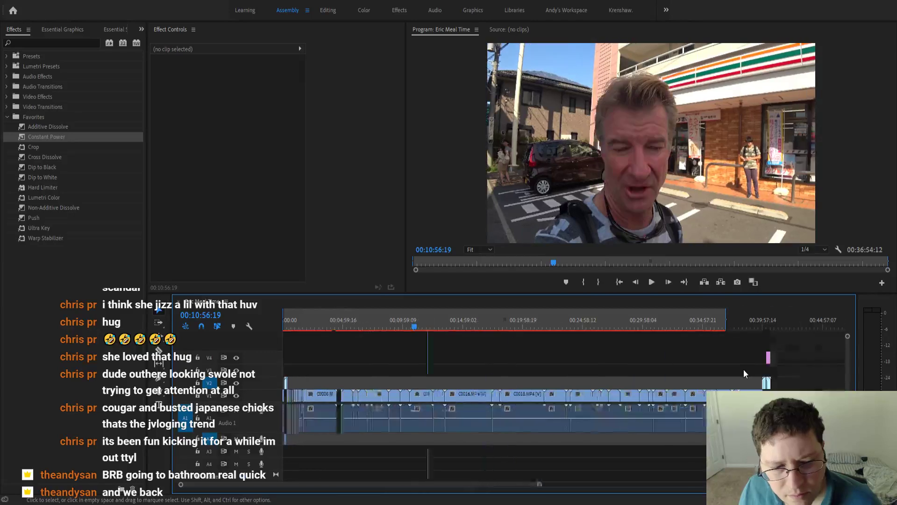
left_click_drag(424, 329, 336, 326)
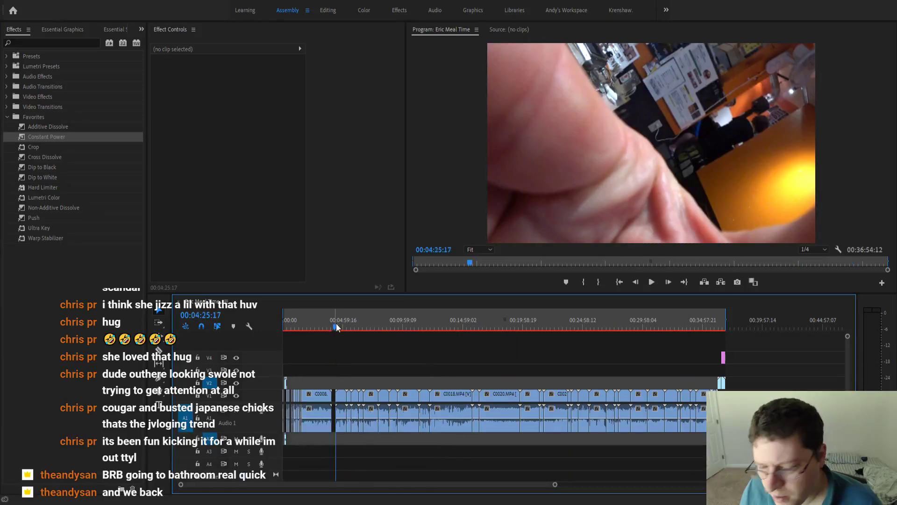
Return to the long C0008.MP4 clip and replay the T-shirt stall snack talk from about 00:01:50.
key("=")
key("=")
key("=")
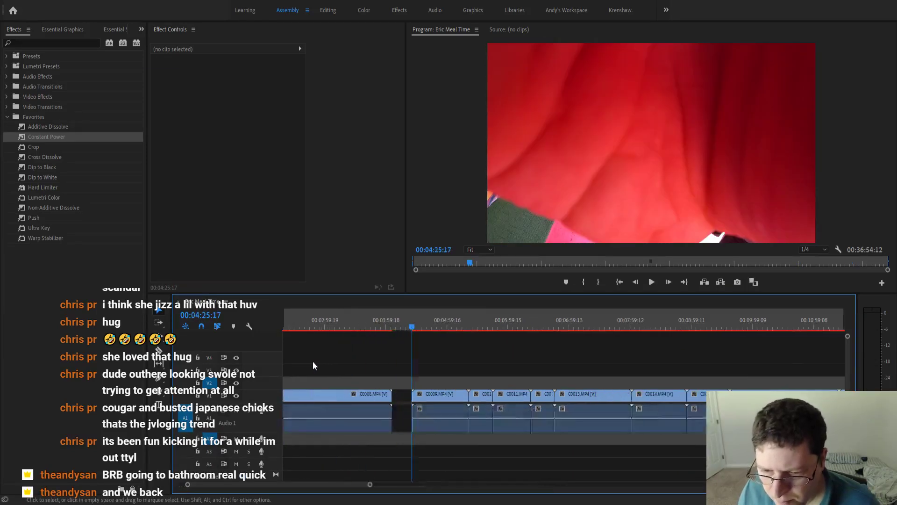
left_click_drag(450, 327, 486, 328)
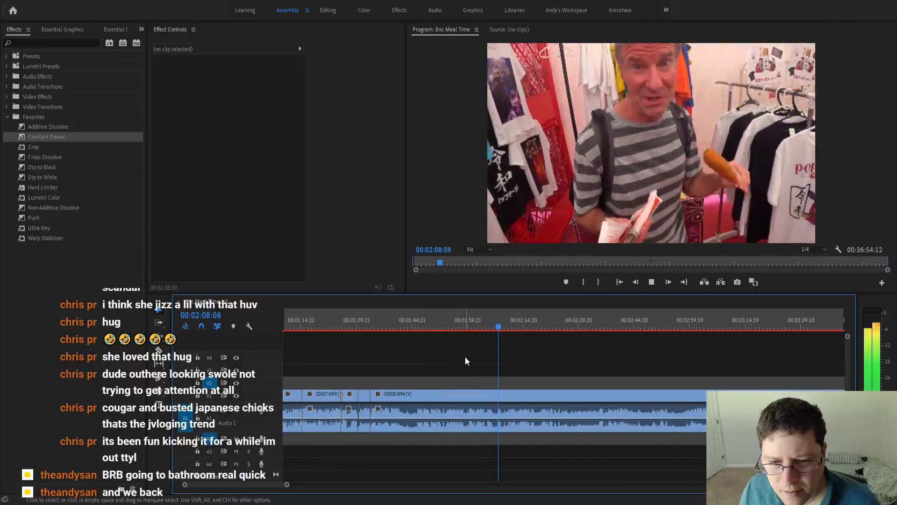
left_click(431, 326)
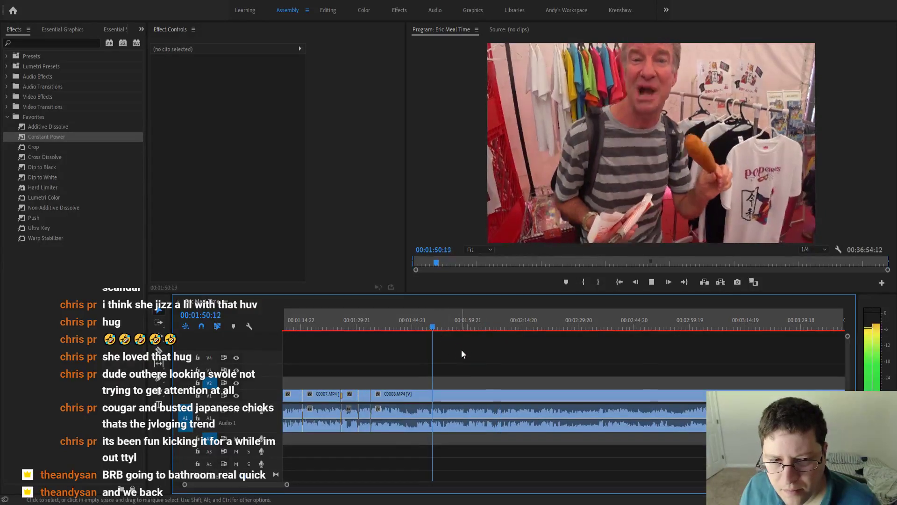
Play through clip C0008.MP4 from about 00:01:50 and split it at 00:02:24:05.
scroll(462, 350, "up", 2)
left_click(443, 329)
key("space")
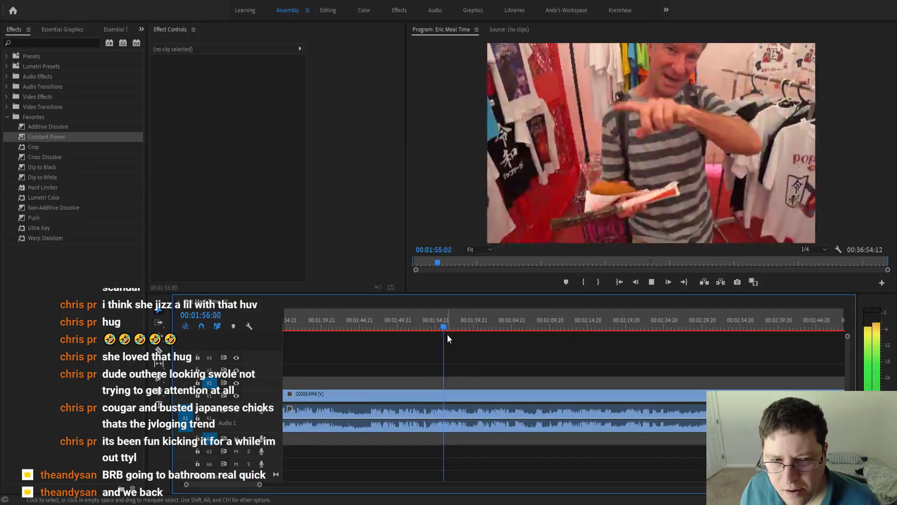
left_click(471, 329)
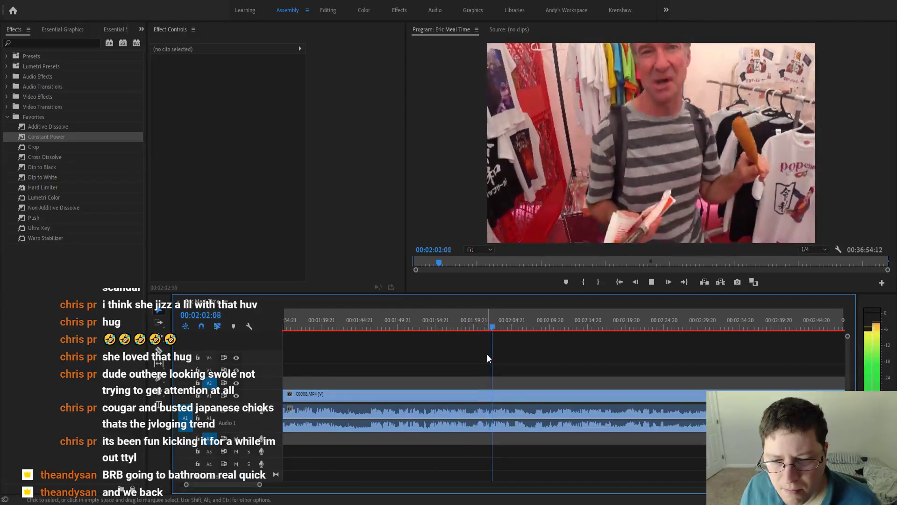
scroll(496, 358, "down", 1)
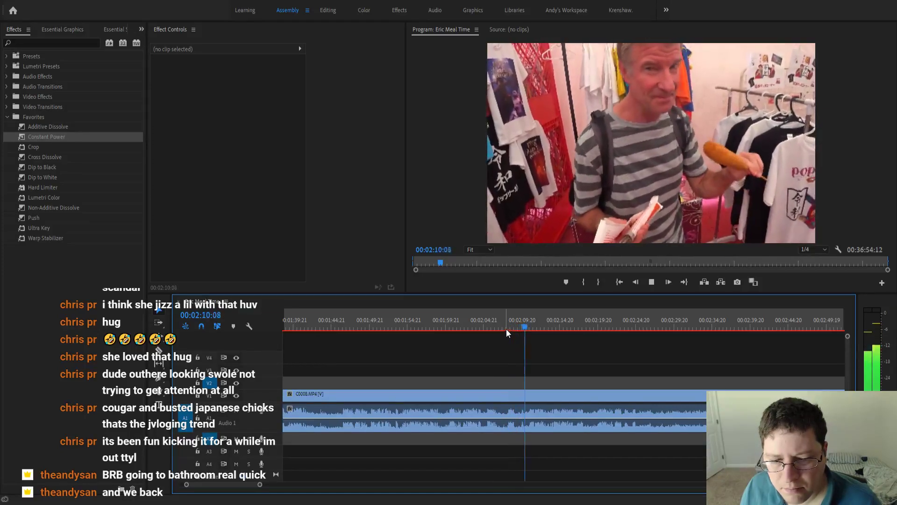
scroll(506, 330, "down", 1)
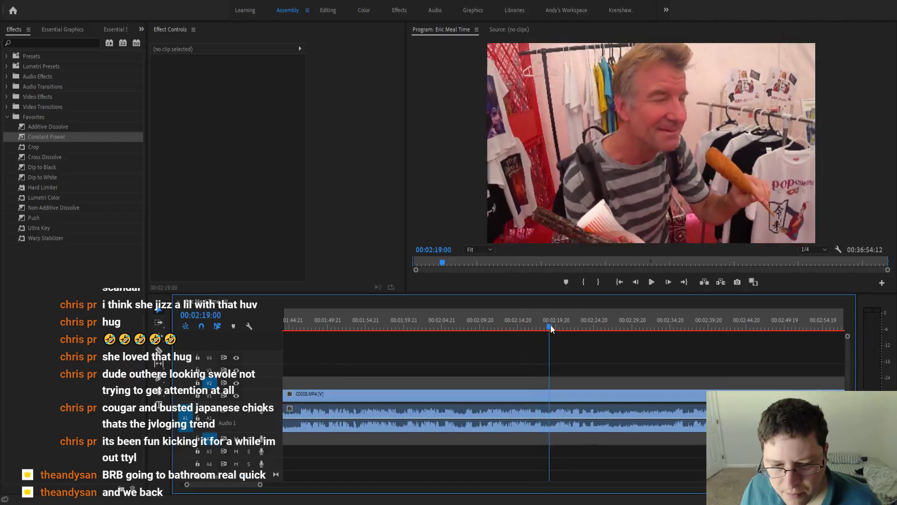
scroll(542, 335, "down", 1)
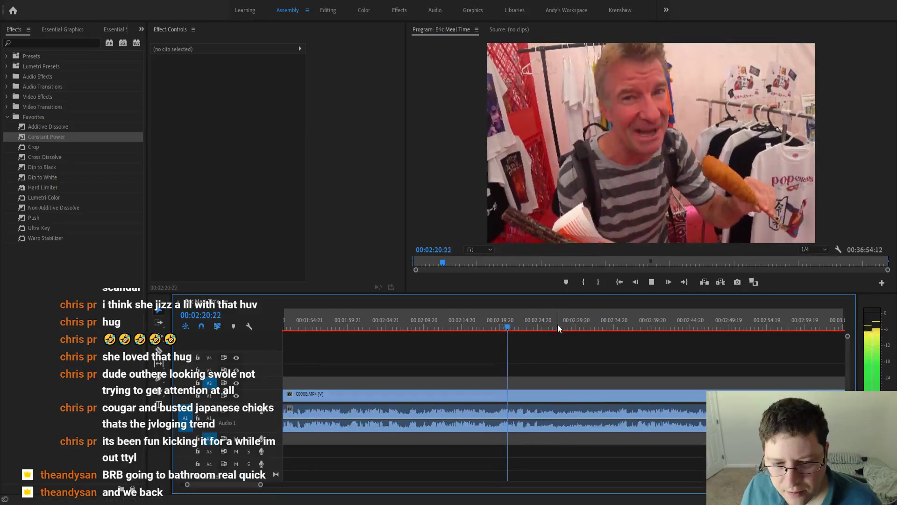
left_click(557, 323)
left_click(524, 327)
key("space")
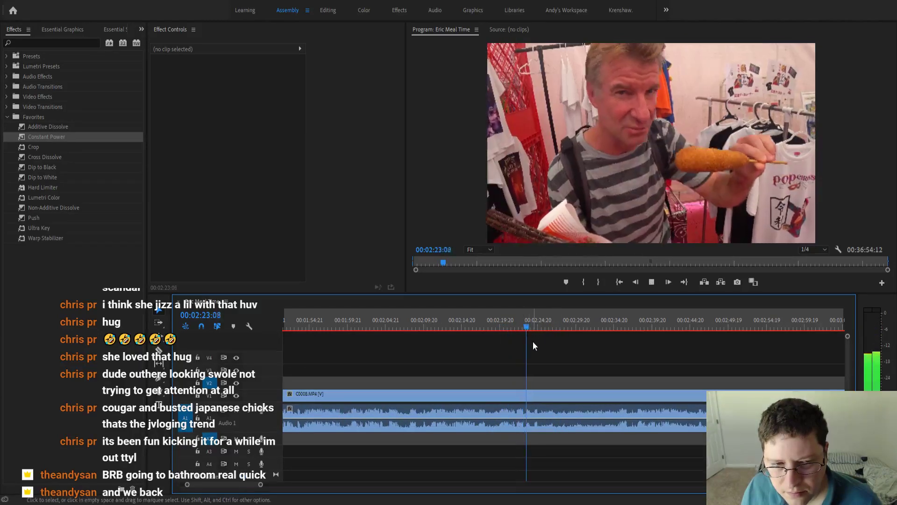
key("equal")
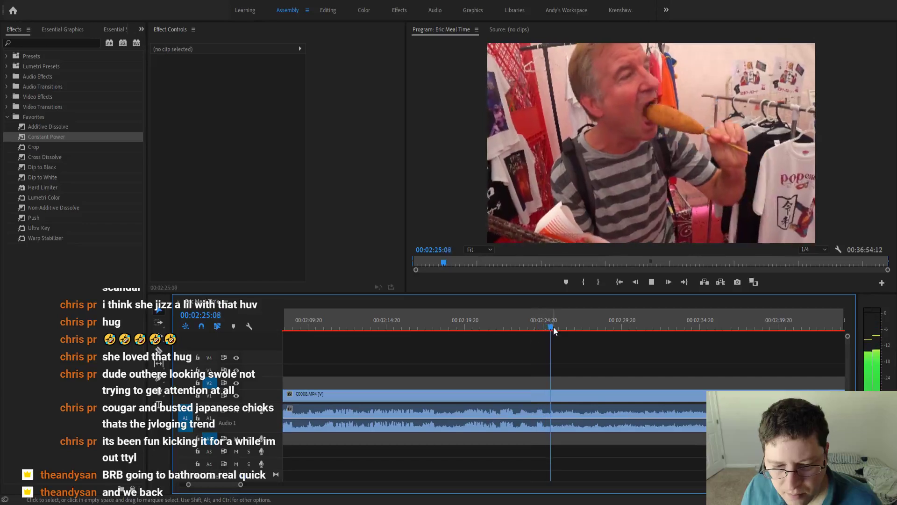
left_click_drag(540, 332, 536, 337)
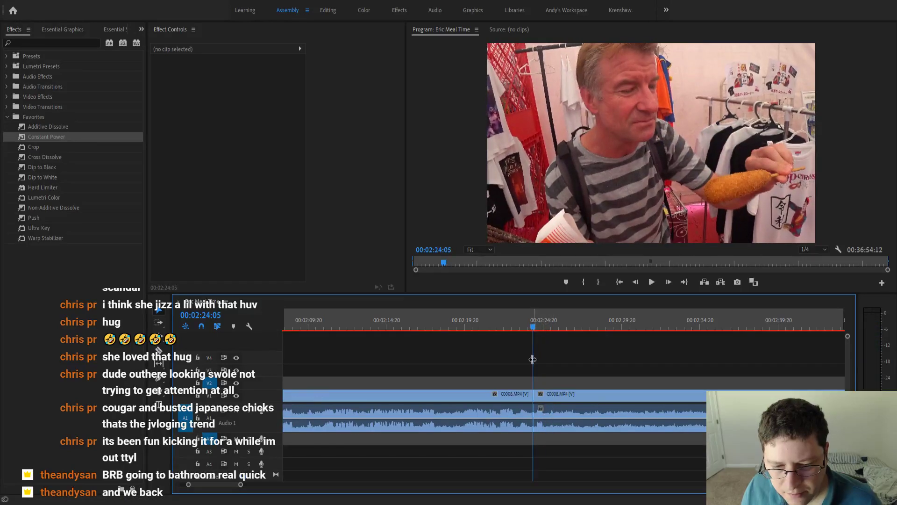
Ripple-delete the C0008.MP4 section between the cut at 00:01:33:19 and the split at 00:02:24:05.
key("minus")
key("minus")
key("minus")
key("minus")
key("minus")
left_click(520, 394)
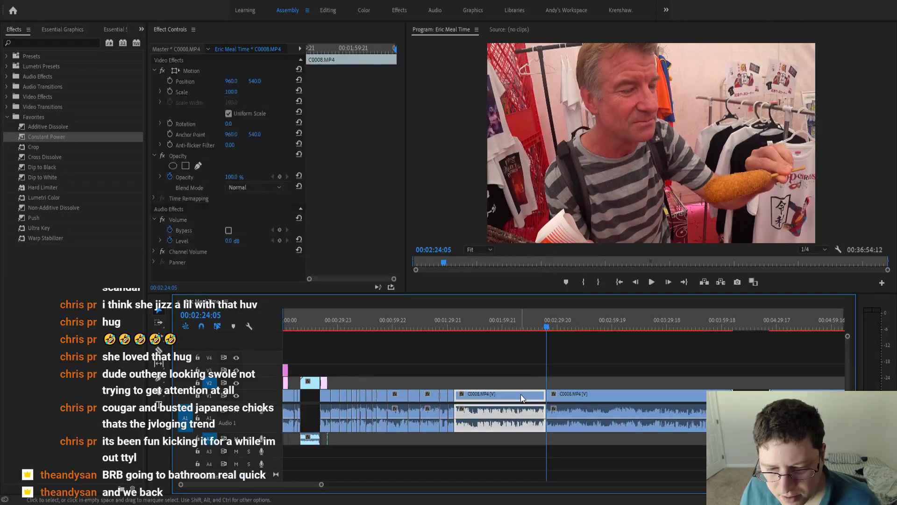
key("Up")
Apply a Constant Power crossfade to the audio cut at 00:01:33:19 and play back the join.
key("equal")
key("equal")
key("equal")
key("equal")
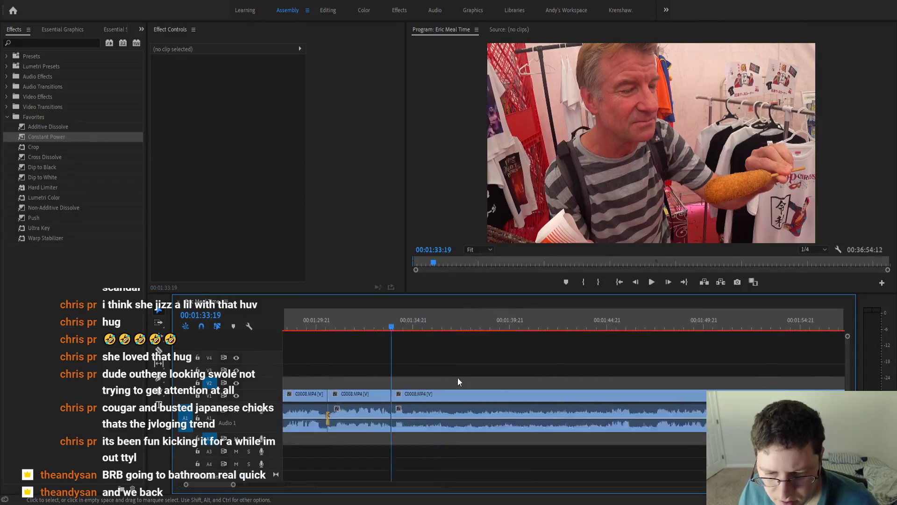
left_click(432, 324)
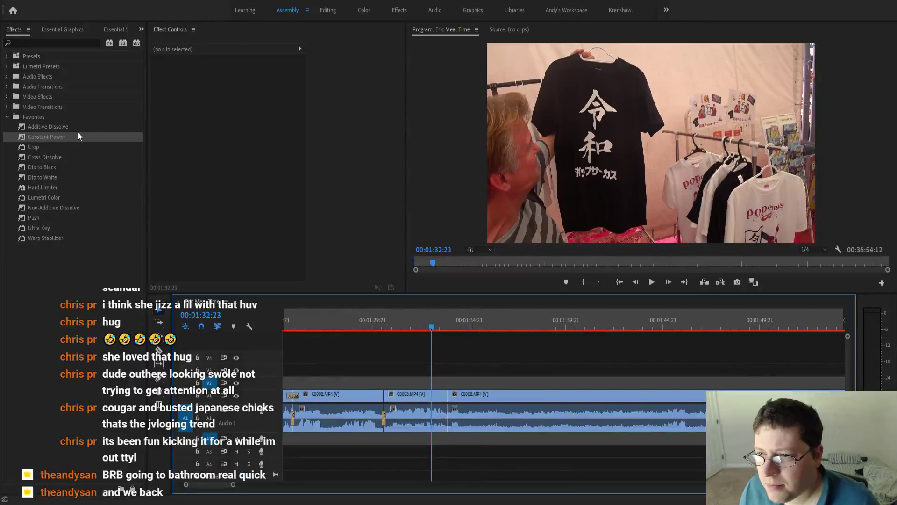
left_click(51, 136)
left_click_drag(390, 339, 447, 418)
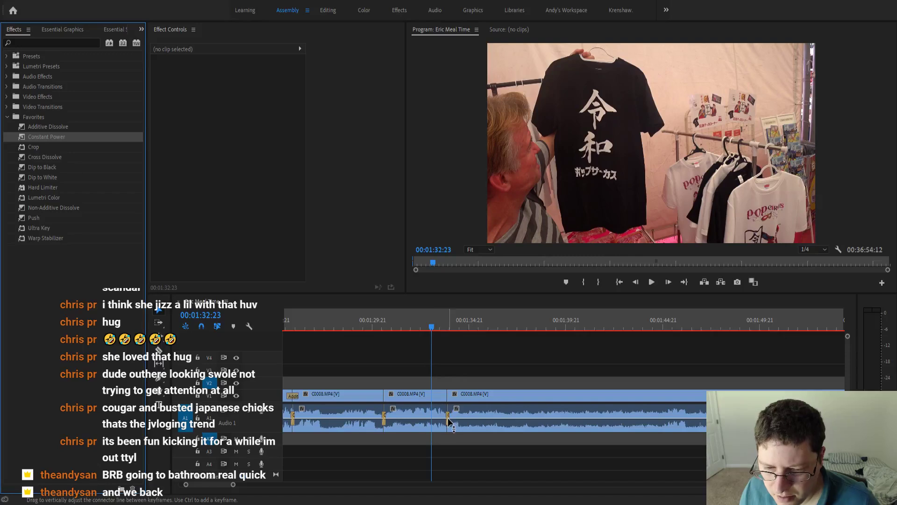
key("space")
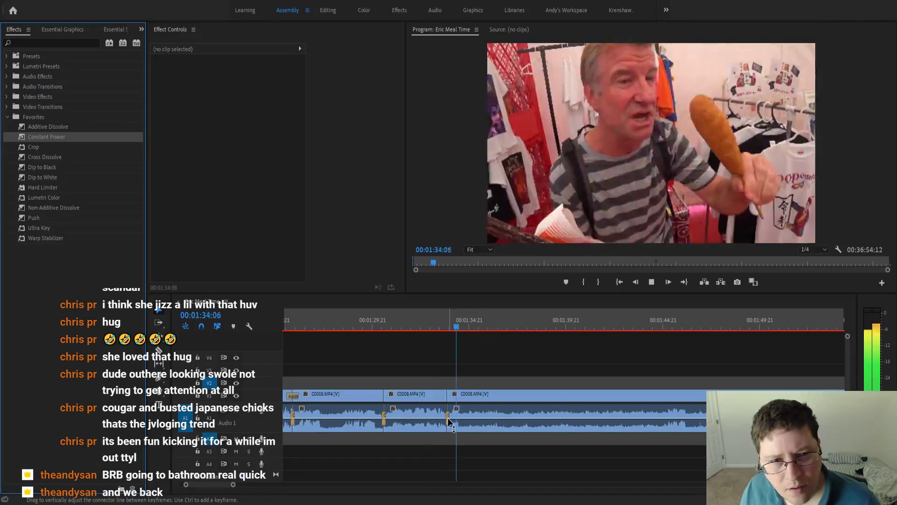
Review the remaining C0008.MP4 footage after the new crossfade and split the clip at 00:01:51:14.
key("minus")
key("minus")
key("minus")
key("minus")
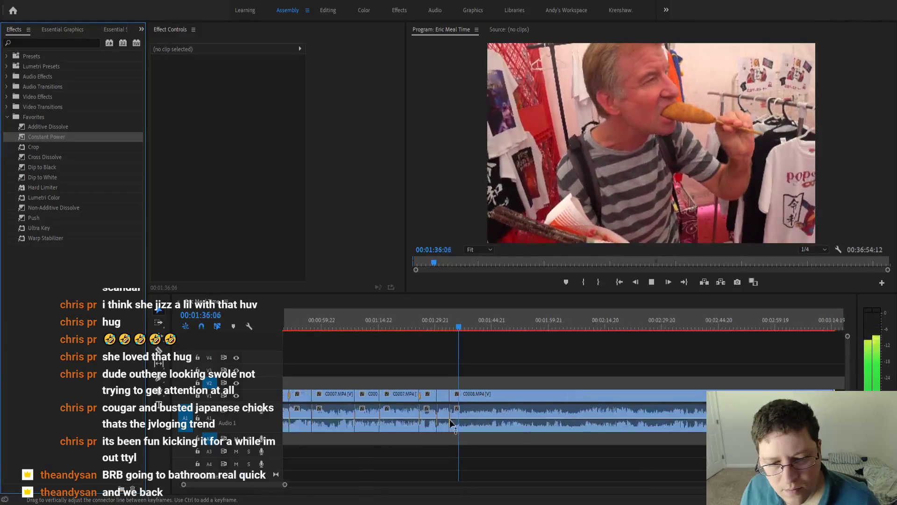
scroll(450, 419, "down", 3)
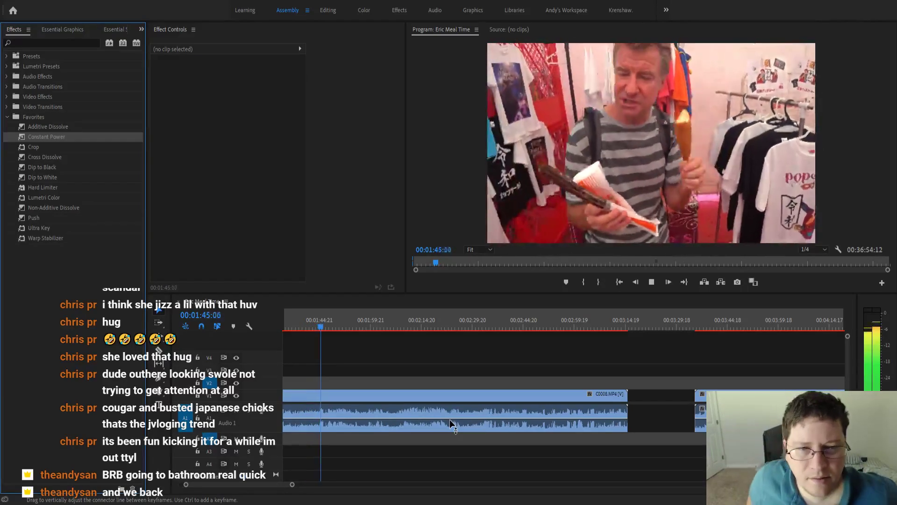
scroll(442, 414, "down", 2)
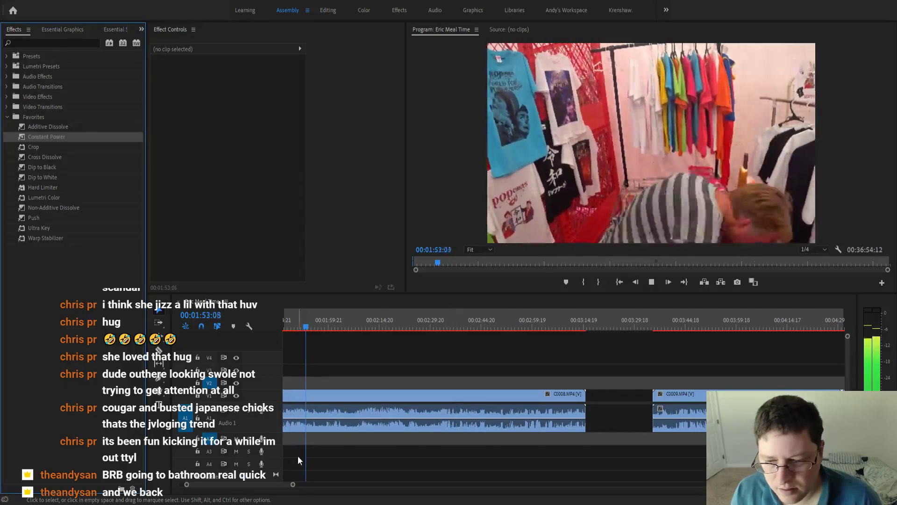
scroll(298, 456, "up", 3)
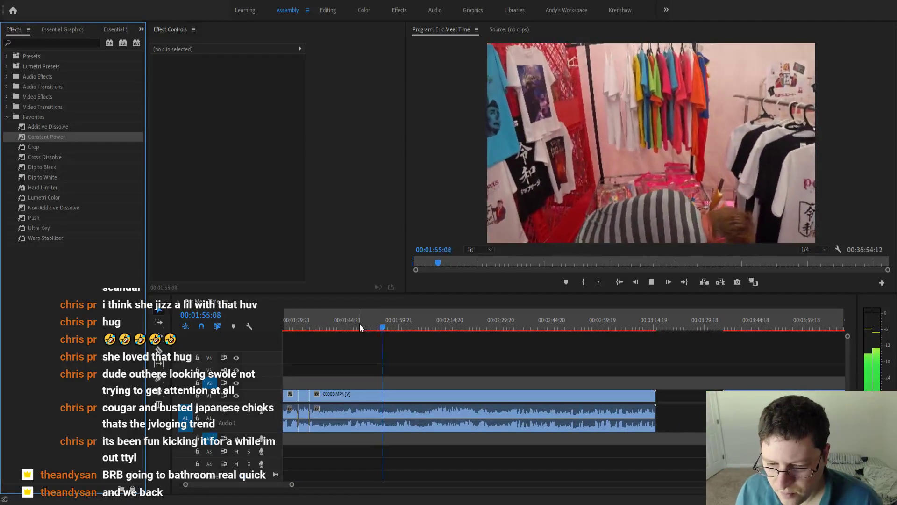
left_click(355, 329)
scroll(353, 340, "up", 3)
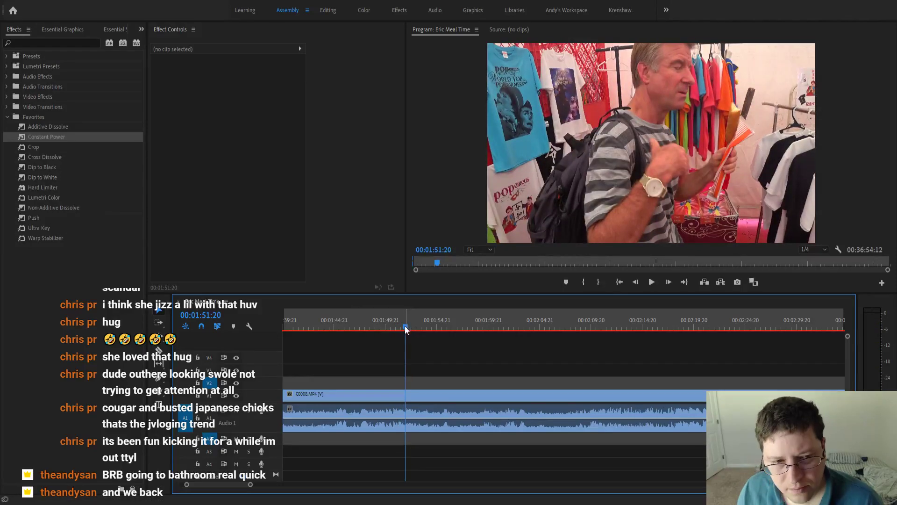
key("Left")
key("Left")
key("Left")
key("Left")
key("Left")
key("Left")
key("ctrl+k")
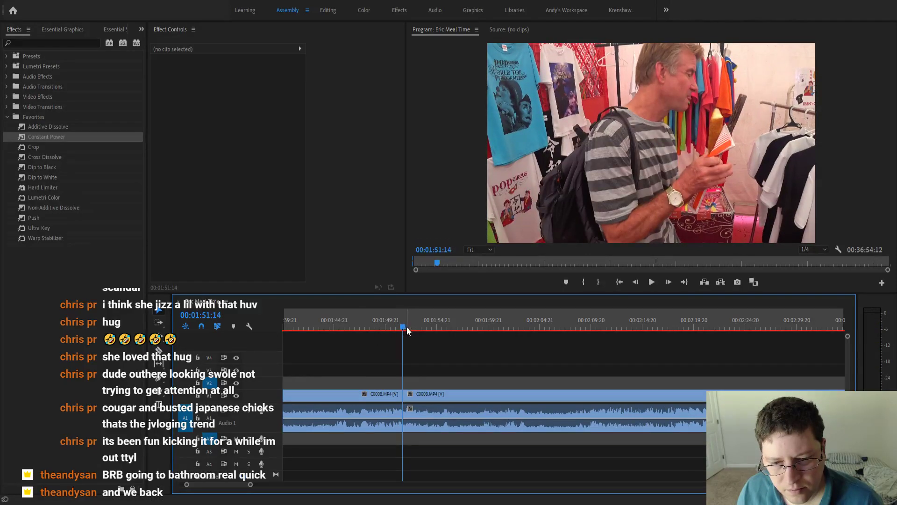
Split C0008.MP4 again at 00:02:01:06 and ripple-delete the section between 00:01:51:14 and that point.
left_click(481, 315)
key("space")
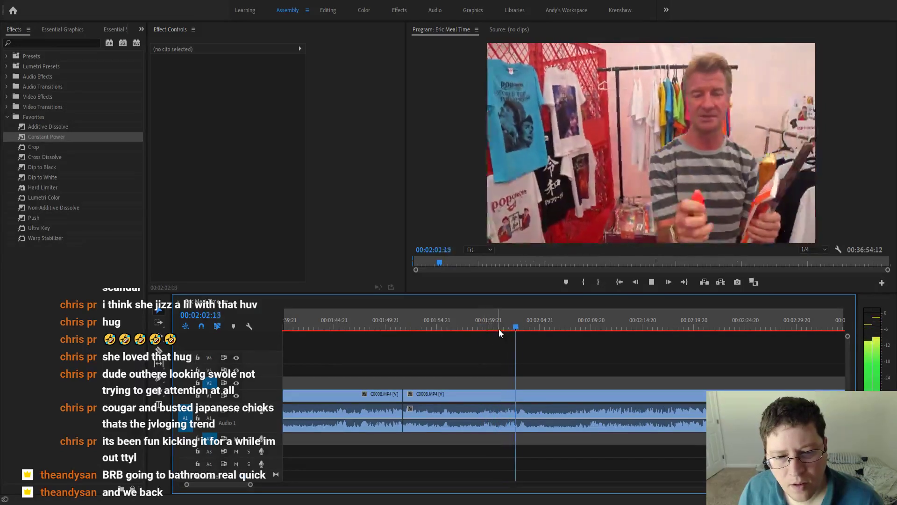
key("space")
left_click_drag(516, 328, 499, 340)
left_click(466, 397)
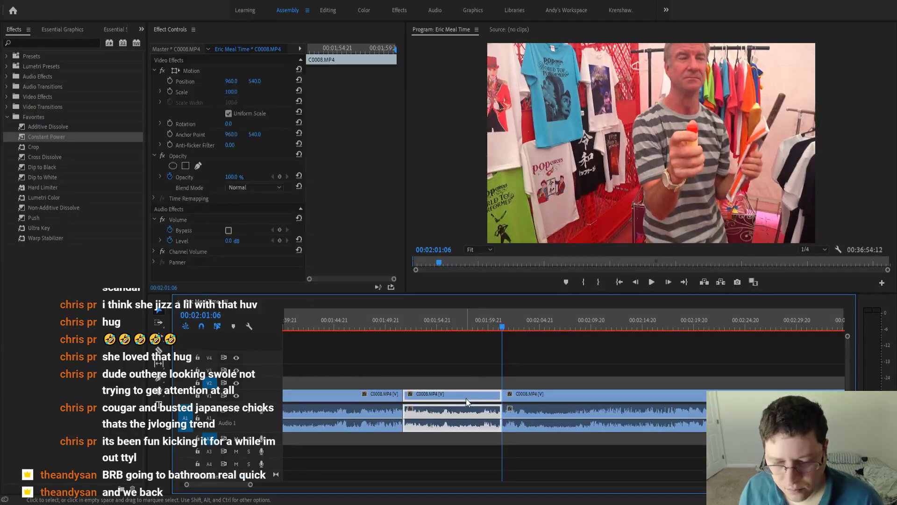
key("shift+Delete")
Play up to the new cut, split C0008.MP4 at 00:01:46:14 and ripple-delete the short piece before the cut.
left_click(343, 326)
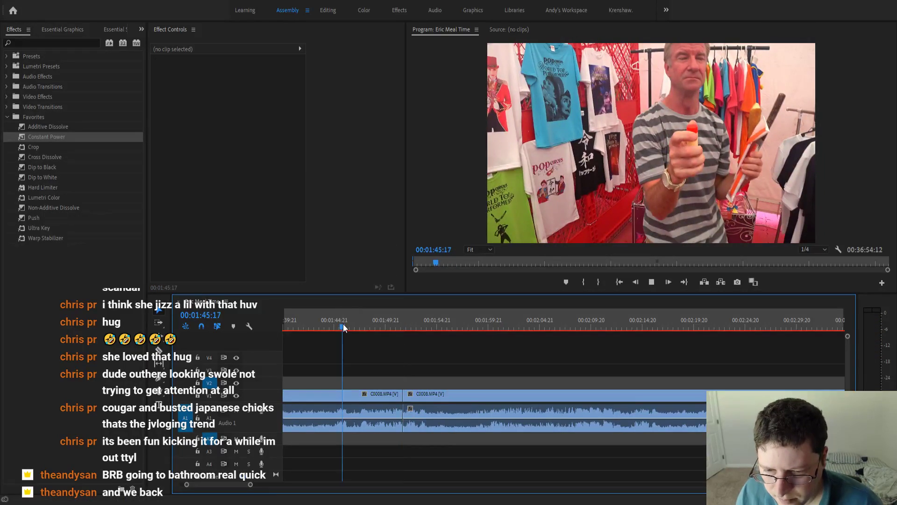
key("space")
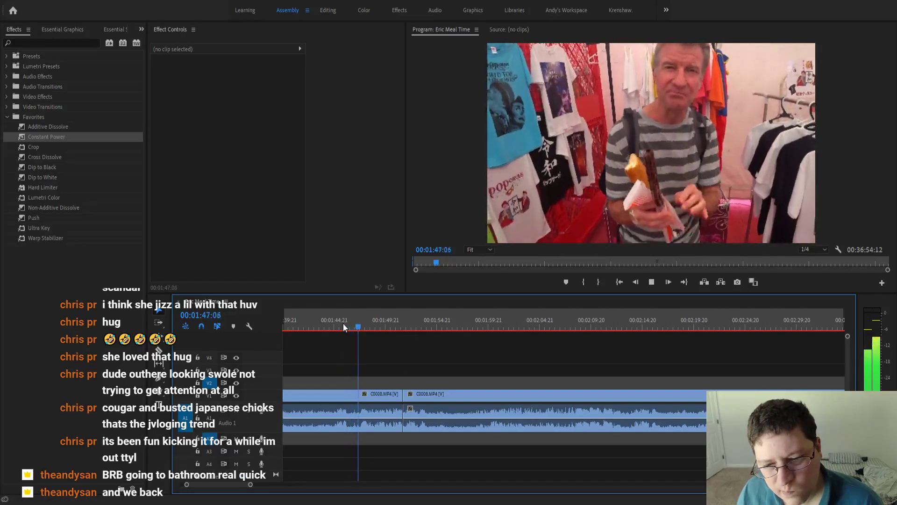
left_click(330, 323)
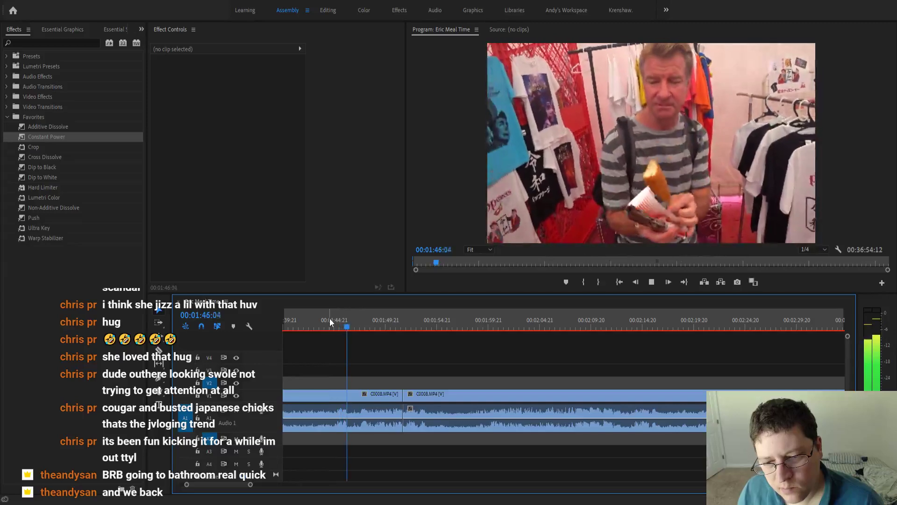
key("space")
key("ctrl+k")
left_click(388, 397)
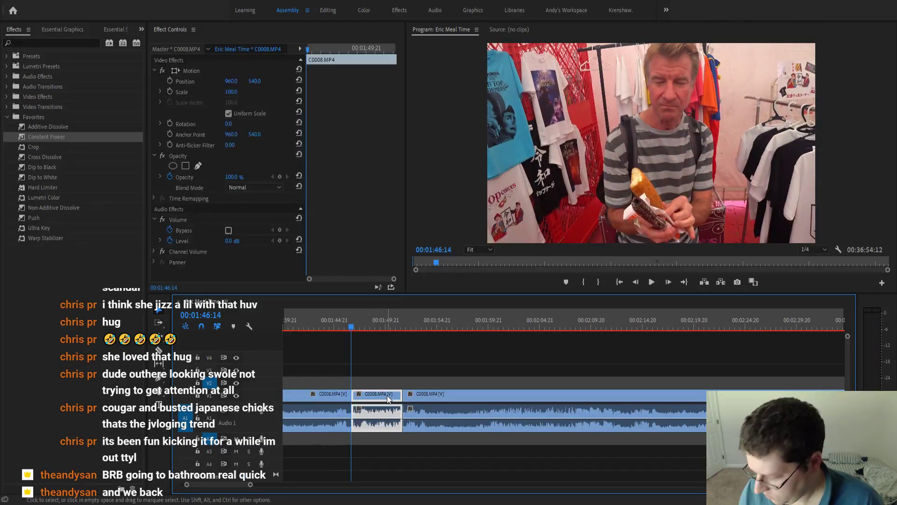
key("shift+Delete")
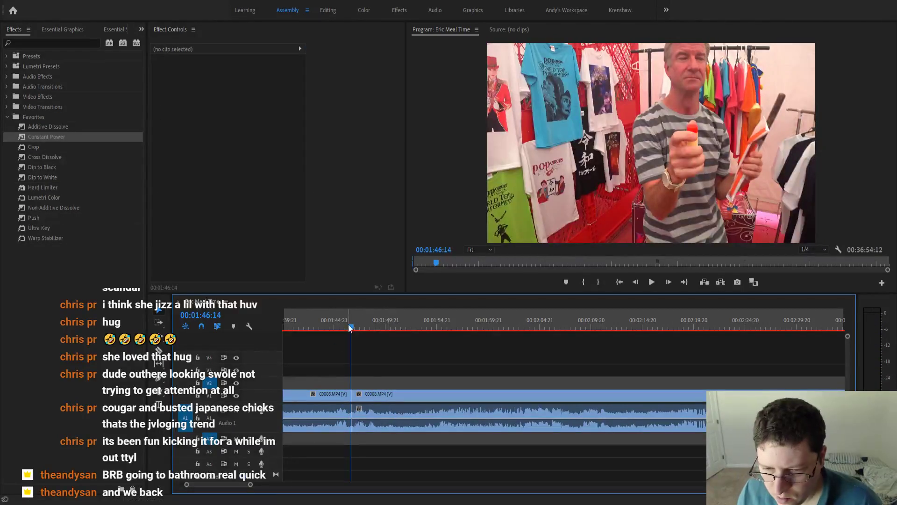
Apply a Constant Power crossfade to the audio cut at 00:01:46:14 and play back the join.
left_click(336, 312)
key("space")
left_click_drag(10, 137, 287, 349)
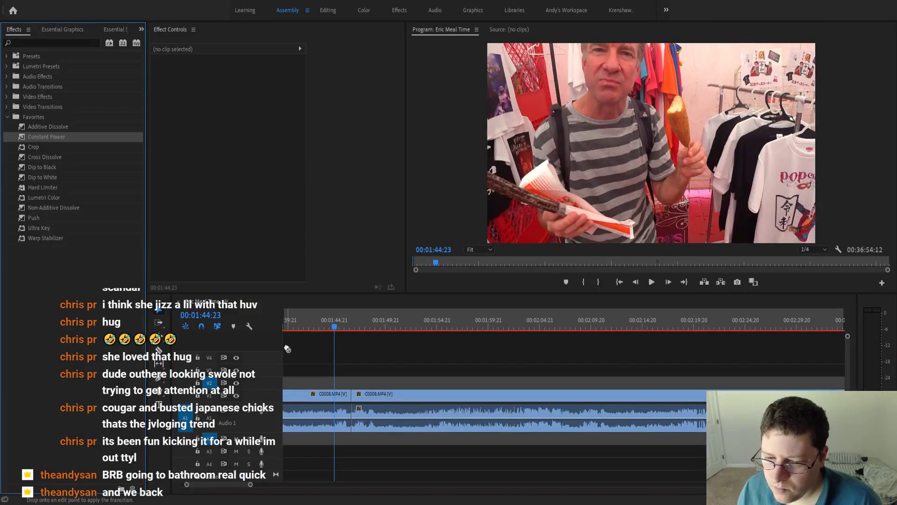
left_click_drag(355, 428, 351, 425)
key("space")
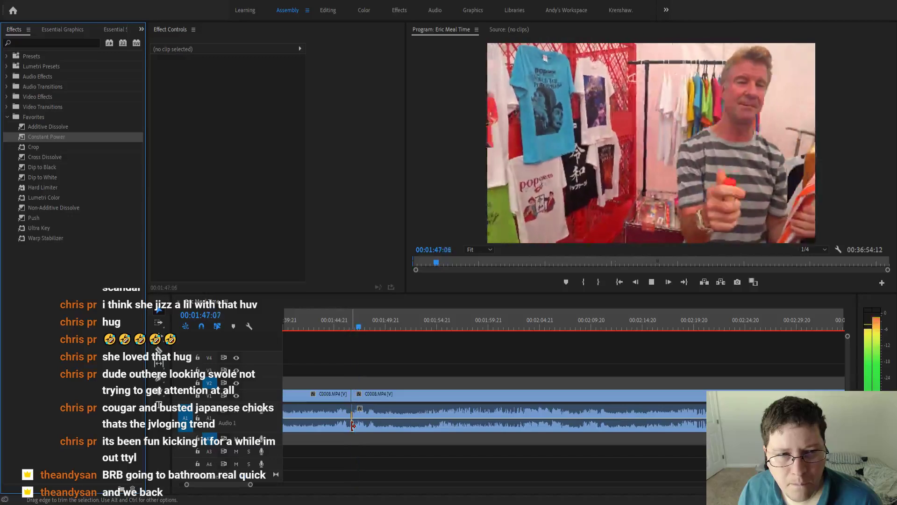
Ripple-trim the end of the C0008.MP4 clip before the crossfade back to 00:01:44:20 and play back the cut.
key("=")
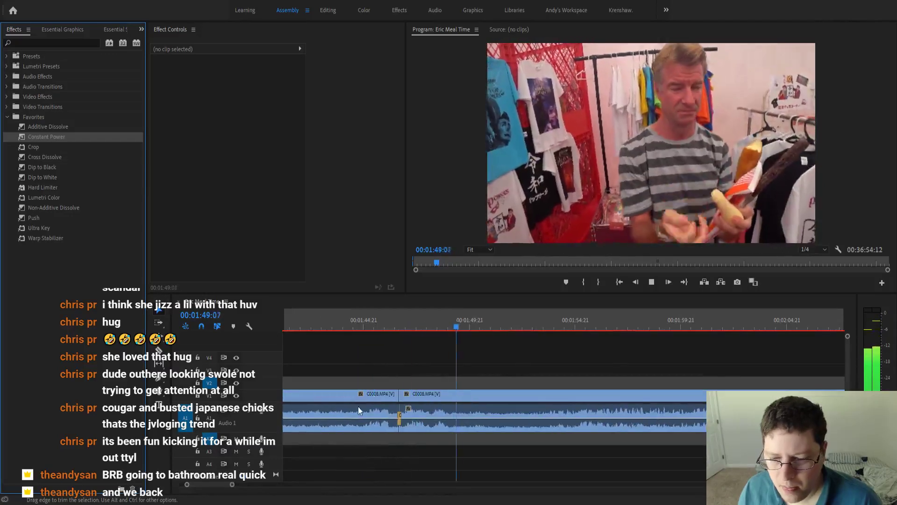
left_click(344, 322)
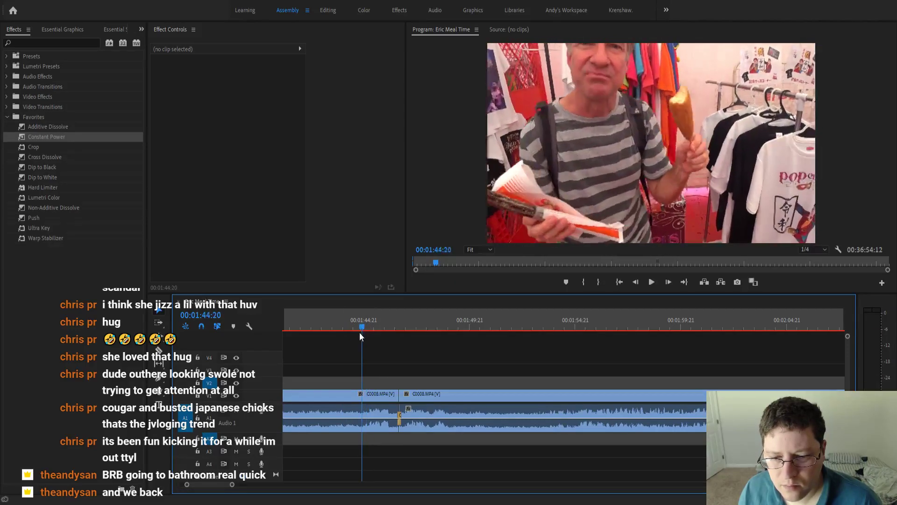
key("space")
left_click(163, 339)
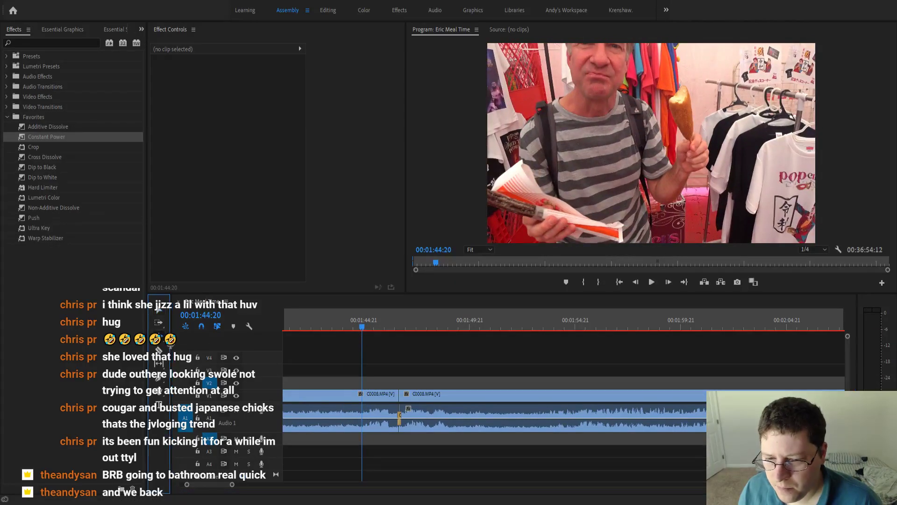
left_click_drag(396, 393, 363, 393)
left_click(319, 327)
key("space")
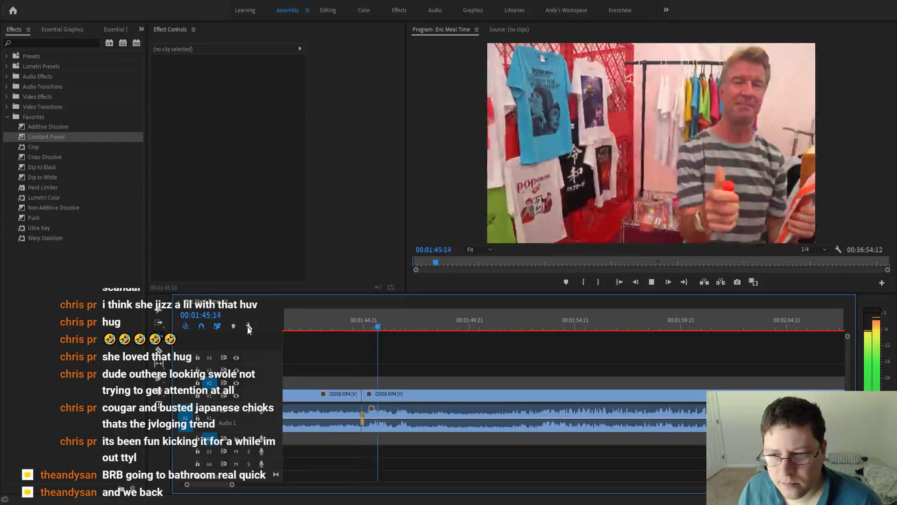
Ripple-trim a few frames off the start of the C0008.MP4 clip that follows the 00:01:44:20 cut.
key("space")
key("=")
key("=")
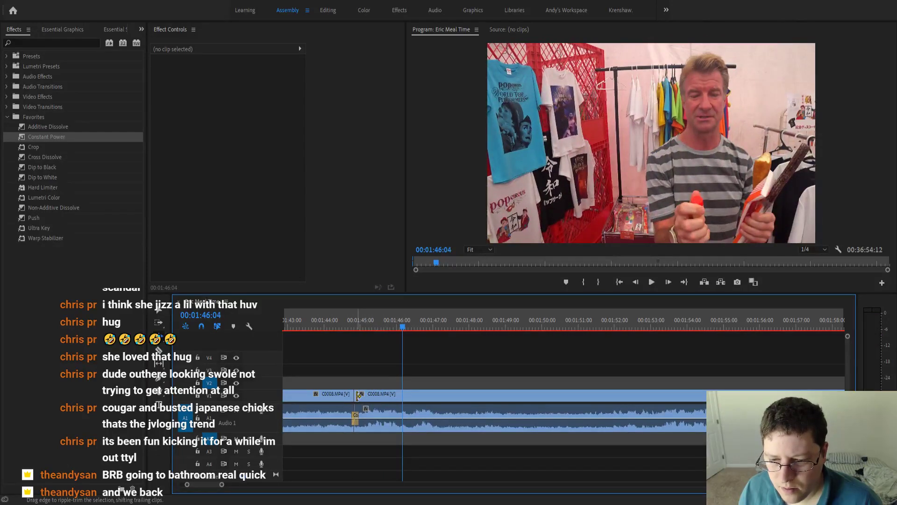
left_click_drag(356, 396, 358, 396)
key("minus")
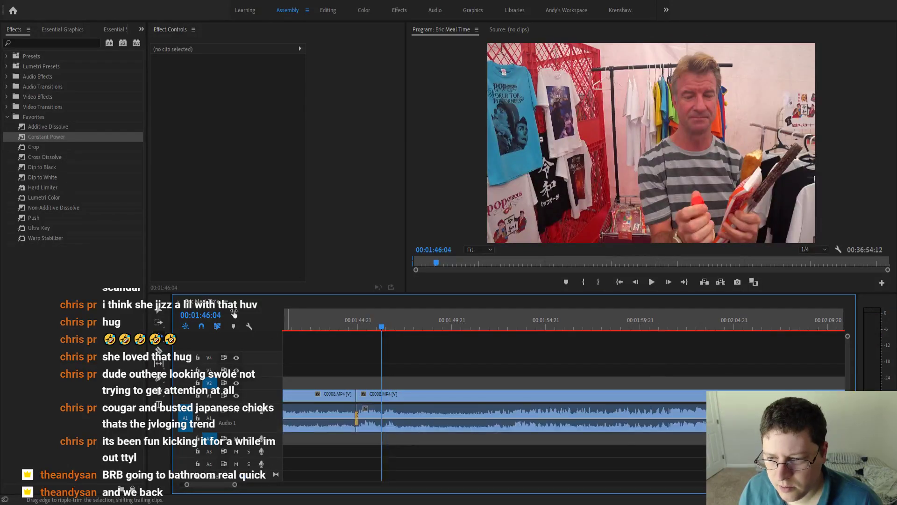
scroll(346, 376, "up", 2)
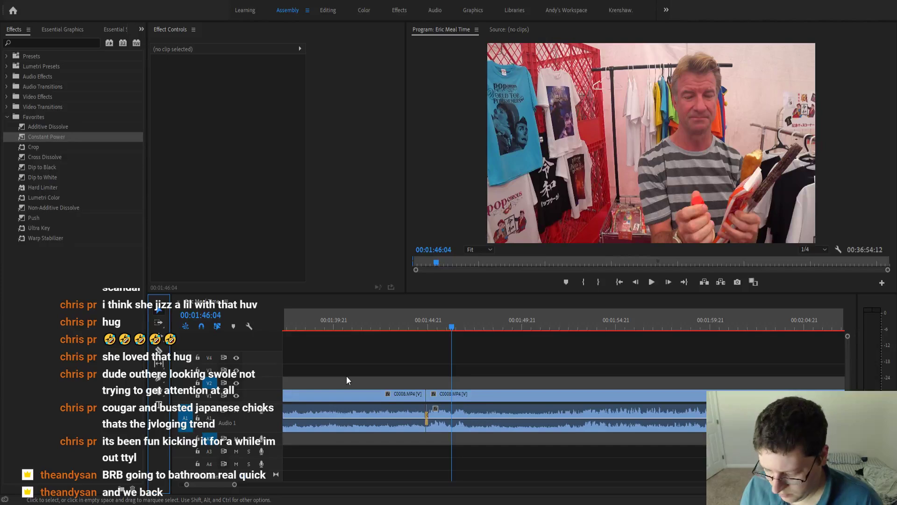
Play back the join at 00:01:44:20 and the C0008.MP4 footage that follows it.
left_click(352, 325)
key("space")
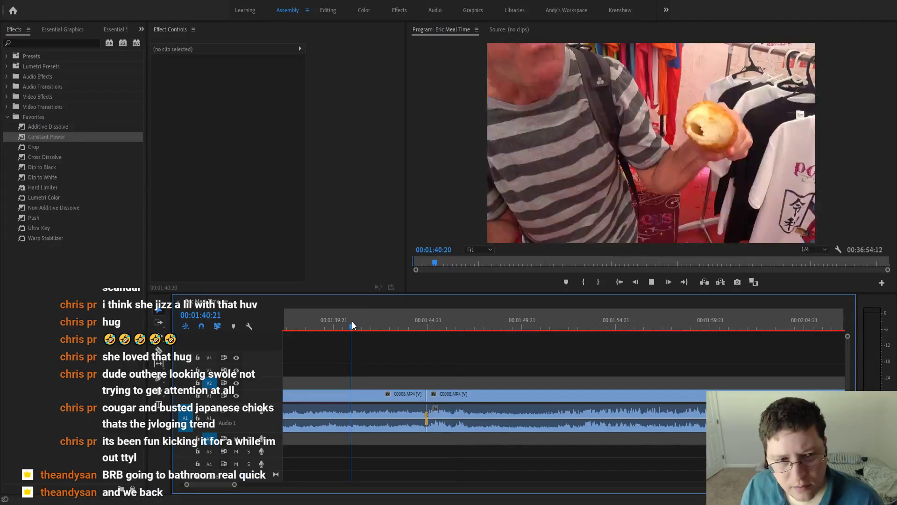
key("minus")
key("minus")
key("minus")
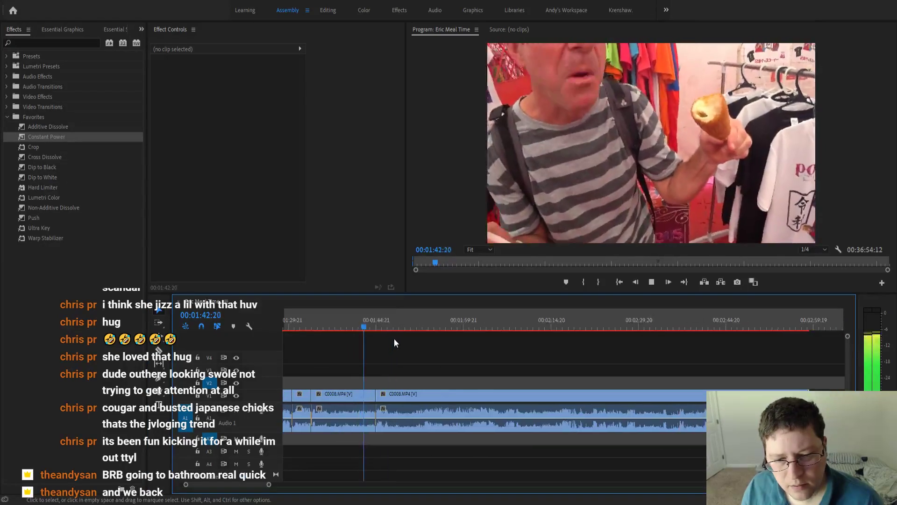
scroll(393, 339, "down", 1)
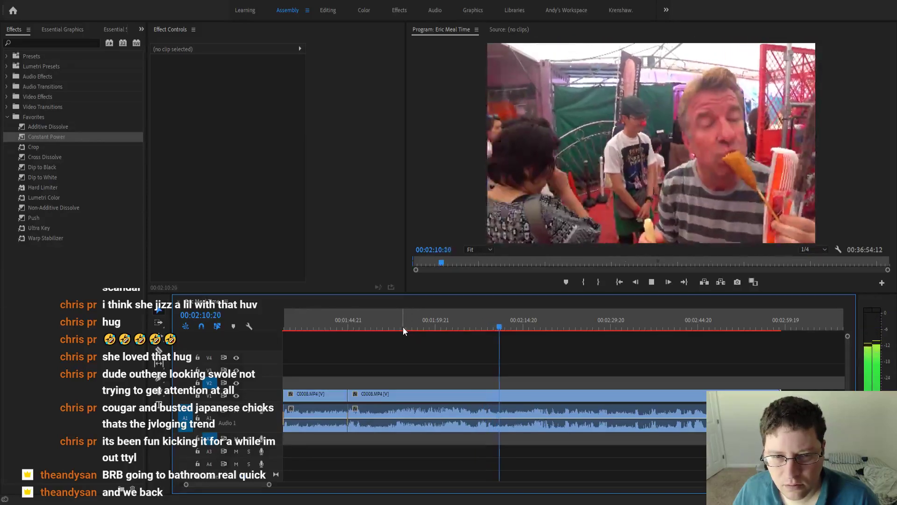
Replay C0008.MP4 from about 00:01:54 and examine it for the next section to remove.
left_click(402, 328)
key("=")
key("space")
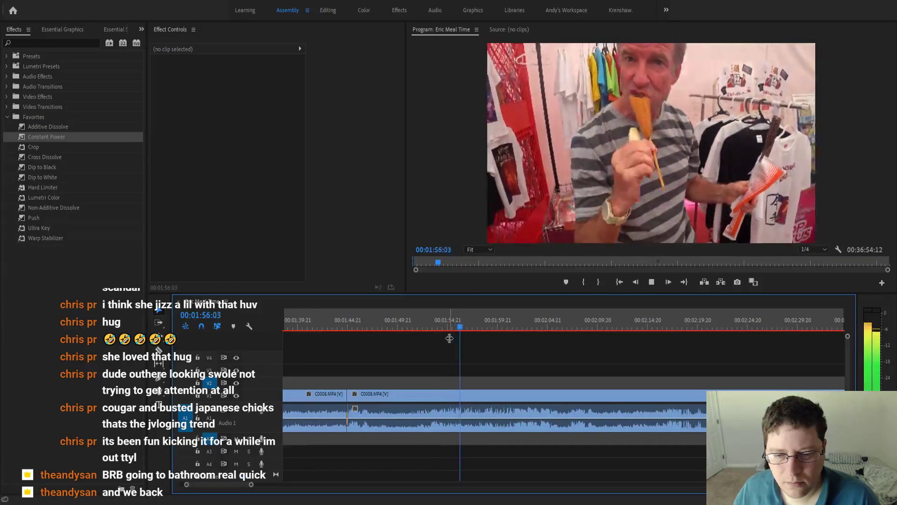
key("-")
key("-")
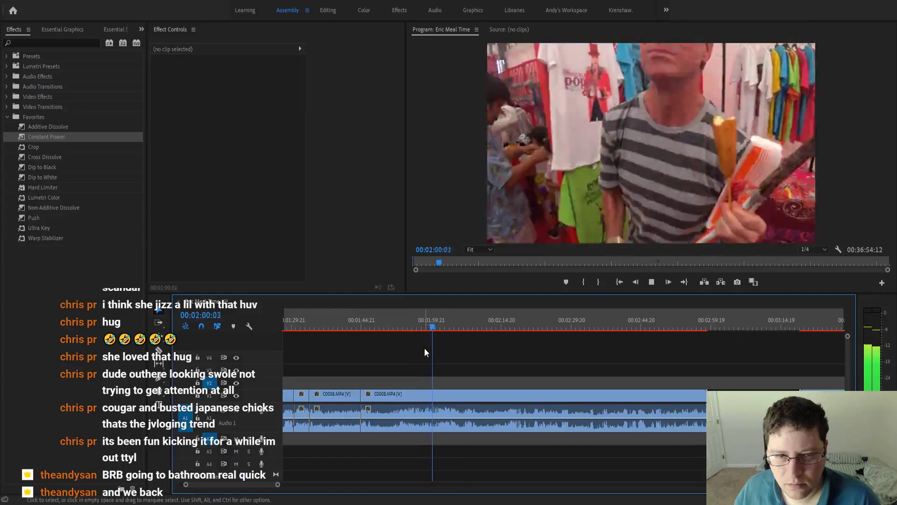
key("=")
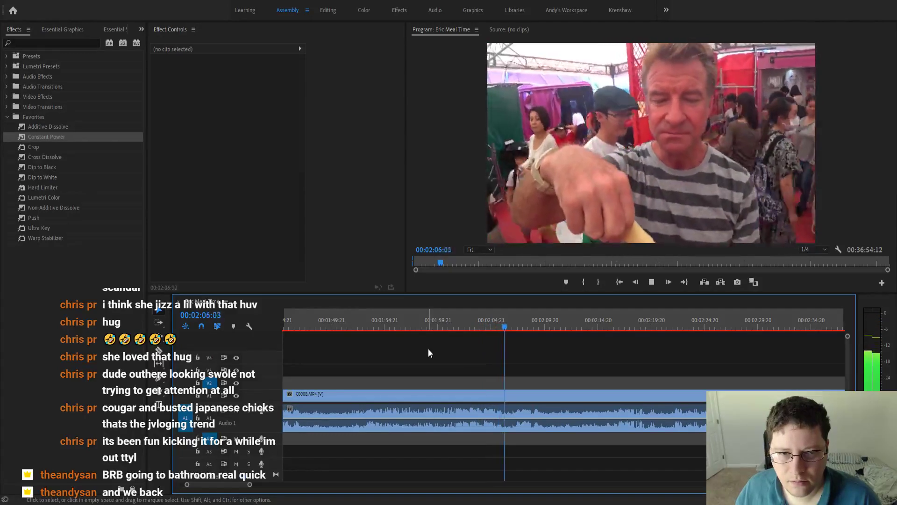
key("minus")
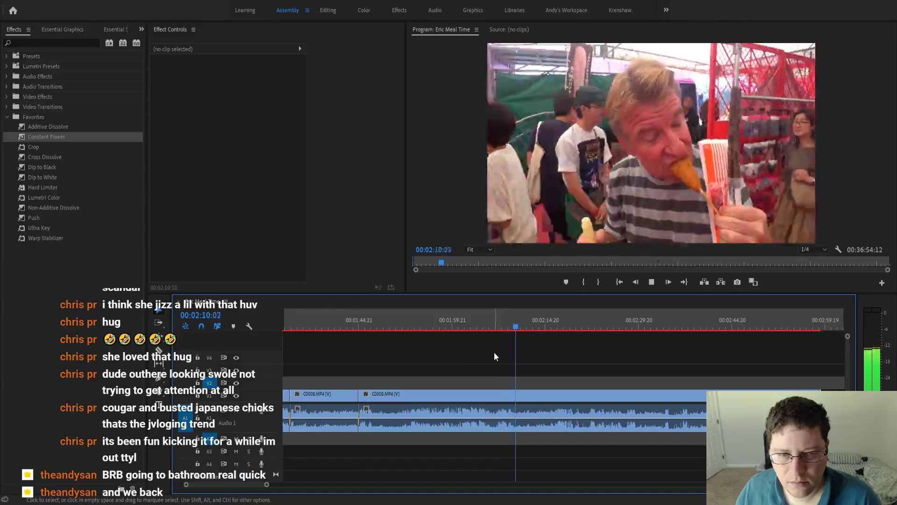
scroll(486, 354, "down", 1)
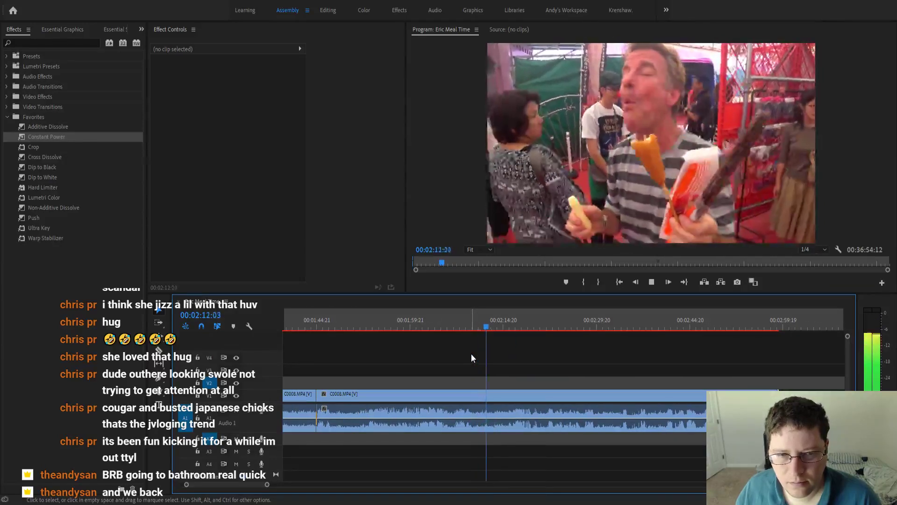
key("minus")
scroll(472, 353, "down", 1)
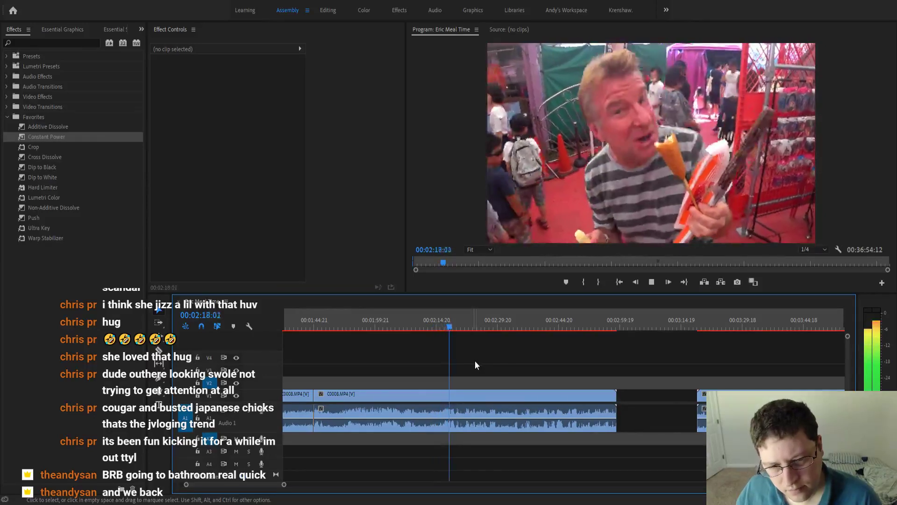
key("equal")
key("equal")
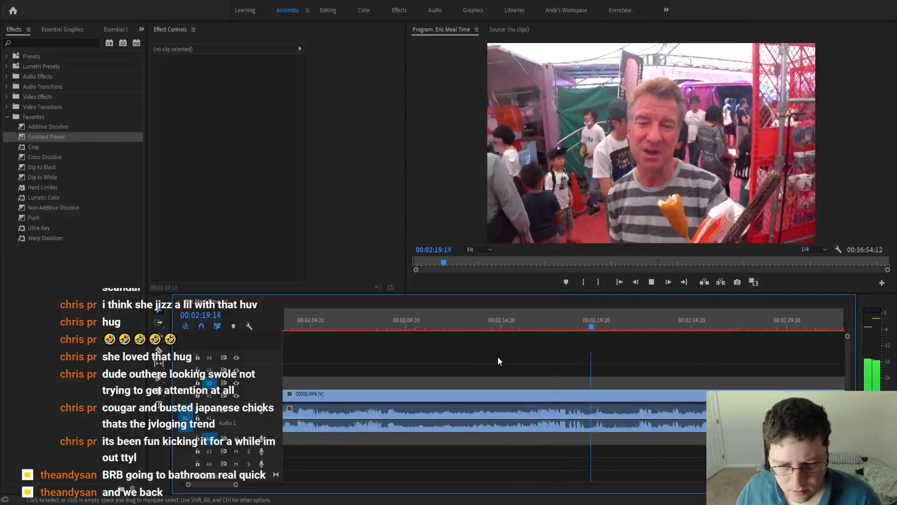
Split the C0008.MP4 clip at 00:02:16:03.
left_click(520, 327)
mouse_move(520, 327)
left_mouse_down()
mouse_move(543, 328)
mouse_move(524, 340)
left_mouse_up()
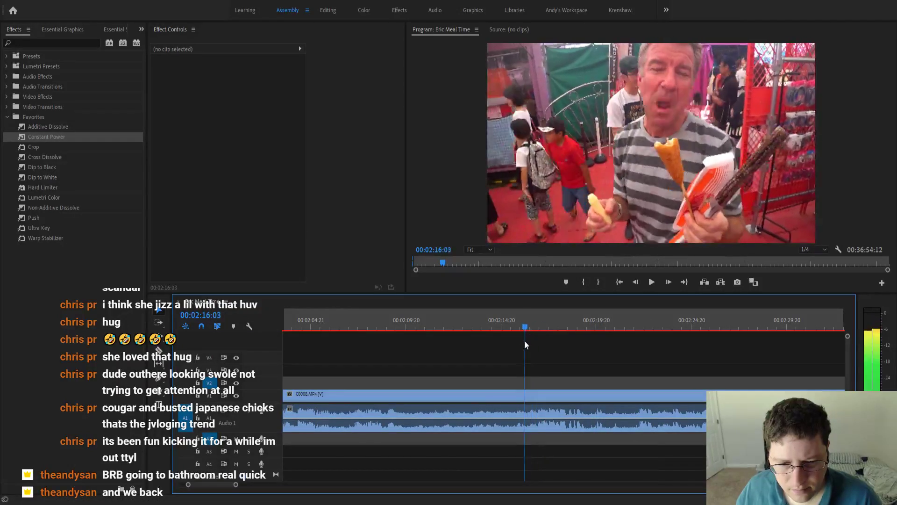
key("ctrl+k")
key("minus")
scroll(504, 364, "up", 2)
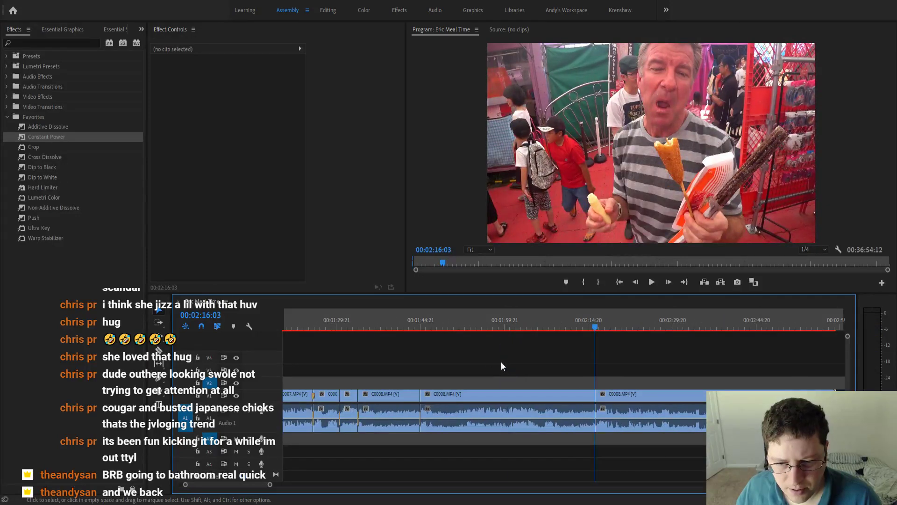
Split C0008.MP4 at 00:01:51:03 and ripple-delete the section from there to the 00:02:16:03 cut.
left_click(448, 326)
key("space")
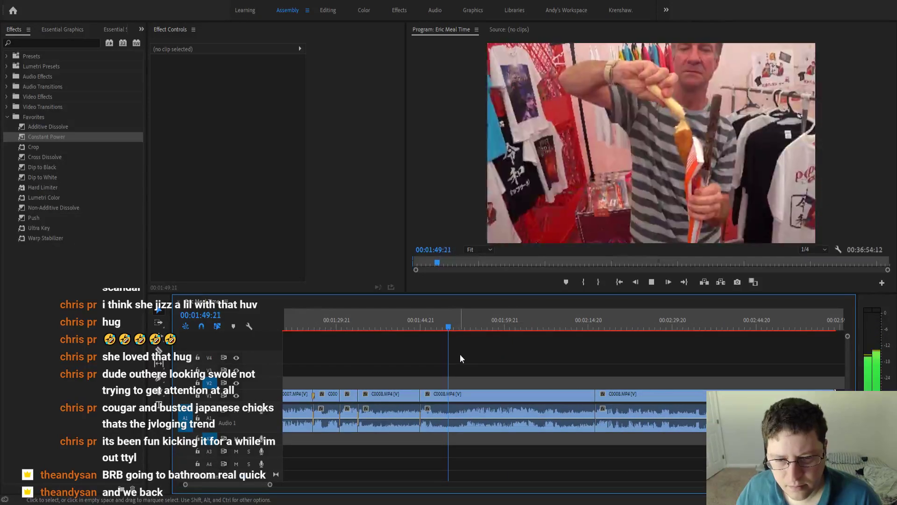
scroll(459, 354, "up", 2)
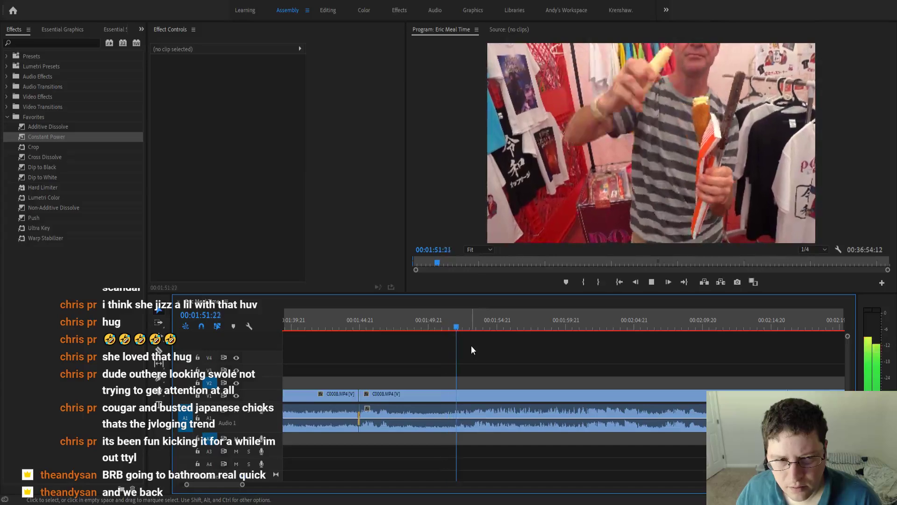
left_click_drag(461, 329, 444, 333)
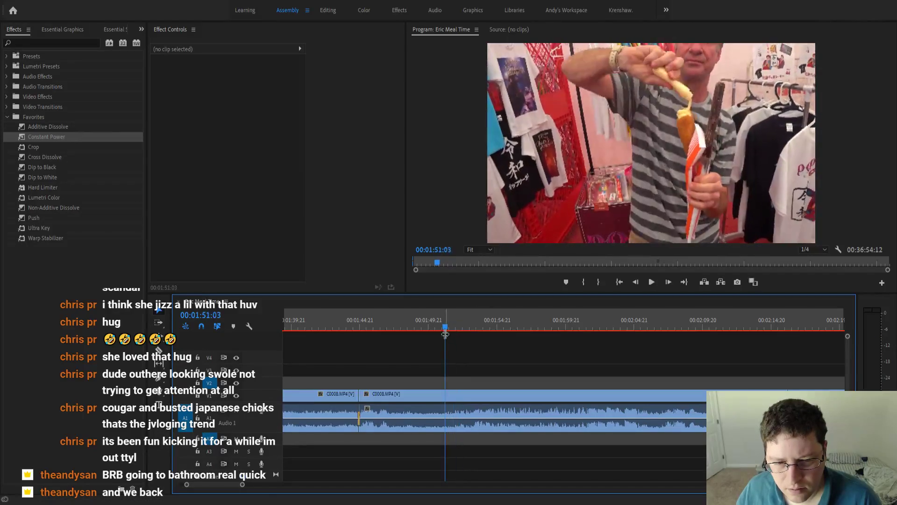
key("ctrl+k")
left_click(458, 394)
key("shift+Delete")
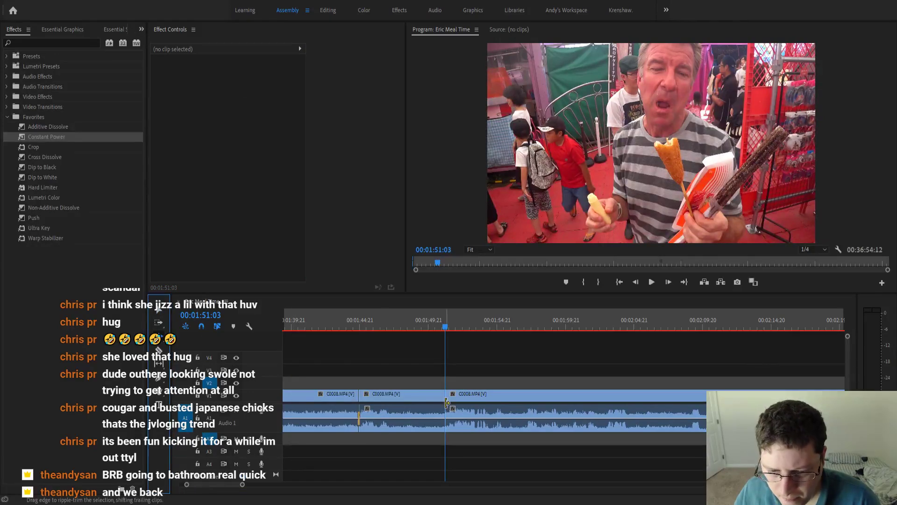
Ripple-trim the start of the C0008.MP4 clip after the 00:01:51:03 cut and apply a Constant Power crossfade to that audio cut.
left_click_drag(440, 402, 438, 402)
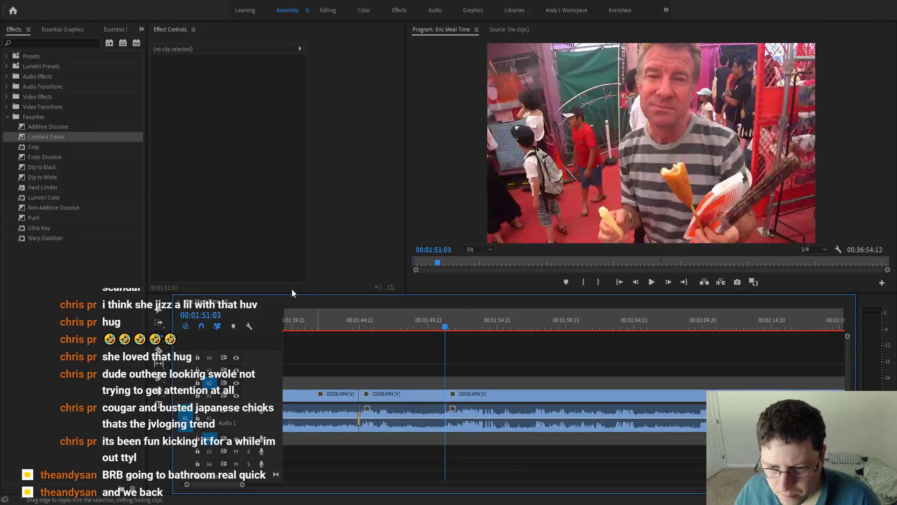
left_click(423, 323)
left_click(164, 313)
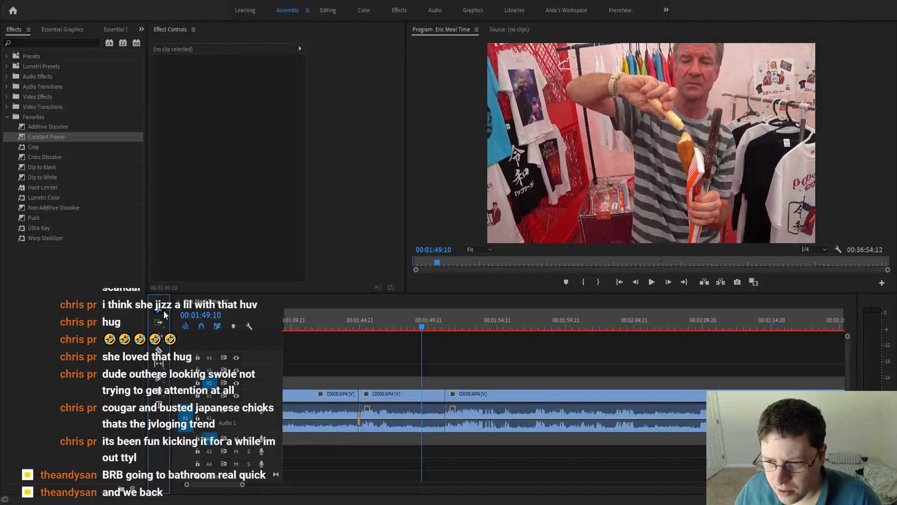
left_click_drag(55, 137, 446, 421)
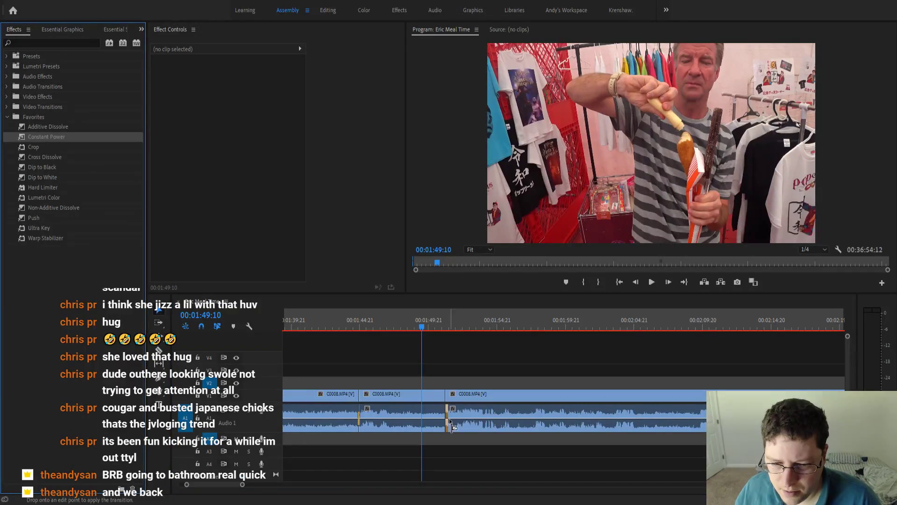
key("space")
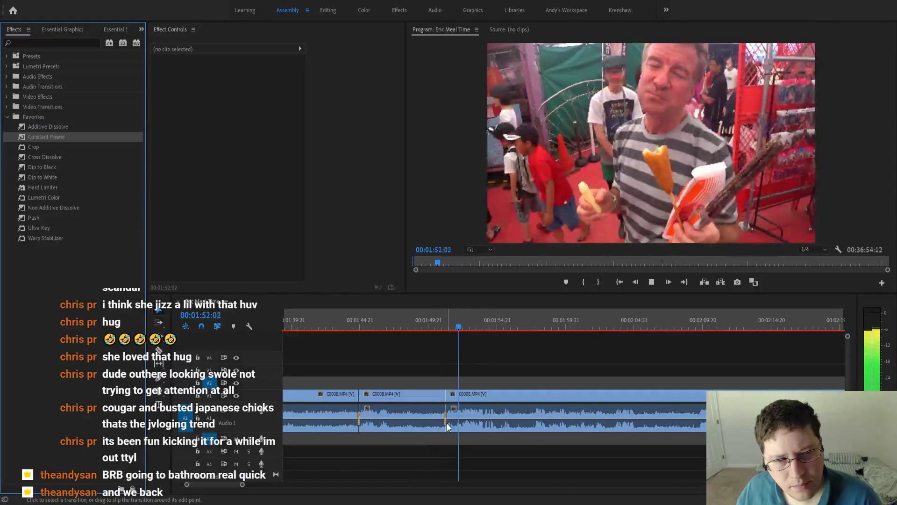
Split C0008.MP4 just after 00:02:00 and ripple-delete the section from there to 00:02:03:04.
key("minus")
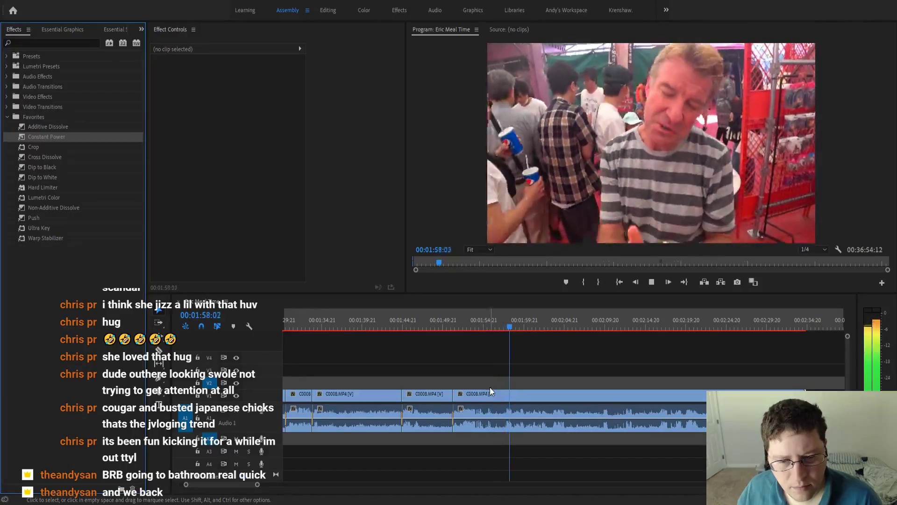
scroll(490, 386, "down", 2)
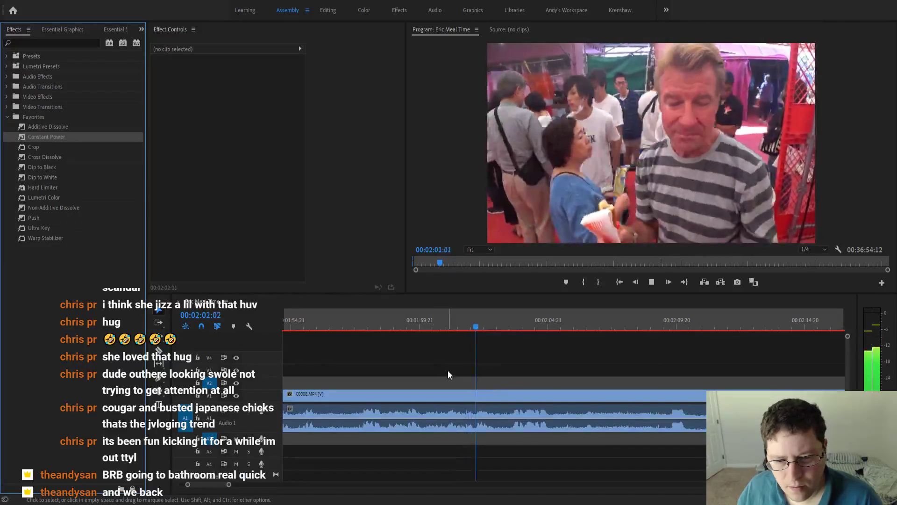
key("=")
left_click(401, 318)
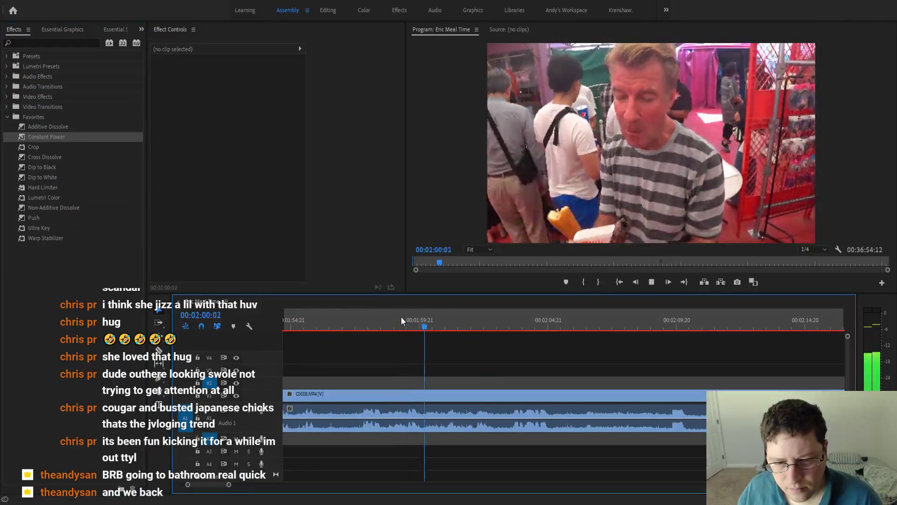
key("space")
key("ctrl+k")
left_click_drag(452, 325, 505, 332)
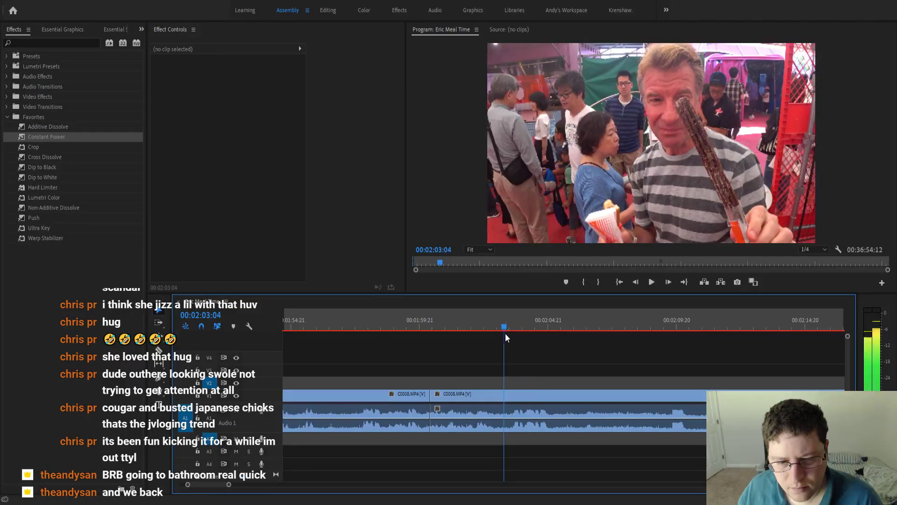
left_click(489, 391)
key("Up")
Apply a Constant Power crossfade to the audio cut just after 00:02:00 and play back the join from 00:01:59:07.
left_click(405, 323)
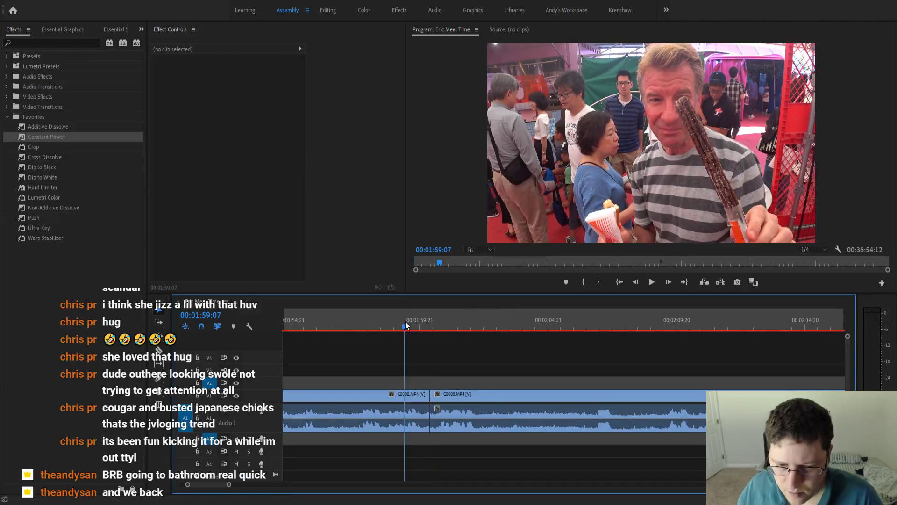
left_click_drag(56, 138, 431, 414)
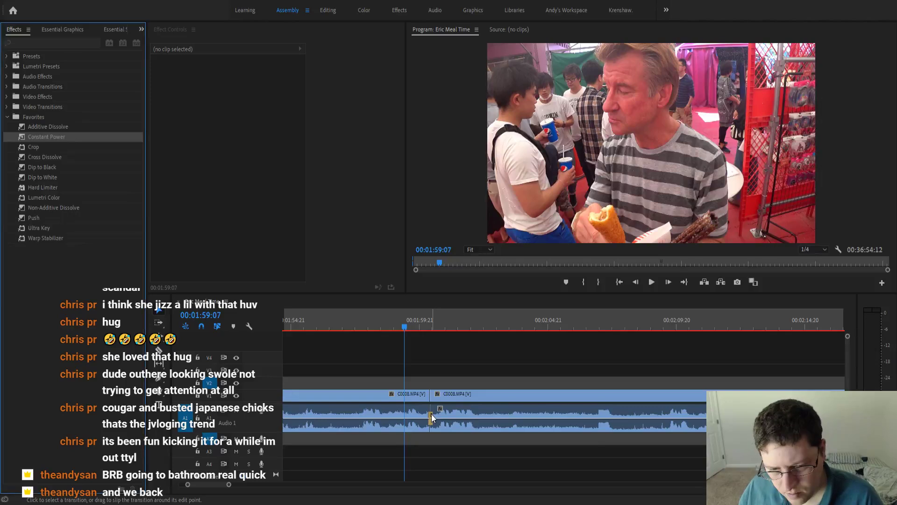
key("space")
key("minus")
key("minus")
key("minus")
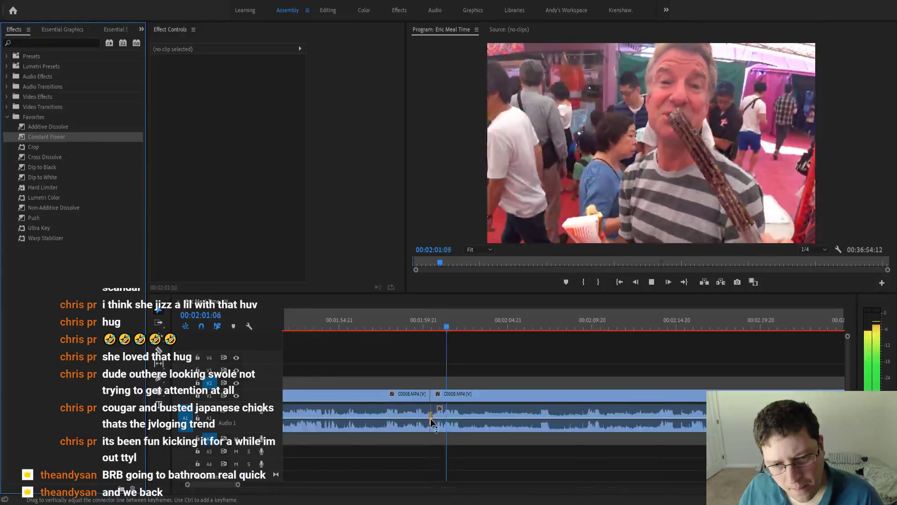
Play on through C0008.MP4 and place the 1a-Yuck.png image on track V2 at 00:02:15:16.
scroll(431, 417, "down", 1)
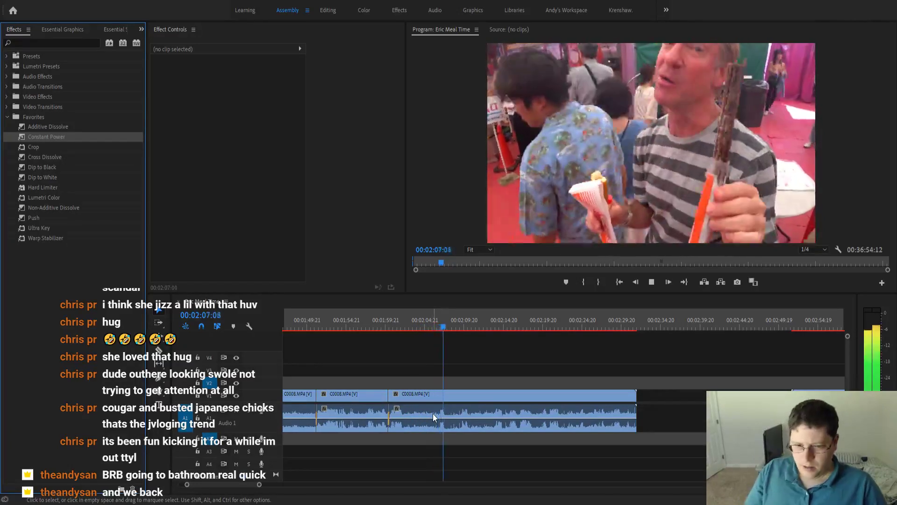
key("minus")
scroll(432, 413, "down", 1)
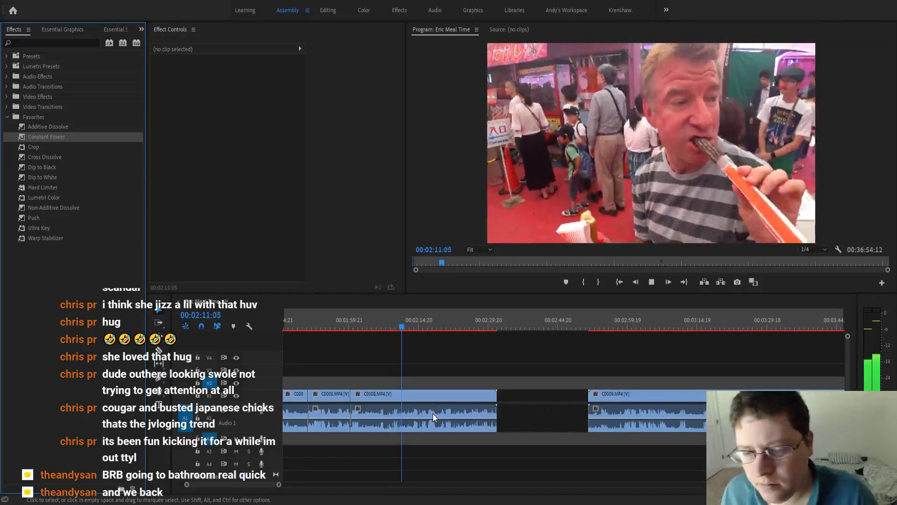
key("equal")
key("equal")
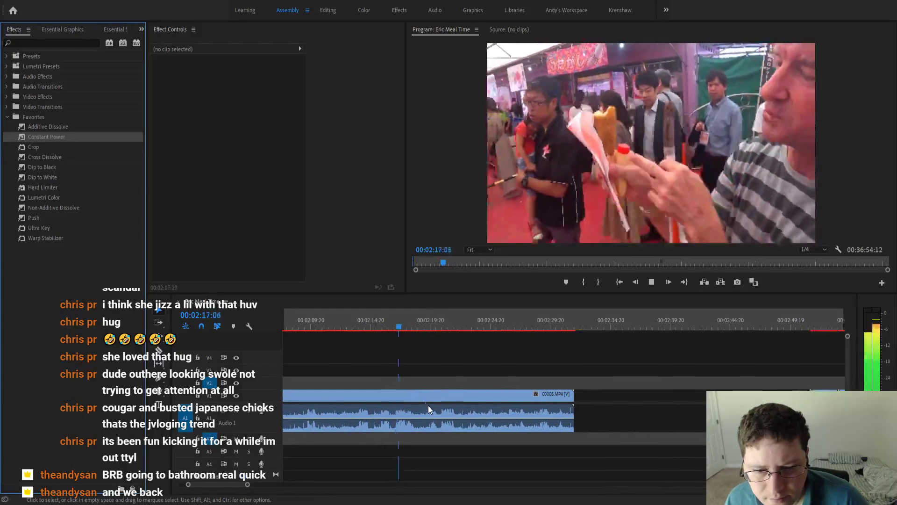
left_click(381, 325)
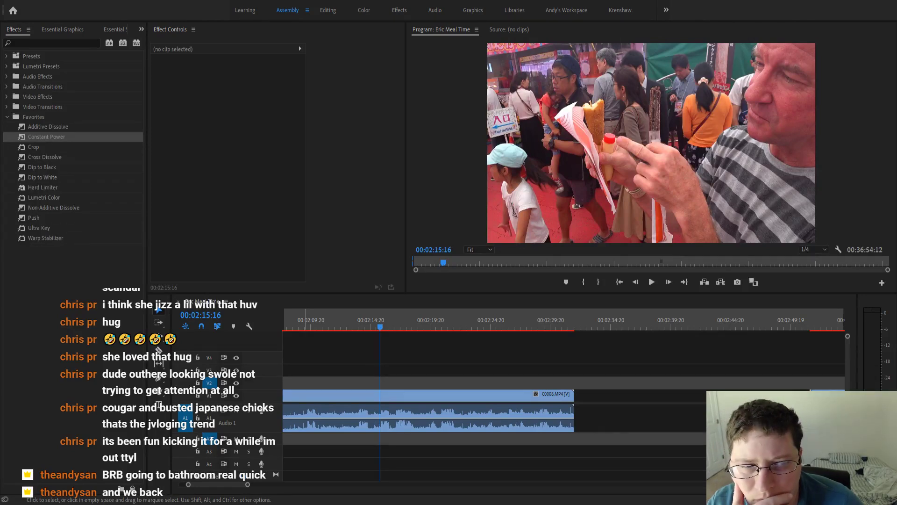
left_click_drag(475, 347, 409, 381)
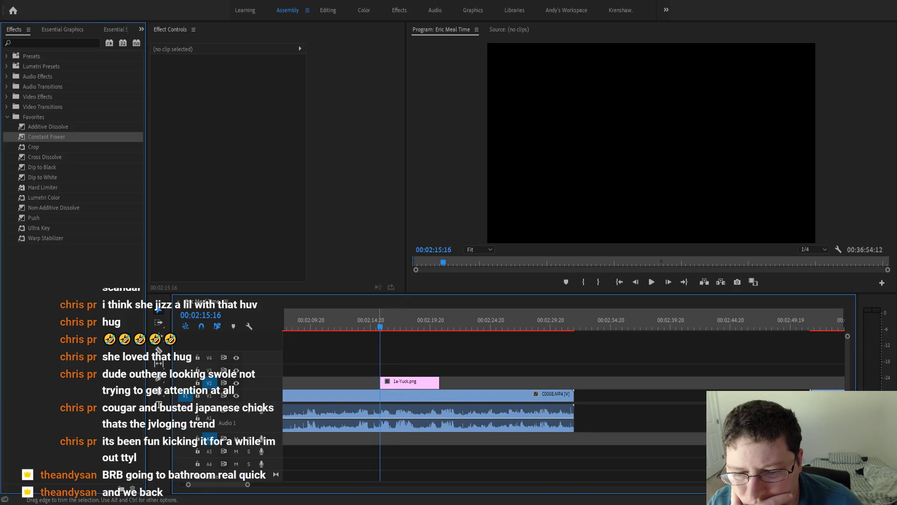
Play past the Yuck image to 00:02:22:03 and place the 5a-NomNom.png image on track V3 starting at about 00:02:21.
key("space")
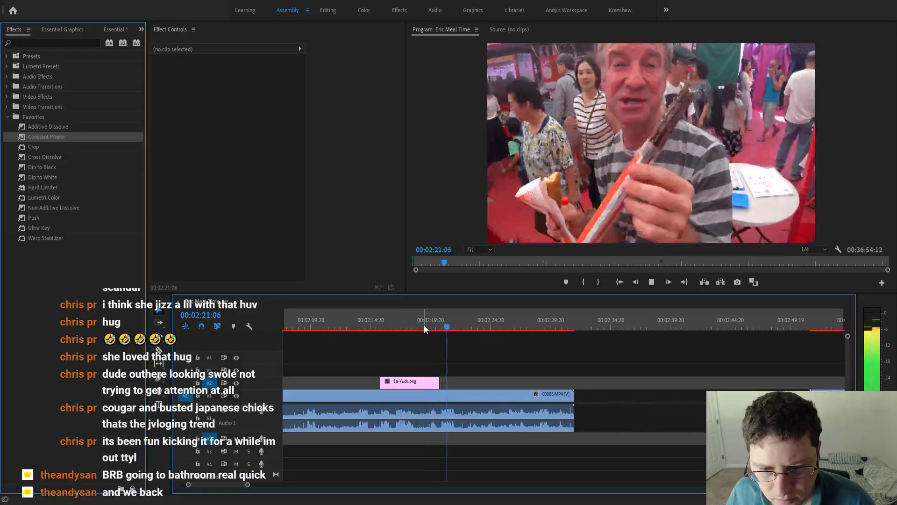
key("space")
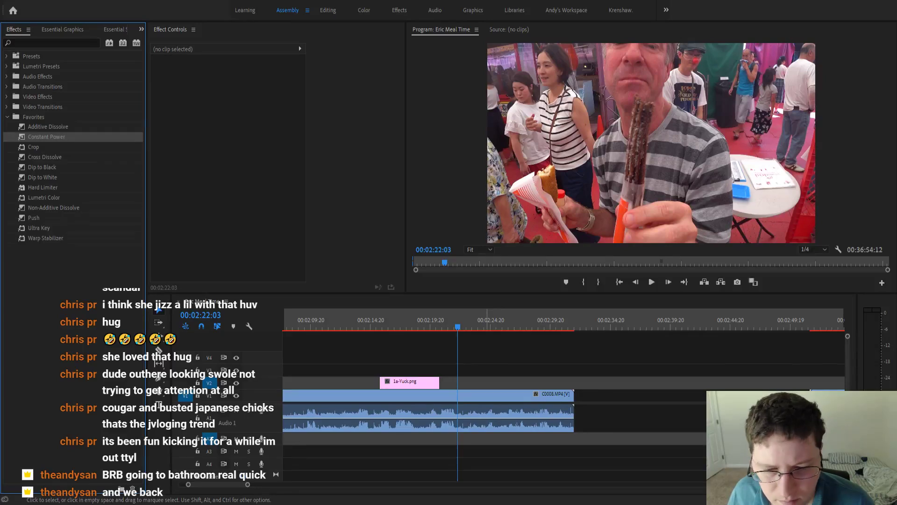
left_click_drag(475, 369, 475, 369)
left_click(460, 322)
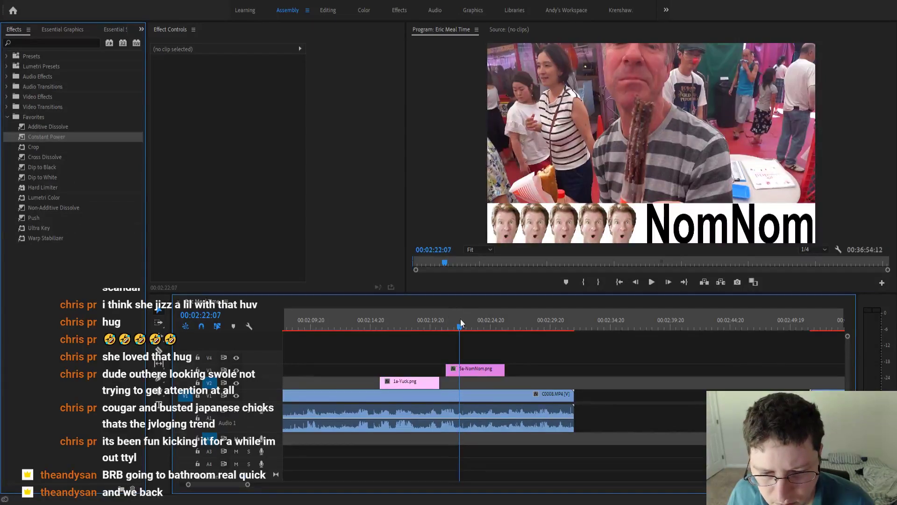
Play the section under the 1a-Yuck.png image and trim the image's end to 00:02:18:16.
key("equal")
key("equal")
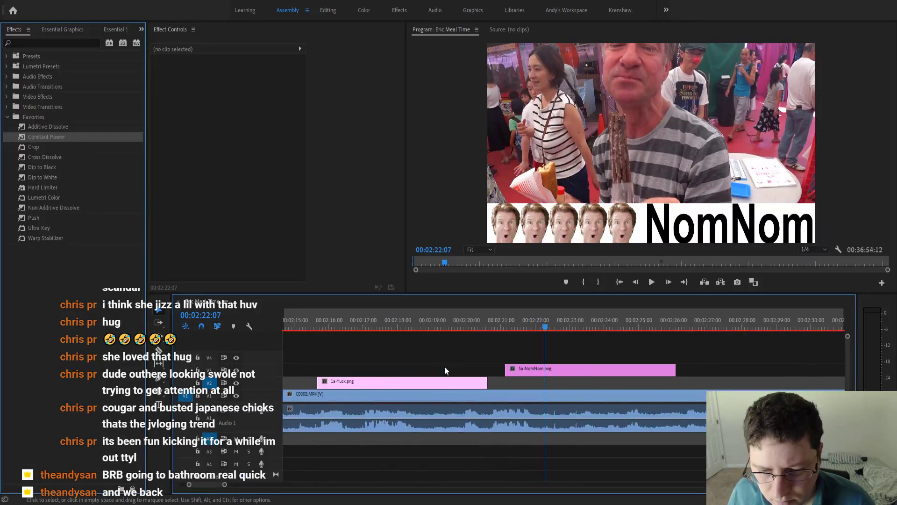
left_click(378, 326)
key("space")
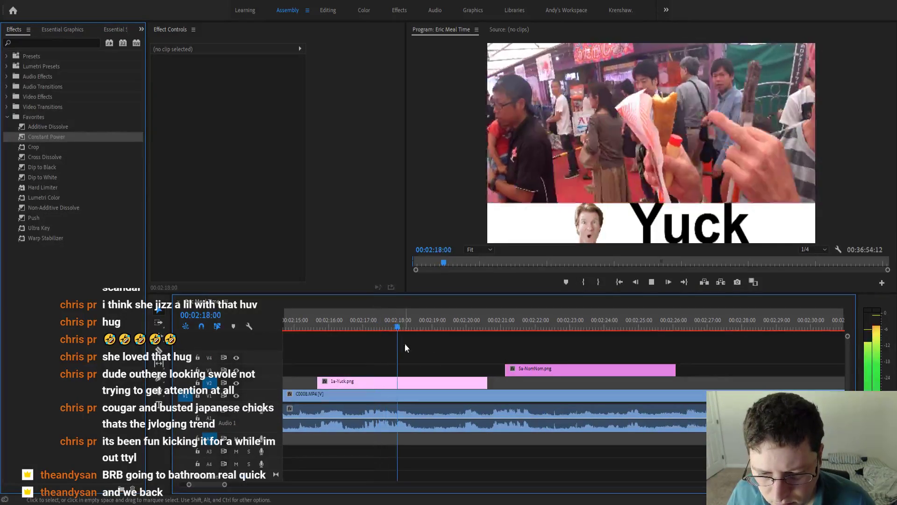
key("space")
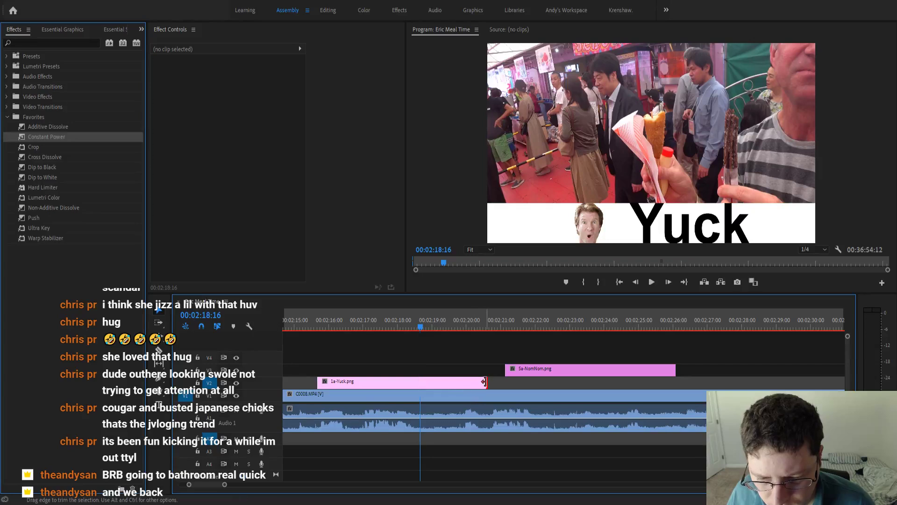
left_click_drag(486, 382, 420, 382)
Play on from the Yuck image and shift the 5a-NomNom.png image to start at 00:02:21:12.
left_click(487, 318)
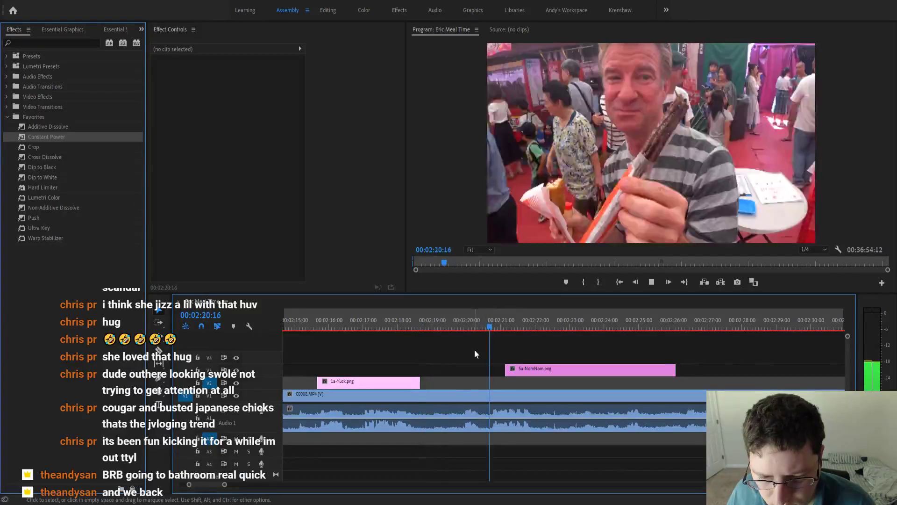
key("space")
key("space")
key("=")
key("=")
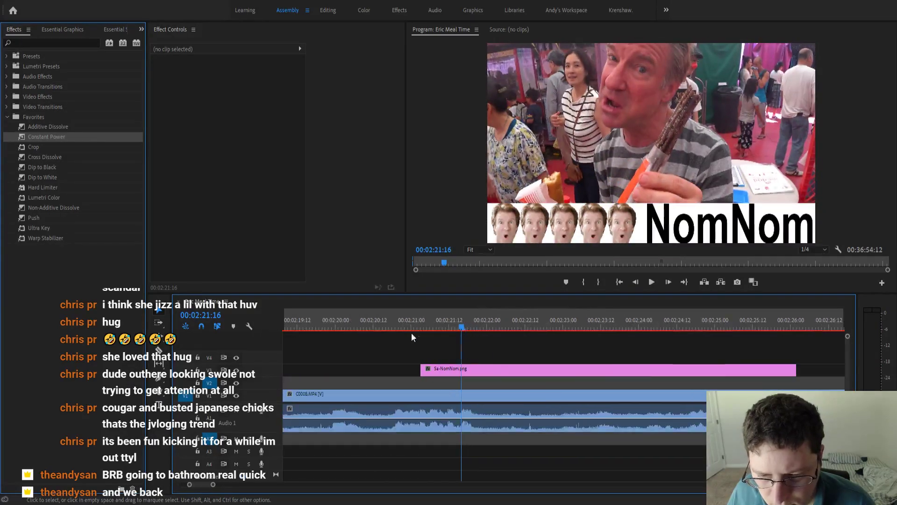
left_click(400, 317)
key("space")
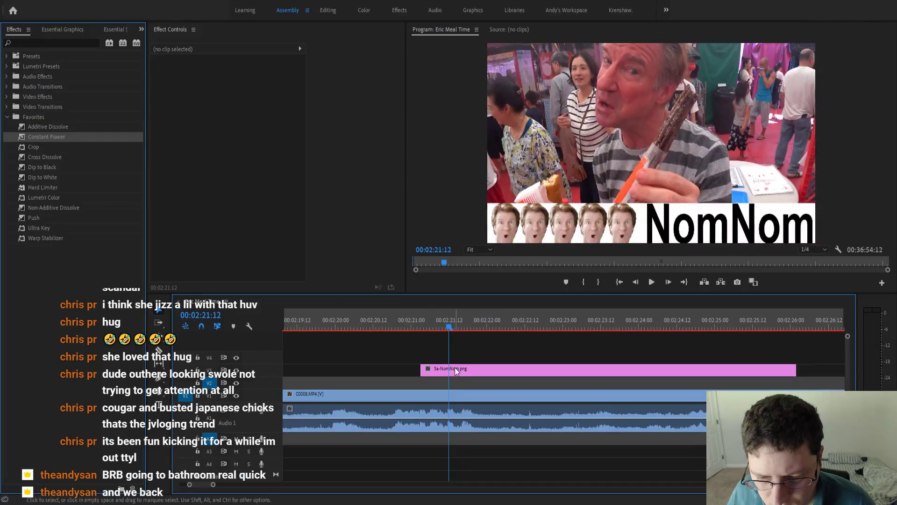
left_click_drag(456, 369, 484, 368)
Replay the new NomNom start from about 00:02:20:21 and move the 5a-NomNom.png image down to track V2.
left_click(403, 321)
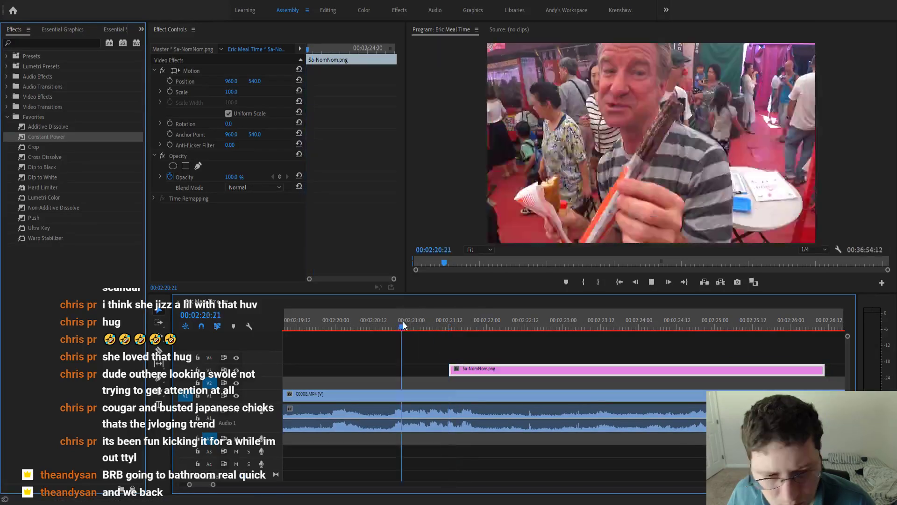
key("space")
key("minus")
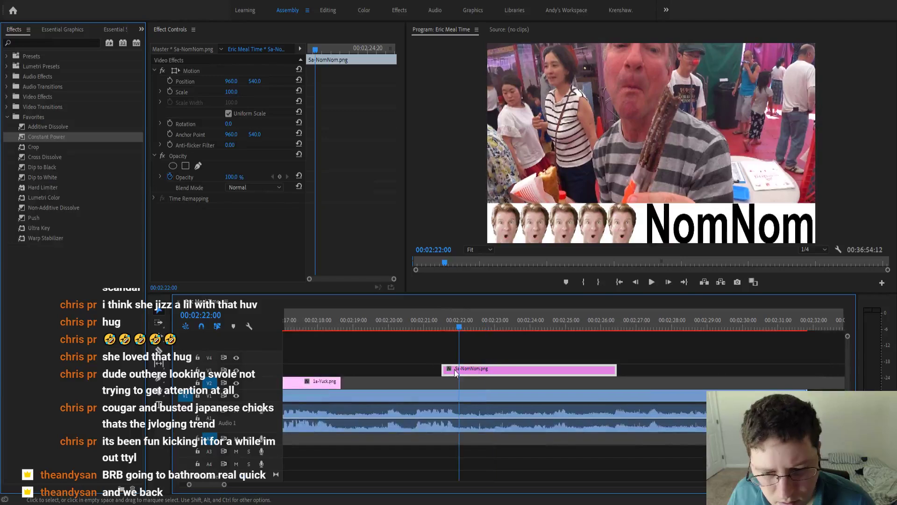
left_click_drag(463, 371, 457, 384)
Trim the end of the 5a-NomNom.png image to about 00:02:22:15 and play back both rating images.
key("space")
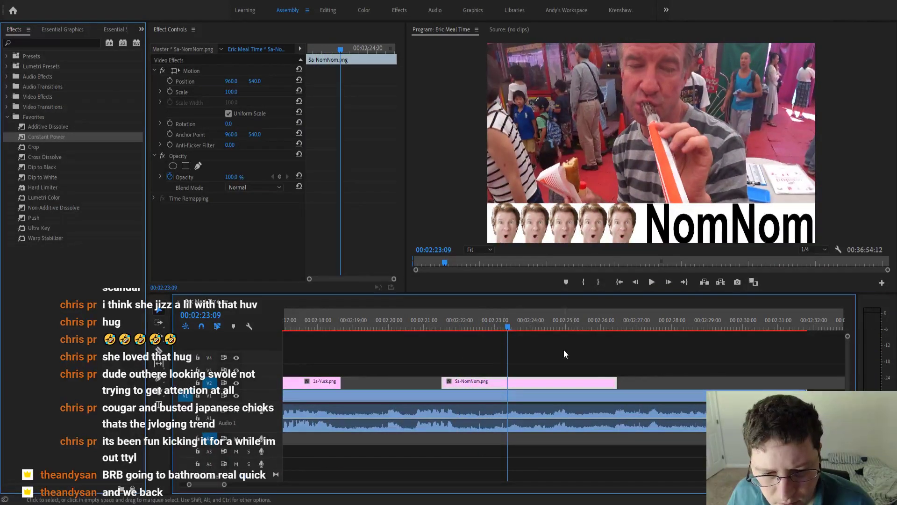
left_click_drag(616, 382, 481, 383)
left_click(456, 321)
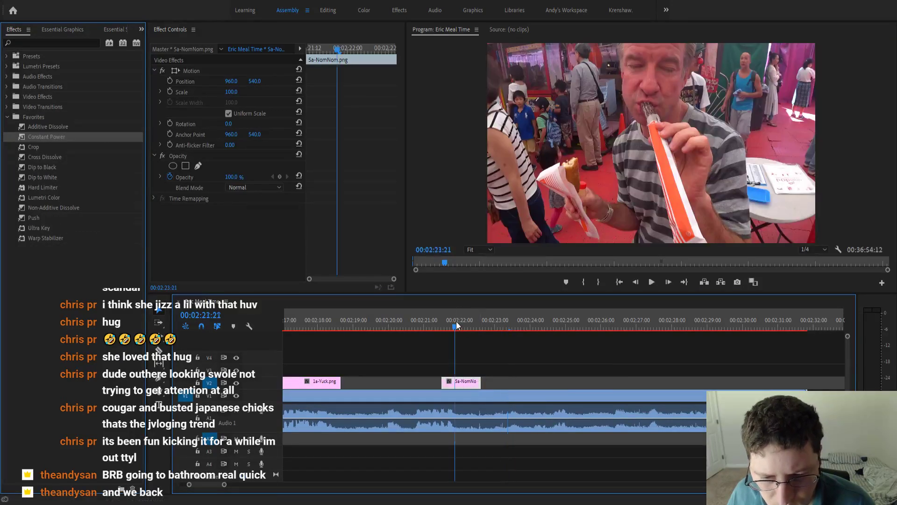
key("space")
scroll(450, 380, "up", 4)
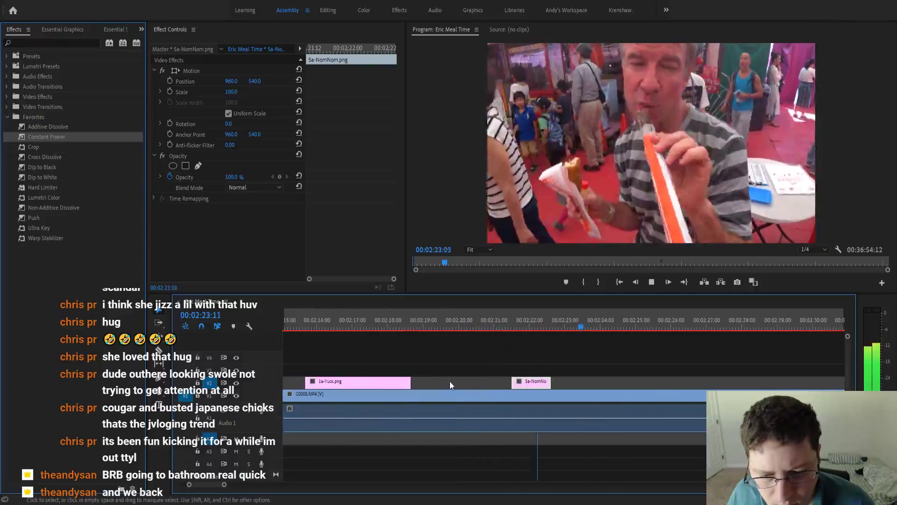
scroll(452, 380, "up", 1)
left_click(399, 320)
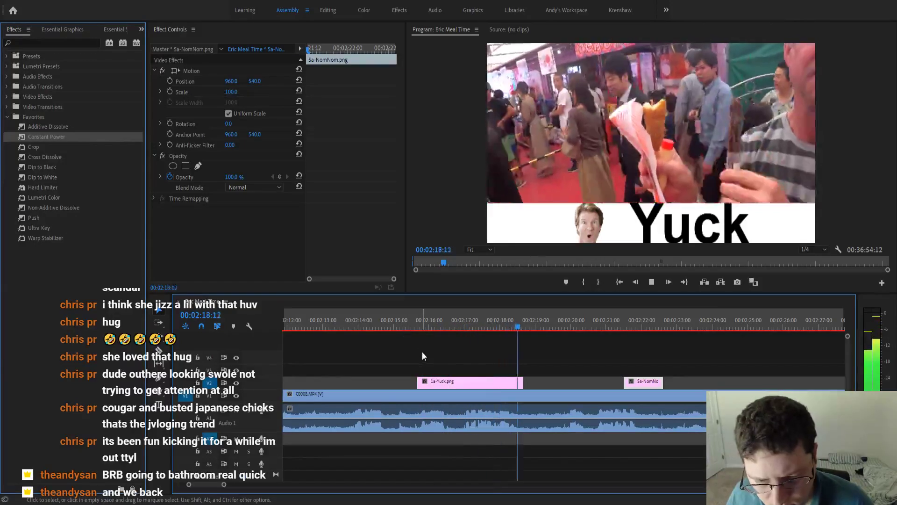
scroll(422, 353, "down", 2)
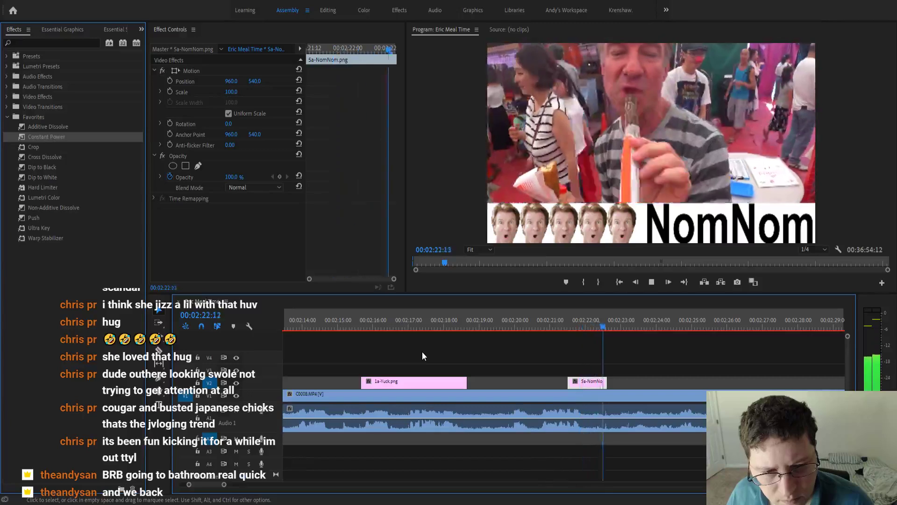
scroll(422, 352, "down", 4)
key("space")
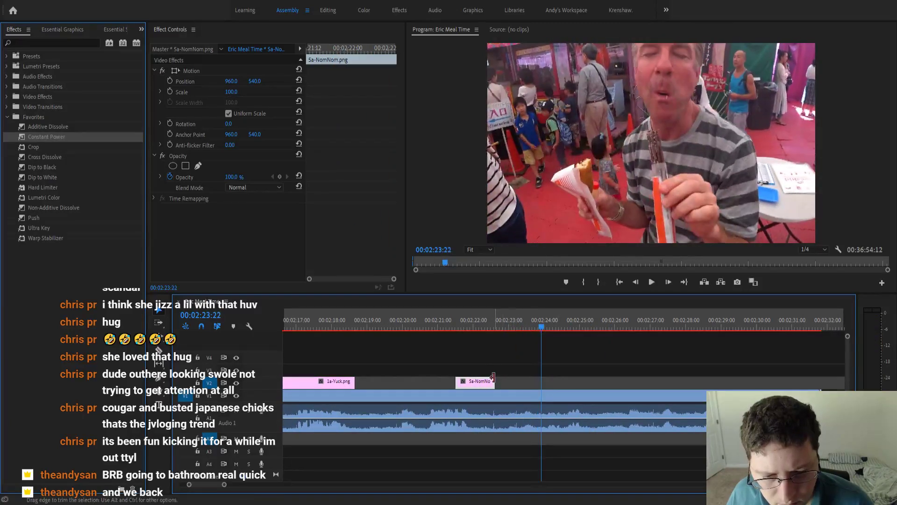
Extend the end of the 5a-NomNom.png image to about 00:02:25:00, checking the footage by playback.
left_click_drag(503, 379, 534, 379)
left_click(512, 326)
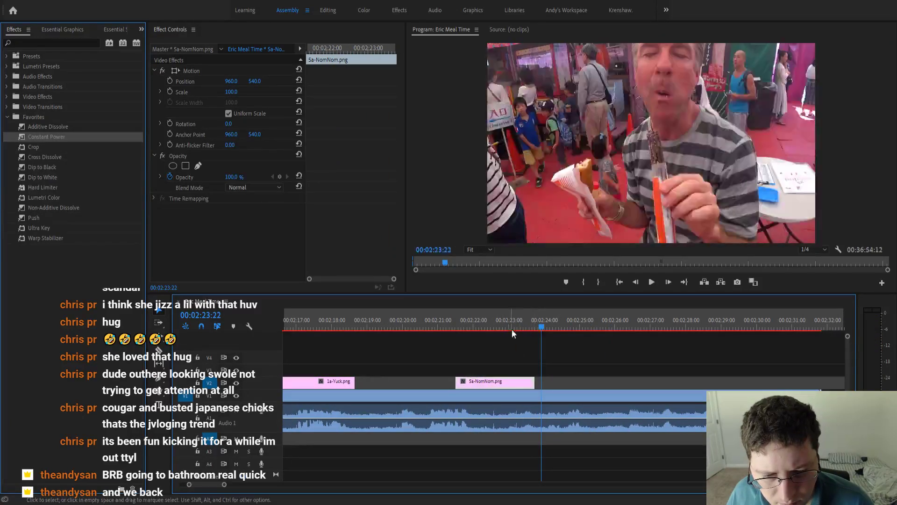
key("space")
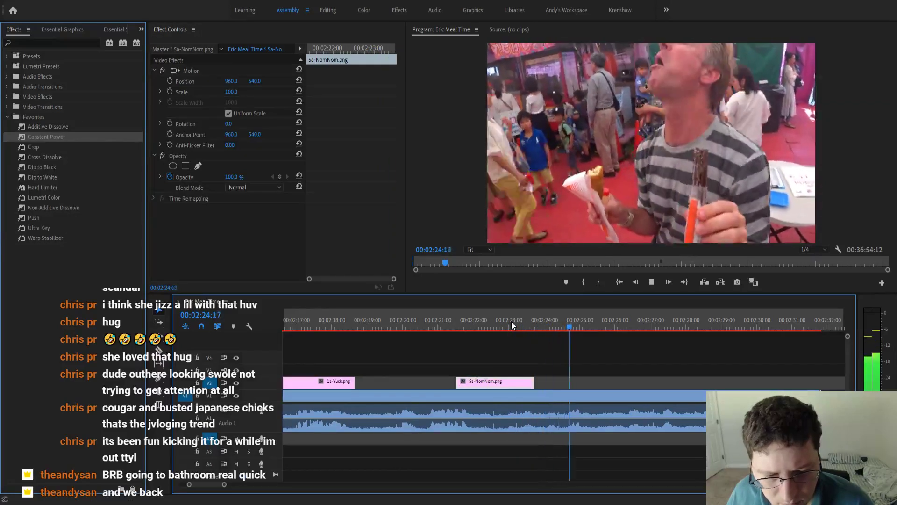
key("space")
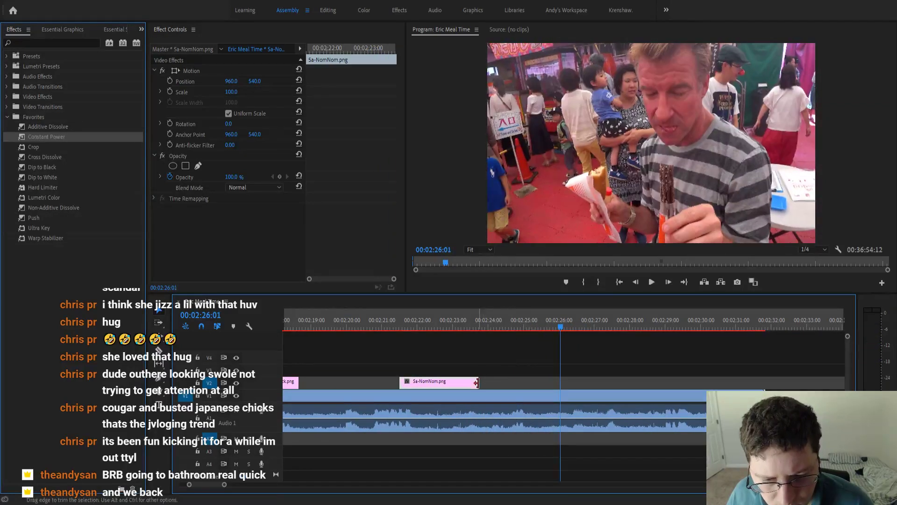
left_click_drag(478, 381, 528, 382)
Play on, split C0008.MP4 at 00:02:26:07 and delete the segment after the cut without closing the gap.
key("space")
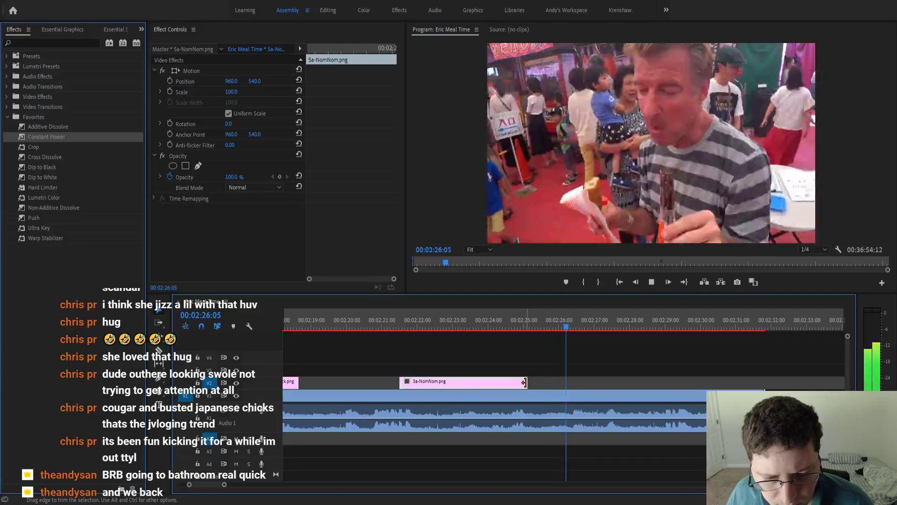
key("minus")
key("equal")
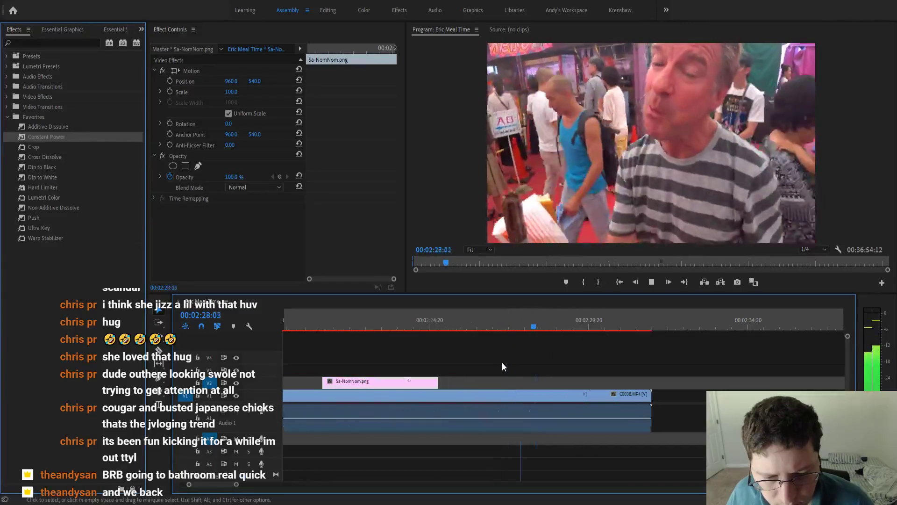
left_click(451, 327)
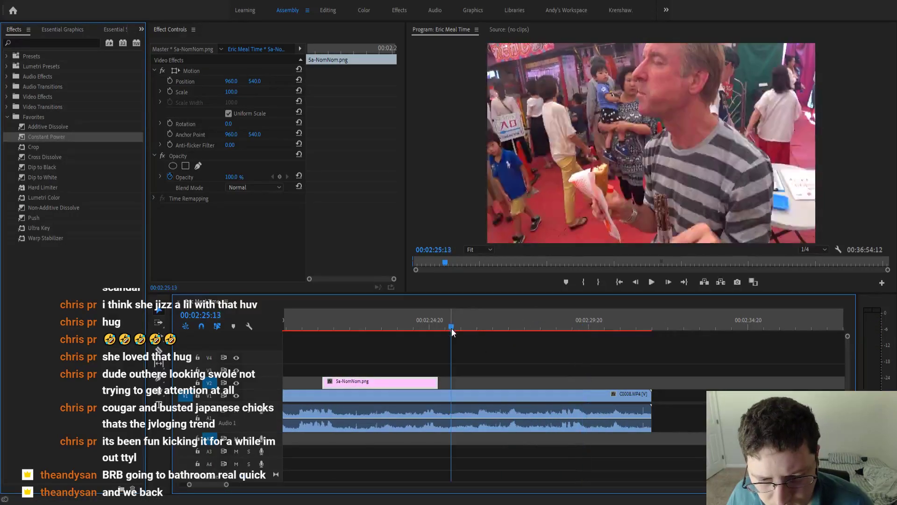
left_click_drag(451, 327, 475, 328)
key("ctrl+k")
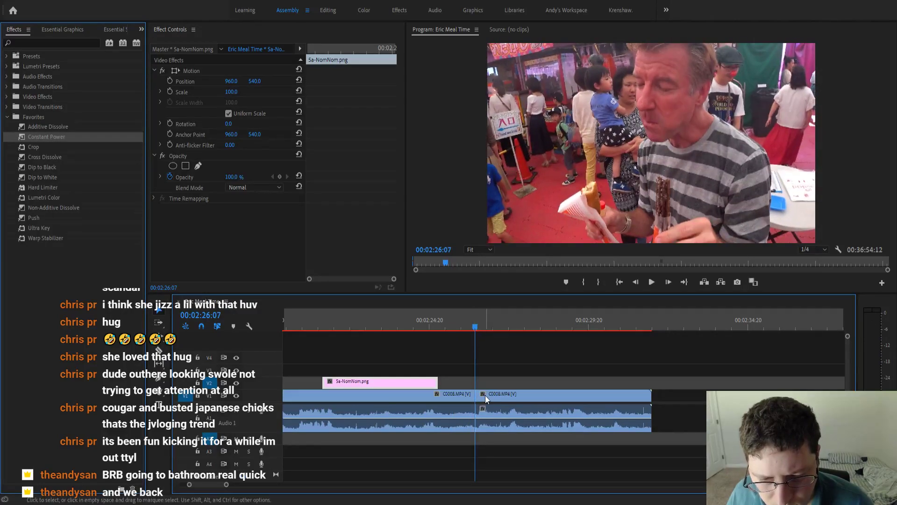
left_click(489, 398)
key("Delete")
key("minus")
key("minus")
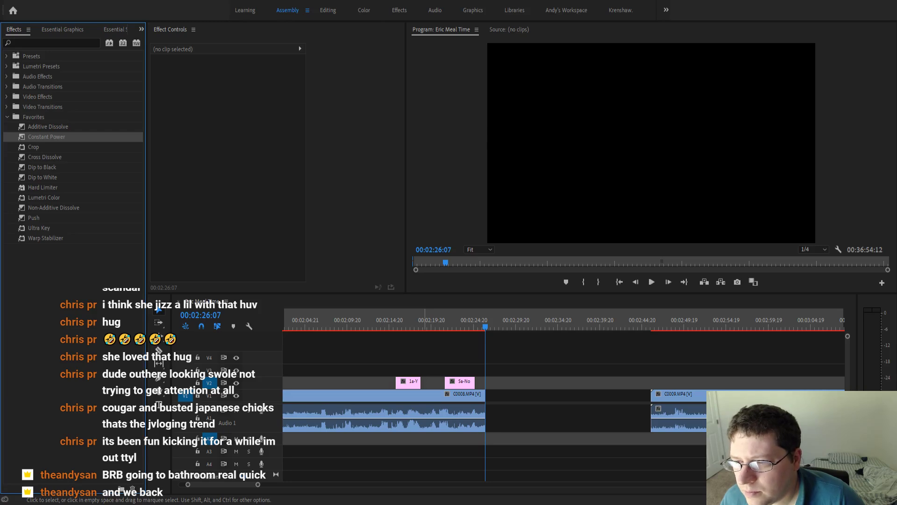
Place Ship_Bell.wav on track A2 at the start of the 5a-NomNom.png image and play it with the footage.
left_click_drag(425, 438, 471, 442)
left_click(459, 323)
scroll(447, 385, "up", 5)
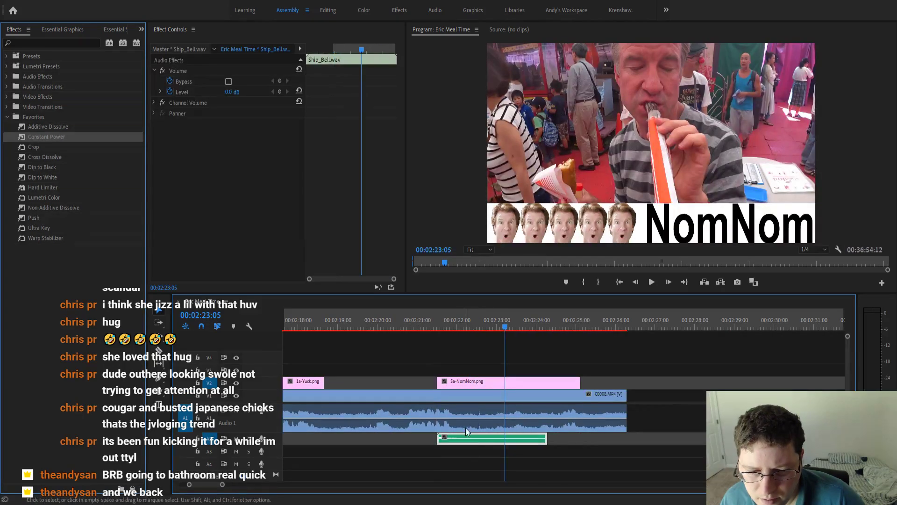
left_click(421, 310)
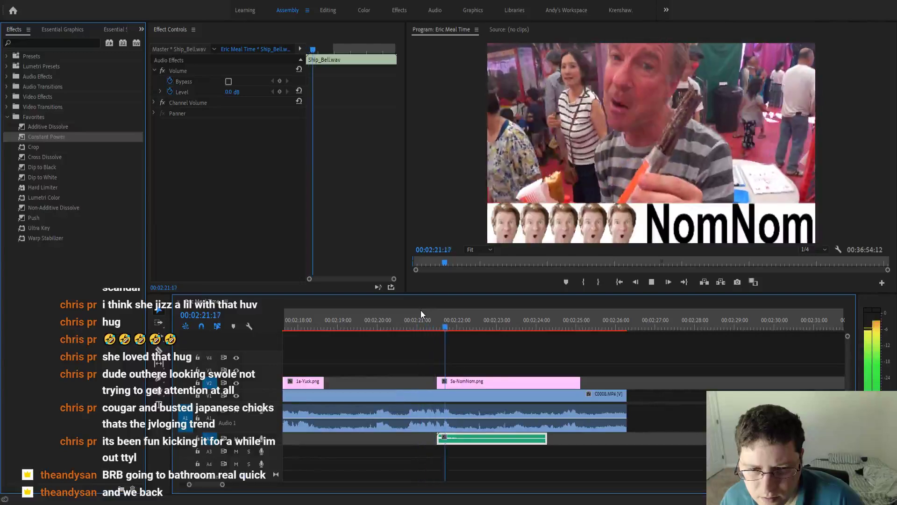
key("space")
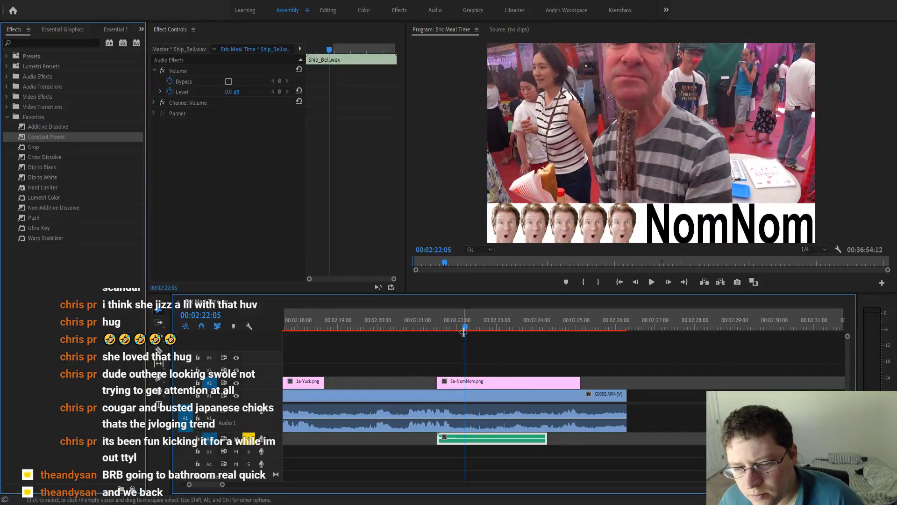
Solo track A2 and listen to the bell sound from the start of the NomNom image.
left_click(436, 327)
key("space")
key("space")
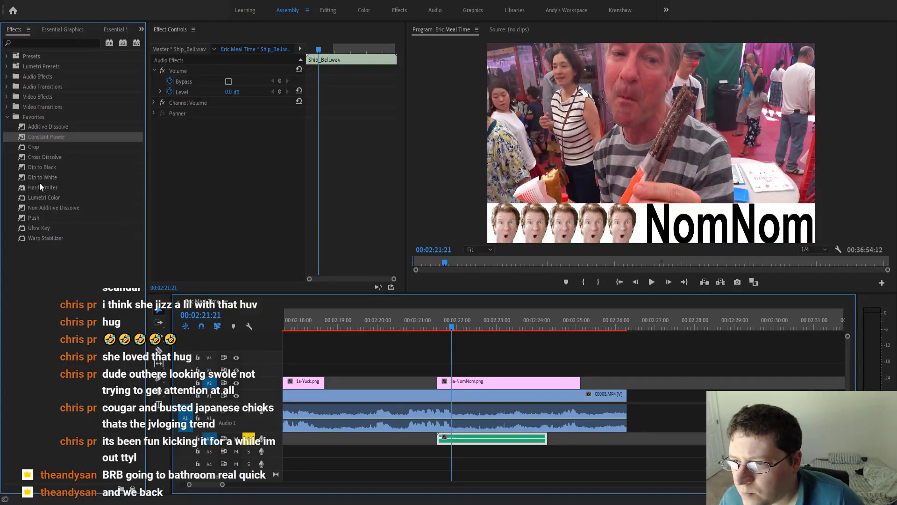
Apply the Hard Limiter effect to Ship_Bell.wav and adjust it while replaying the soloed bell.
left_click_drag(39, 186, 202, 158)
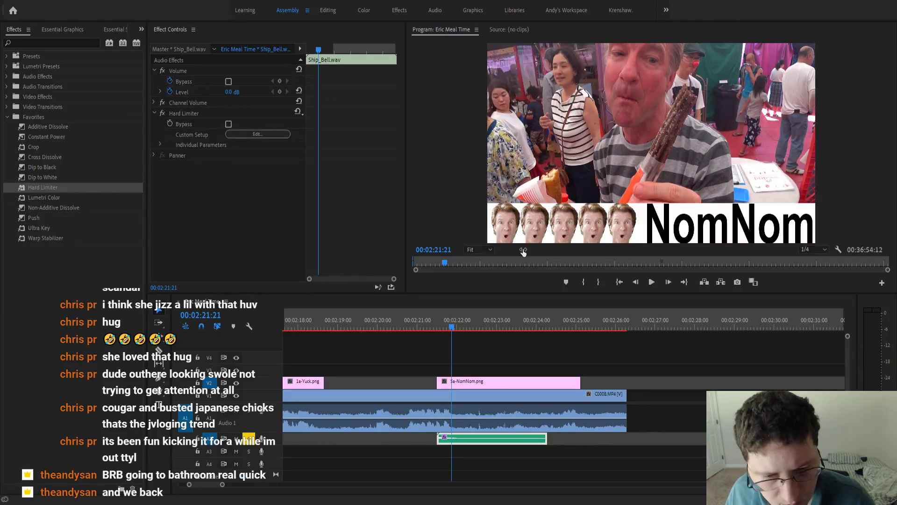
left_click(438, 327)
key("space")
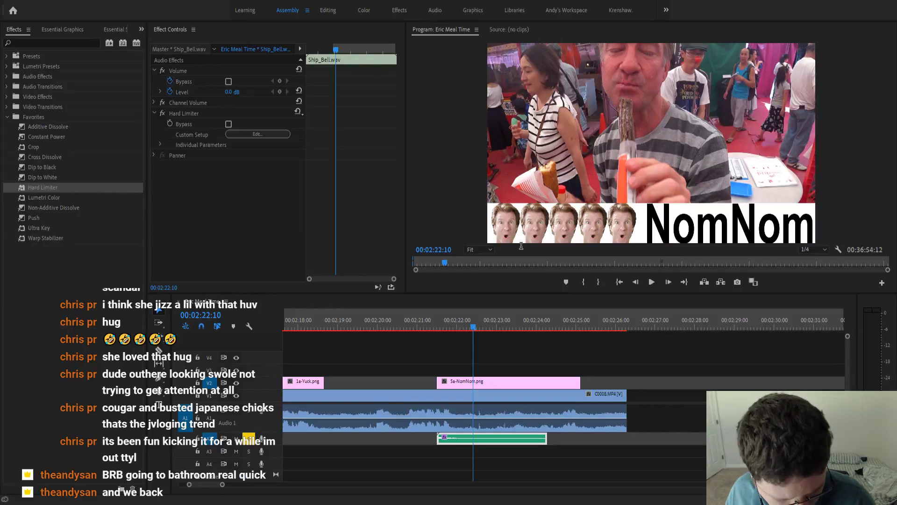
left_click(455, 295)
key("space")
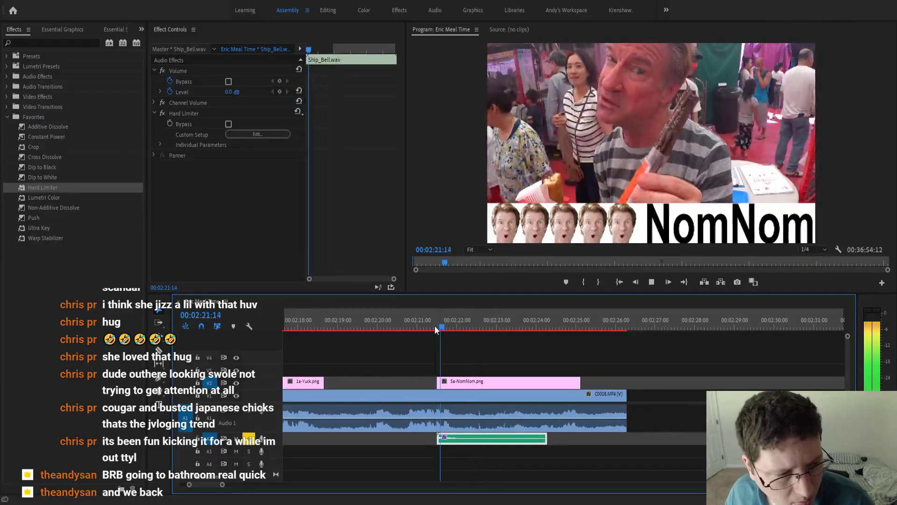
left_click(519, 248)
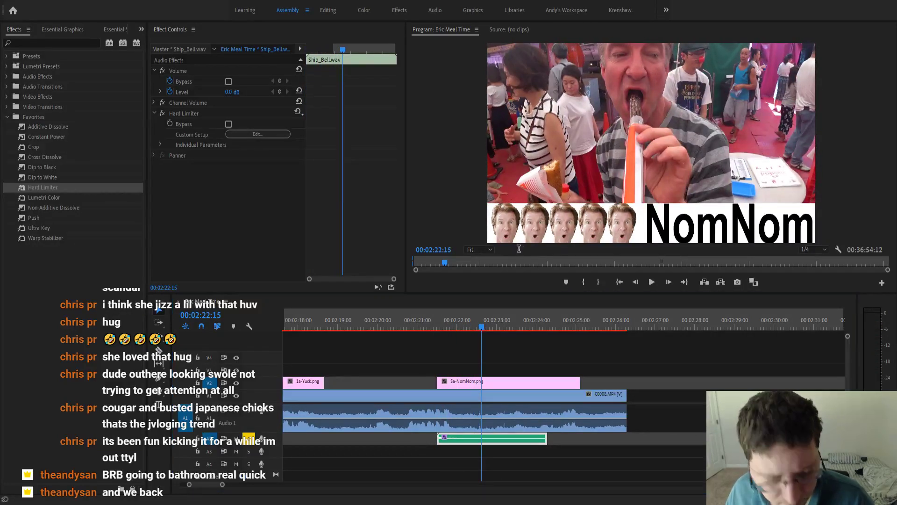
Turn off the solo on track A2 and replay the bell together with the footage around the start of the NomNom image.
left_click(440, 329)
key("space")
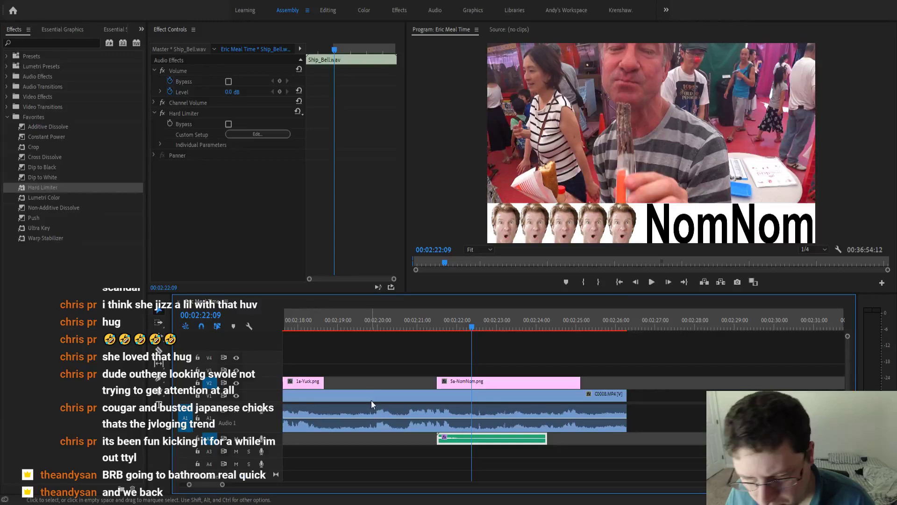
key("j")
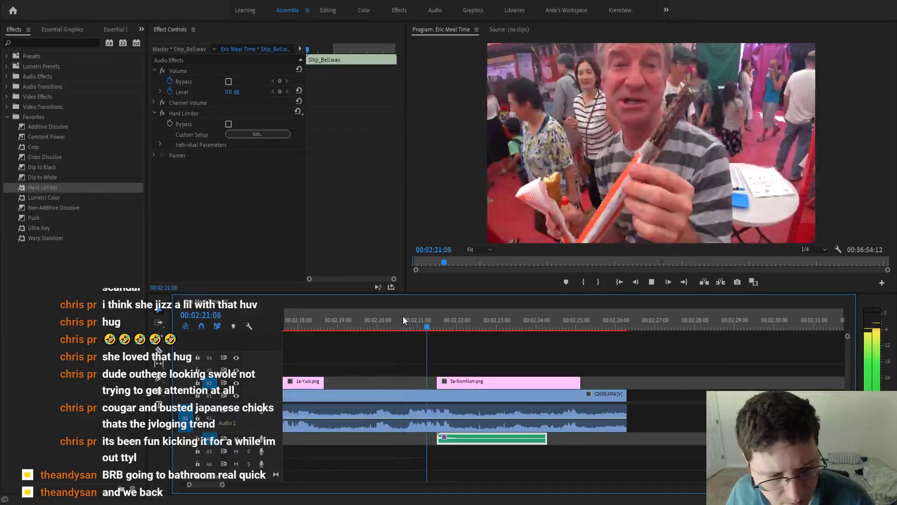
key("space")
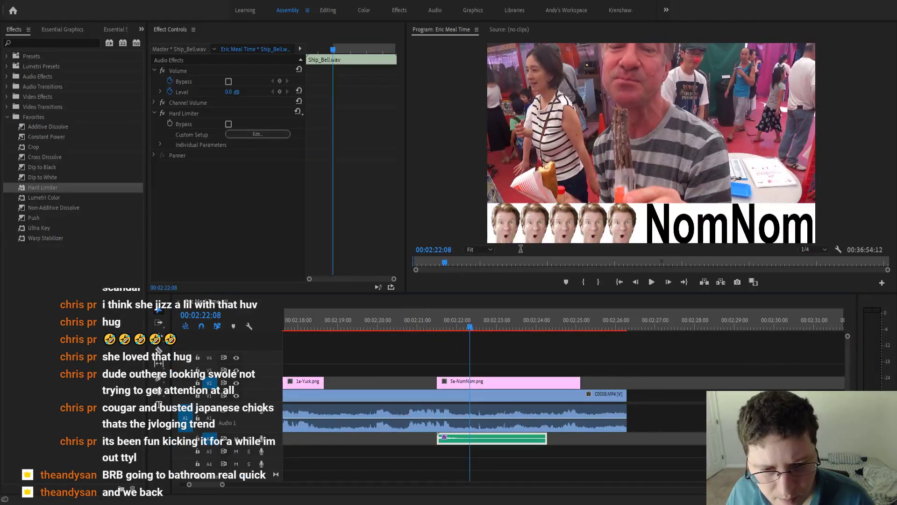
left_click(415, 325)
key("space")
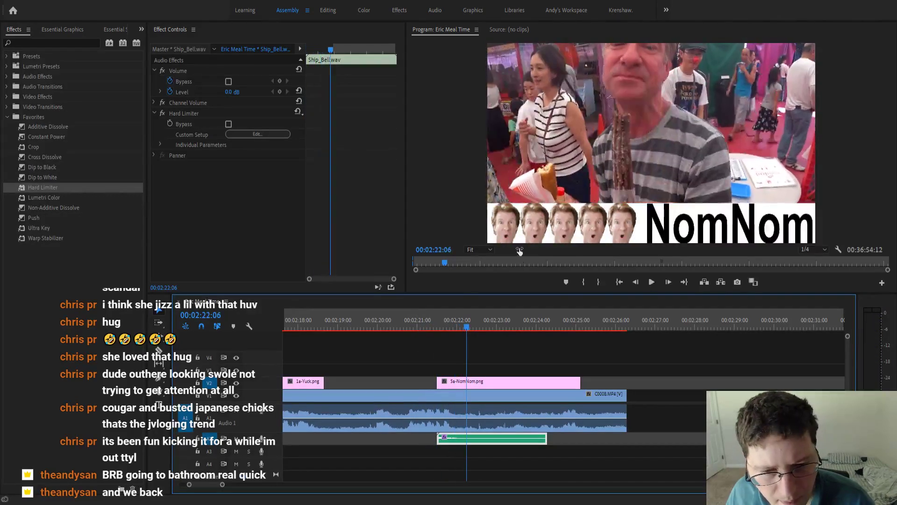
left_click(520, 250)
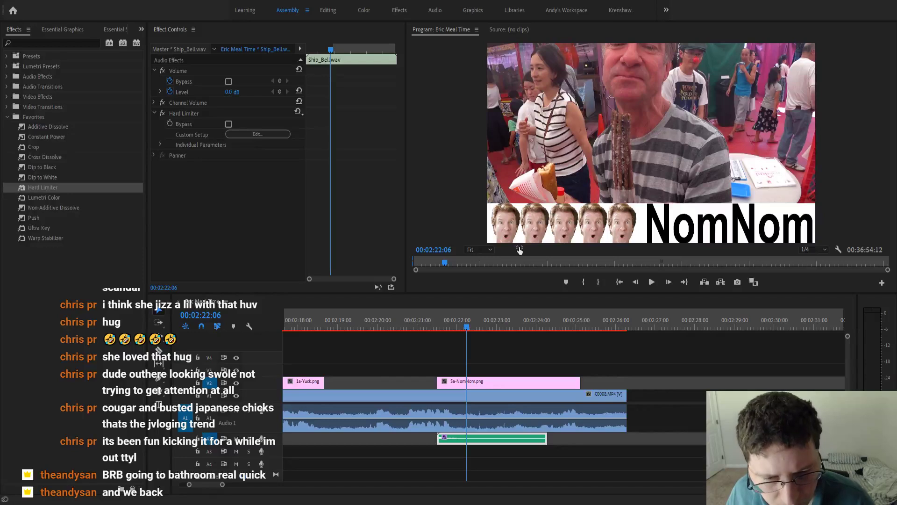
left_click(418, 327)
key("space")
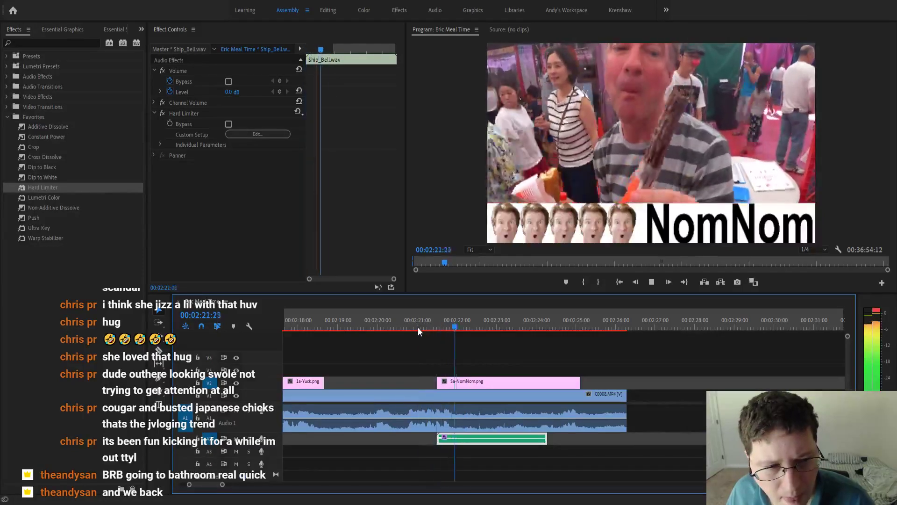
Listen to the bell against the footage through to the end of the 5a-NomNom.png image.
key("space")
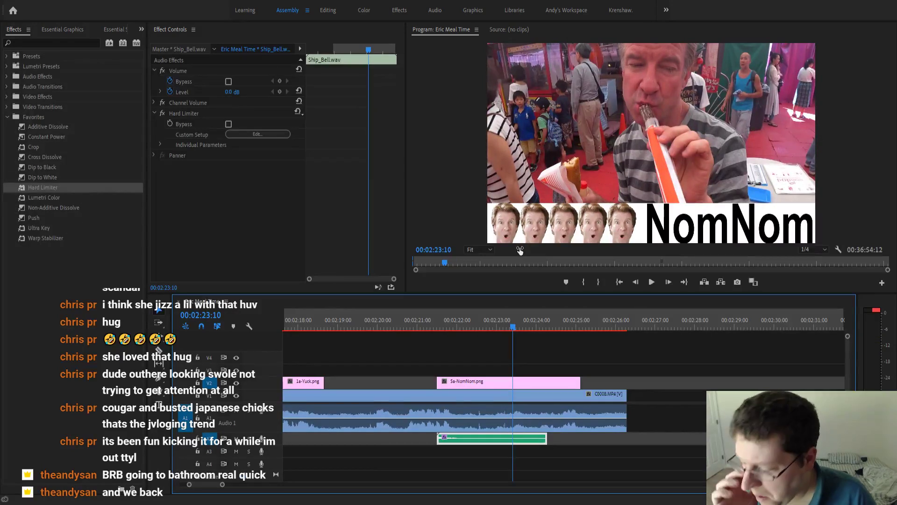
key("space")
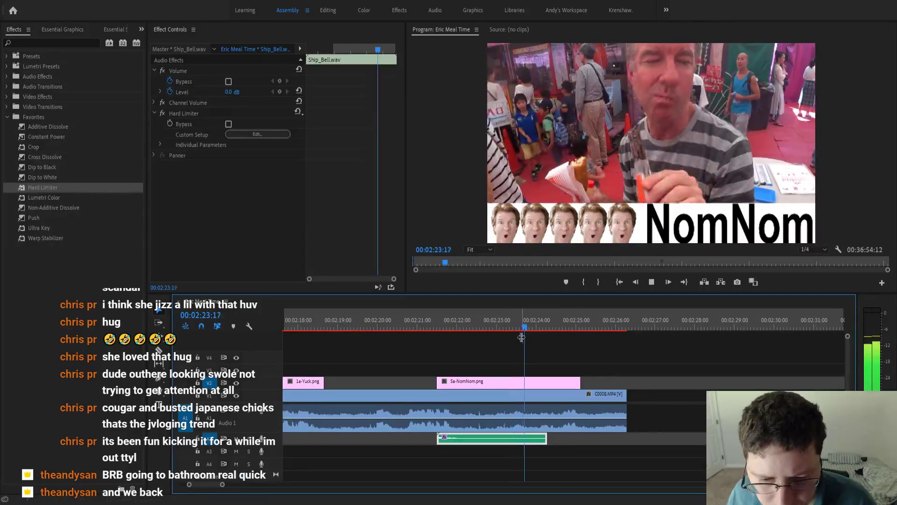
key("space")
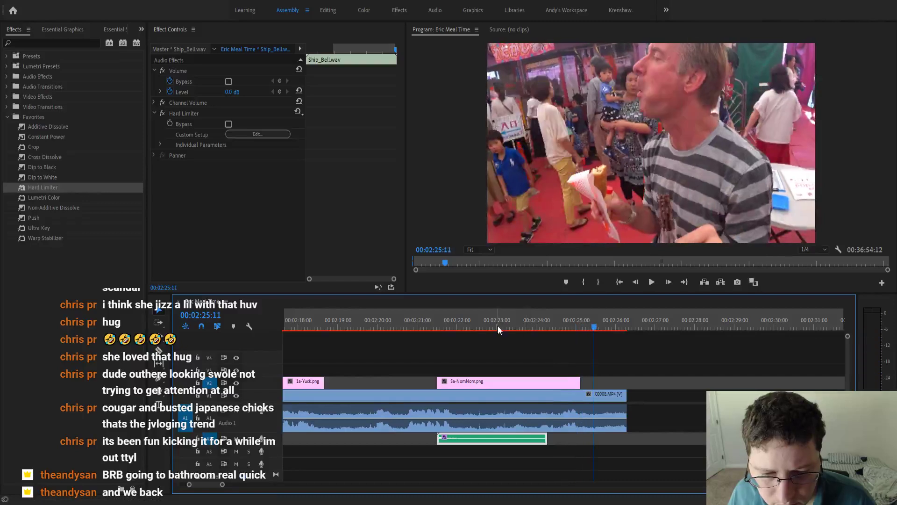
left_click(522, 232)
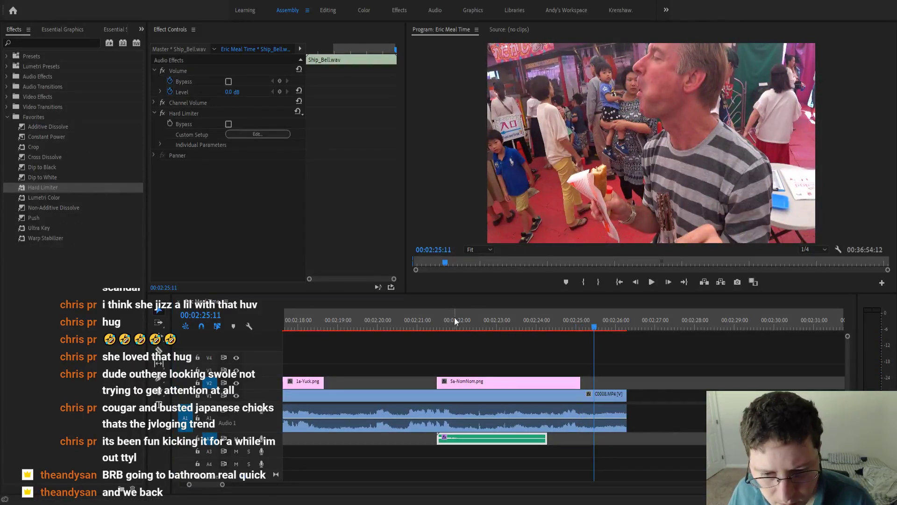
left_click(385, 321)
key("space")
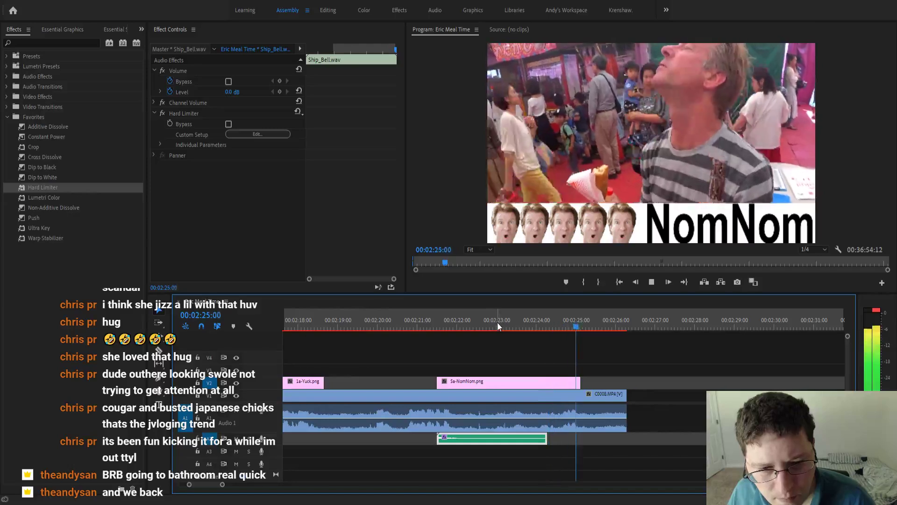
key("space")
Place the long sound recording on track A4 starting at about 00:01:56:05 and solo that track.
key("shift+7")
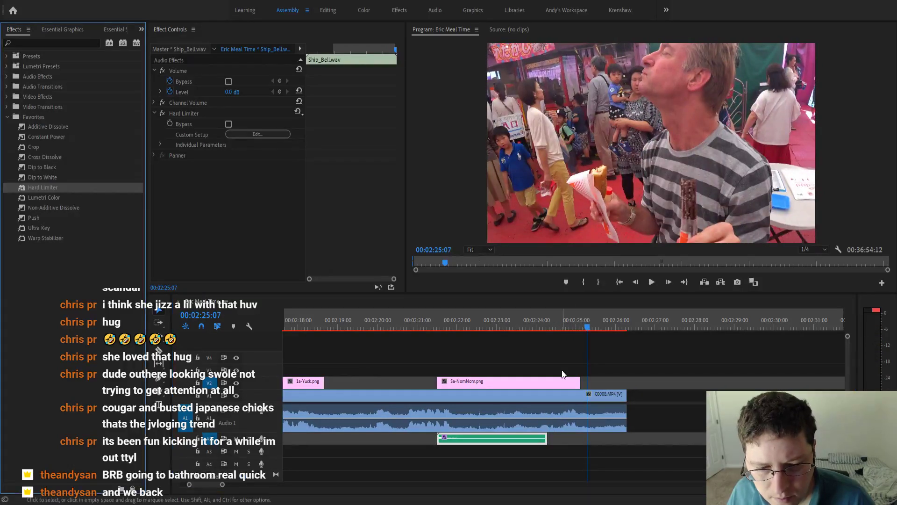
scroll(561, 379, "down", 5)
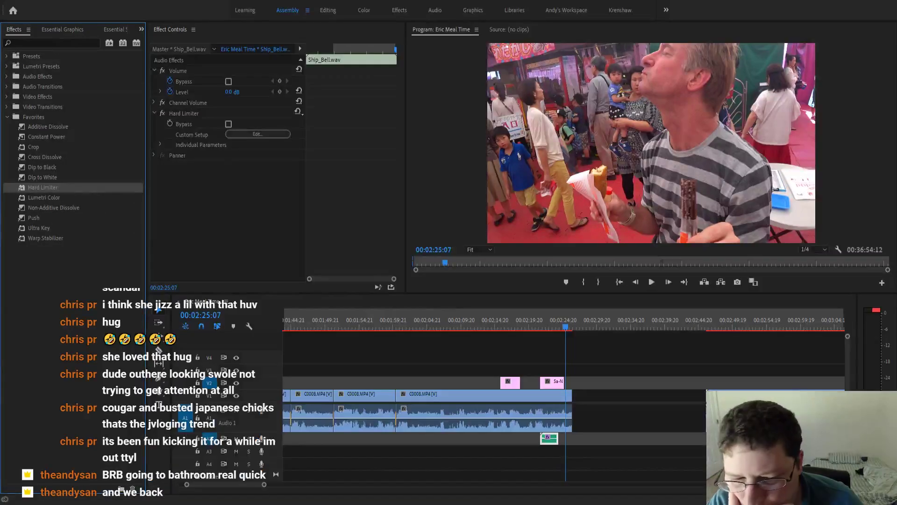
left_click_drag(374, 486, 369, 459)
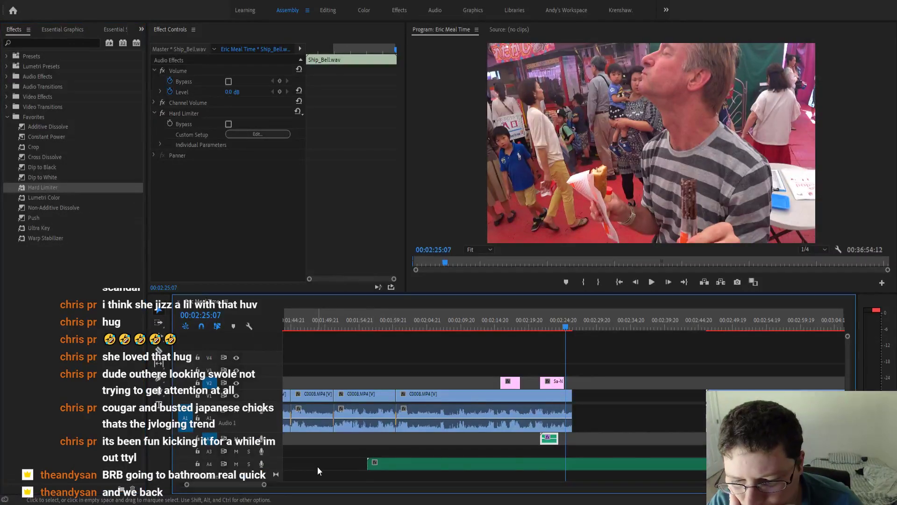
left_click(249, 463)
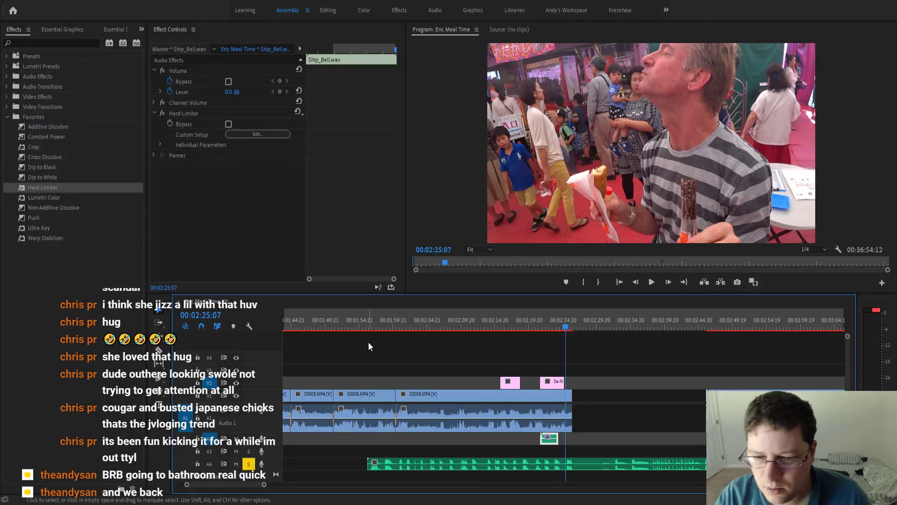
Audition the sounds in the opening part of the soloed A4 clip, comparing several spots between its start and about 00:02:08.
left_click(368, 327)
key("space")
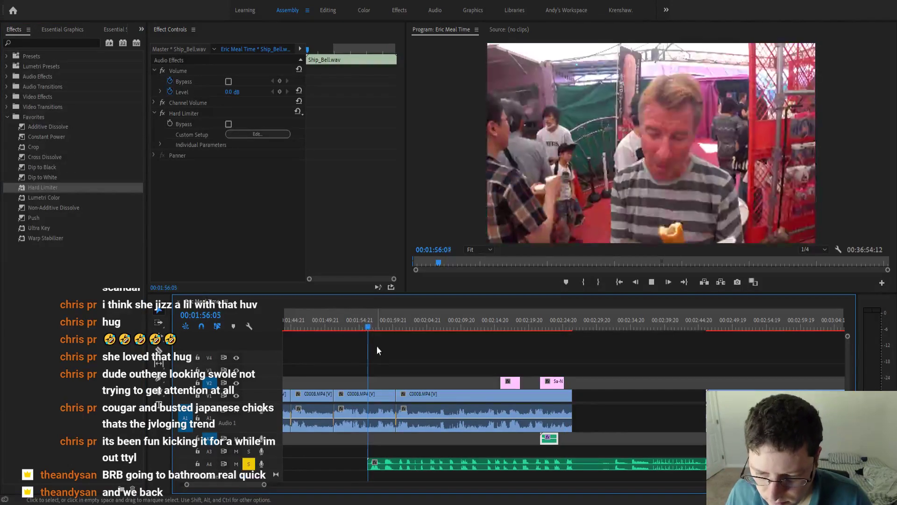
key("equal")
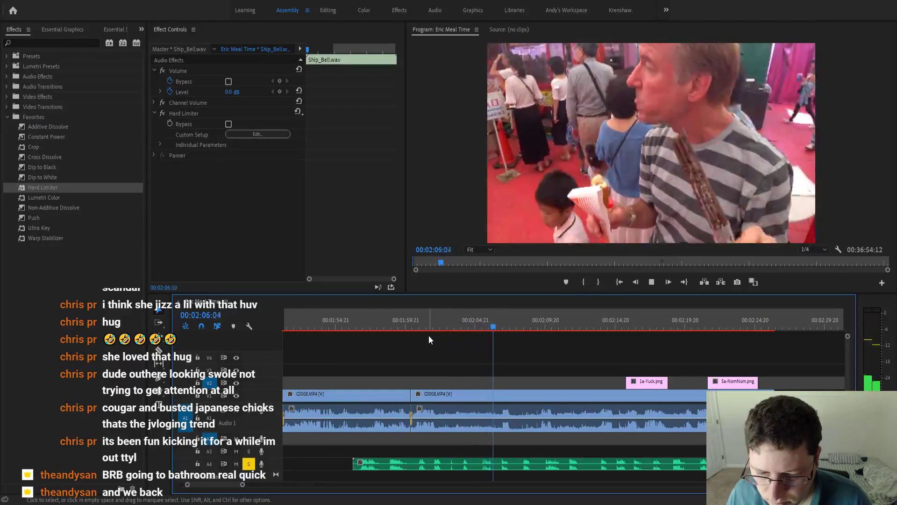
key("space")
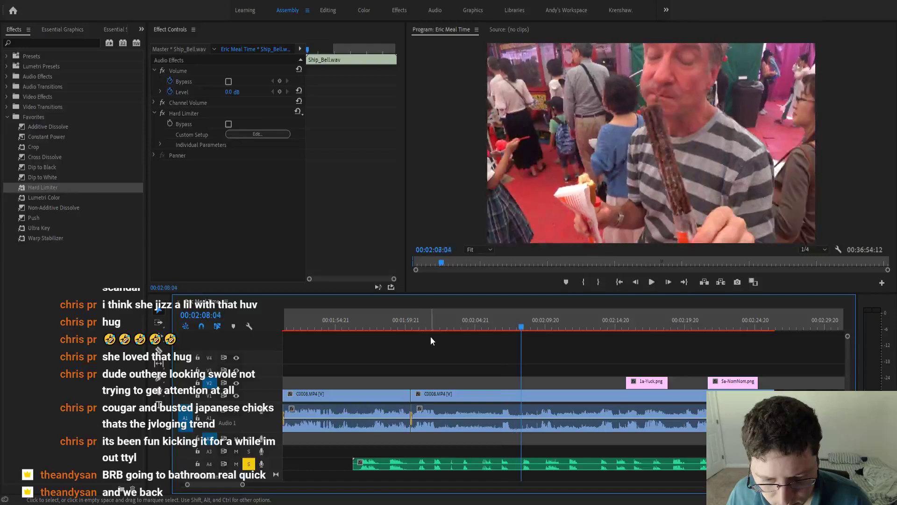
left_click(501, 319)
key("space")
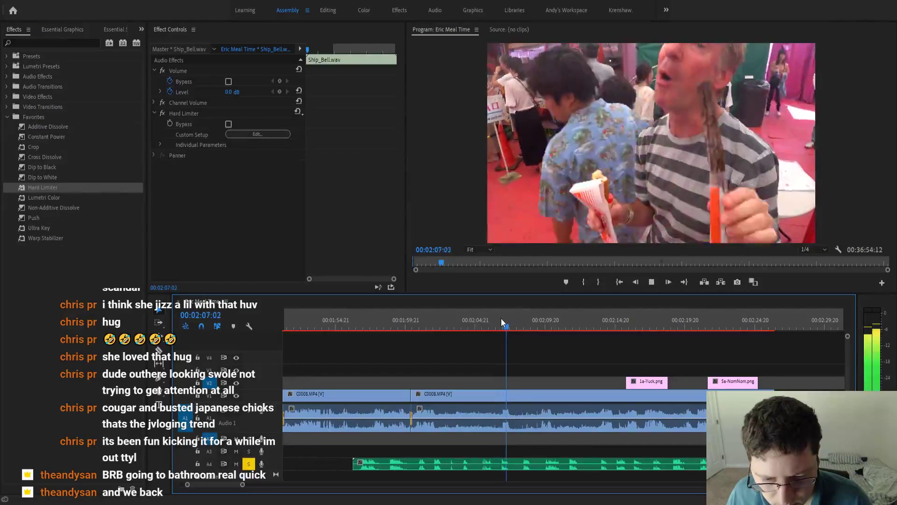
key("space")
left_click(387, 327)
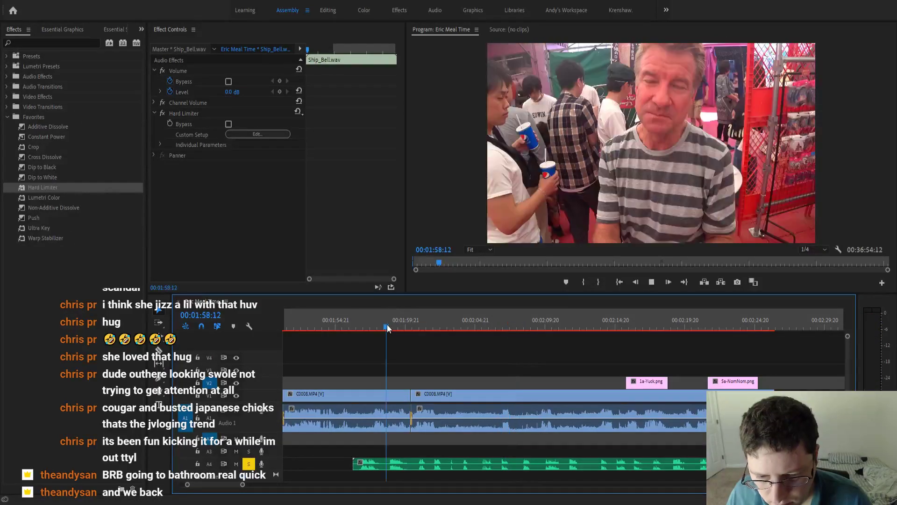
key("space")
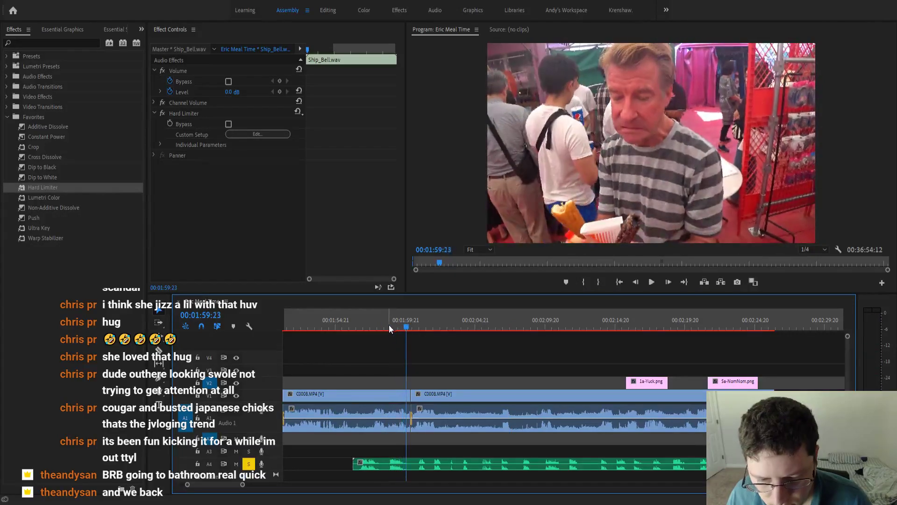
Audition the remaining sounds of the A4 clip from about 00:02:09 up to 00:02:38:23.
left_click(539, 325)
key("space")
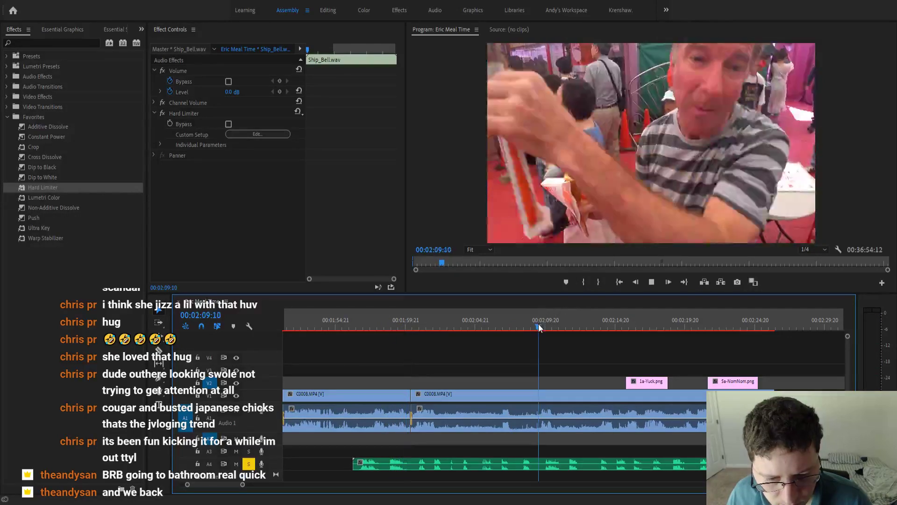
scroll(544, 444, "down", 2)
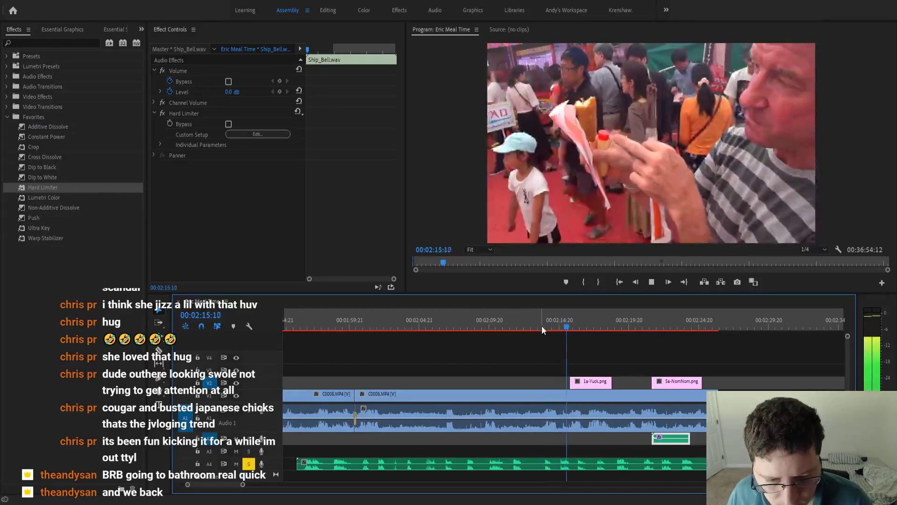
left_click(541, 327)
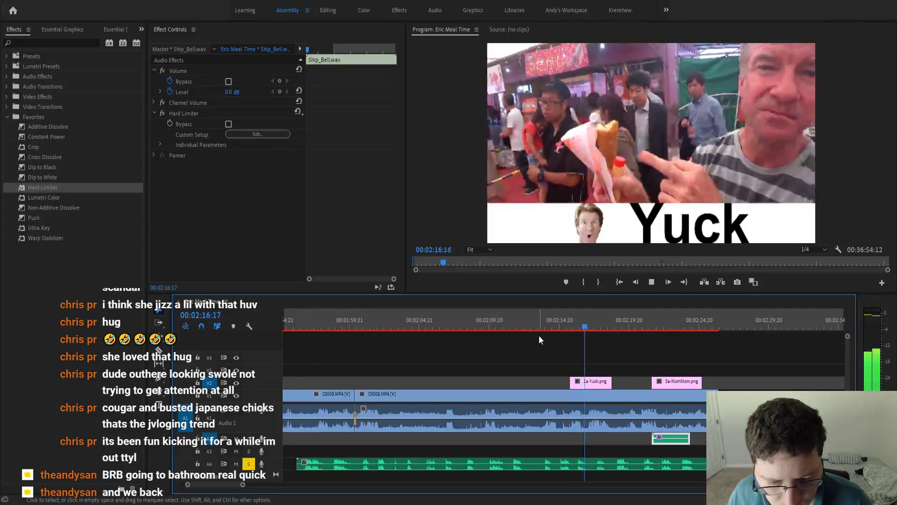
key("minus")
key("minus")
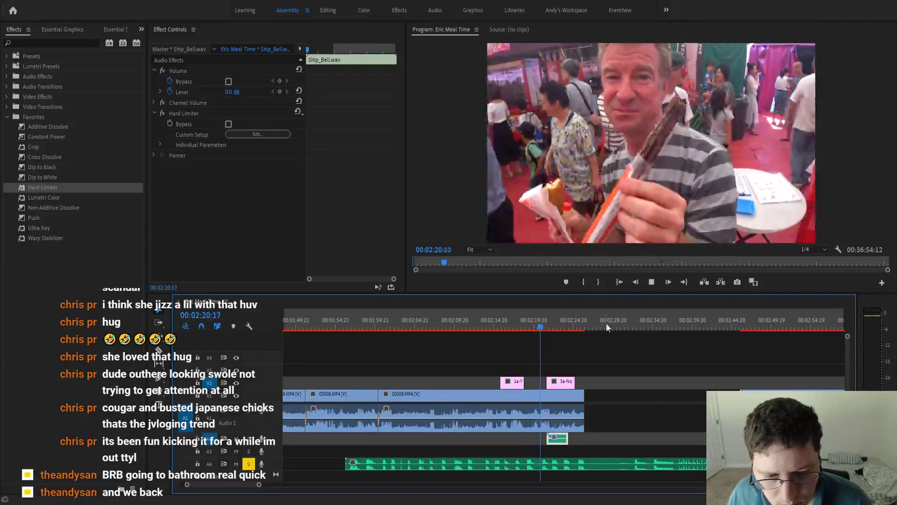
left_click(627, 322)
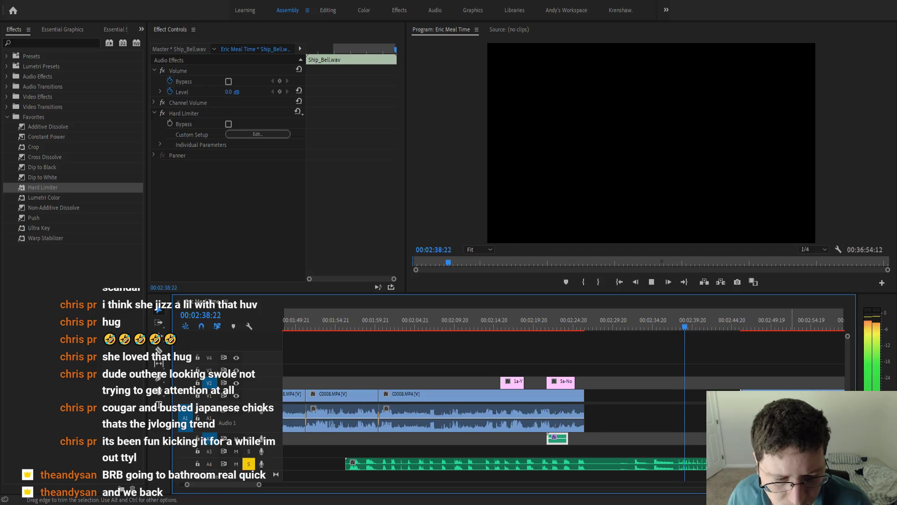
key("space")
Trim both ends of the A4 clip to keep only its second sound, from about 00:01:58 to 00:02:00:10.
left_click_drag(724, 465, 381, 465)
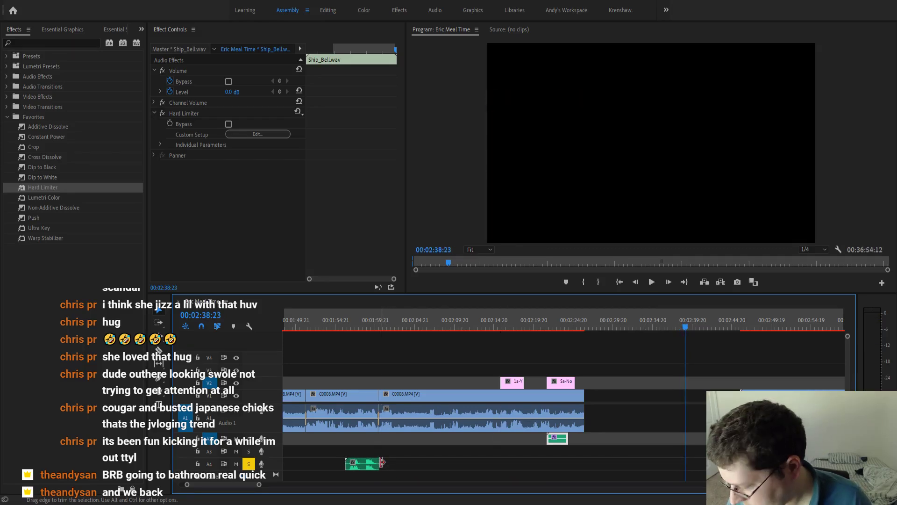
scroll(341, 469, "up", 3)
scroll(346, 473, "left", 1)
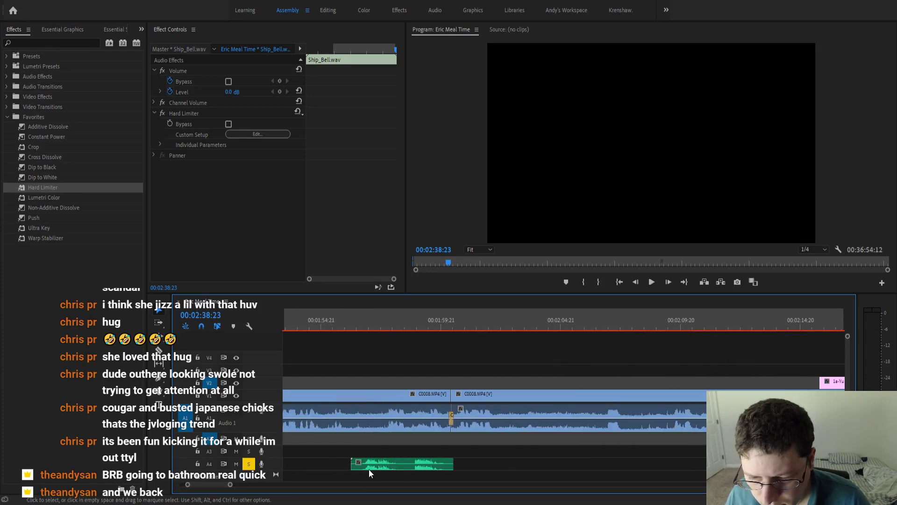
left_click_drag(354, 464, 398, 463)
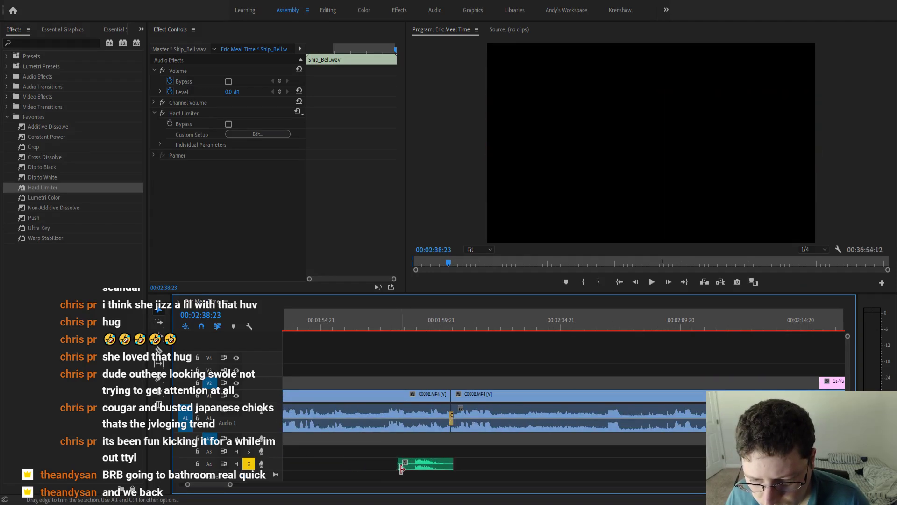
Play the A4 excerpt and trim its start further to about 00:01:58:16, where the sound begins.
left_click(398, 328)
key("space")
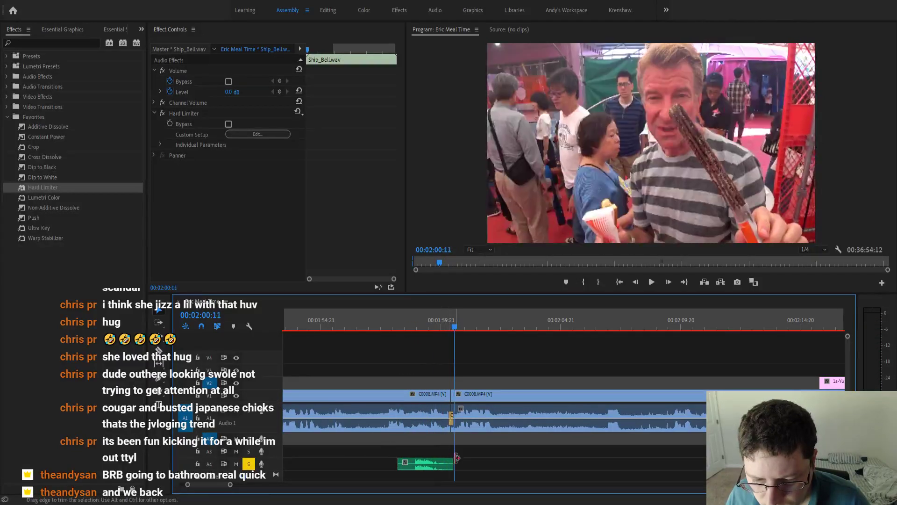
key("space")
key("=")
key("=")
left_click_drag(342, 464, 371, 463)
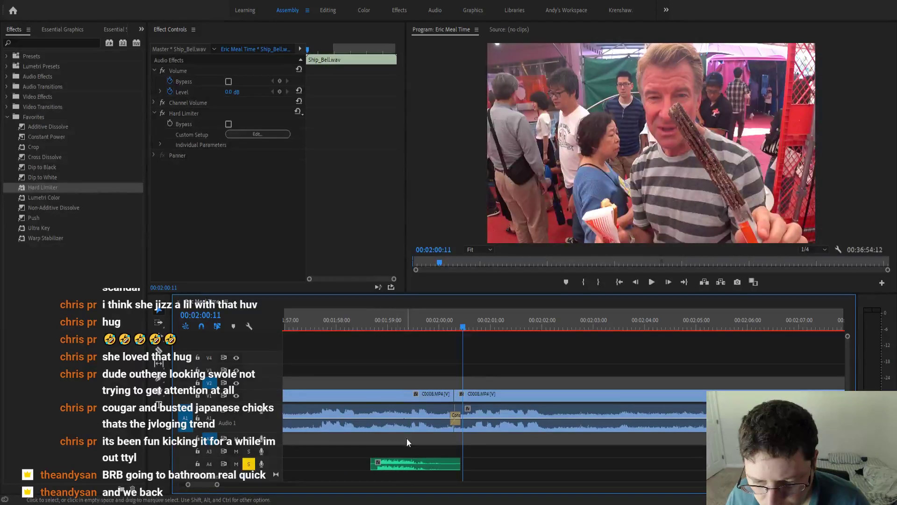
Play the A4 splat excerpt, trim its end to about 00:01:59:19 where the sound finishes, and play it again.
left_click(366, 322)
key("space")
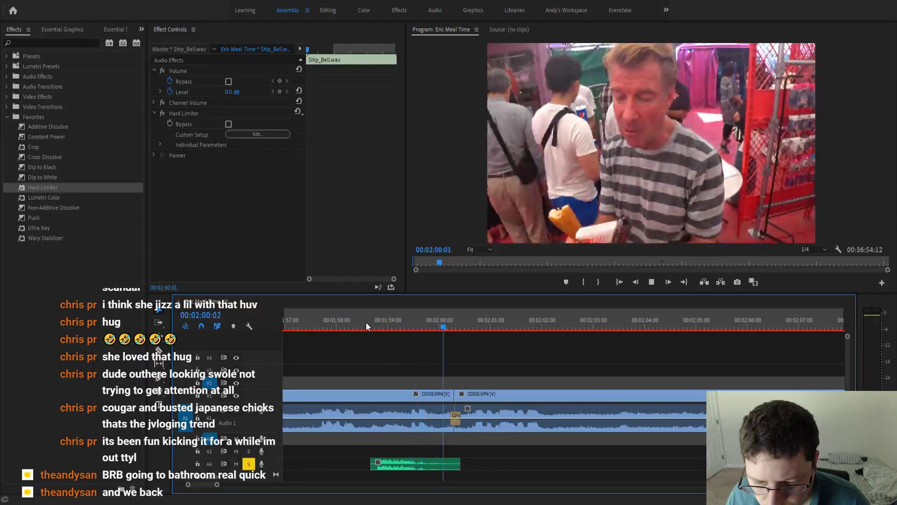
key("=")
left_click(397, 322)
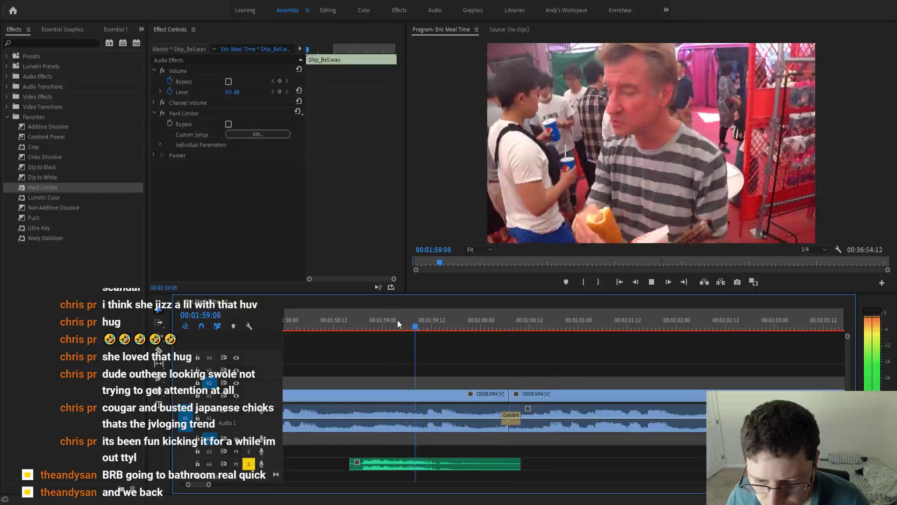
key("space")
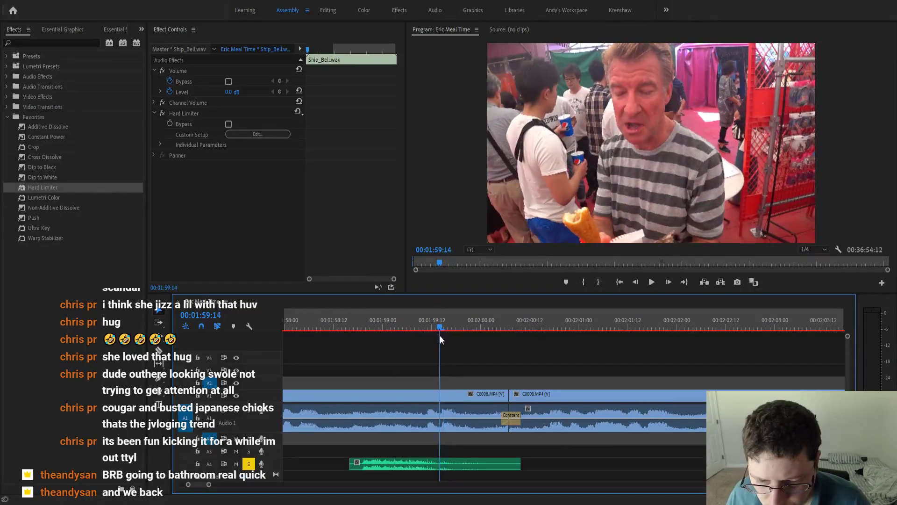
key("space")
key("space")
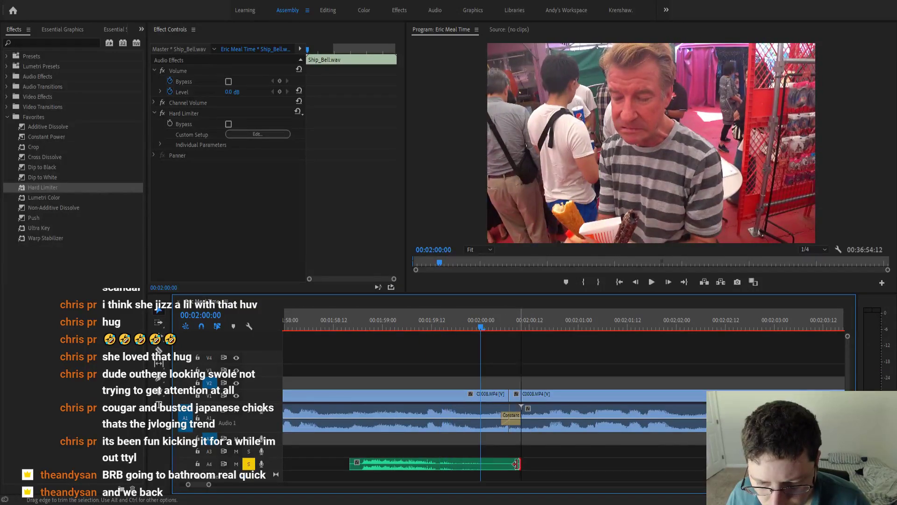
left_click_drag(516, 464, 459, 464)
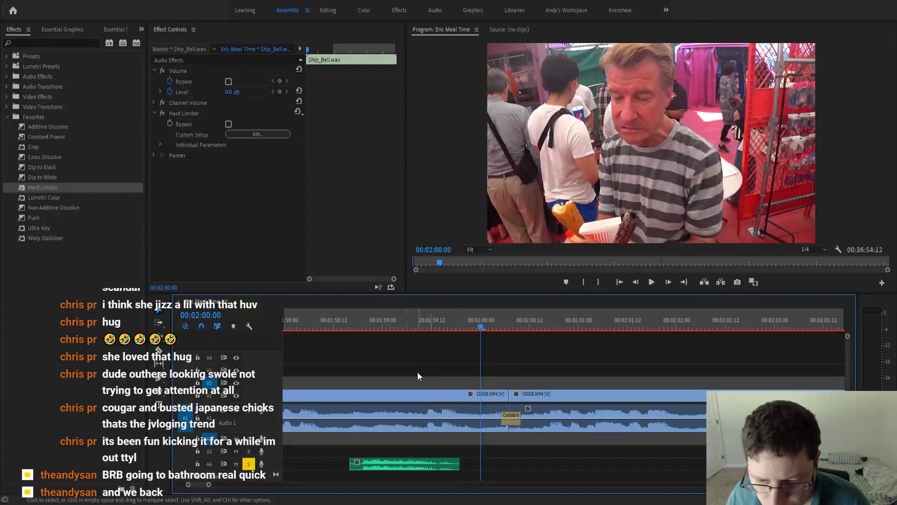
left_click(342, 327)
key("space")
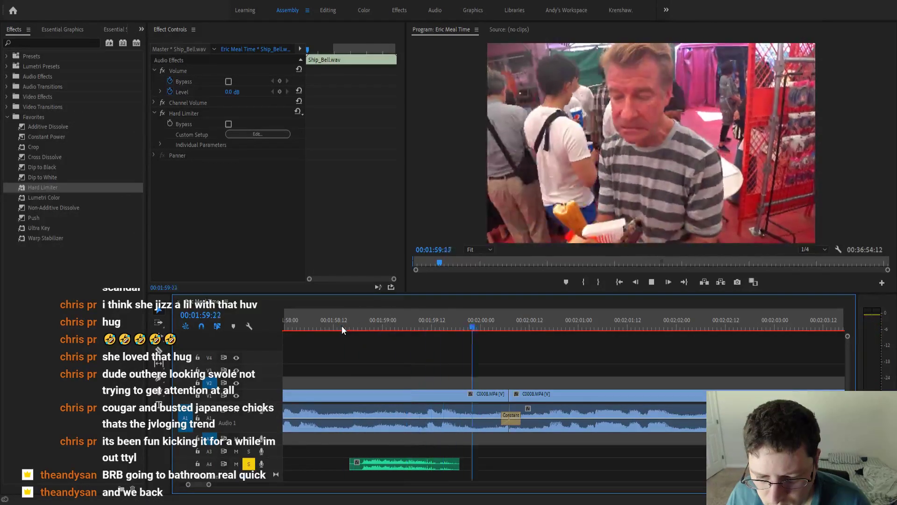
key("space")
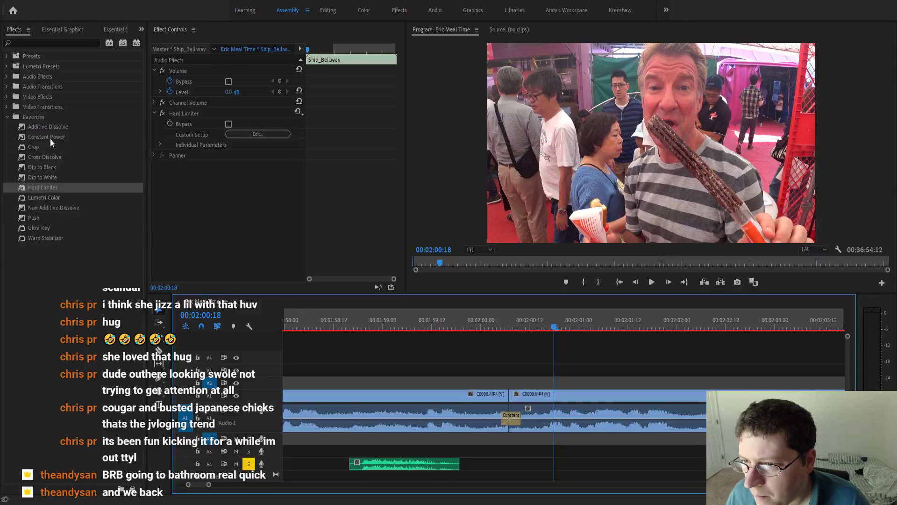
Add a Constant Power fade to the end of the A4 splat clip, shorten it to 2 frames and play it back.
left_click_drag(49, 135, 297, 348)
left_click_drag(454, 467, 446, 466)
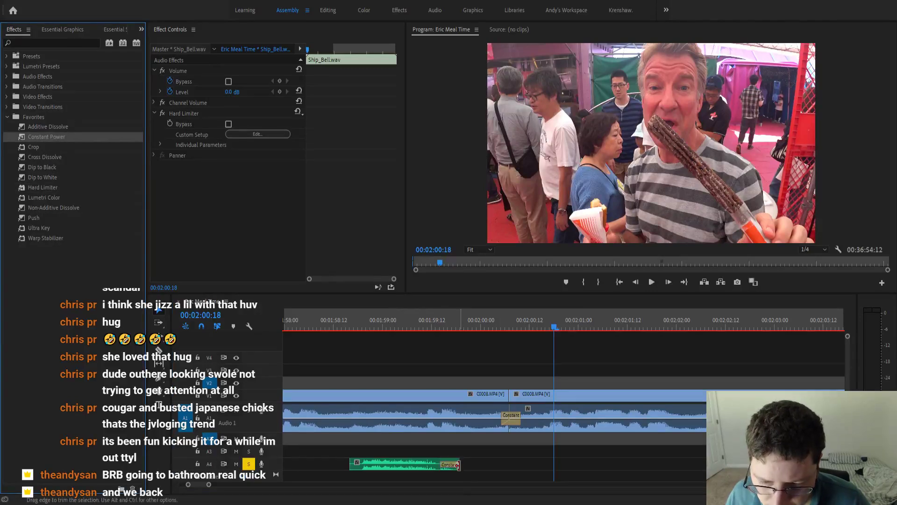
left_click(447, 465)
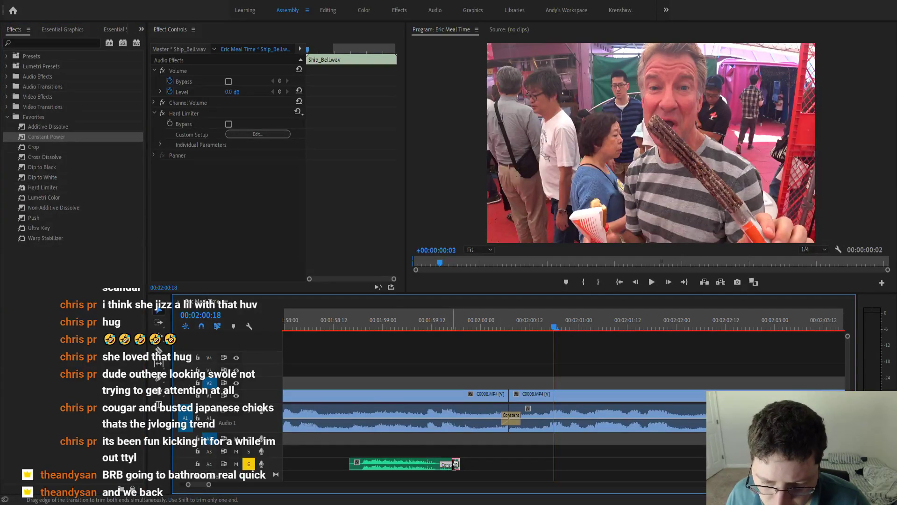
left_click(454, 464)
left_click(349, 328)
key("space")
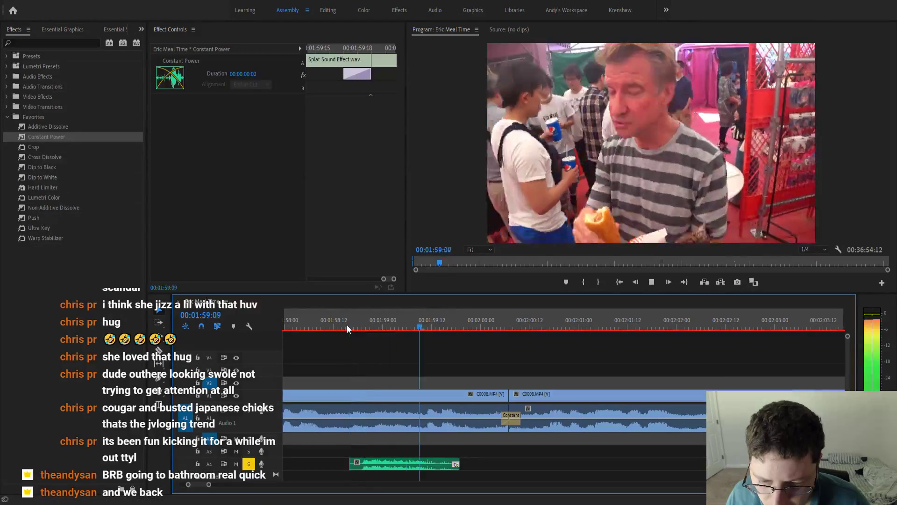
key("space")
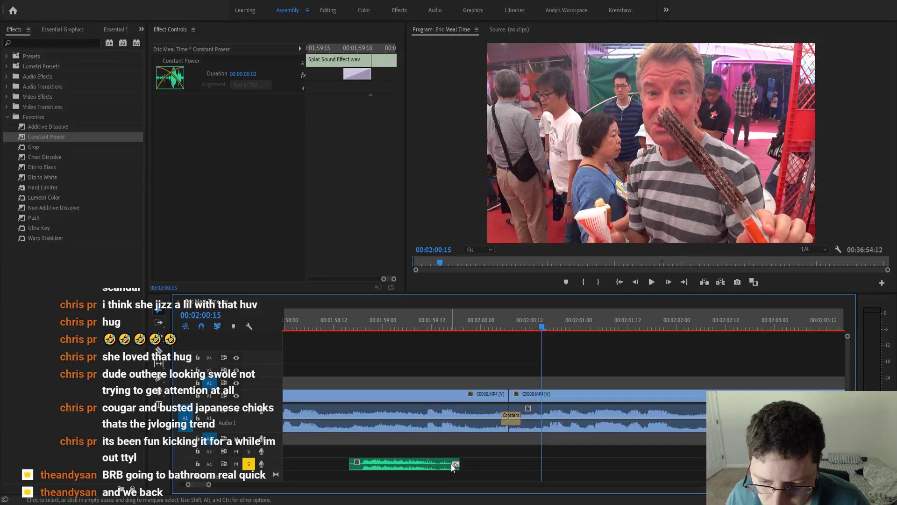
Lengthen the splat clip's Constant Power fade-out in stages to 6 and finally 8 frames, playing it back.
left_click(453, 468)
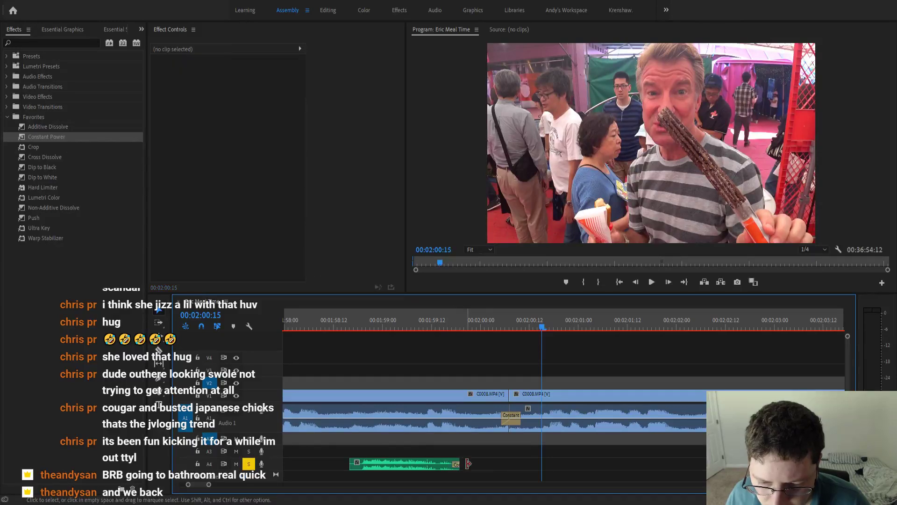
left_click(453, 467)
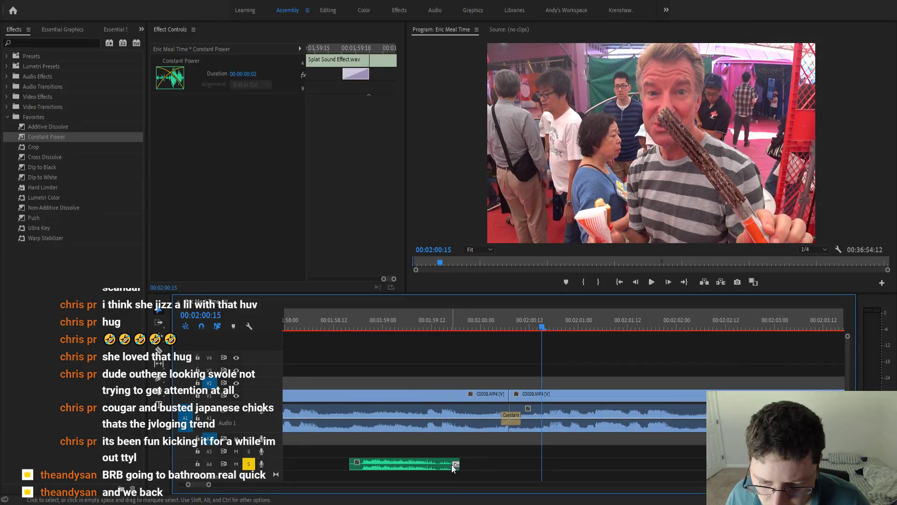
scroll(450, 465, "up", 3)
left_click_drag(450, 465, 408, 465)
left_click(319, 331)
key("space")
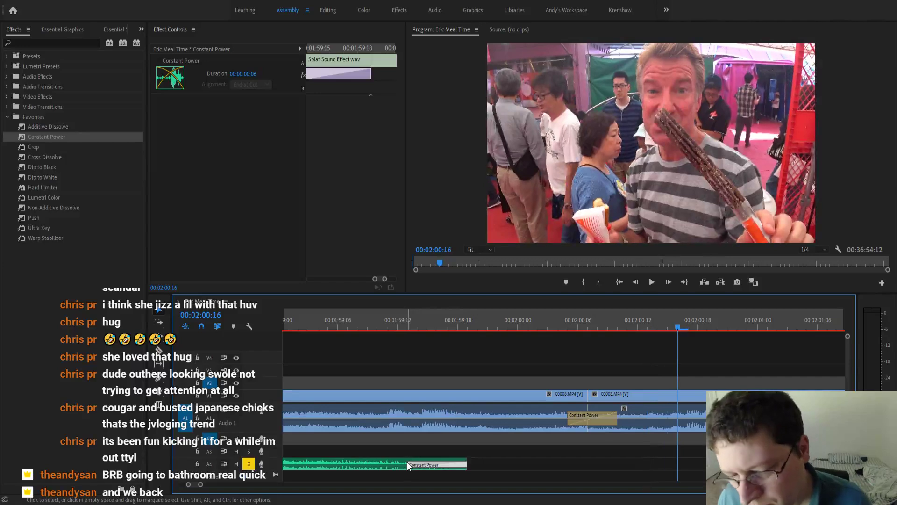
left_click_drag(407, 463, 389, 463)
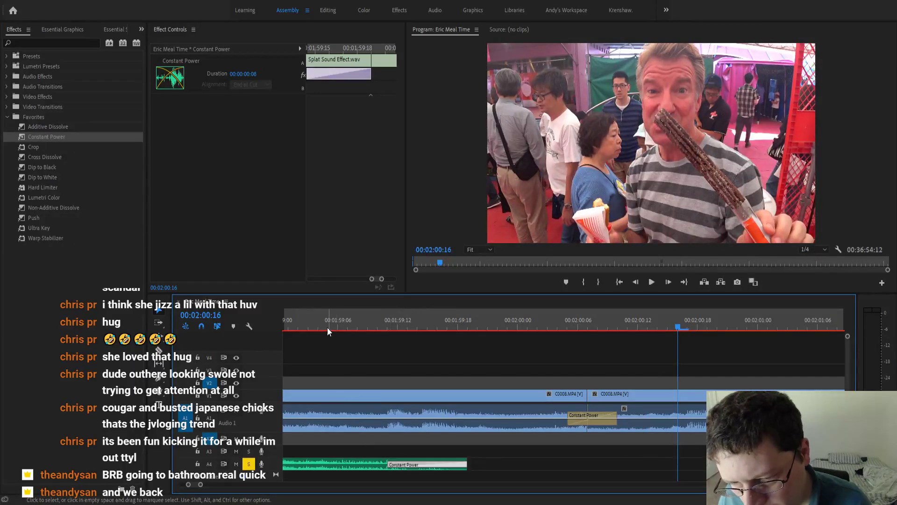
left_click(327, 326)
key("space")
key("space")
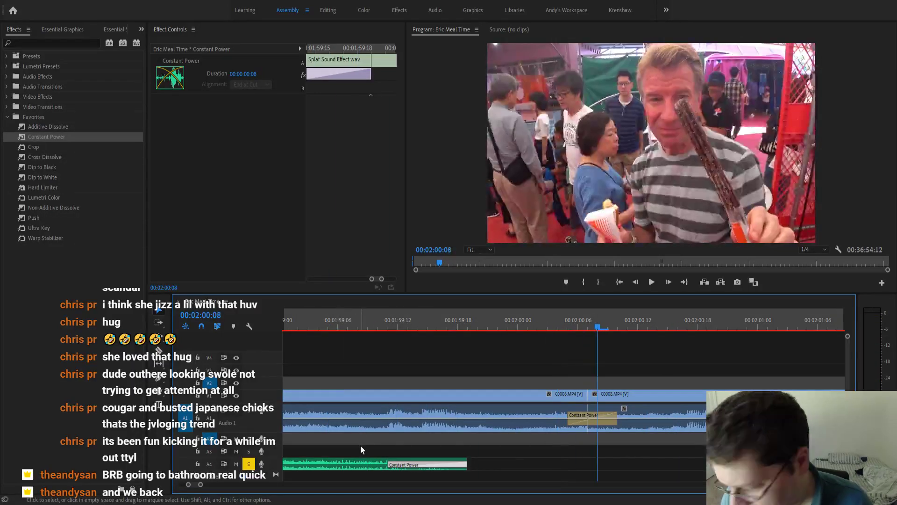
Play the whole trimmed splat clip from its start at about 00:01:58:16 to check the fade-out.
key("minus")
key("minus")
key("minus")
key("minus")
left_click(337, 321)
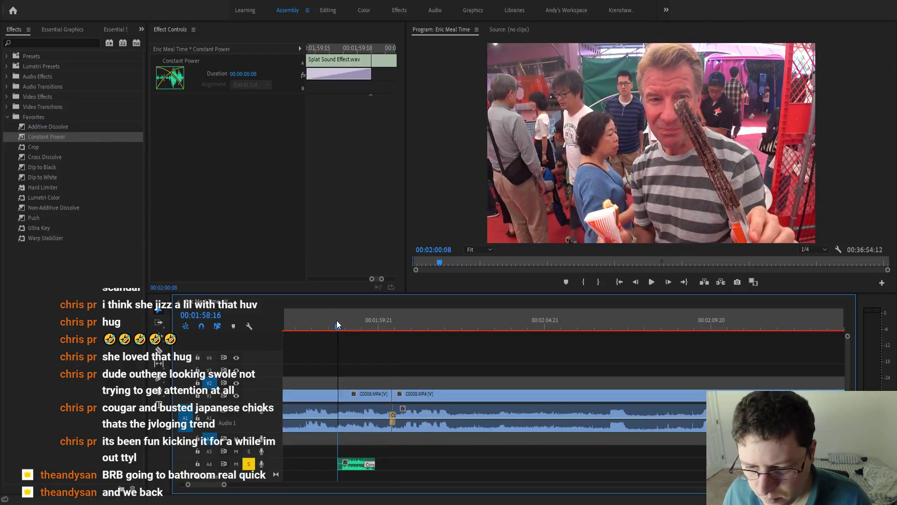
key("space")
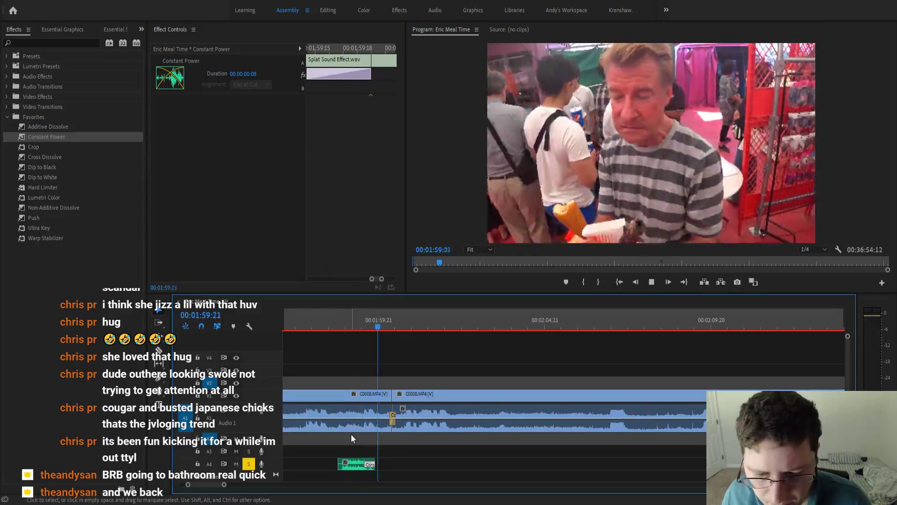
key("space")
Move the splat clip to A2 so it starts with the 1a-Yuck.png image at 00:02:15:16, and turn off the A4 solo.
left_click(352, 464)
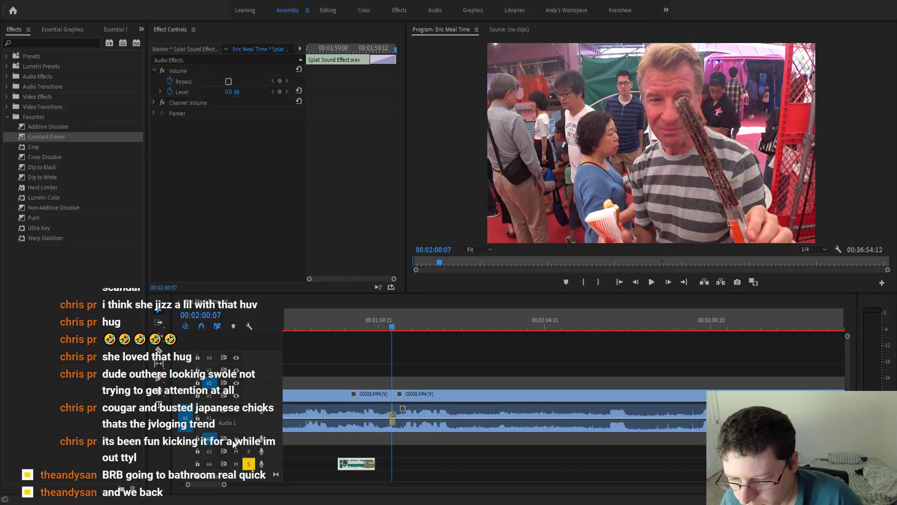
key("minus")
key("minus")
key("minus")
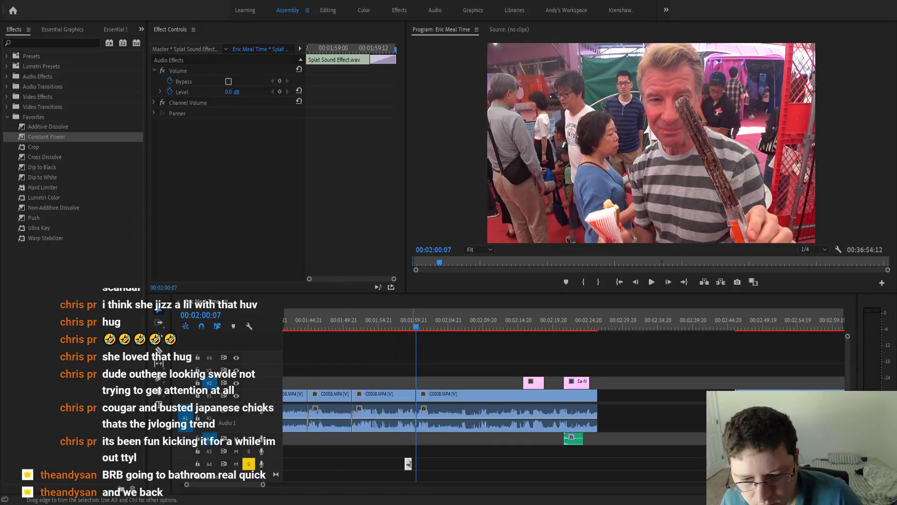
left_click_drag(408, 463, 537, 439)
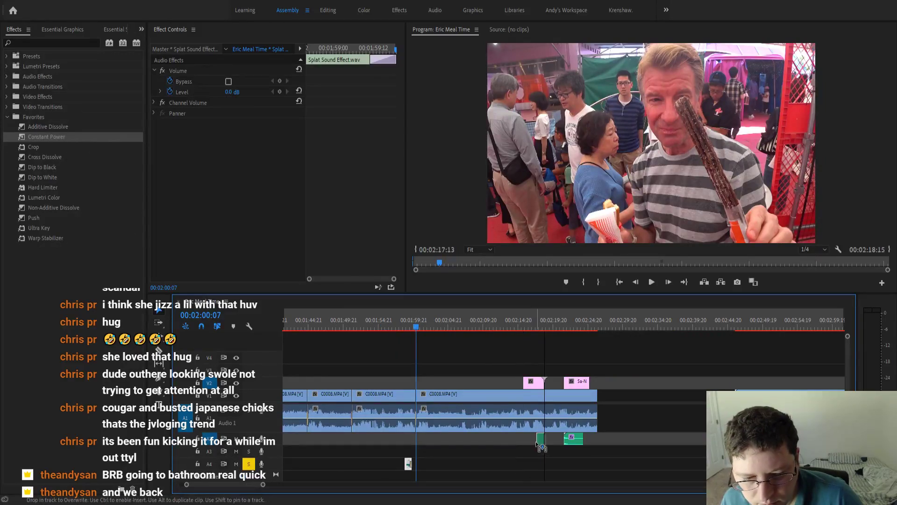
key("equal")
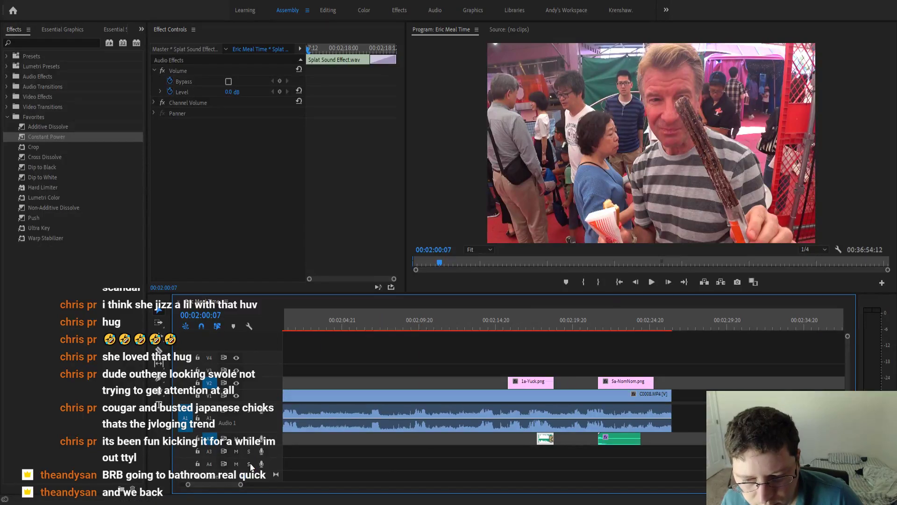
key("equal")
key("equal")
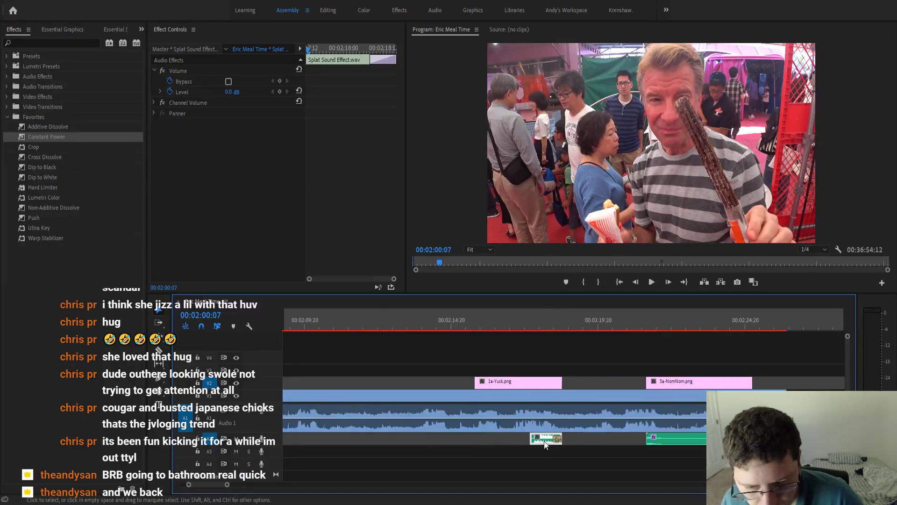
left_click_drag(546, 441, 496, 443)
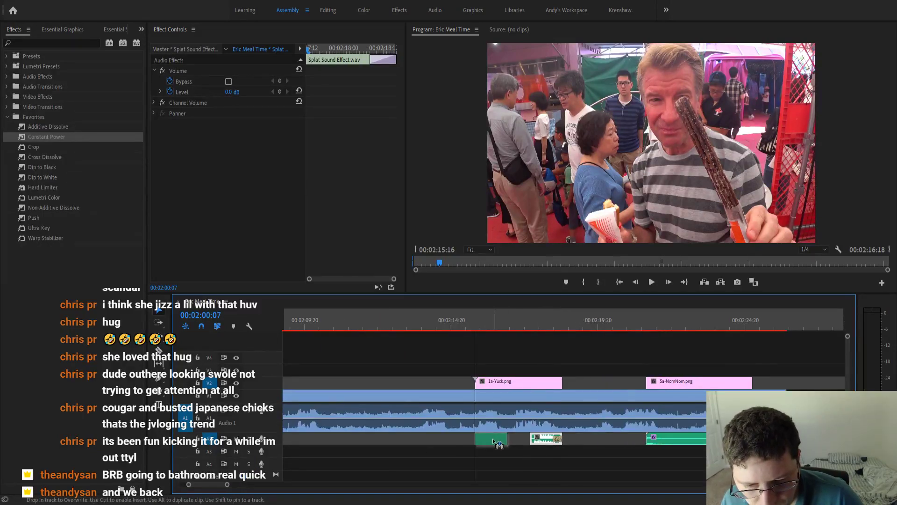
Play the Yuck moment and move both the 1a-Yuck.png image and the splat clip to start at 00:02:16:06.
left_click(369, 315)
key("space")
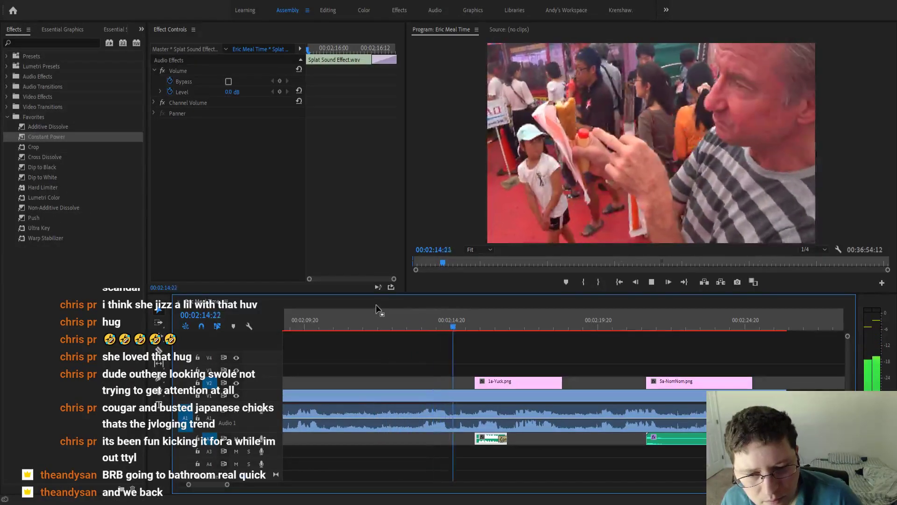
key("space")
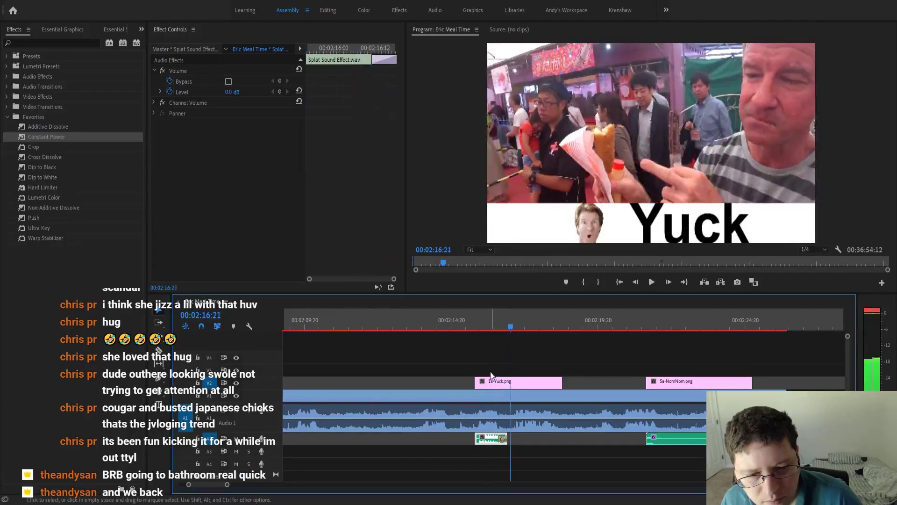
scroll(490, 374, "up", 4)
left_click(455, 322)
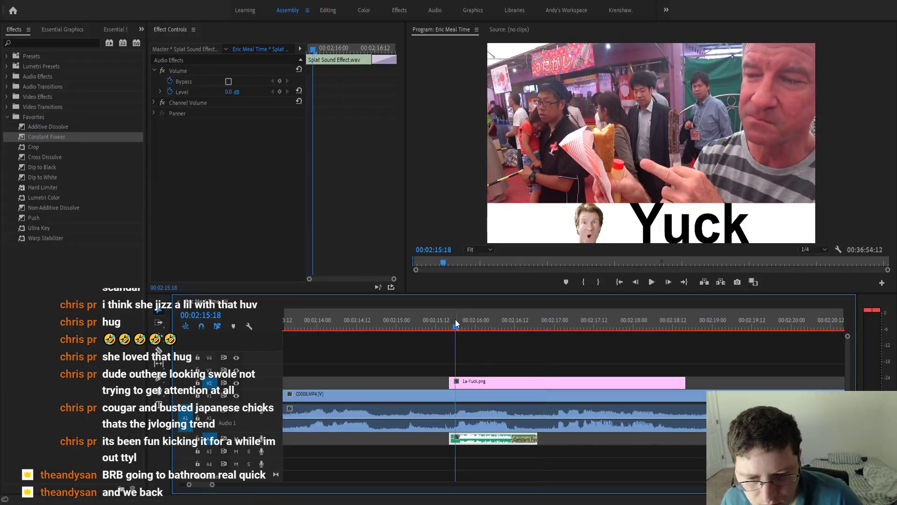
key("space")
key("space")
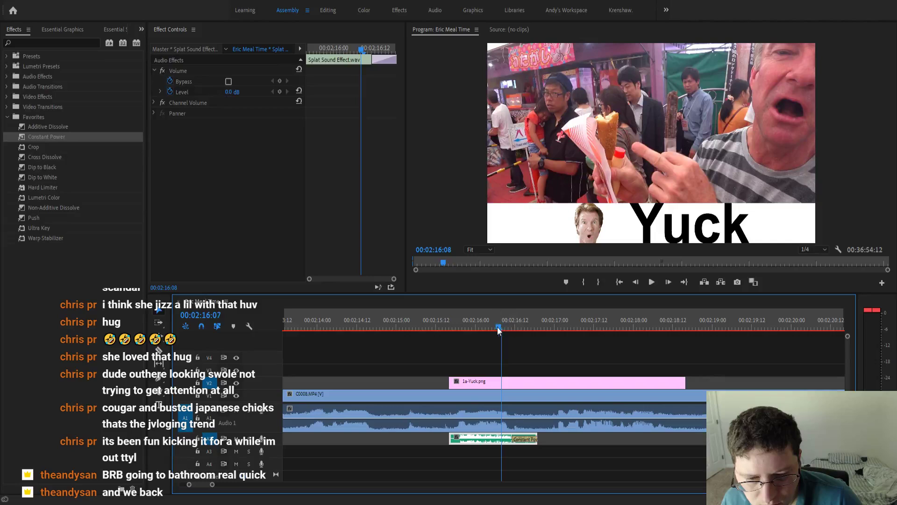
mouse_move(498, 330)
left_mouse_down()
mouse_move(483, 332)
mouse_move(494, 330)
left_mouse_up()
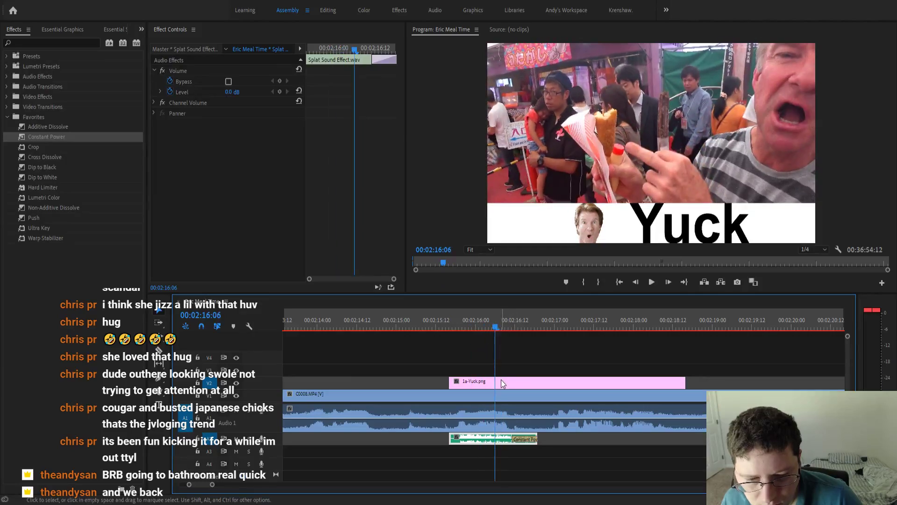
left_click_drag(501, 379, 546, 380)
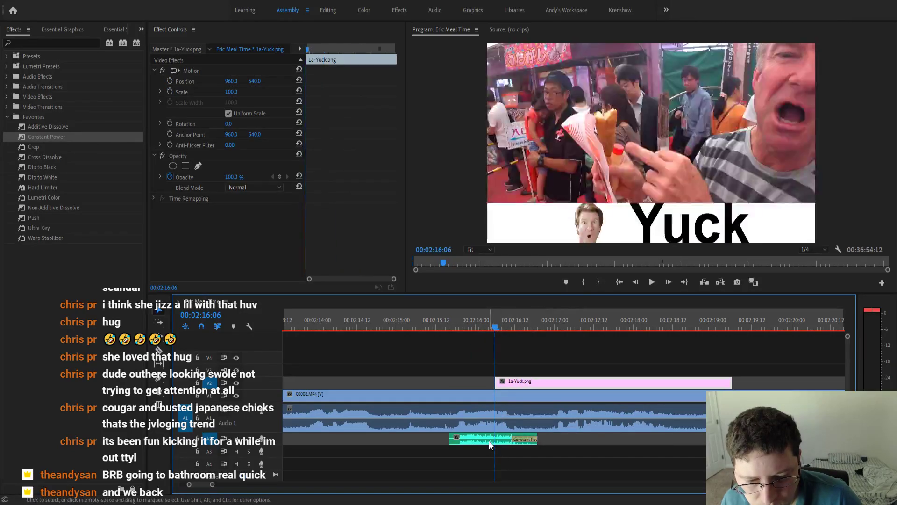
left_click_drag(493, 435, 535, 442)
Play the Yuck moment, trim the splat clip's start slightly, realign it and the image at about 00:02:16:05, and replay.
left_click(407, 309)
key("space")
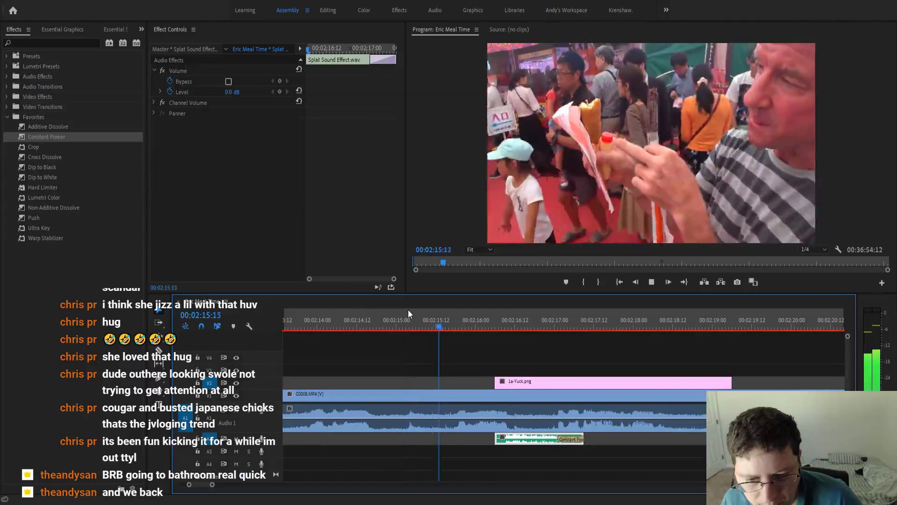
key("space")
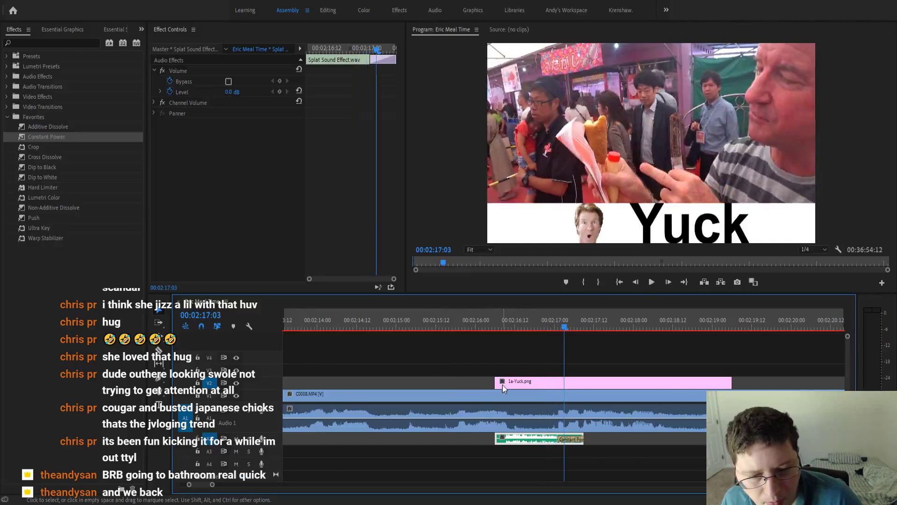
scroll(503, 432, "up", 2)
mouse_move(491, 439)
left_mouse_down()
mouse_move(517, 440)
mouse_move(497, 443)
left_mouse_up()
left_click(503, 385)
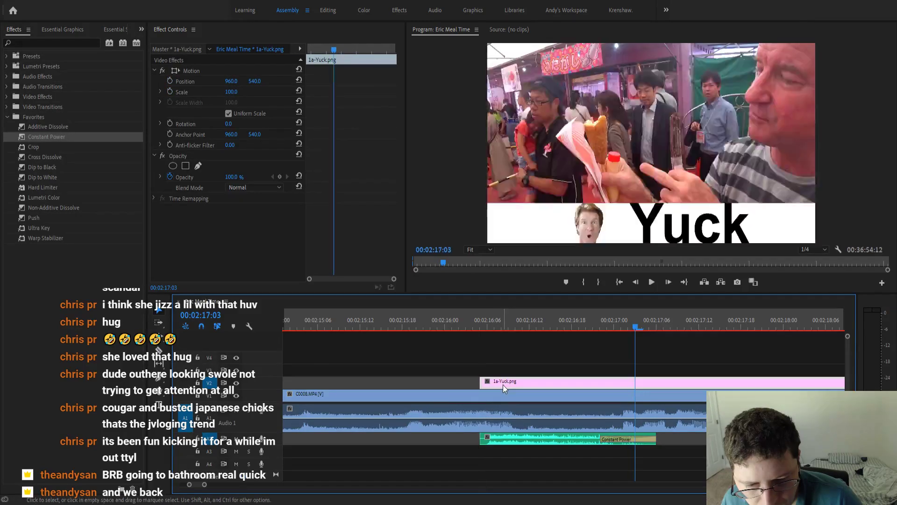
left_click(355, 319)
key("space")
key("minus")
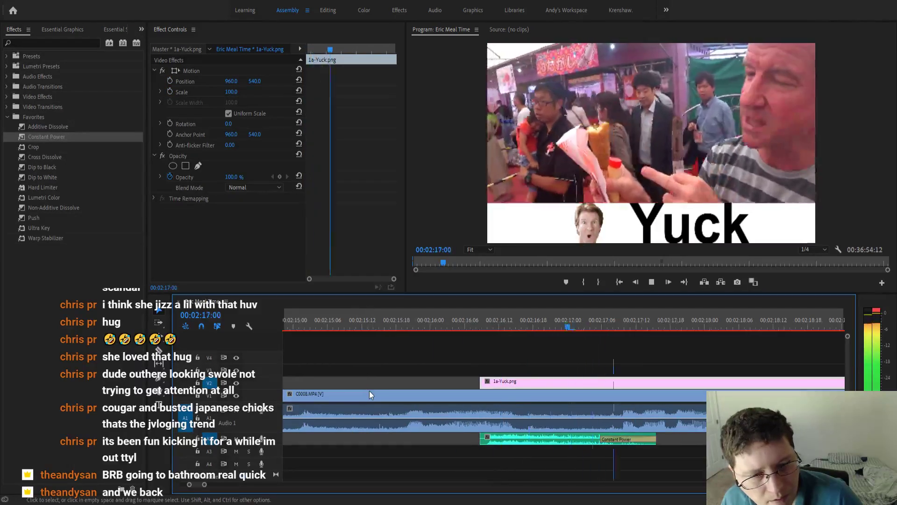
key("minus")
key("minus")
key("minus")
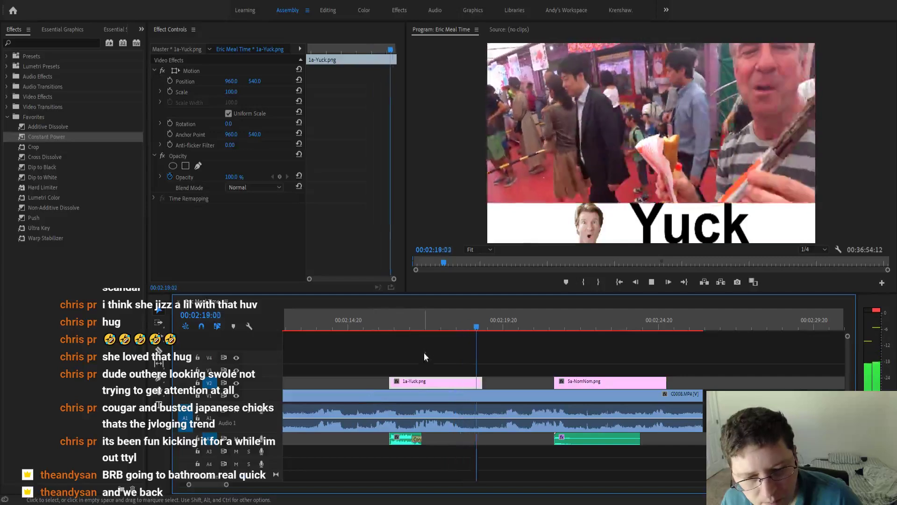
Play on through the NomNom moment and stop at 00:02:24:21.
left_click(430, 340)
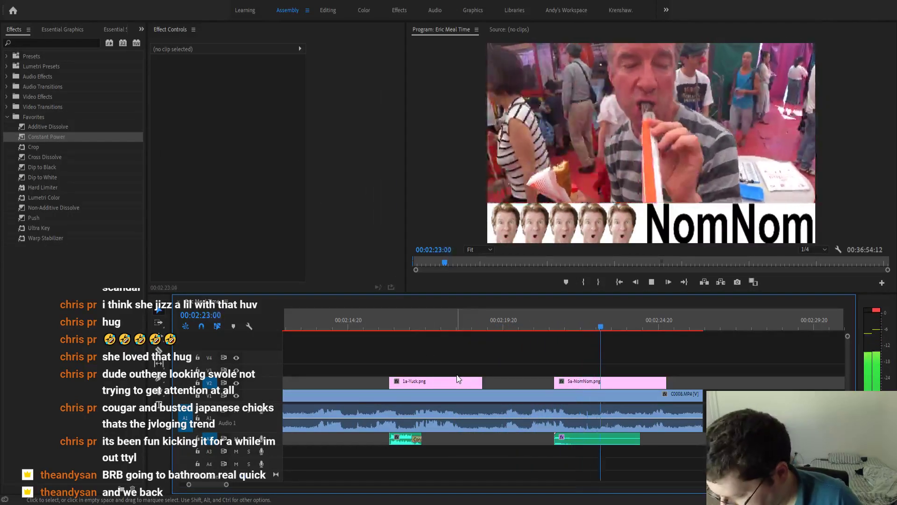
key("minus")
key("minus")
key("minus")
key("space")
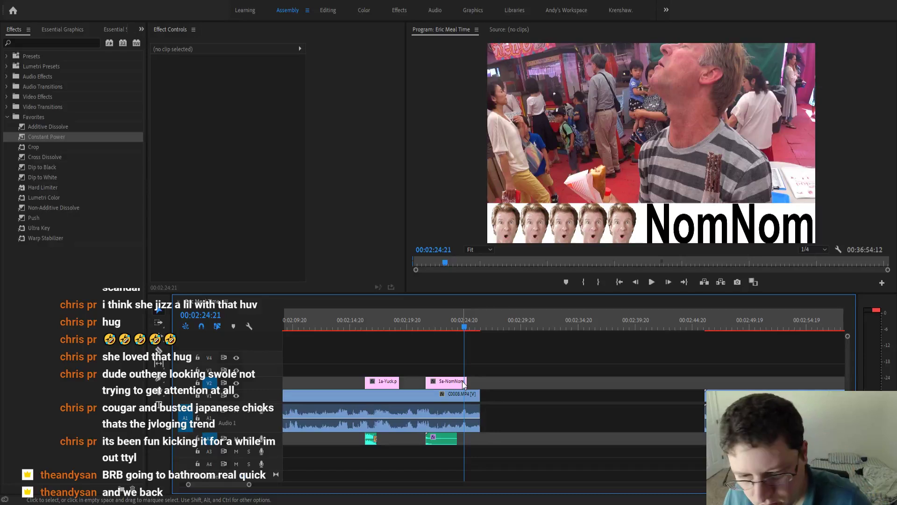
Shorten the sequence's marked range so it ends with the last clip, giving a duration of 00:35:14:17.
key("minus")
key("minus")
key("minus")
key("minus")
key("minus")
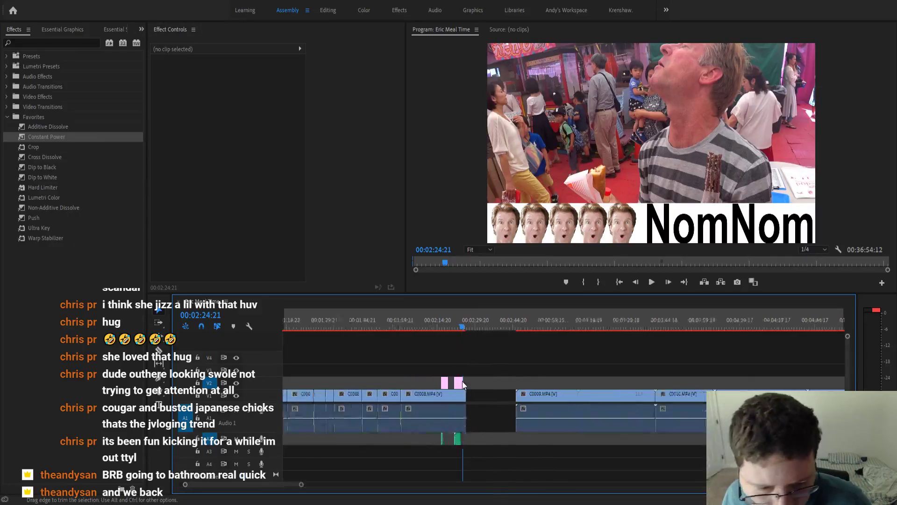
key("minus")
key("minus")
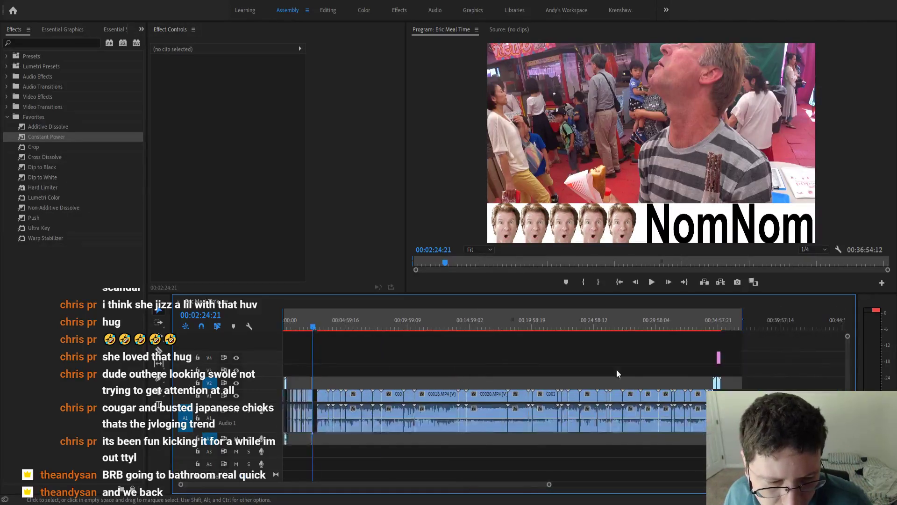
left_click_drag(741, 318, 721, 319)
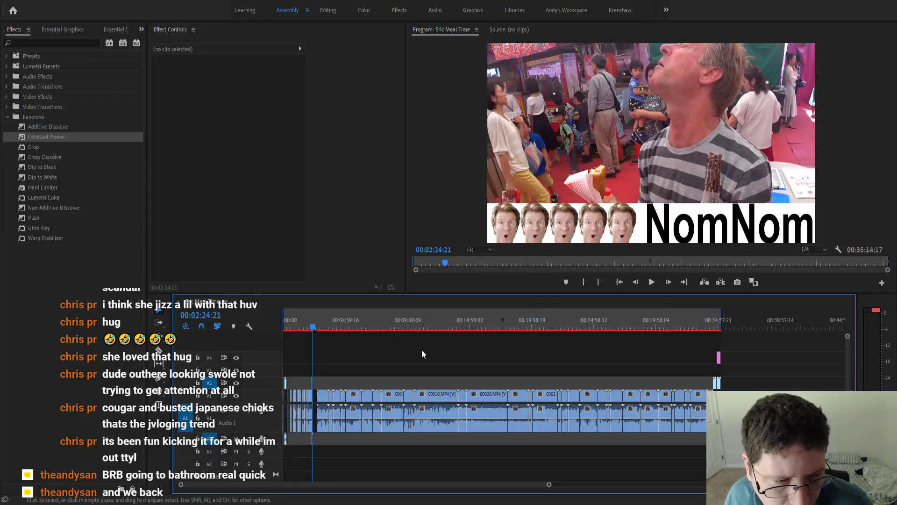
Play the start of C0009.MP4, cut the clip at 00:02:53:11, and ripple delete the part before the cut.
key("equal")
key("equal")
key("equal")
key("equal")
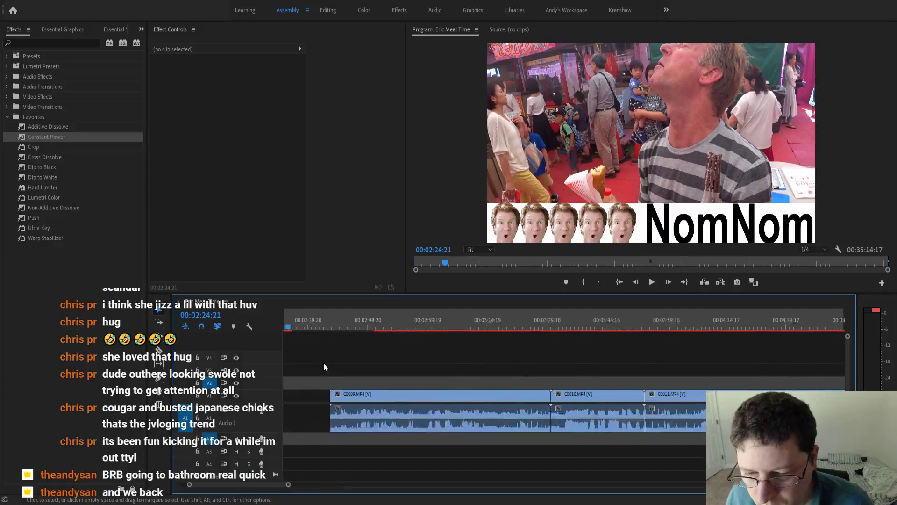
left_click(399, 327)
key("space")
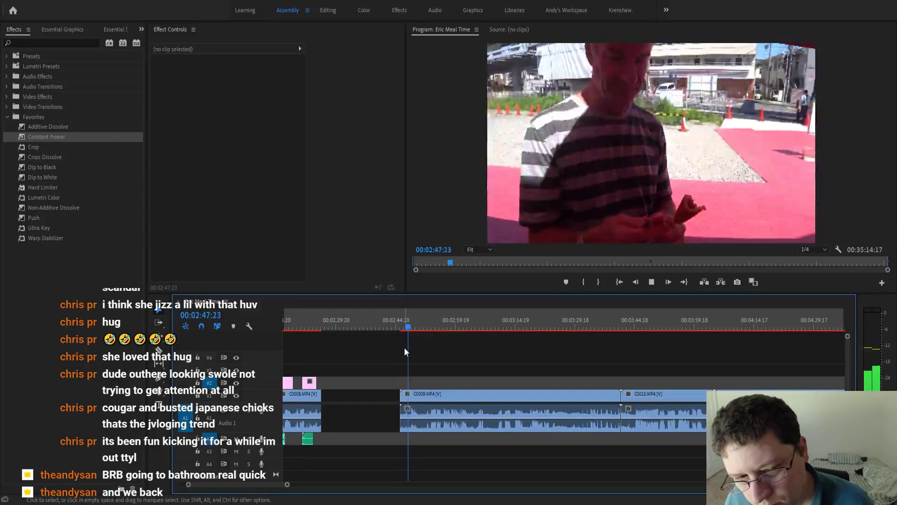
left_click(427, 324)
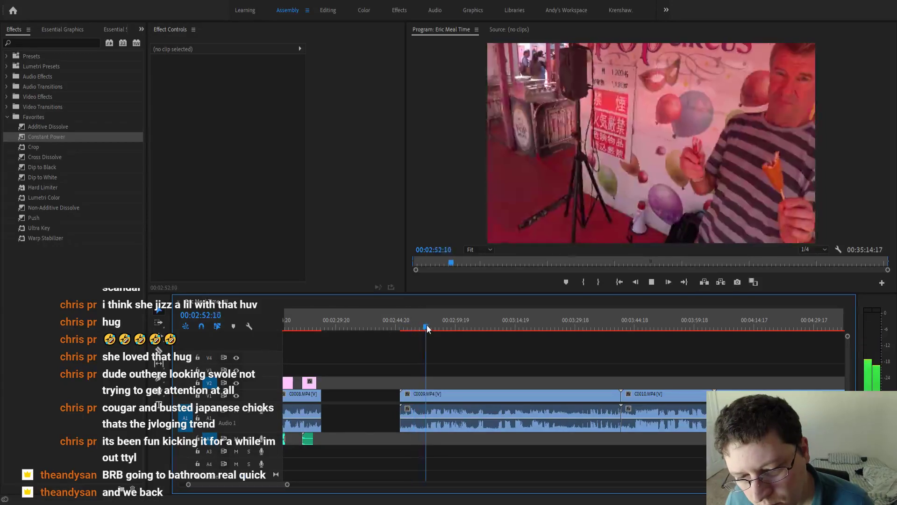
scroll(436, 339, "up", 3)
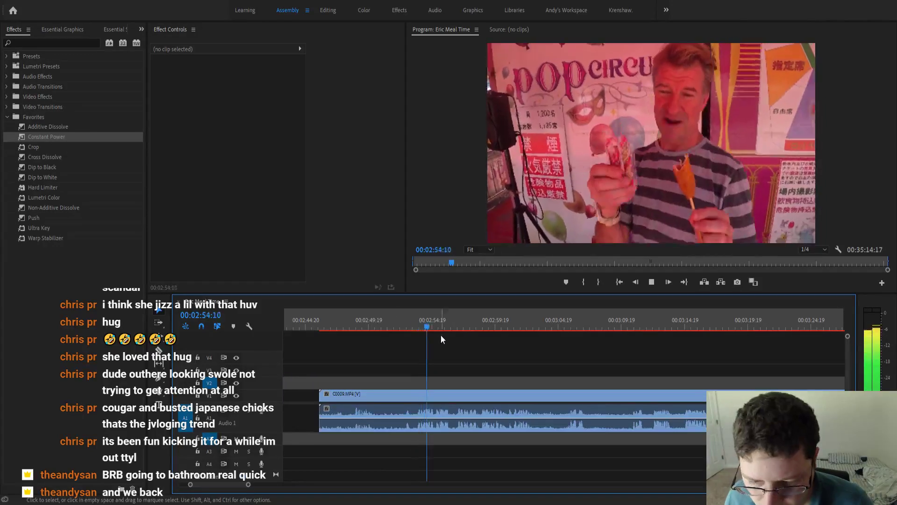
scroll(436, 332, "up", 2)
left_click_drag(455, 325, 405, 341)
key("ctrl+k")
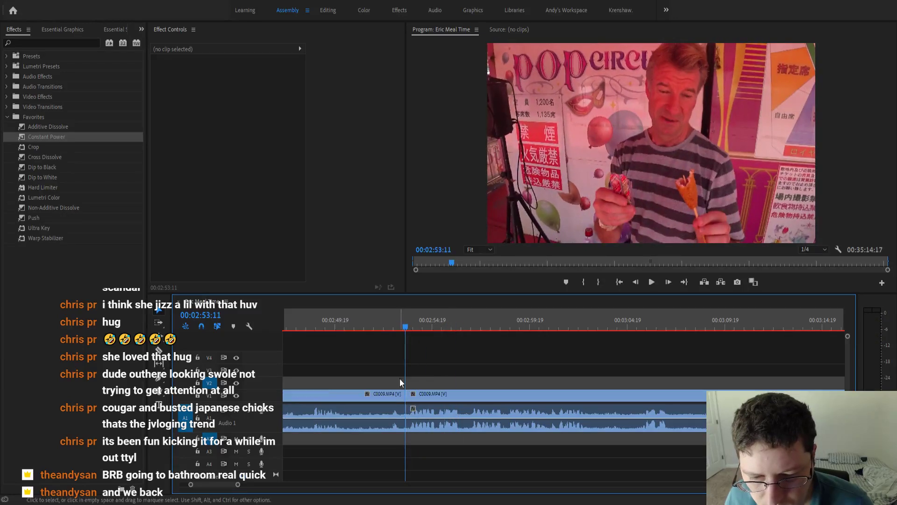
left_click(391, 398)
key("shift+Delete")
scroll(391, 400, "down", 4)
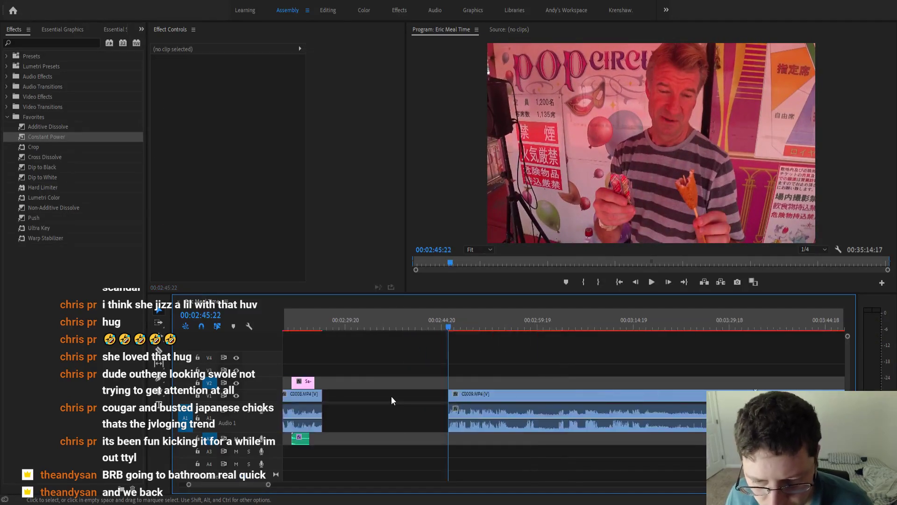
Move the trimmed C0009.MP4 clip earlier so it directly follows the end of C0008.MP4.
scroll(391, 397, "up", 3)
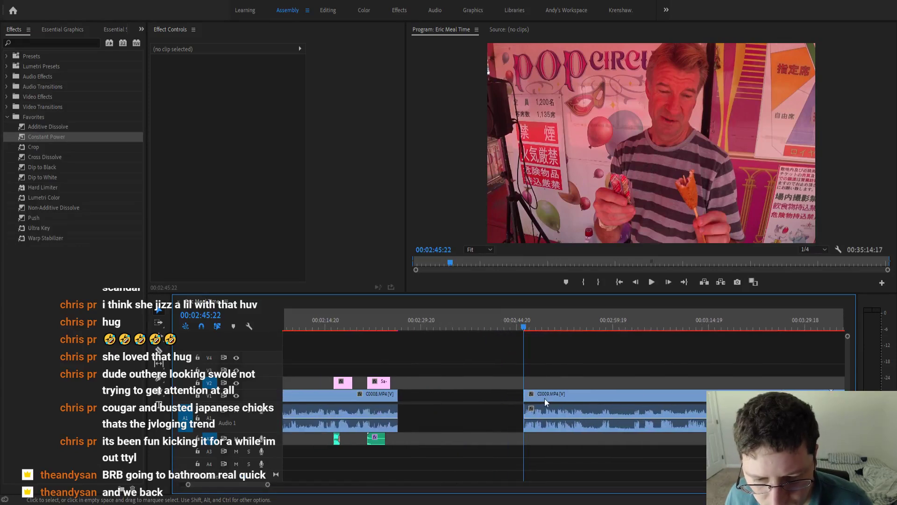
left_click(556, 397)
left_click_drag(556, 397, 431, 397)
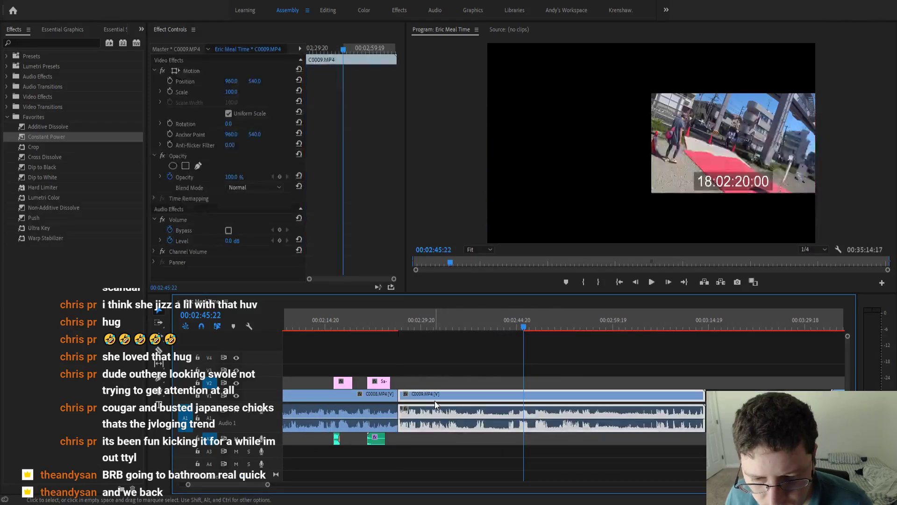
Add Constant Power and Additive Dissolve transitions between C0008.MP4 and C0009.MP4, and play the join from about 00:02:24:03.
left_click_drag(43, 135, 316, 357)
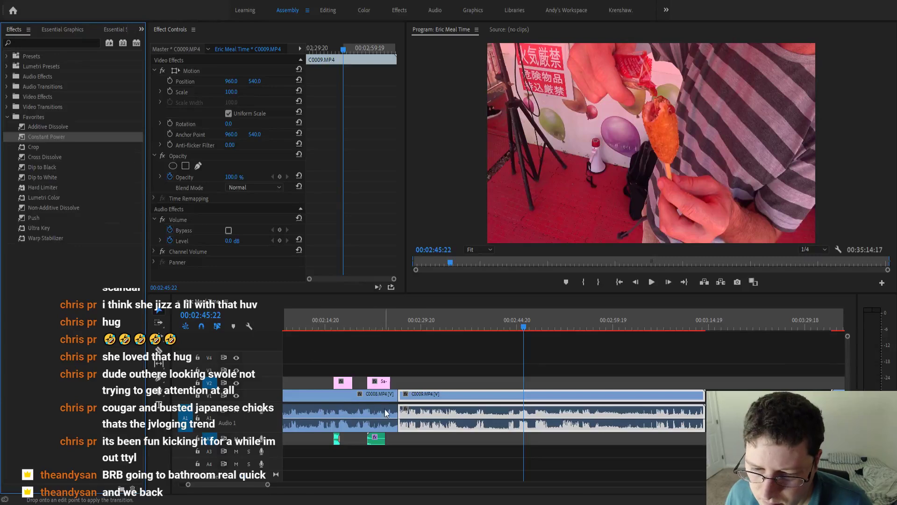
left_click_drag(404, 423, 399, 414)
scroll(399, 415, "up", 4)
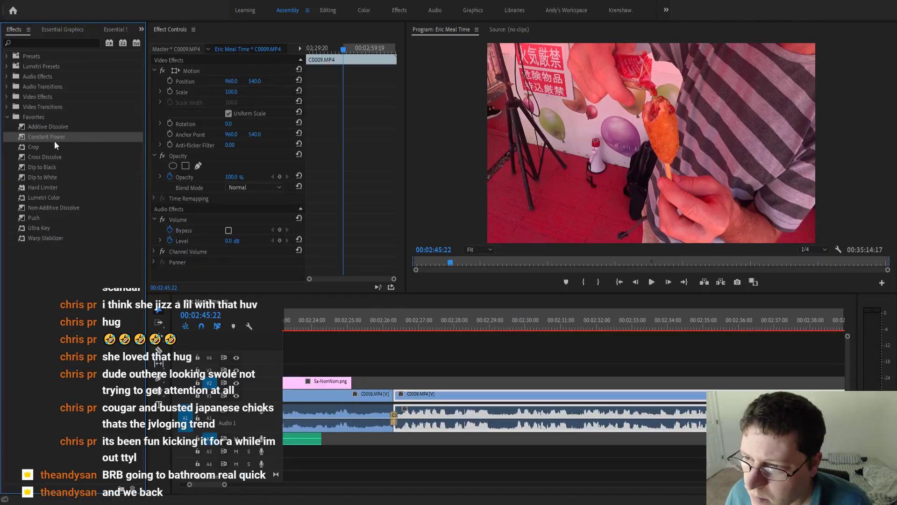
left_click(56, 130)
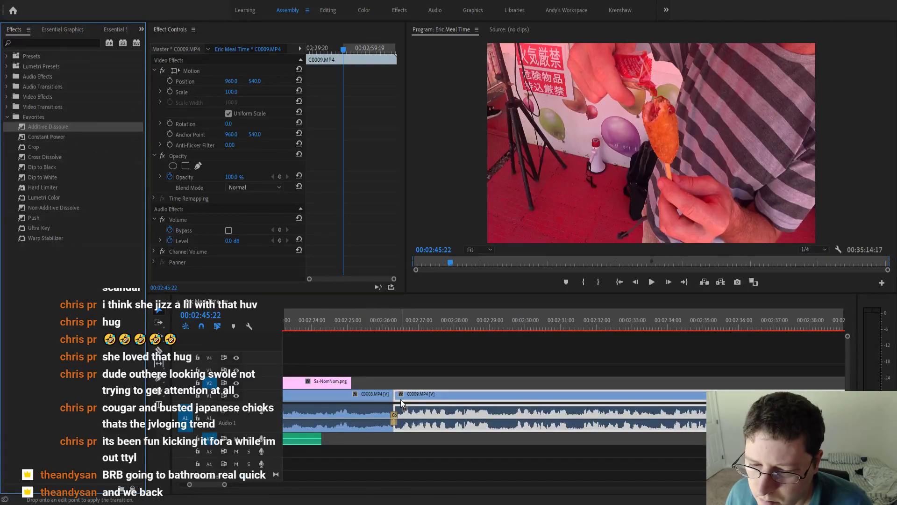
left_click_drag(397, 408, 394, 397)
left_click(318, 326)
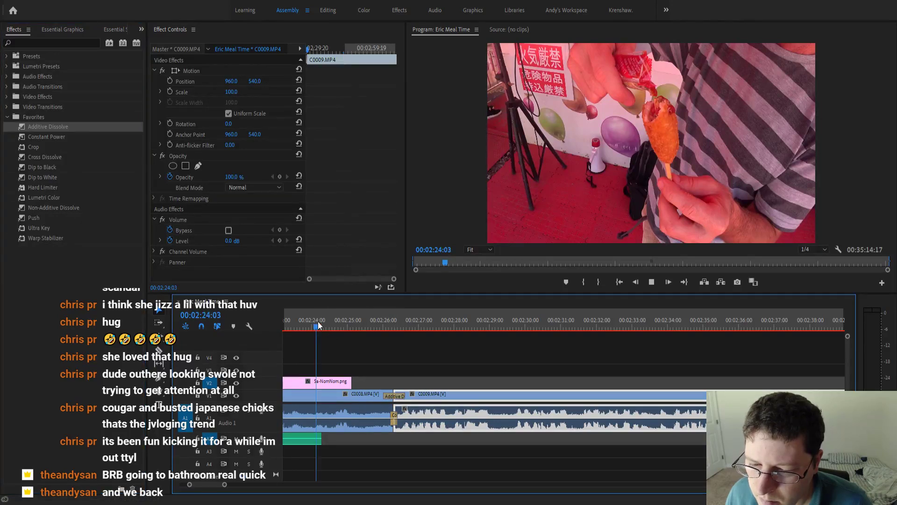
key("space")
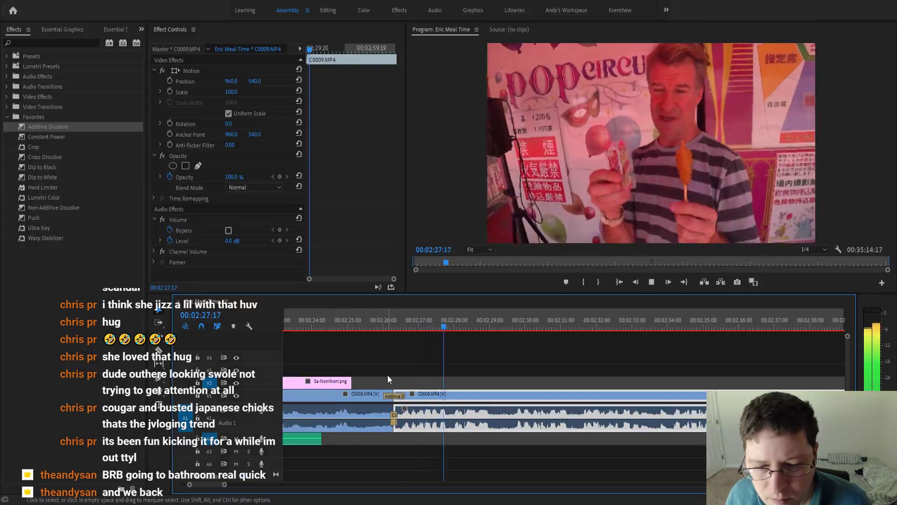
Play C0009.MP4 up to the tasting verdict and place the 3a-Meh.png image on V2 at 00:03:08:20.
key("minus")
key("minus")
key("minus")
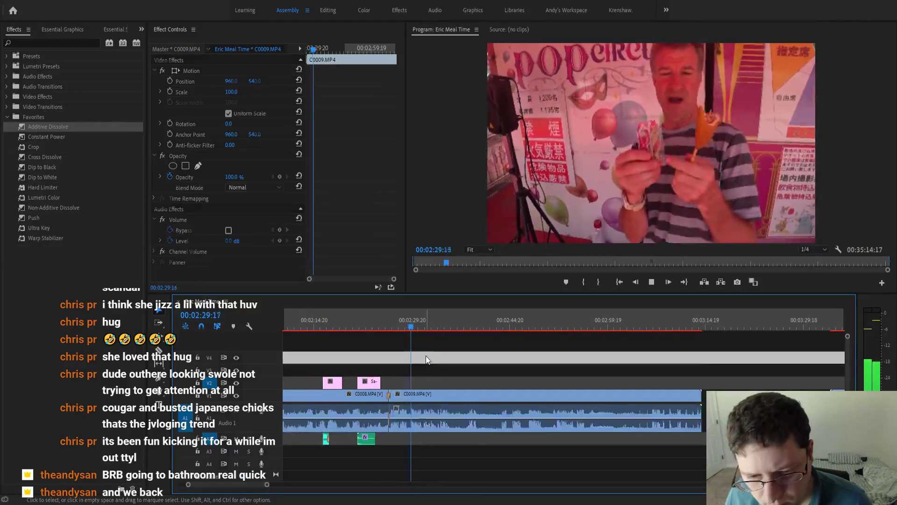
left_click(436, 341)
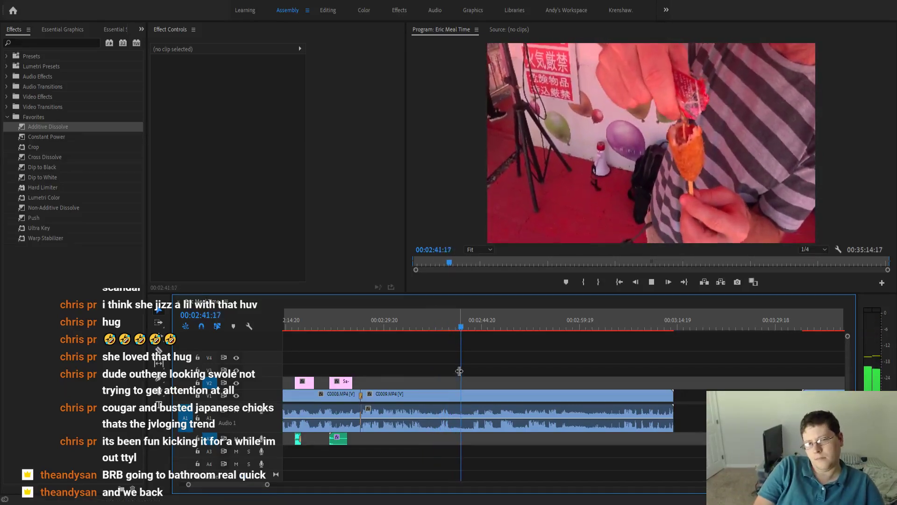
scroll(459, 379, "down", 4)
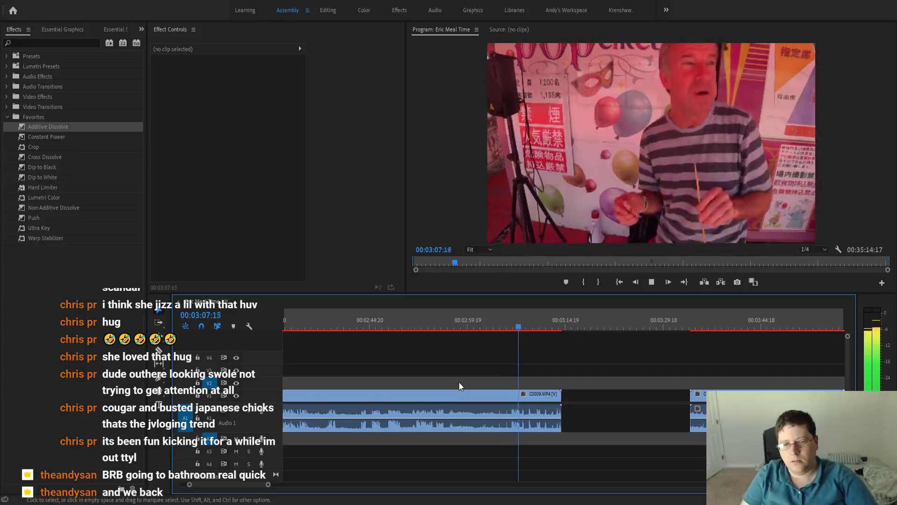
key("space")
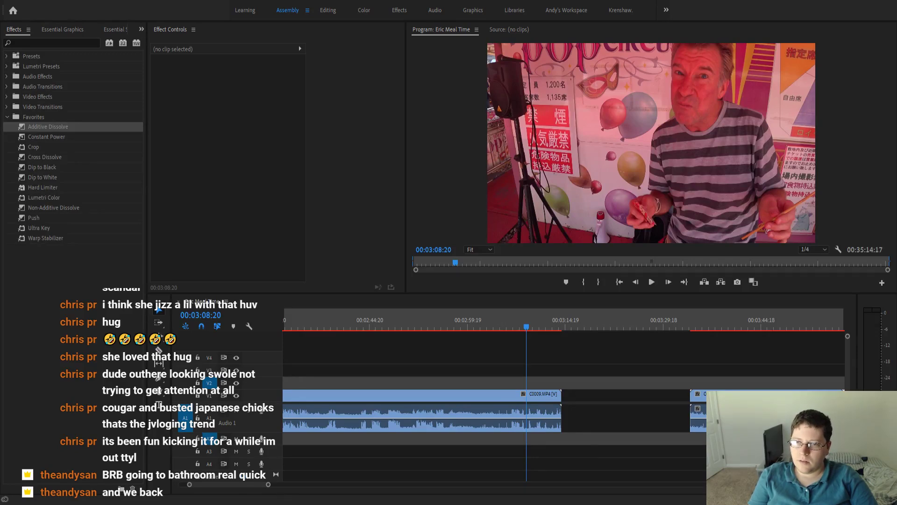
left_click_drag(896, 395, 535, 384)
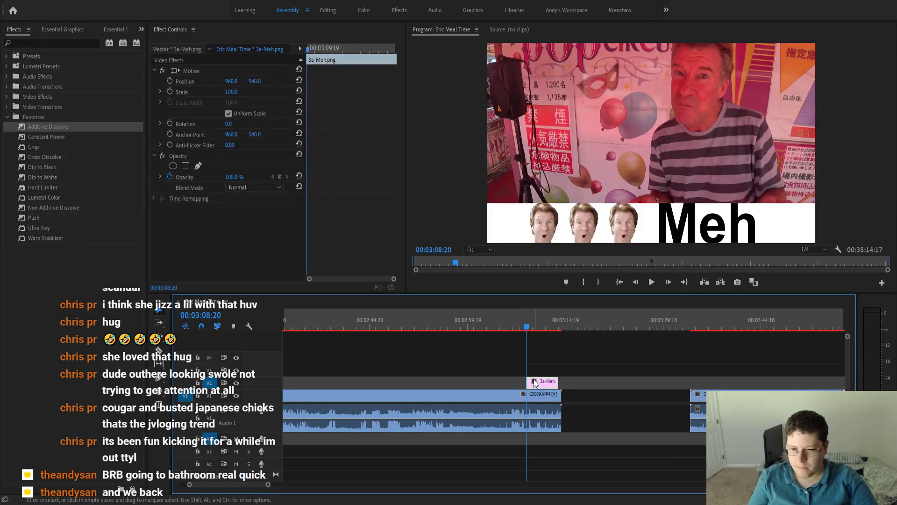
Bring the Ship_Bell.wav sound on A2 over from the NomNom moment to just past the 3a-Meh.png image.
scroll(357, 375, "up", 10)
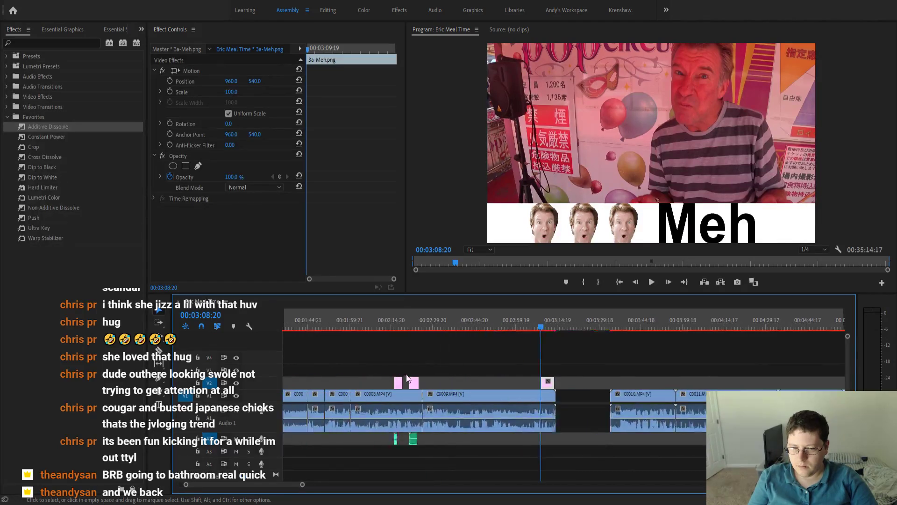
left_click_drag(375, 438, 694, 441)
scroll(693, 441, "down", 5)
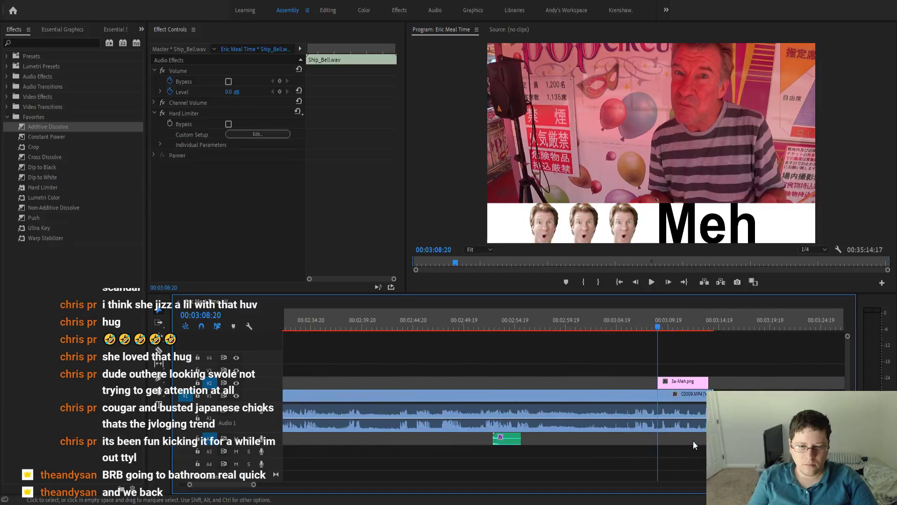
left_click_drag(514, 439, 736, 451)
Play the verdict from 00:03:06:12 and move the 3a-Meh.png image to start at 00:03:08:06.
scroll(699, 421, "up", 3)
left_click(522, 312)
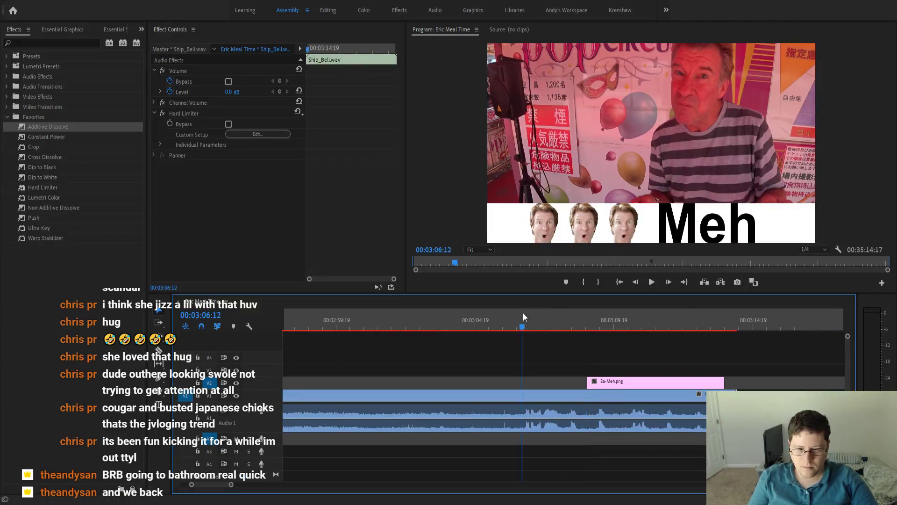
key("space")
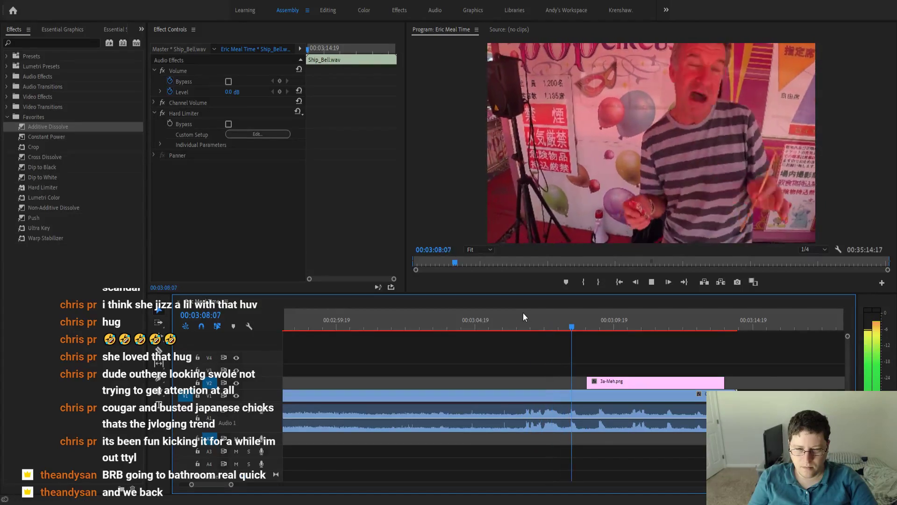
key("space")
scroll(566, 343, "up", 2)
left_click(571, 328)
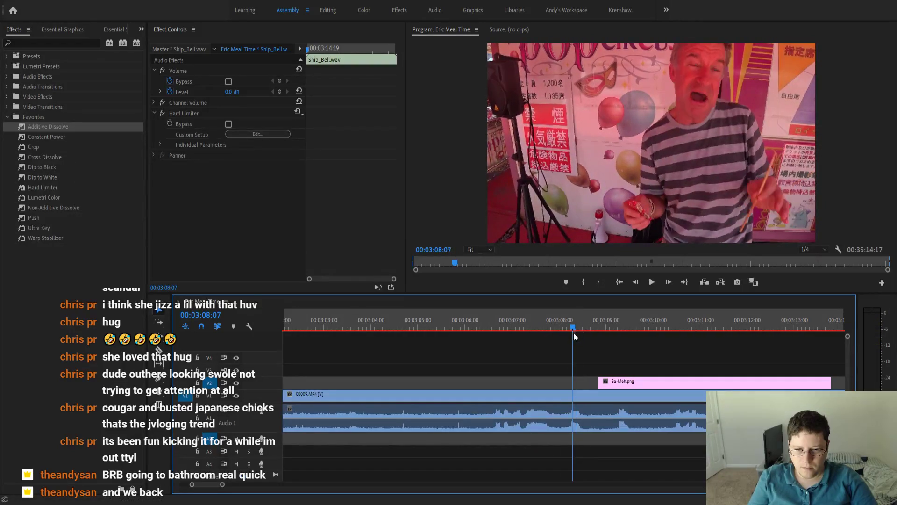
left_click_drag(625, 383, 598, 386)
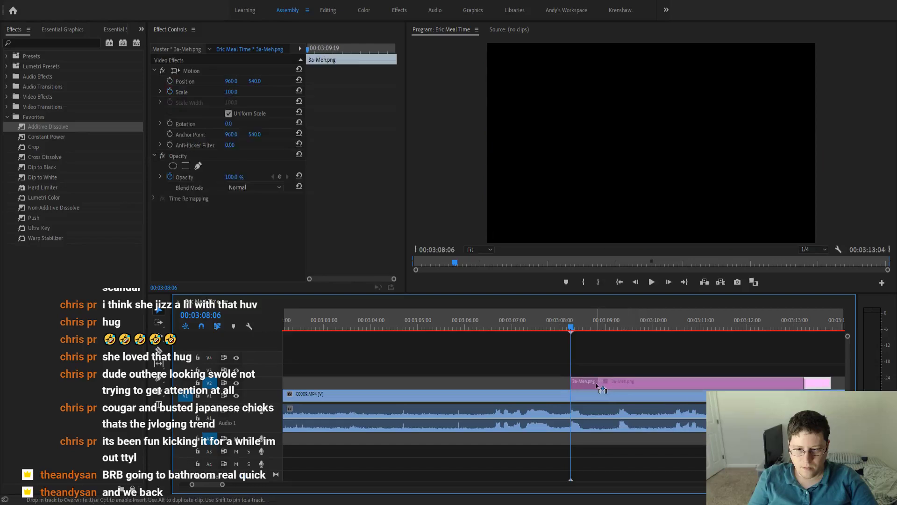
Align the Ship_Bell.wav clip on A2 with the start of the 3a-Meh.png image at 00:03:08:06.
scroll(599, 395, "down", 1)
scroll(599, 391, "down", 2)
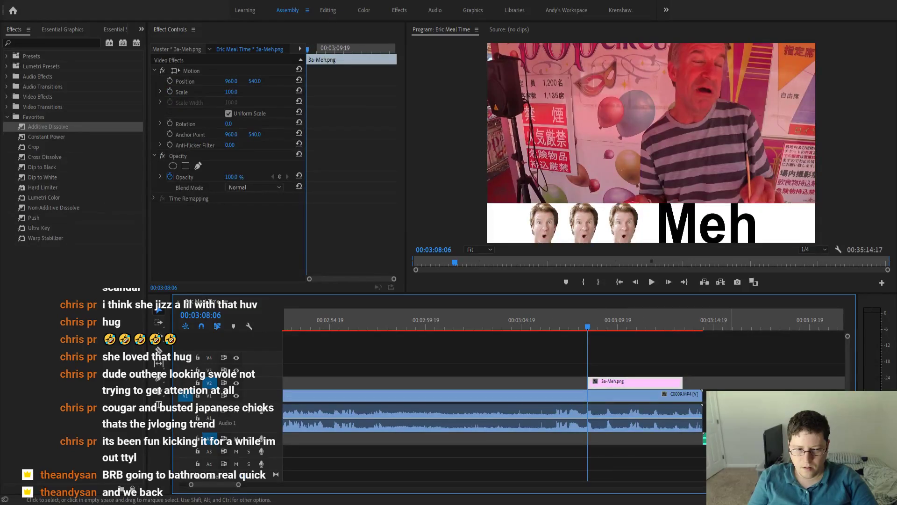
left_click_drag(737, 442, 622, 443)
Play the Meh moment from 00:03:05:00 and set the playhead back to the bell clip's end at 00:03:11:01.
left_click(526, 323)
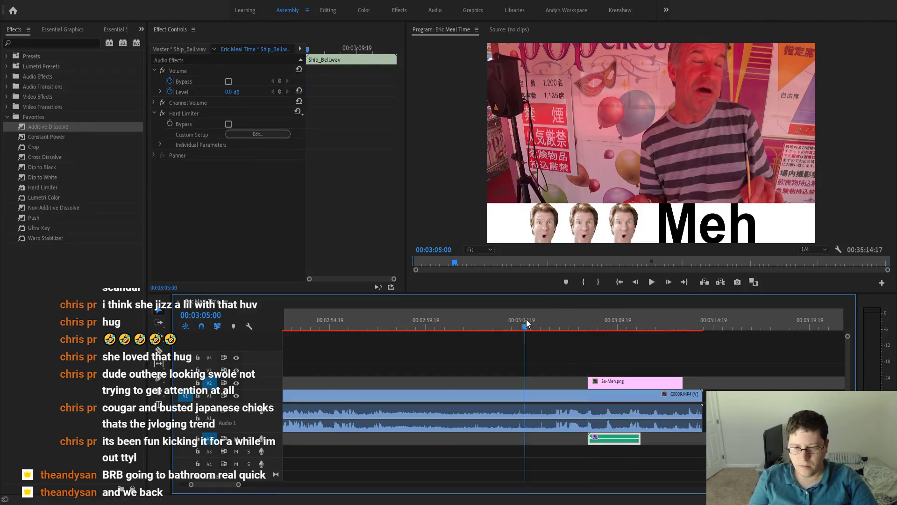
key("space")
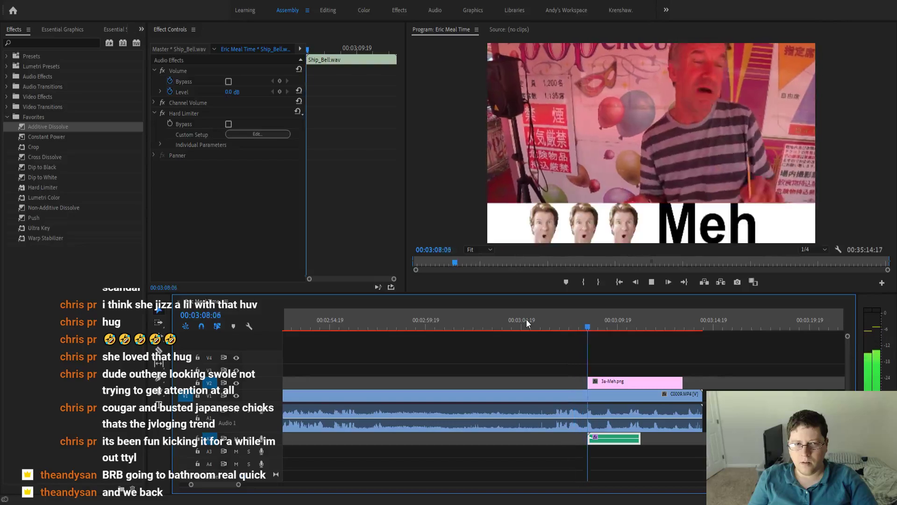
key("=")
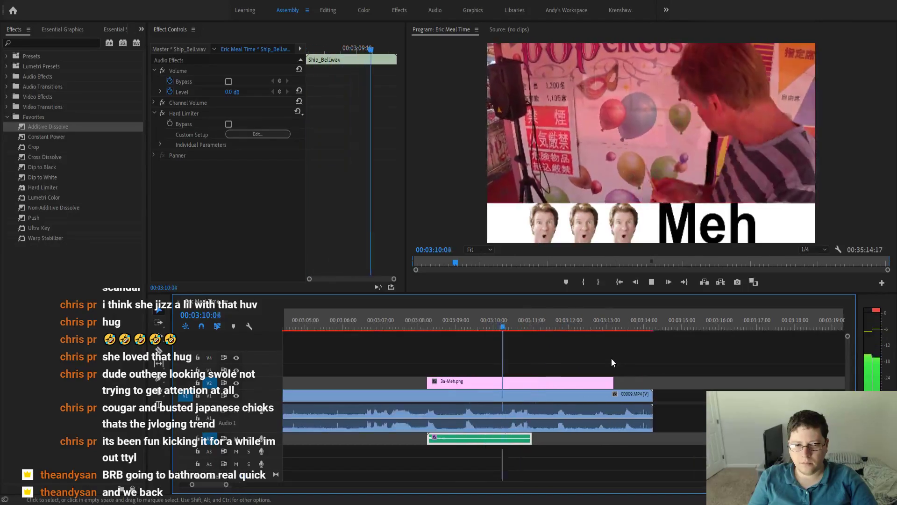
key("space")
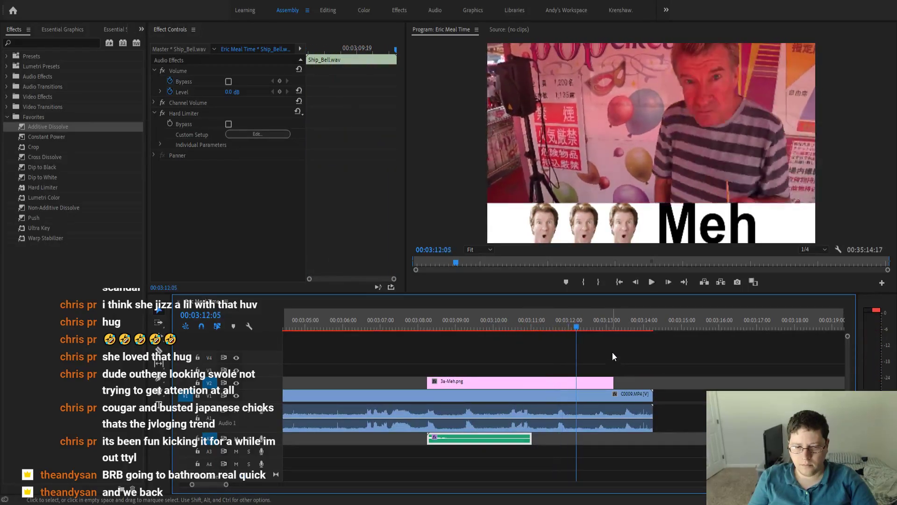
left_click_drag(576, 326, 531, 336)
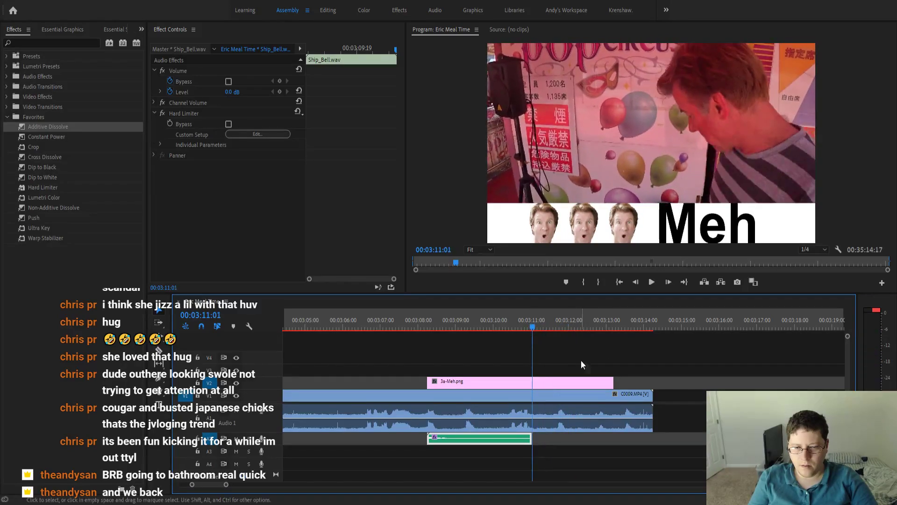
Trim the 3a-Meh.png image to end with the bell clip at 00:03:11:01 and delete the C0009.MP4 footage after that point.
left_click_drag(608, 381, 531, 381)
left_click(605, 322)
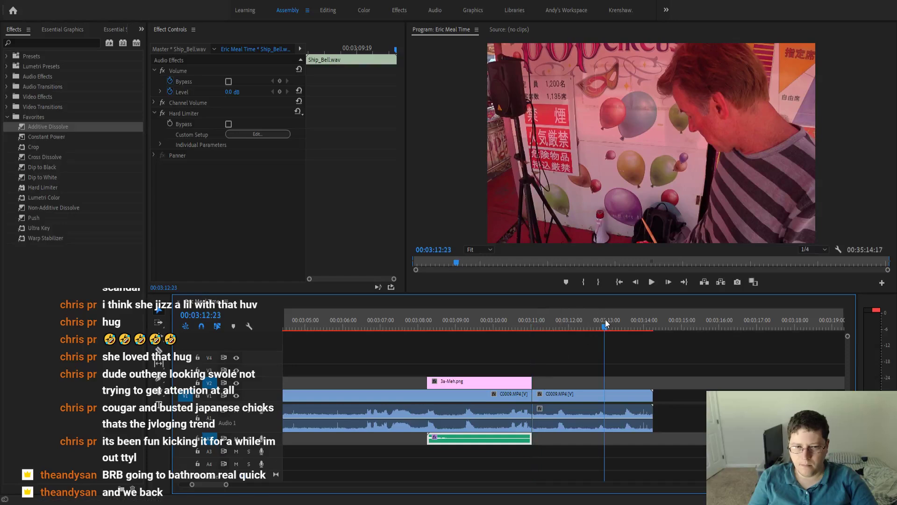
key("space")
left_click(604, 395)
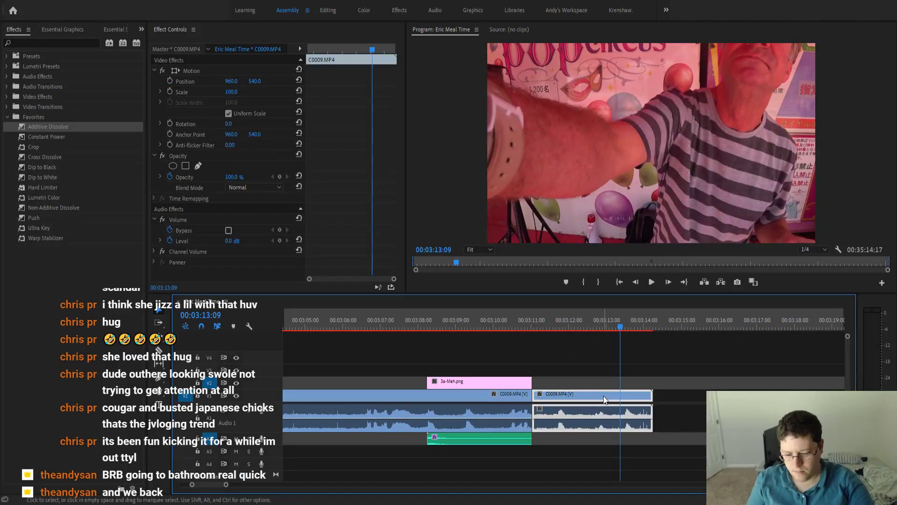
key("Delete")
Play the beginning of the C0010.MP4 clip after the gap to find where its usable footage starts.
key("minus")
key("minus")
key("minus")
key("minus")
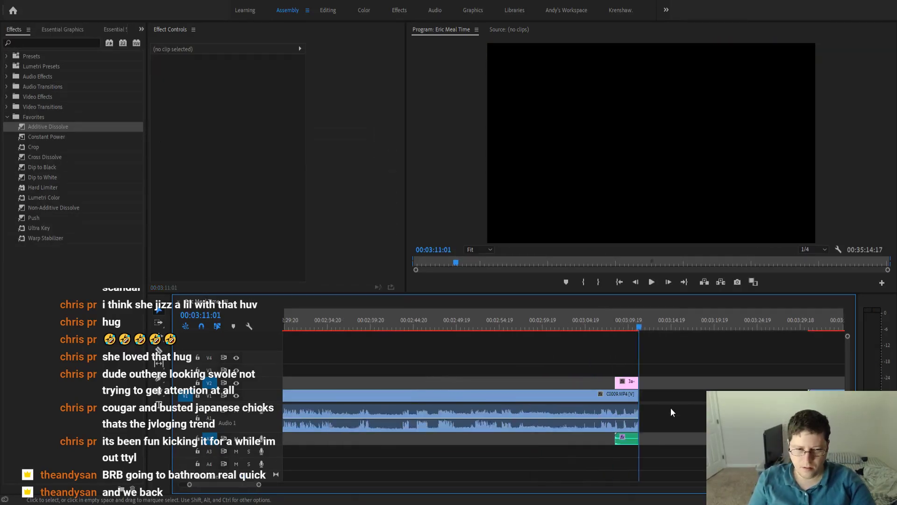
key("minus")
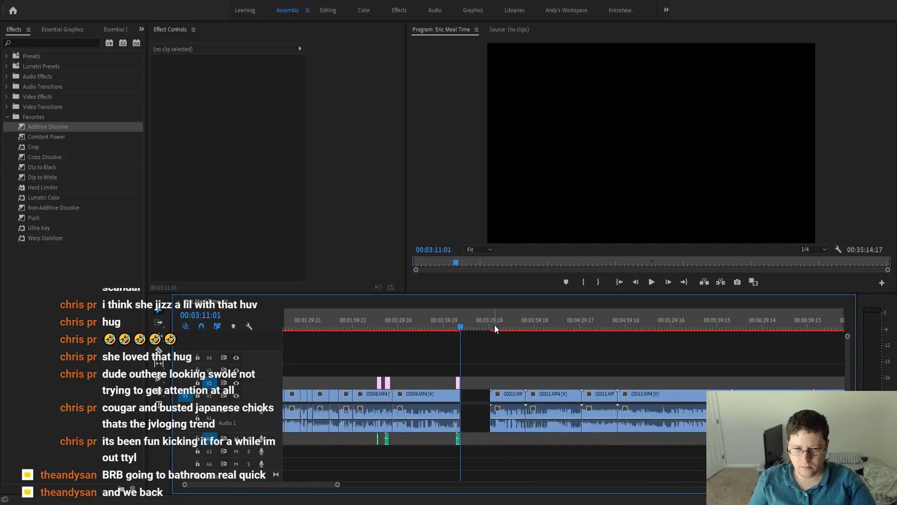
left_click(494, 324)
key("equal")
key("space")
key("equal")
key("equal")
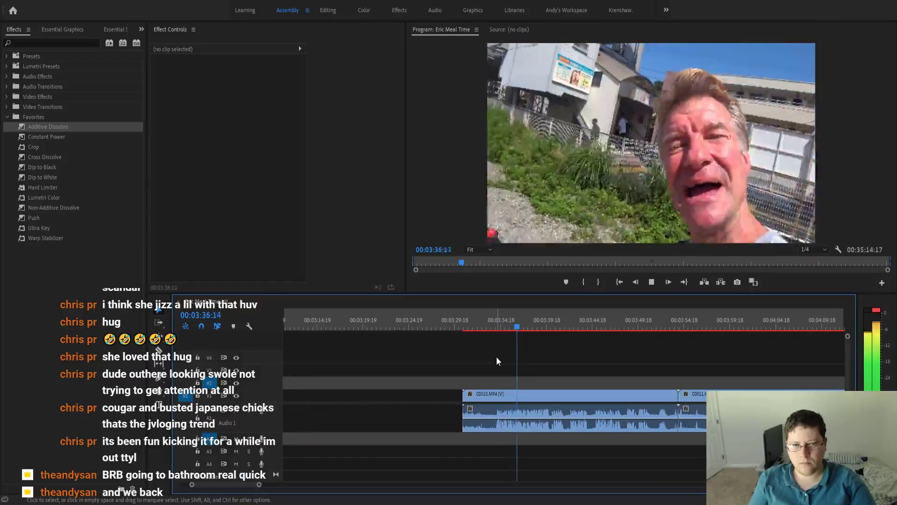
key("equal")
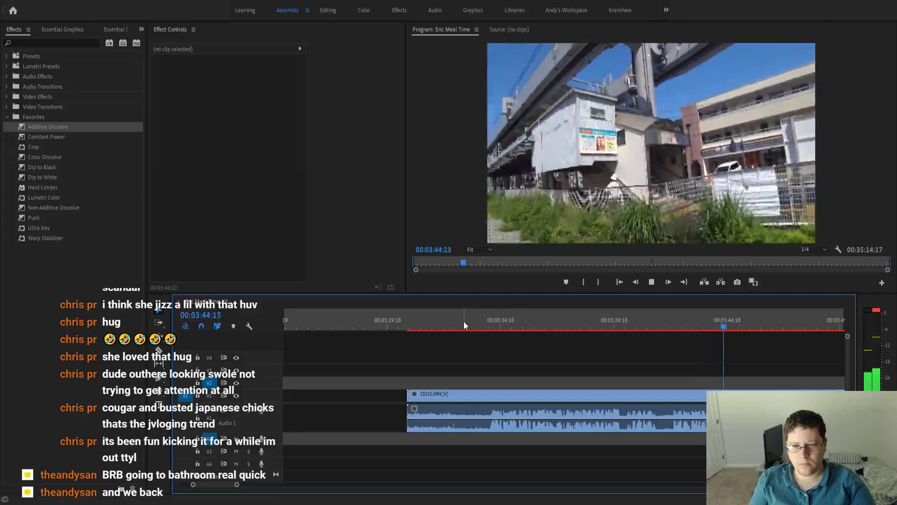
Ripple-trim the opening of C0010.MP4 up to 00:03:33:21.
left_click(463, 320)
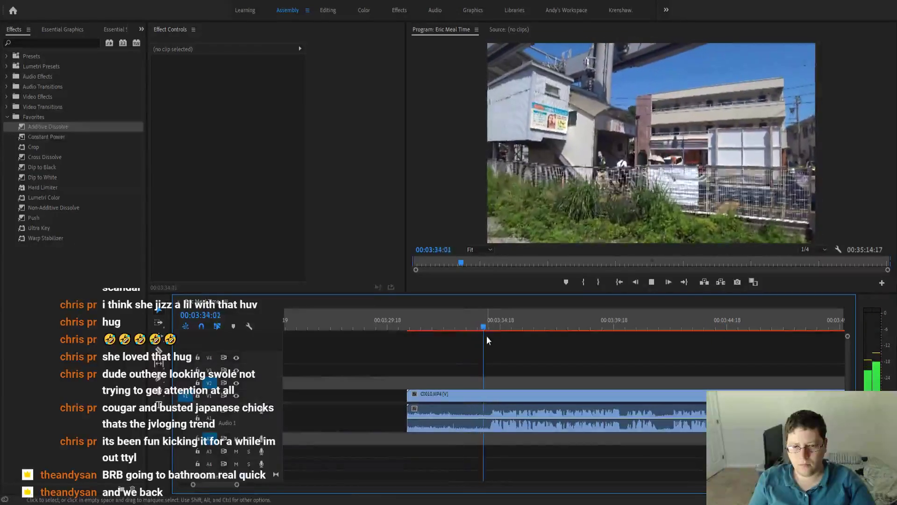
key("space")
left_click_drag(495, 327, 480, 329)
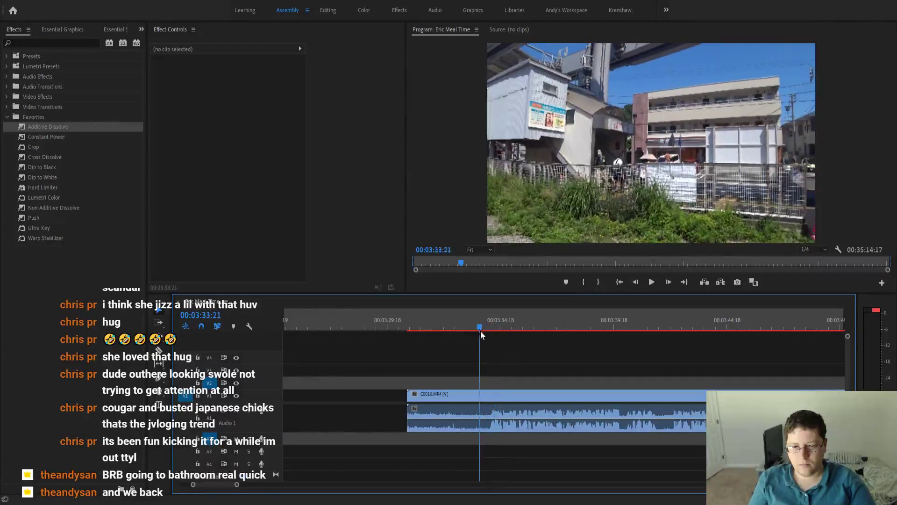
key("ctrl+k")
left_click(458, 394)
key("q")
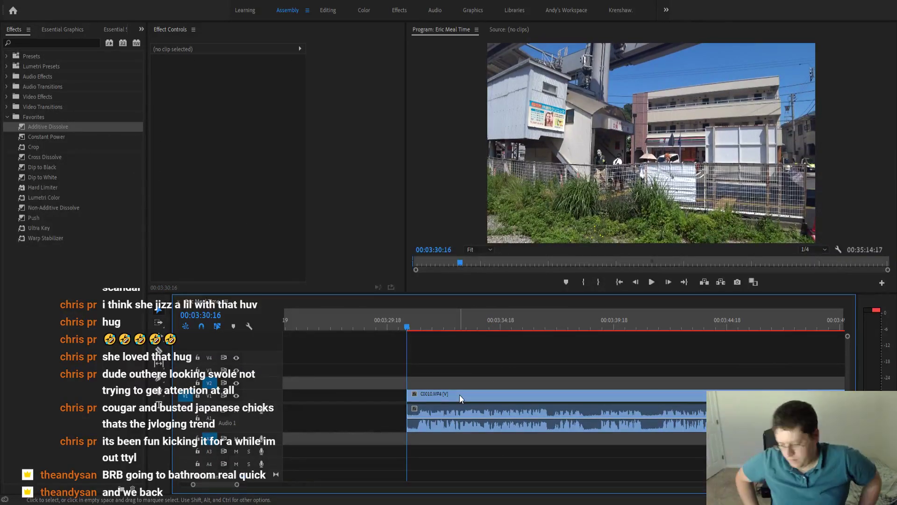
Play C0010.MP4 from 00:03:30:16 toward its end to look for a closing cut point.
key("space")
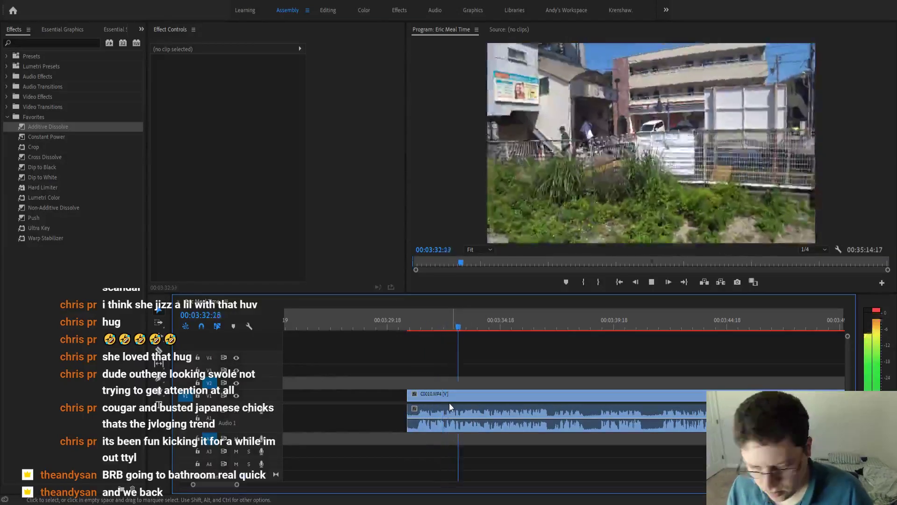
key("minus")
key("minus")
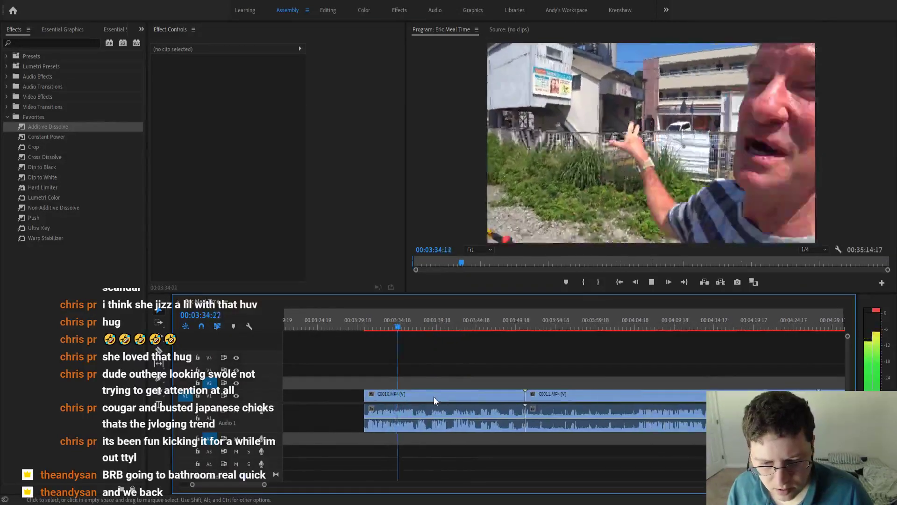
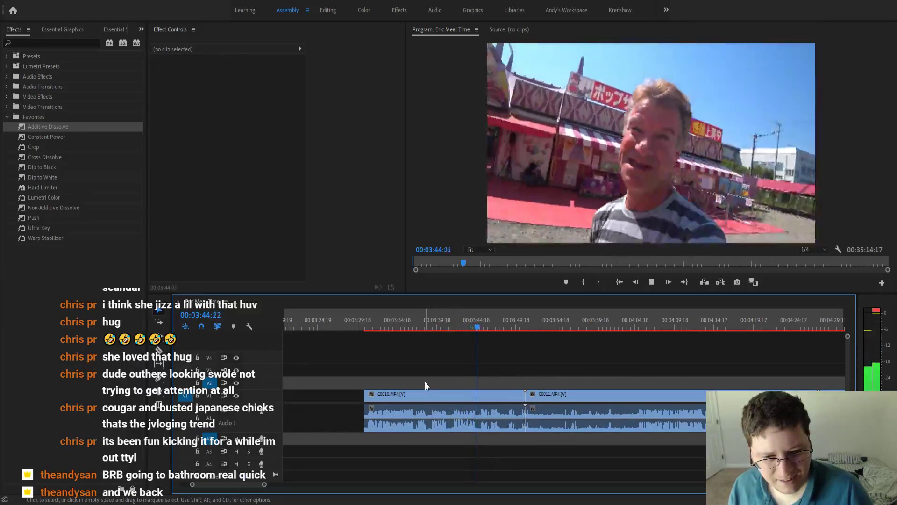
key("equal")
key("equal")
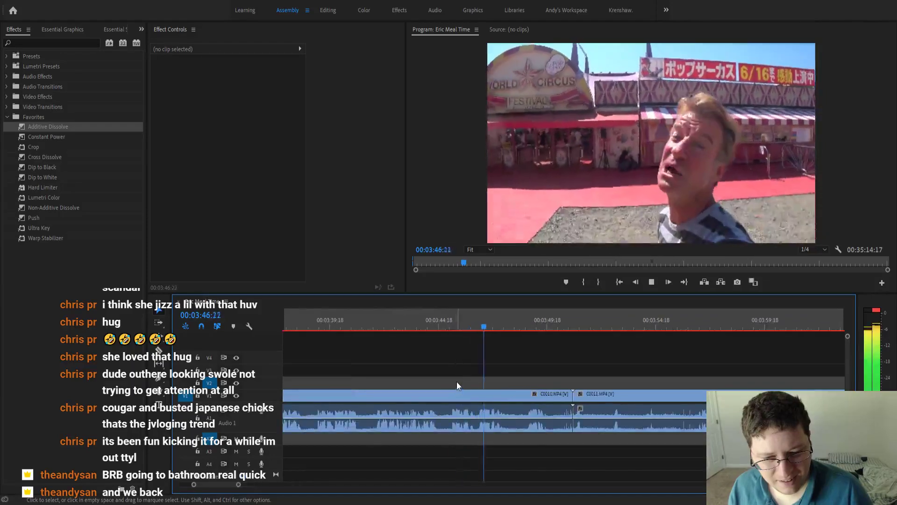
key("space")
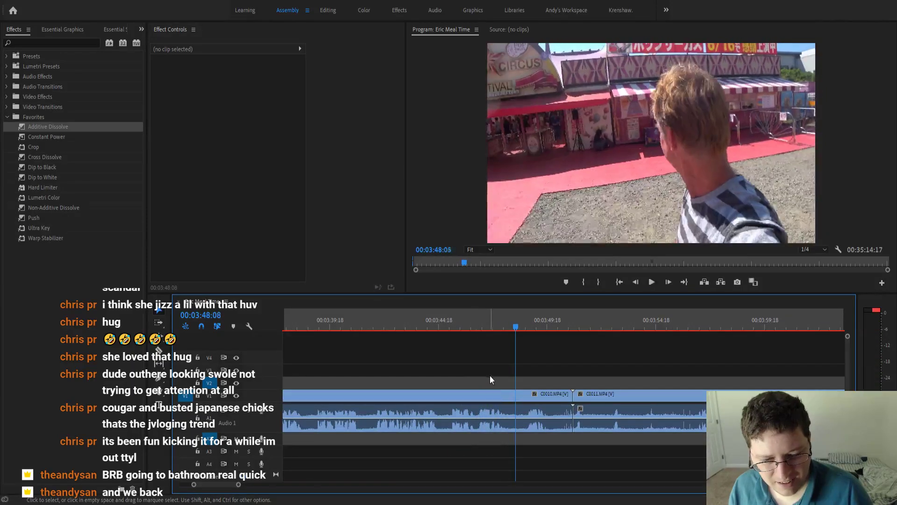
key("space")
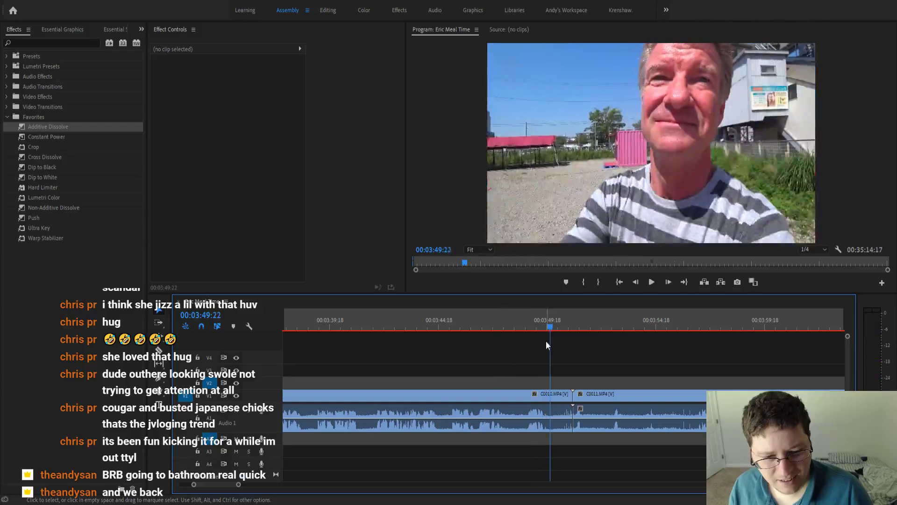
Split C0010.MP4 at 00:03:48:06 and ripple delete the remaining tail before C0011.MP4.
left_click(551, 330)
left_click_drag(549, 328, 477, 340)
key("space")
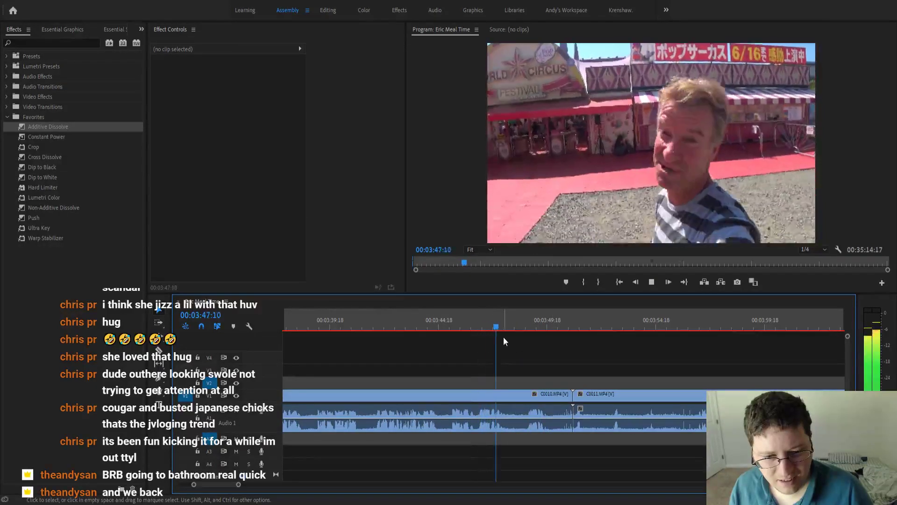
key("space")
key("ctrl+k")
key("minus")
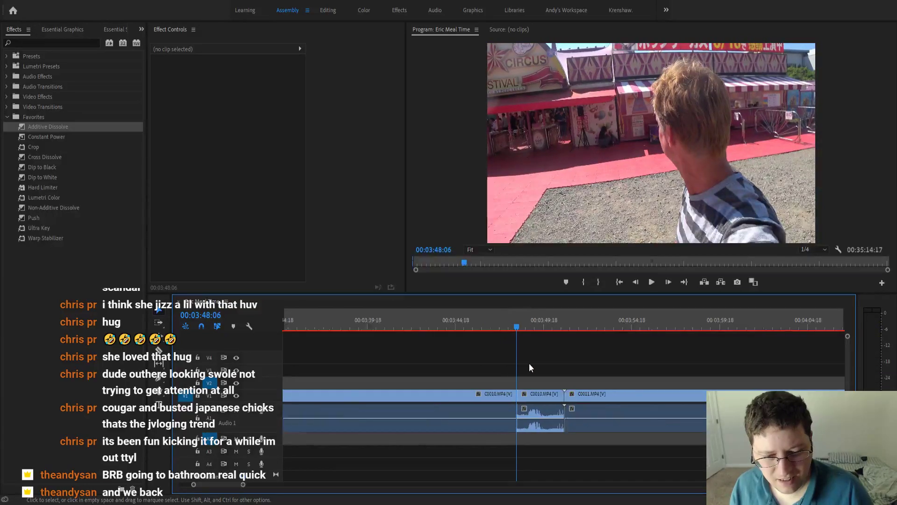
left_click(539, 398)
key("shift+Delete")
Skim the first part of C0011.MP4 from 00:03:48:06, stopping at about 00:04:03.
key("space")
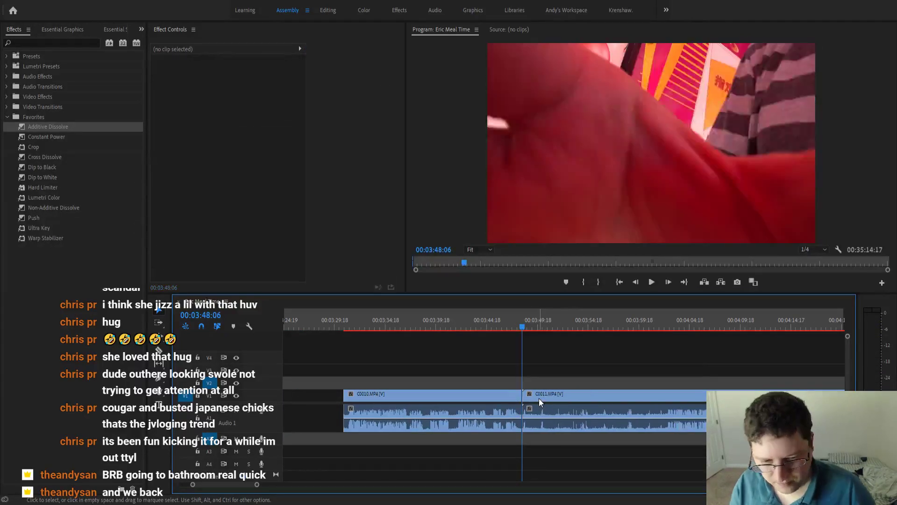
left_click(565, 321)
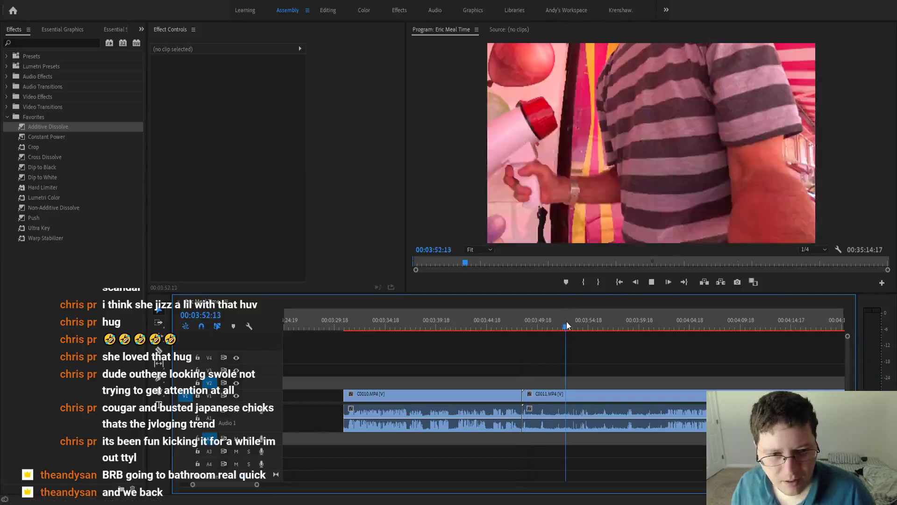
left_click(591, 322)
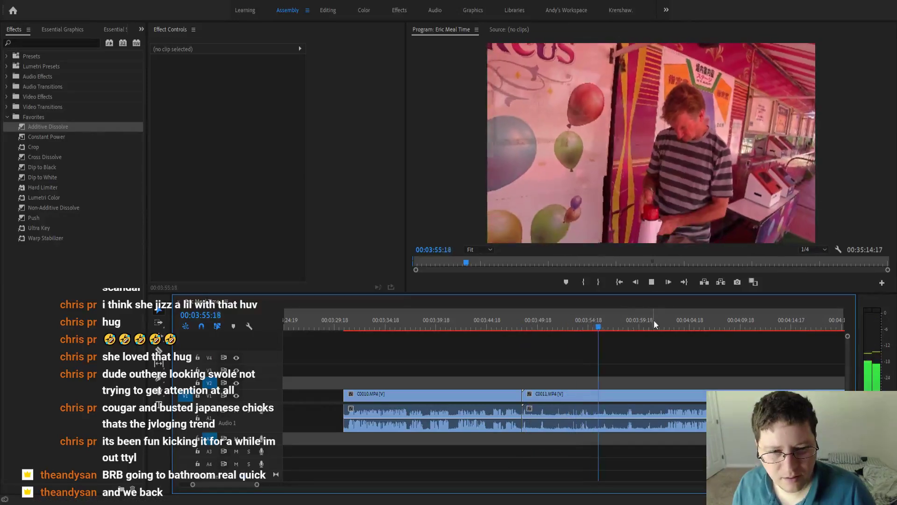
left_click(656, 320)
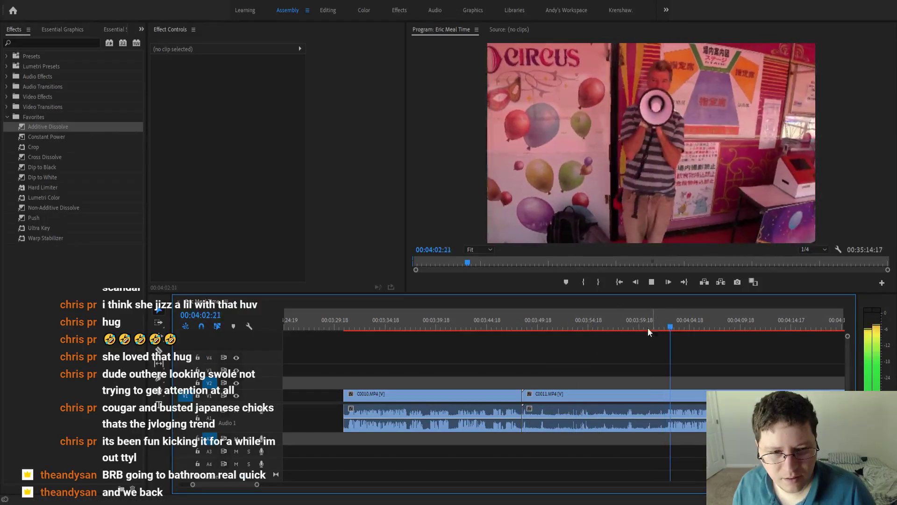
key("space")
Move the C0010.MP4 clip earlier into the gap after C0009.MP4, leaving it separated from its neighbouring clips.
scroll(435, 375, "up", 2)
scroll(448, 379, "down", 2)
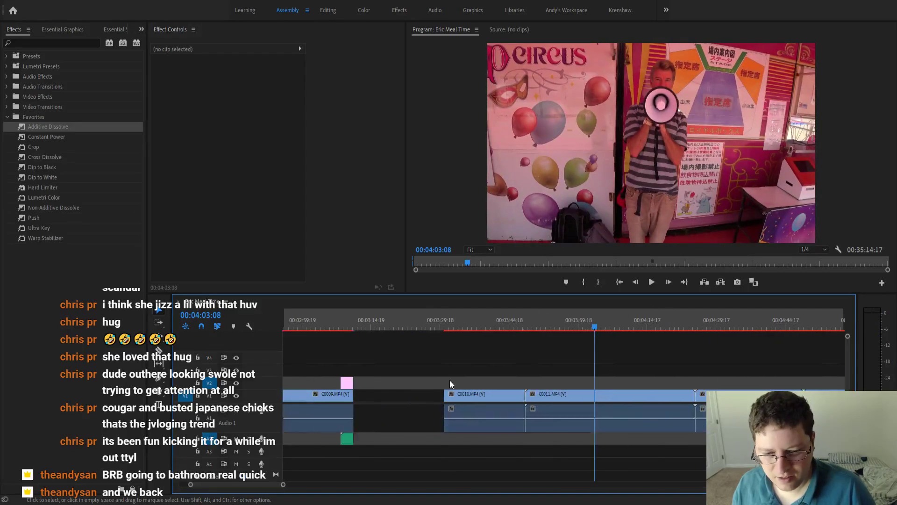
left_click_drag(481, 397, 417, 398)
Skim the rest of C0011.MP4 up to 00:04:21:02 and ripple delete the whole clip.
key("space")
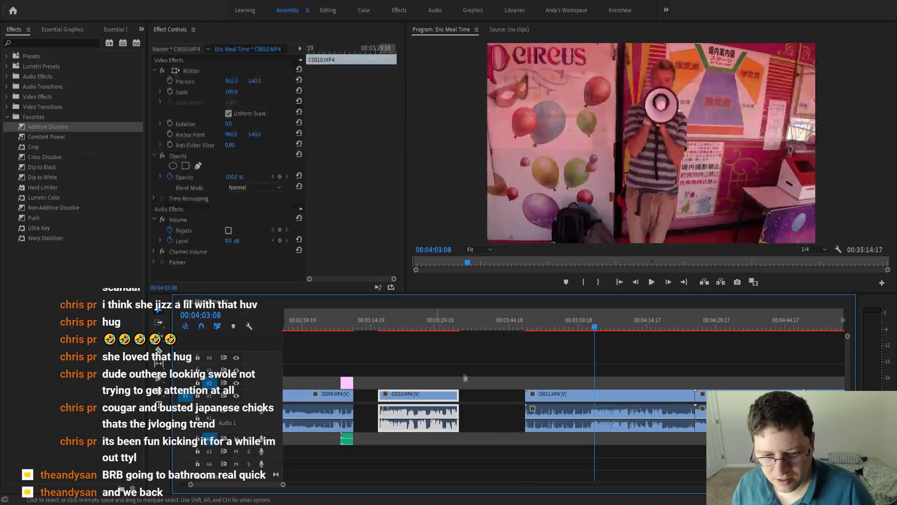
left_click(622, 329)
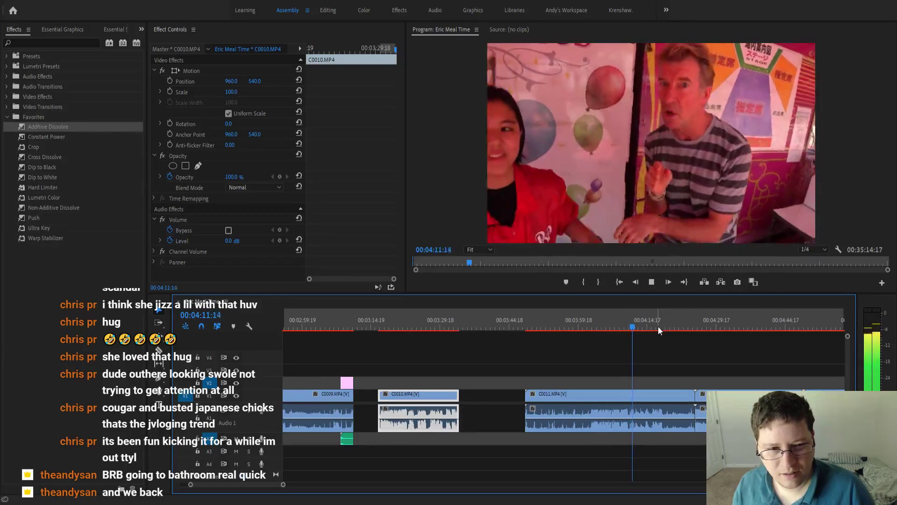
left_click(660, 329)
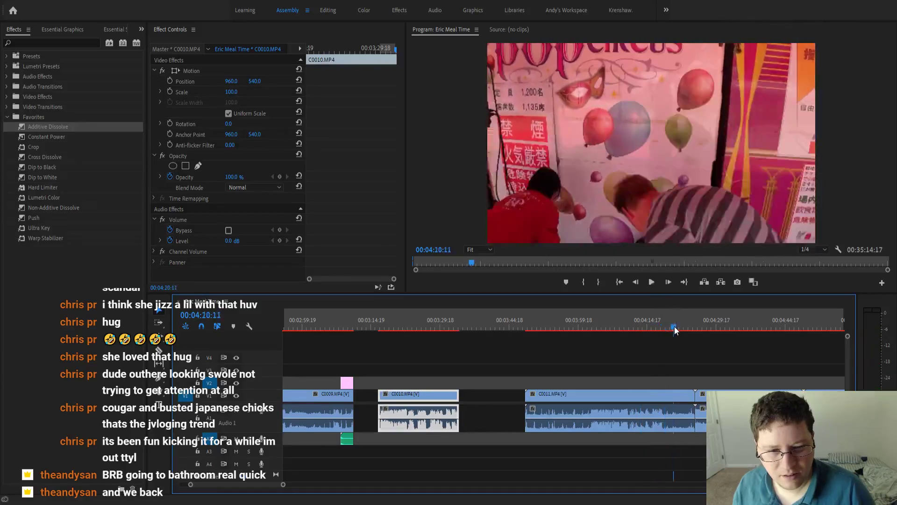
key("space")
left_click(632, 394)
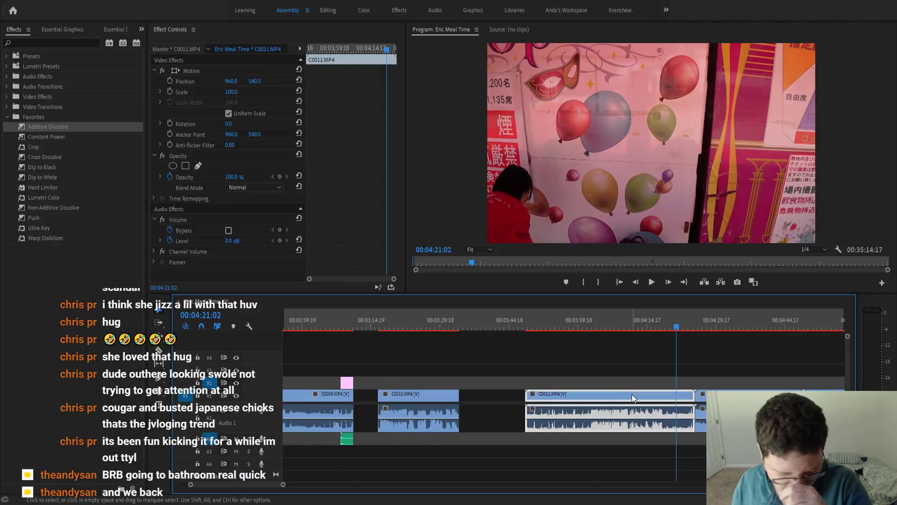
key("shift+Delete")
Skim C0012.MP4 from its start at 00:03:48:06 through to near its end.
key("Up")
key("space")
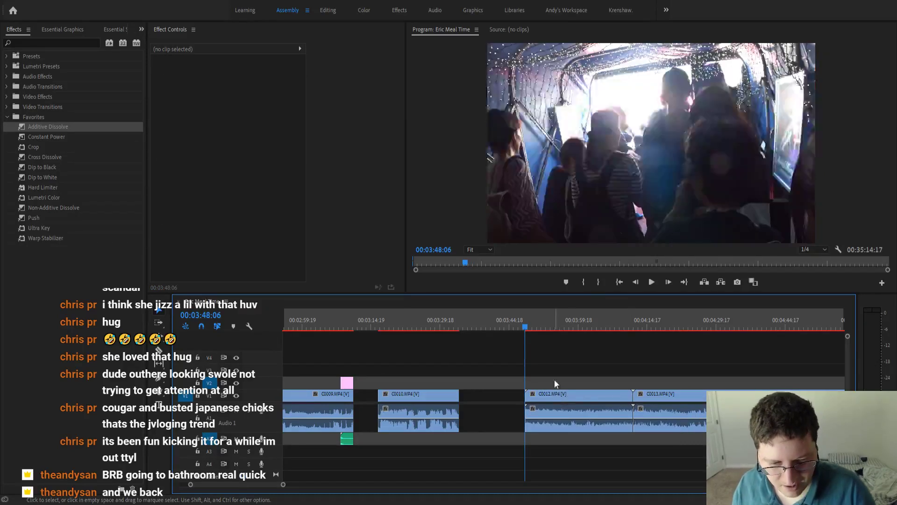
left_click(548, 326)
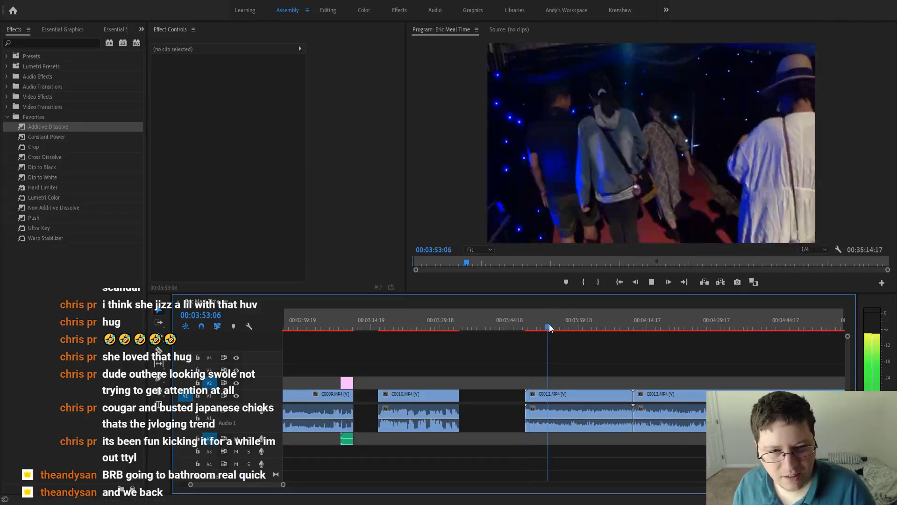
left_click(581, 329)
left_click(610, 329)
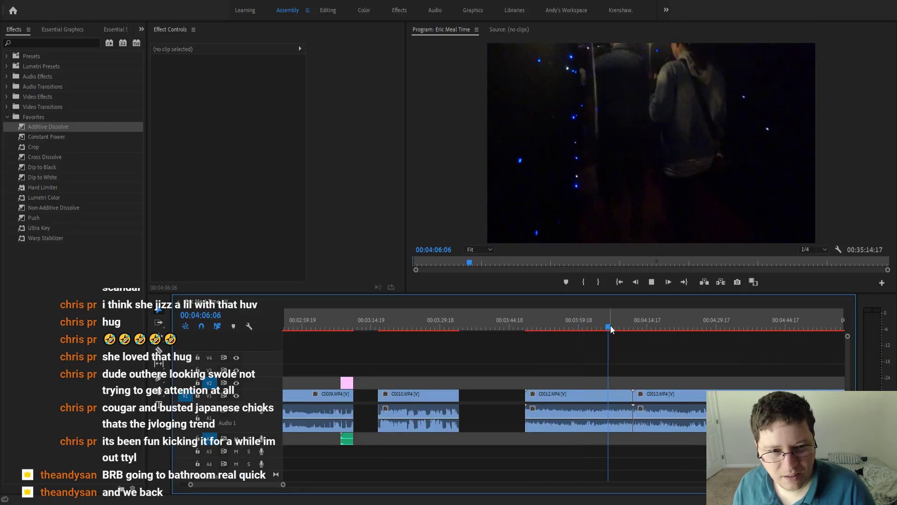
left_click(628, 327)
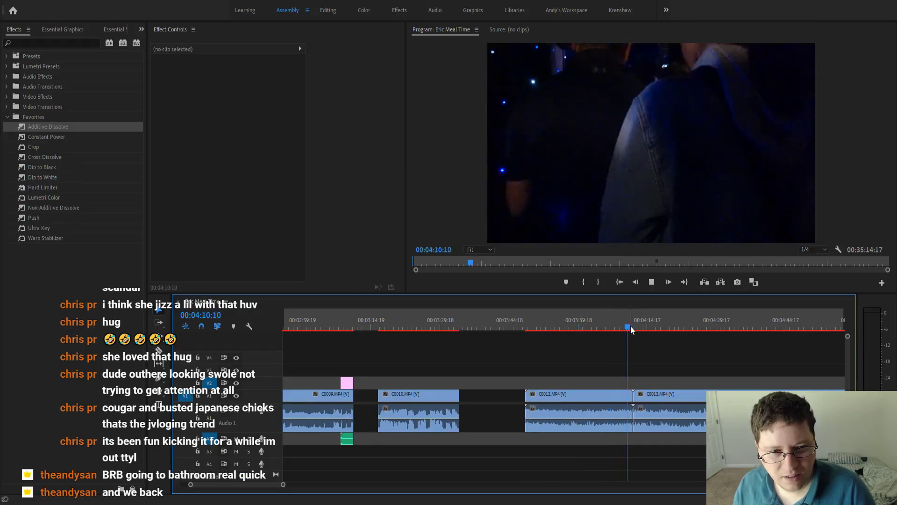
Skim C0013.MP4 from its start, skipping ahead through the tent exit to the outdoor talking footage.
left_click(633, 327)
key("space")
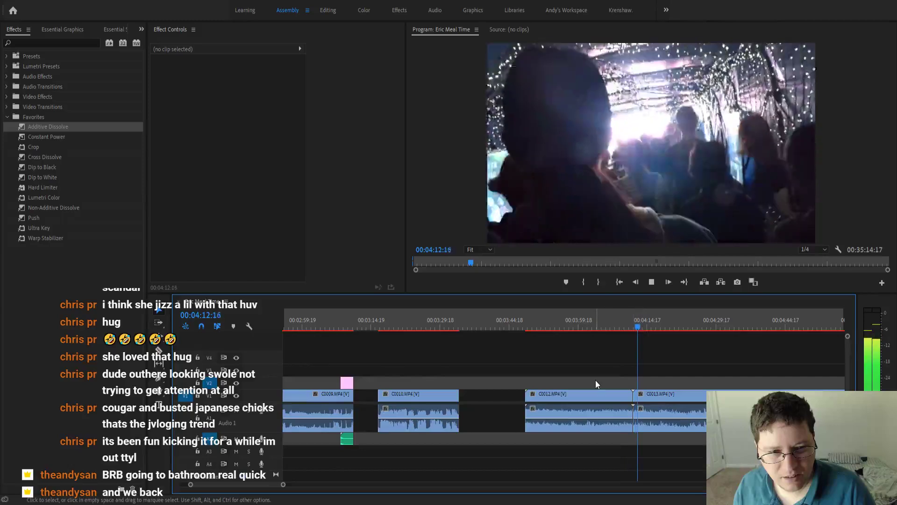
key("minus")
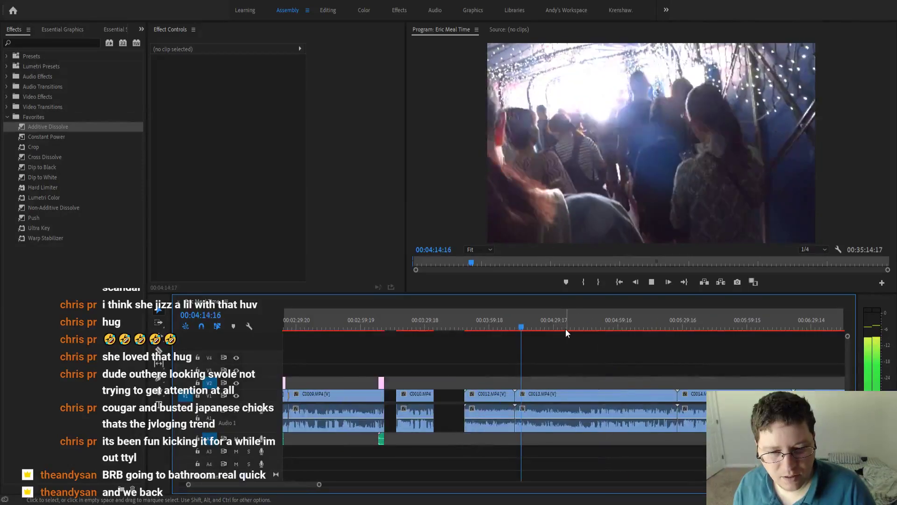
left_click(557, 327)
left_click_drag(560, 326, 581, 323)
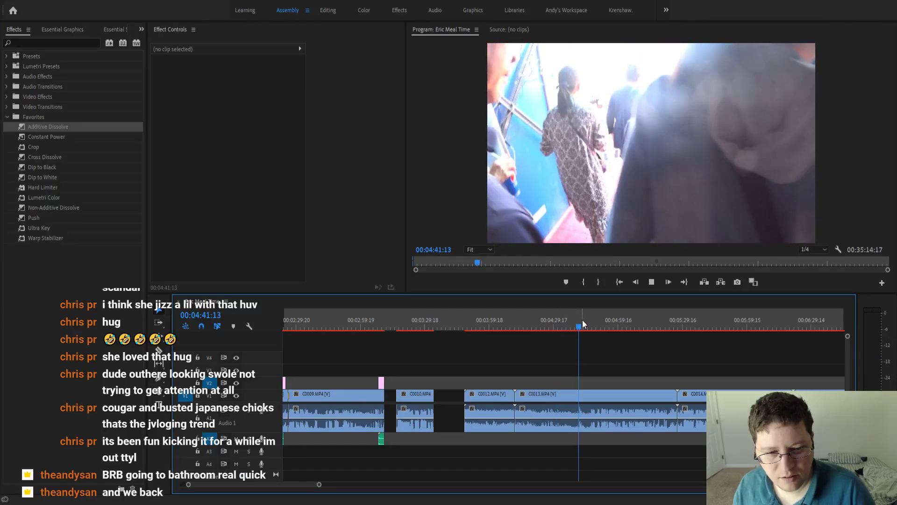
key("space")
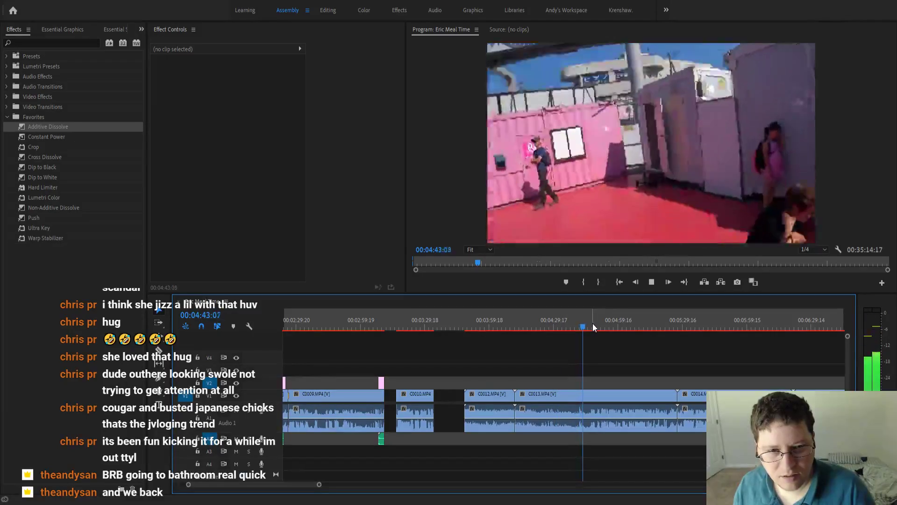
left_click(599, 323)
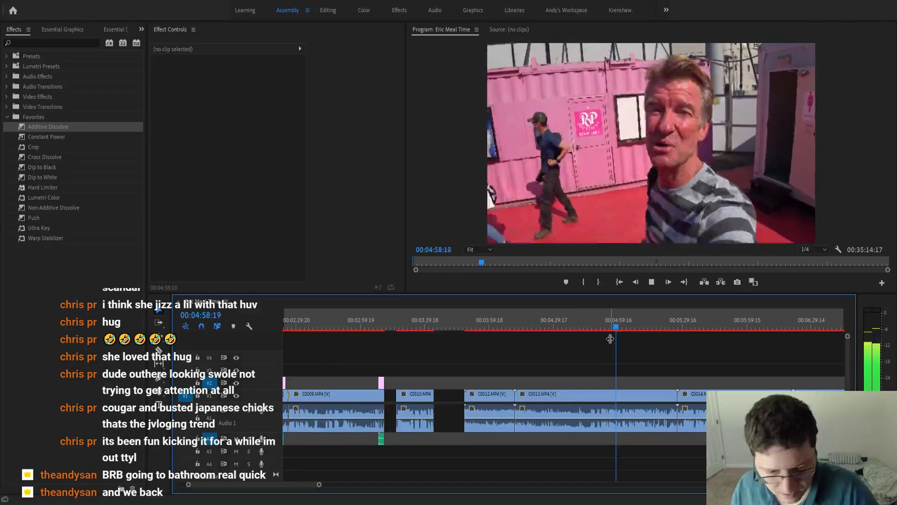
Find where the outdoor talking begins in C0013.MP4 and split the clip at 00:04:46:23.
left_click(587, 321)
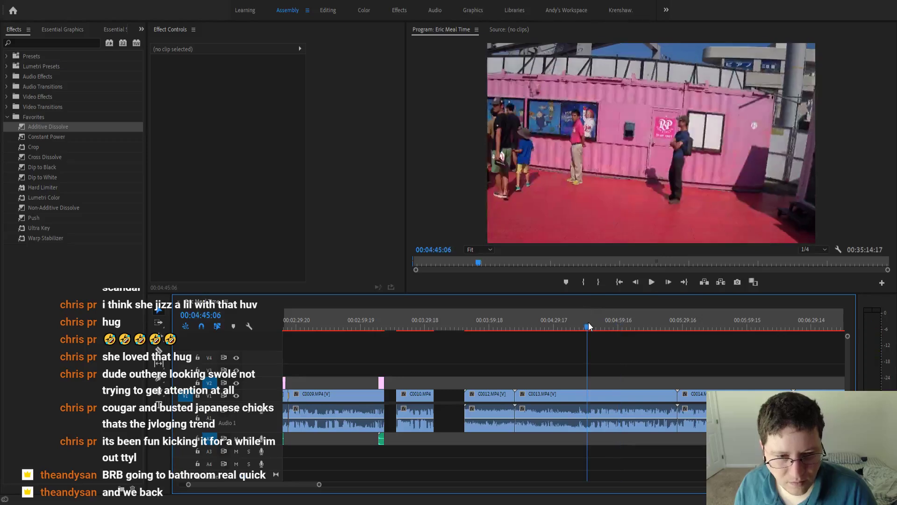
key("=")
key("space")
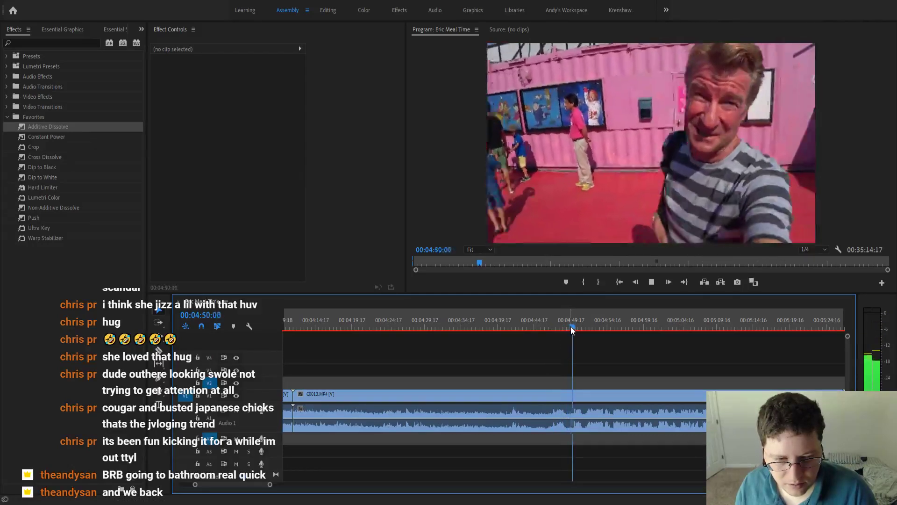
key("space")
left_click_drag(567, 327, 551, 332)
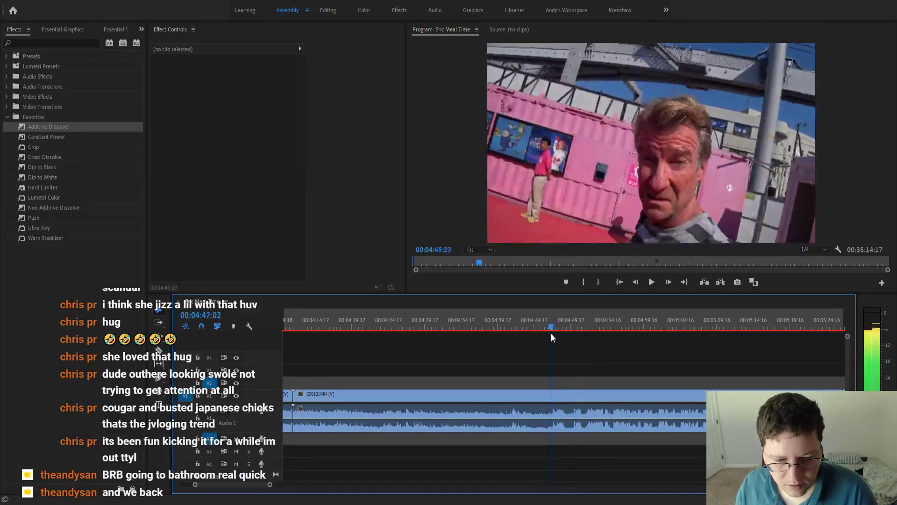
key("minus")
key("minus")
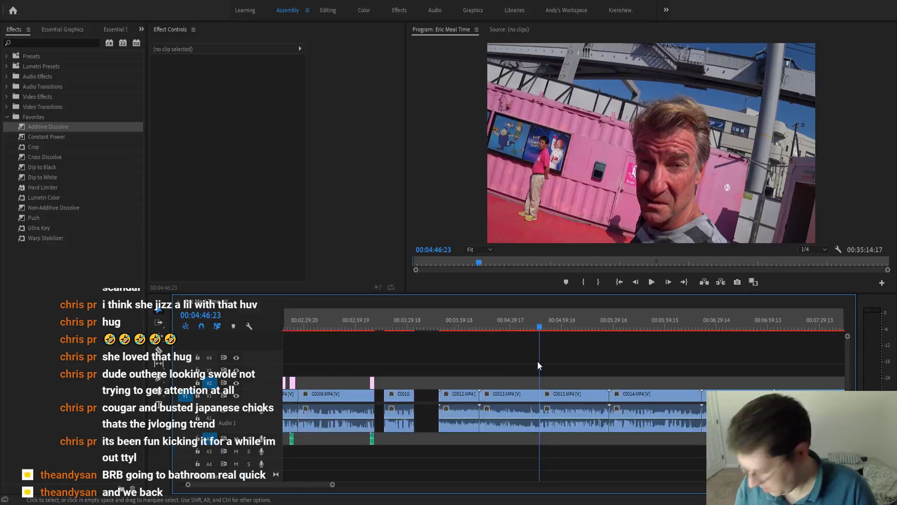
key("minus")
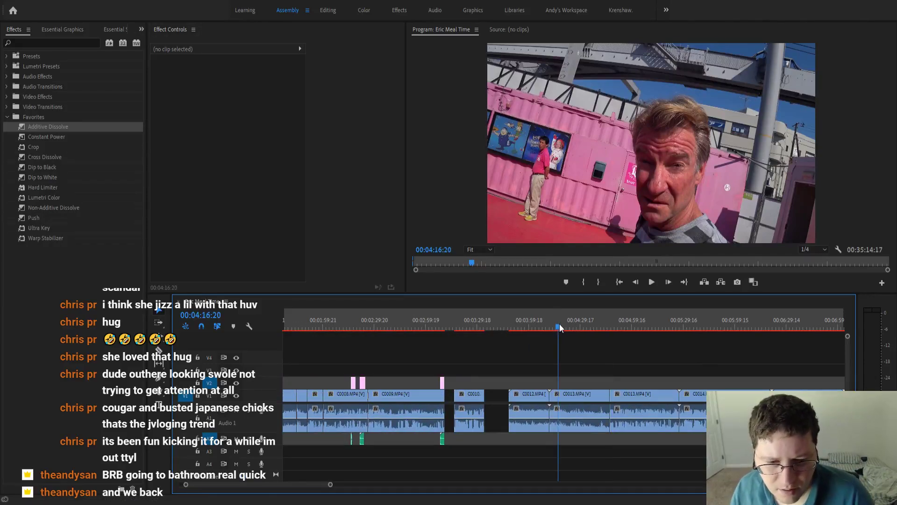
Trim the opening of C0012.MP4 so the clip starts at 00:03:48:17.
left_click(557, 328)
key("equal")
key("equal")
key("equal")
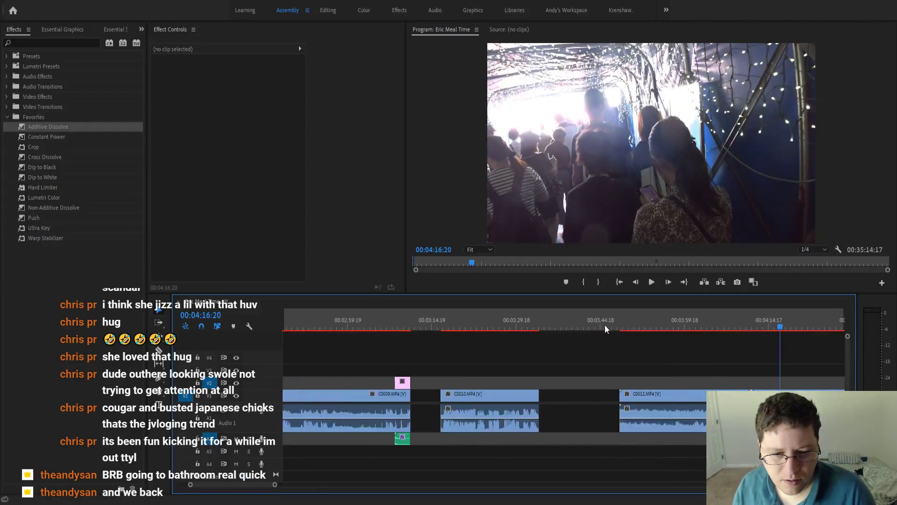
left_click(616, 328)
key("space")
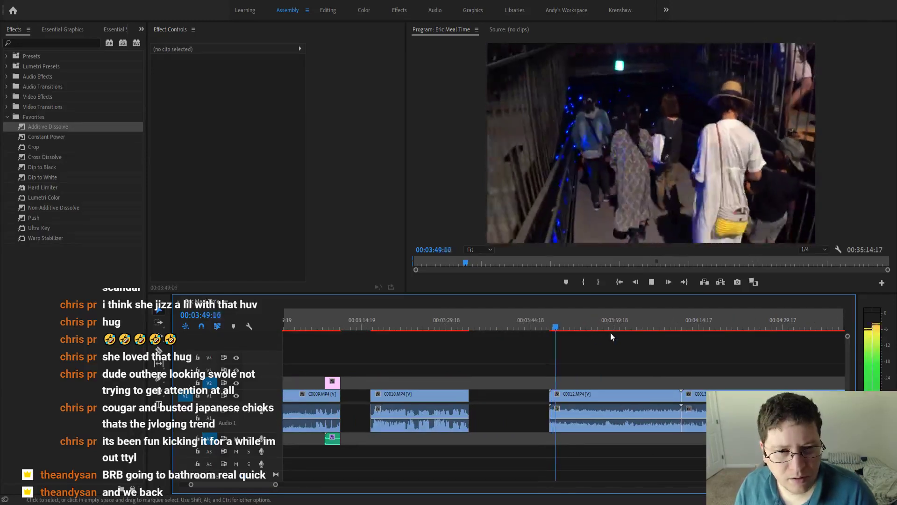
key("space")
key("equal")
key("equal")
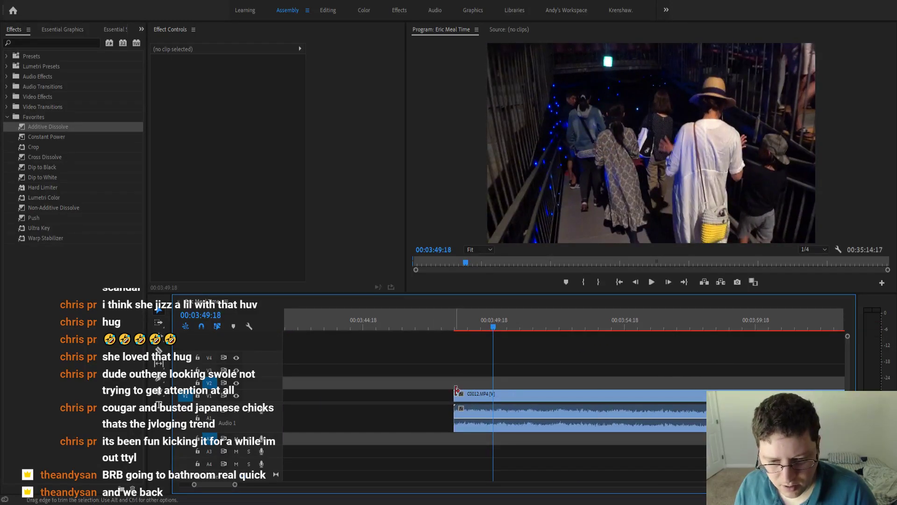
left_click_drag(456, 392, 465, 393)
left_click(469, 330)
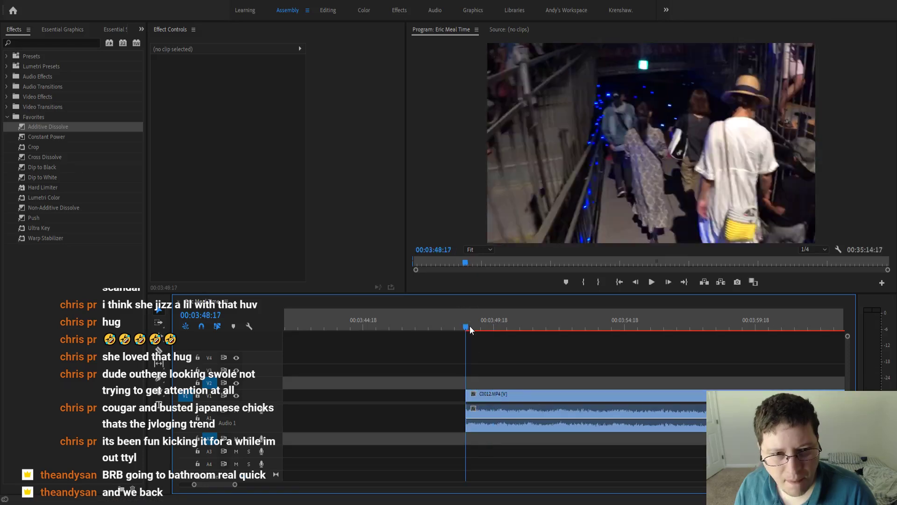
Split C0012.MP4 at 00:03:50:16 and move its short first piece earlier into the gap after C0010.MP4.
key("space")
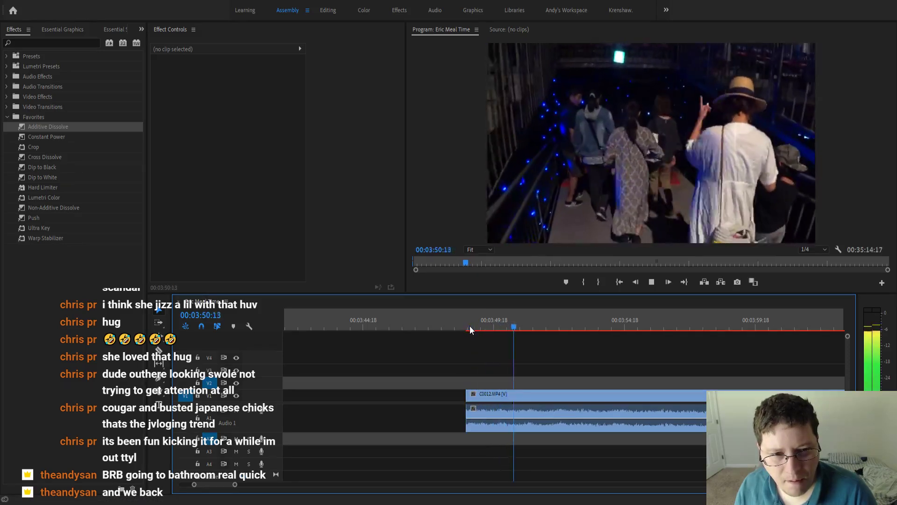
key("space")
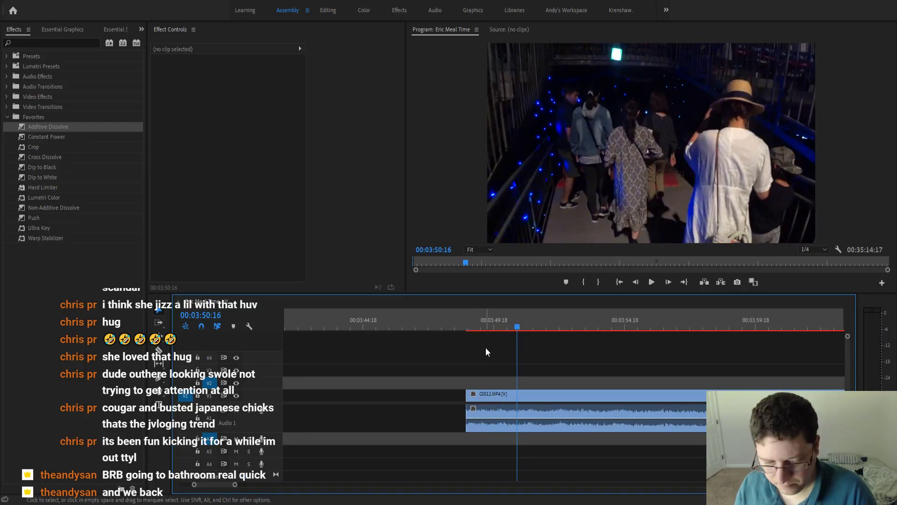
key("ctrl+k")
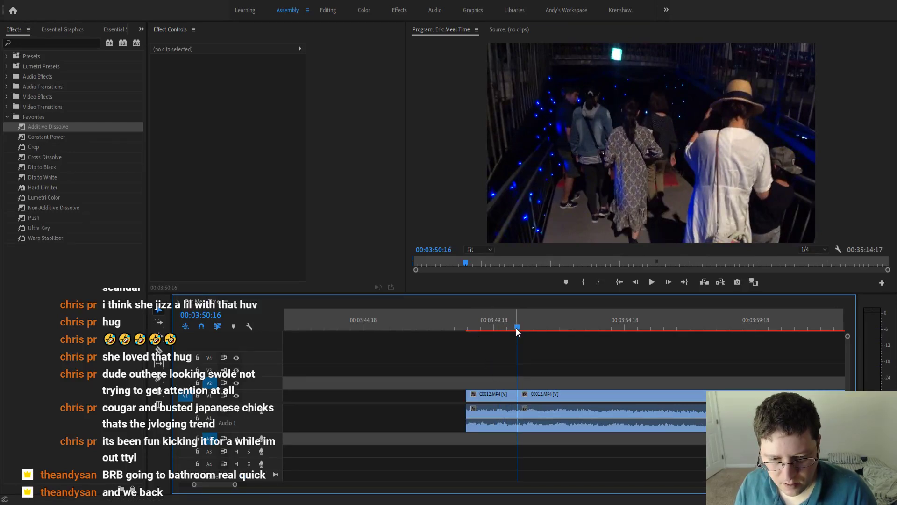
left_click_drag(504, 397, 429, 397)
scroll(434, 397, "down", 3)
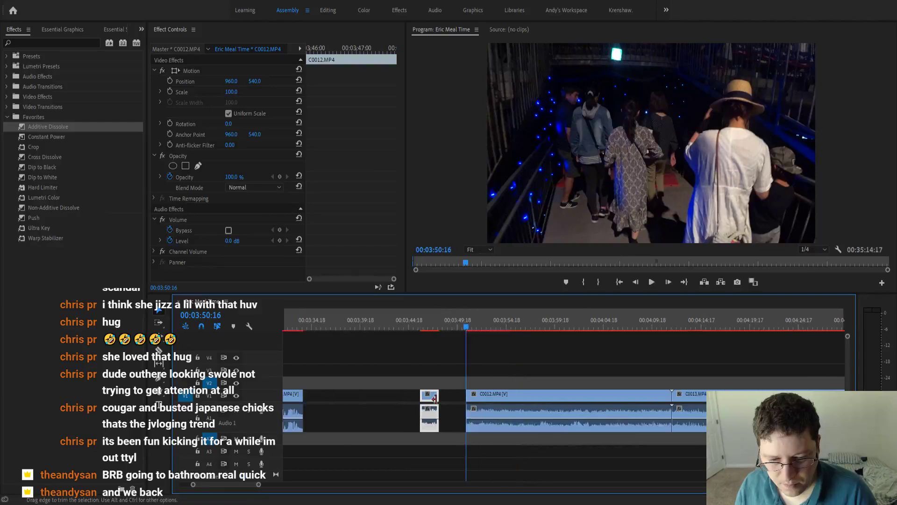
scroll(434, 398, "down", 2)
Skim the remaining C0012.MP4 footage, split it at 00:04:02:16 and ripple delete the part before the cut.
left_click_drag(520, 322, 610, 316)
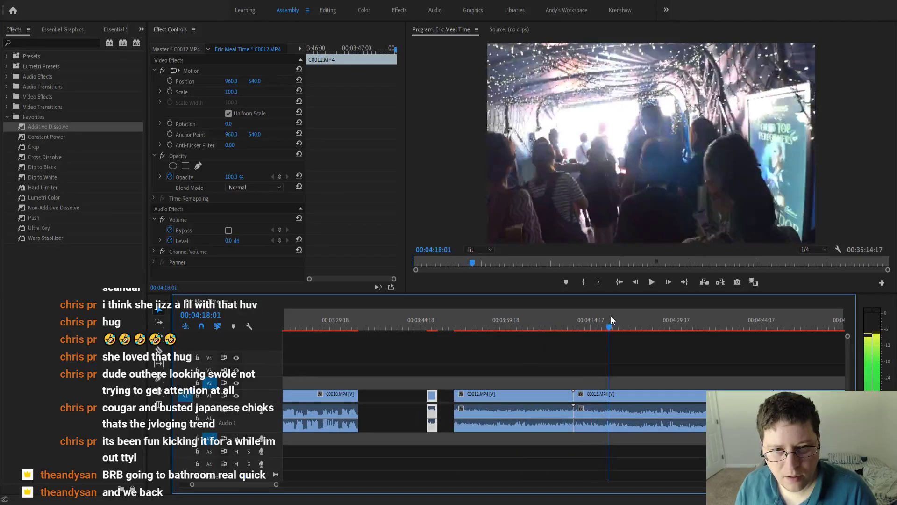
left_click(491, 326)
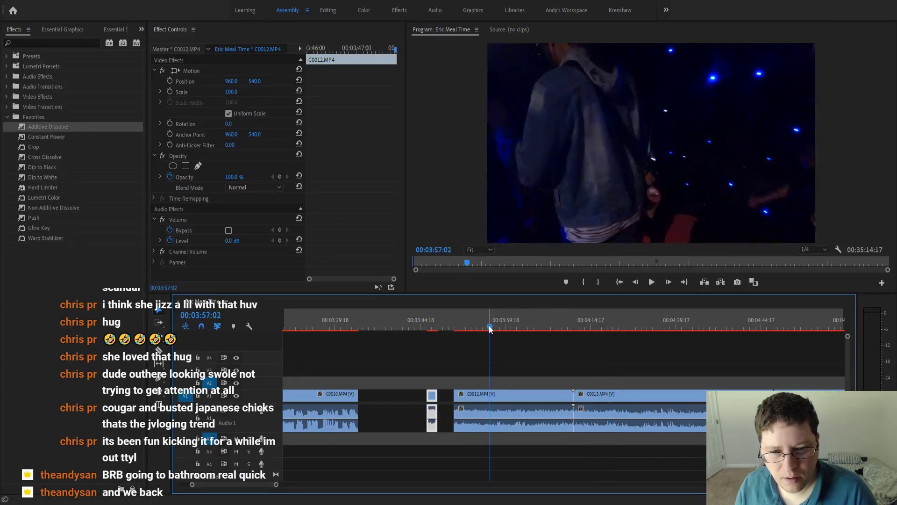
left_click_drag(489, 328, 521, 329)
key("ctrl+k")
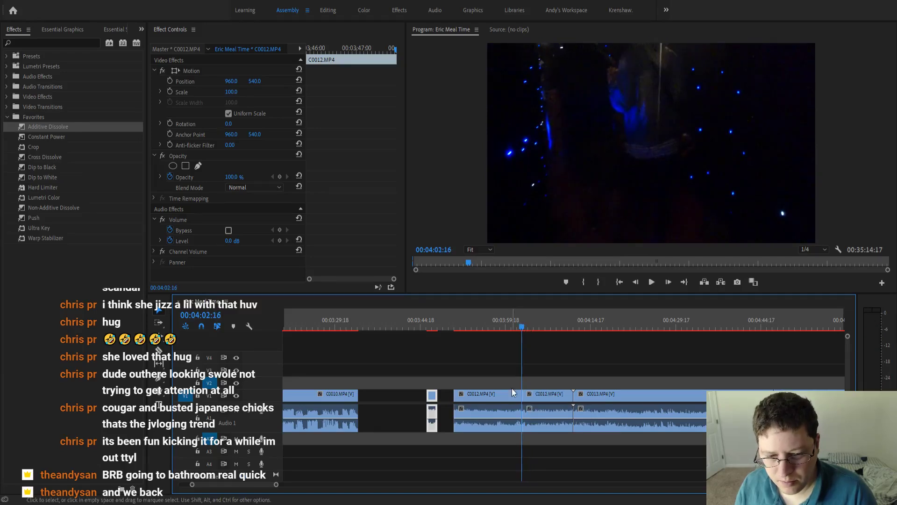
left_click(512, 393)
key("shift+Delete")
Split C0012.MP4 at 00:03:53:04 and place its two short pieces side by side earlier in the gap.
key("Up")
key("space")
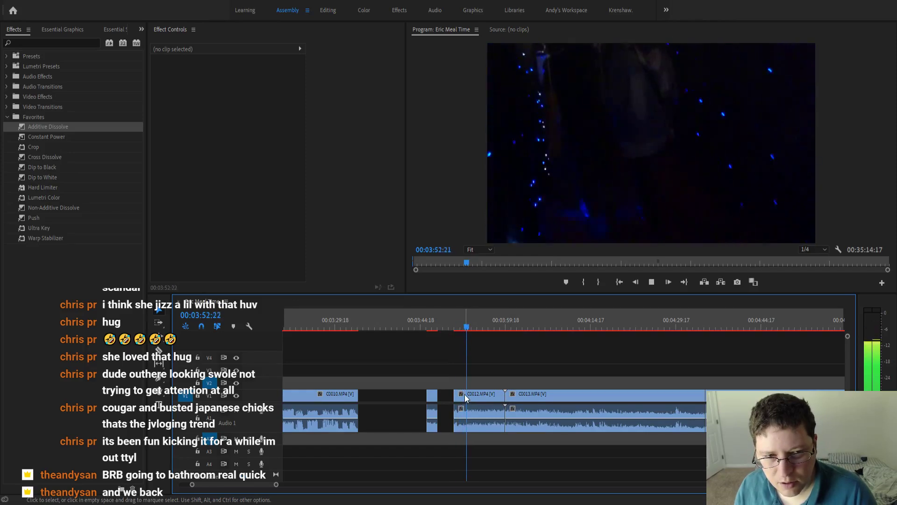
left_click_drag(465, 394, 458, 397)
key("=")
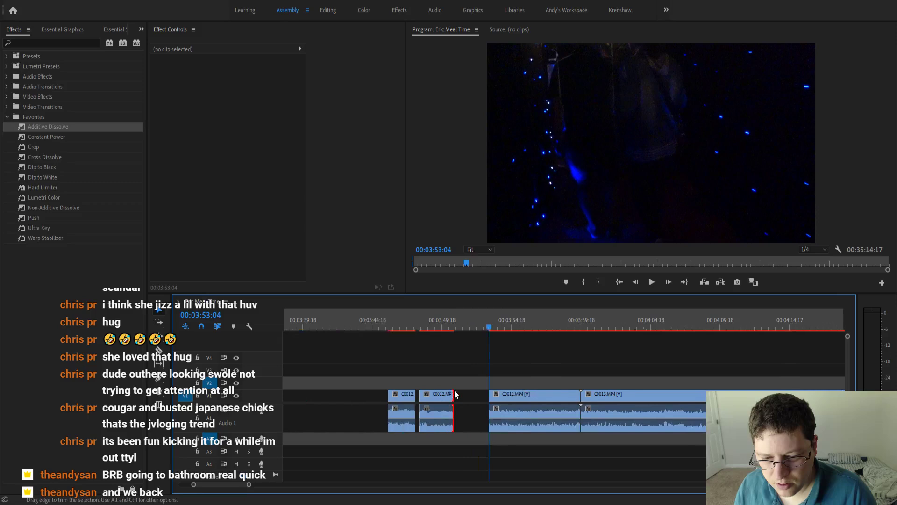
left_click_drag(395, 371, 390, 397)
left_click(397, 374)
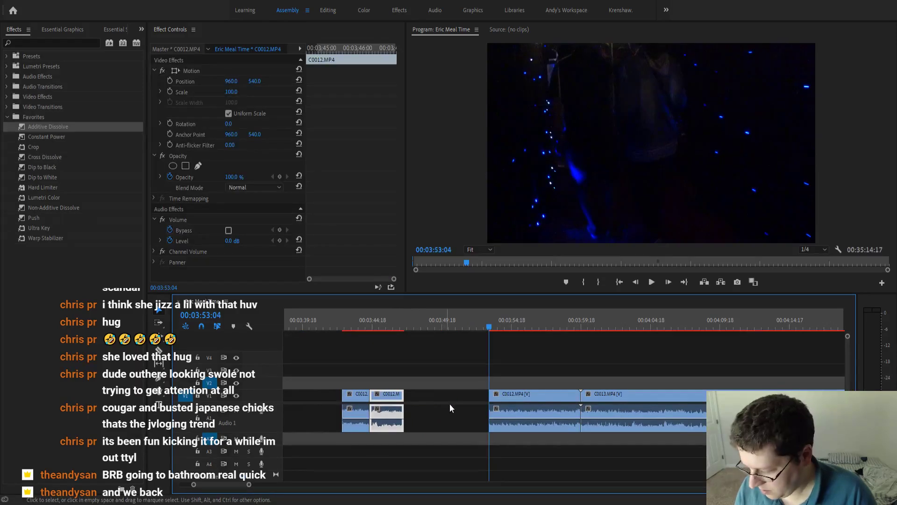
Skim the rest of C0012.MP4 up to 00:03:59:04 and ripple delete that remaining piece.
key("minus")
key("minus")
key("minus")
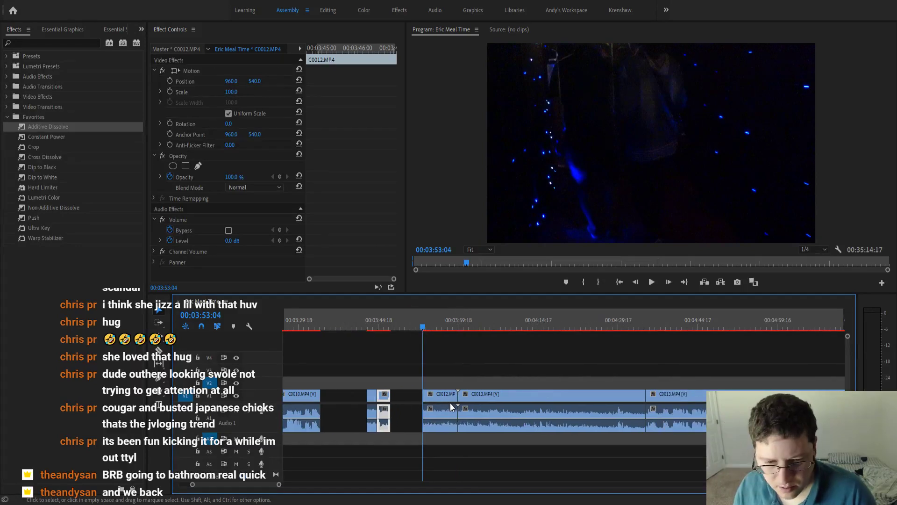
key("equal")
left_click(442, 322)
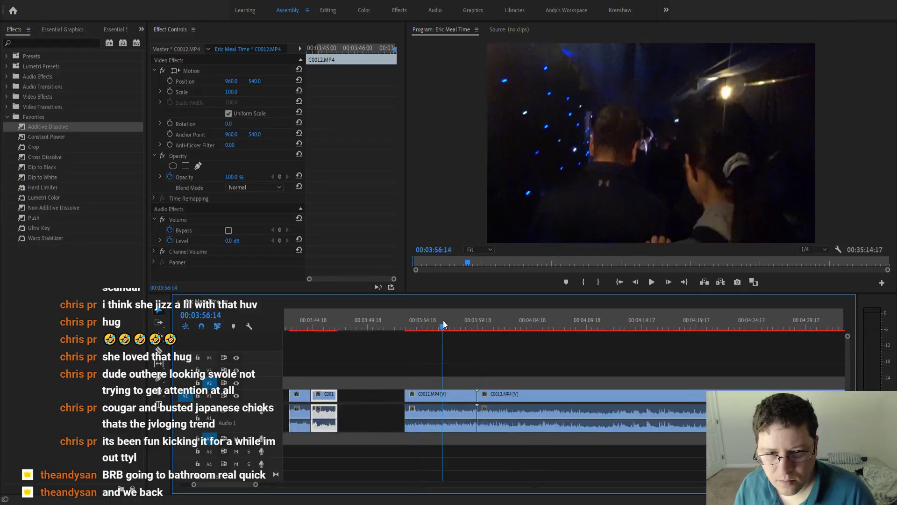
left_click_drag(443, 322, 469, 329)
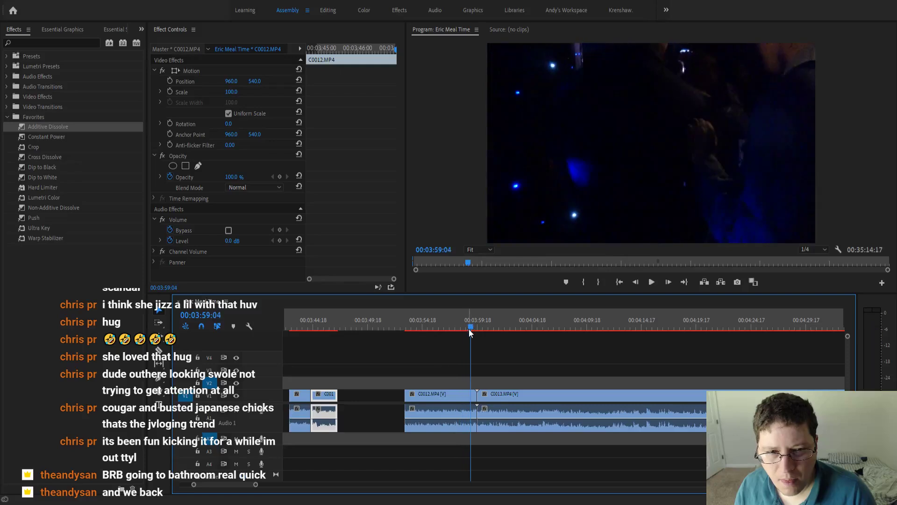
left_click(458, 397)
key("shift+Delete")
Review the opening of C0013.MP4 inside the tent and trim its start to about 00:03:56:22.
key("Up")
key("space")
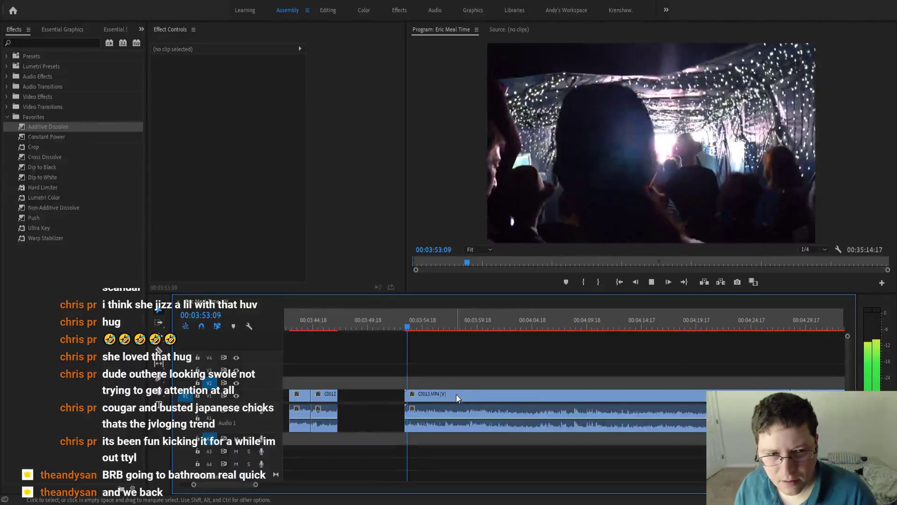
left_click(481, 327)
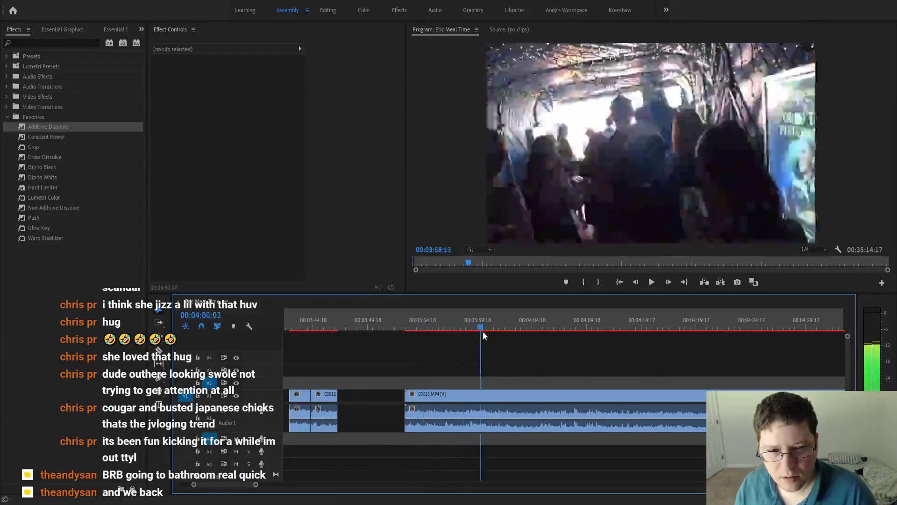
left_click_drag(483, 334, 429, 380)
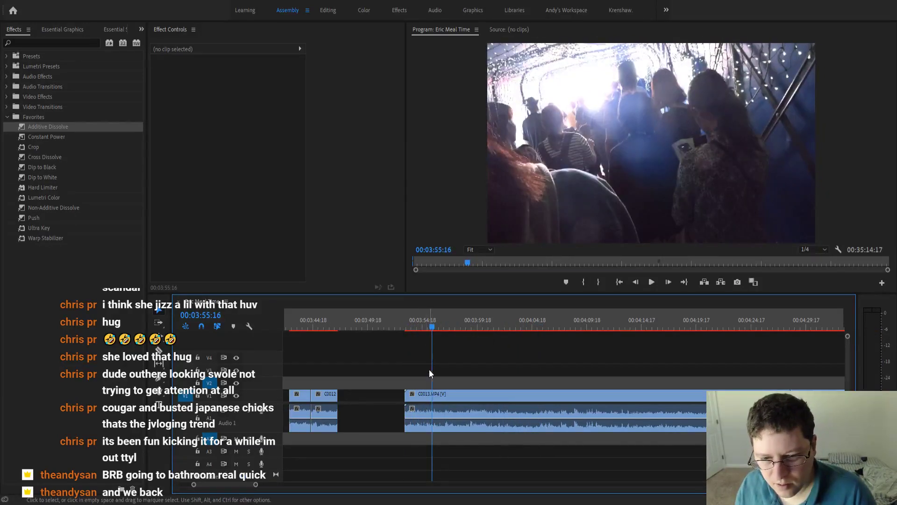
key("space")
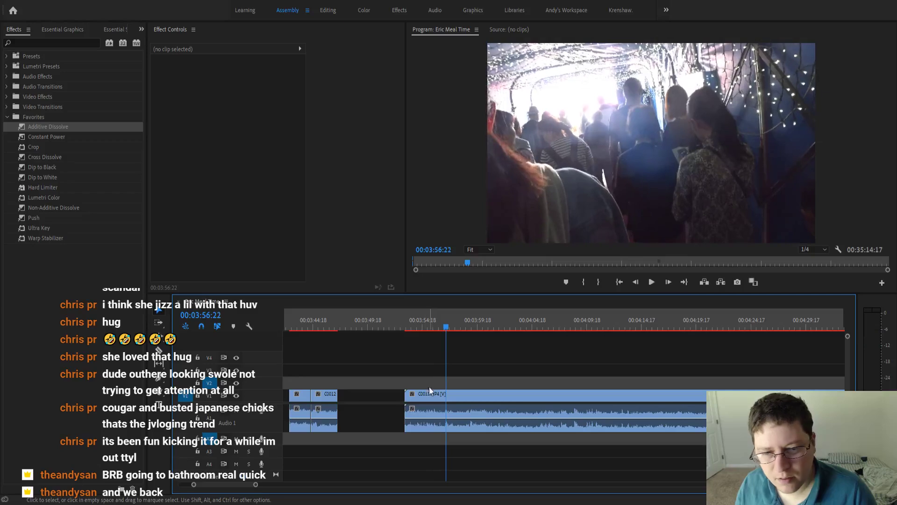
left_click_drag(405, 393, 445, 389)
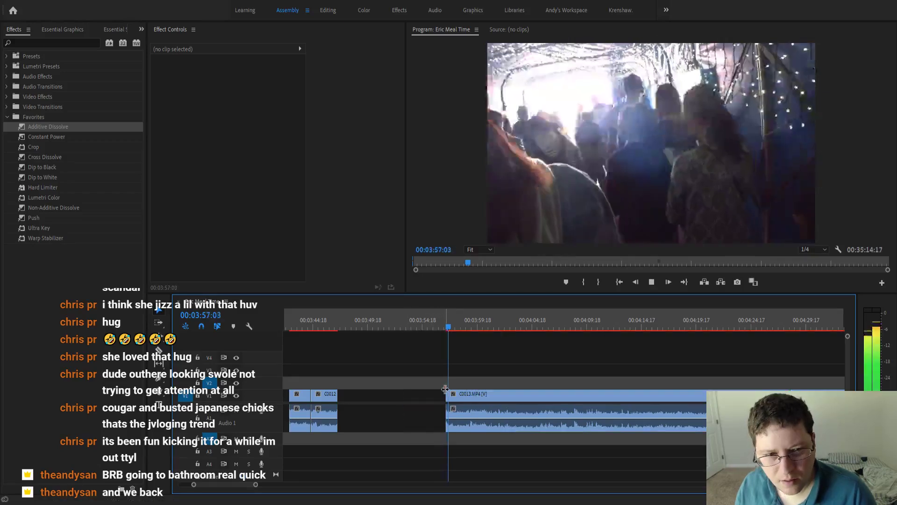
Split C0013.MP4 at 00:04:00:18 and move its first piece directly behind the short C0012.MP4 pieces.
key("space")
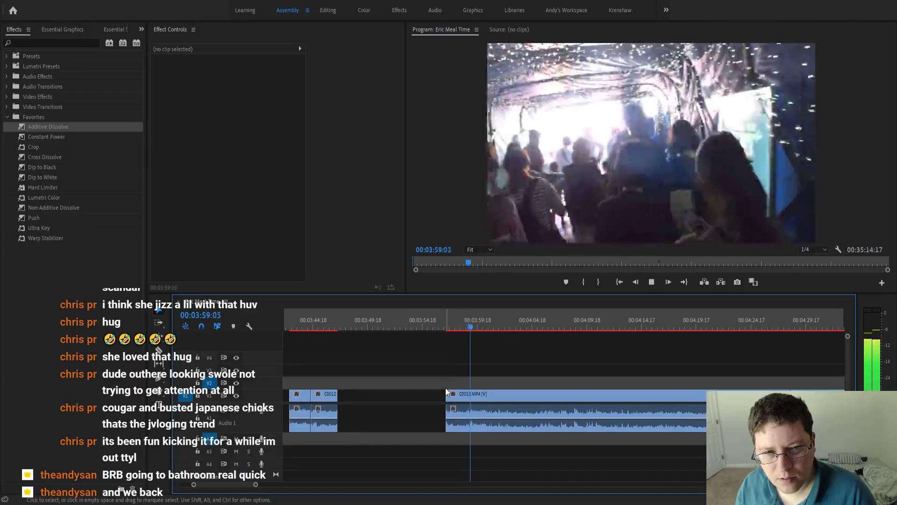
key("space")
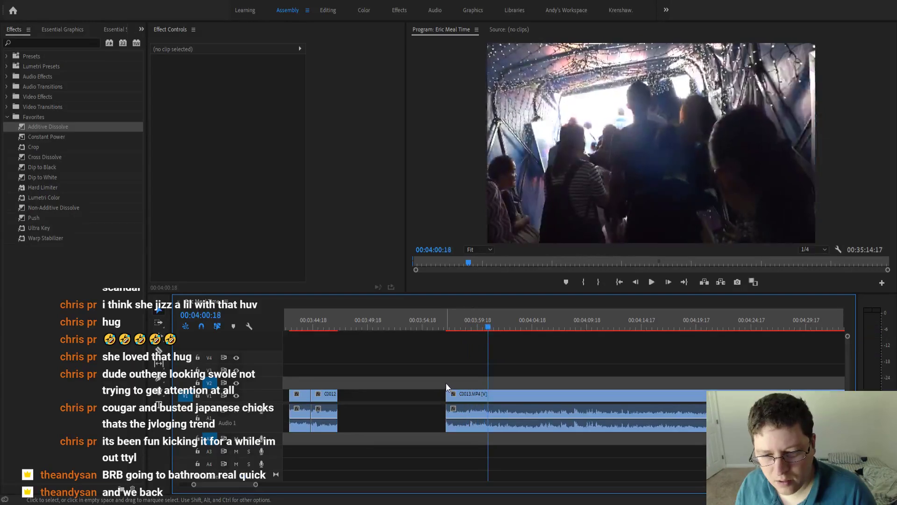
key("ctrl+k")
left_click_drag(462, 393, 355, 399)
scroll(414, 395, "down", 3)
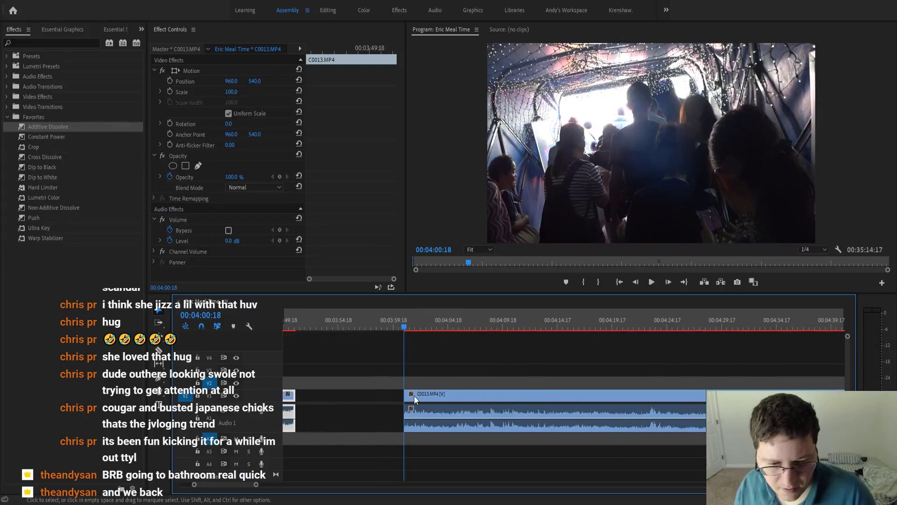
Skim C0013.MP4 through the tent exit, split it at 00:04:25:11 and ripple delete the part before the cut.
key("minus")
mouse_move(506, 318)
left_mouse_down()
mouse_move(549, 325)
mouse_move(498, 332)
left_mouse_up()
key("space")
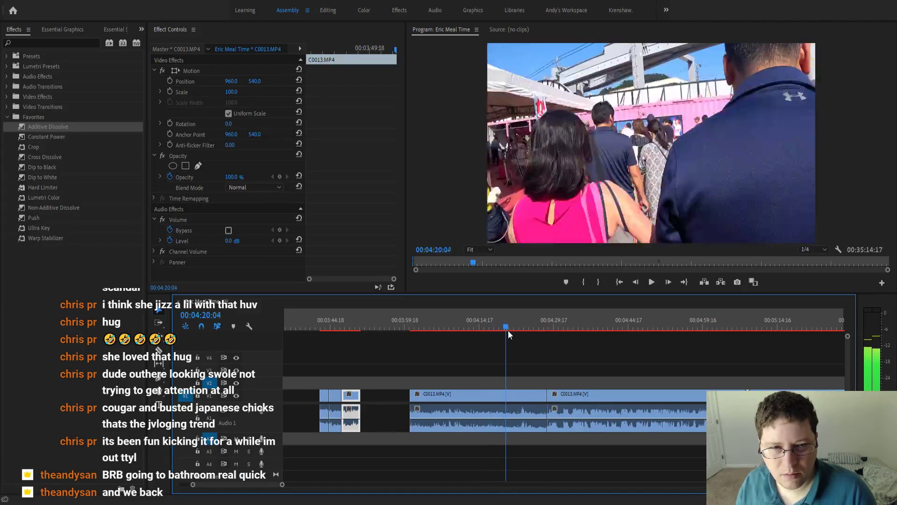
left_click(517, 328)
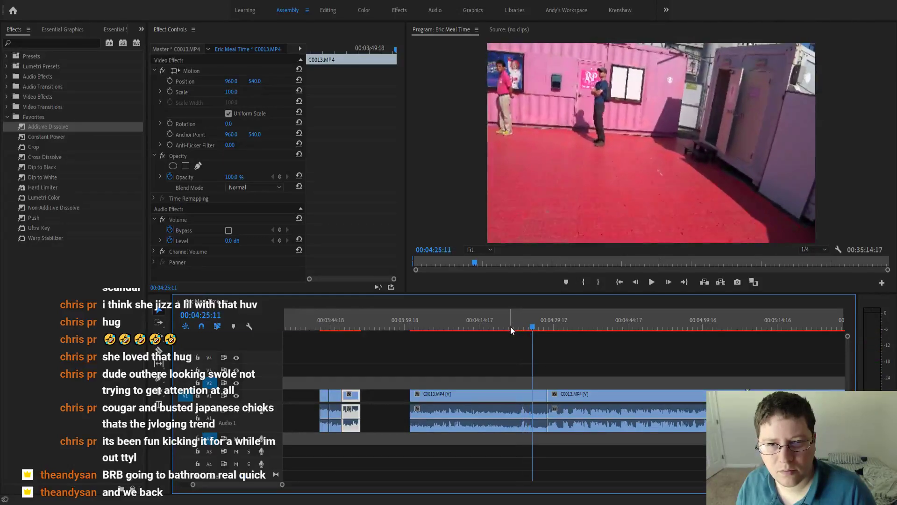
key("space")
key("q")
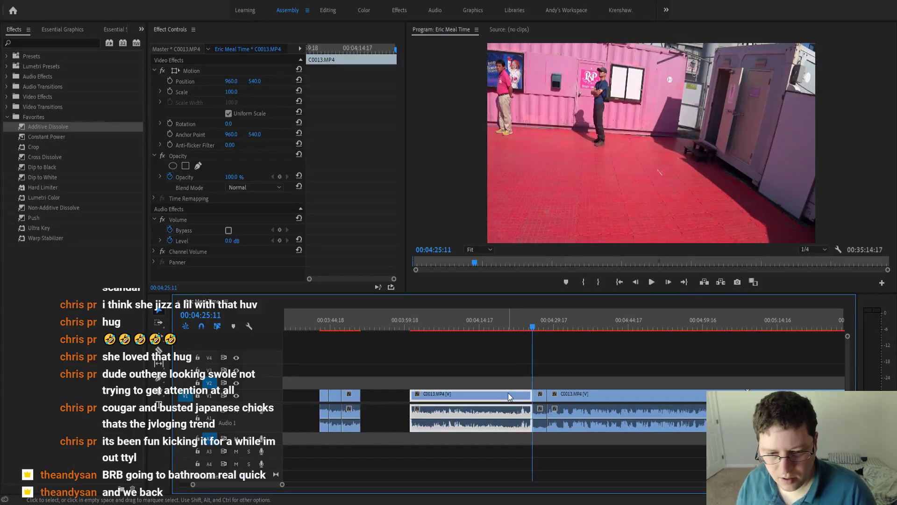
key("equal")
key("equal")
key("equal")
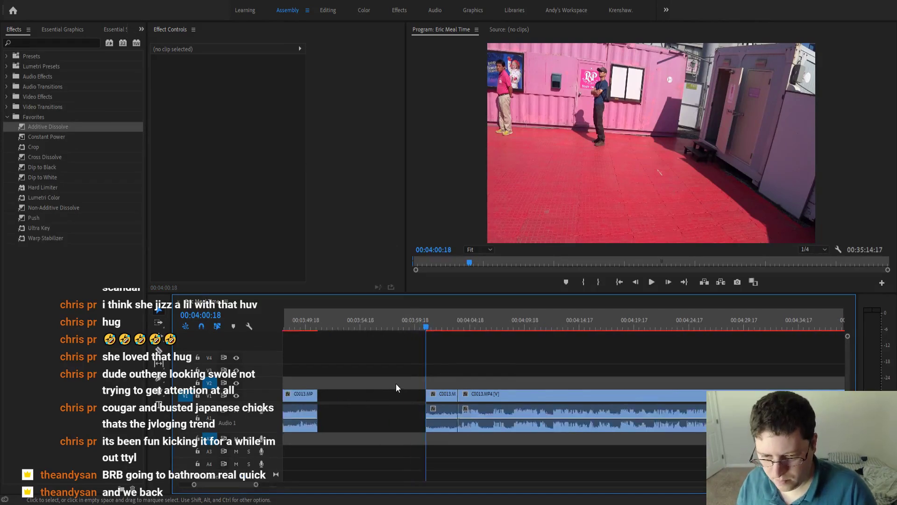
key("space")
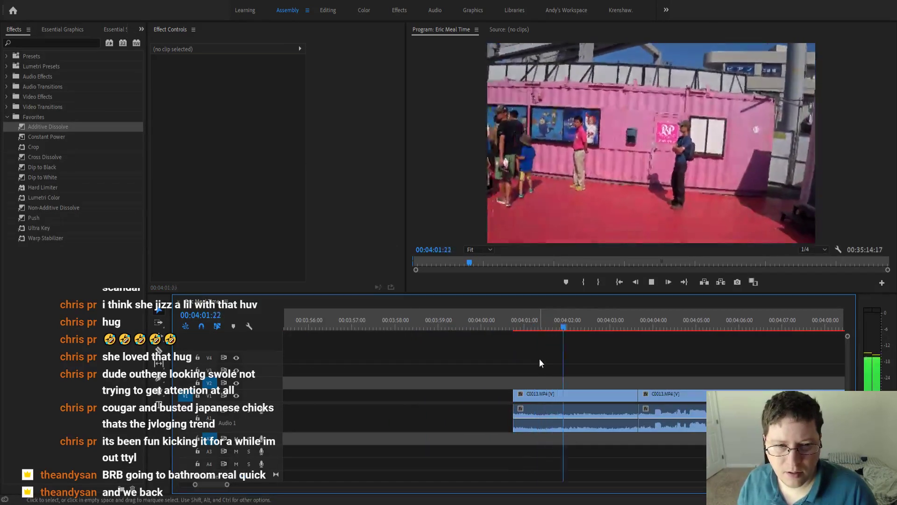
Split C0013.MP4 at 00:04:02:02 and ripple delete the short piece following the cut.
key("space")
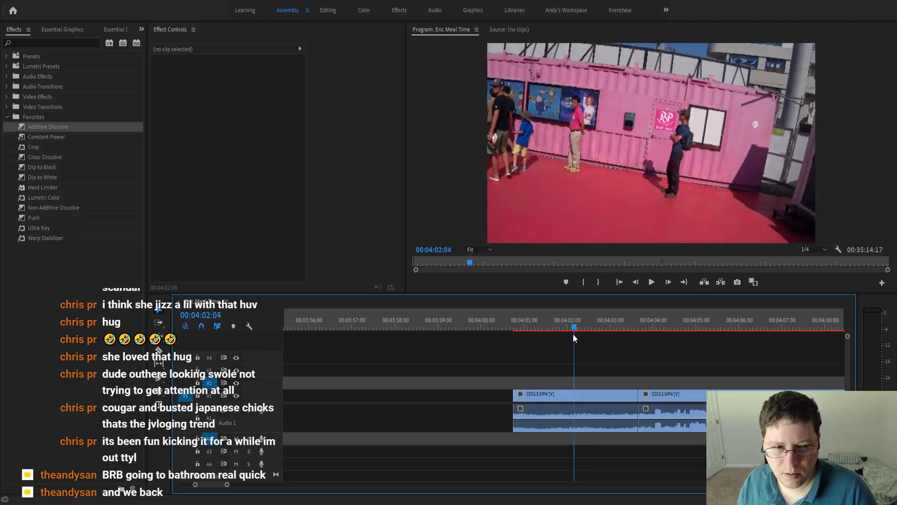
left_click_drag(582, 326, 569, 337)
key("ctrl+k")
key("minus")
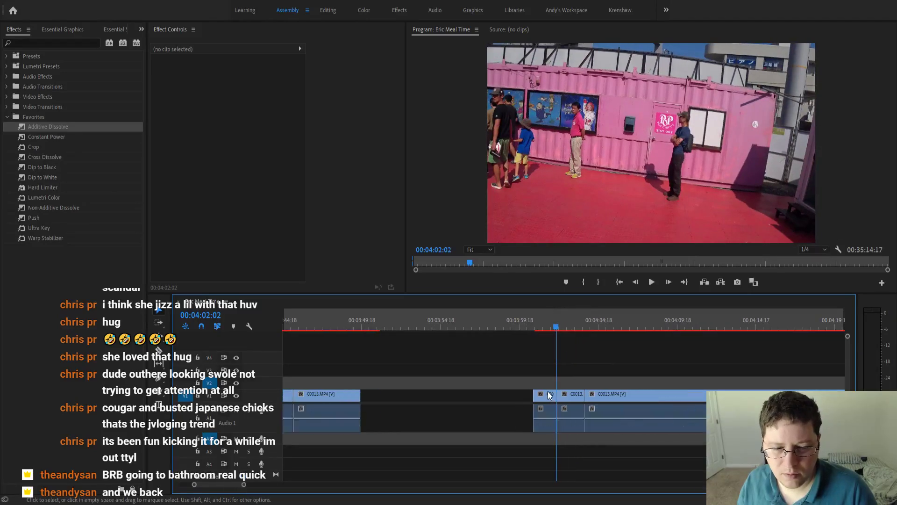
left_click(573, 396)
key("shift+Delete")
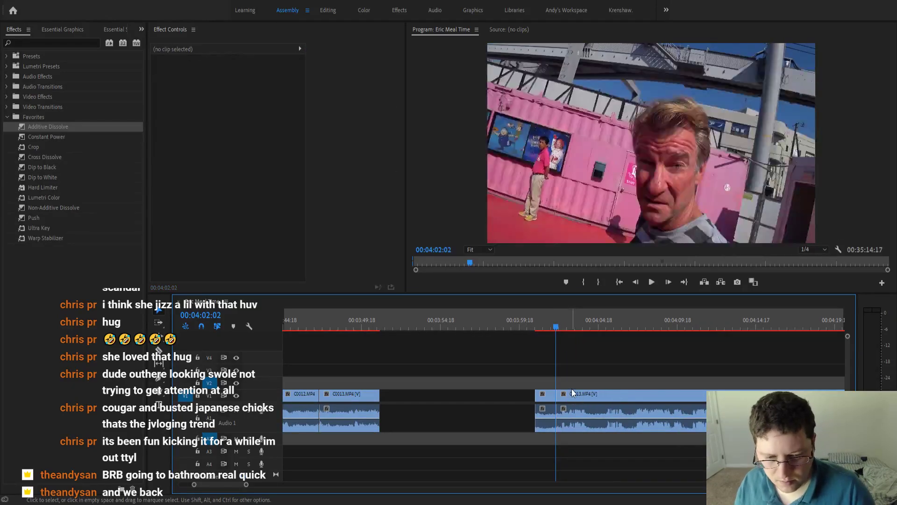
Move the short C0013.MP4 piece before 00:04:02:02 directly behind the earlier C0013.MP4 piece.
scroll(589, 395, "up", 2)
left_click_drag(615, 400, 460, 402)
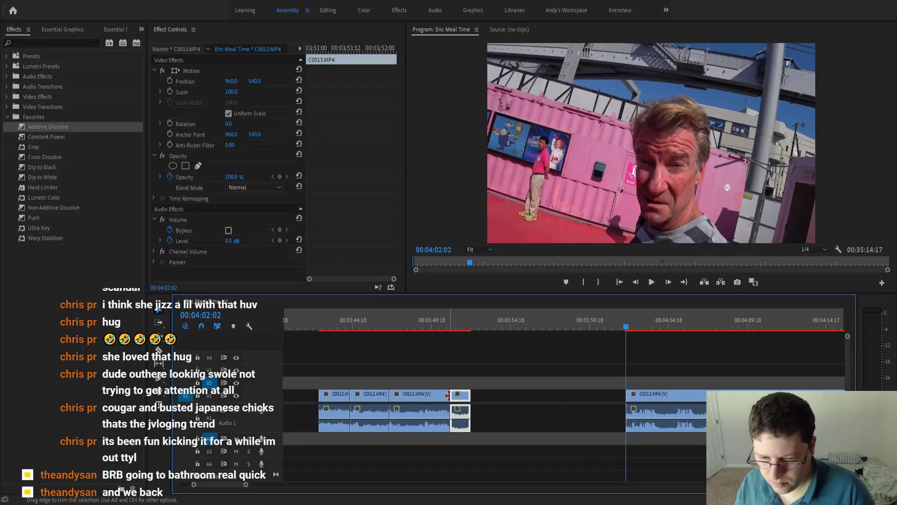
Review the edited sequence at several points, from C0010.MP4 near 00:03:26:23 back to the train footage around 00:00:46:16.
key("minus")
key("minus")
scroll(418, 360, "up", 3)
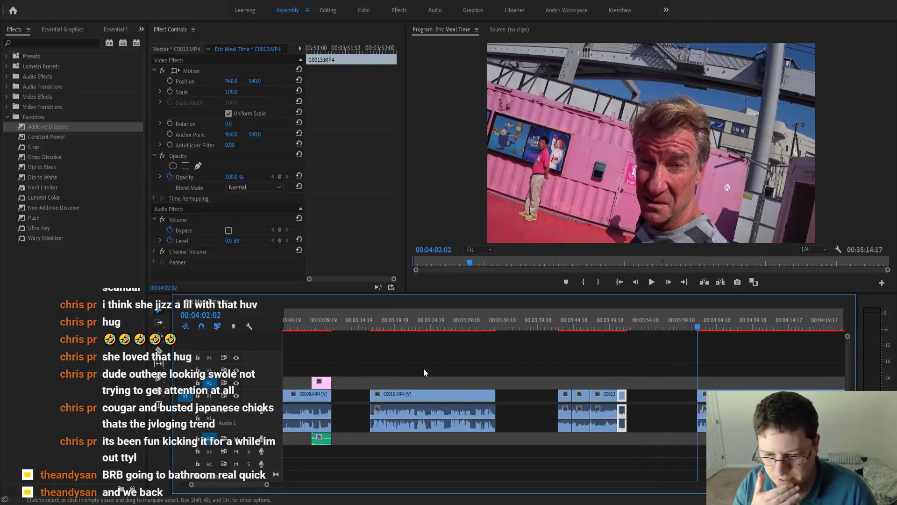
left_click(446, 328)
key("space")
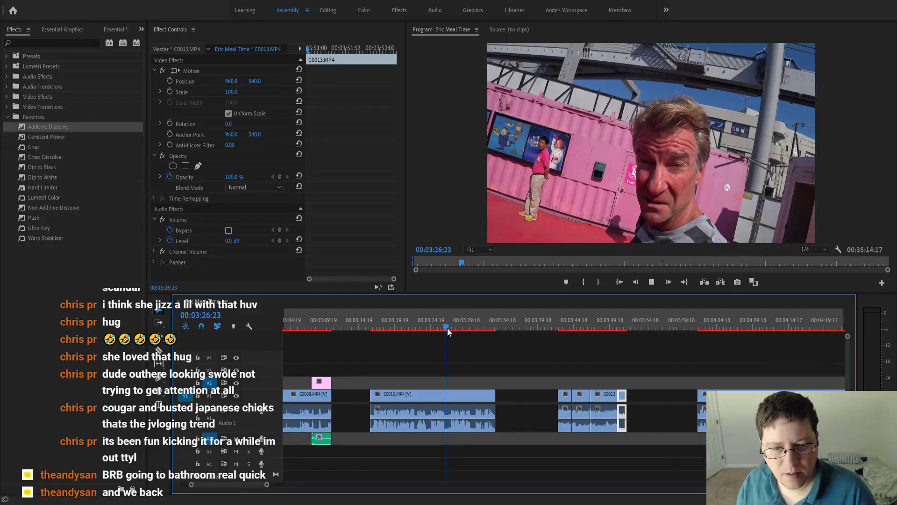
key("space")
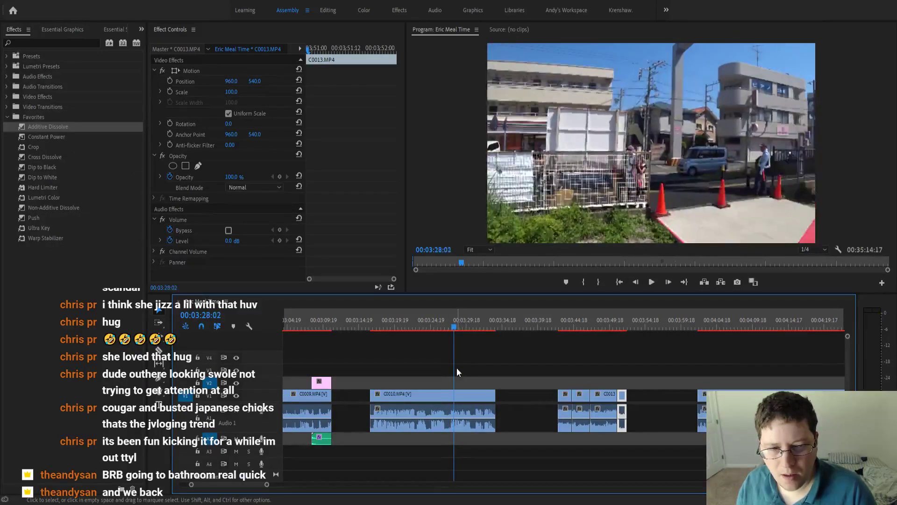
key("minus")
key("minus")
key("minus")
key("minus")
scroll(457, 367, "up", 2)
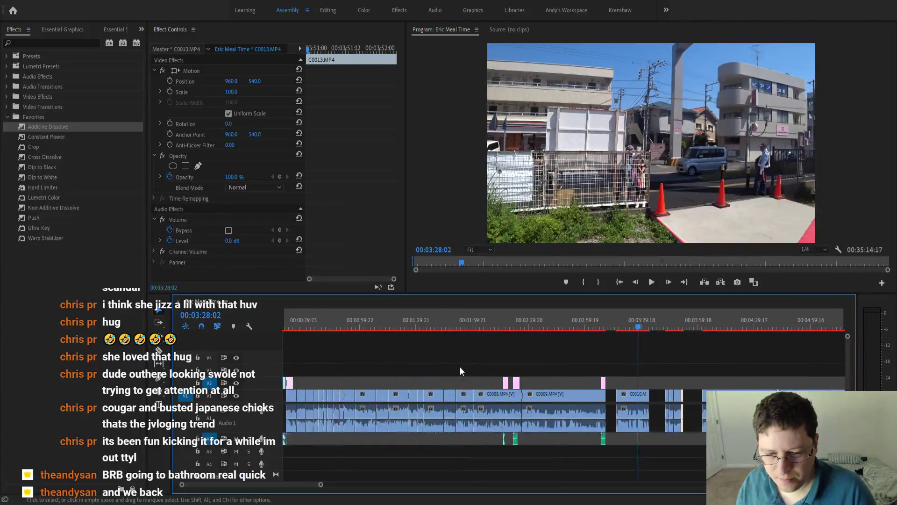
left_click(664, 324)
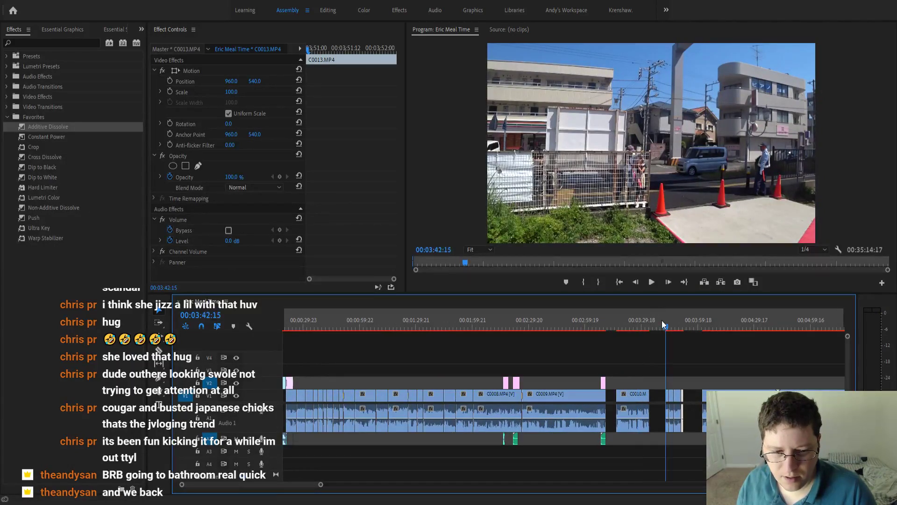
left_click(554, 322)
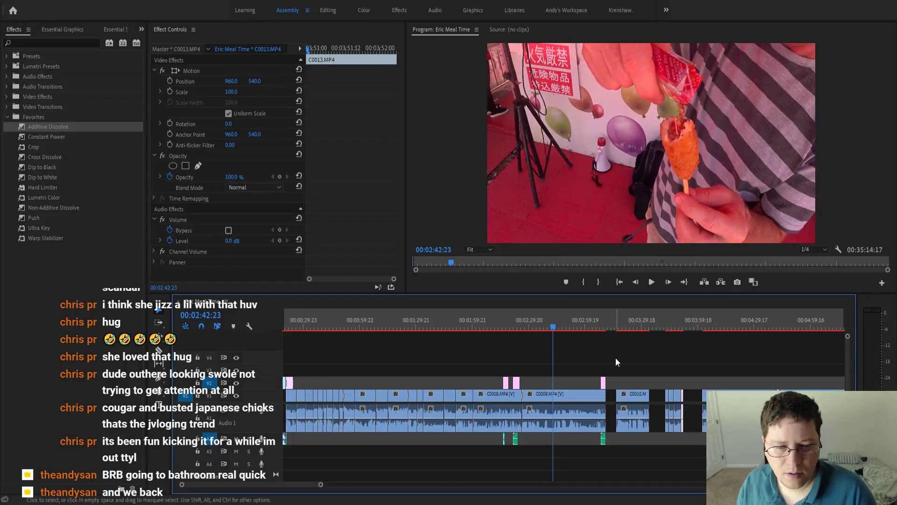
left_click(427, 321)
key("space")
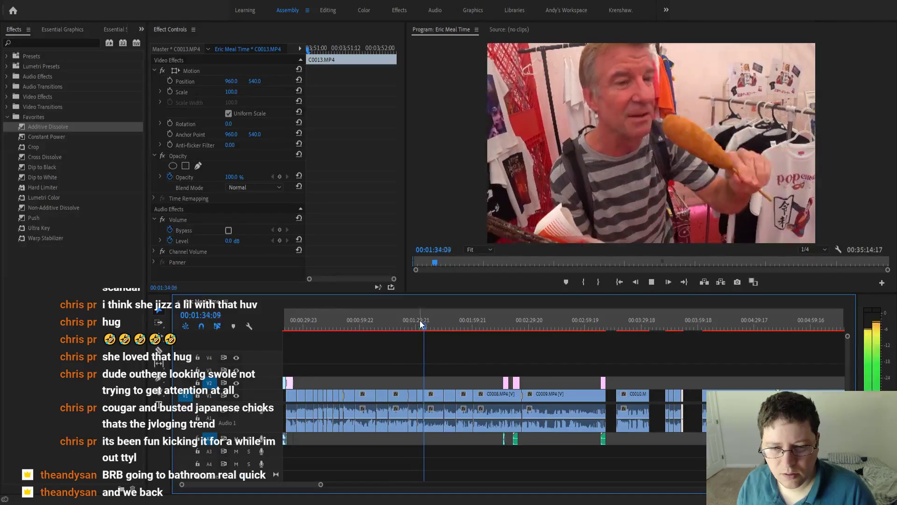
left_click(397, 322)
left_click(355, 326)
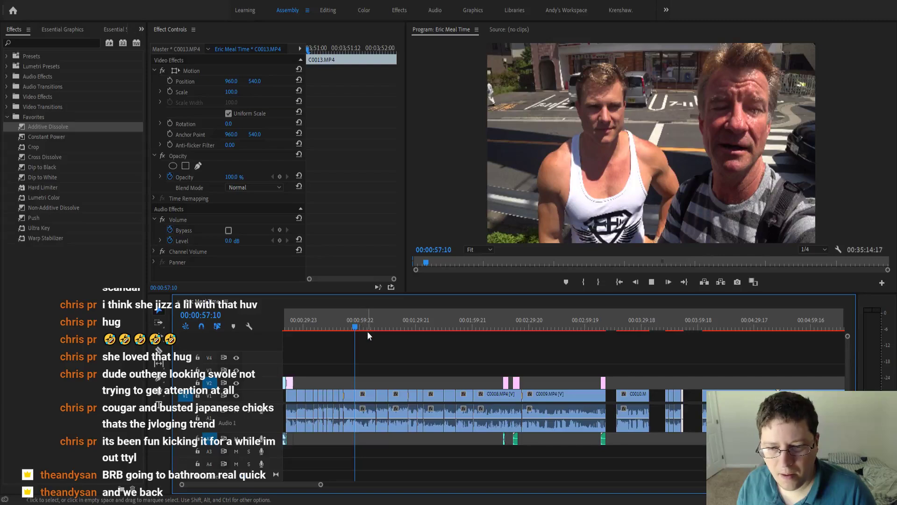
key("space")
left_click(335, 328)
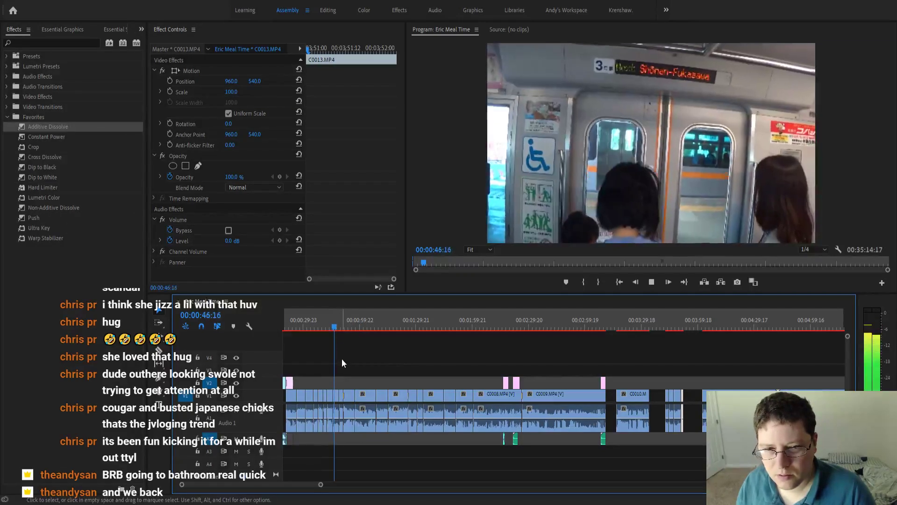
Select all clips from 00:00:52:02 through C0010.MP4, including their graphics and sound effects, and shift them slightly later in the sequence.
left_click_drag(341, 358, 780, 452)
scroll(780, 453, "down", 2)
scroll(748, 444, "down", 1)
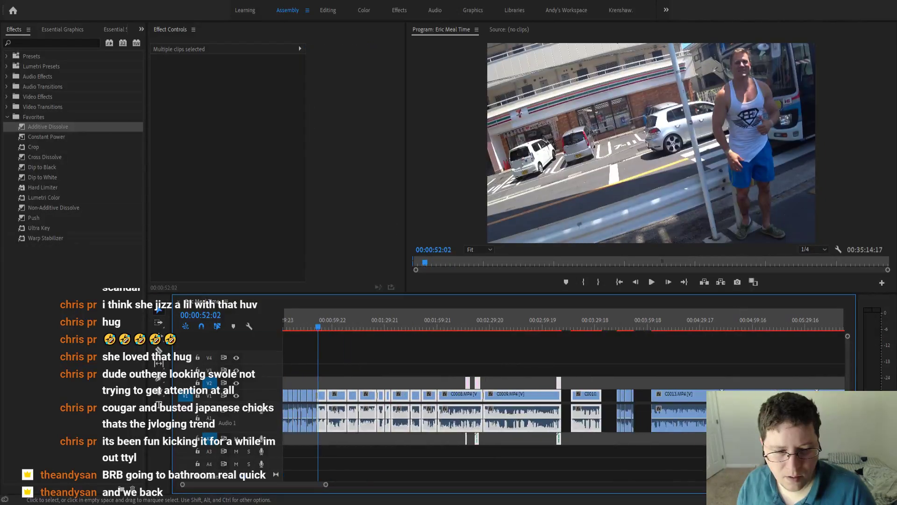
left_click_drag(588, 422, 599, 386)
key("minus")
key("minus")
key("minus")
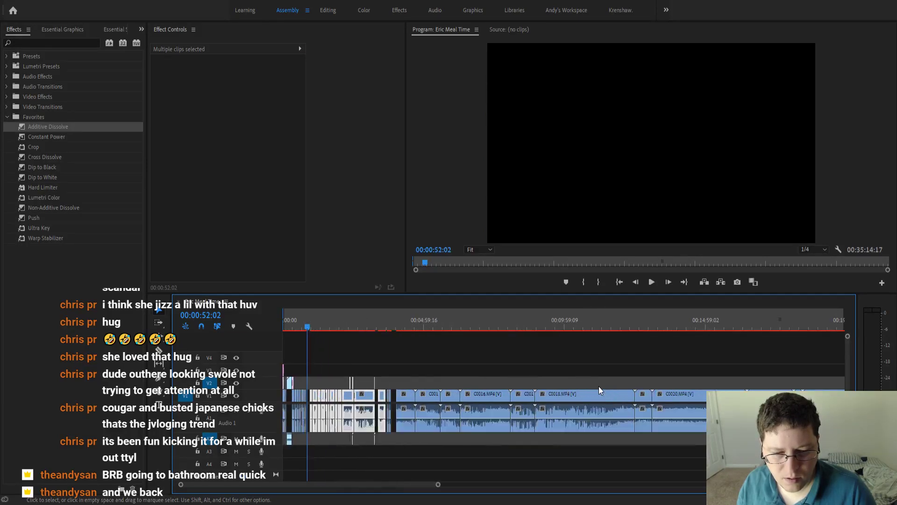